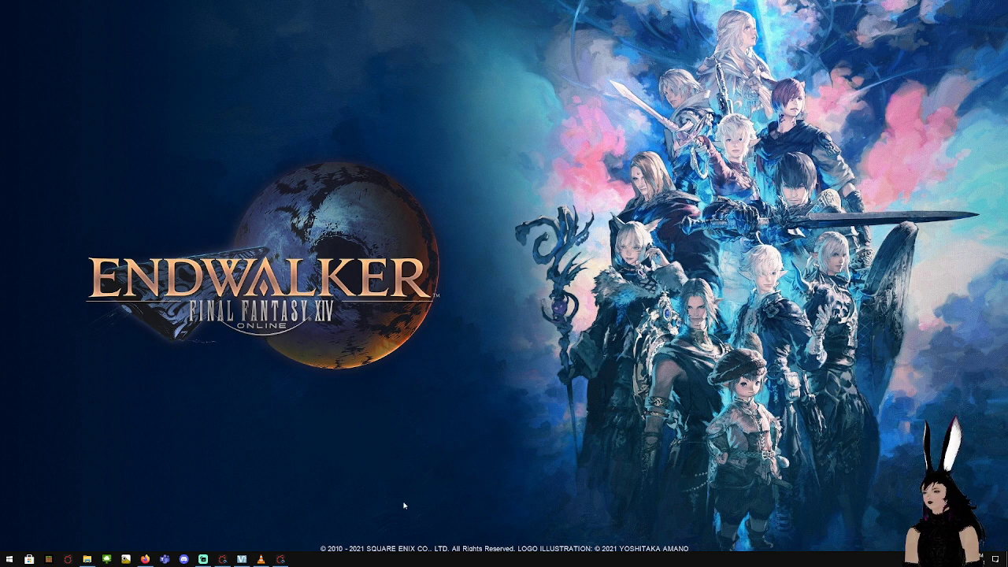
Launch FFXIV TexTools and maximize its window
click(10, 559)
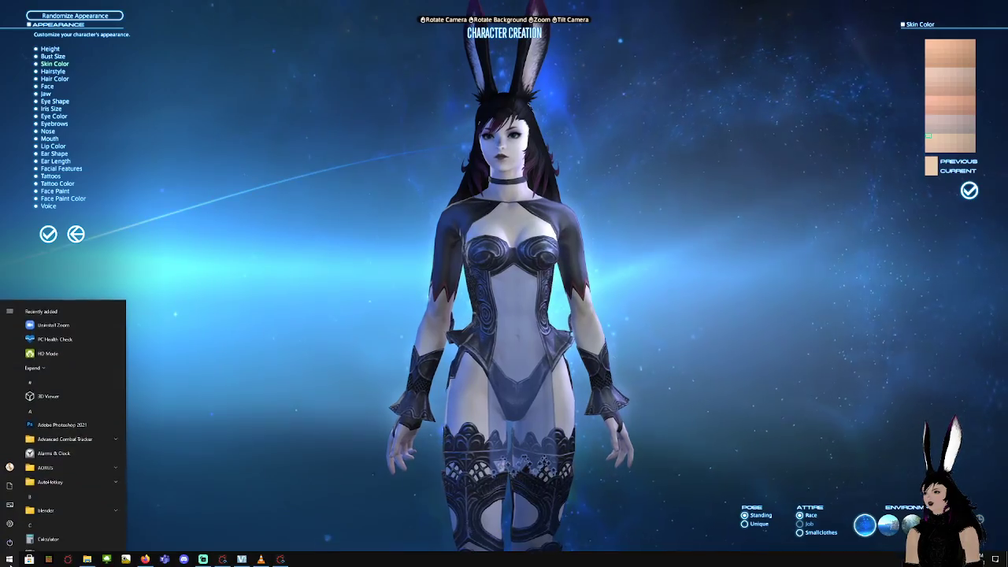
text(tex)
key(Escape)
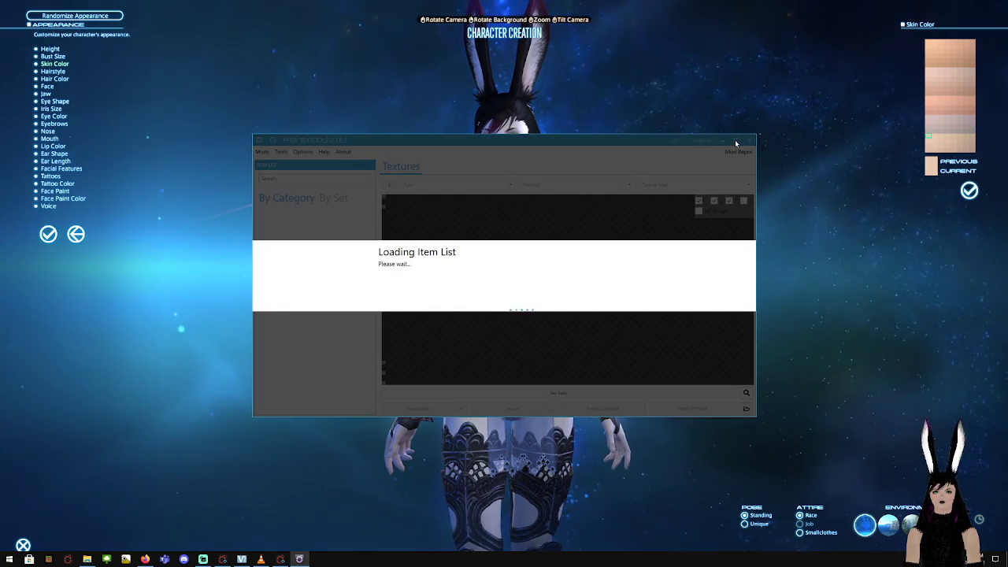
click(735, 140)
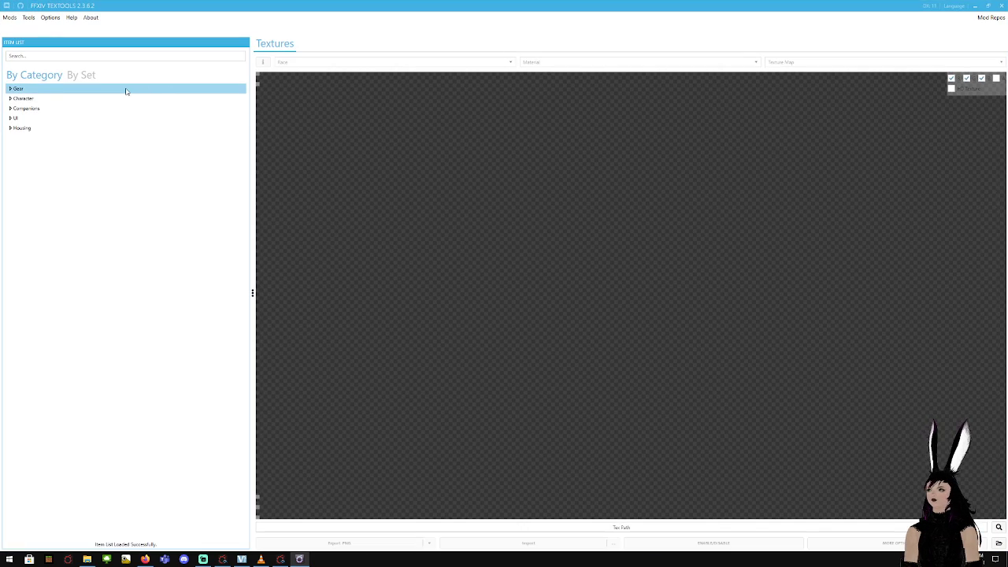
Open the Customize settings and choose Hyur Midlander as the skin race
click(50, 17)
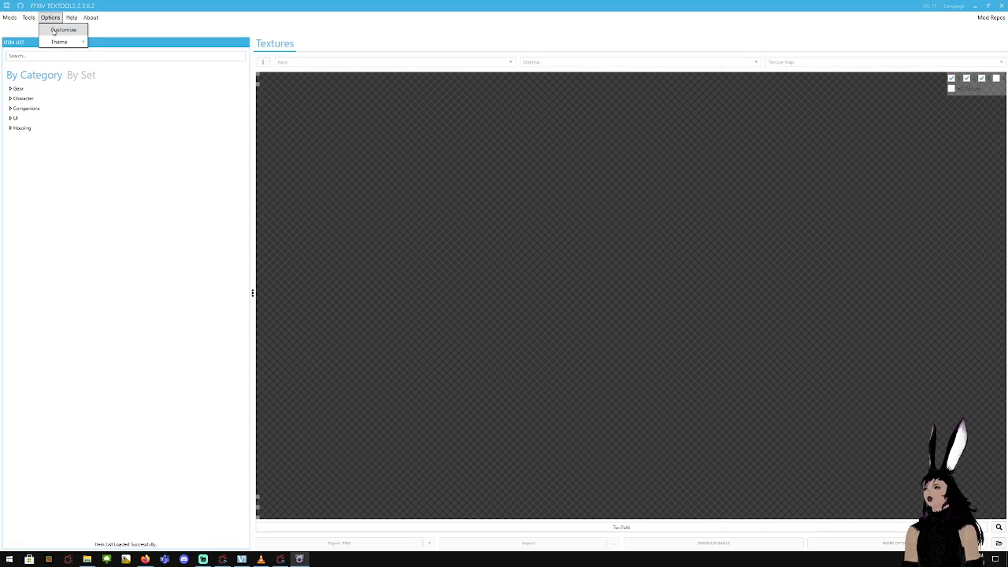
click(63, 30)
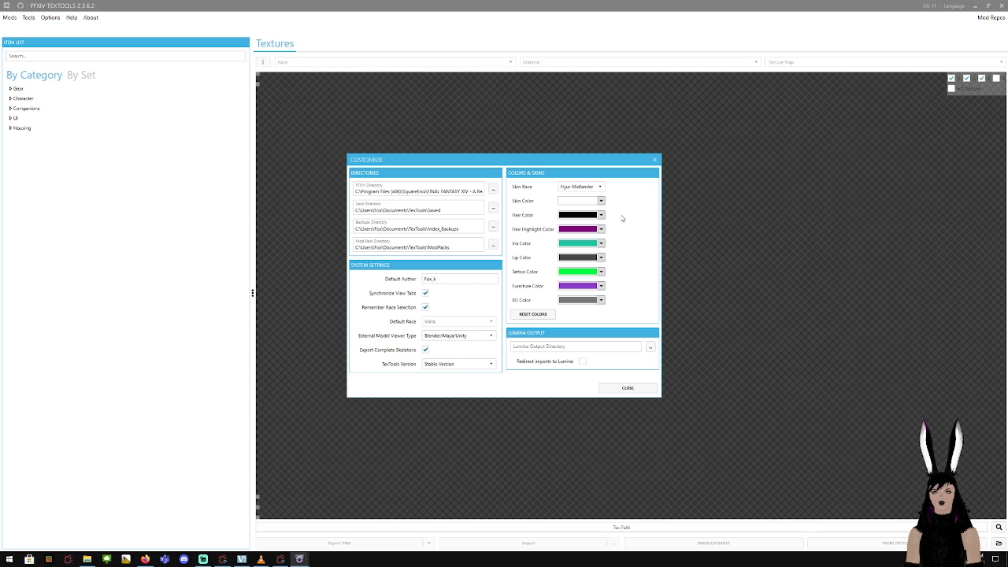
click(586, 187)
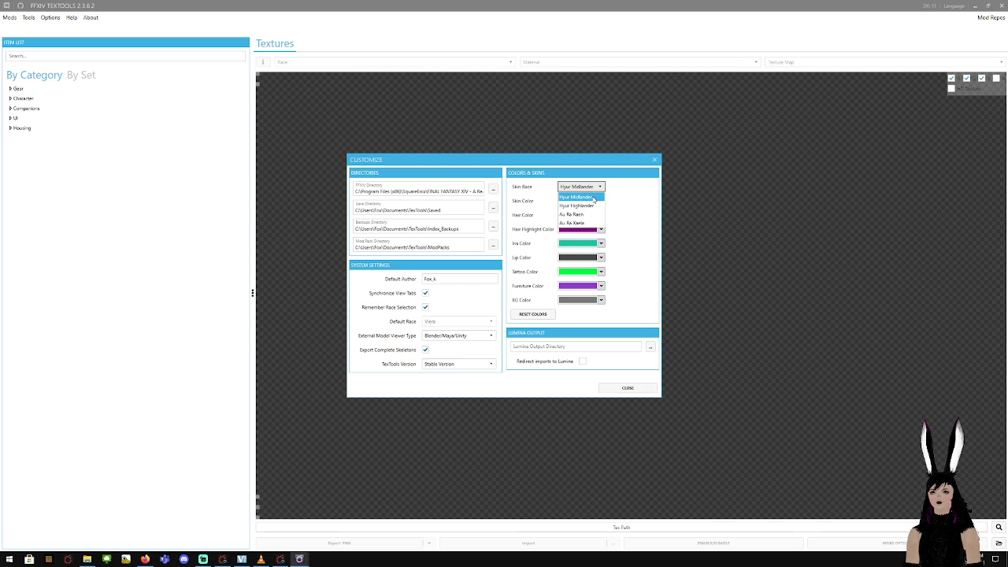
click(593, 198)
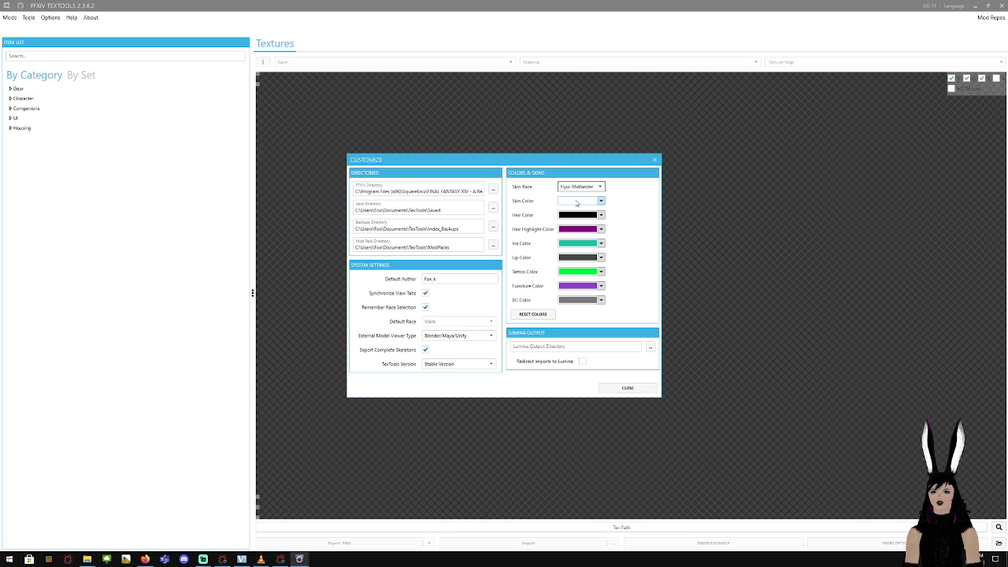
Switch to the Final Fantasy XIV Endwalker Benchmark, show the Skin Color palette and capture a screenshot of that palette with its current-color swatch
click(282, 559)
click(58, 79)
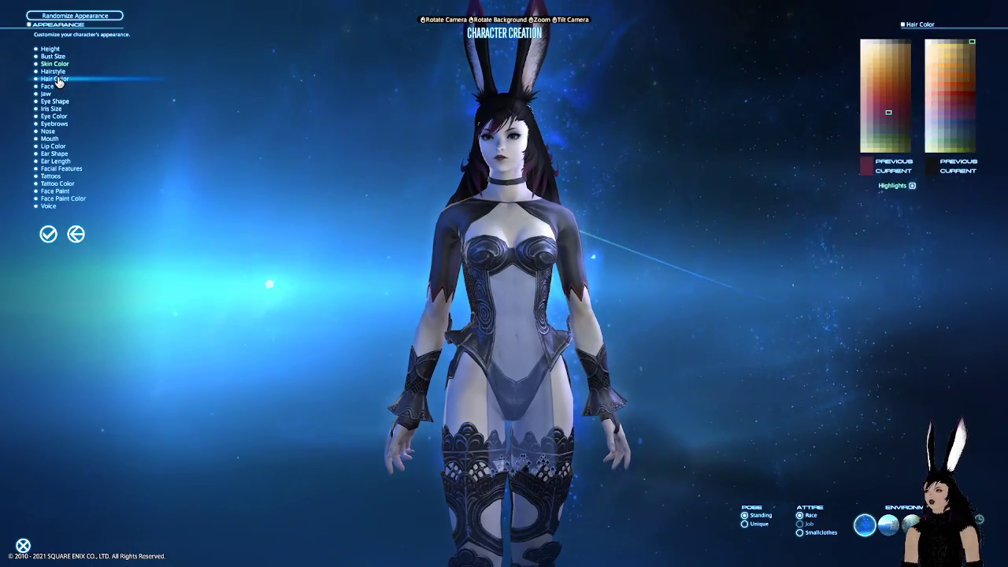
click(59, 72)
click(65, 65)
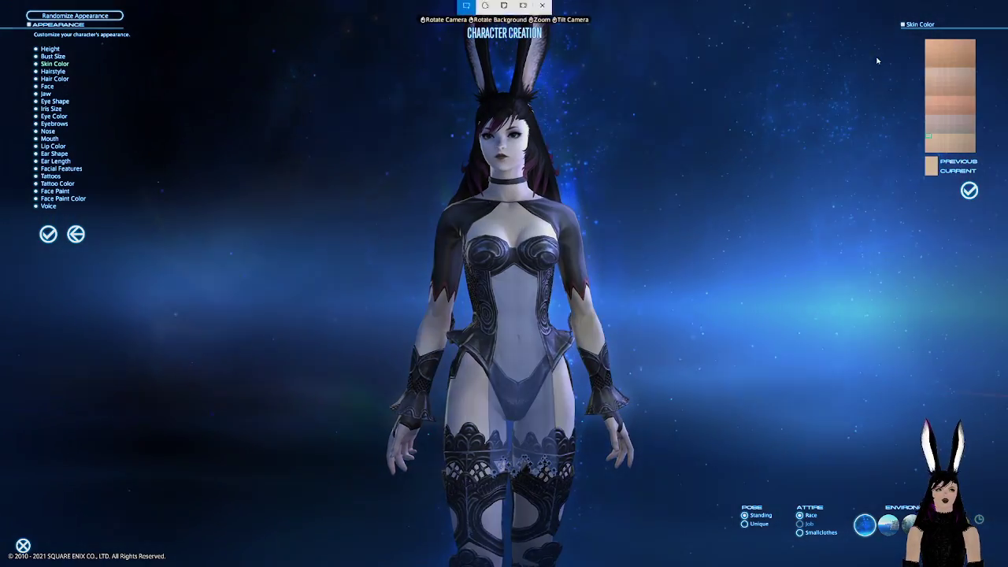
key(super+shift+s)
drag(898, 15, 1005, 202)
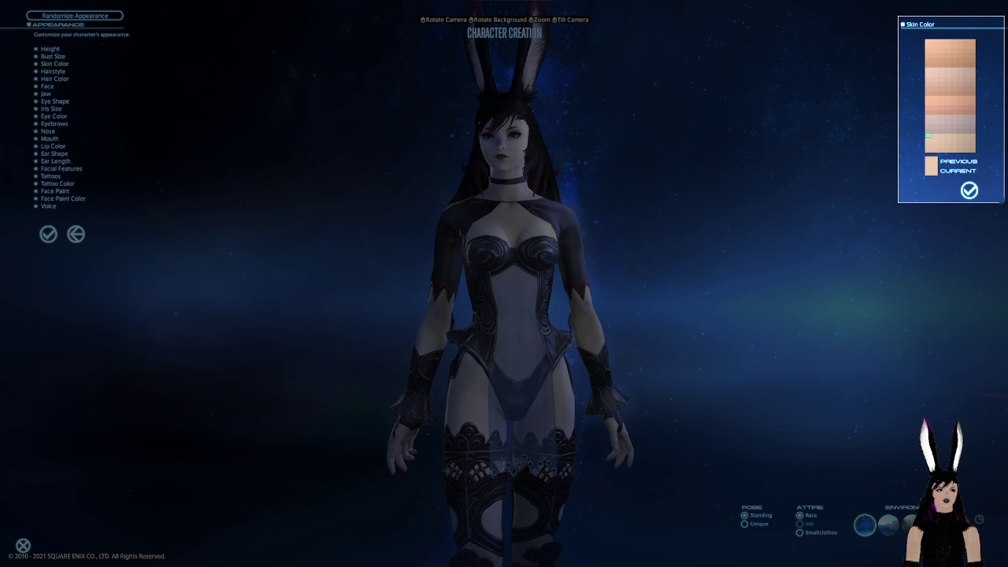
Open Paint and paste the captured skin color palette into the blank image
key(super)
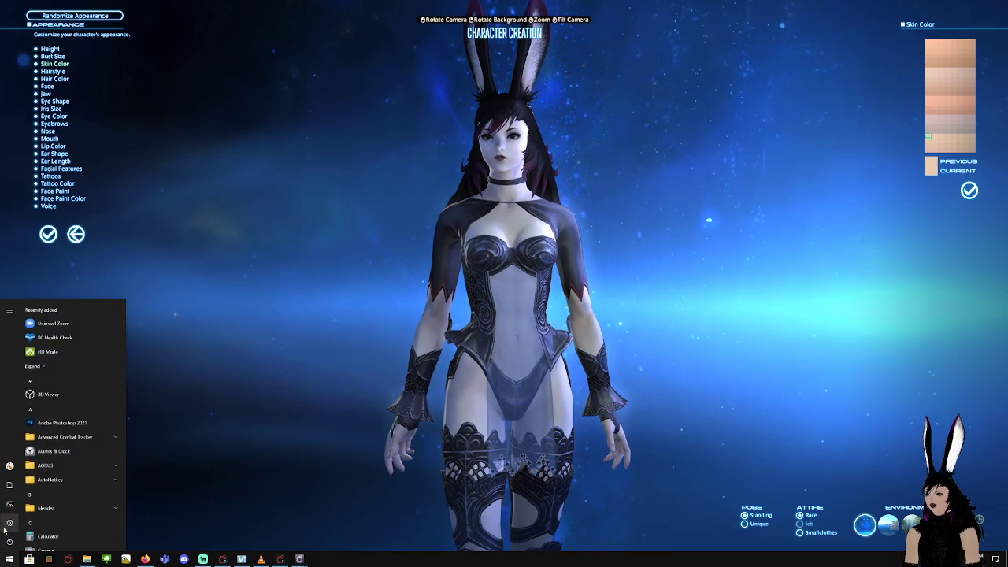
text(paint)
key(Return)
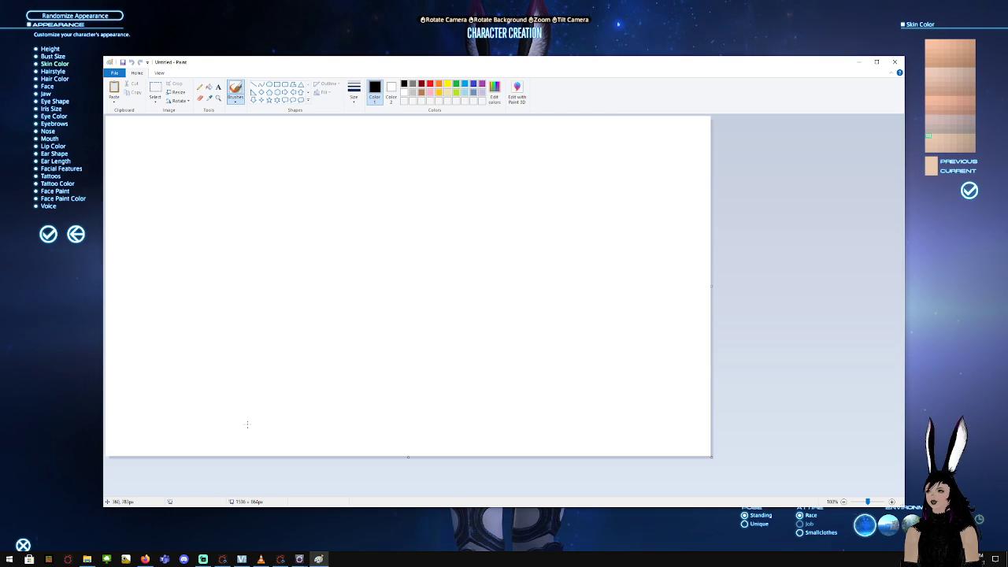
key(ctrl+v)
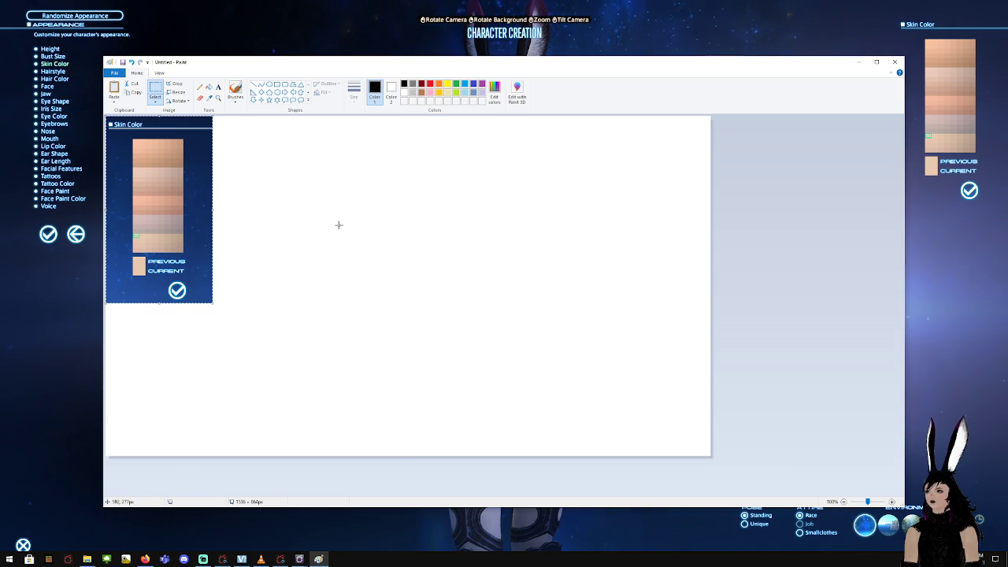
Sample the current skin color from the pasted swatch and open its color definition to read the RGB values
click(209, 98)
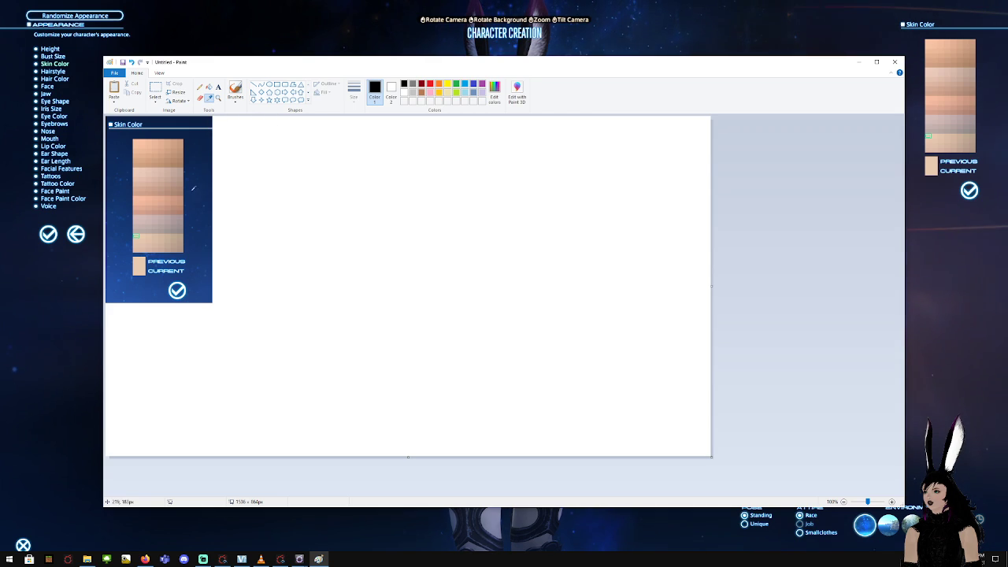
click(138, 268)
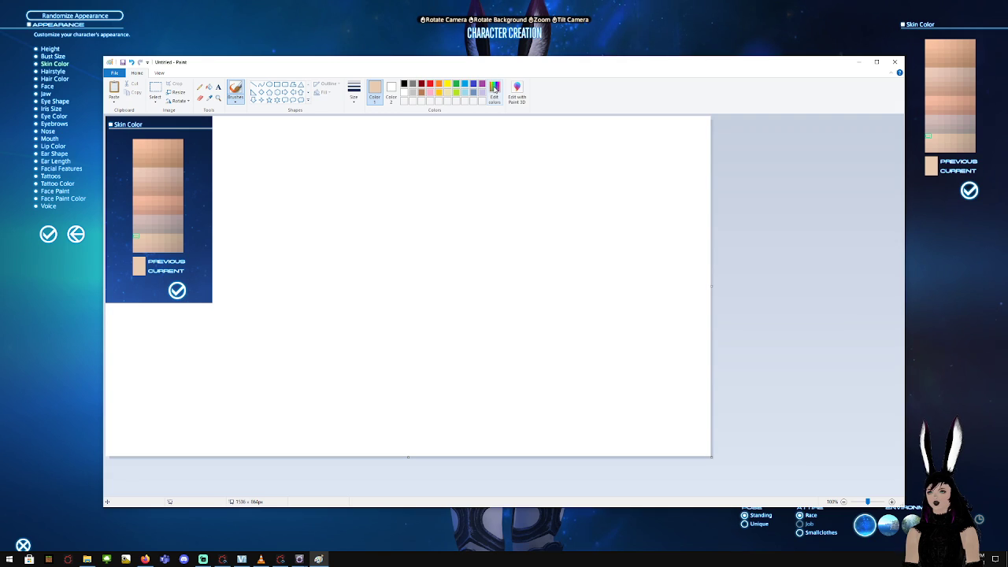
click(495, 88)
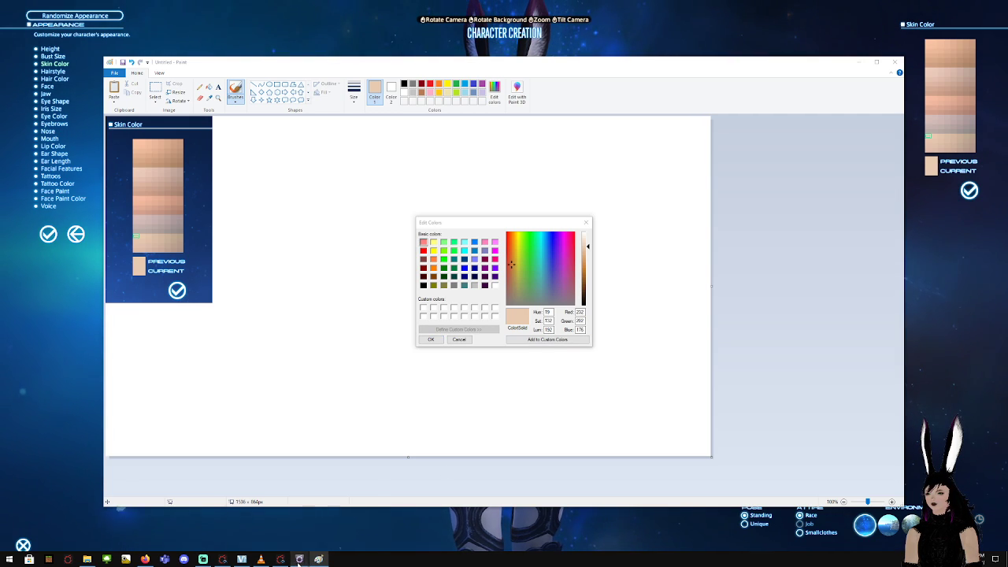
Switch to TexTools and view the advanced RGB values of the Skin Color setting
click(340, 516)
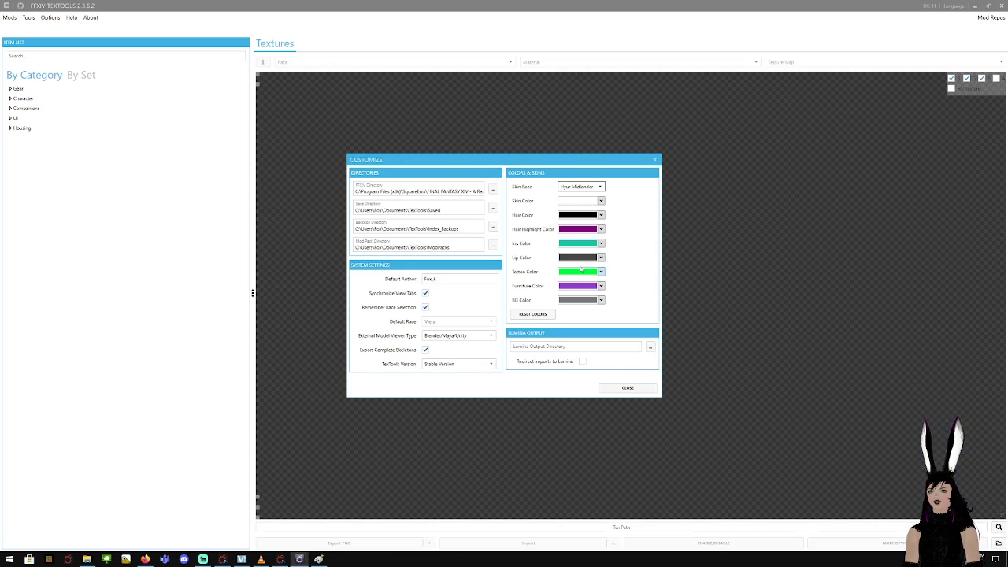
click(601, 201)
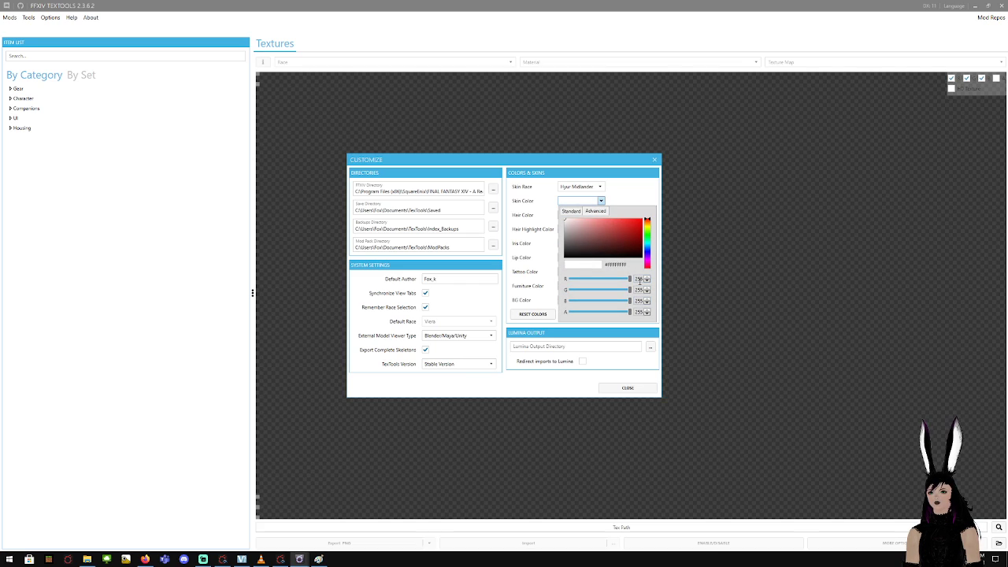
click(636, 195)
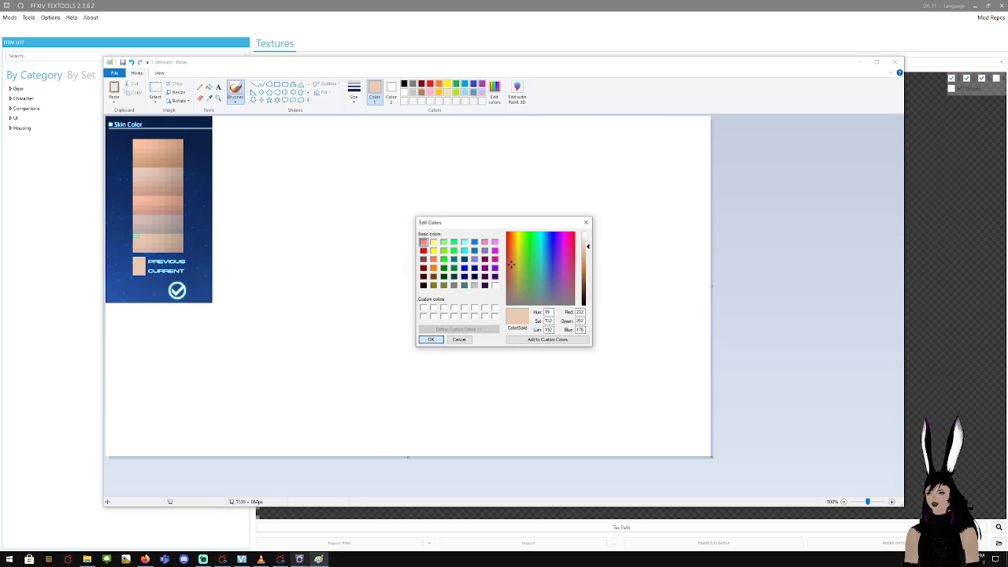
Dismiss the color definition and close Paint without saving the pasted image
click(894, 63)
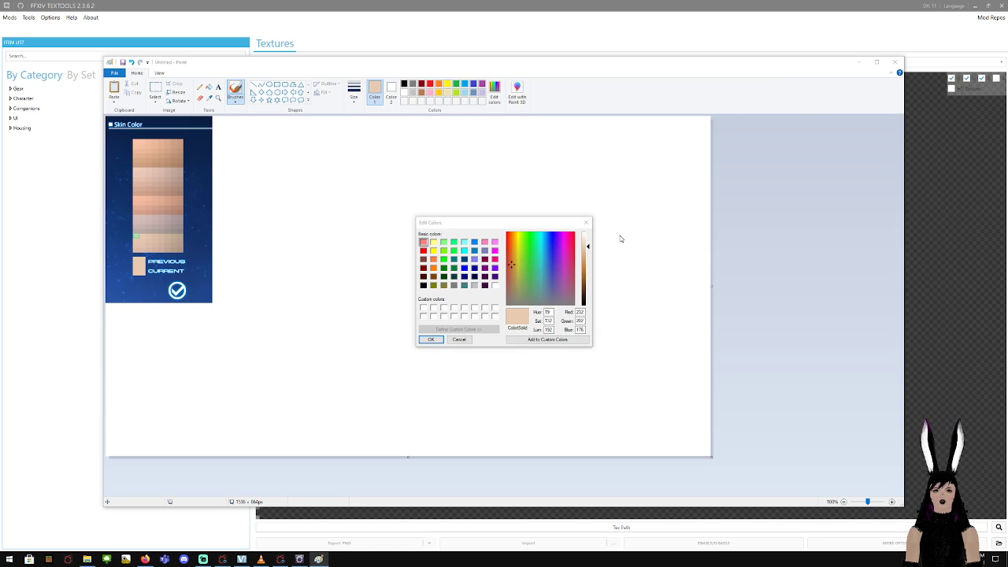
click(586, 223)
click(895, 62)
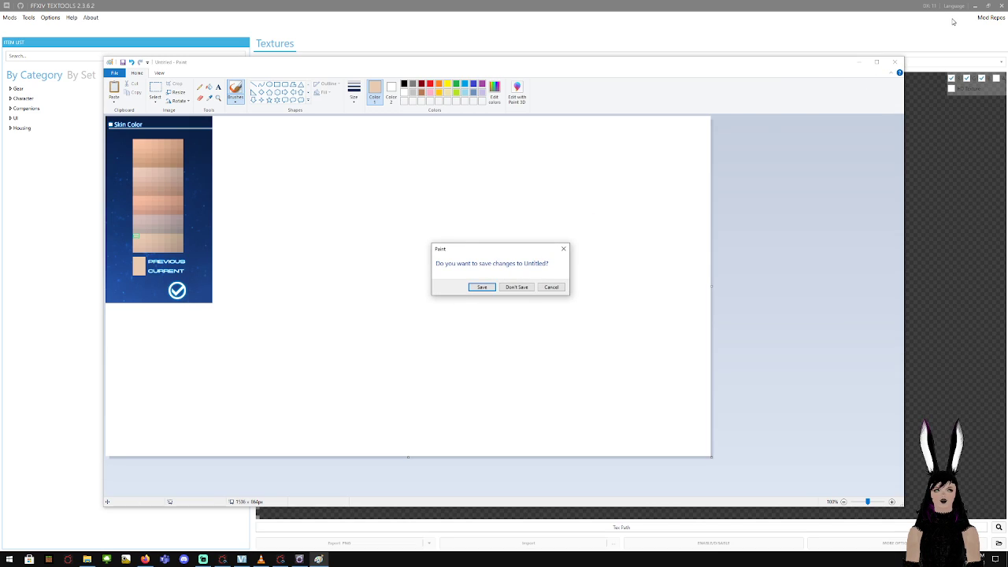
click(516, 288)
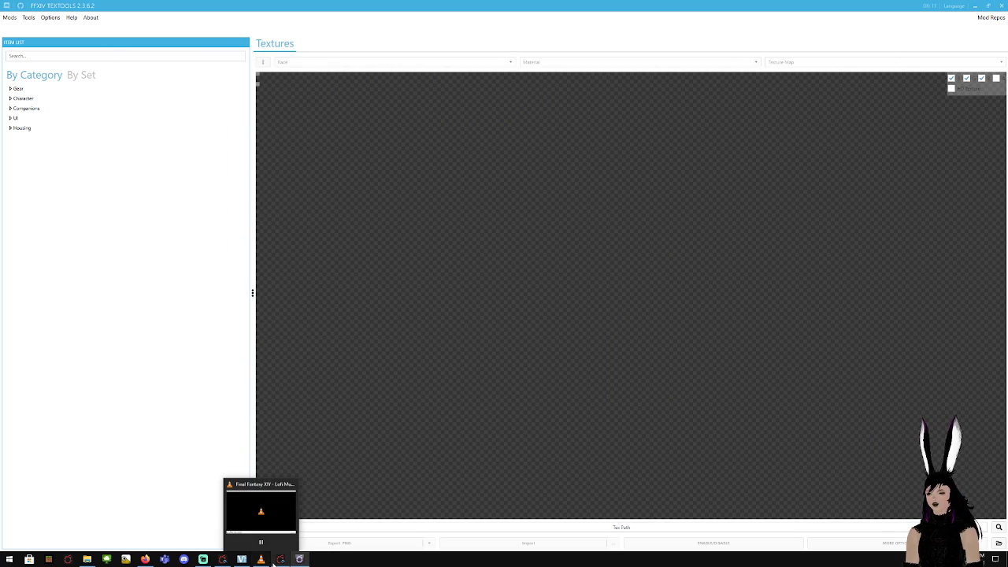
Load the Viera face from the Face group of the Character category
mouse_move(274, 563)
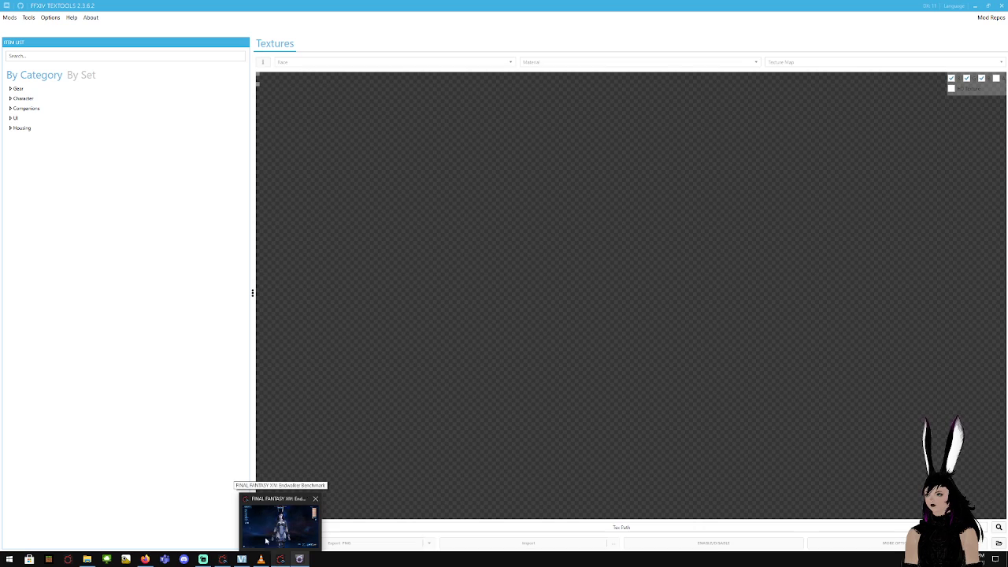
double_click(34, 98)
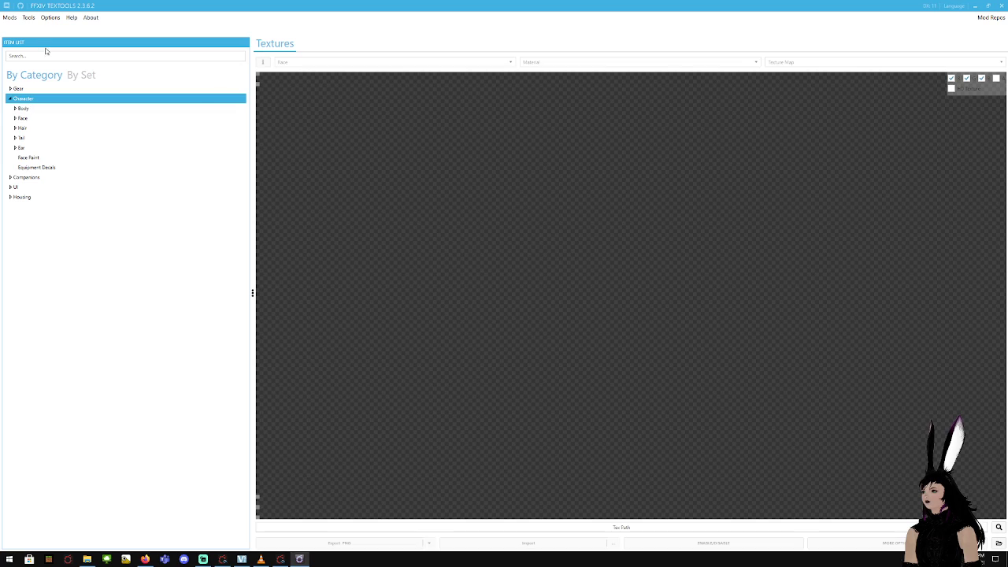
double_click(23, 119)
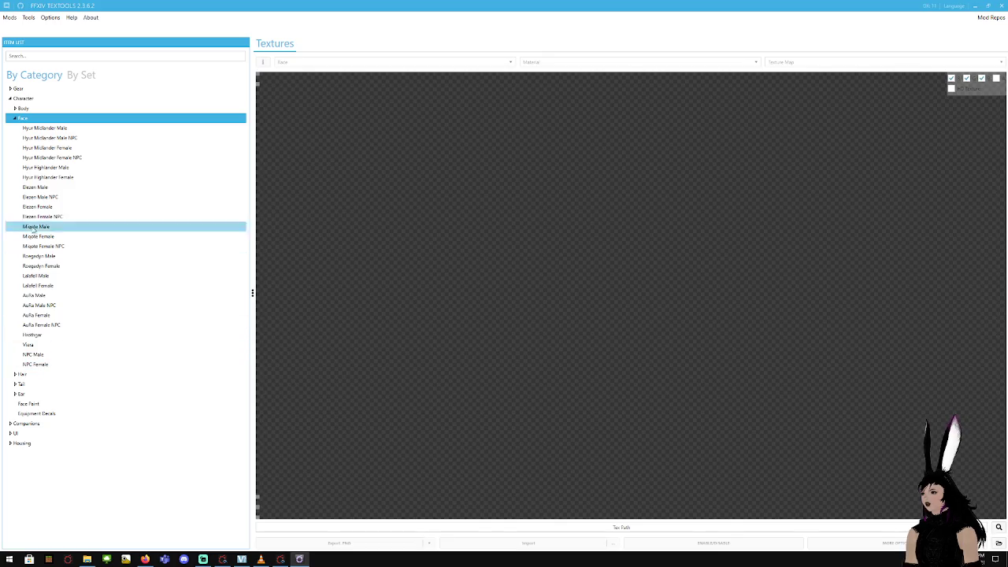
click(28, 347)
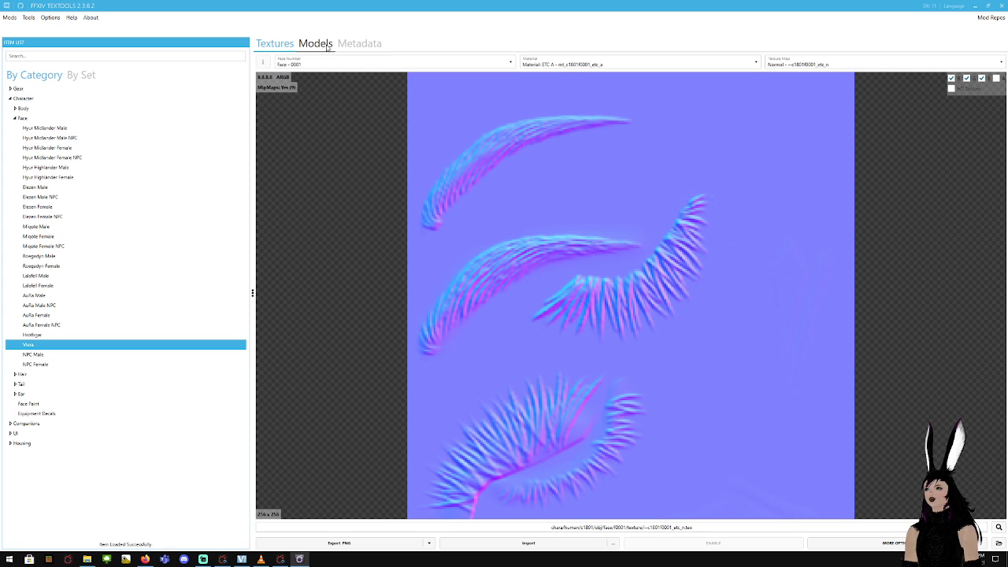
Show the Viera face's 3D model and select face number 3
click(323, 46)
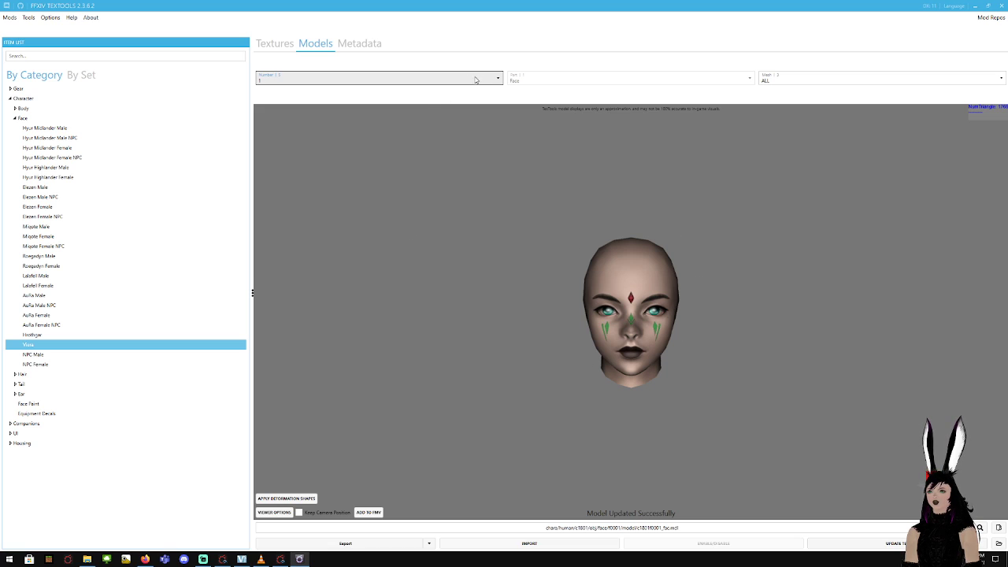
click(370, 79)
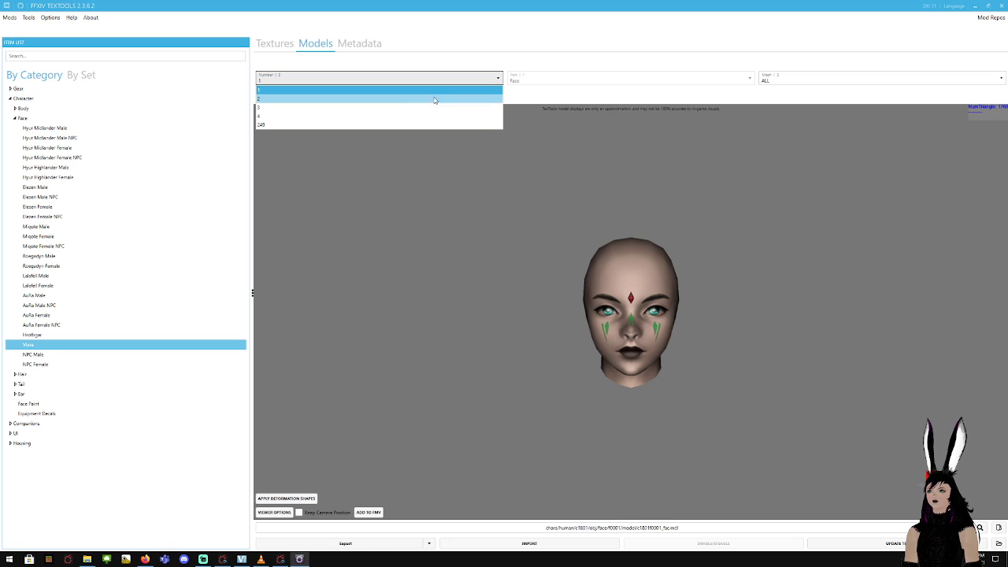
click(354, 109)
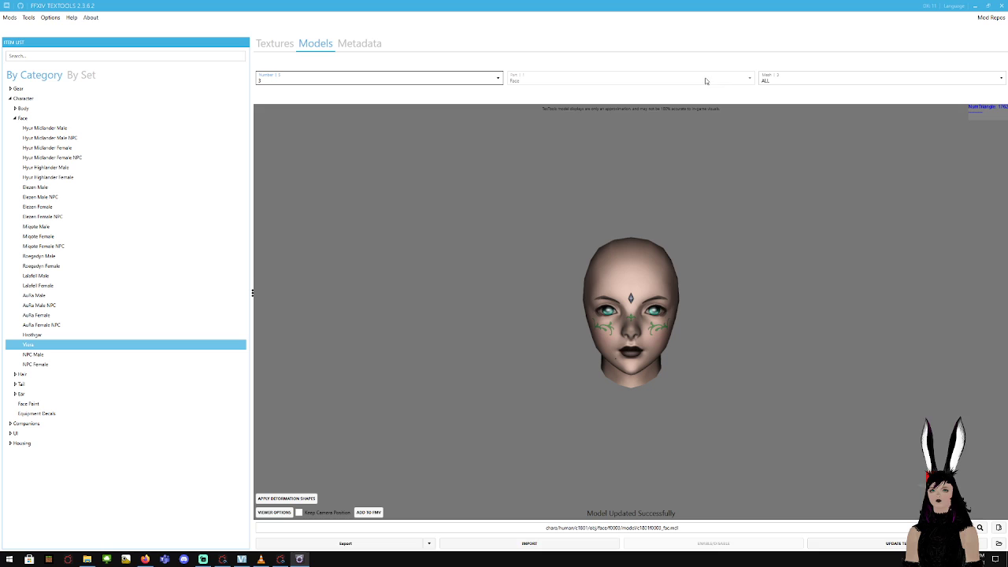
Apply the deformation shapes shp_brw_a, shp_brw_b and shp_brw_c to the face model, and run the shape application a second time
click(287, 499)
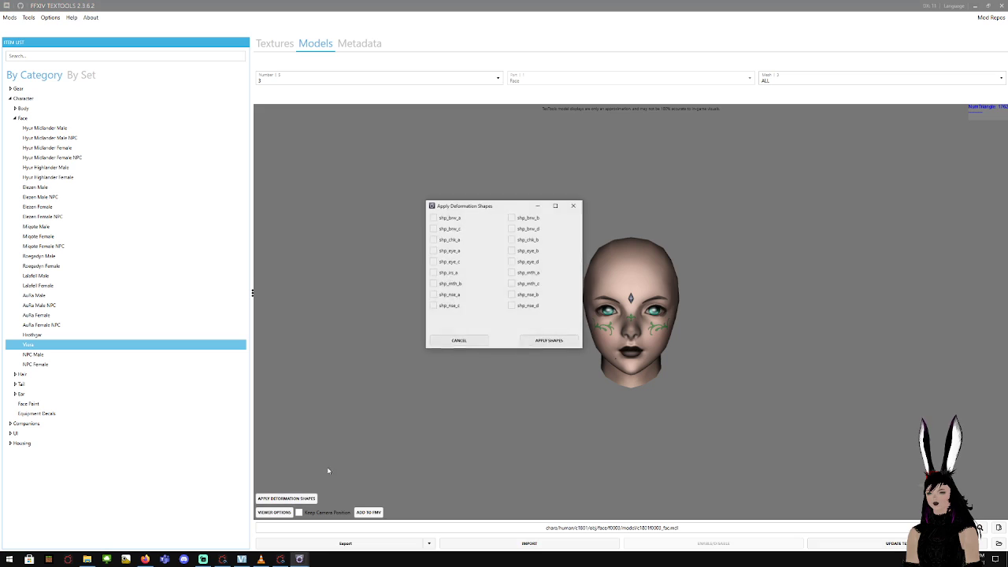
click(433, 218)
click(512, 217)
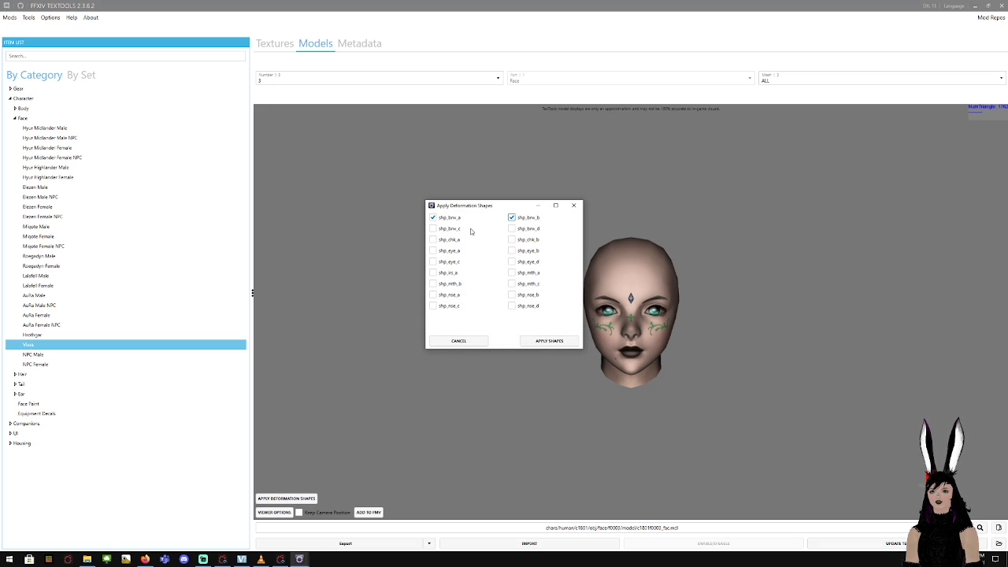
click(434, 229)
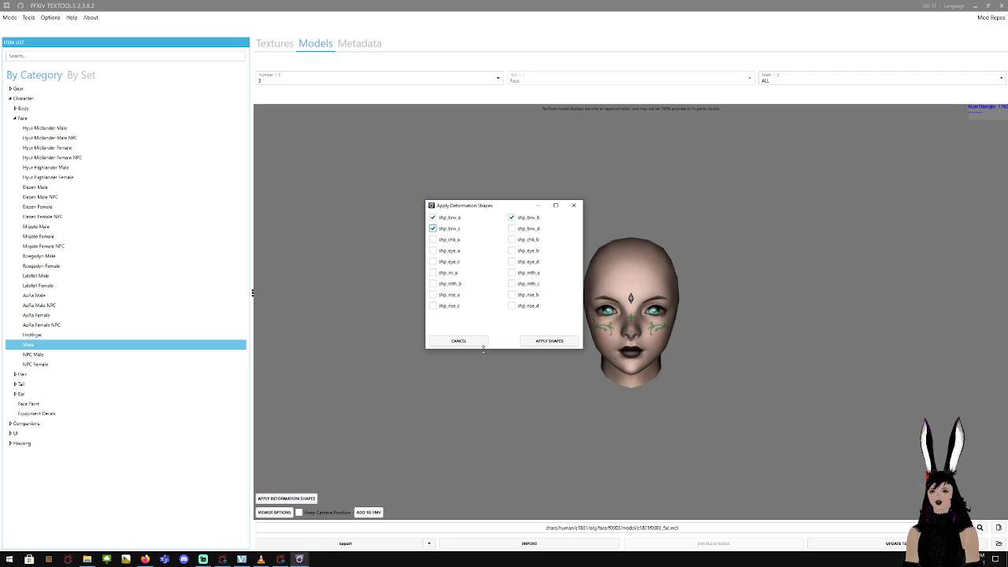
click(534, 341)
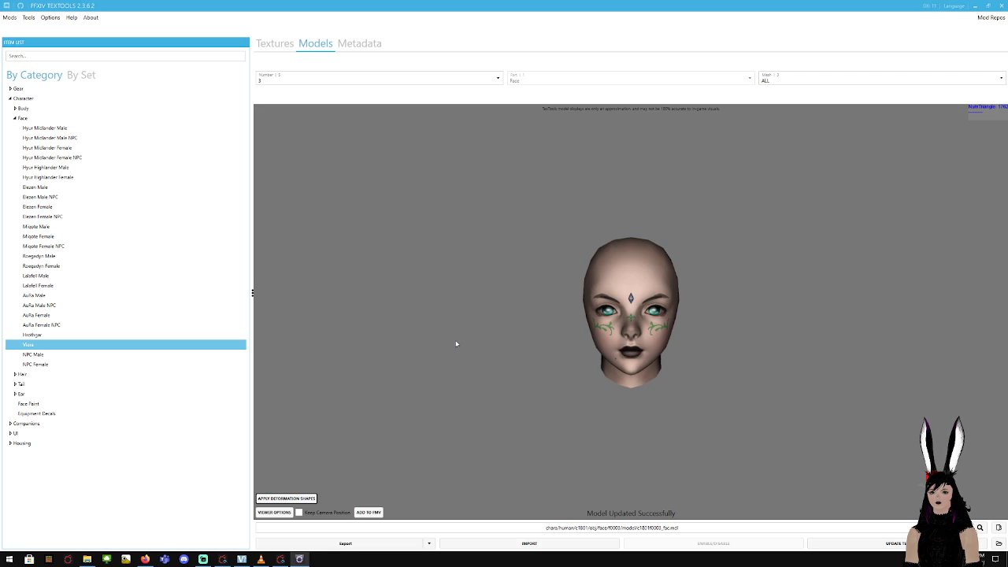
click(300, 497)
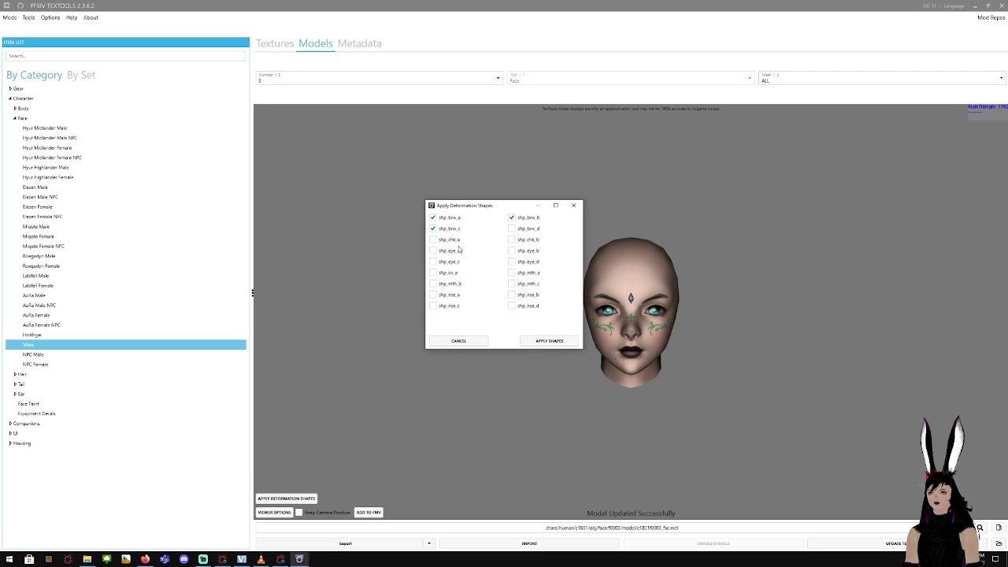
click(541, 337)
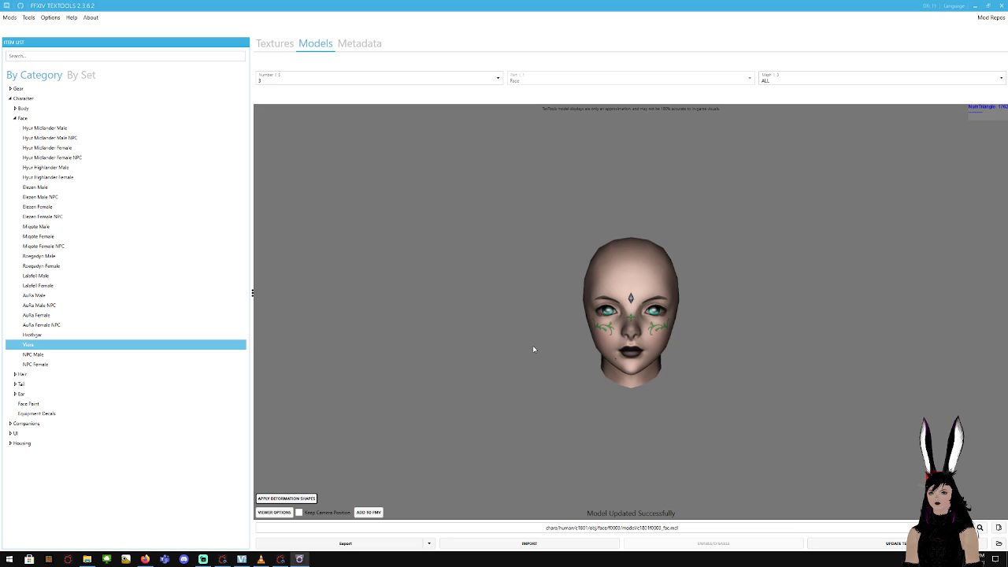
Toggle the shp_brw_b deformation shape and apply the shape selection to the face model again
click(300, 498)
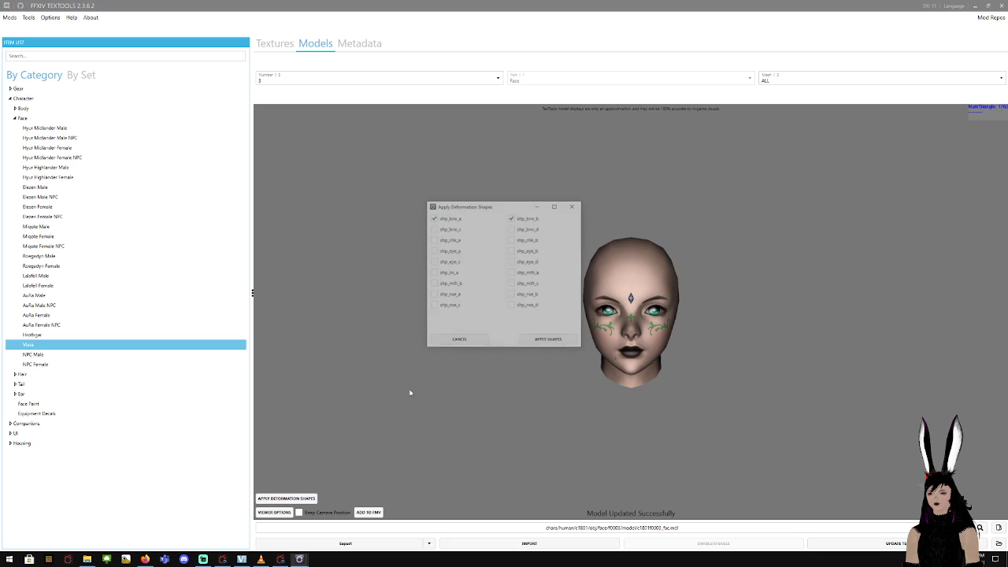
click(525, 217)
click(543, 341)
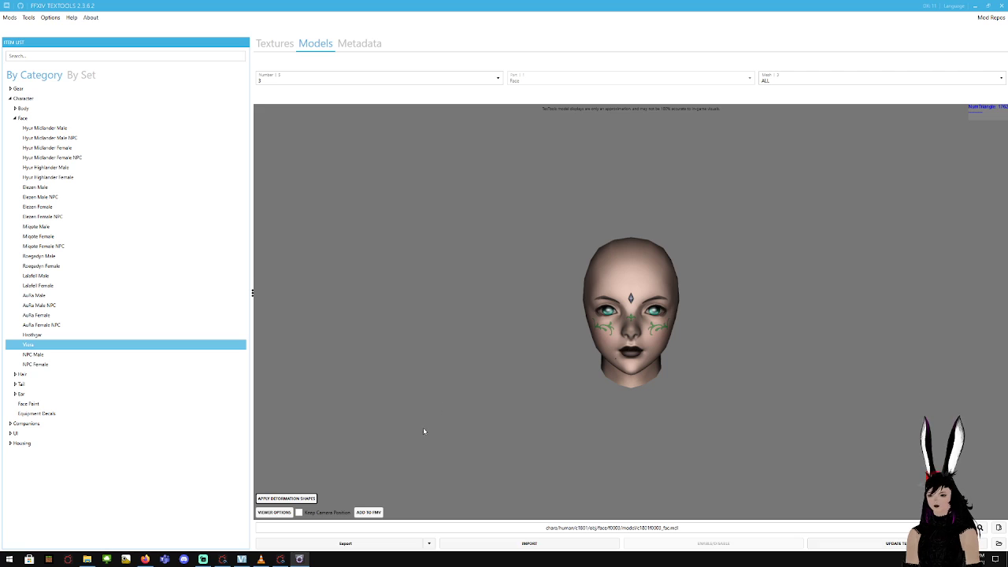
Add the Viera face to the Full Model Viewer, keep skin 1 and Rava, and move the viewer clear of the item list
click(370, 513)
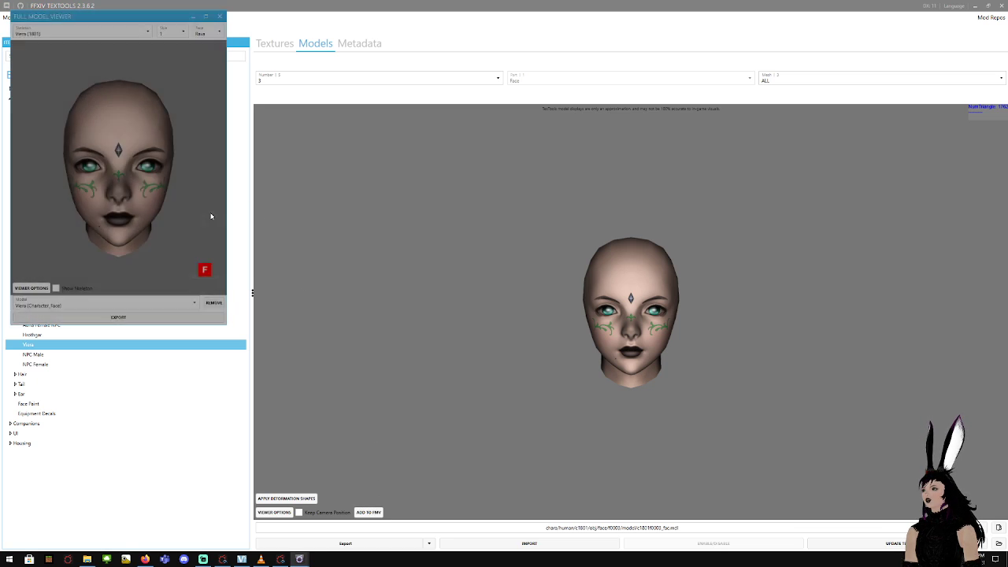
click(220, 32)
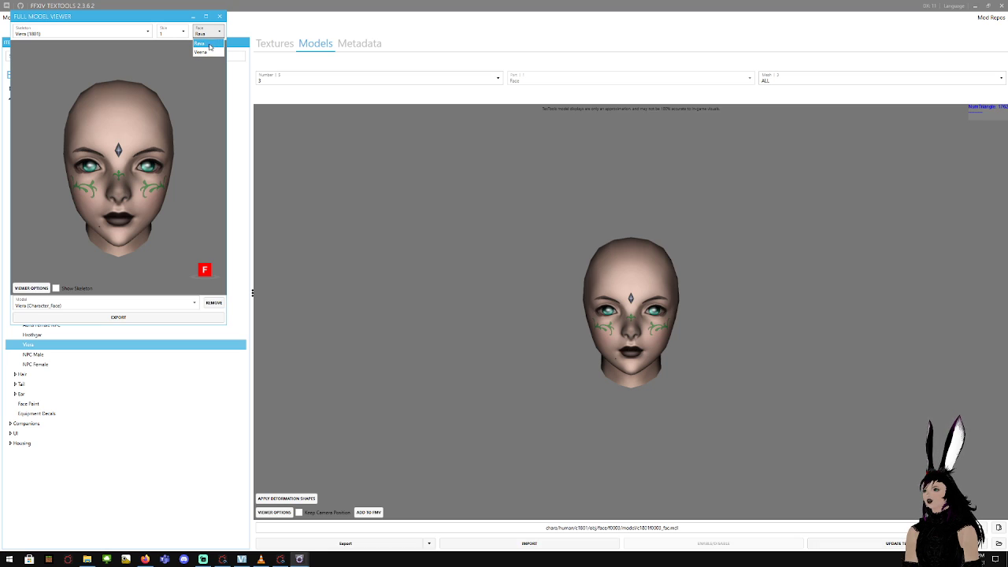
click(201, 97)
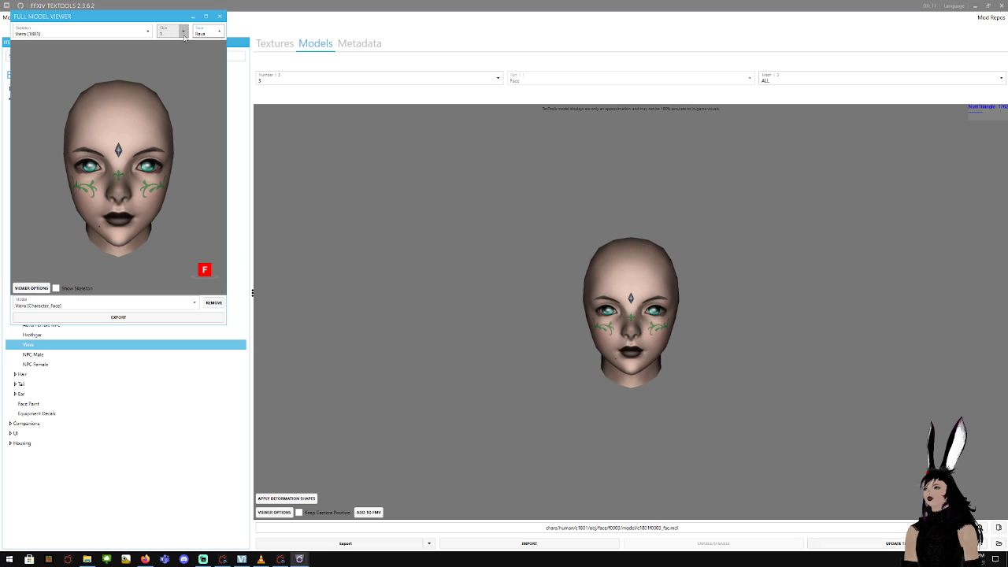
click(208, 33)
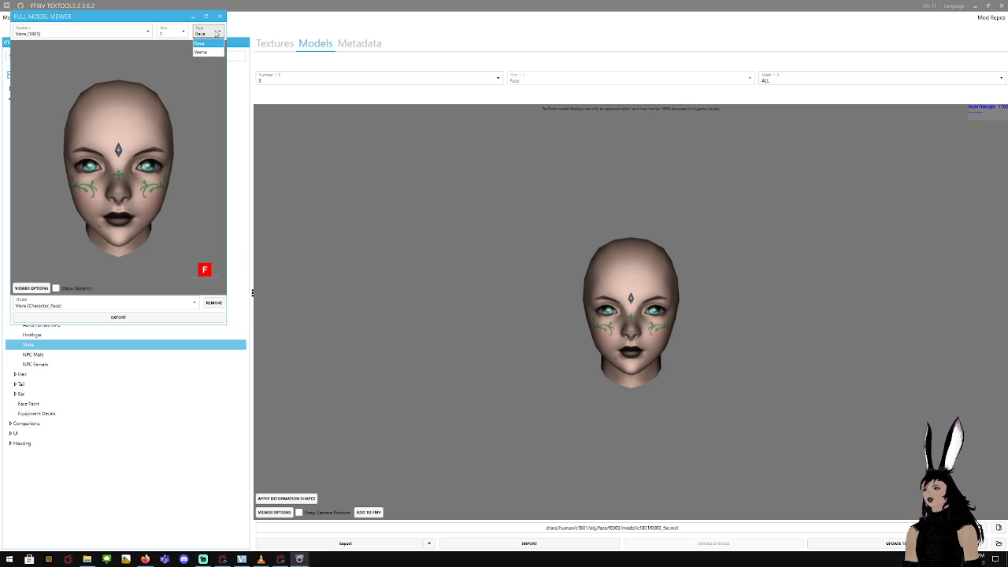
click(206, 79)
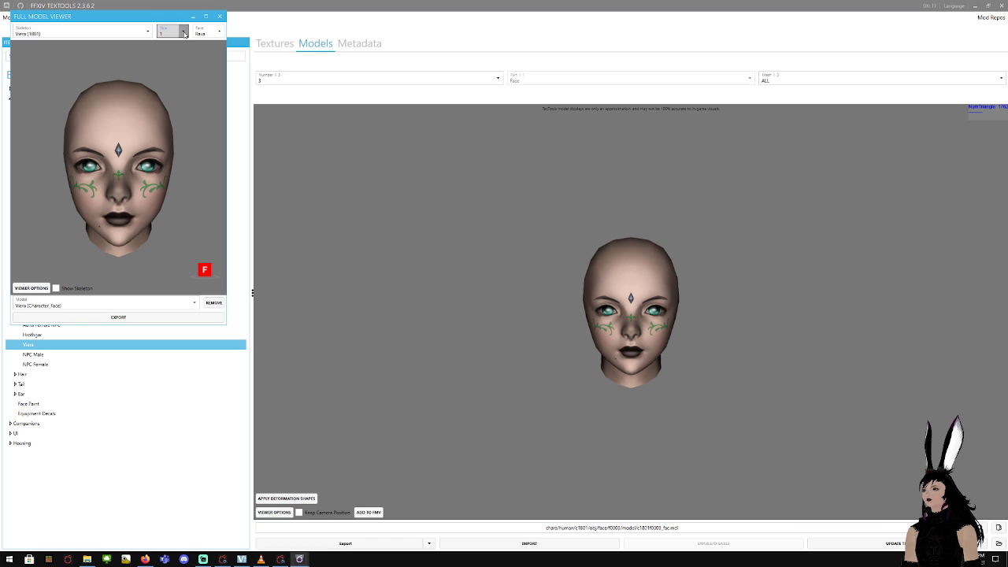
click(464, 25)
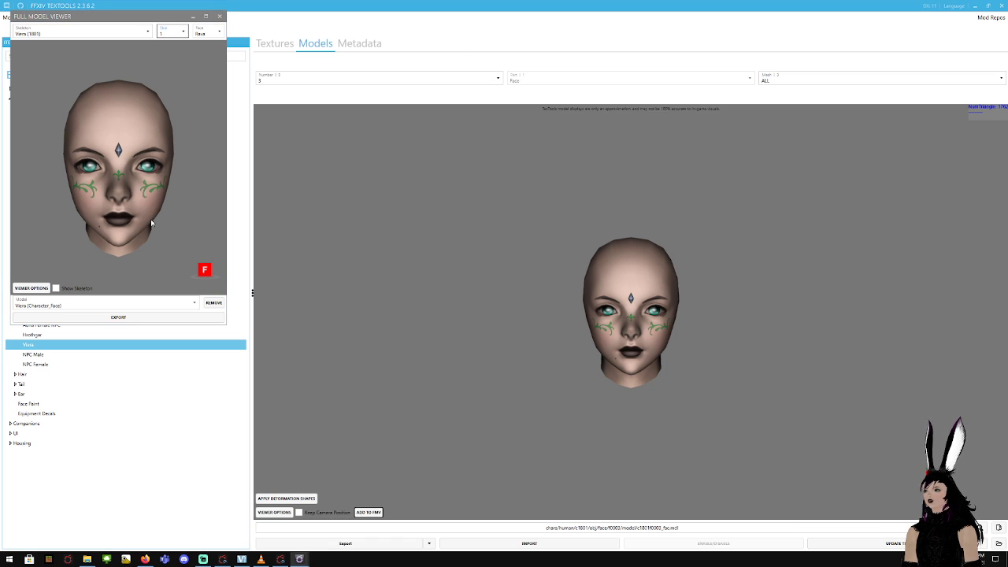
drag(148, 19, 850, 106)
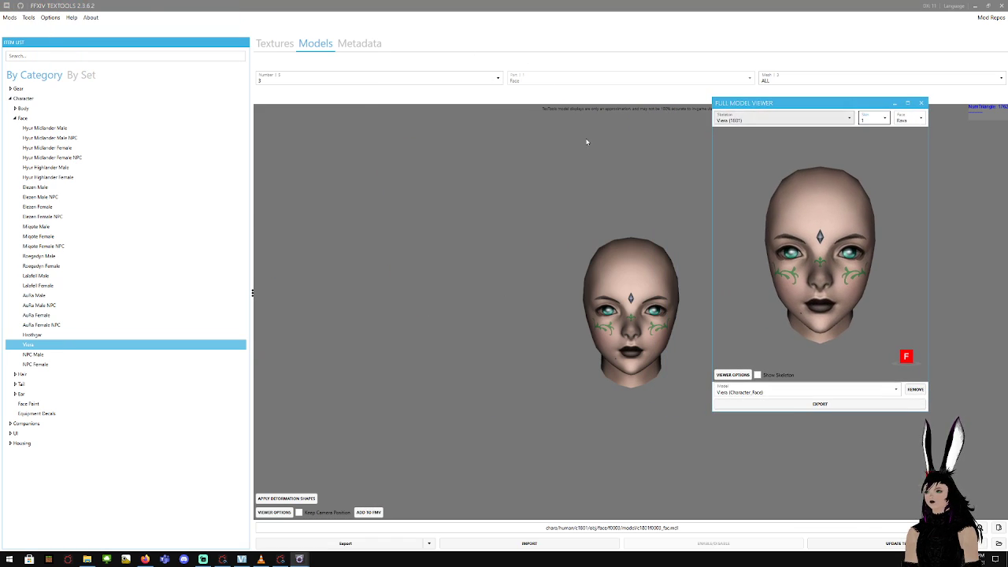
Load the Viera body from the Body group and add it to the Full Model Viewer
double_click(69, 108)
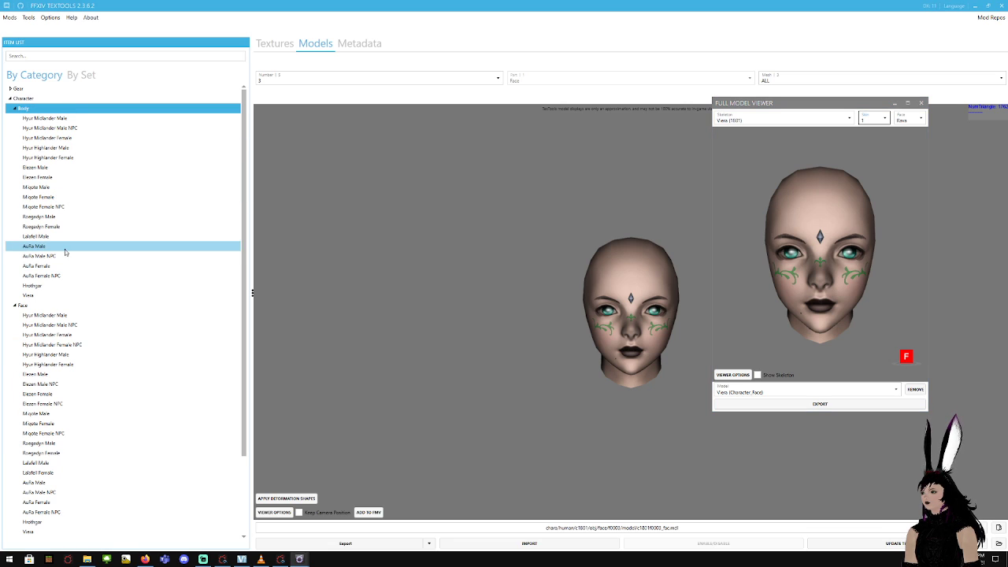
click(63, 294)
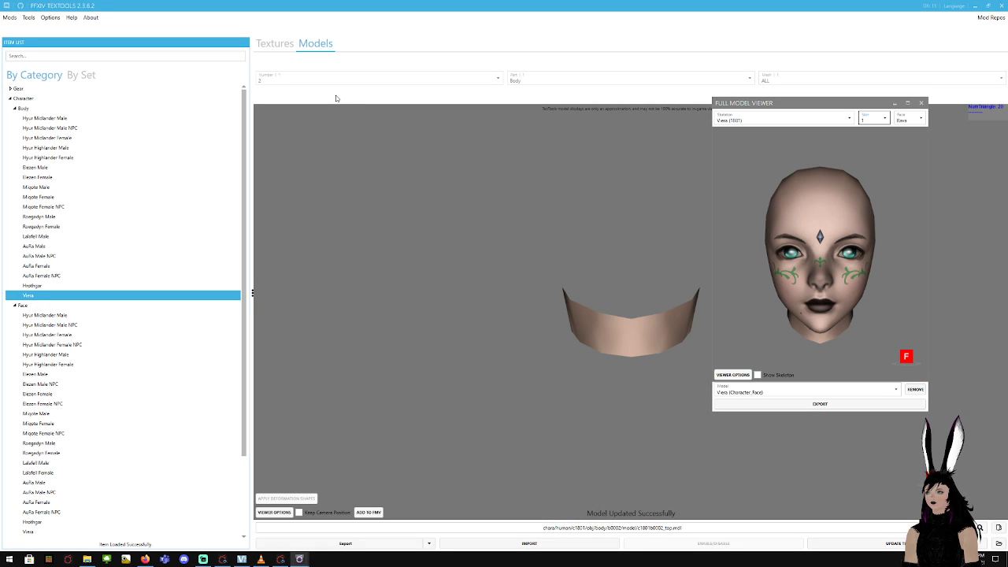
click(368, 512)
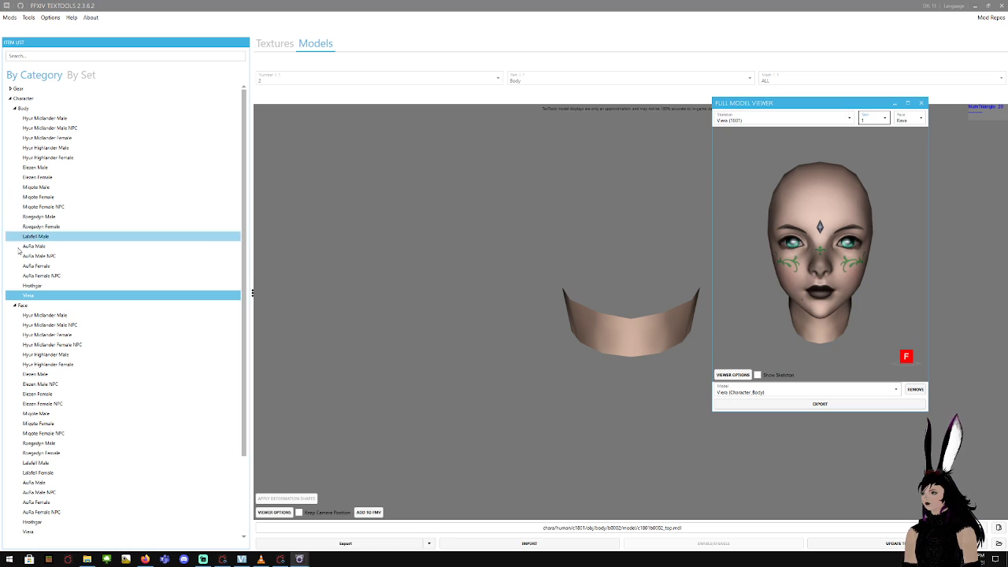
Collapse the Body and Face groups and load the Viera model from the Hair group
click(15, 108)
click(15, 118)
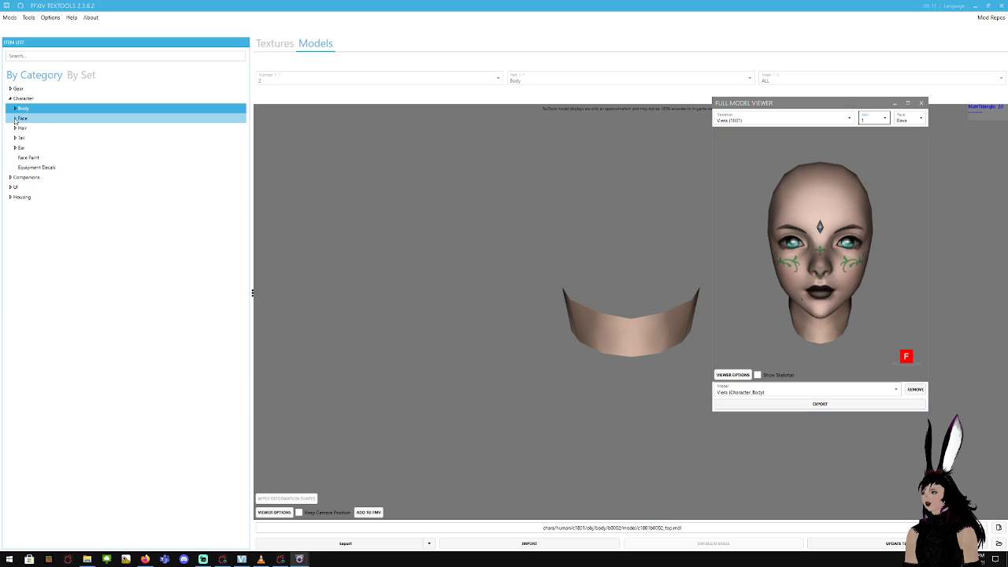
click(16, 129)
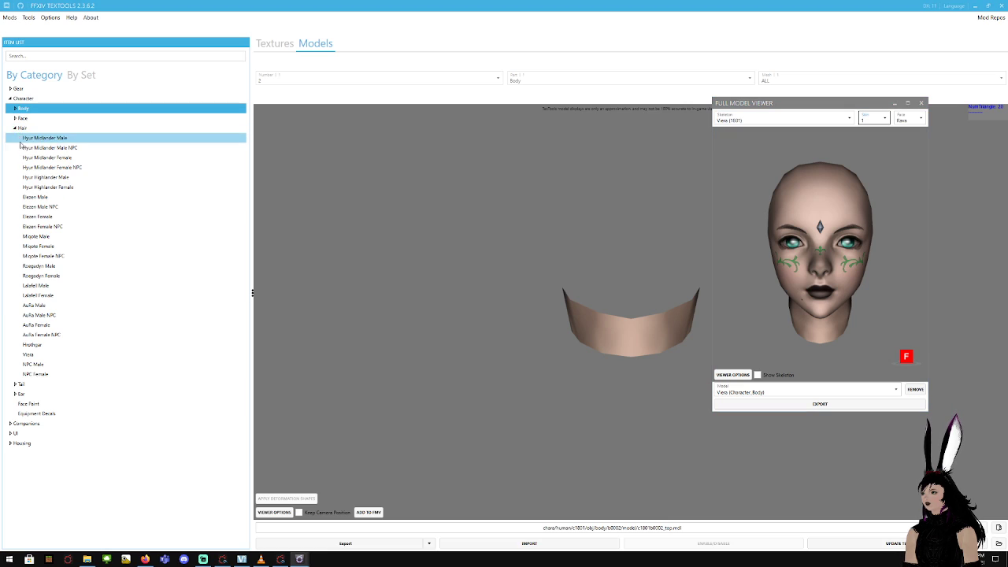
click(43, 356)
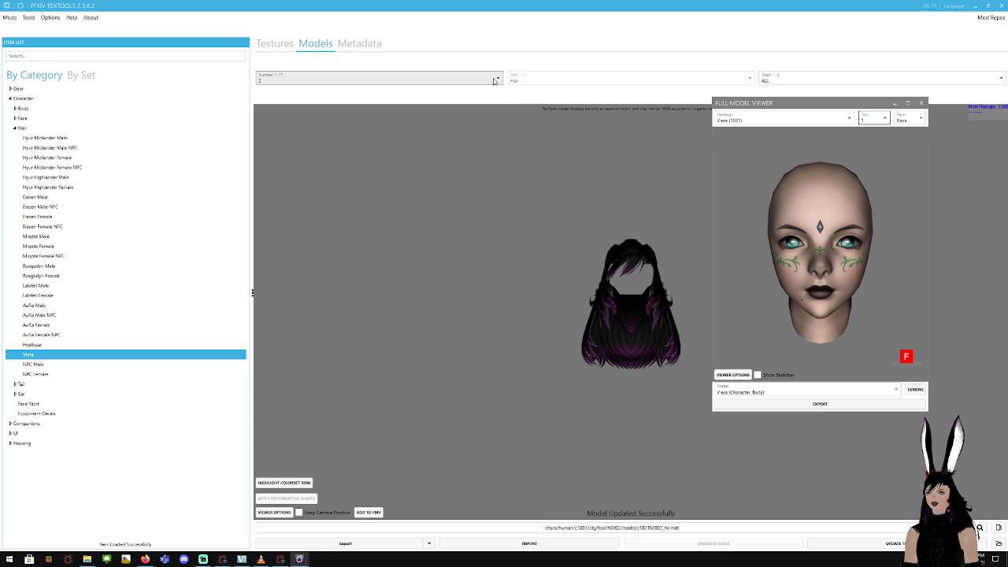
Preview hair number 9, and add hair number 2 to the Full Model Viewer
click(494, 81)
click(416, 160)
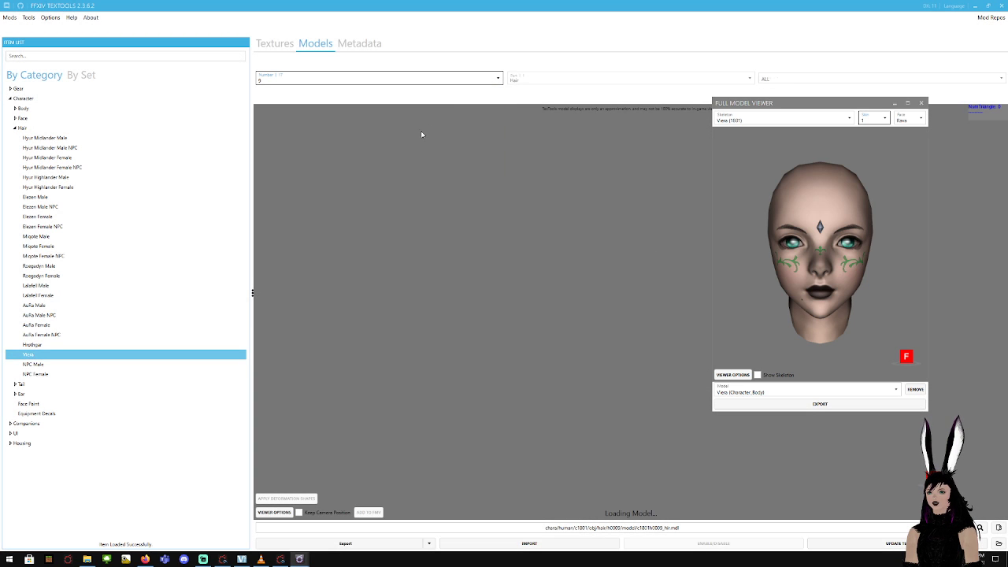
click(491, 84)
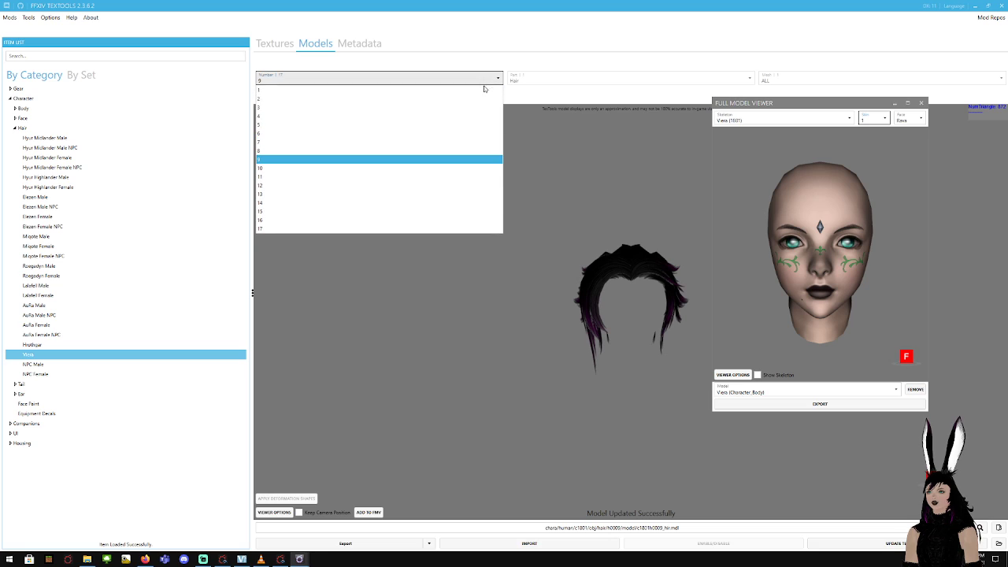
click(442, 105)
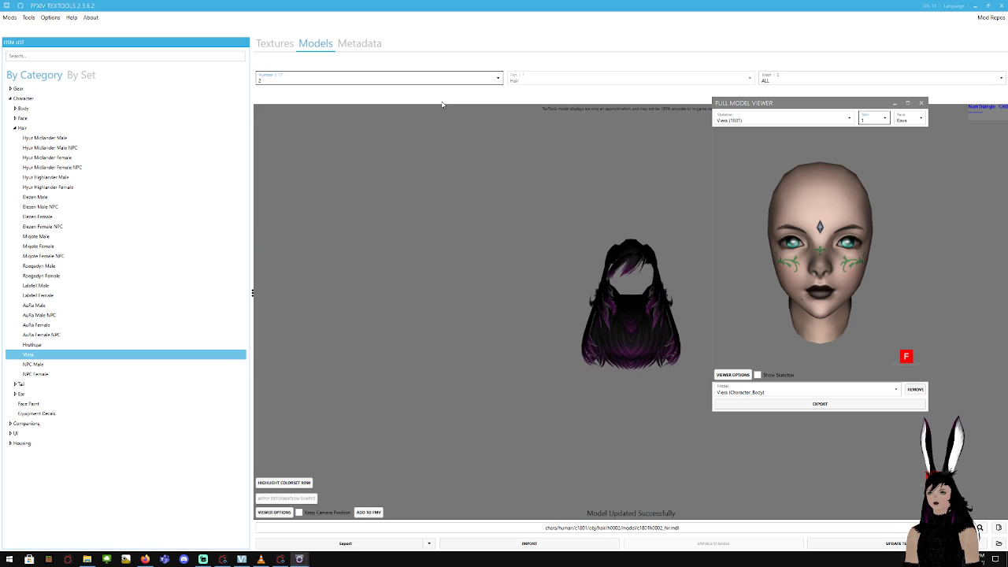
click(368, 512)
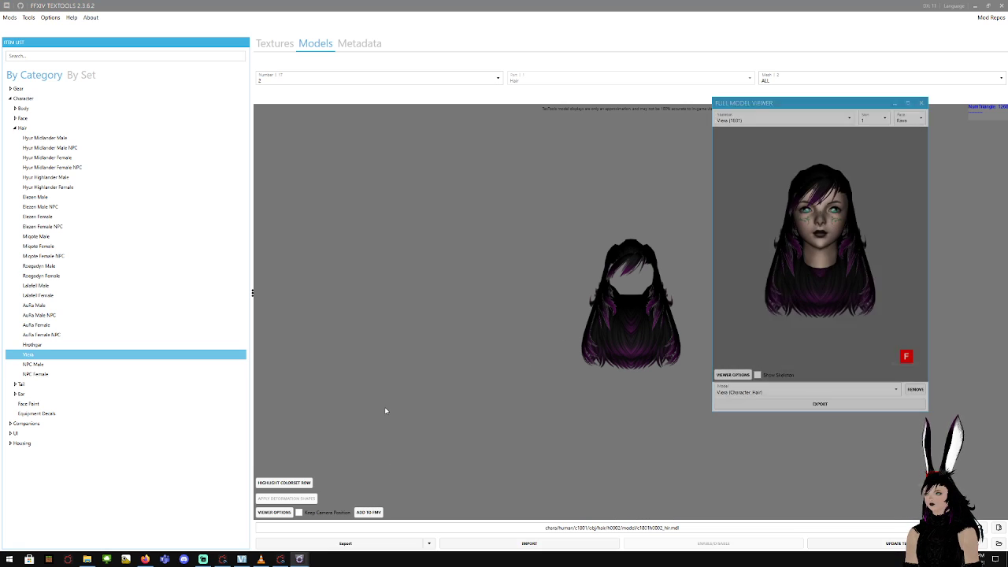
Collapse the Hair group, check the Tail group, and load the Viera model from the Ear group
click(14, 128)
click(15, 138)
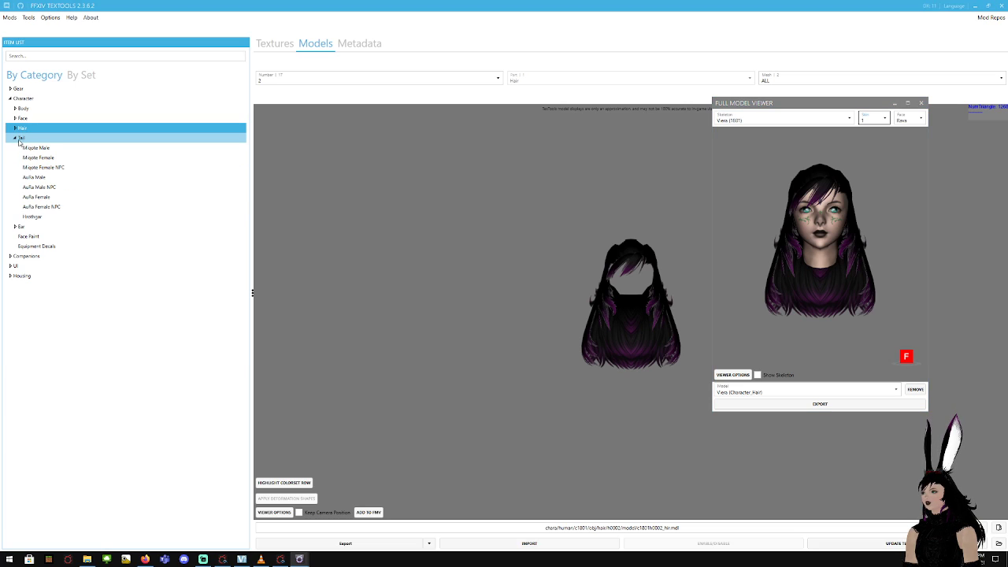
click(21, 140)
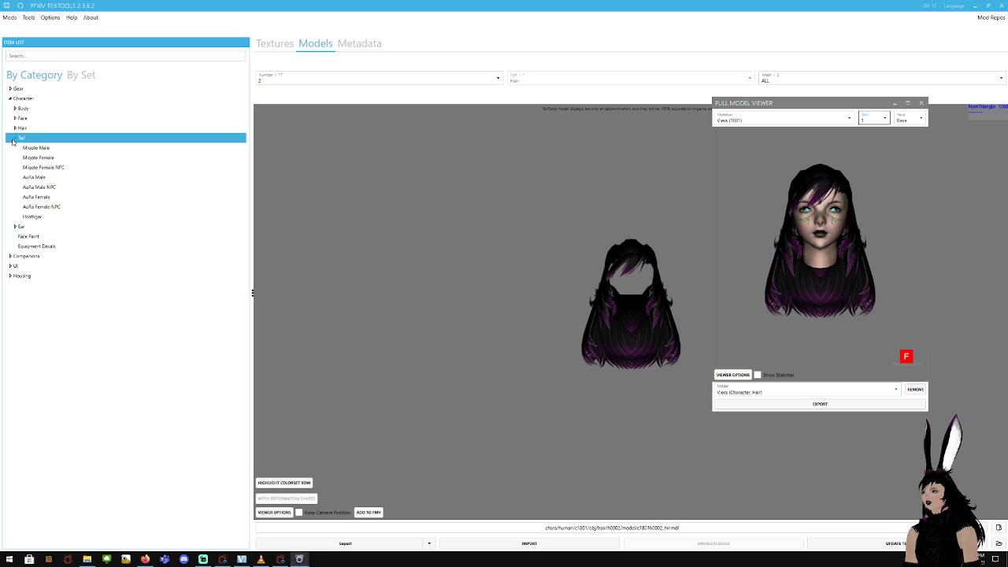
click(14, 137)
click(15, 148)
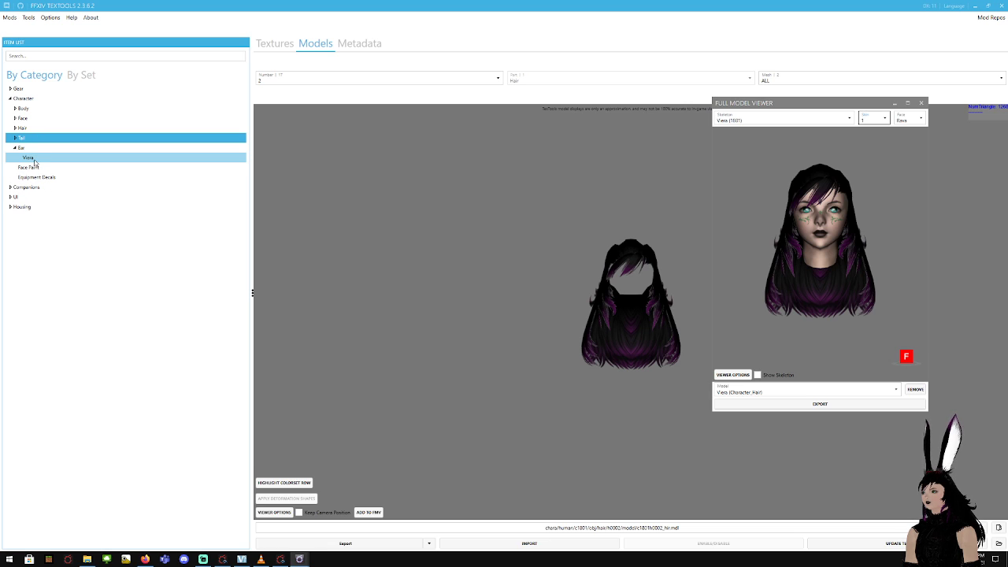
click(34, 160)
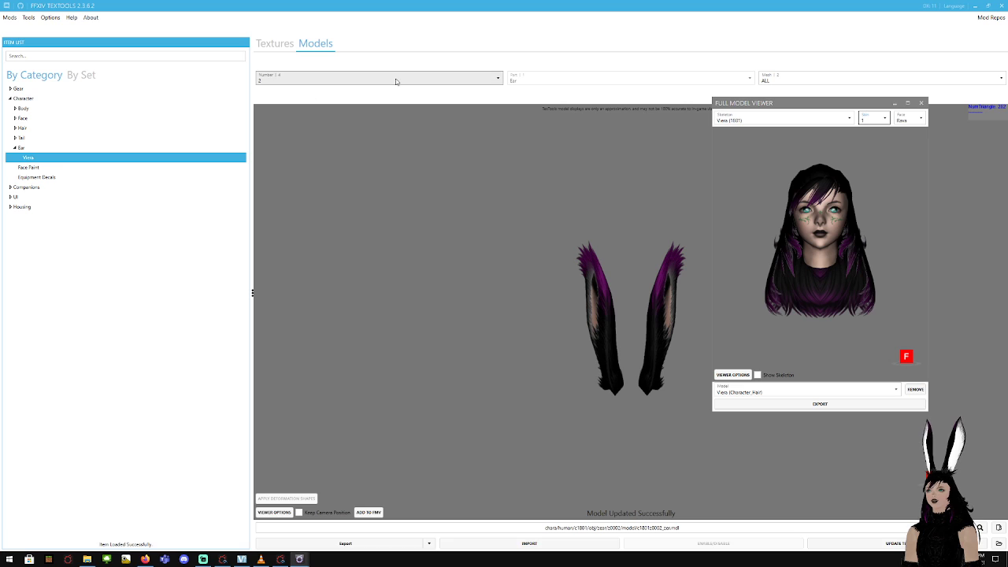
Preview ear number 3, and add ear number 4 to the Full Model Viewer
click(396, 82)
click(379, 107)
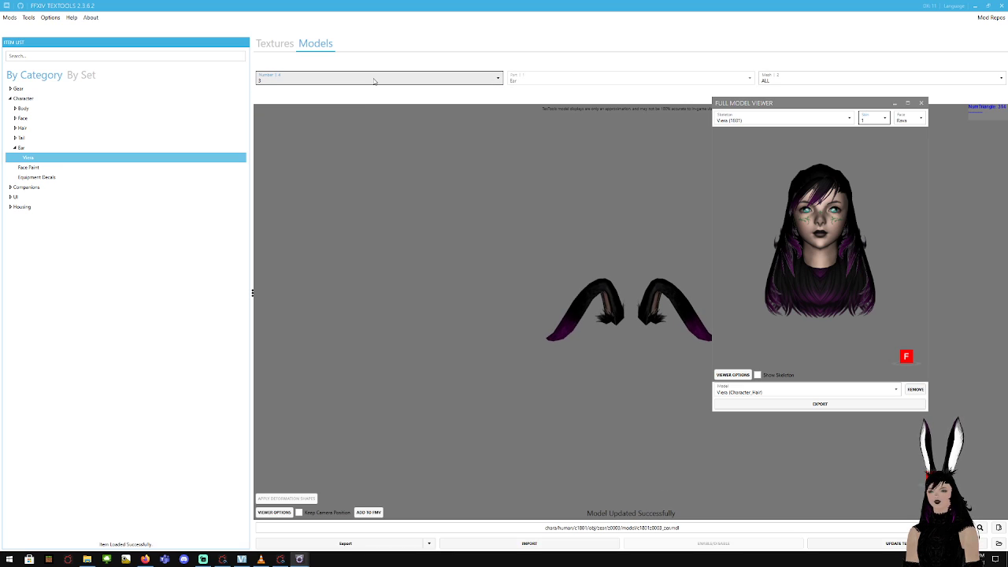
click(374, 81)
click(355, 112)
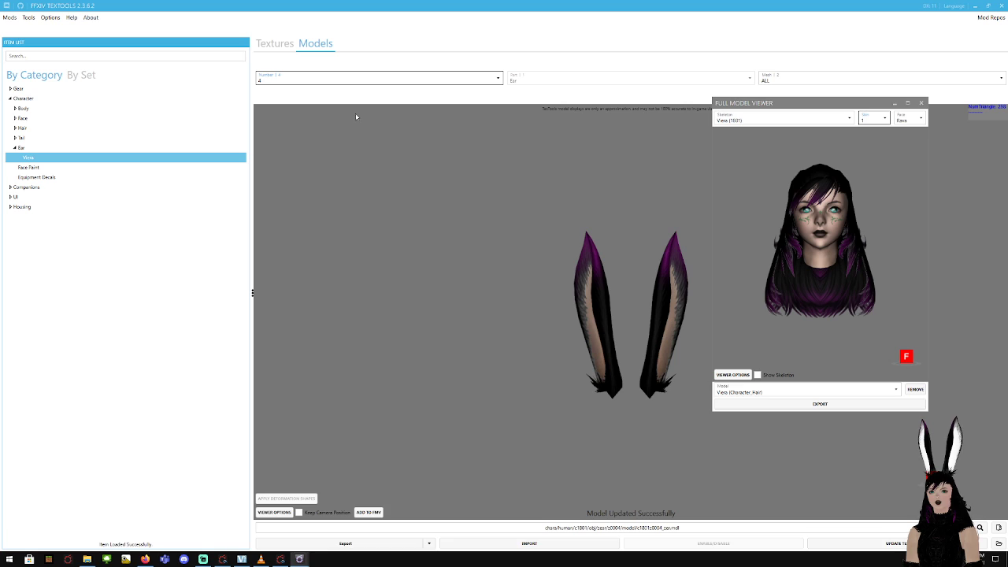
click(368, 512)
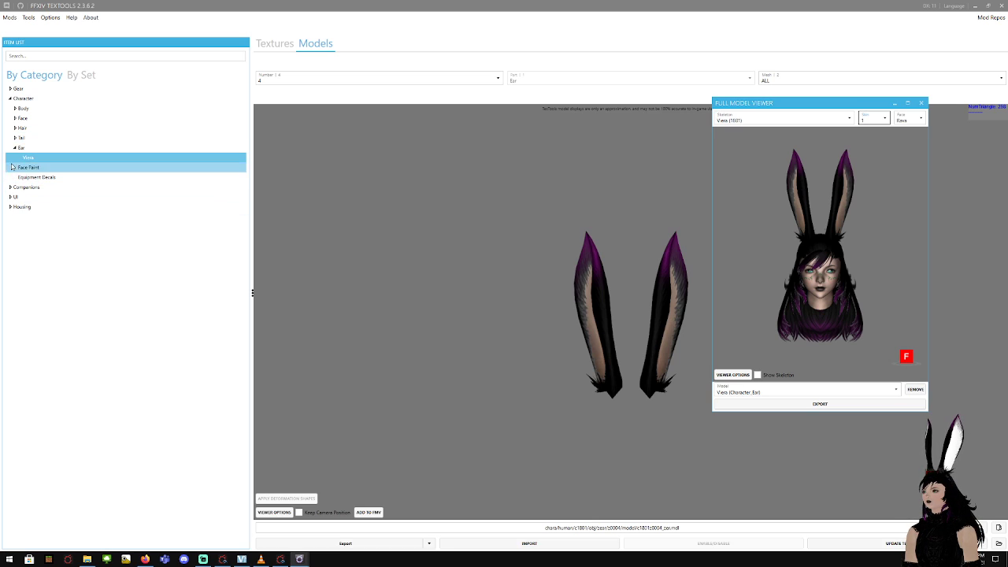
Collapse the Character category, expand Gear, and search the item list for "edenmo"
click(15, 98)
click(10, 99)
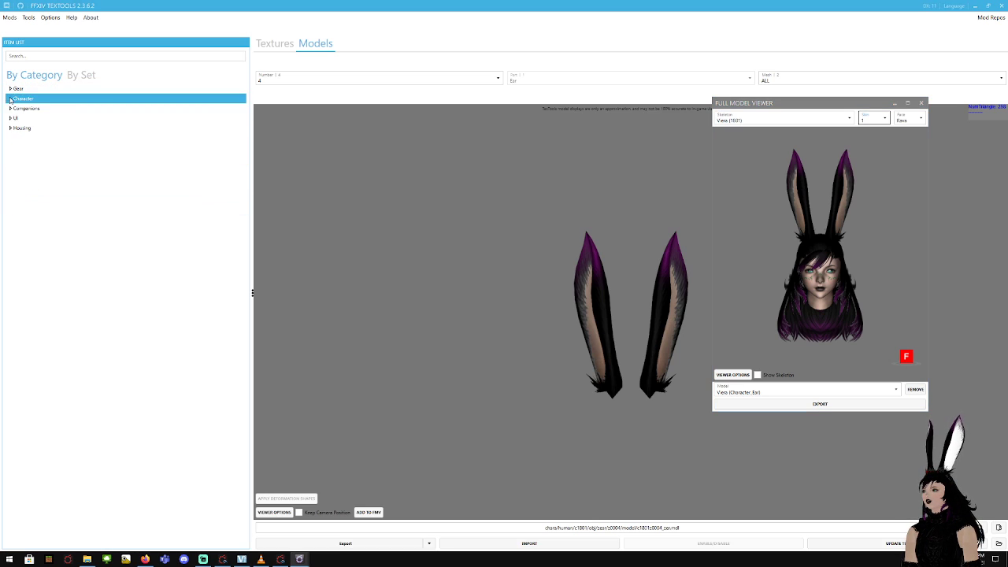
click(10, 89)
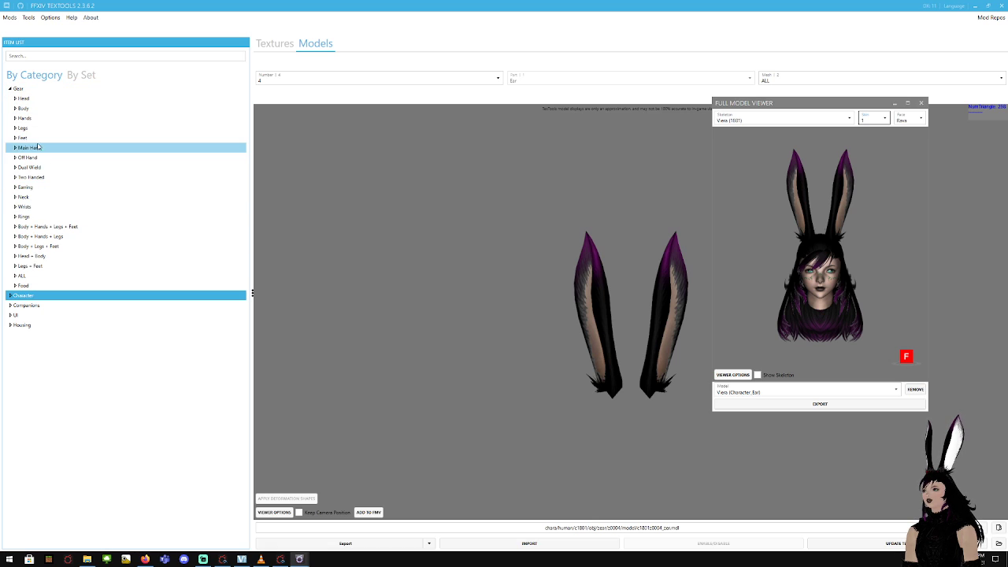
click(77, 57)
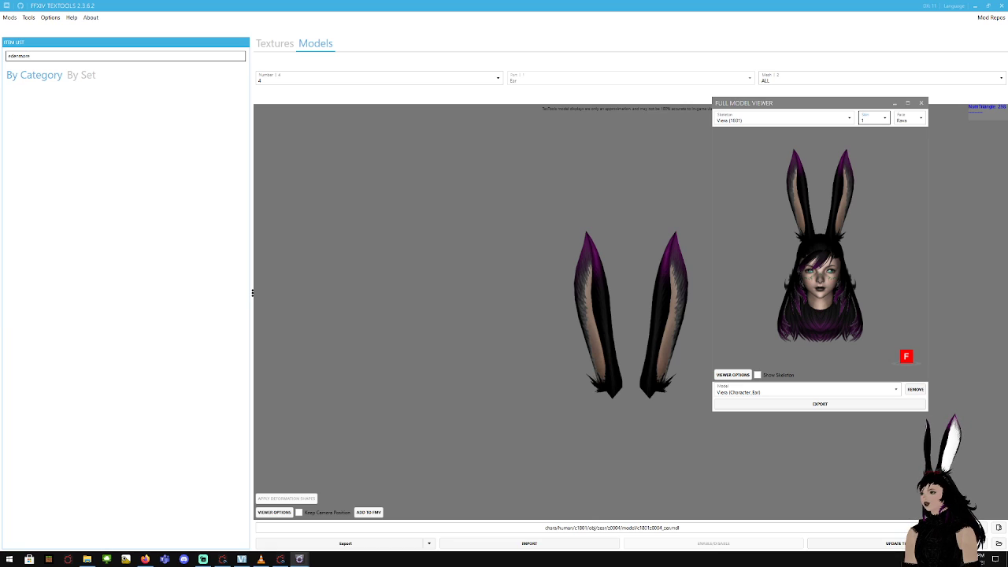
drag(80, 58, 2, 52)
text(e)
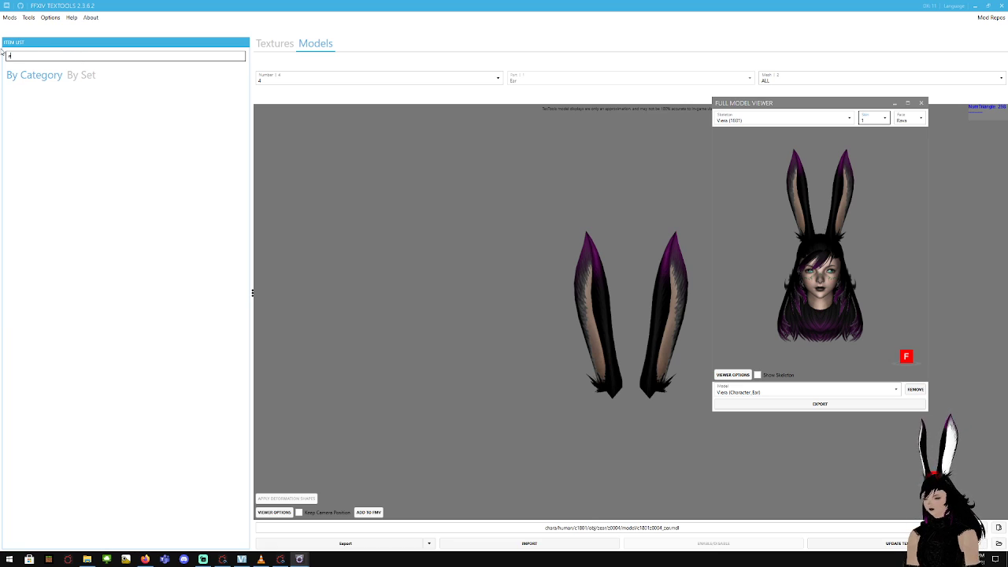
text(denmo)
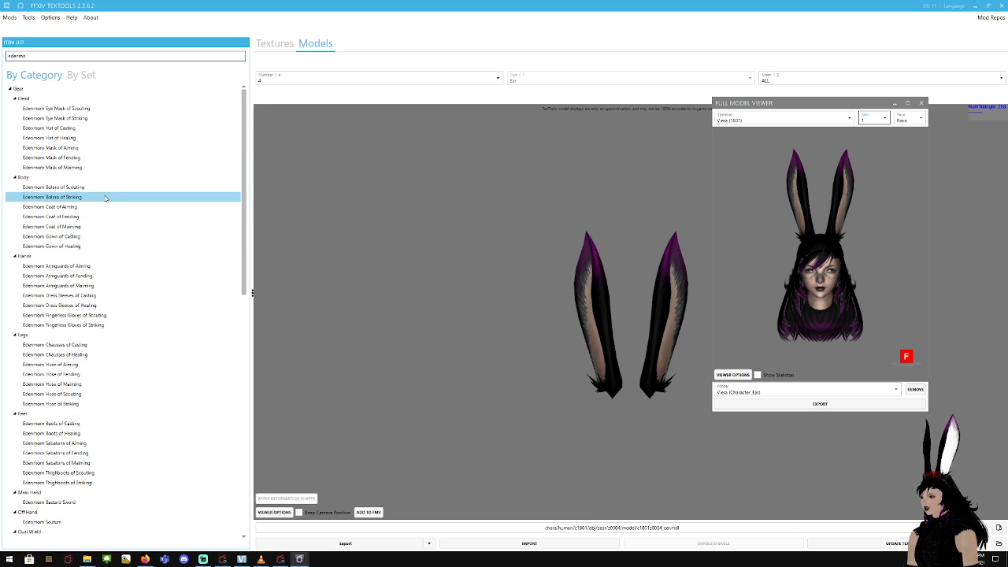
Load the Edenmorn Gown of Casting in its Hyur Midlander Female version and add it to the Full Model Viewer
click(87, 240)
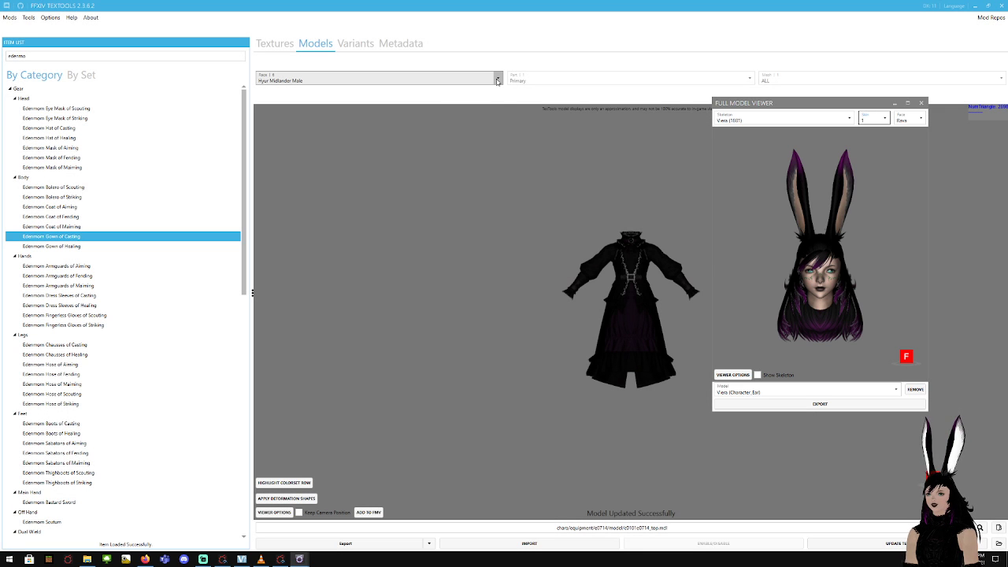
click(497, 81)
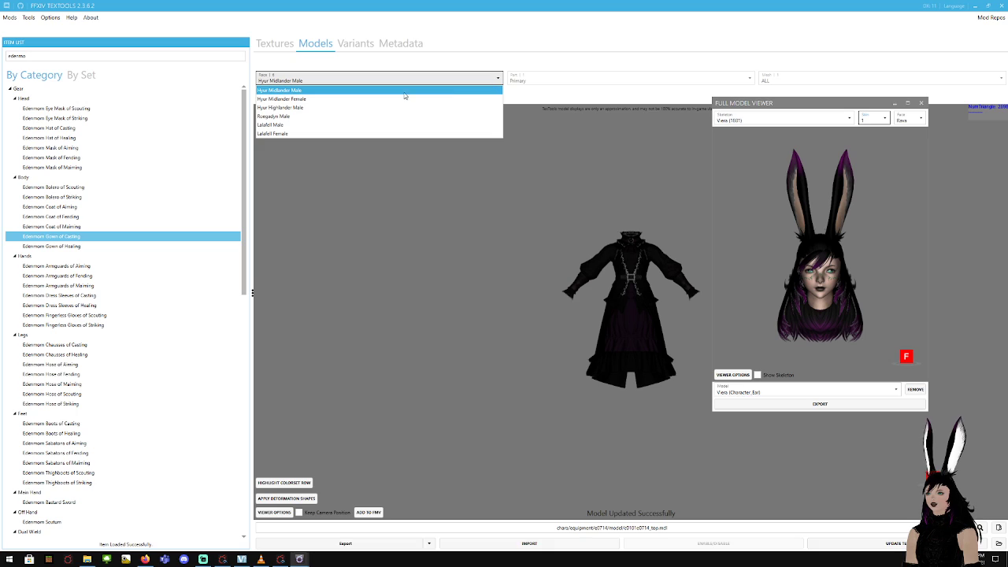
click(299, 99)
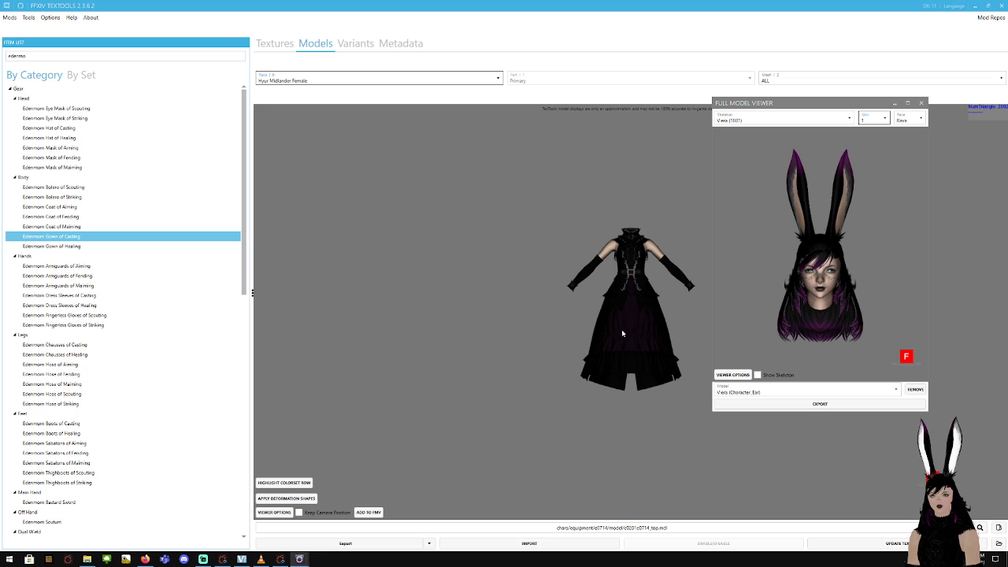
click(373, 512)
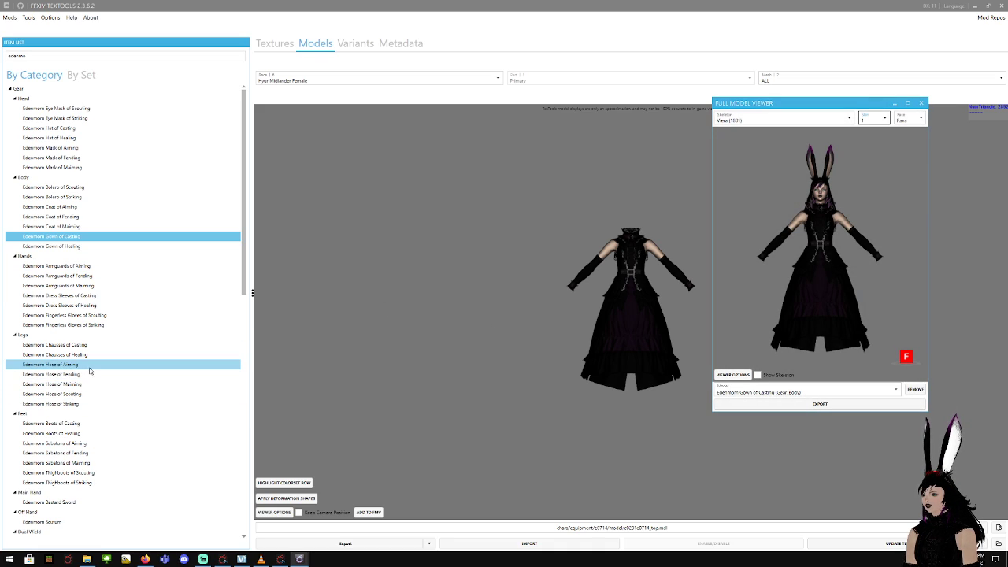
Load the Edenmorn Chausses of Casting in its Hyur Midlander Female version and add it to the Full Model Viewer
click(86, 345)
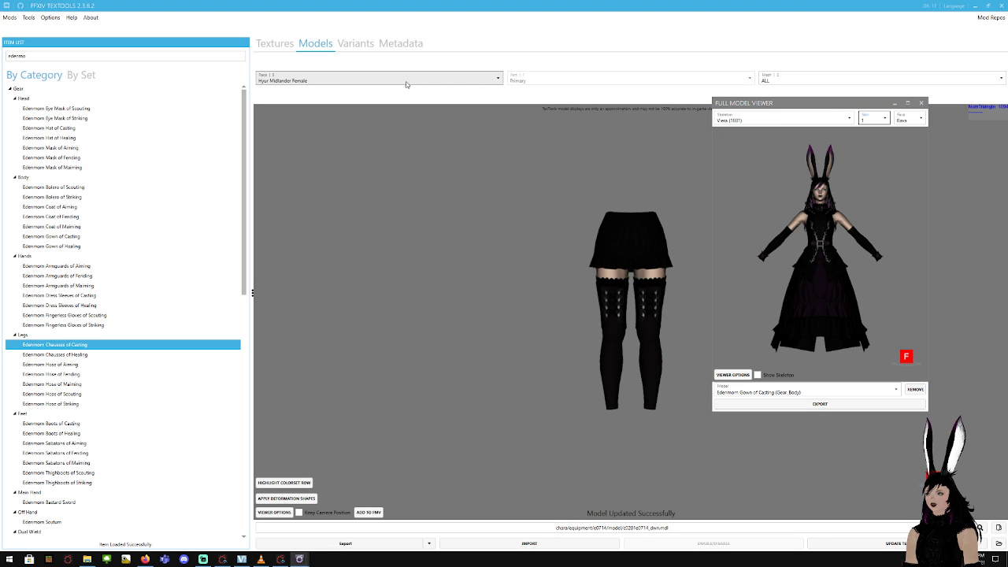
click(406, 81)
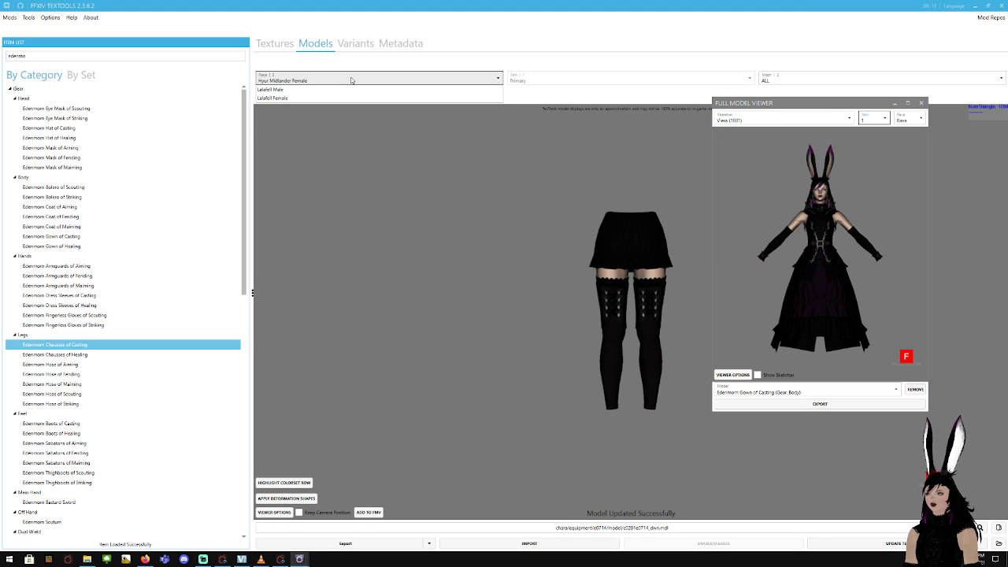
click(308, 102)
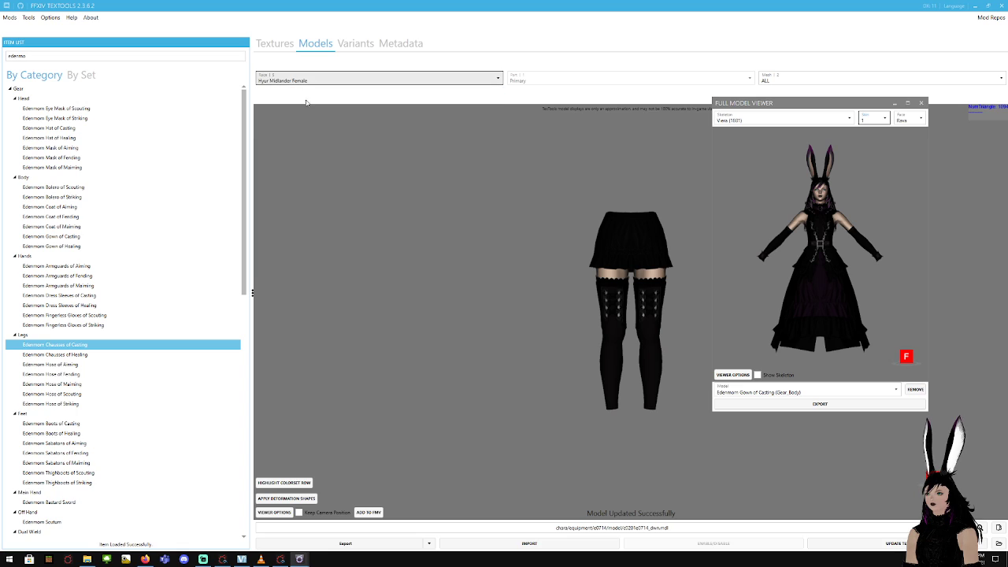
click(367, 512)
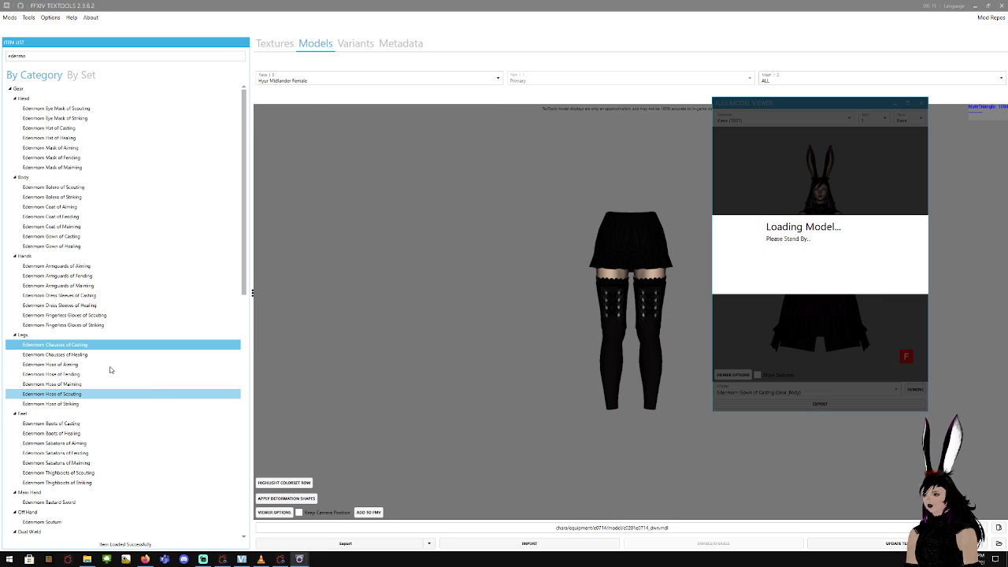
Load the Edenmorn Boots of Casting in its Hyur Midlander Male version and add it to the Full Model Viewer
click(85, 426)
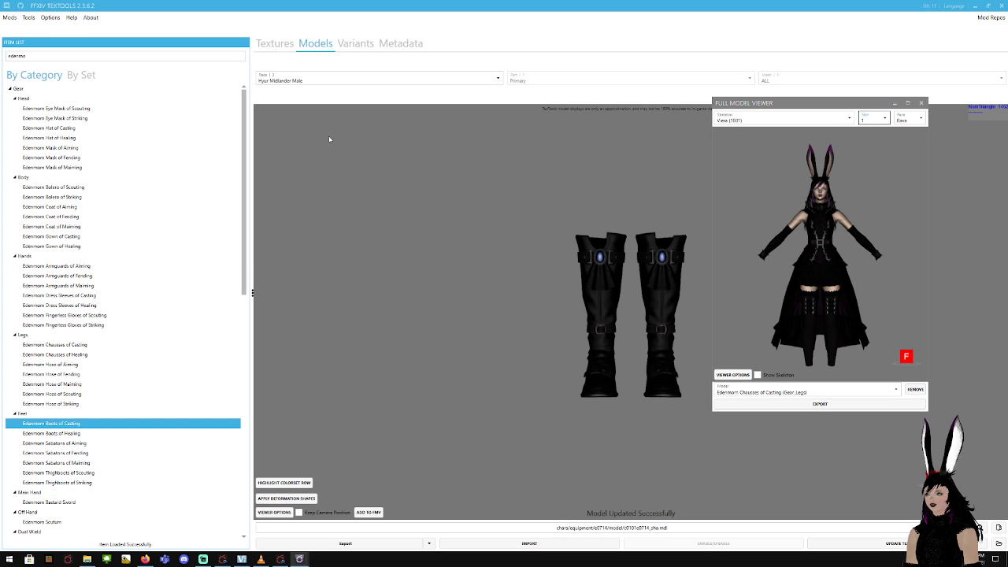
click(346, 81)
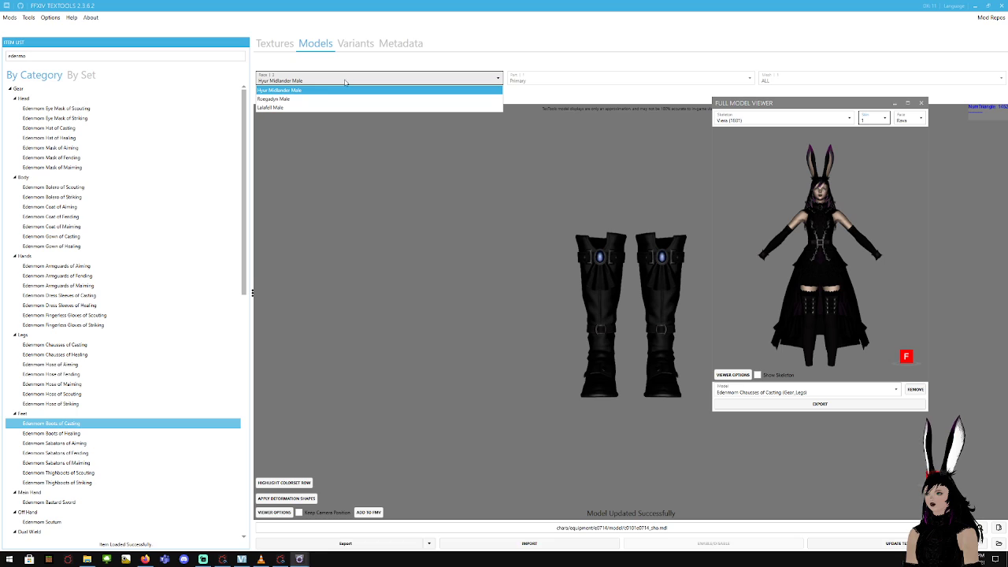
click(298, 91)
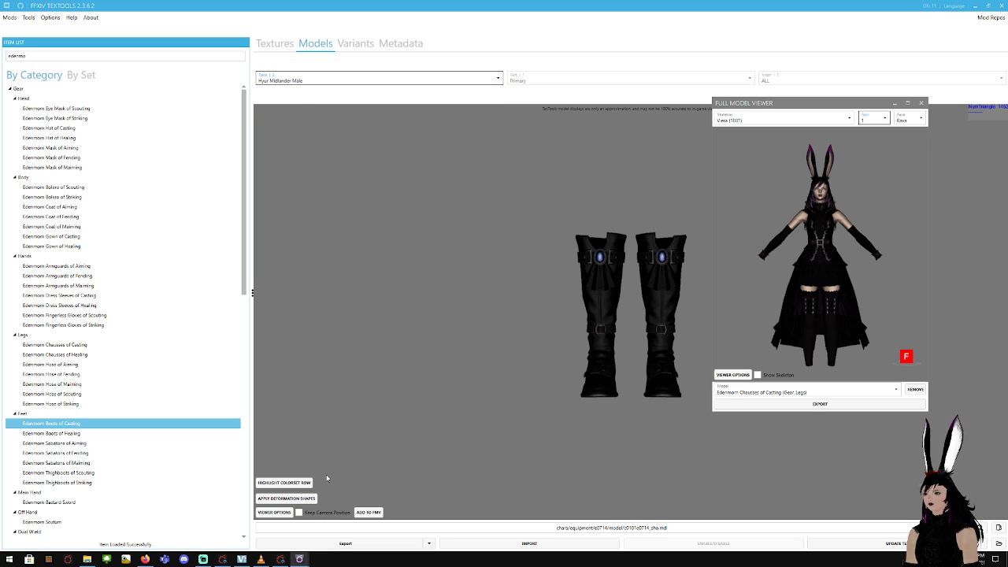
click(368, 513)
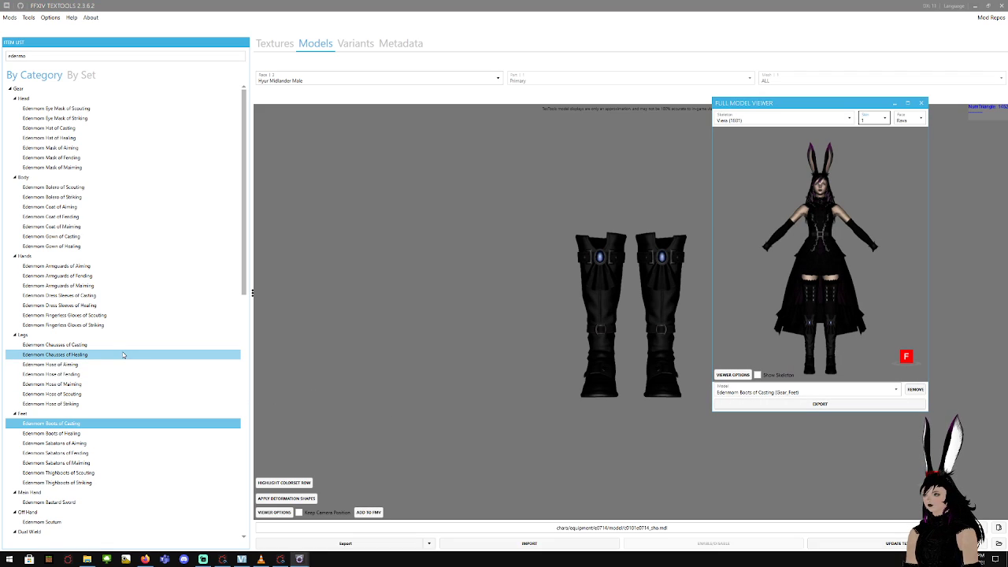
Search the item list for "republican" and add the Hyur Midlander Female version of the Republican Signifer's Fingerless Gloves to the Full Model Viewer
drag(65, 57, 1, 48)
text(repub)
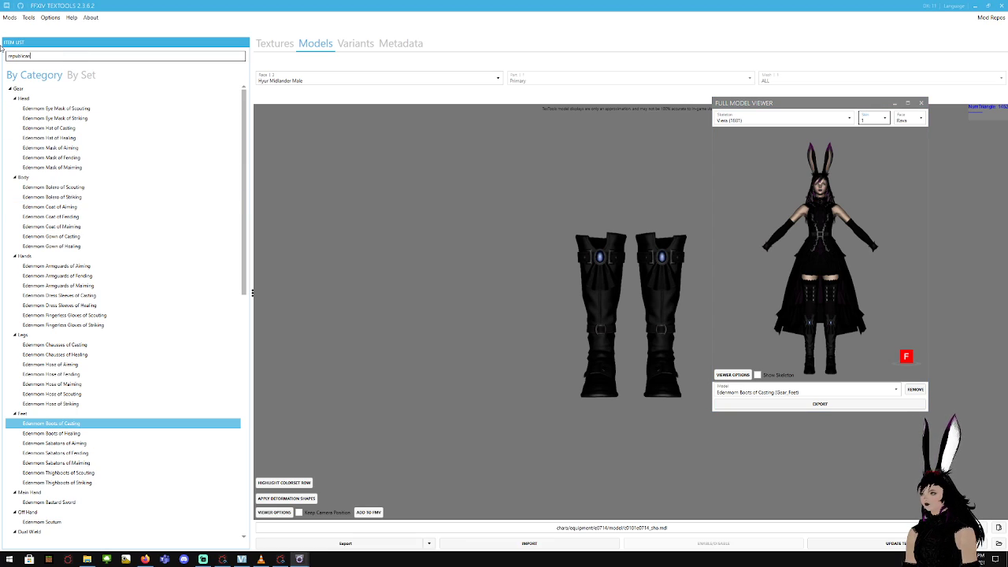
text(lican)
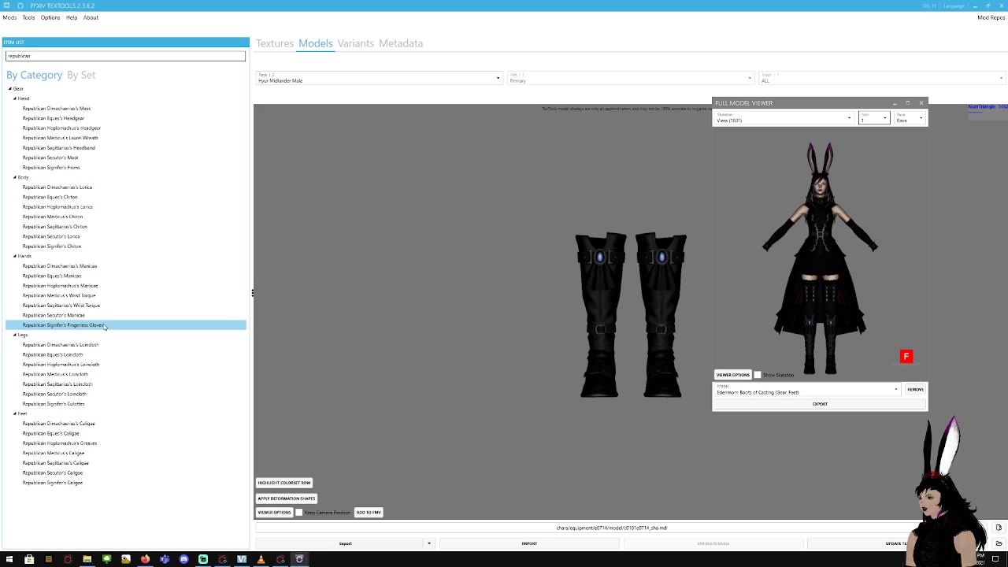
click(105, 326)
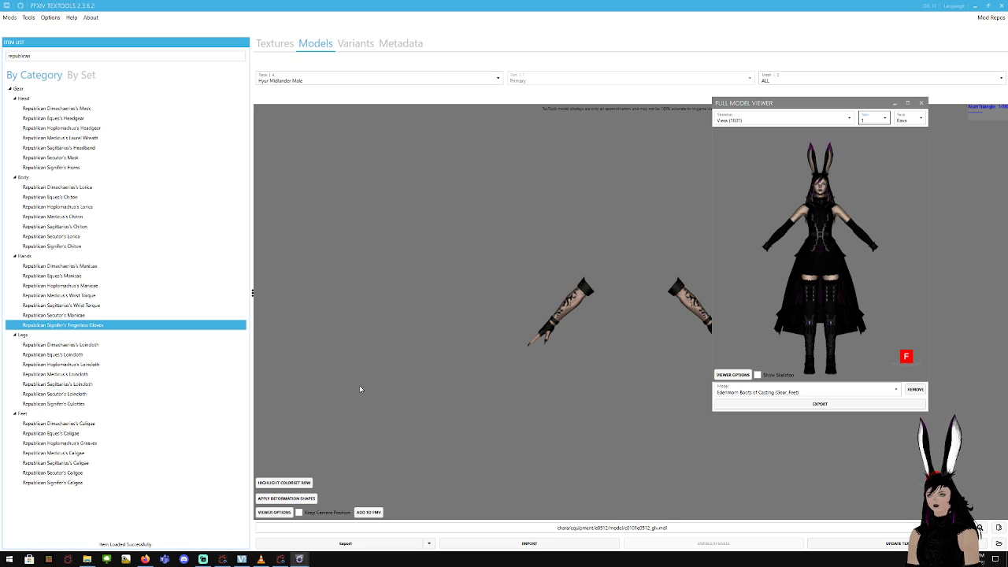
click(335, 78)
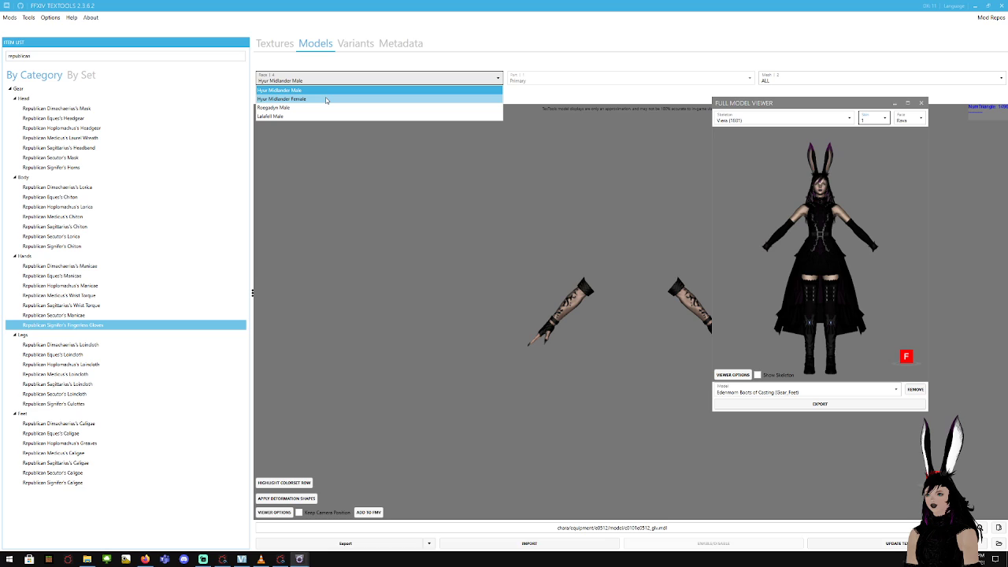
click(325, 100)
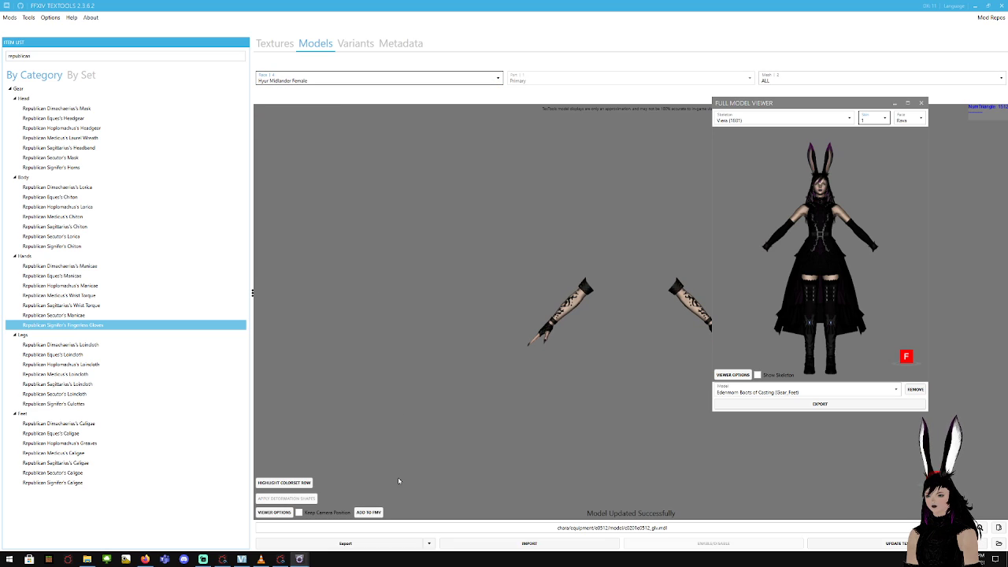
click(370, 513)
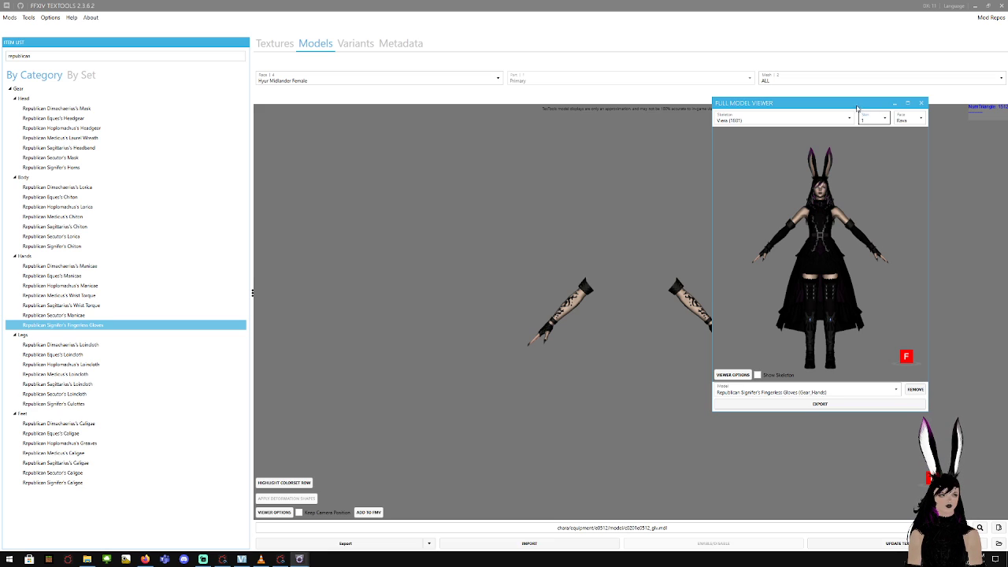
Check the assembled character in the Full Model Viewer and export the full model under the name "Fox Kae"
drag(862, 103, 536, 75)
scroll(486, 249, up, 5)
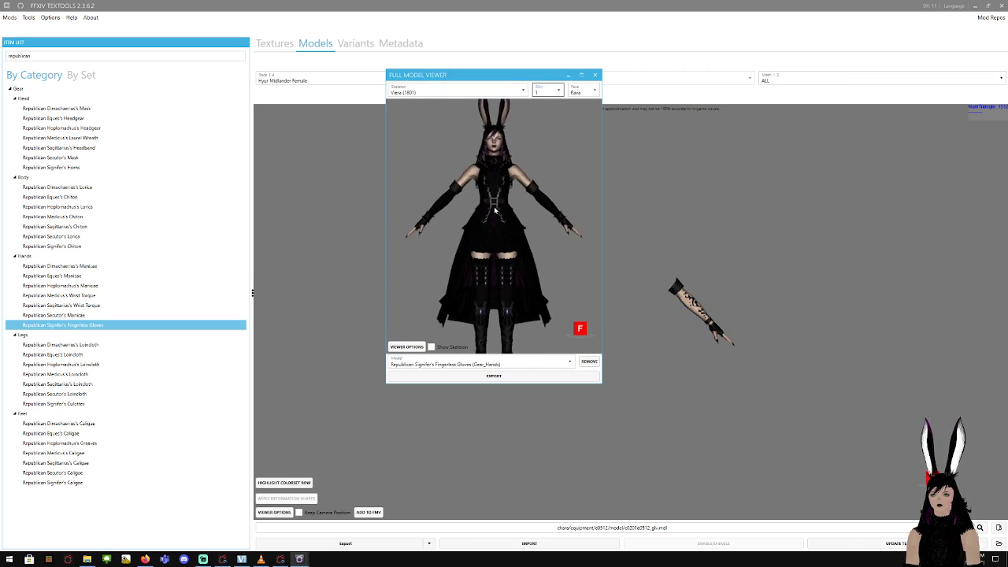
scroll(502, 218, down, 6)
scroll(502, 218, up, 2)
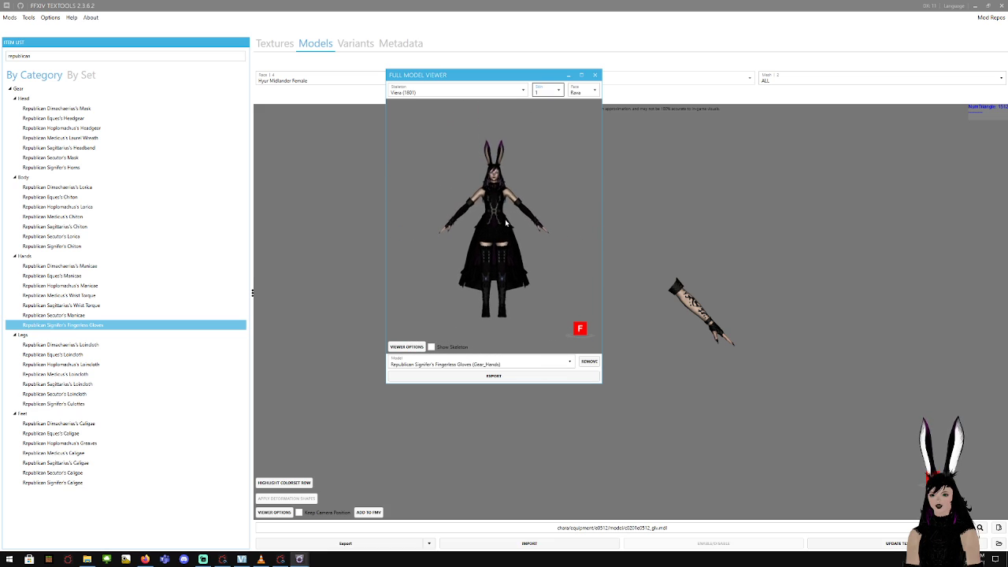
click(513, 380)
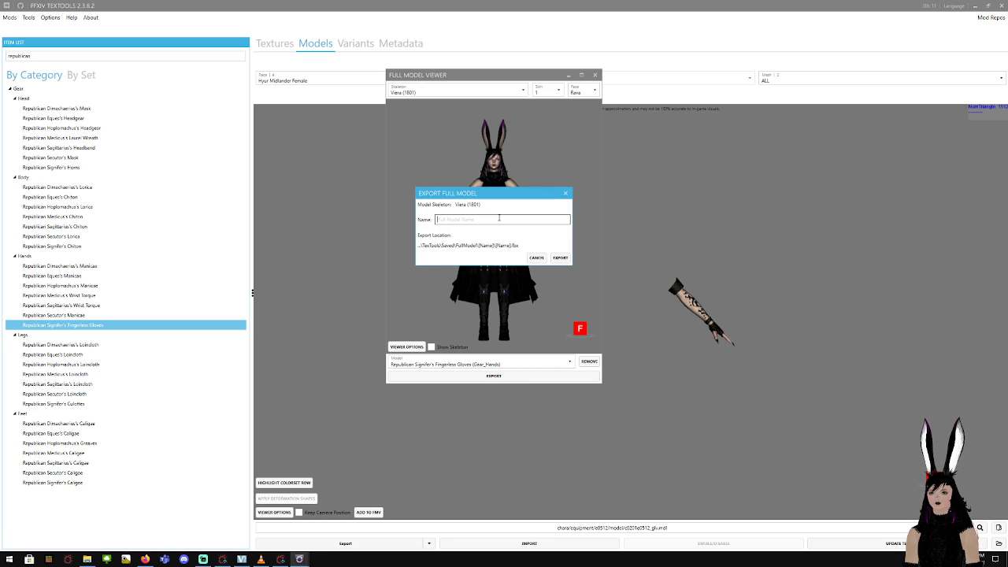
text(Fox Kae)
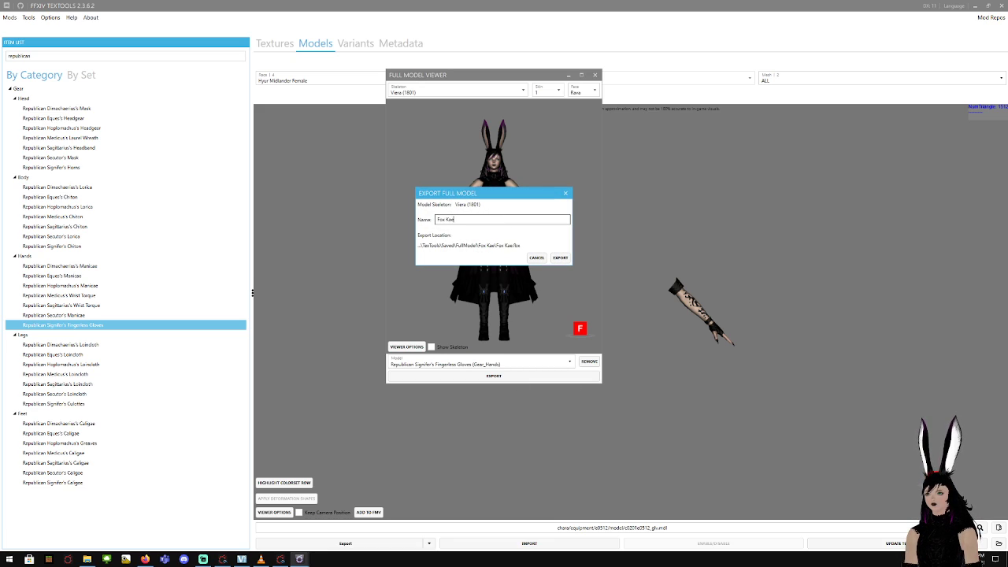
click(561, 257)
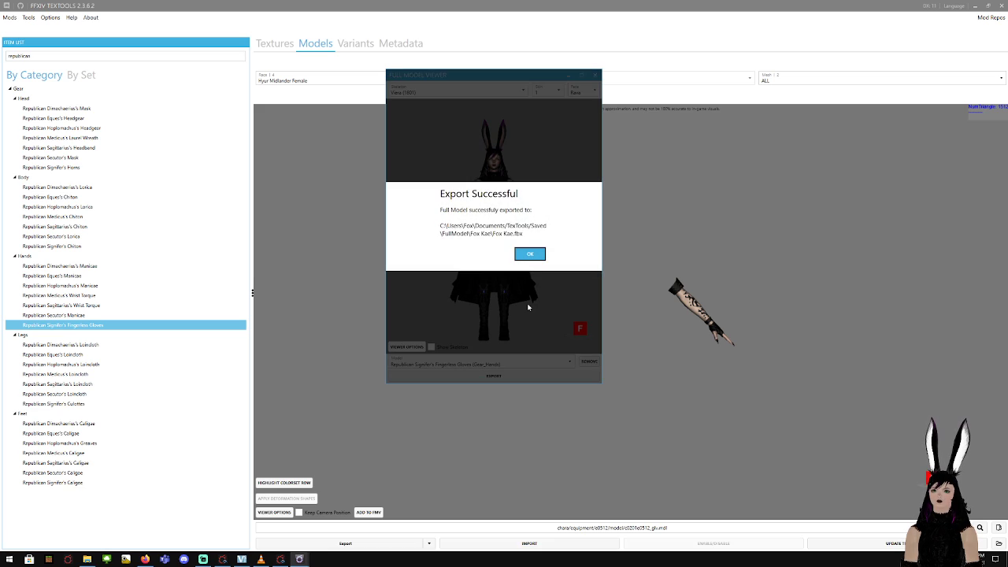
click(530, 254)
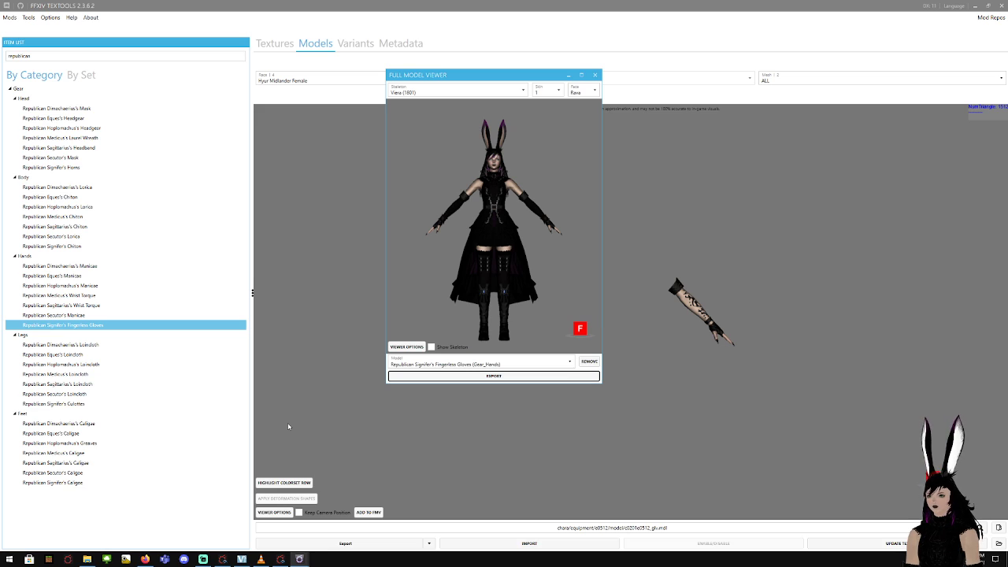
Launch Blender and dismiss its splash screen
click(9, 559)
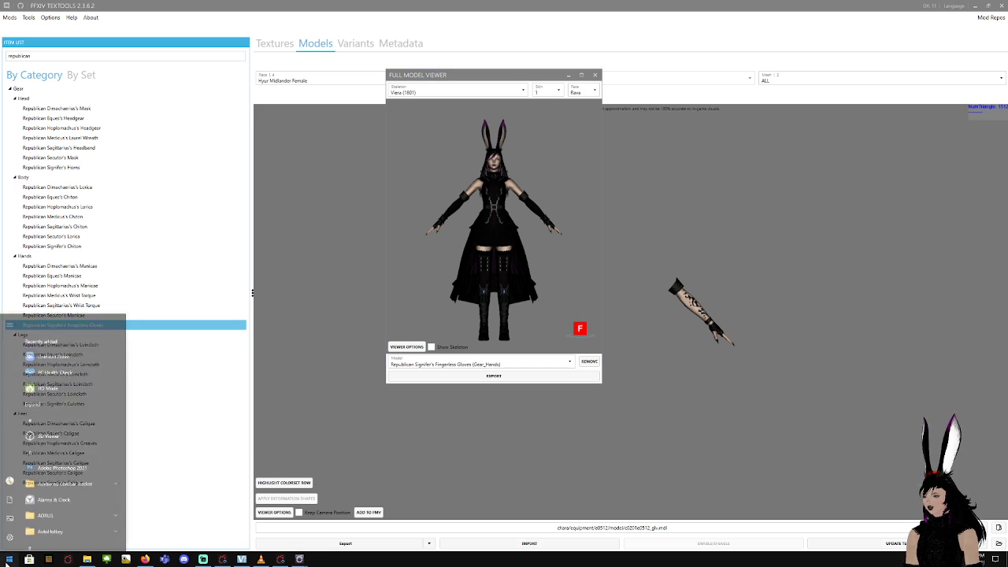
text(blender)
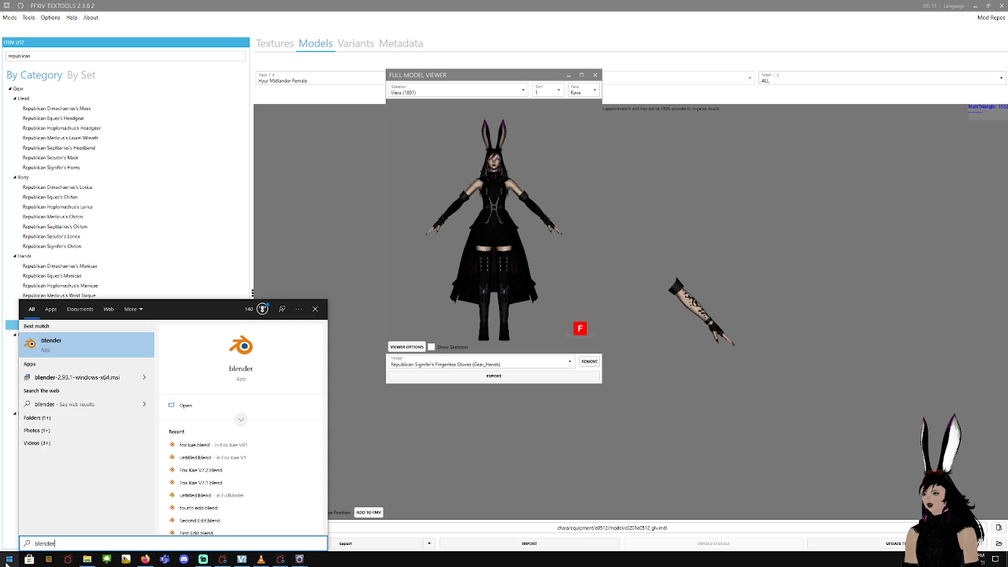
key(Return)
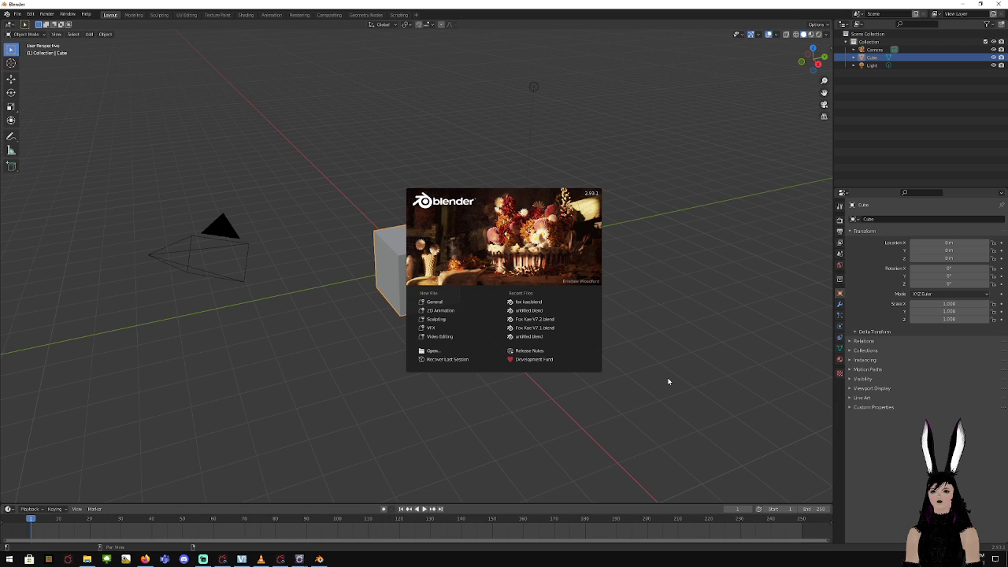
click(672, 339)
Delete the default camera, cube and light from the new scene
scroll(630, 319, down, 5)
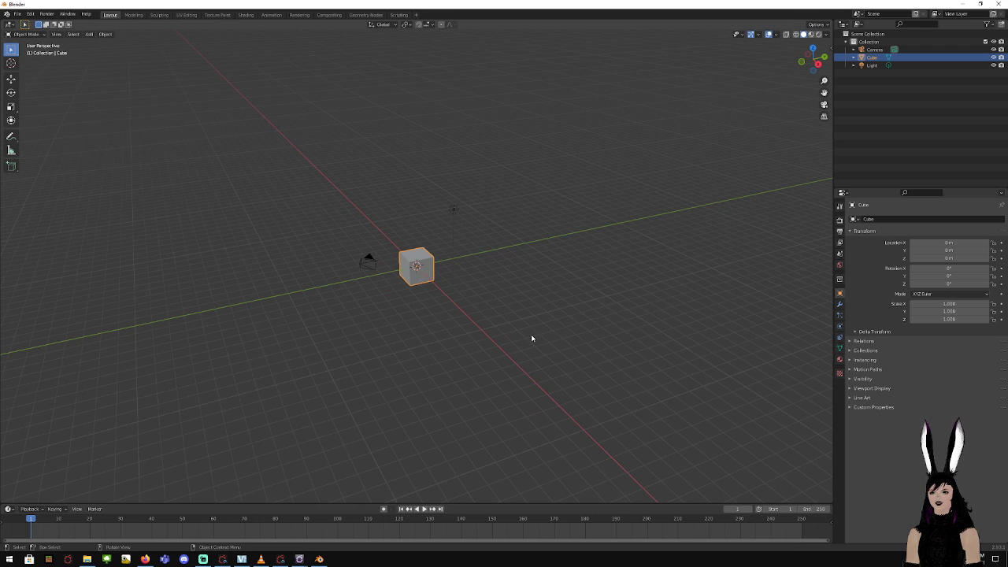
drag(531, 338, 330, 169)
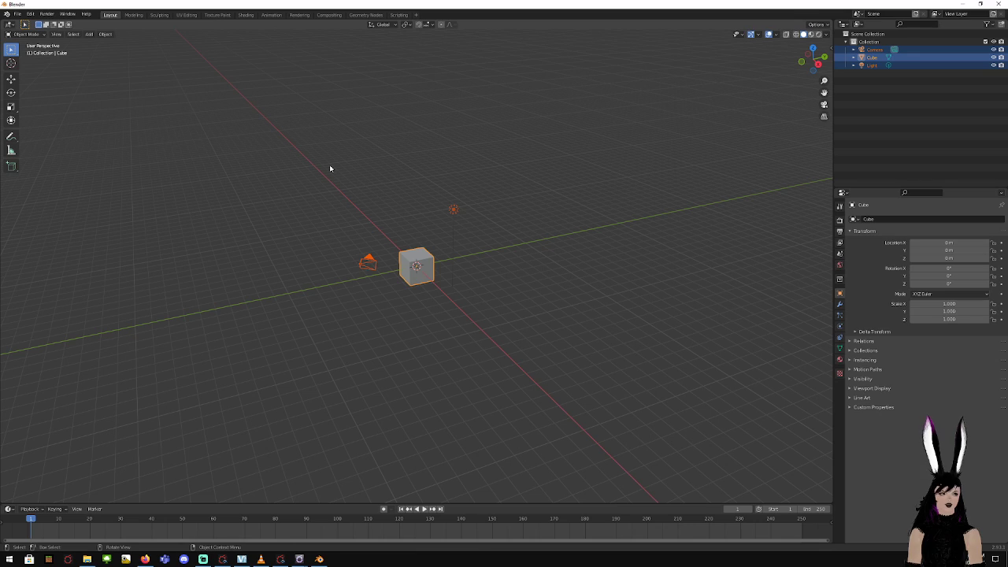
key(Delete)
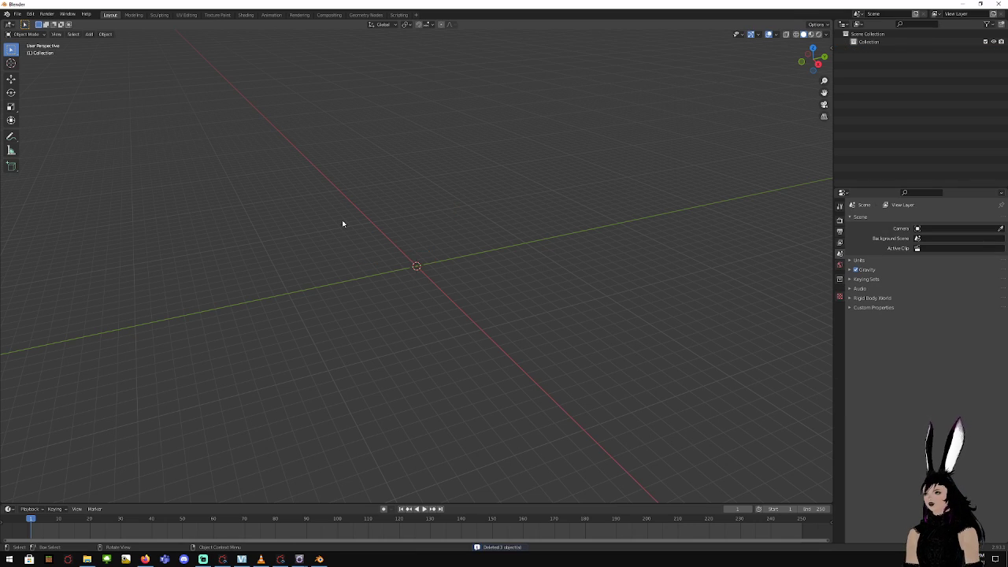
Open the add-on preferences and start installing an add-on from a file
click(33, 14)
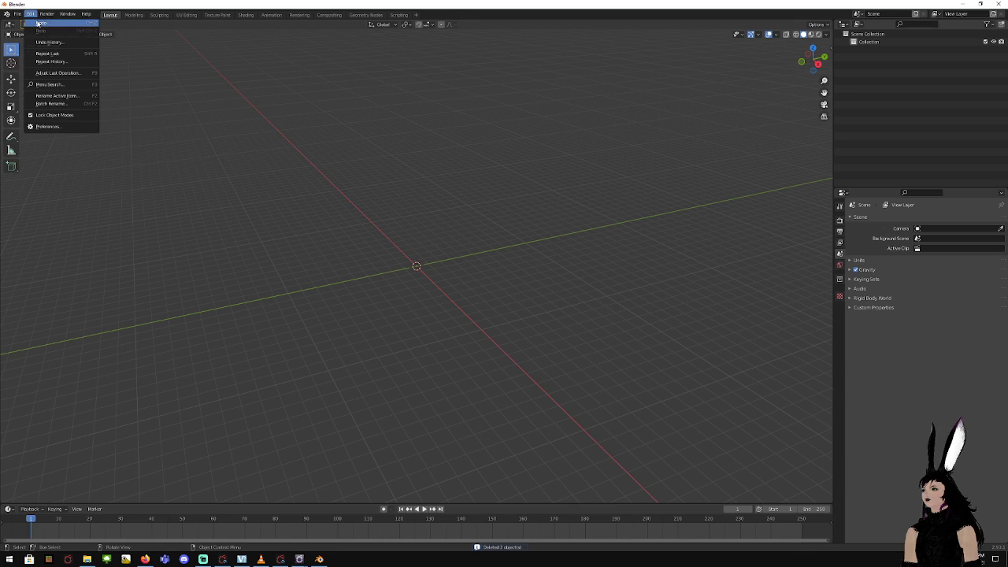
click(58, 127)
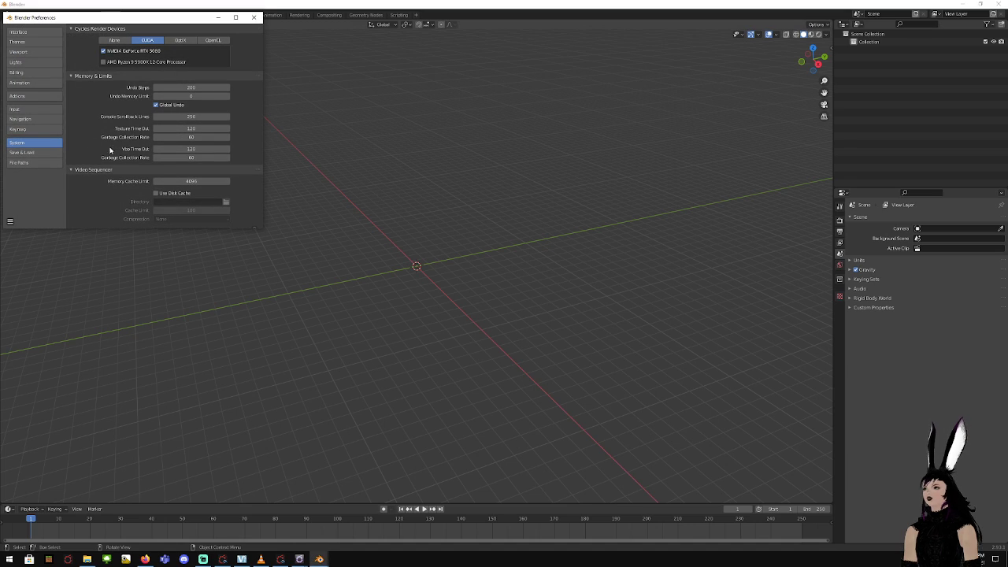
click(30, 98)
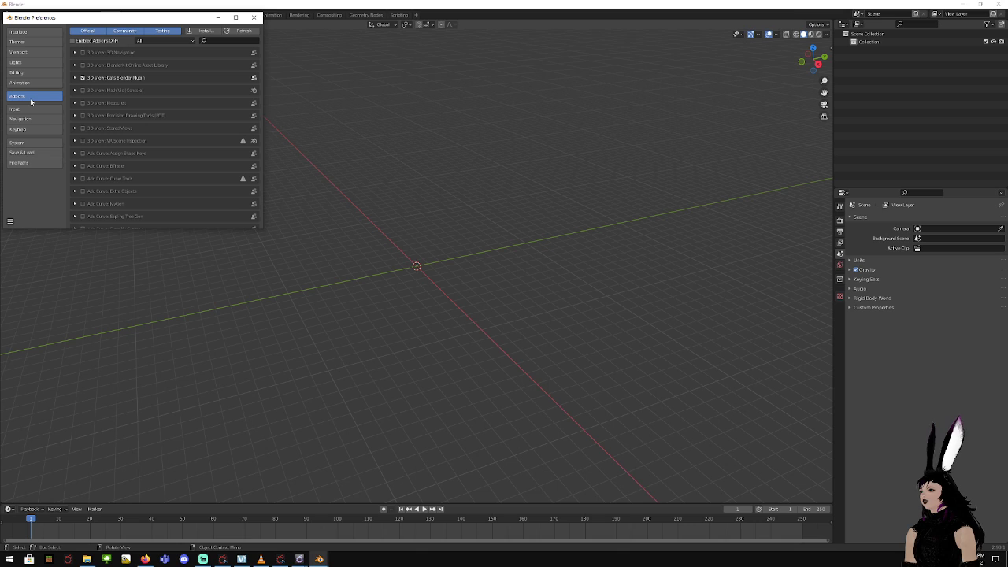
click(201, 33)
Browse to the TexTools folder inside Documents in the add-on installation file view
scroll(203, 174, down, 2)
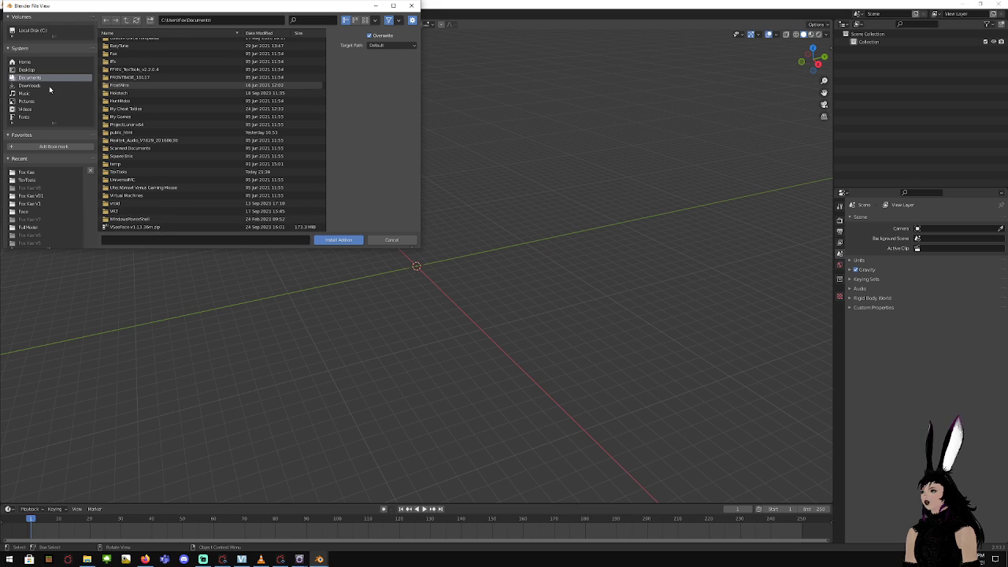
click(128, 20)
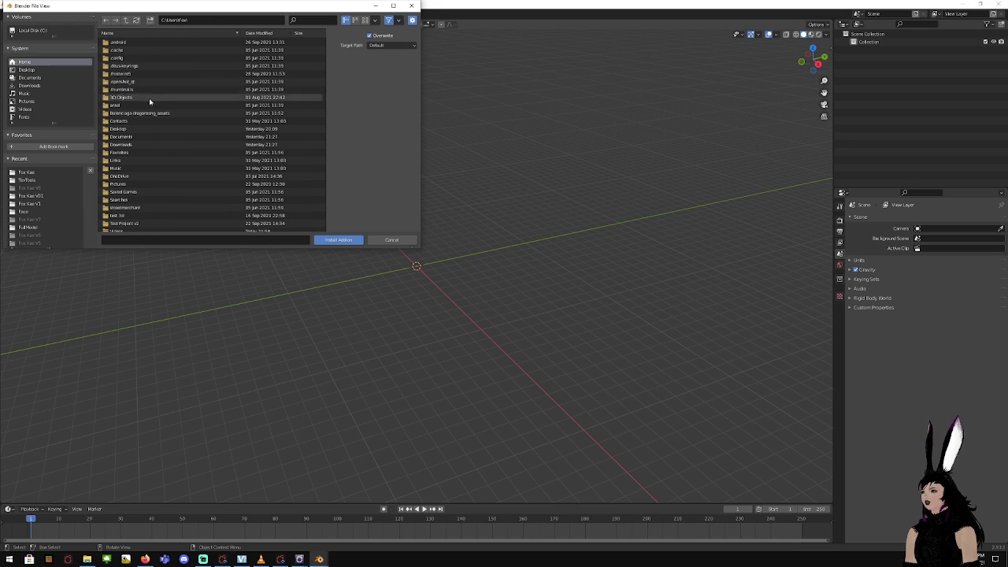
scroll(145, 150, down, 1)
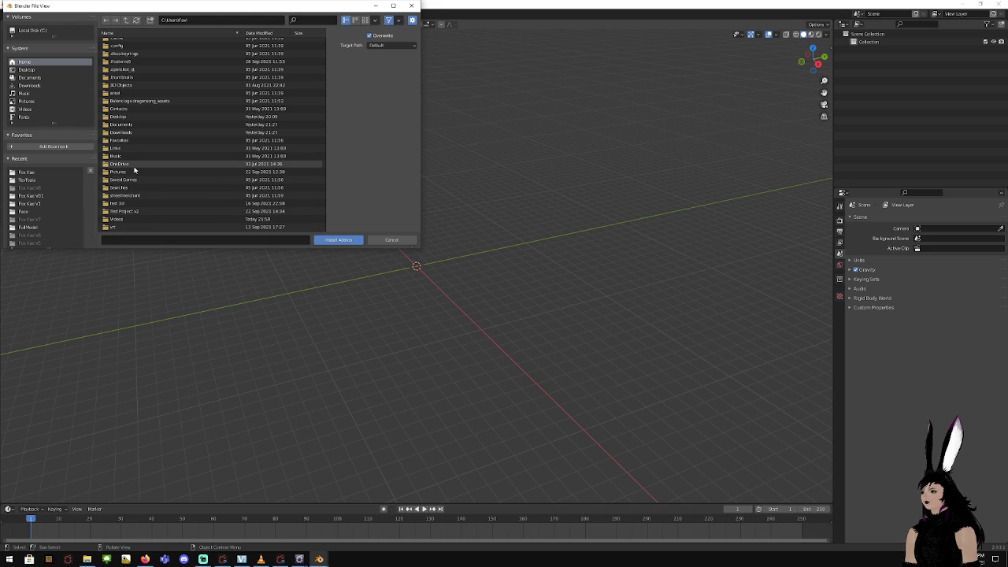
scroll(133, 165, up, 1)
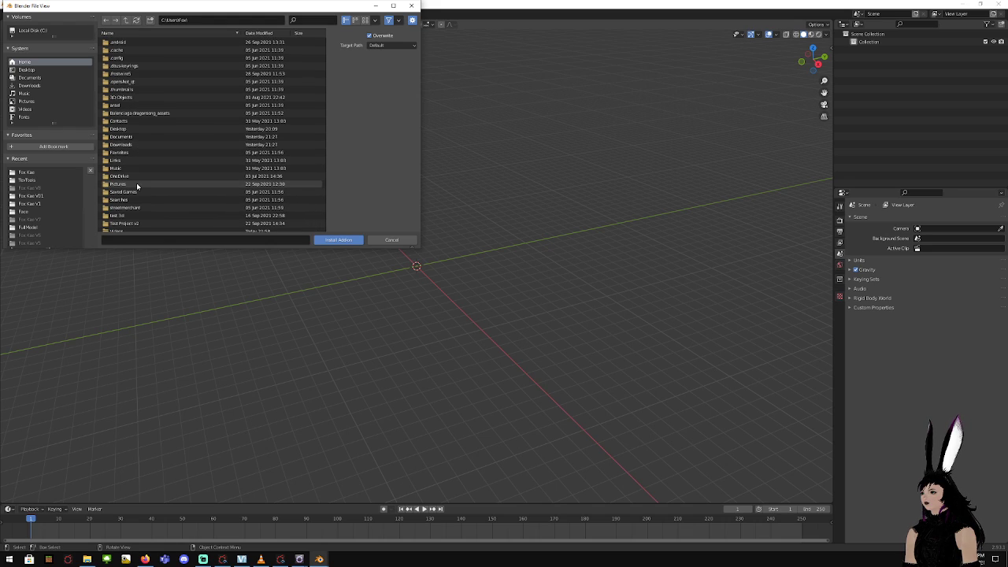
click(135, 136)
scroll(145, 142, down, 1)
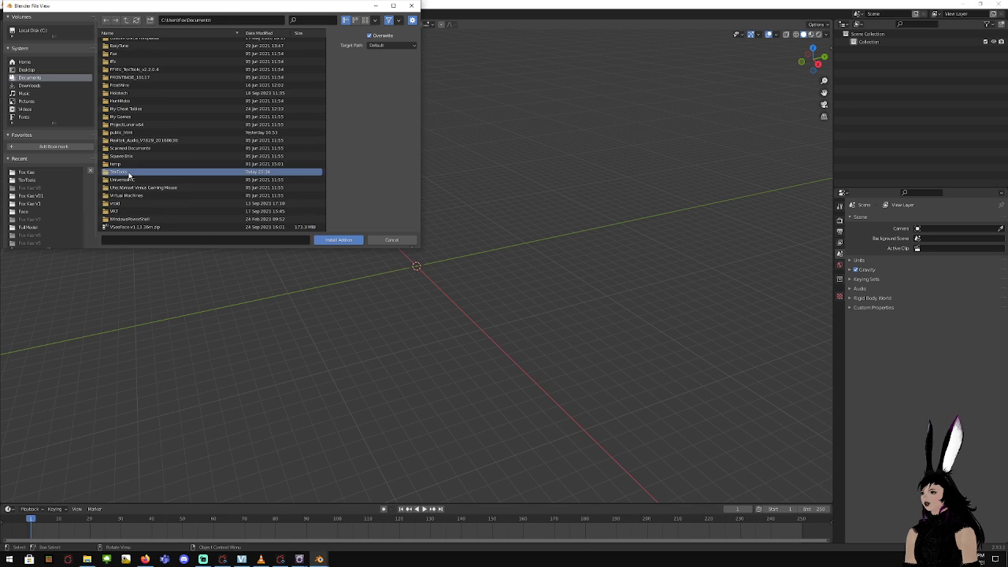
click(126, 172)
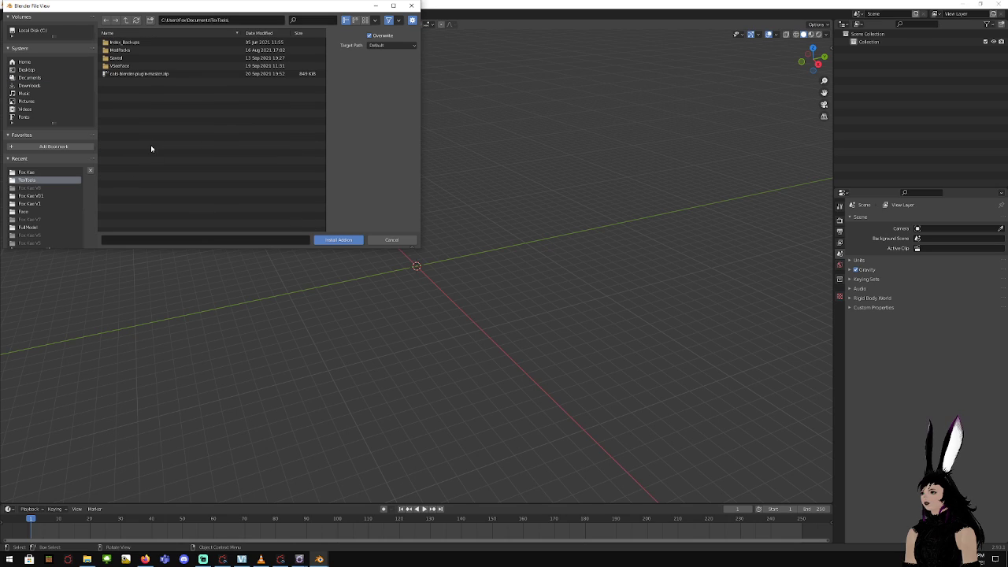
Install the add-on from cats-blender-plugin-master.zip and show the viewport's CATS panel with its Credits and Supporters sections collapsed
double_click(139, 74)
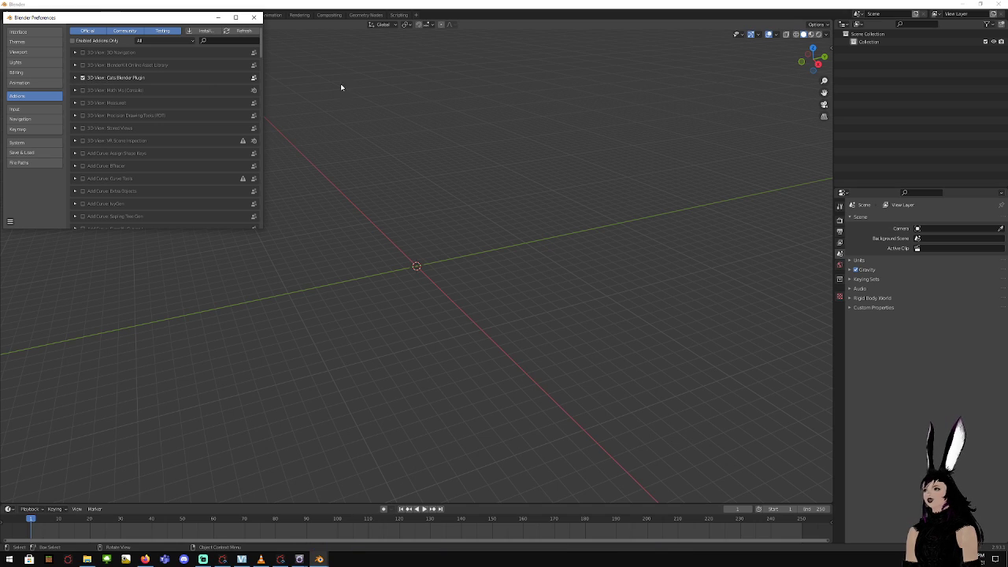
click(832, 49)
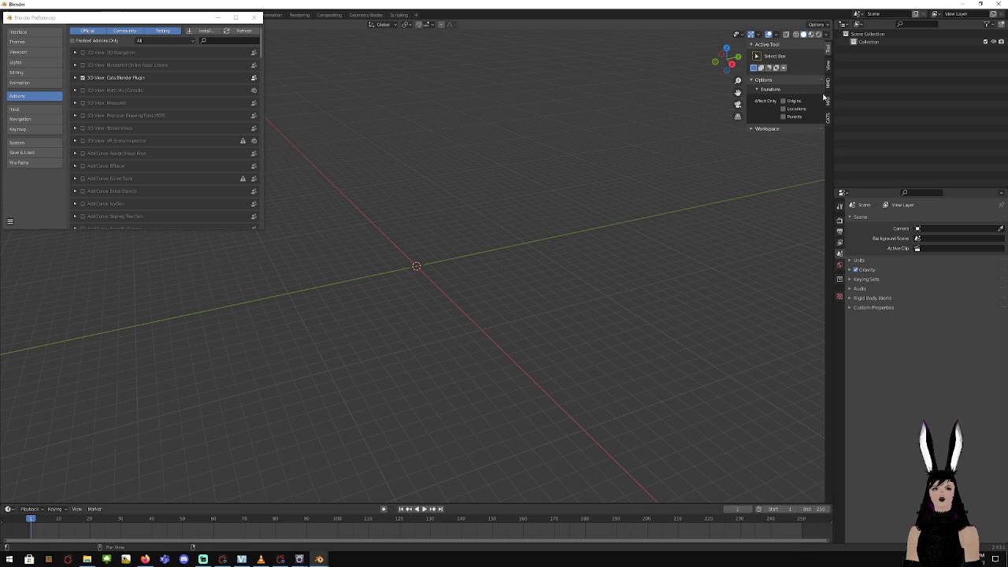
click(828, 118)
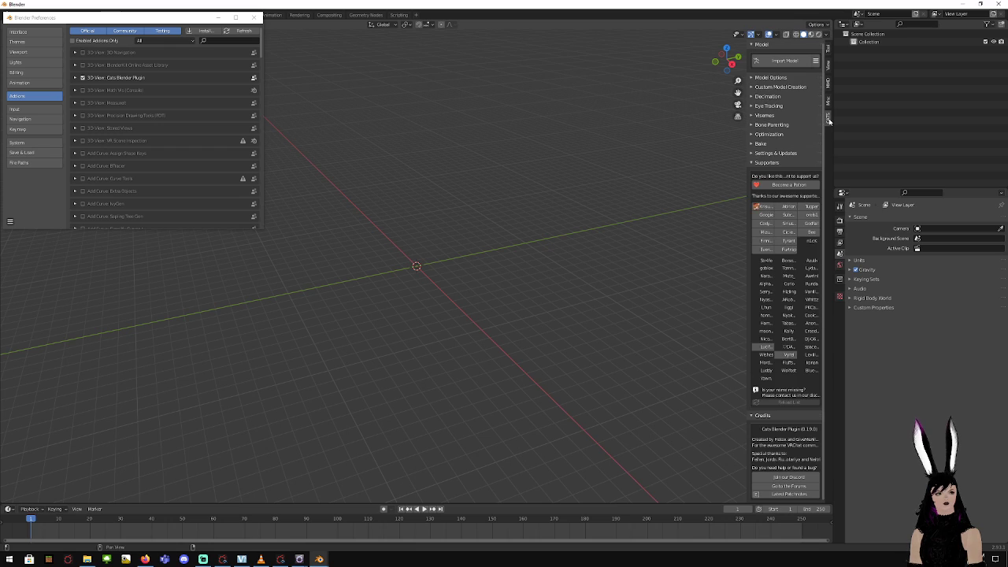
click(763, 416)
click(753, 163)
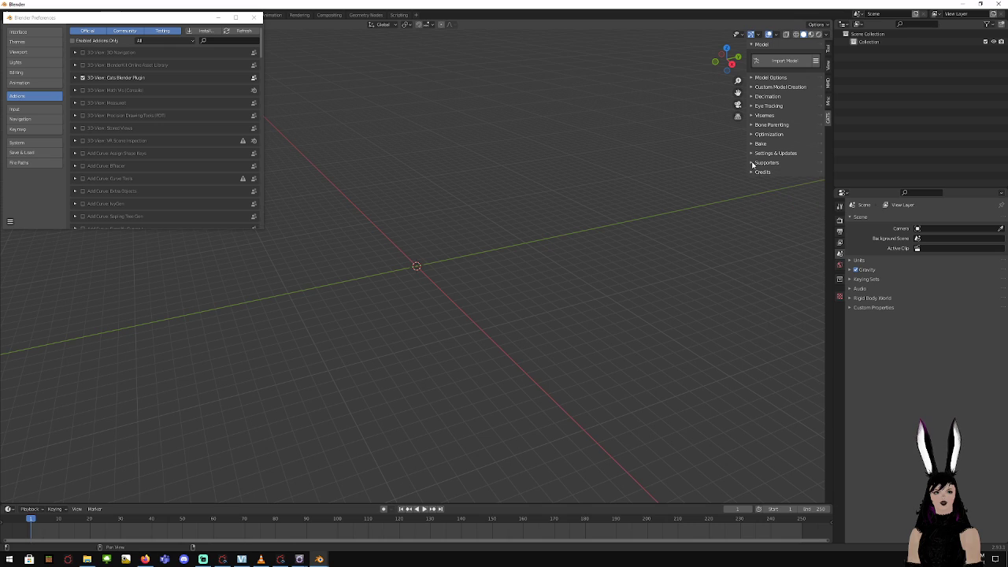
Check the Undo Steps setting in the System preferences and close the preferences window
click(52, 147)
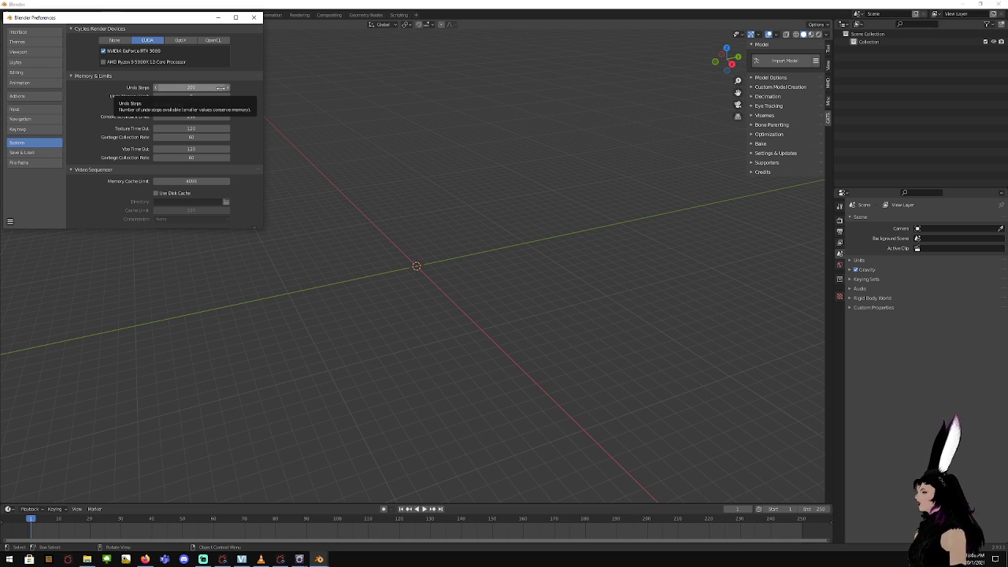
click(255, 22)
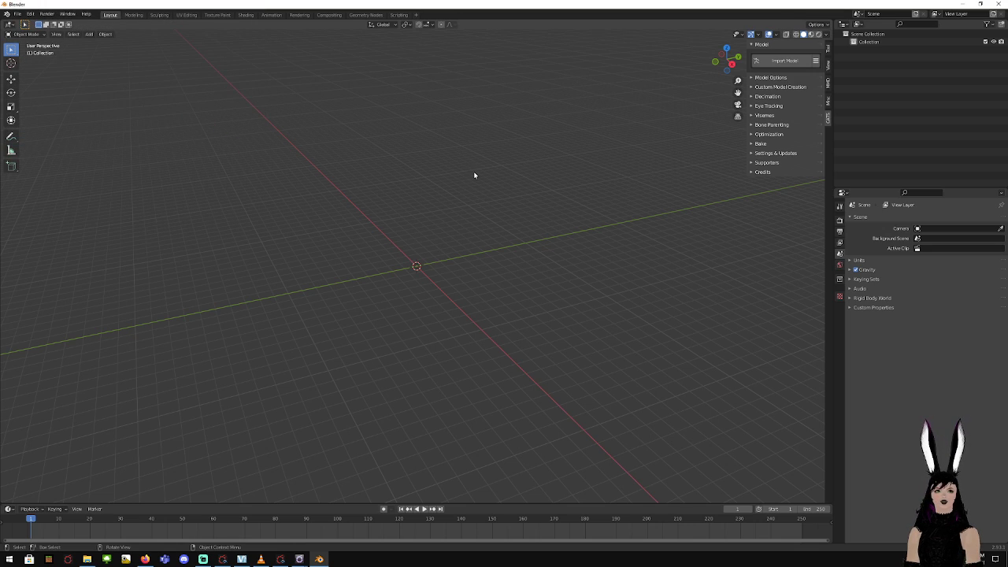
Import the FBX model Fox Kae.fbx from the Fox Kae folder under TexTools/Saved/FullModel in Documents
click(18, 14)
mouse_move(49, 118)
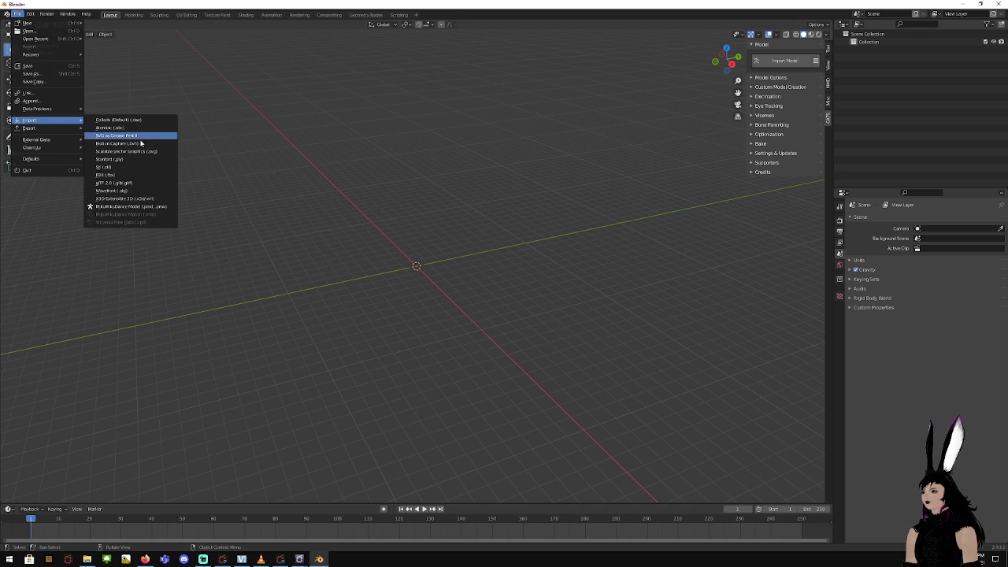
click(137, 175)
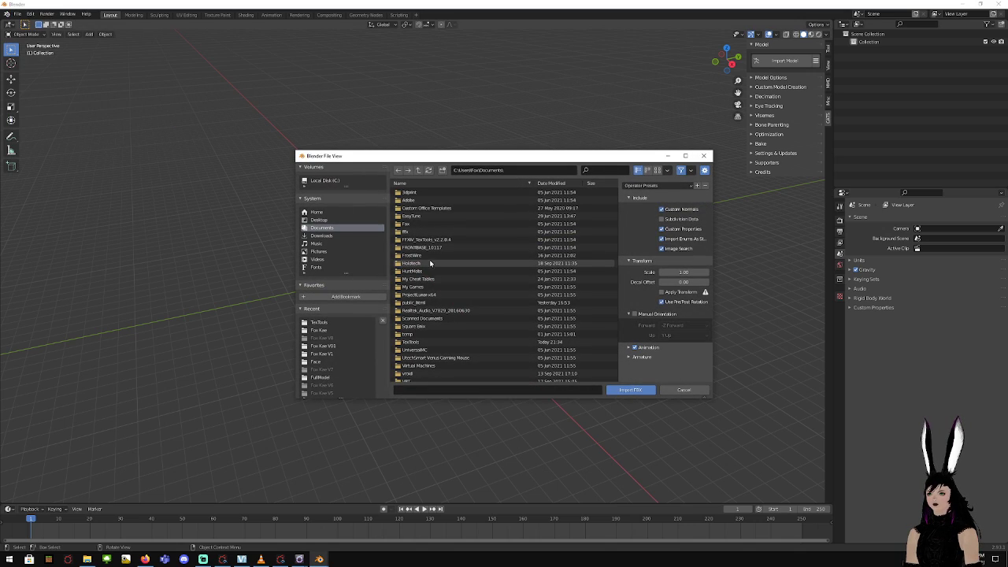
scroll(434, 266, down, 1)
double_click(429, 330)
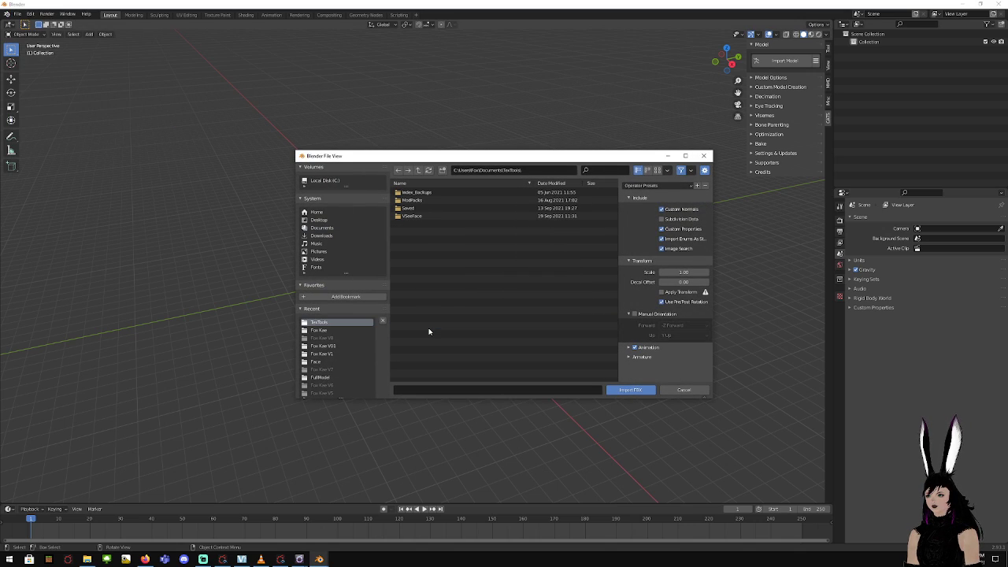
click(423, 207)
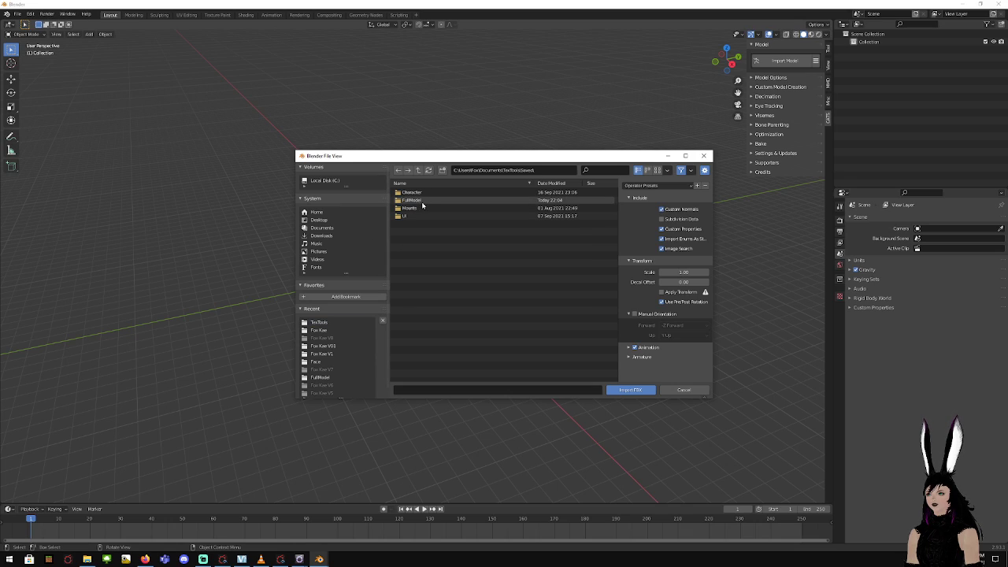
double_click(422, 201)
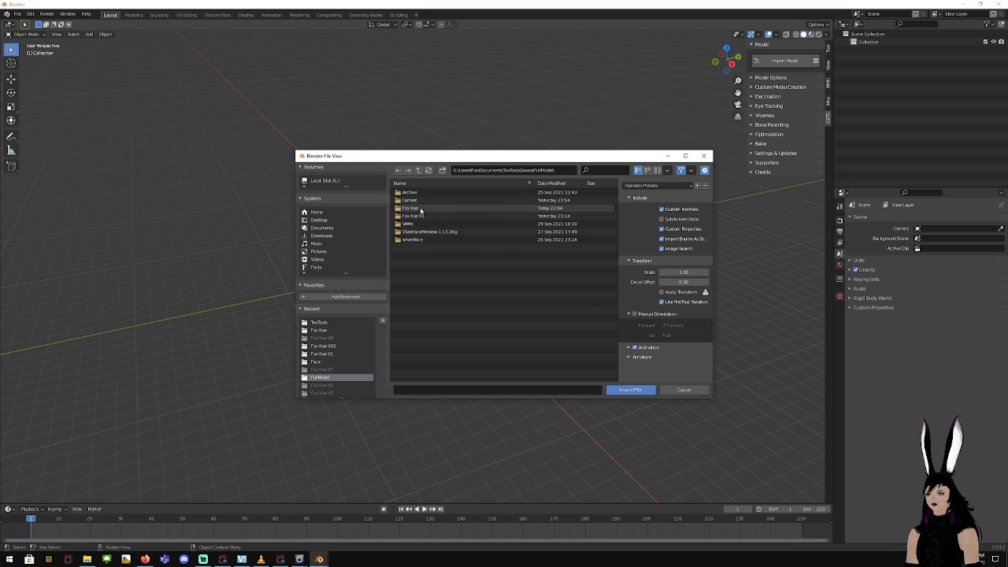
click(421, 210)
double_click(437, 210)
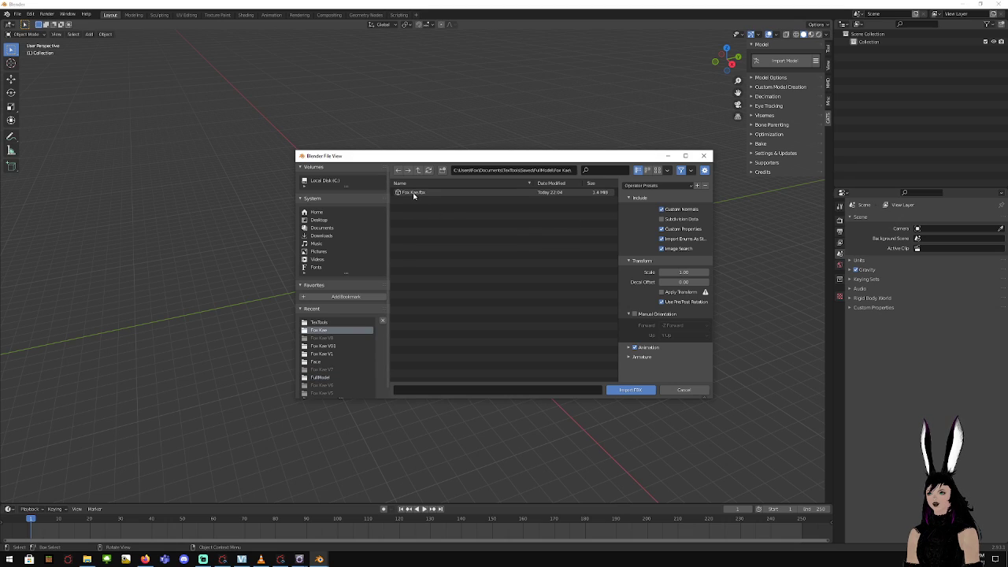
double_click(413, 193)
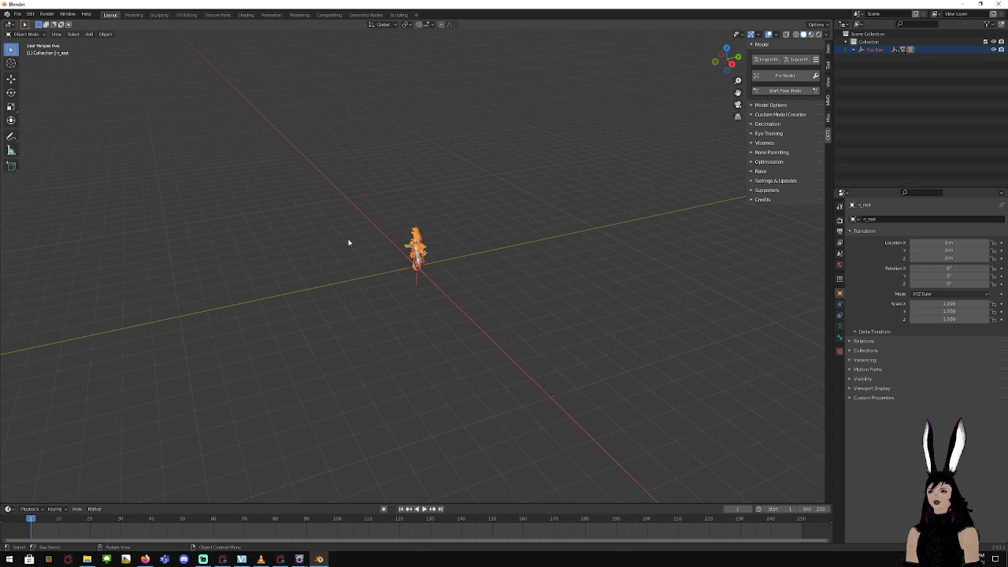
Examine the imported character and its bones from the front, side and top, ending on the upper body in front view
scroll(329, 188, up, 4)
middle_drag(329, 188, 397, 183)
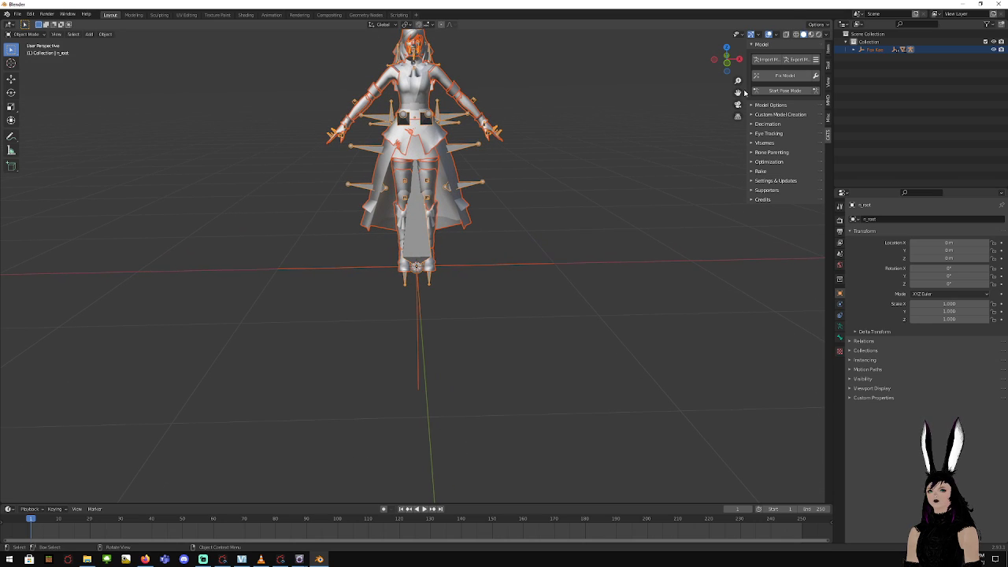
drag(738, 92, 744, 219)
scroll(702, 89, up, 2)
scroll(538, 104, up, 3)
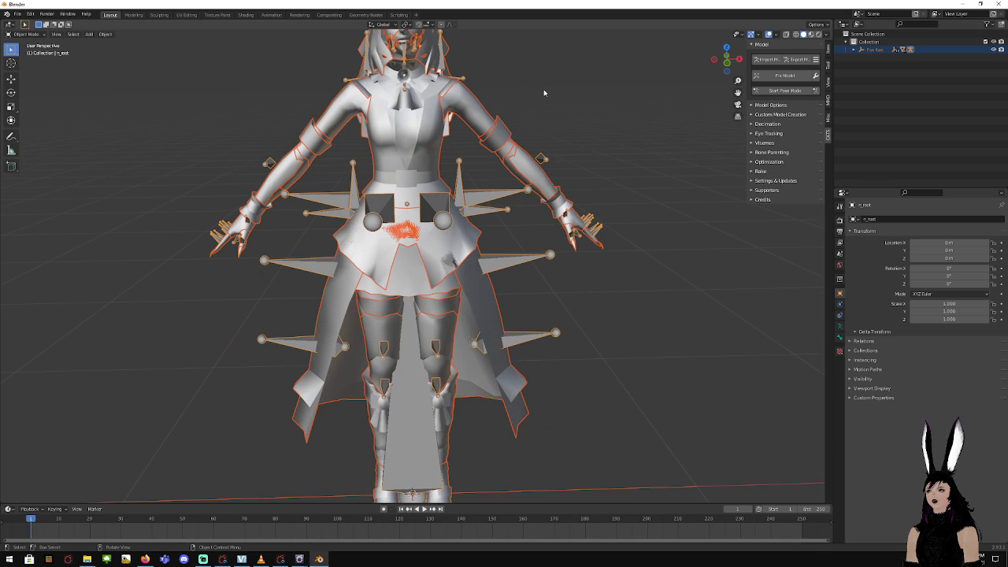
click(725, 62)
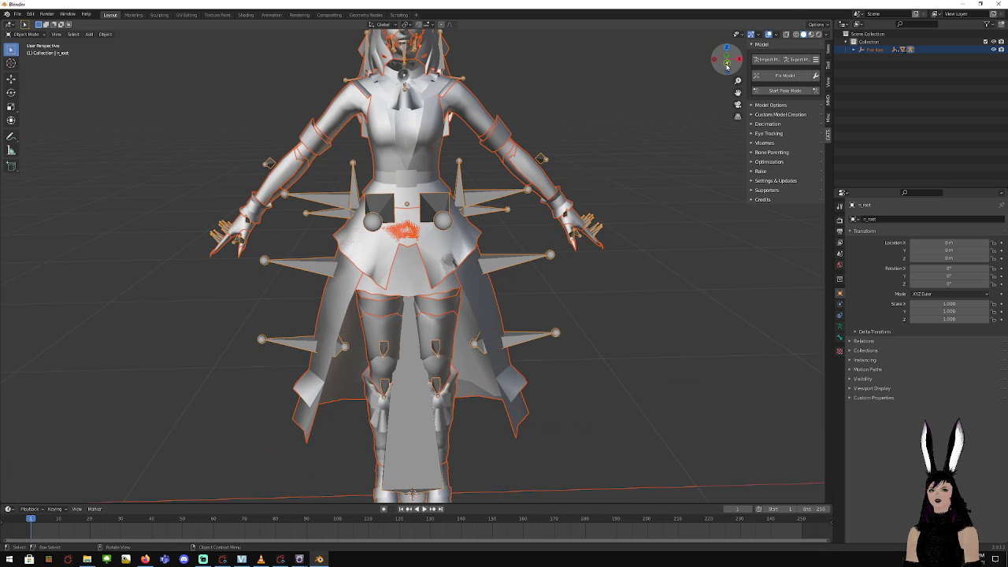
click(739, 60)
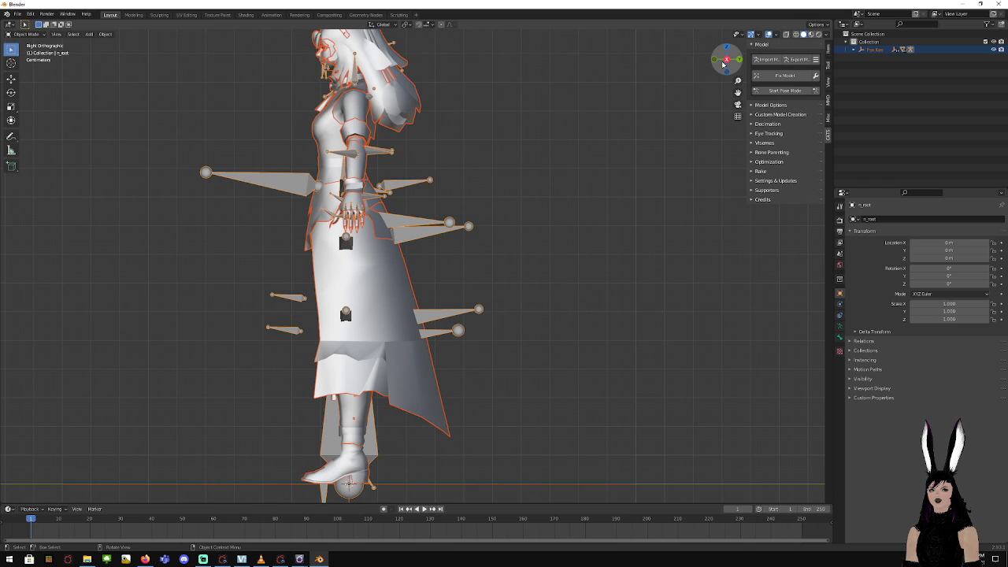
click(719, 62)
click(727, 49)
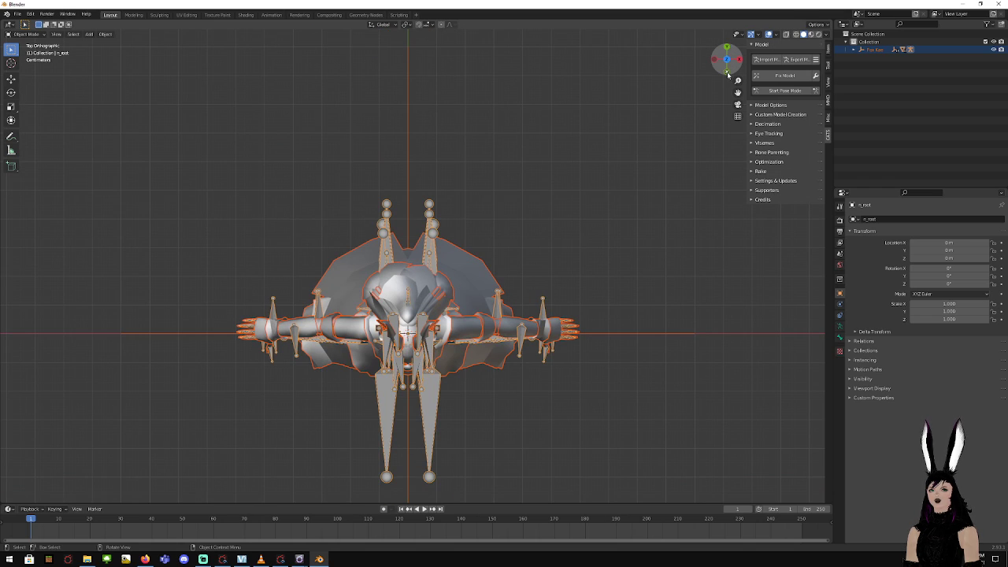
click(727, 71)
drag(737, 93, 751, 248)
scroll(518, 161, up, 2)
scroll(517, 160, up, 2)
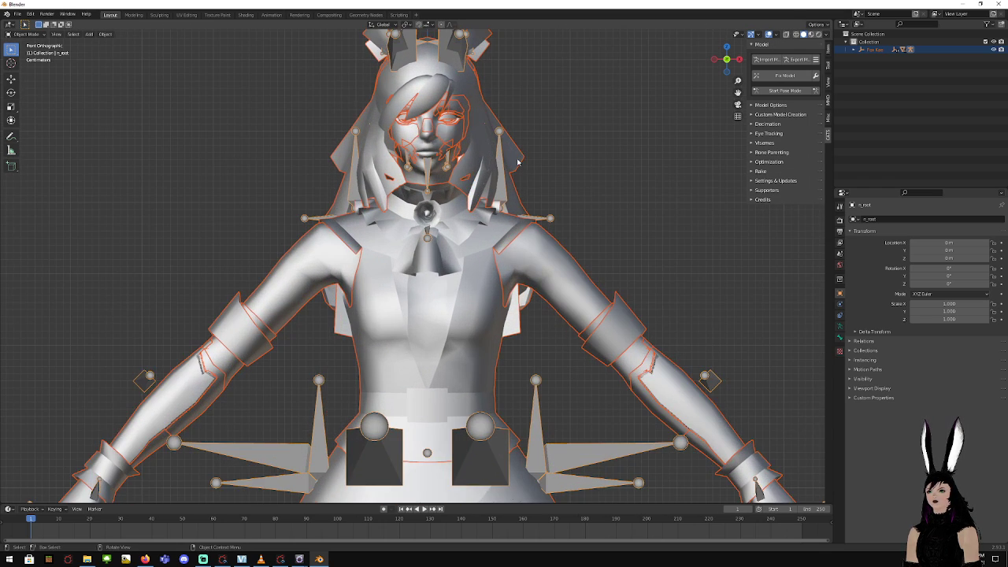
Clear the selection and delete the extra face pieces beside the chin, on the cheeks and over the nose
click(628, 166)
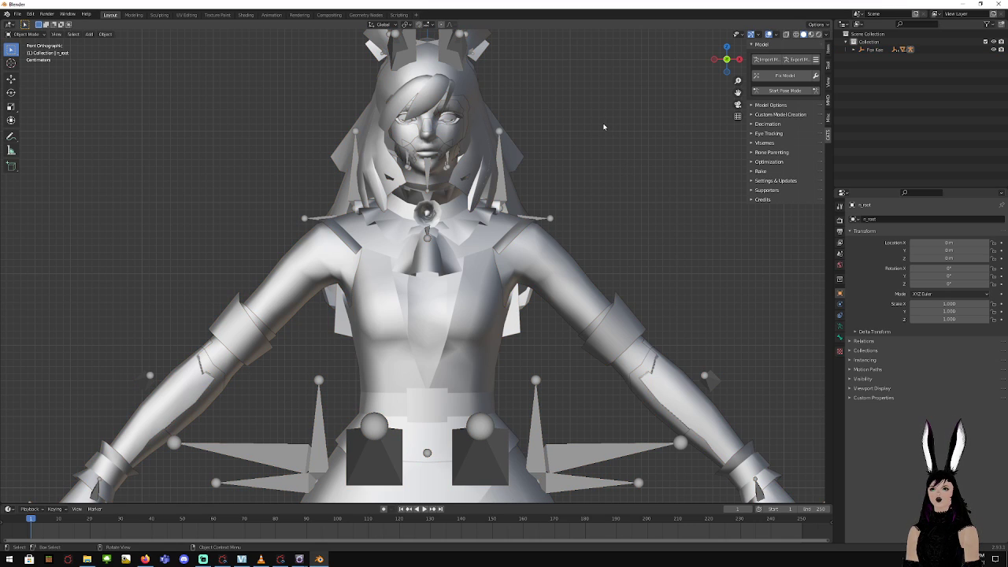
scroll(603, 123, up, 3)
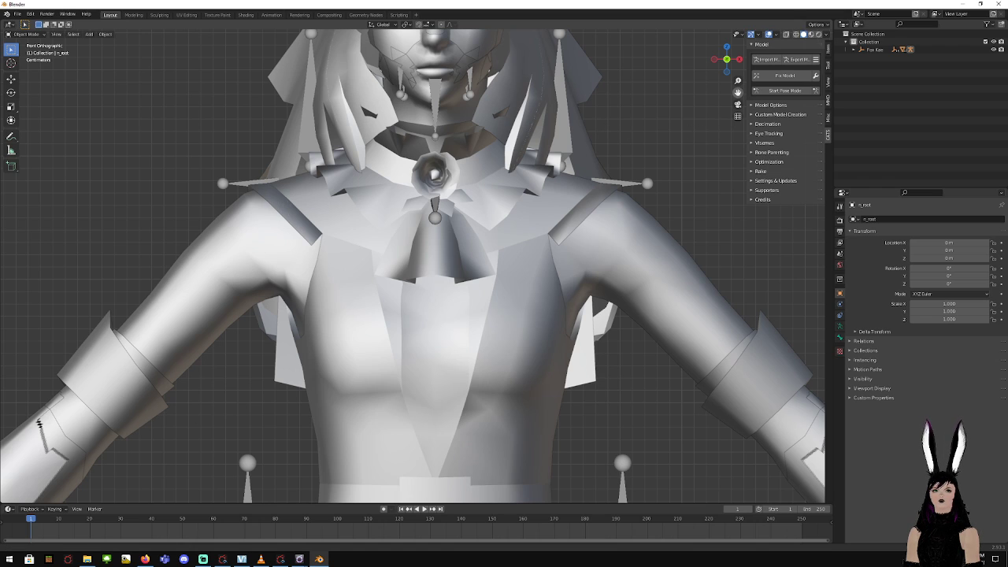
drag(738, 93, 716, 262)
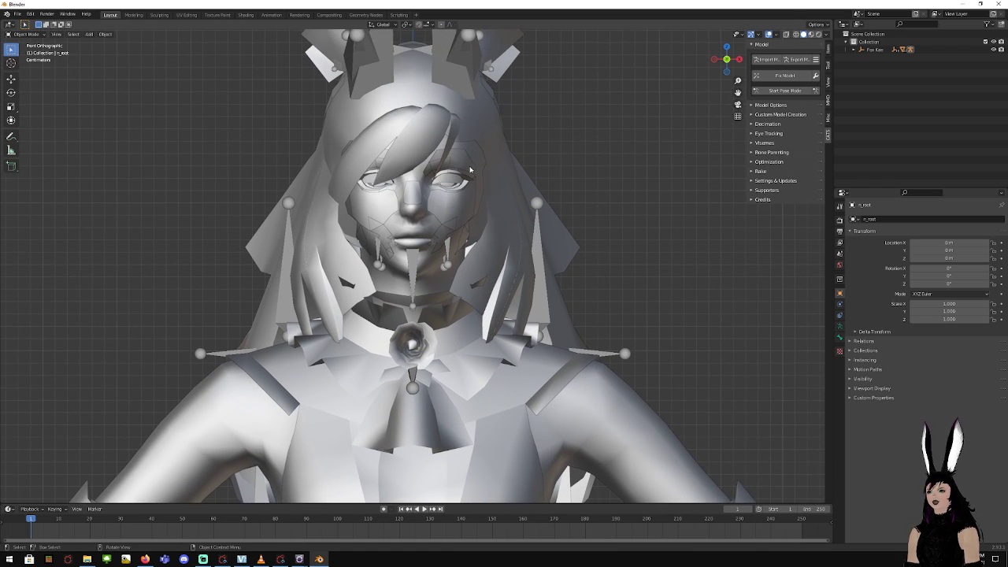
scroll(471, 171, up, 2)
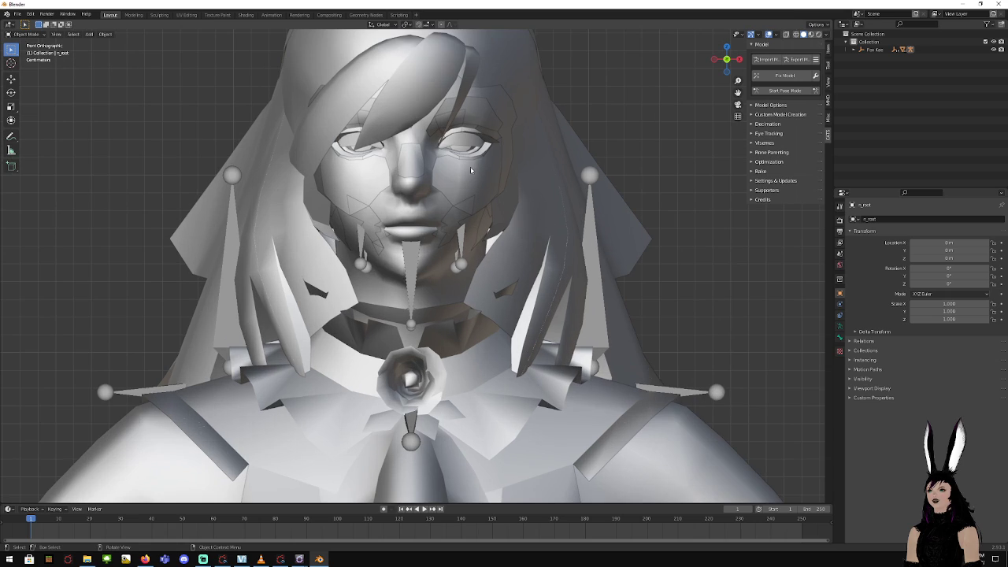
click(382, 254)
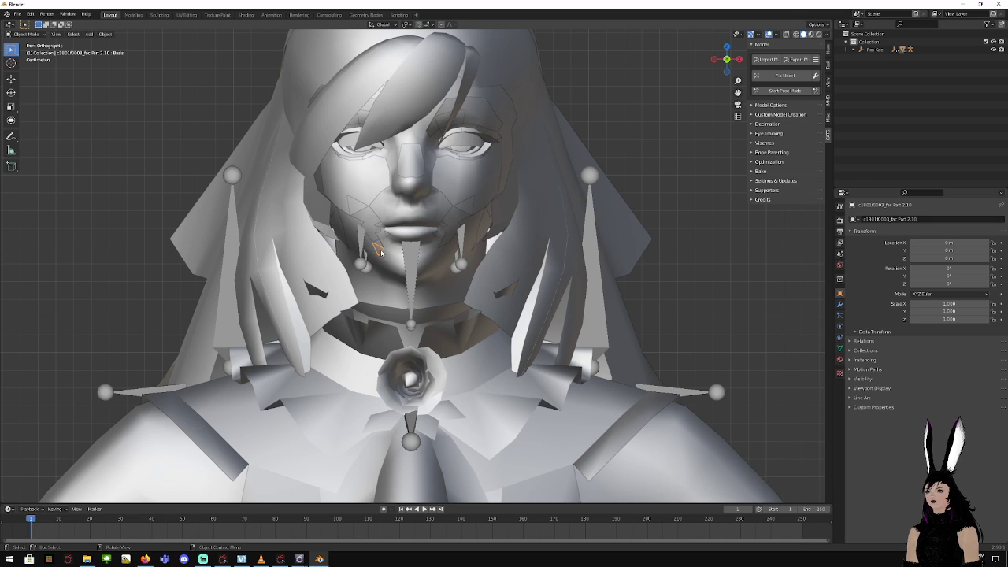
key(Delete)
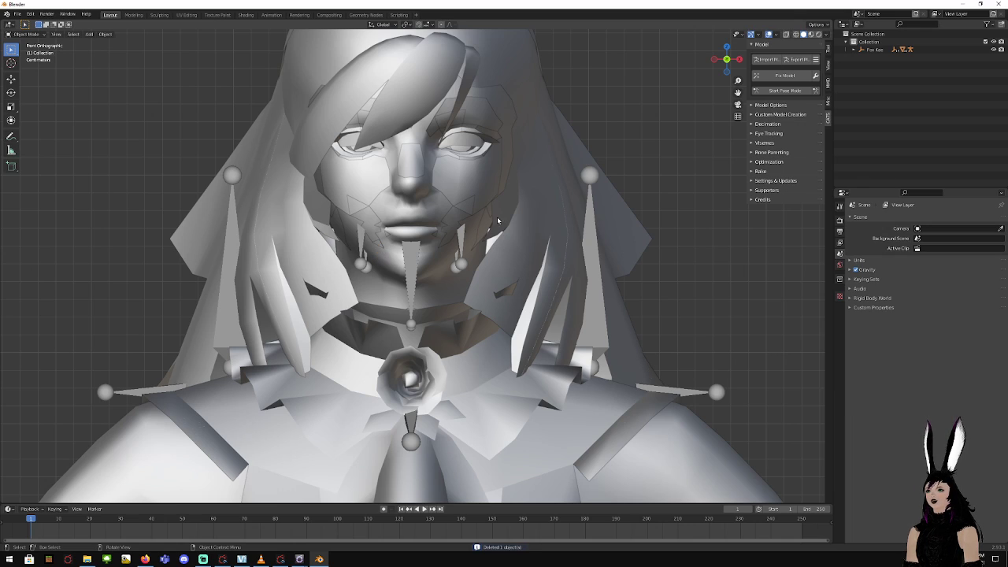
click(463, 184)
key(Delete)
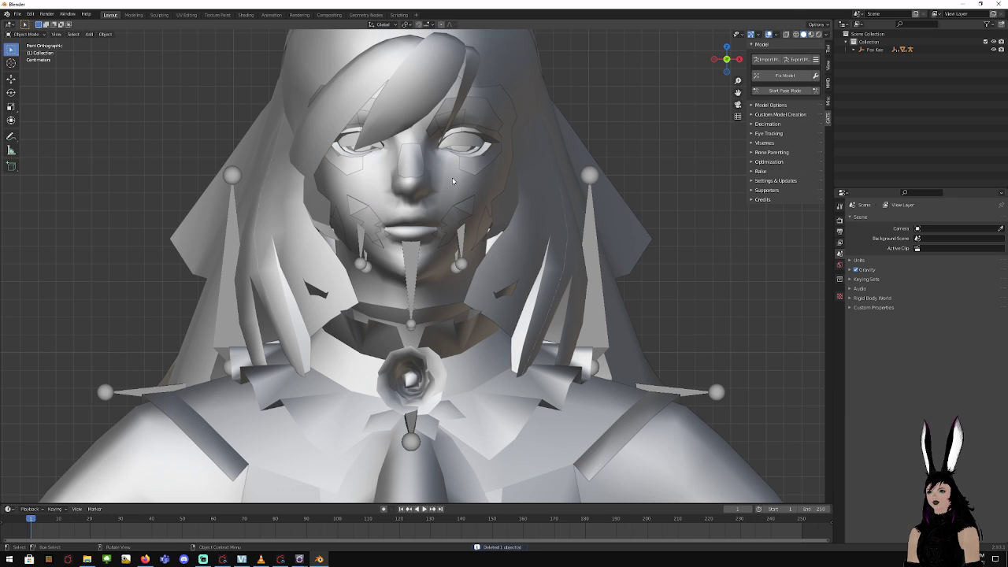
click(419, 167)
key(Delete)
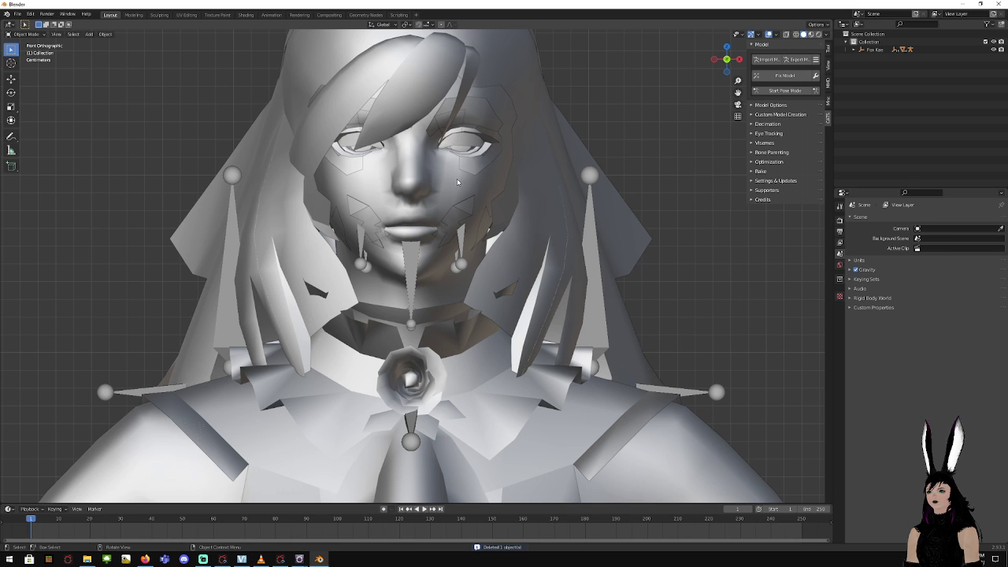
Delete the small diamond-shaped mesh piece on the character's forehead
middle_drag(485, 179, 363, 52)
scroll(483, 178, down, 6)
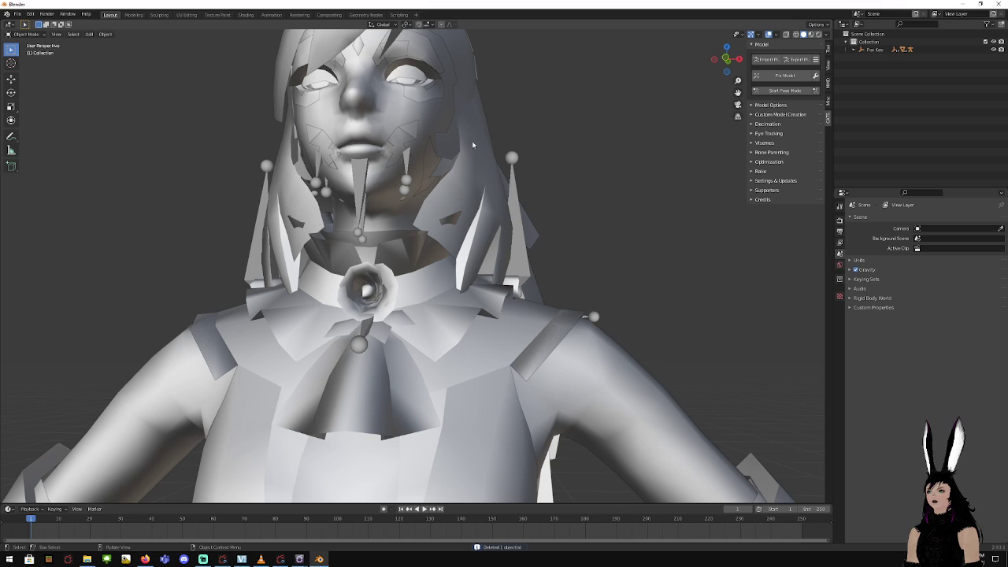
click(362, 50)
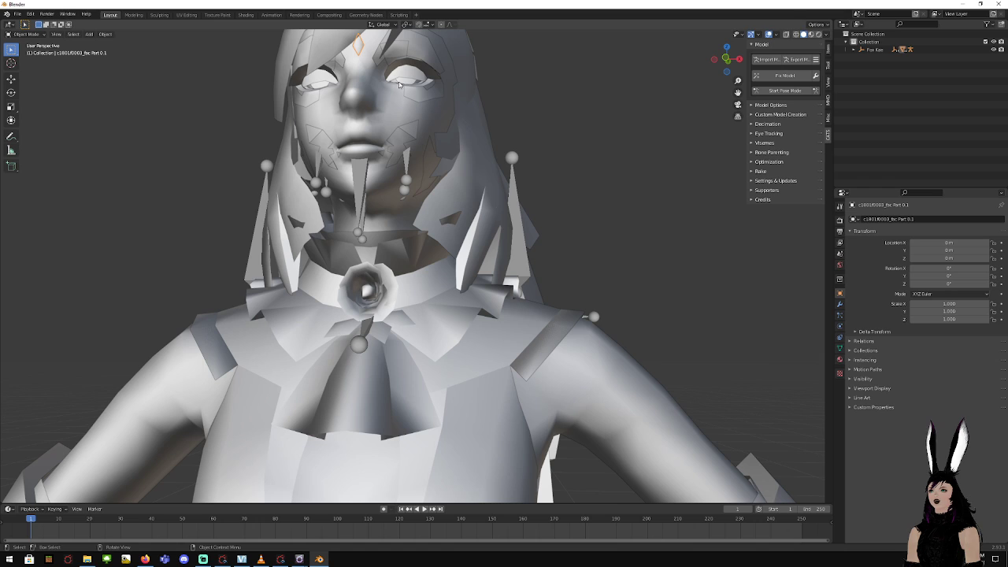
key(Delete)
Delete the flared glove mesh c0201e0512_glv Part 13.1 that covers both of the character's forearms
scroll(522, 199, down, 8)
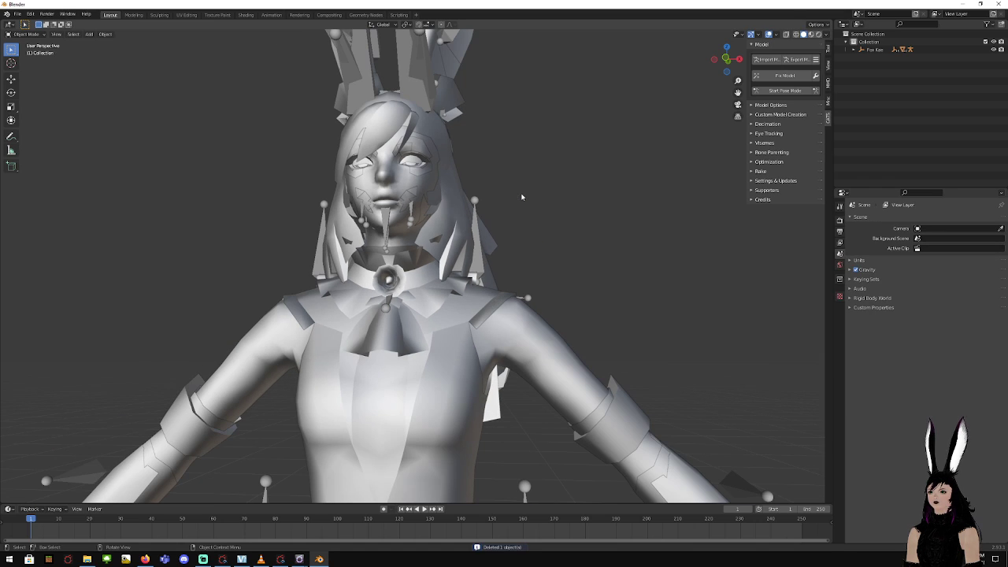
middle_drag(590, 316, 248, 353)
scroll(248, 353, up, 5)
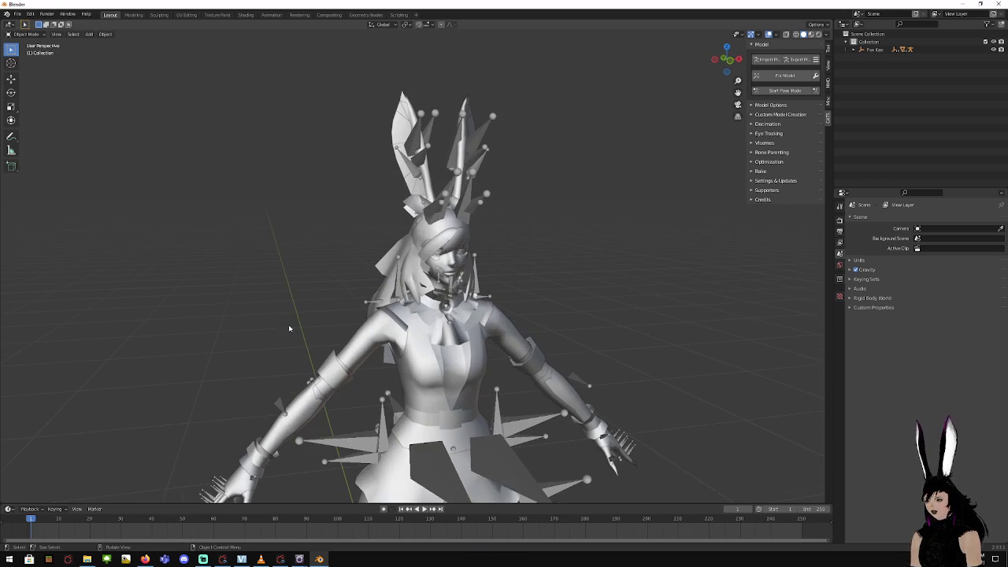
scroll(724, 93, down, 3)
drag(734, 93, 619, 198)
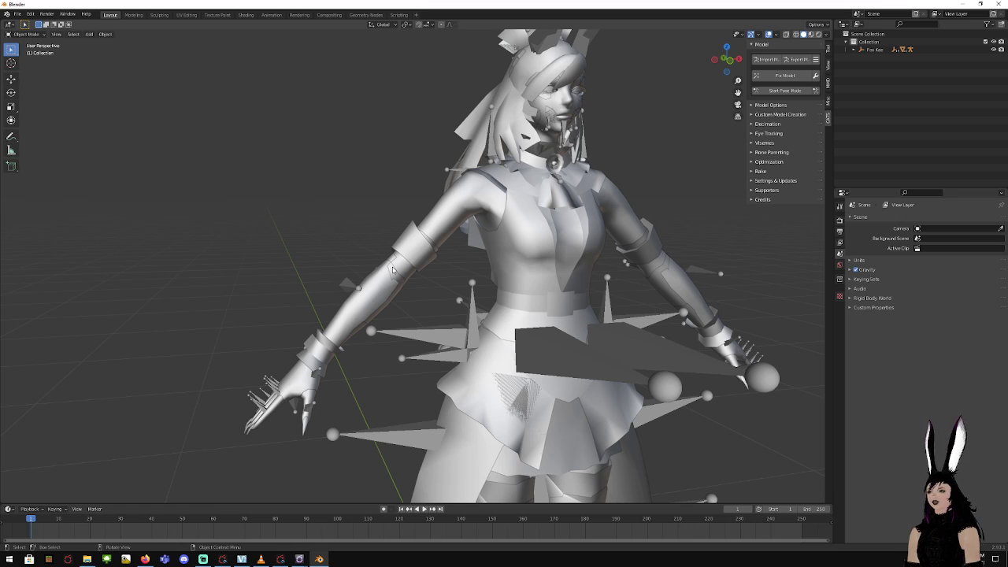
click(424, 263)
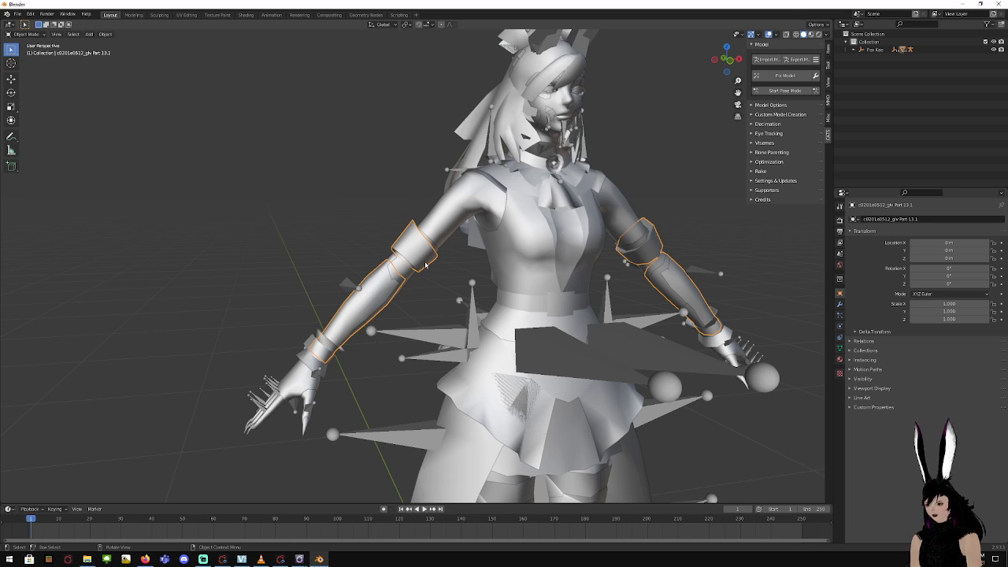
key(Delete)
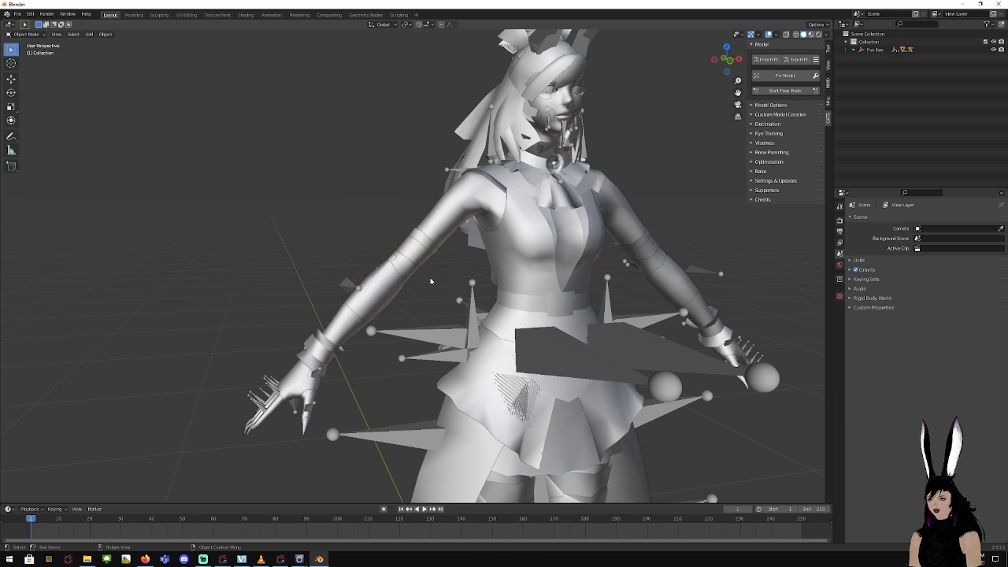
scroll(394, 308, up, 1)
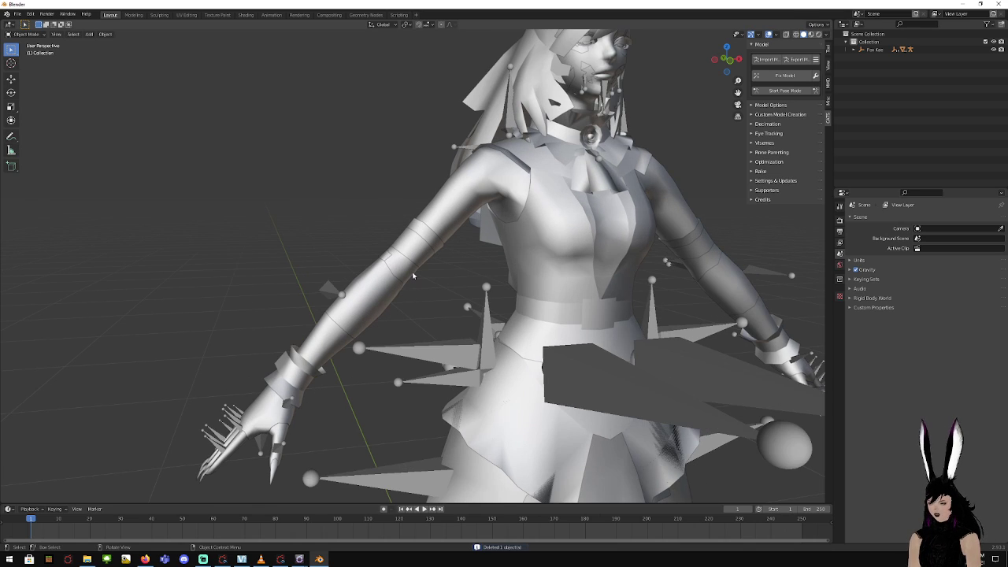
Delete the wrist cuff mesh c0201e0714_top Part 9.4 and the small extra piece along the forearm just below the elbow
click(413, 276)
click(279, 386)
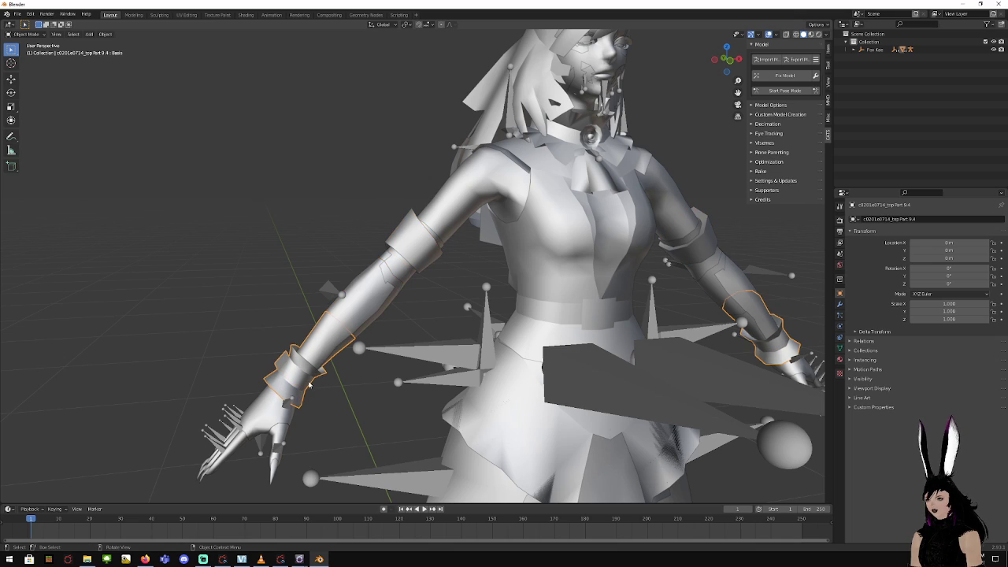
key(Delete)
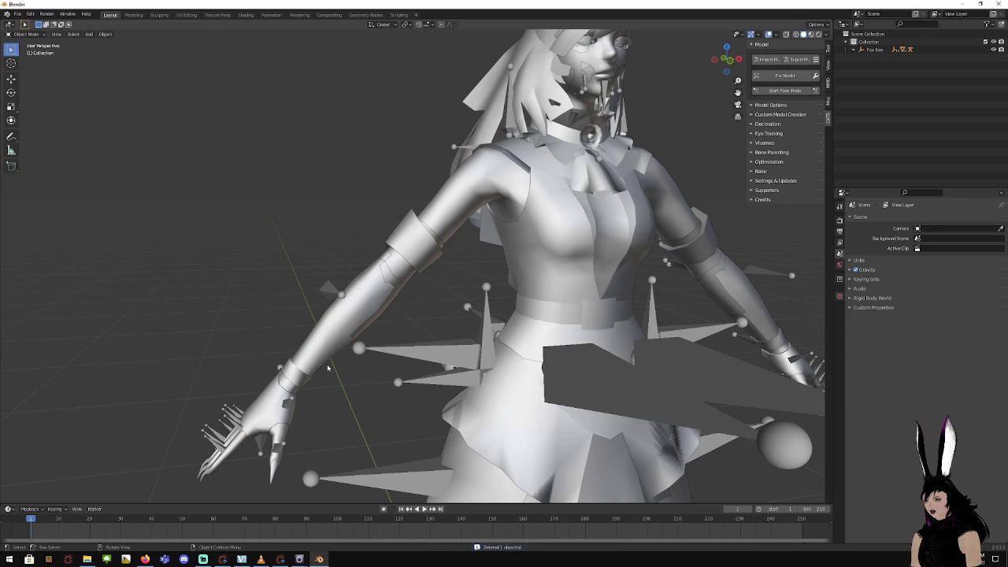
click(385, 309)
key(Delete)
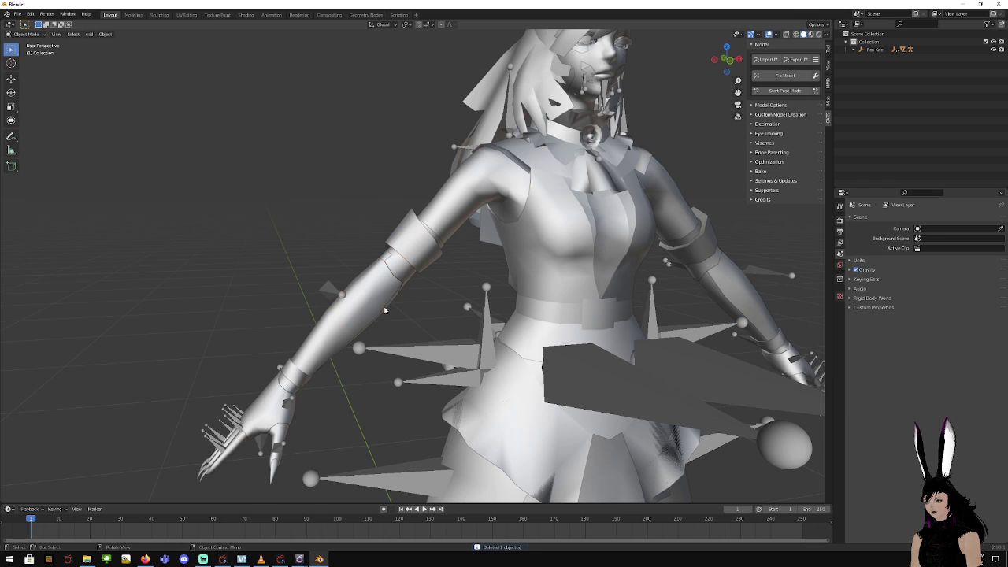
middle_drag(407, 295, 383, 273)
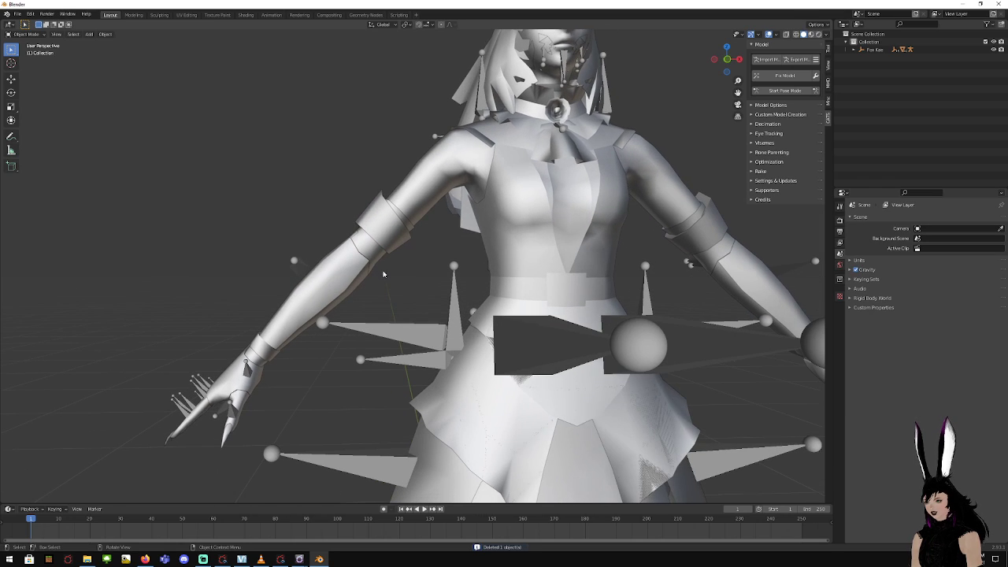
click(375, 266)
key(Delete)
scroll(379, 271, up, 3)
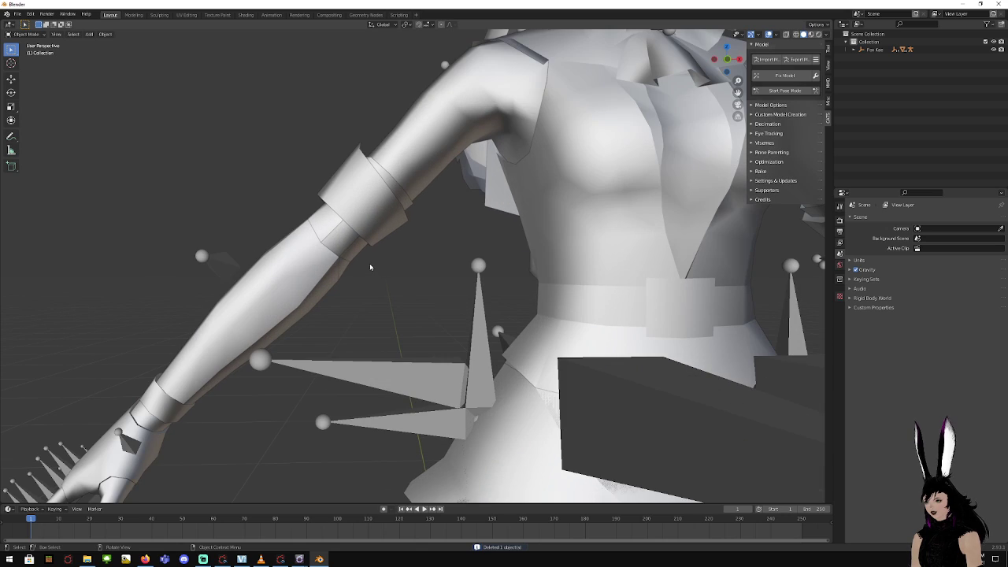
key(ctrl+z)
key(ctrl+z)
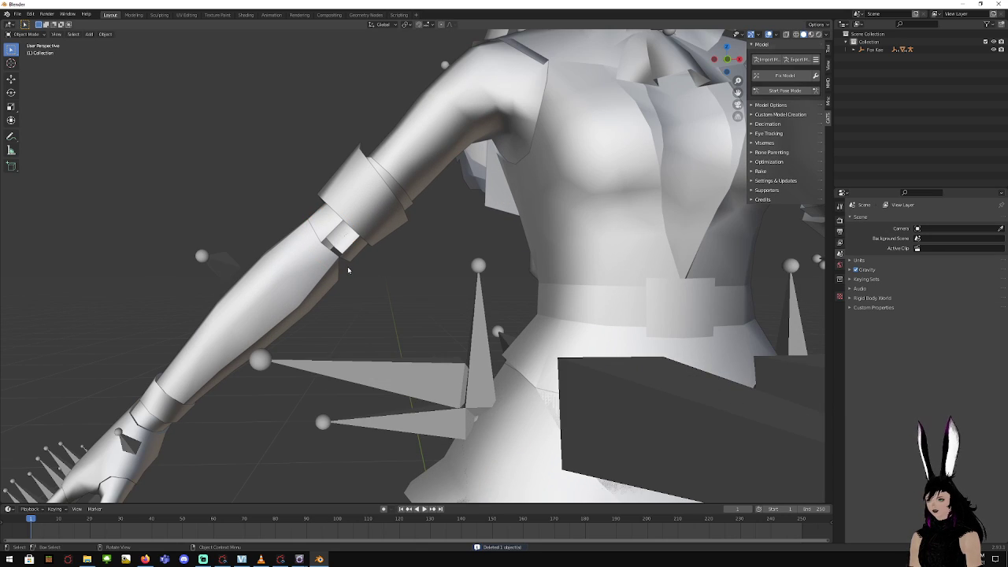
Delete the narrow glove band c0201e0512_glv Part 14.2 just below the character's elbow cuffs
click(355, 246)
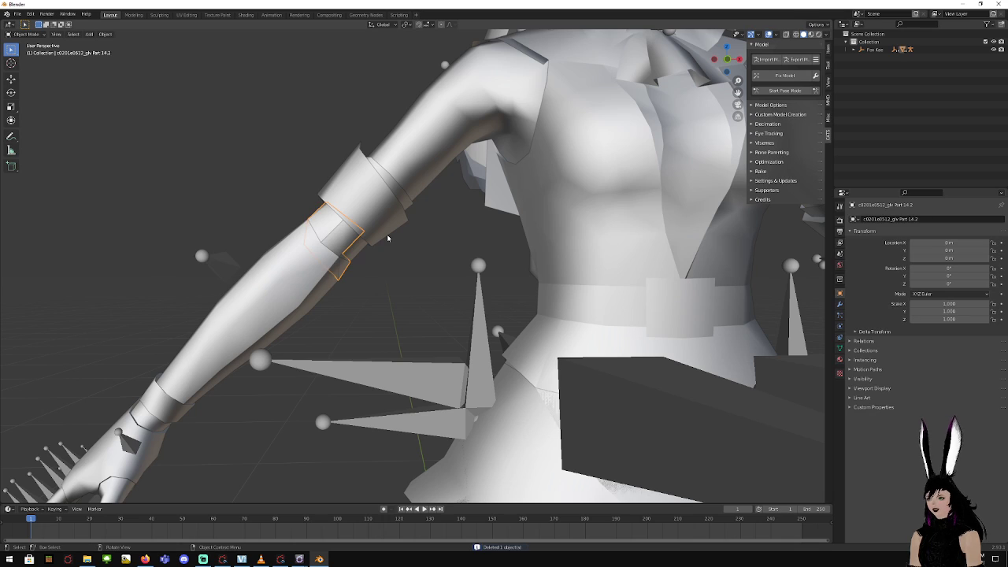
click(404, 205)
click(353, 261)
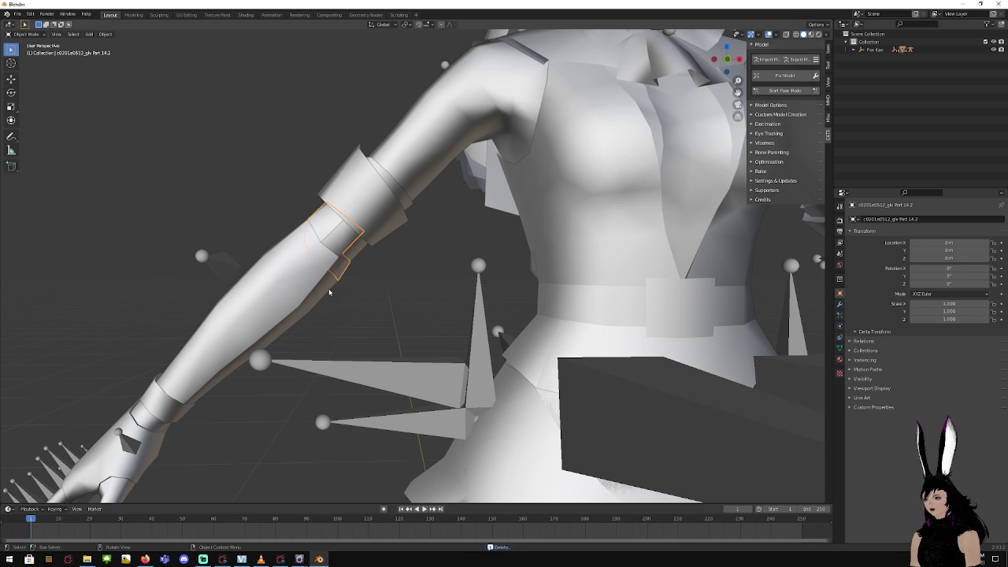
key(Delete)
click(345, 282)
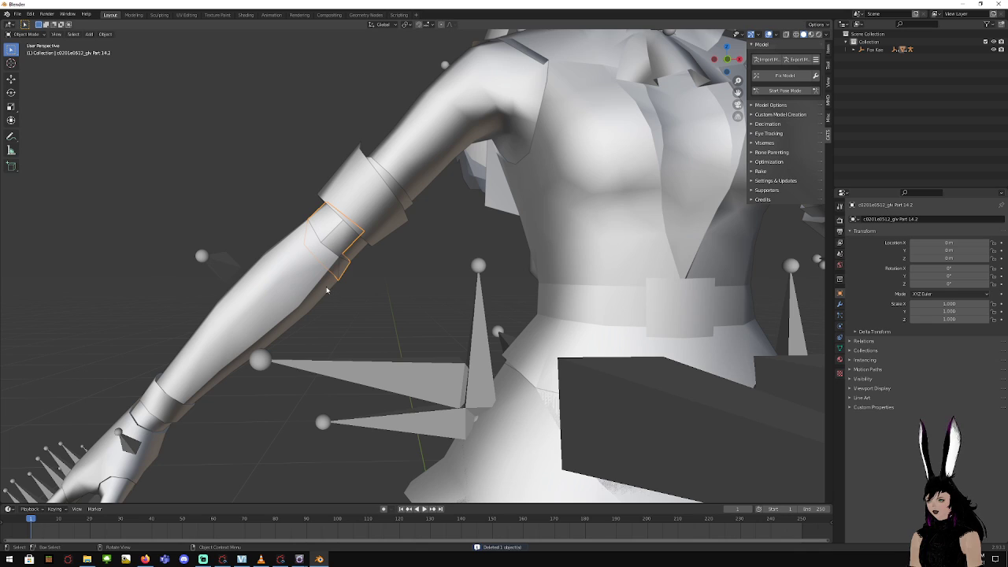
click(328, 290)
key(Delete)
click(337, 286)
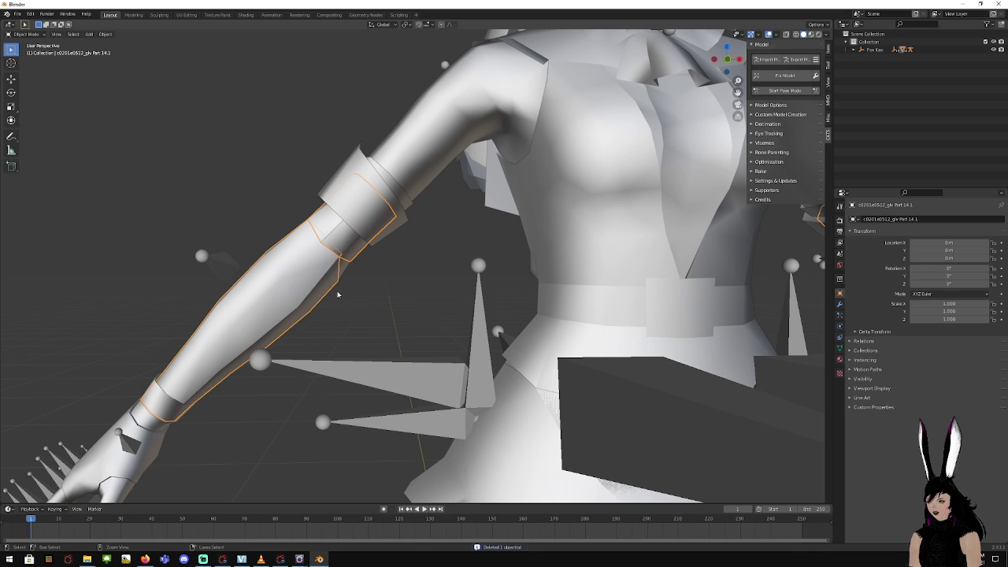
scroll(338, 286, up, 2)
click(319, 235)
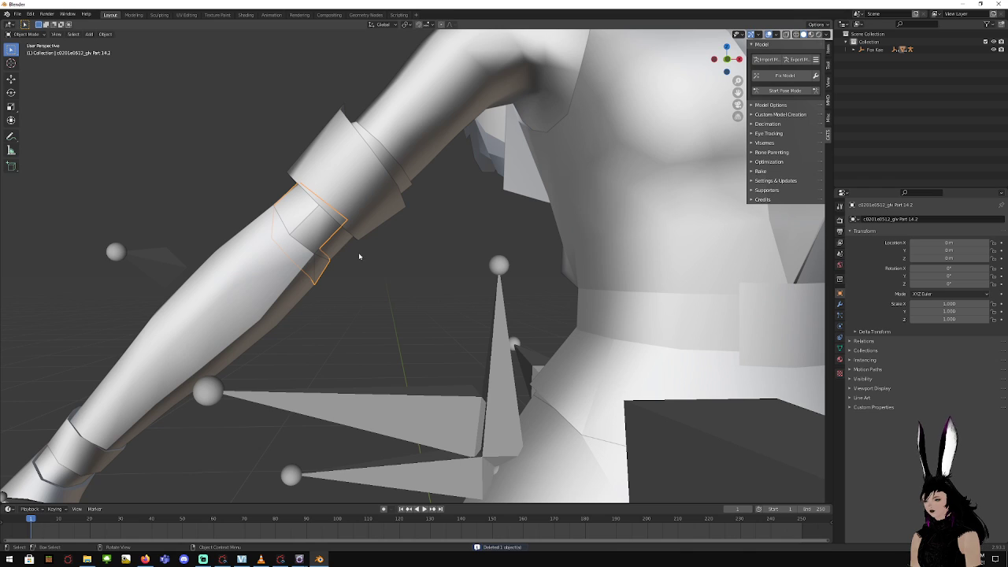
key(Delete)
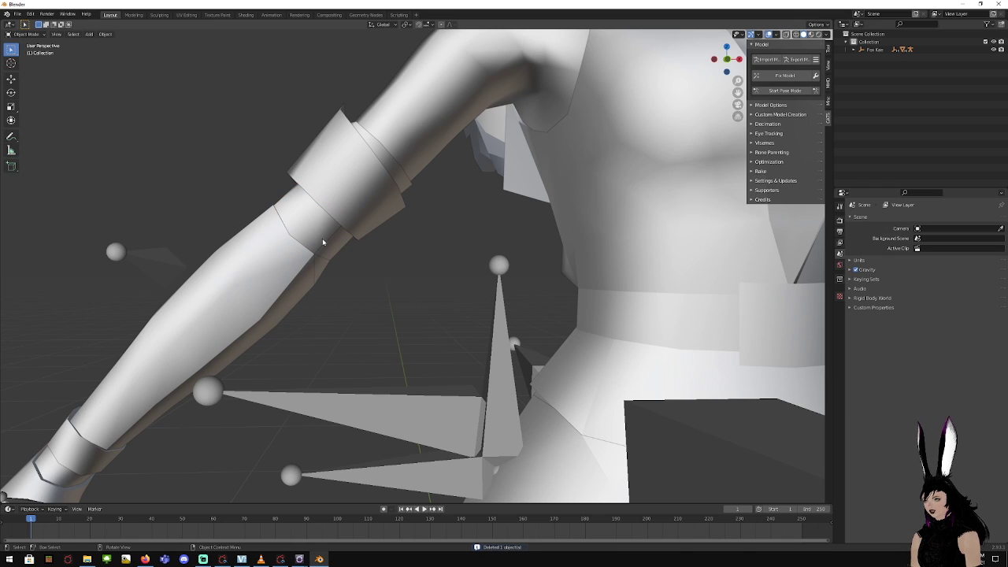
Select the glove mesh c0201e0512_glv Part 13.1 and examine the arms and upper body from the front
scroll(356, 276, down, 4)
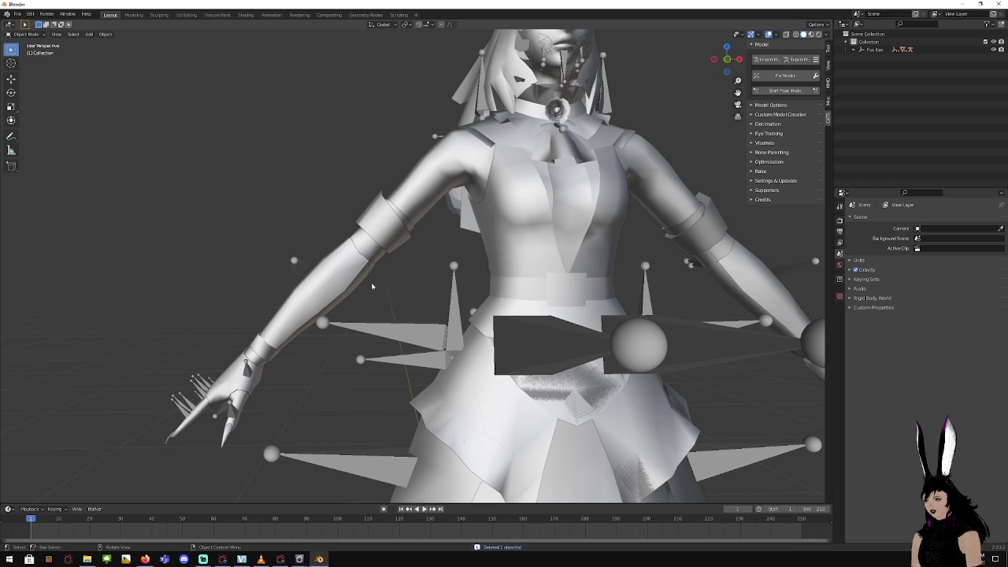
click(323, 288)
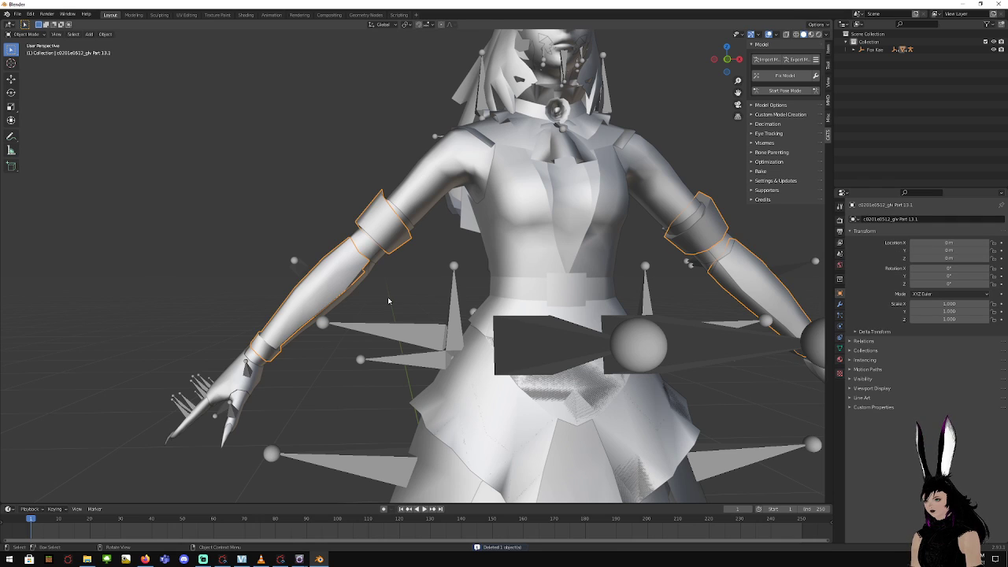
middle_drag(387, 297, 389, 302)
middle_drag(461, 253, 452, 249)
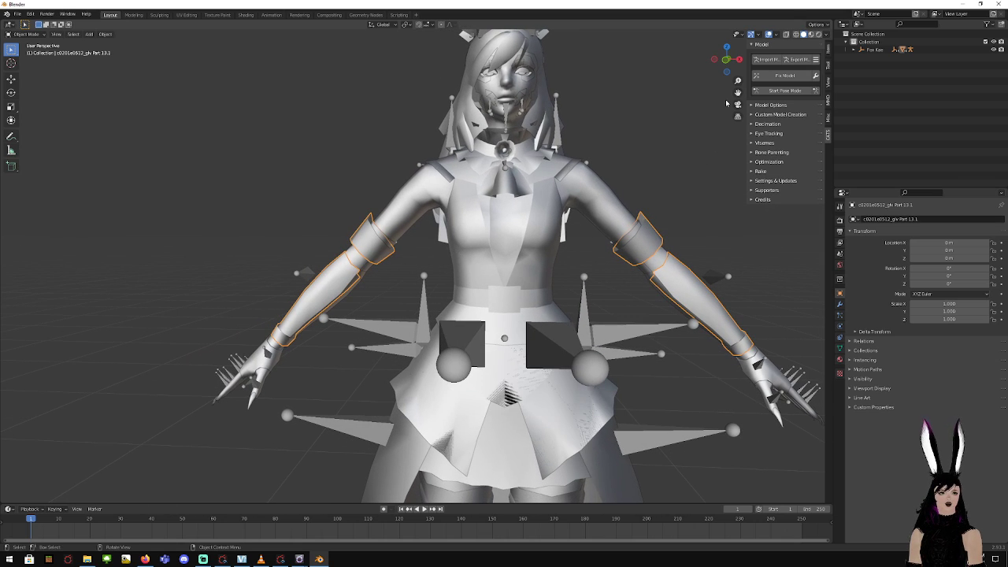
drag(738, 92, 715, 140)
drag(621, 214, 621, 218)
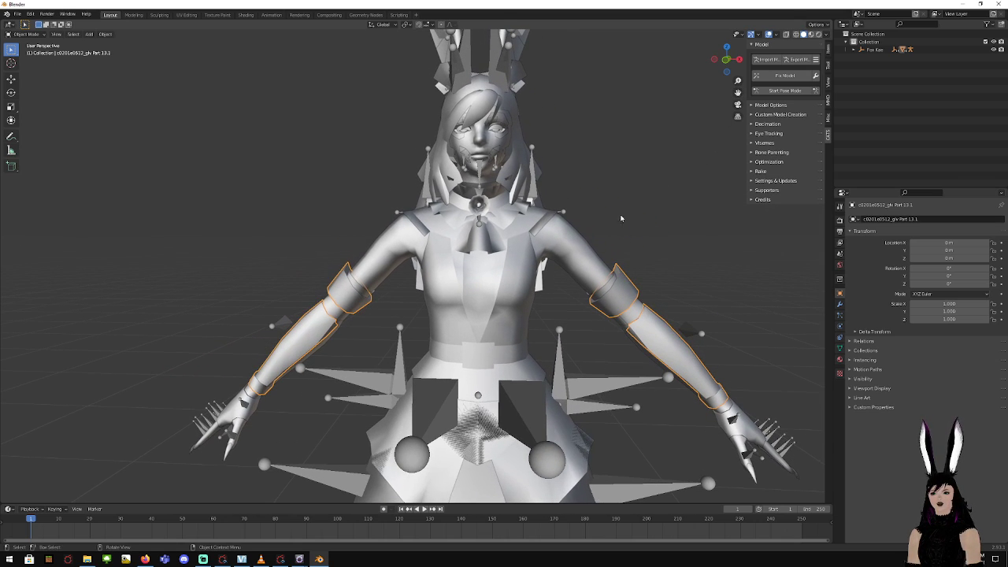
scroll(621, 228, up, 2)
scroll(623, 231, down, 2)
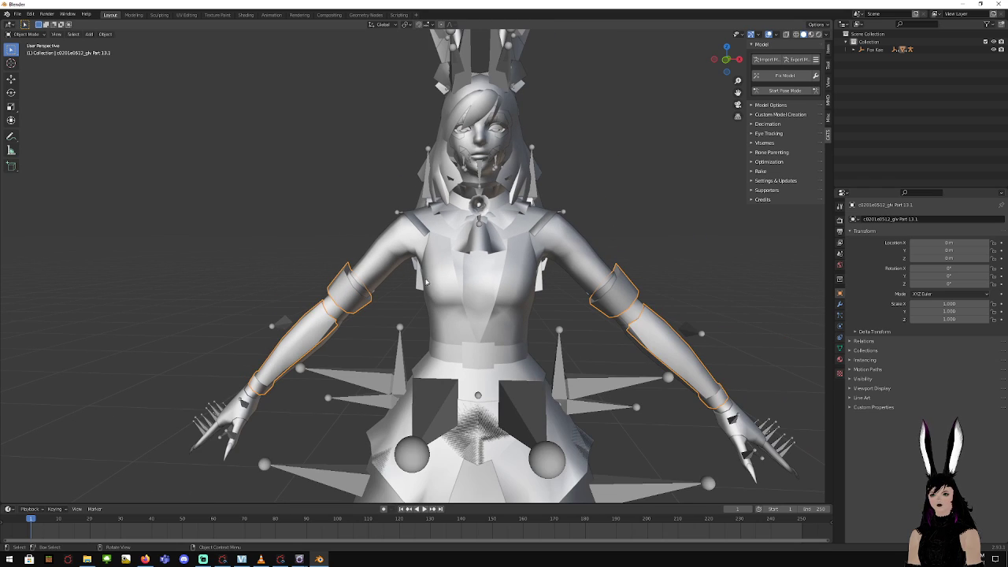
Select the top mesh c0201e0714_top Part 9.0 from behind the character and enter Edit Mode on it
click(418, 285)
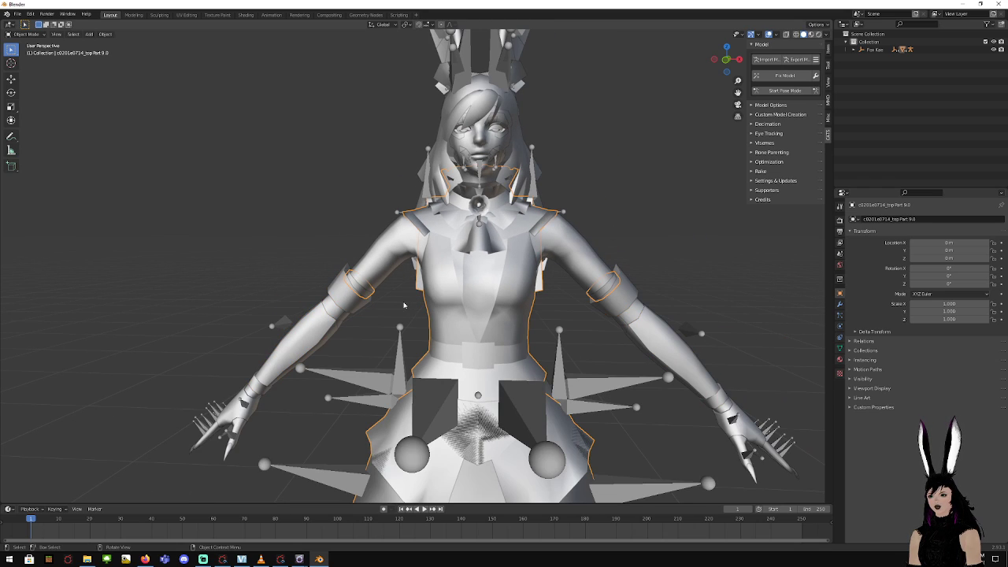
middle_drag(404, 305, 586, 284)
scroll(476, 297, up, 4)
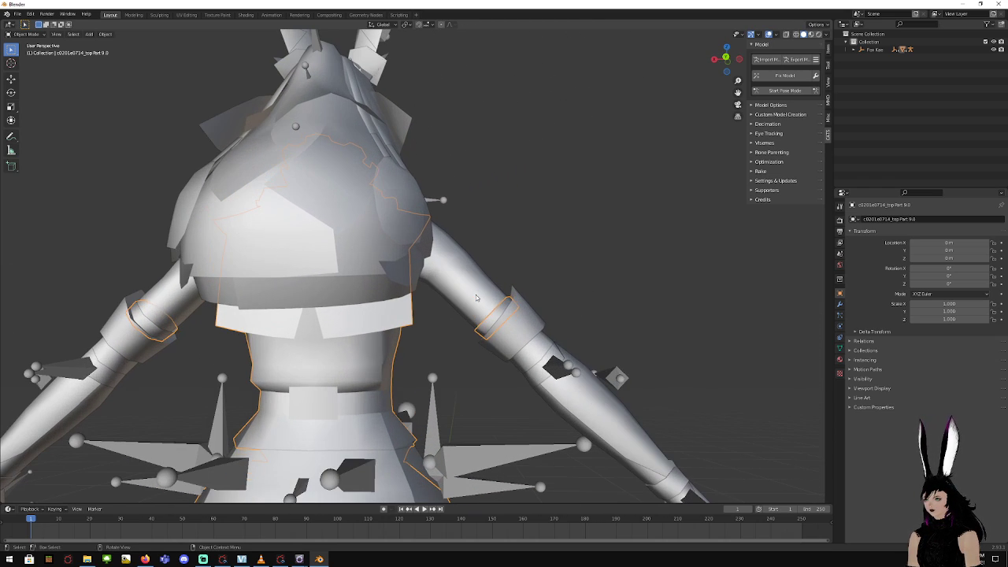
shift+middle_drag(369, 293, 519, 246)
click(538, 265)
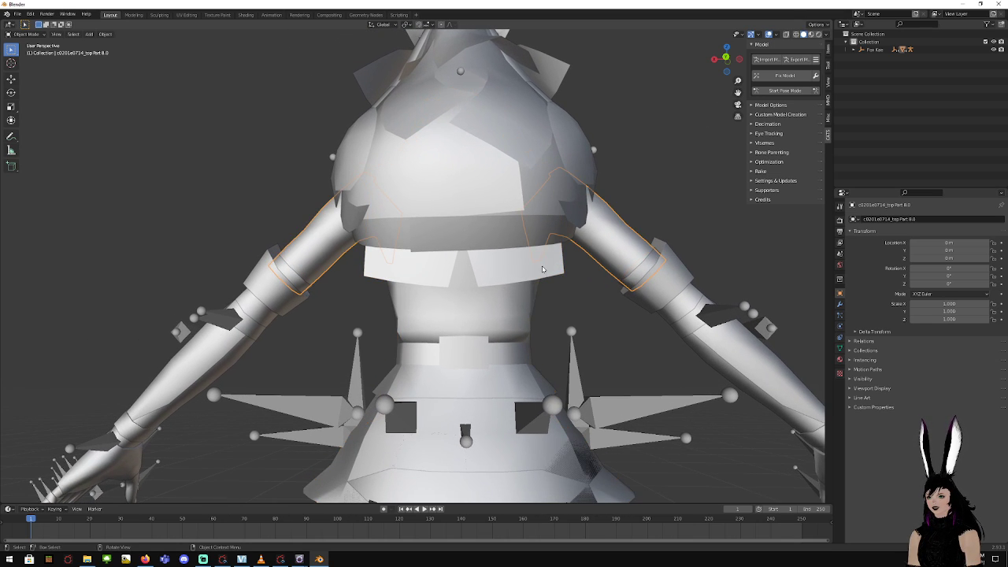
click(539, 272)
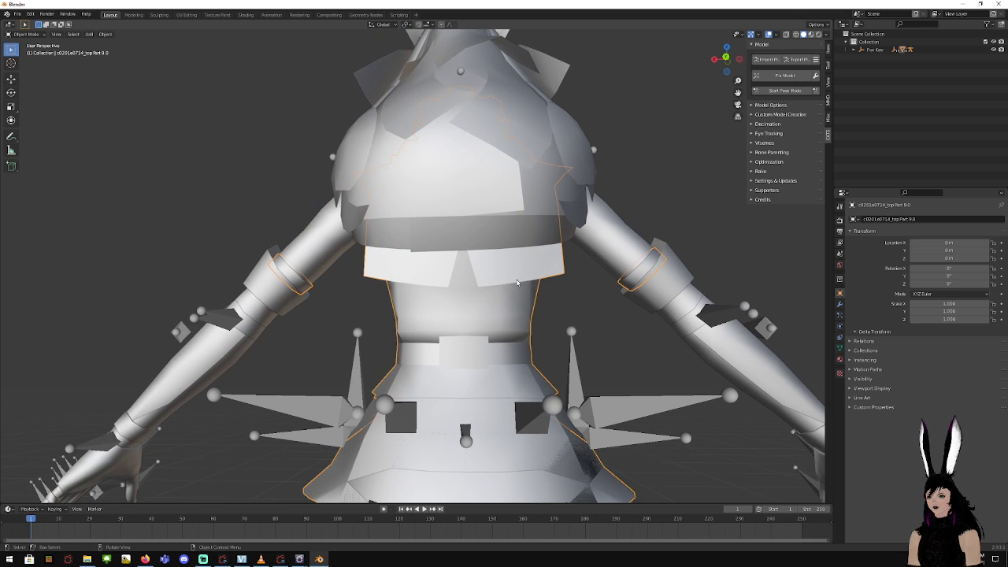
click(35, 34)
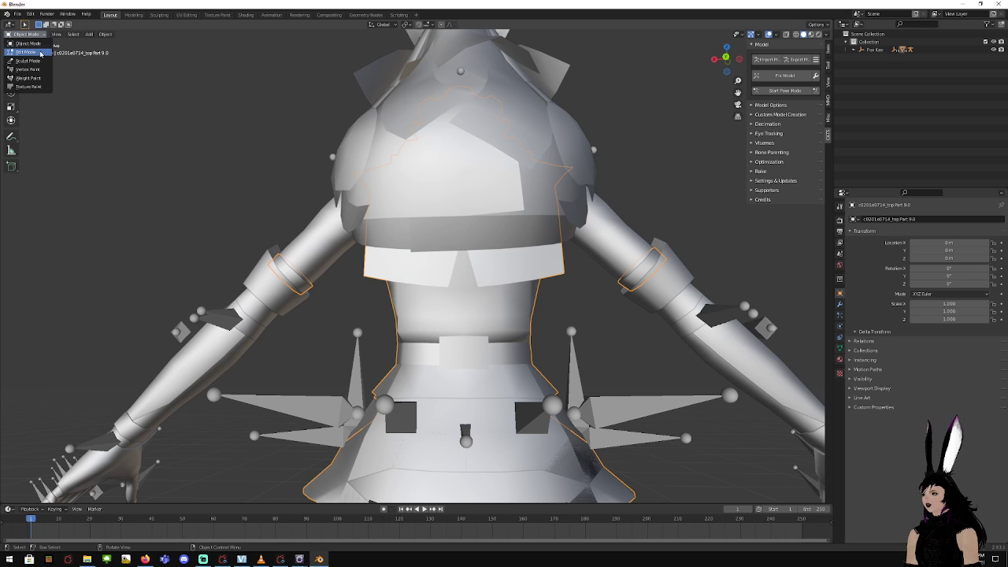
click(29, 52)
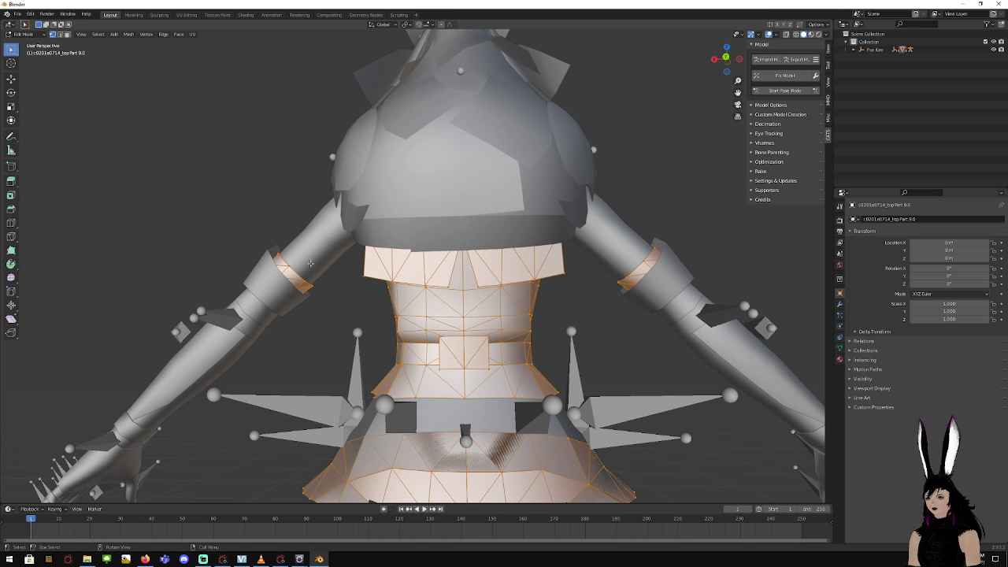
Move the vertices at the lower outer corner of the character's left back collar flap inward toward the body
scroll(323, 284, up, 4)
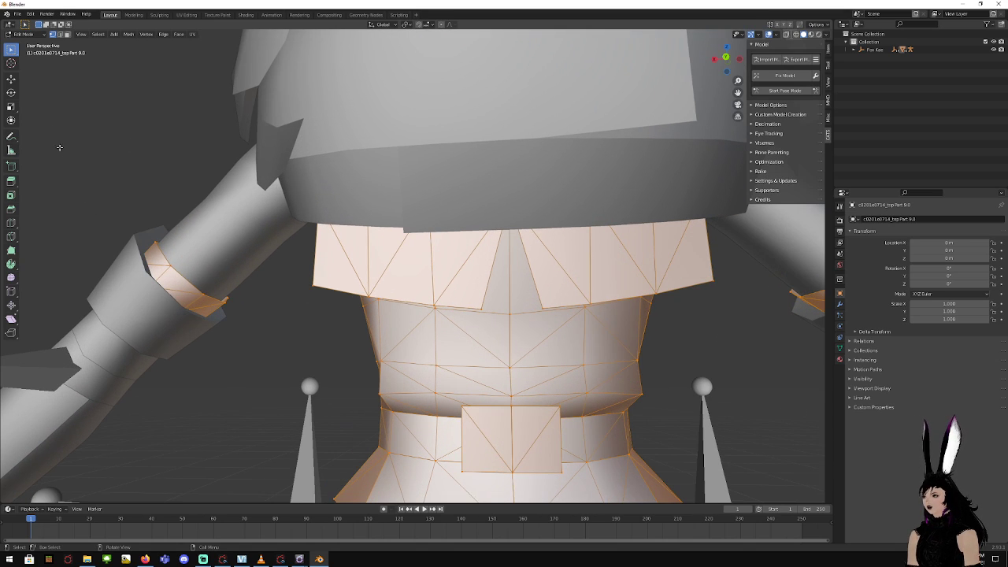
click(296, 280)
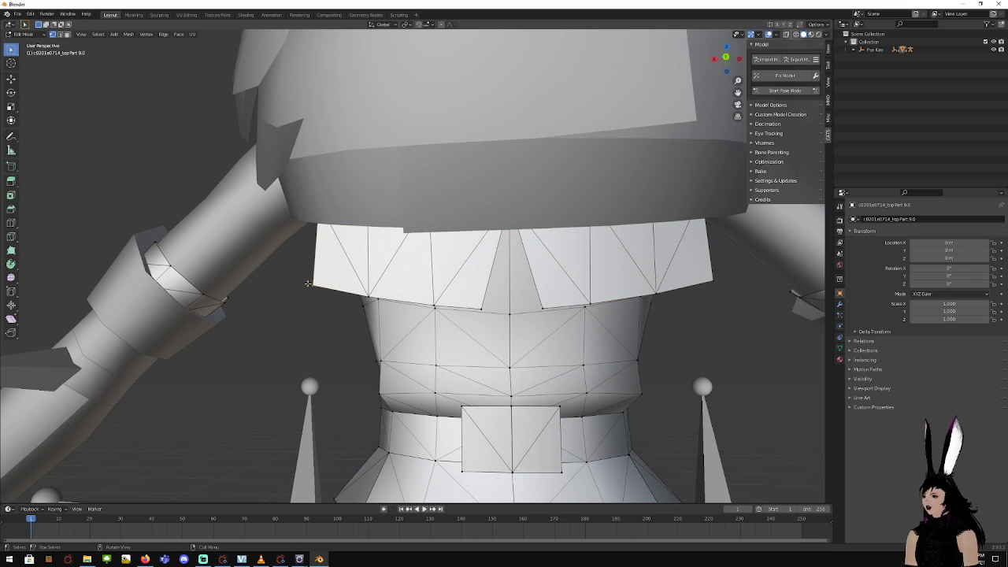
click(11, 80)
drag(310, 283, 350, 261)
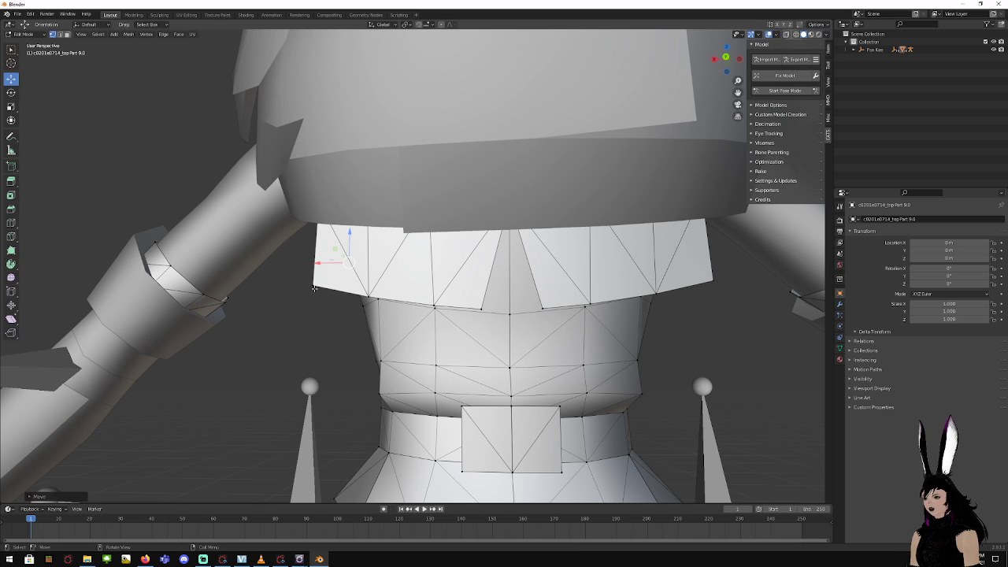
drag(312, 287, 354, 264)
mouse_move(329, 286)
middle_down()
mouse_move(349, 286)
mouse_move(312, 293)
middle_up()
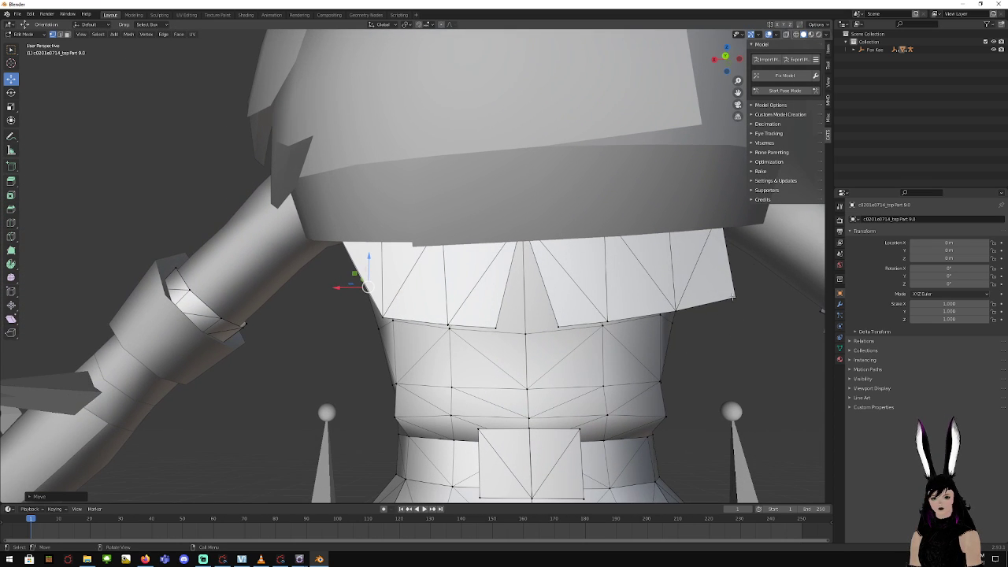
Move both vertices at the lower outer corner of the character's right back collar flap up and inward toward the body
drag(738, 93, 454, 89)
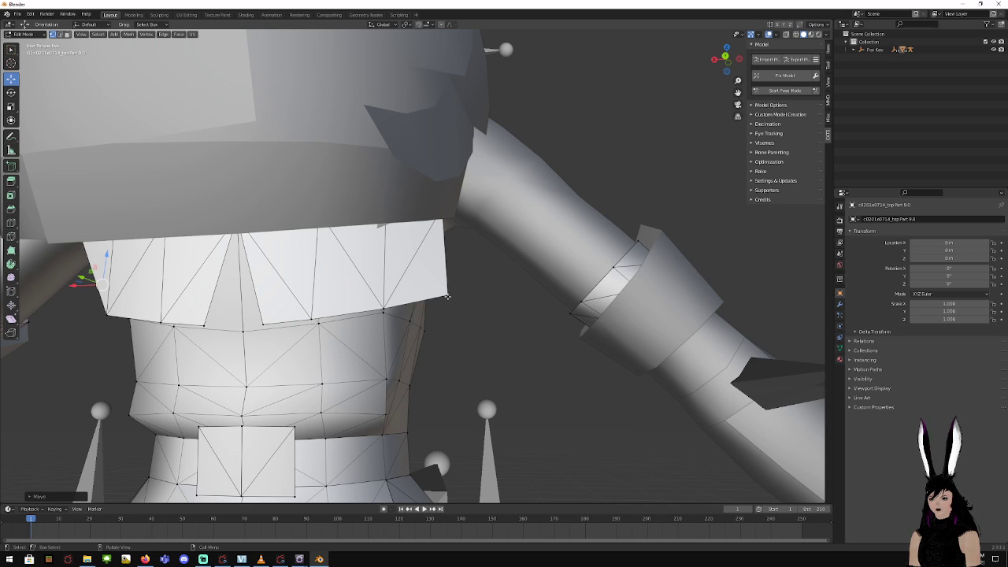
key(g)
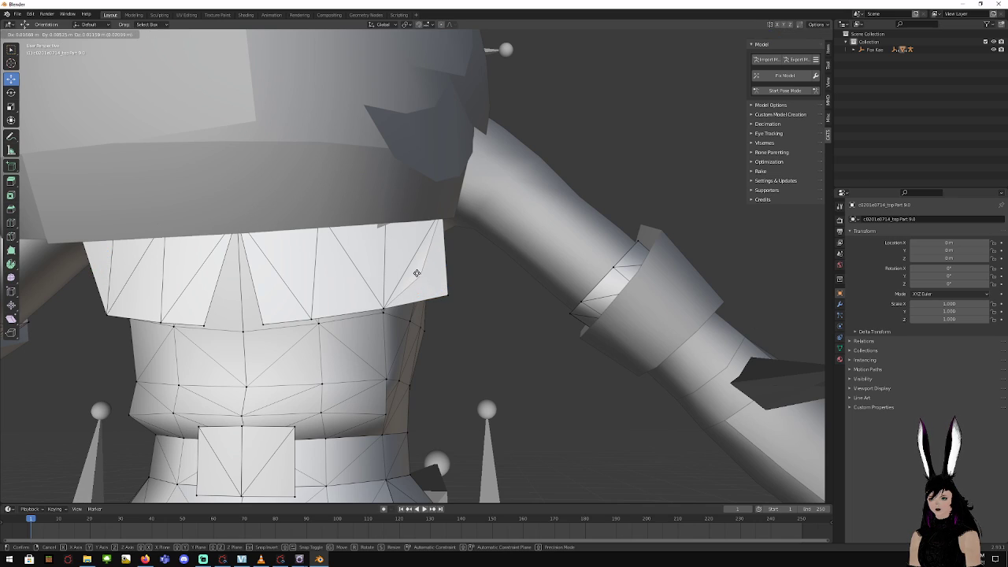
click(407, 264)
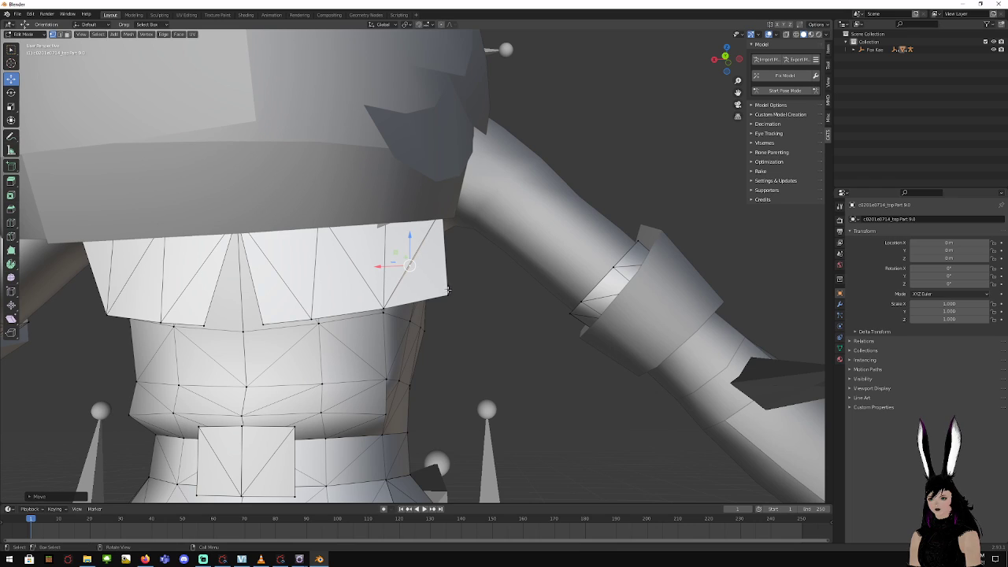
click(447, 295)
key(g)
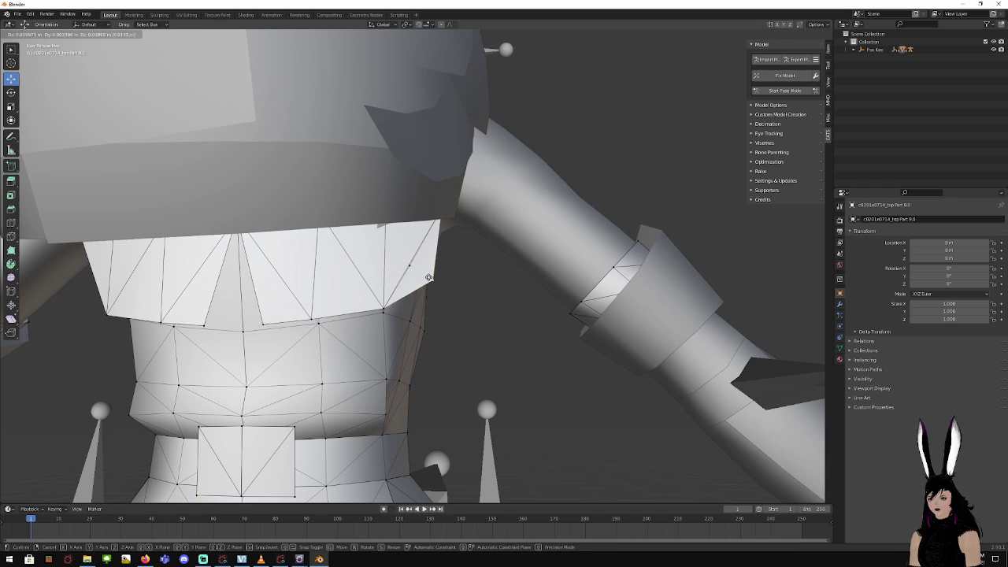
click(410, 260)
Examine the whole character from the front and in the right orthographic view
middle_drag(506, 307, 323, 320)
scroll(315, 323, down, 5)
scroll(307, 325, down, 10)
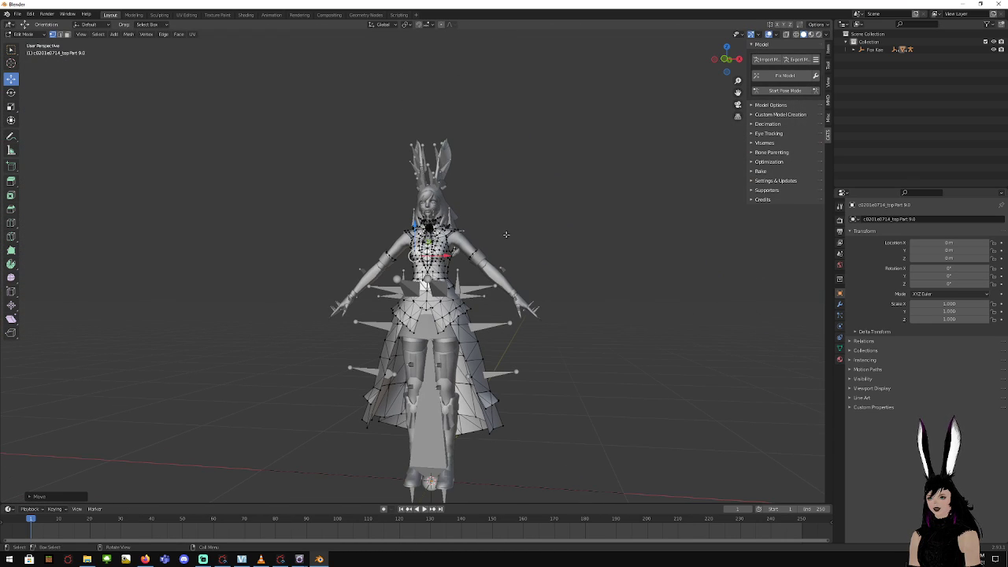
scroll(522, 245, up, 3)
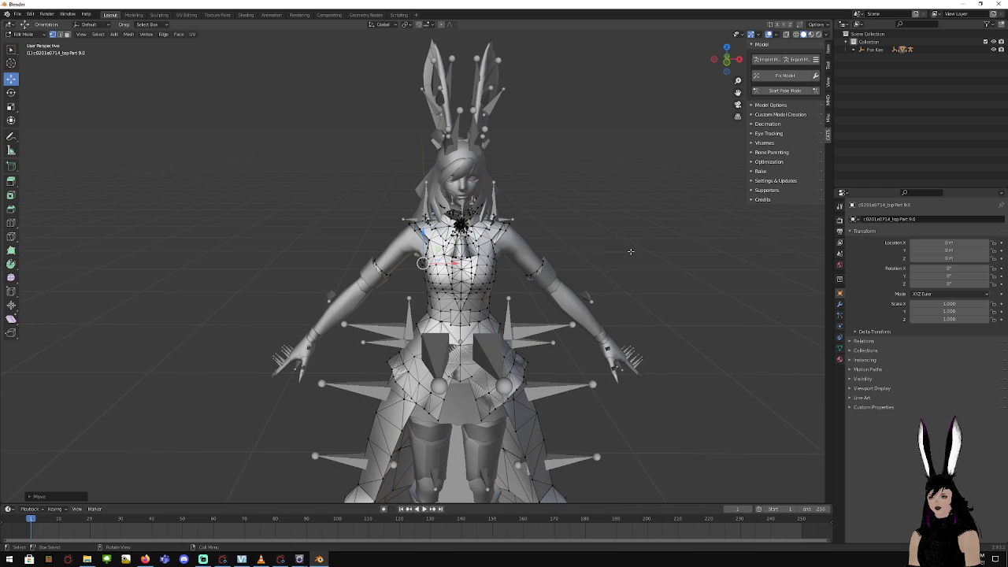
key(KP_3)
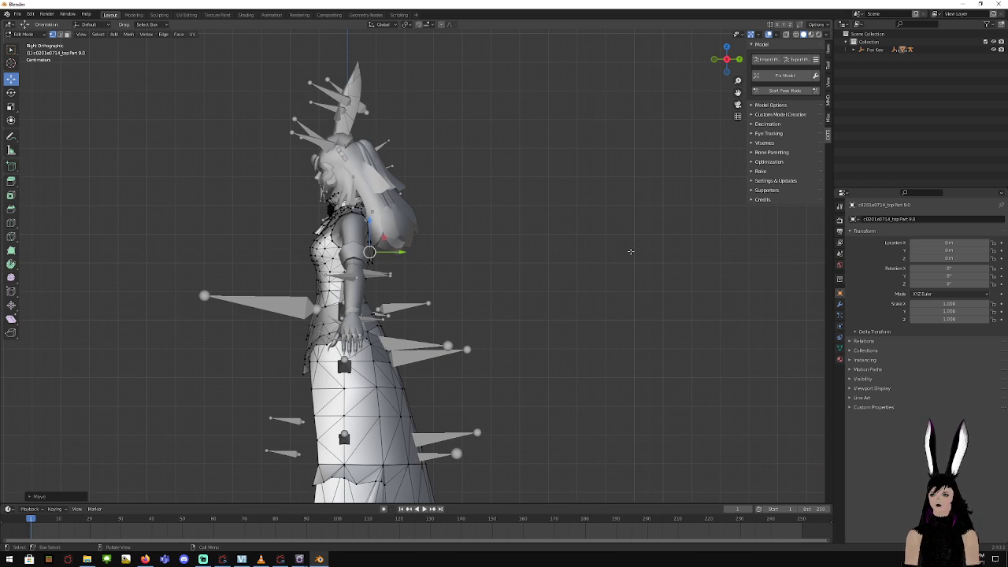
scroll(622, 248, down, 2)
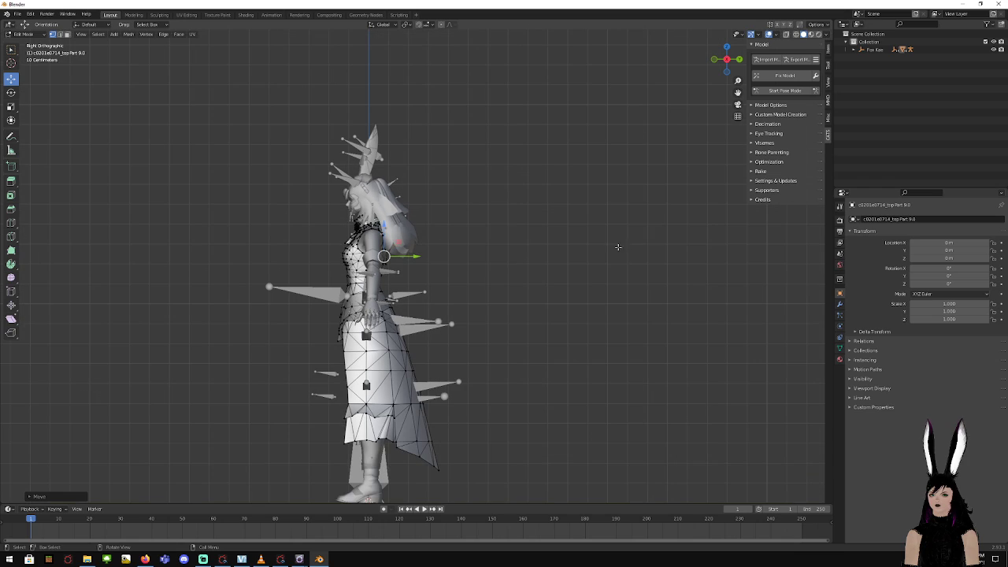
Show the character from the front, return the top mesh to Object Mode and deselect everything
click(714, 62)
scroll(588, 236, up, 2)
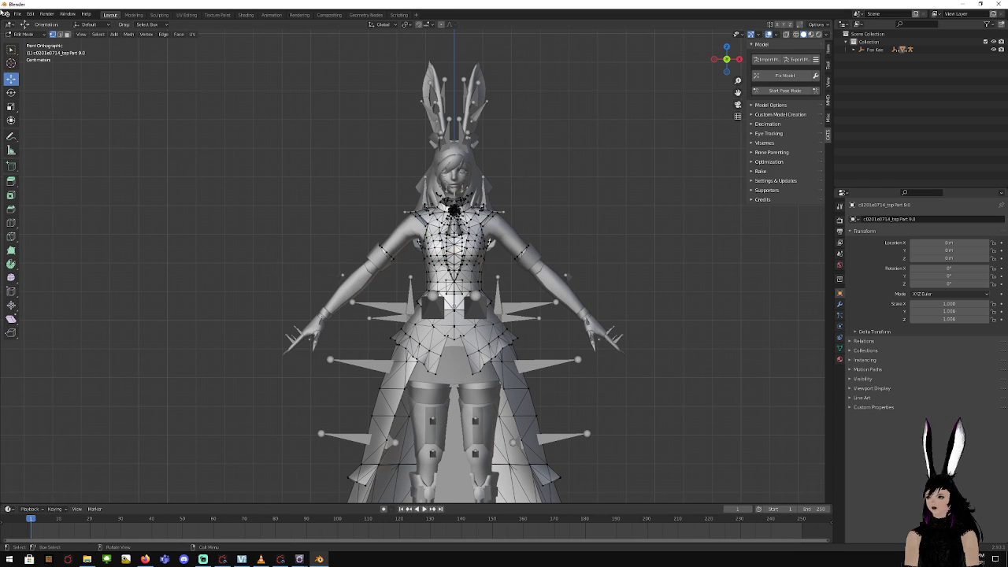
click(33, 33)
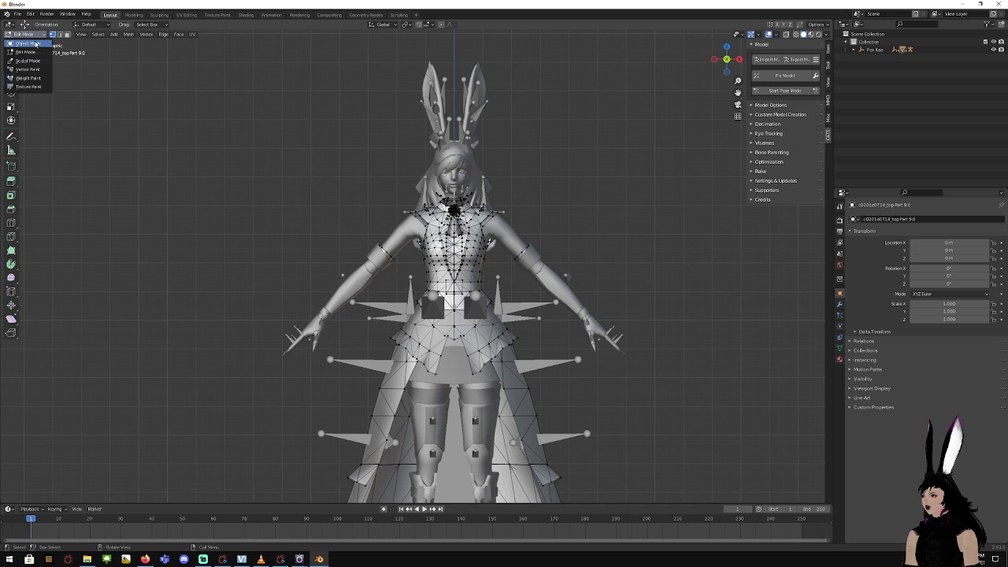
click(30, 43)
click(609, 242)
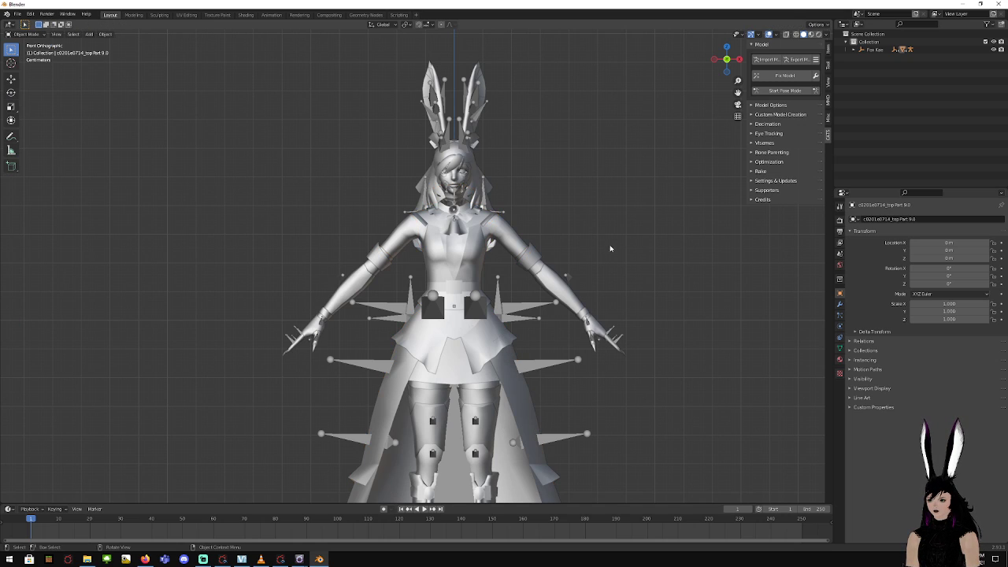
Delete all the empty Group objects parented beside the n_root armature, from c0101e0714_sho Group 12 down through Group 7
scroll(566, 319, down, 3)
scroll(566, 319, up, 5)
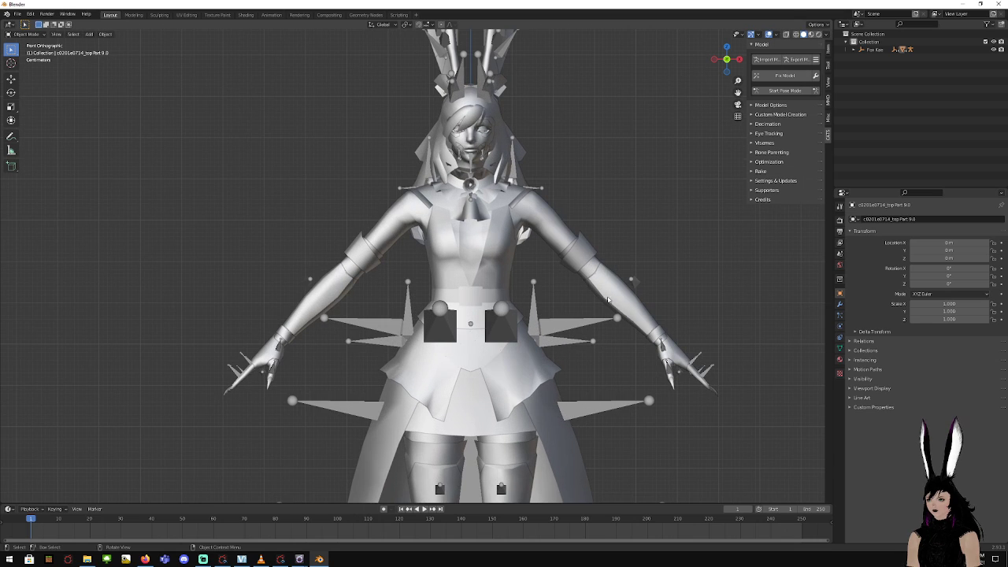
drag(738, 92, 819, 93)
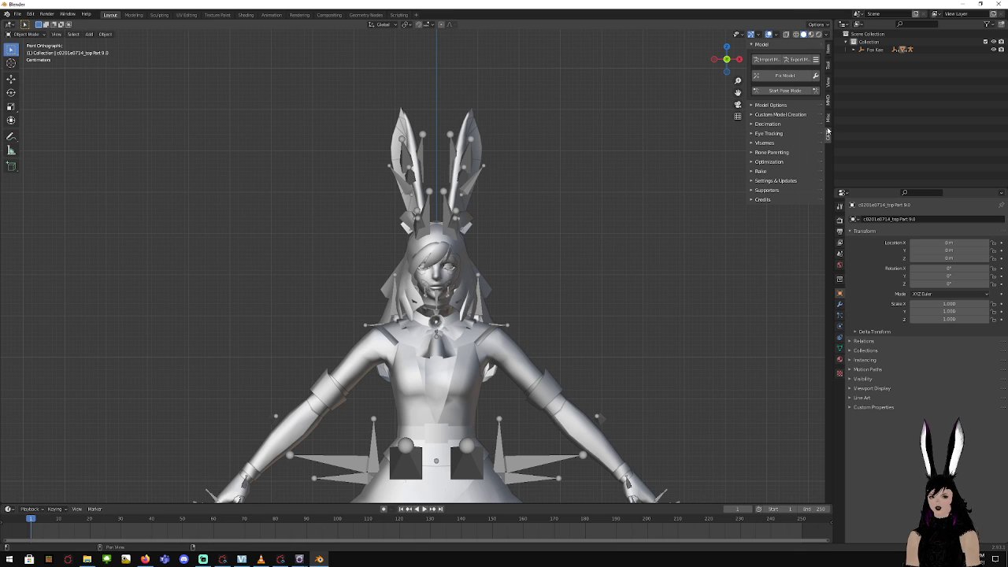
scroll(549, 252, up, 5)
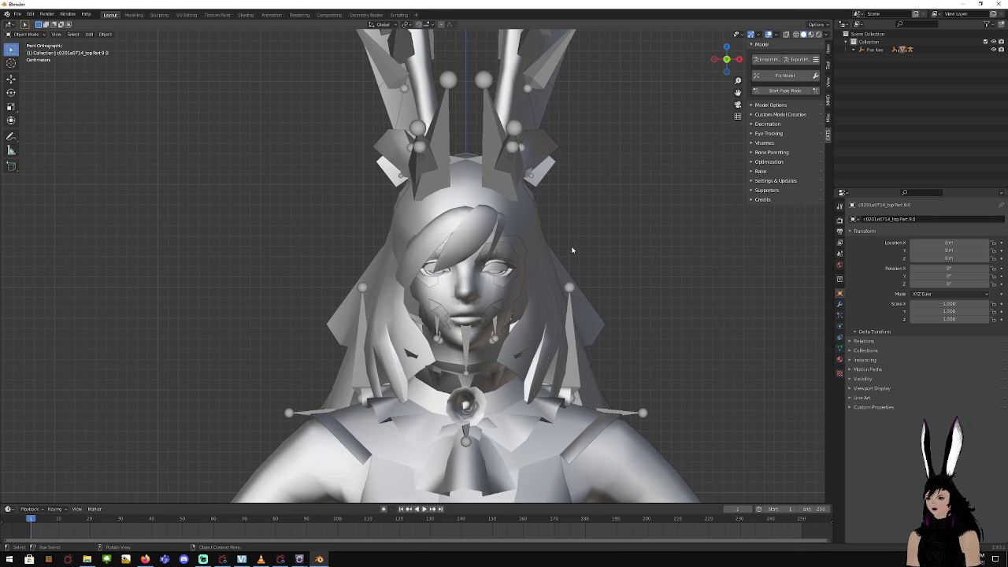
drag(738, 93, 698, 17)
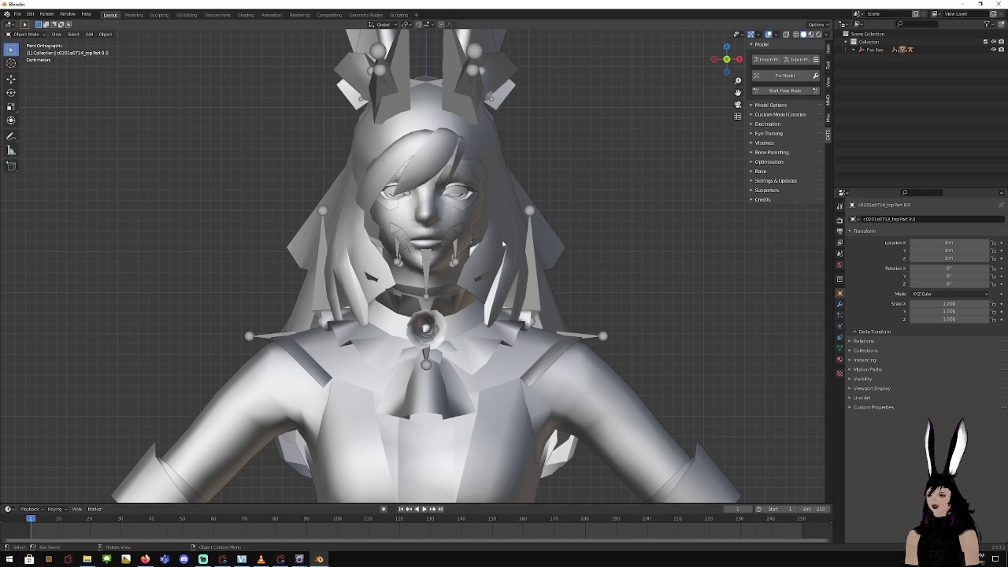
click(855, 51)
click(898, 57)
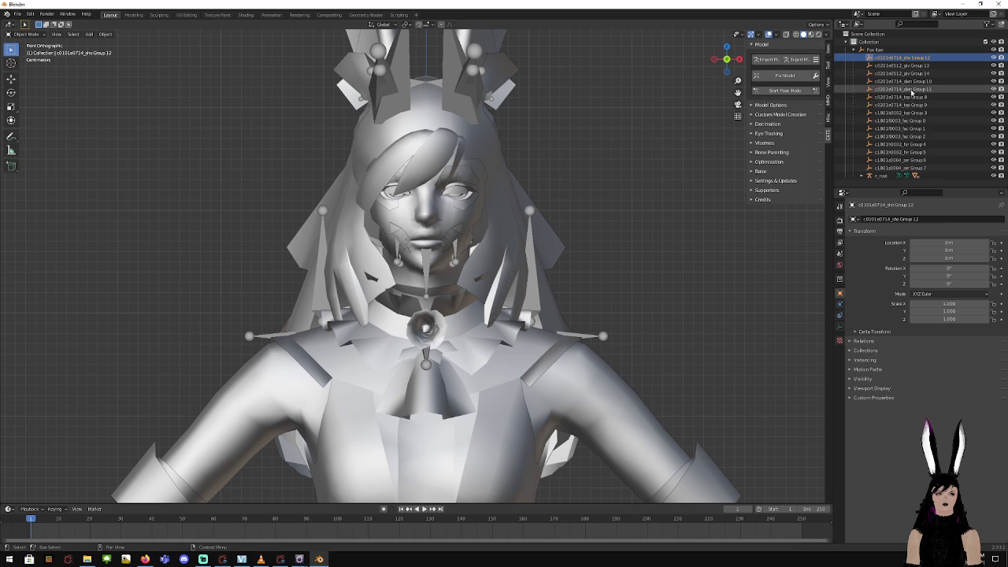
shift+click(923, 167)
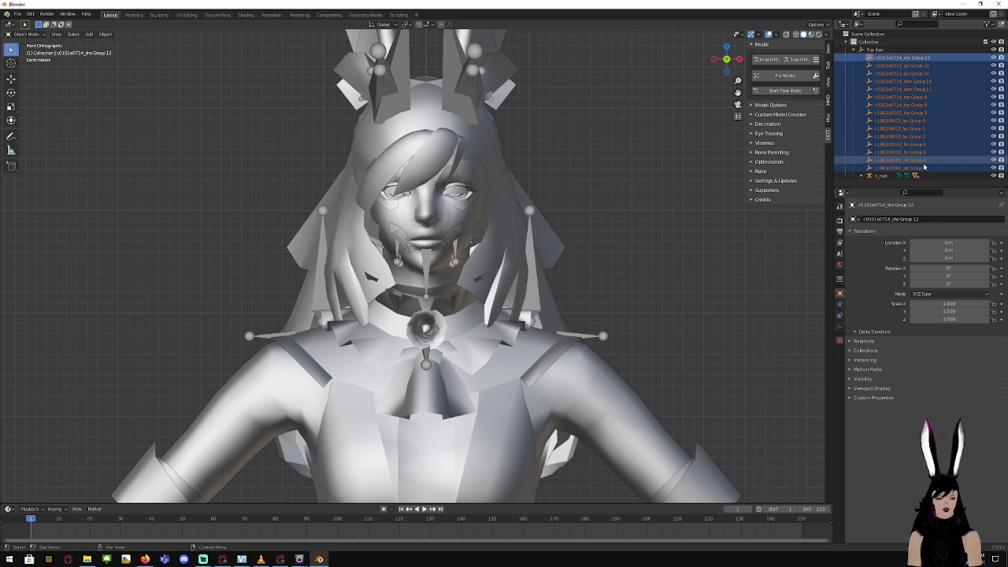
key(Delete)
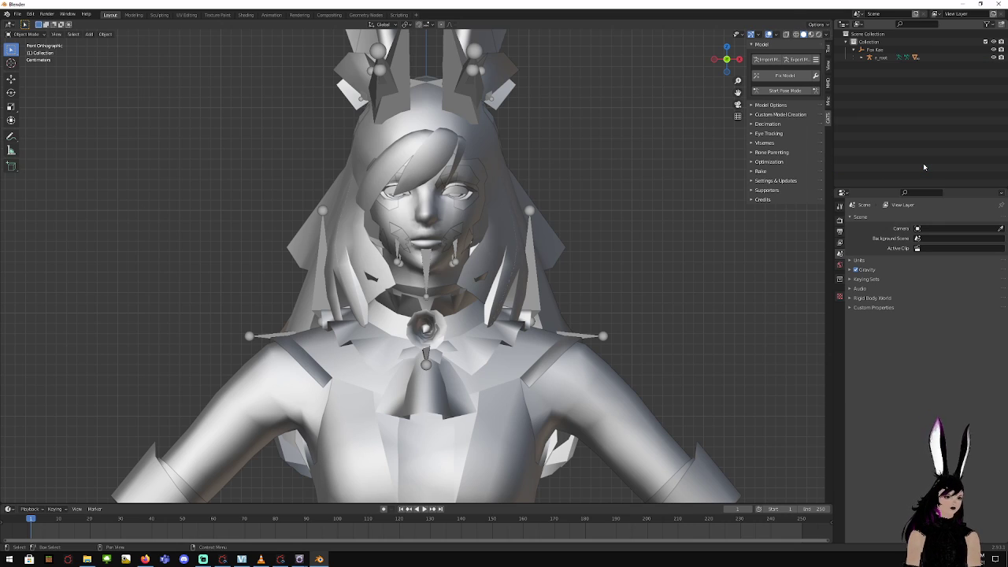
Select the n_root armature and expand its bone hierarchy through n_hara down to the child bones of j_kosi
click(862, 58)
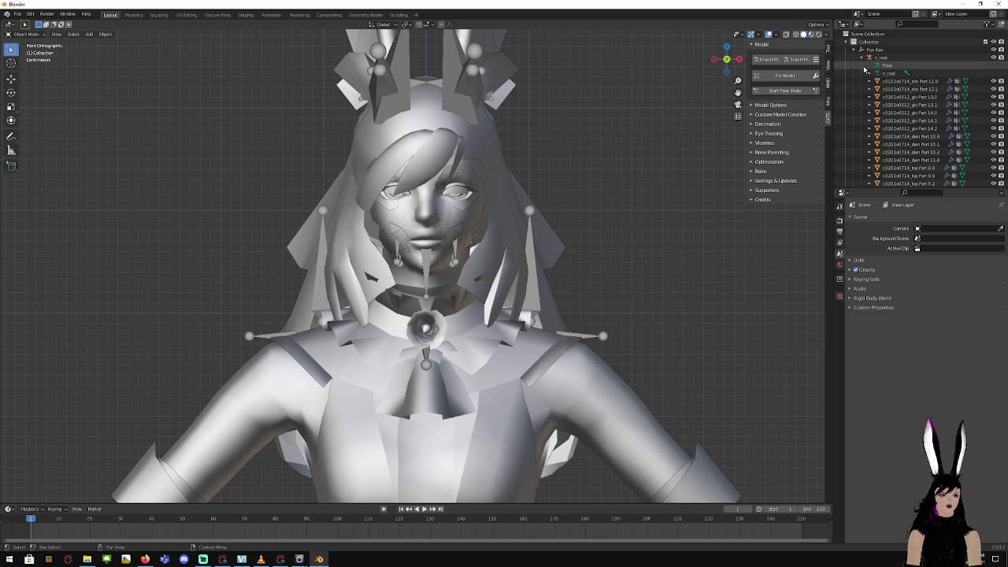
scroll(865, 89, down, 3)
scroll(865, 92, up, 3)
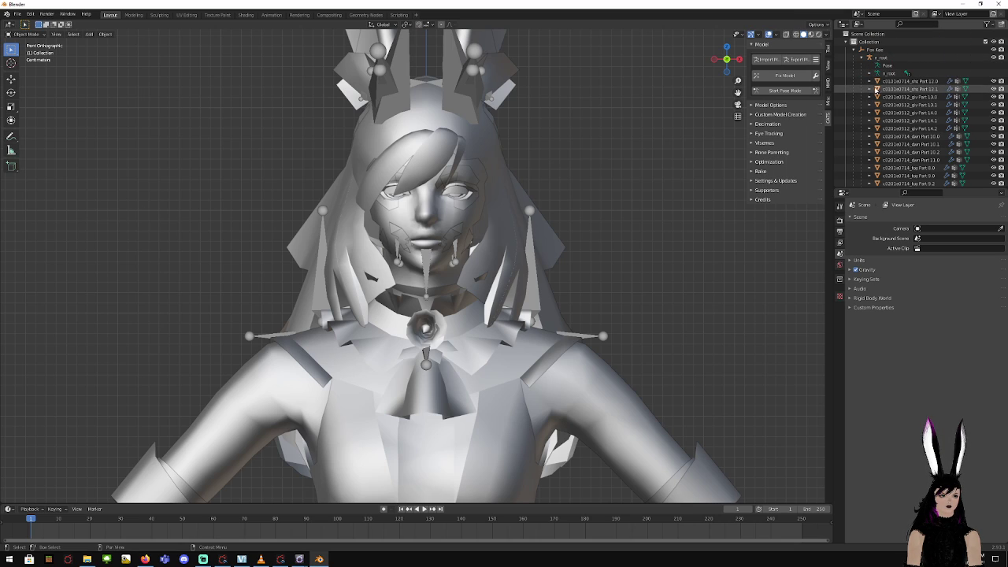
click(870, 73)
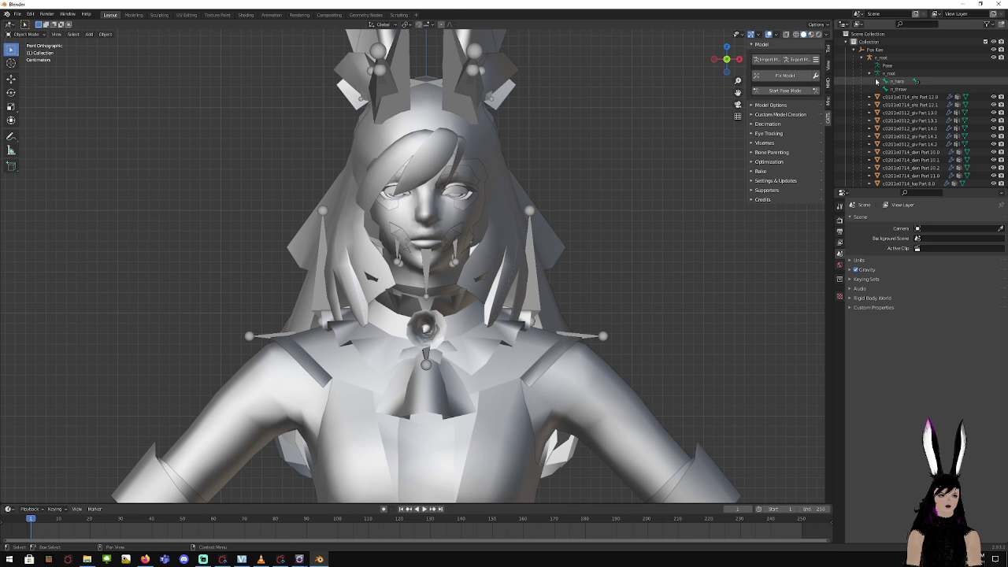
click(878, 81)
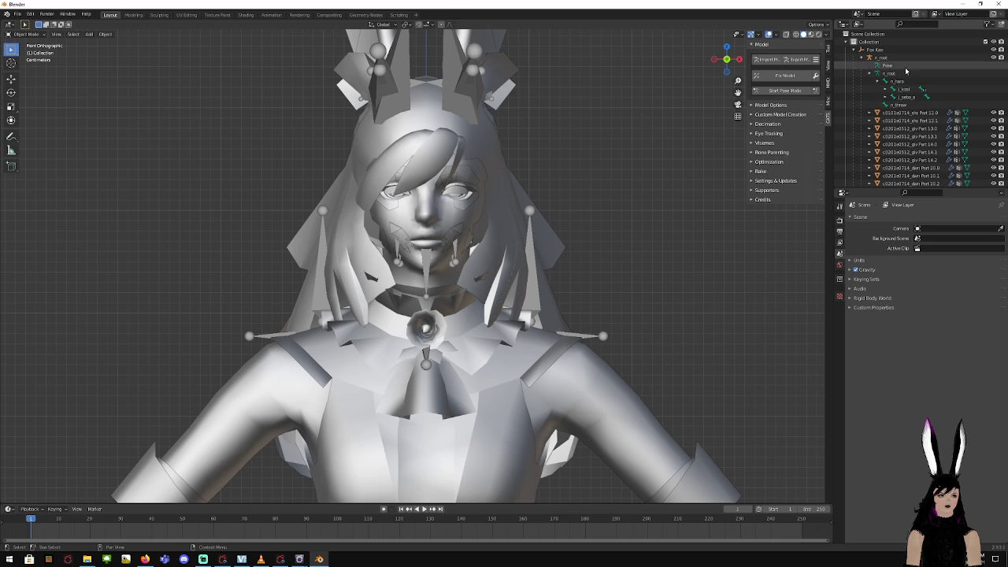
click(531, 212)
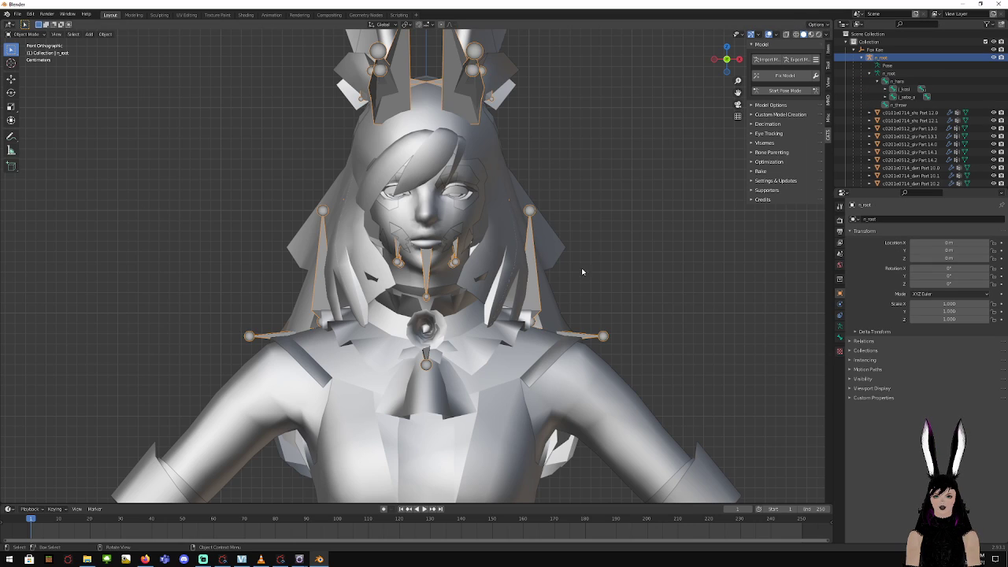
click(904, 89)
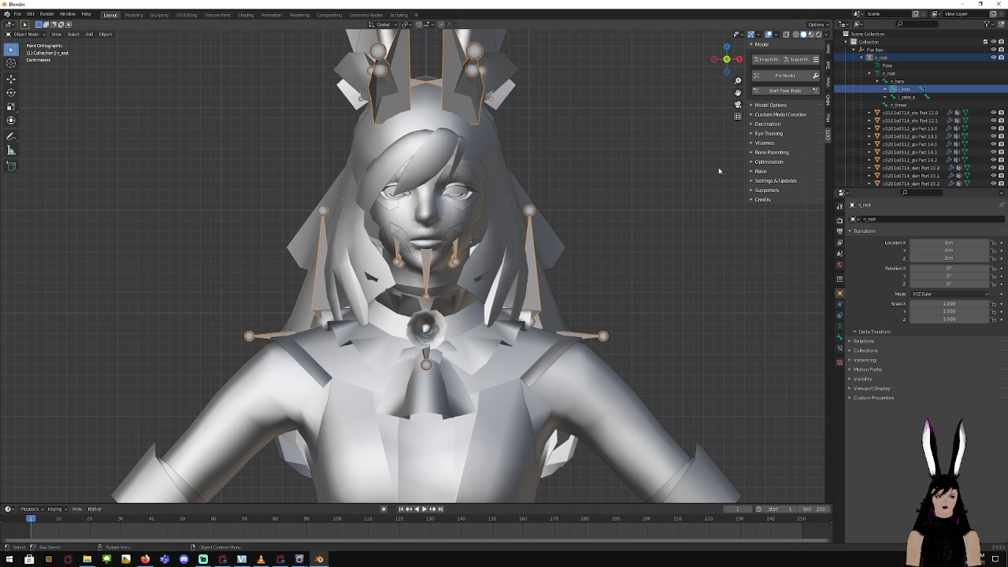
click(886, 89)
scroll(887, 98, down, 3)
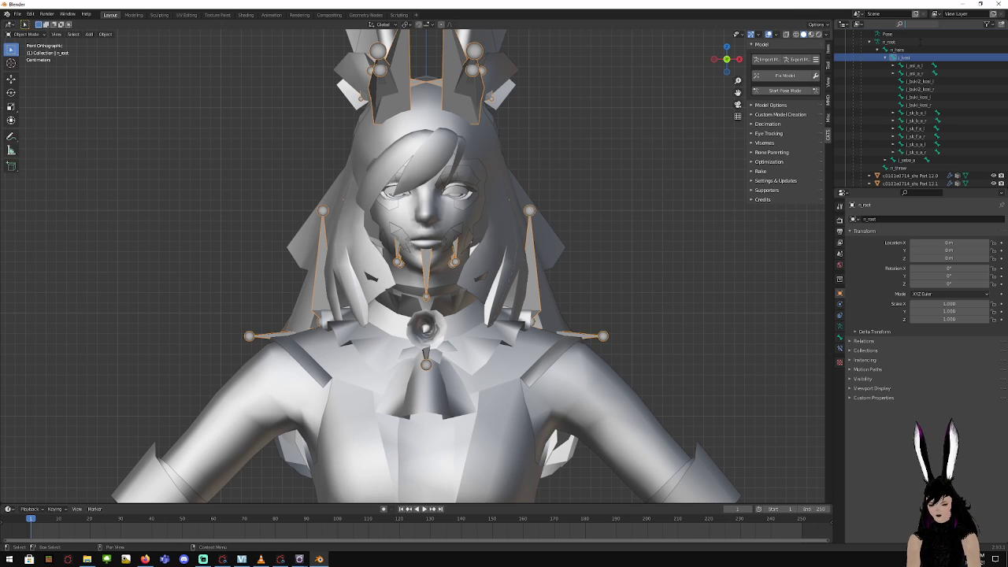
Filter the outliner for "mab" and show the bone properties of j_f_dmab_l
text(mab)
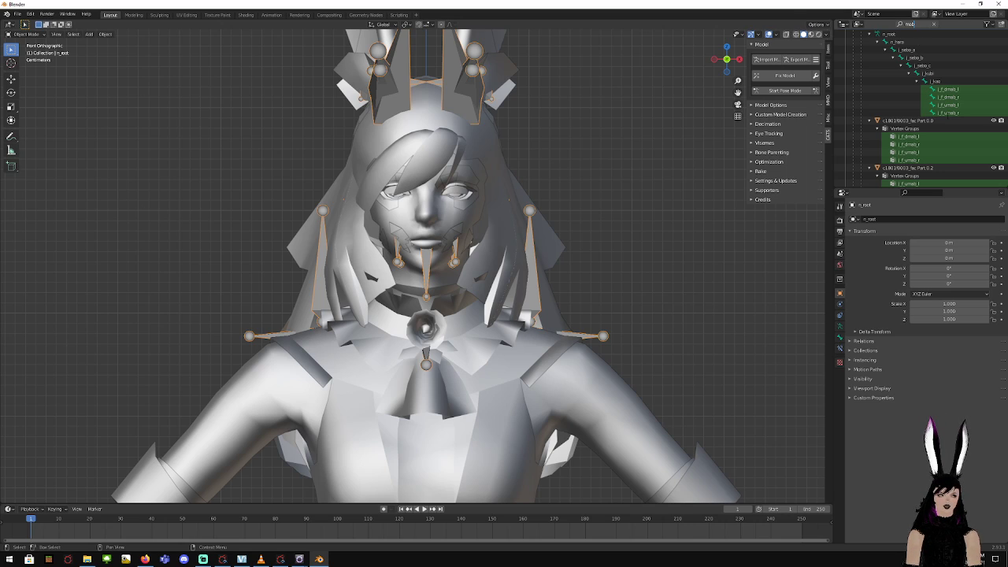
click(950, 91)
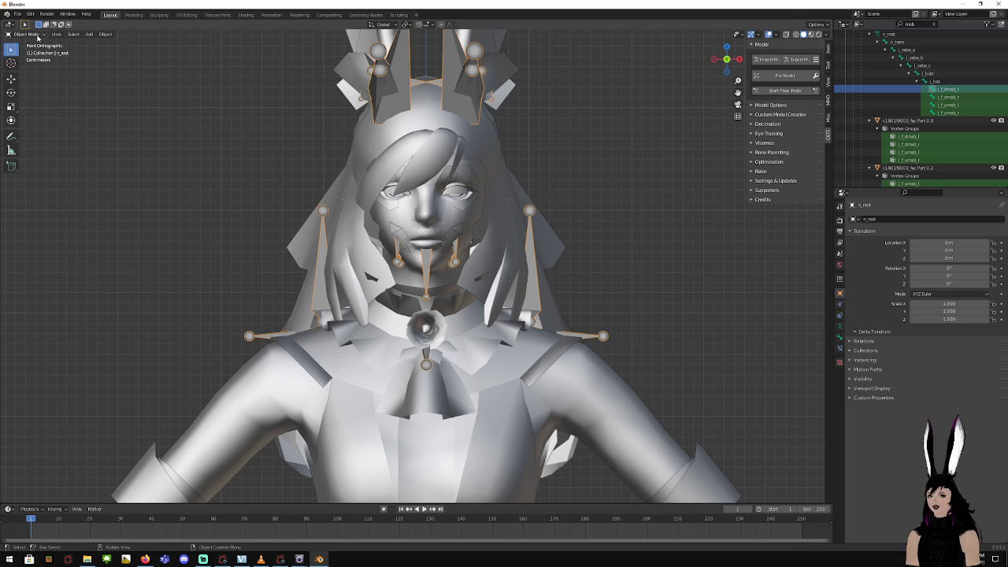
click(838, 341)
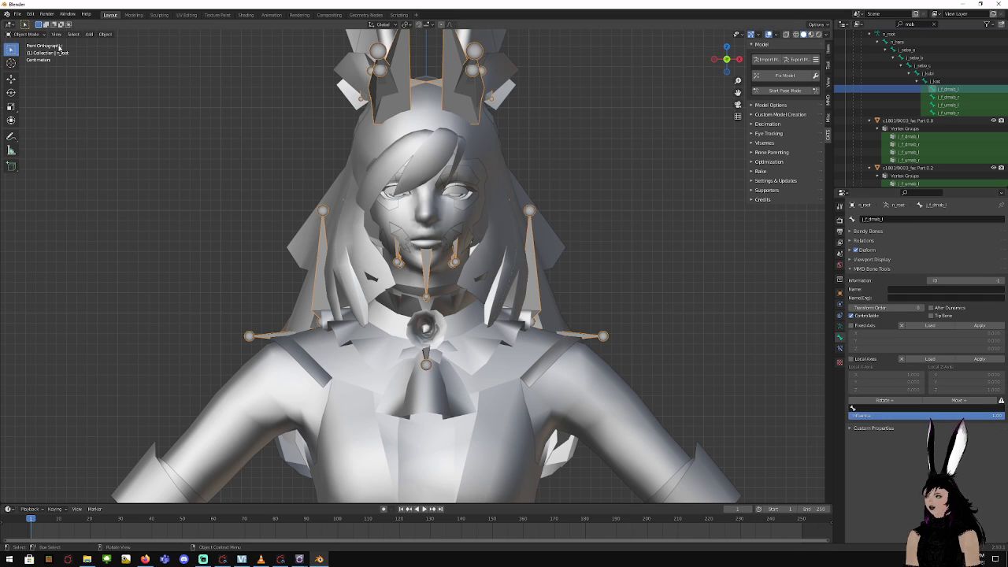
Enter Pose Mode on the armature and select the upper eyelid bone j_f_umab_r
click(36, 35)
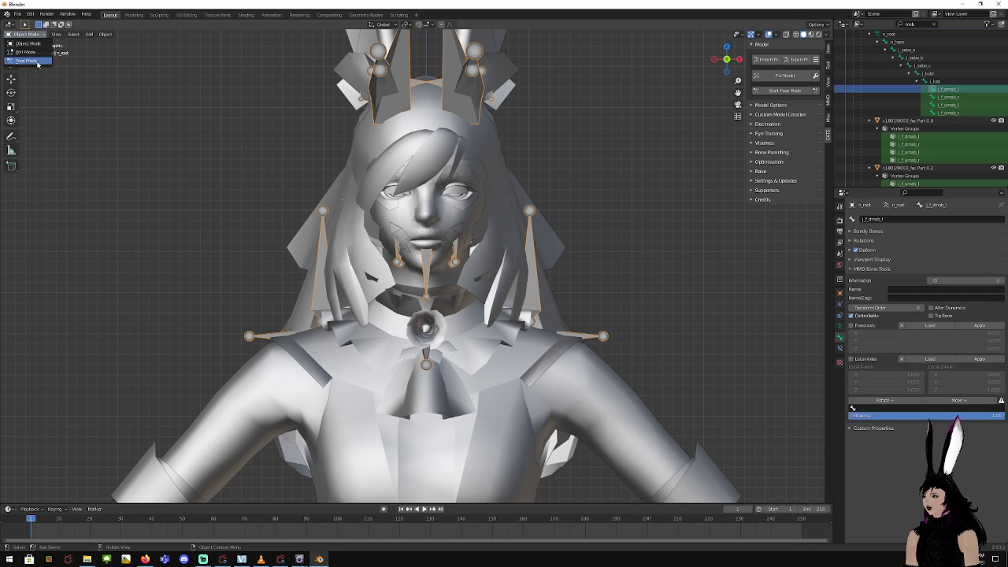
click(32, 60)
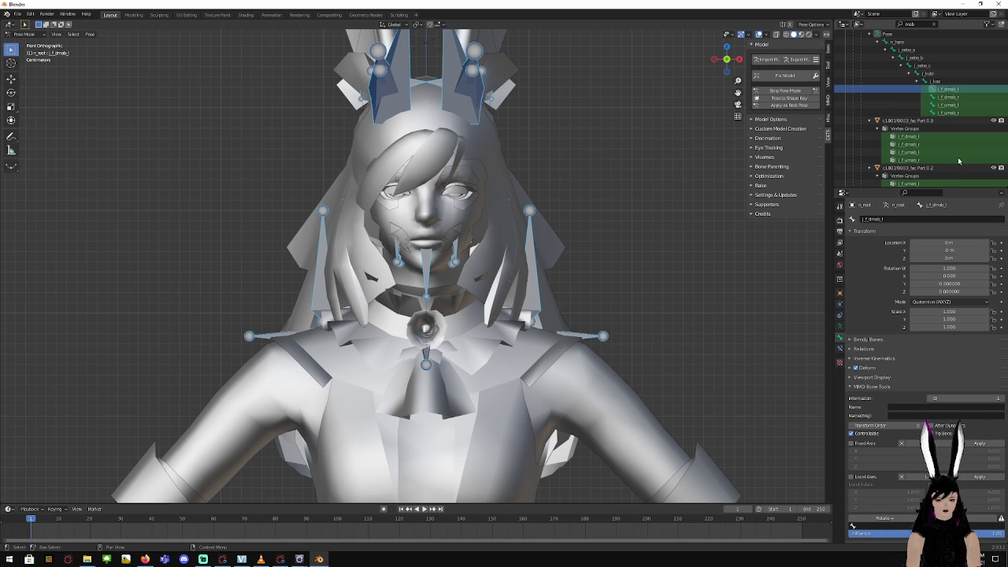
click(962, 112)
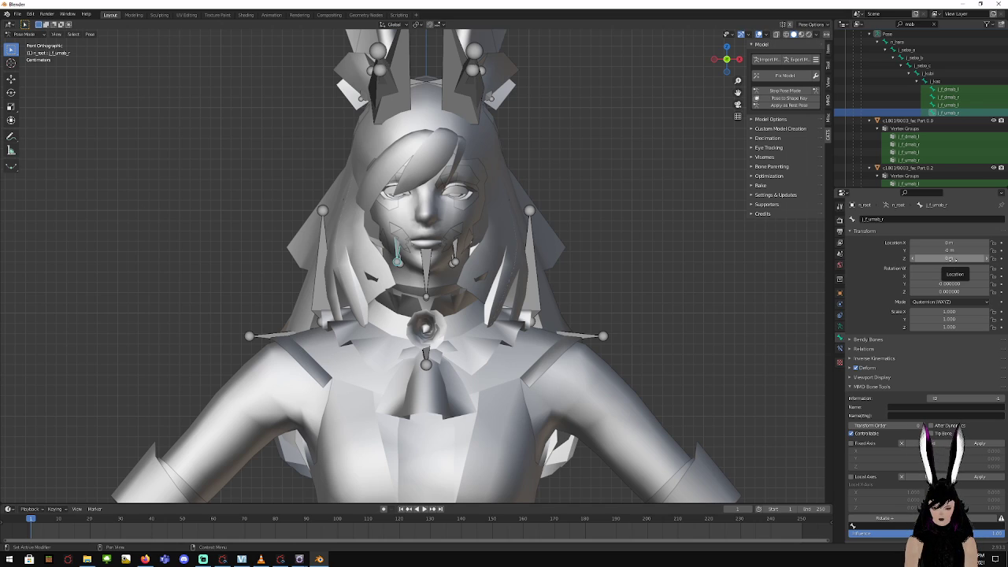
click(952, 258)
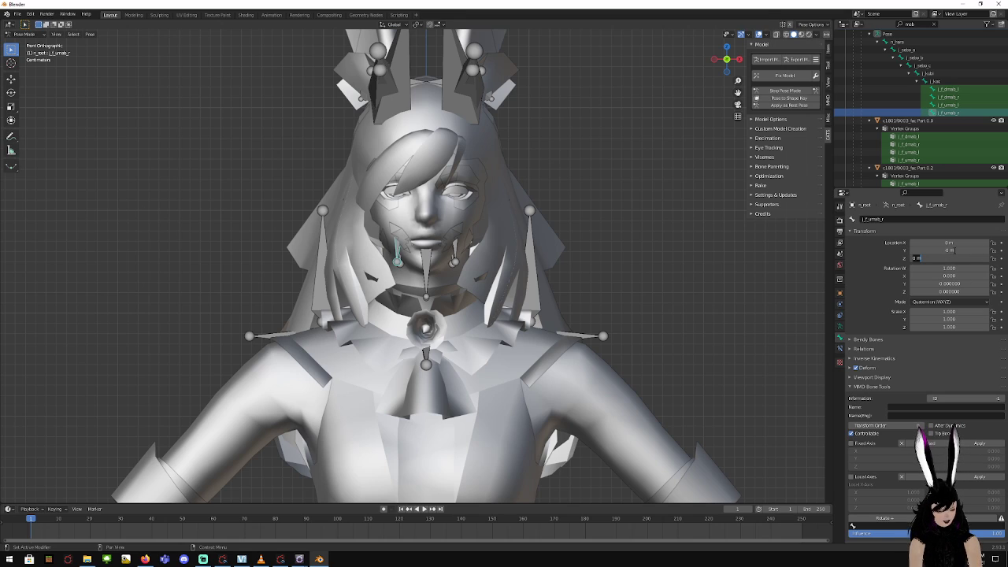
text(.27)
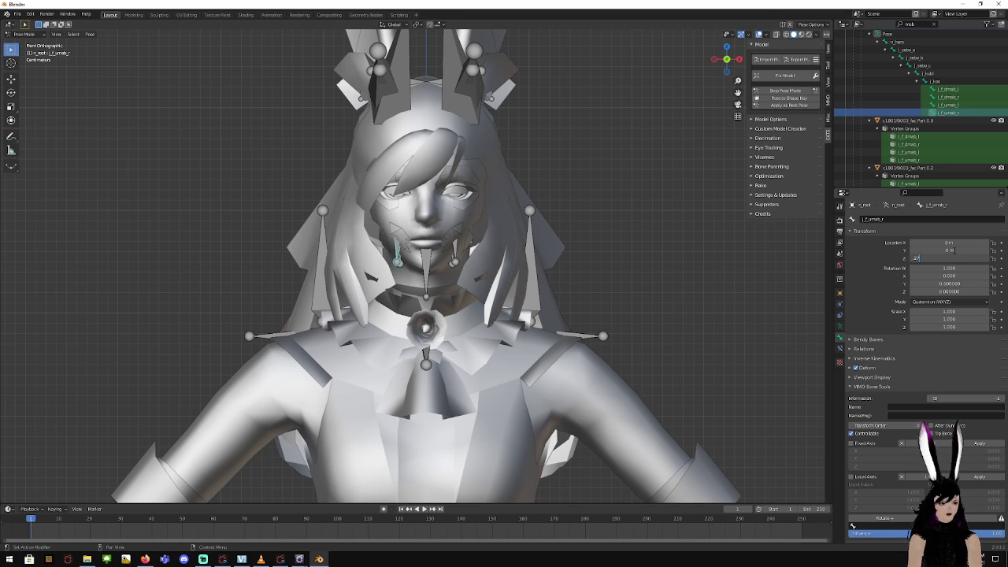
key(Return)
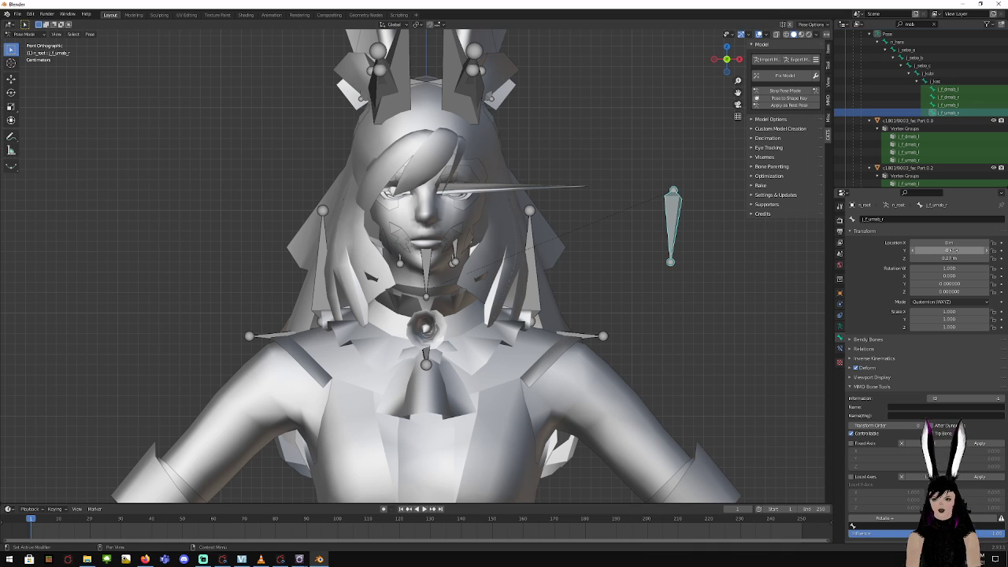
key(ctrl+z)
Set the Z rotation of the upper eyelid bone j_f_umab_r to 0.27
click(957, 292)
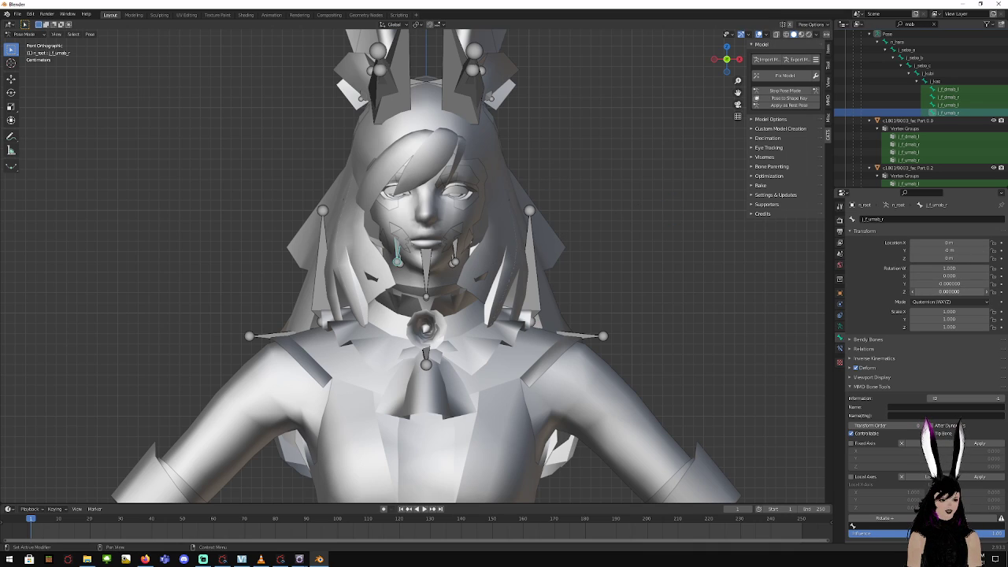
text(.27)
key(Return)
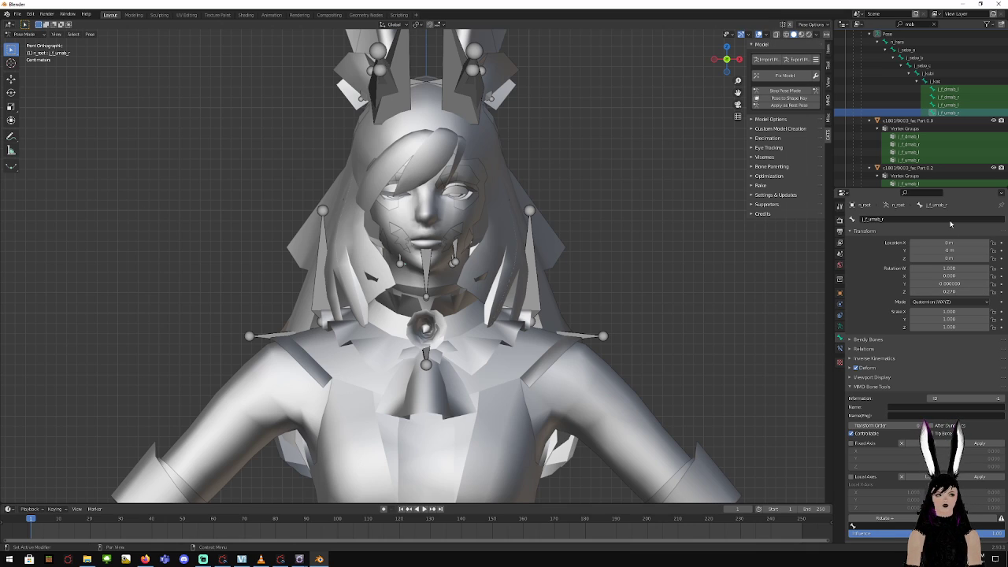
Select the lower eyelid bone j_f_dmab_r and set its Z rotation to -0.18
click(962, 97)
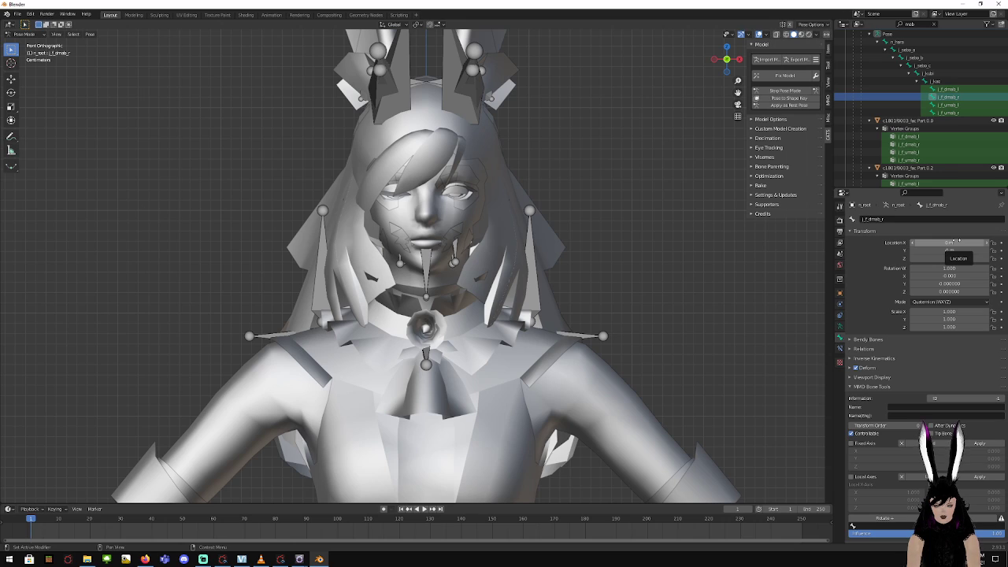
click(964, 292)
text(-0.)
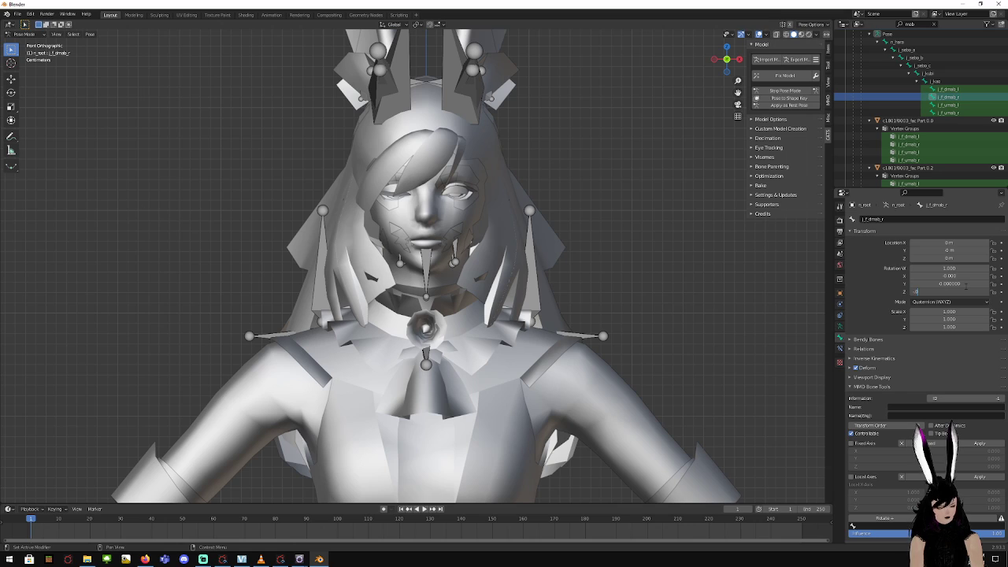
text(8)
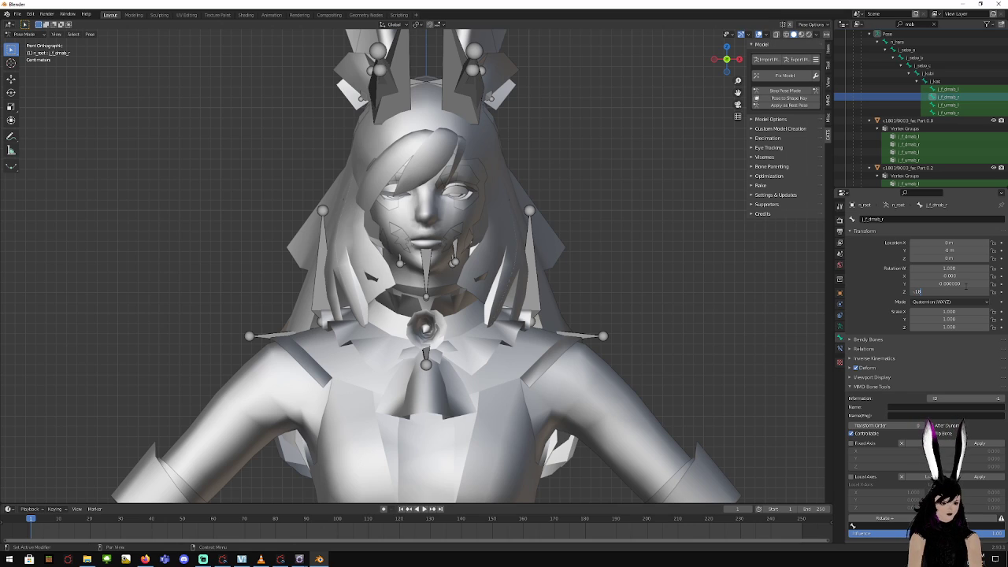
key(Return)
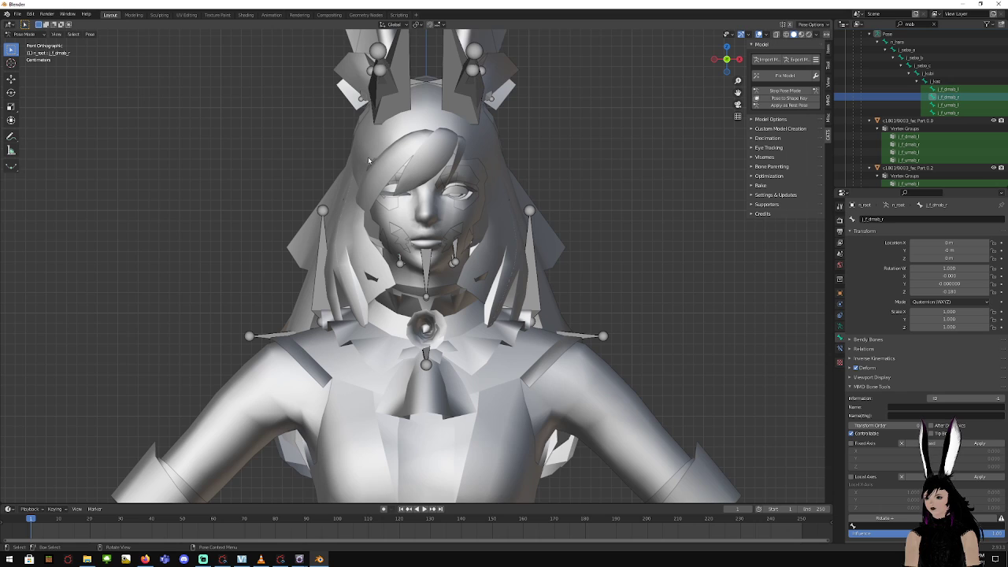
Examine the posed right eyelids on the face up close, and select the shoulder bone n_kataarmor_l
scroll(367, 156, up, 5)
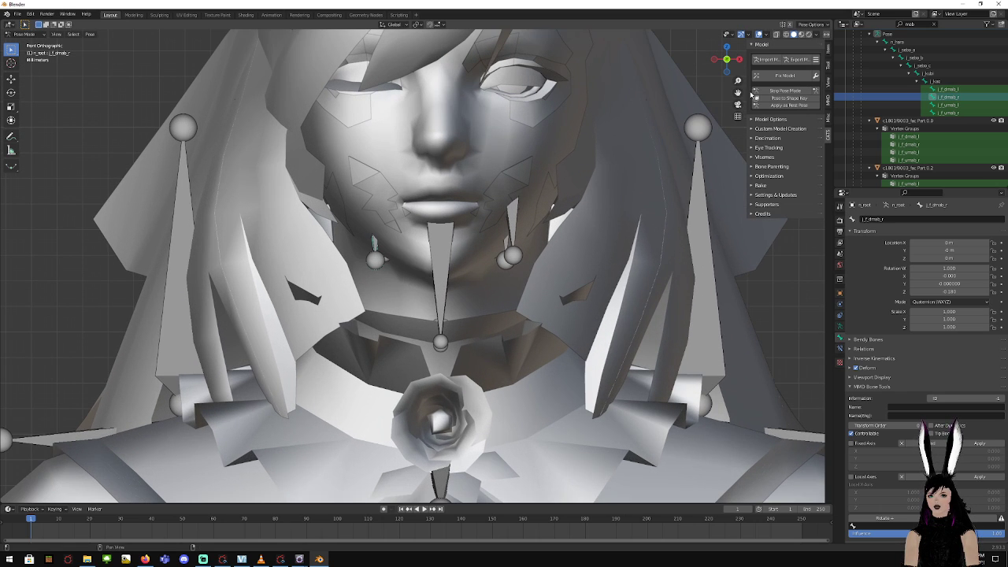
drag(738, 92, 735, 130)
scroll(528, 152, down, 2)
scroll(529, 177, down, 3)
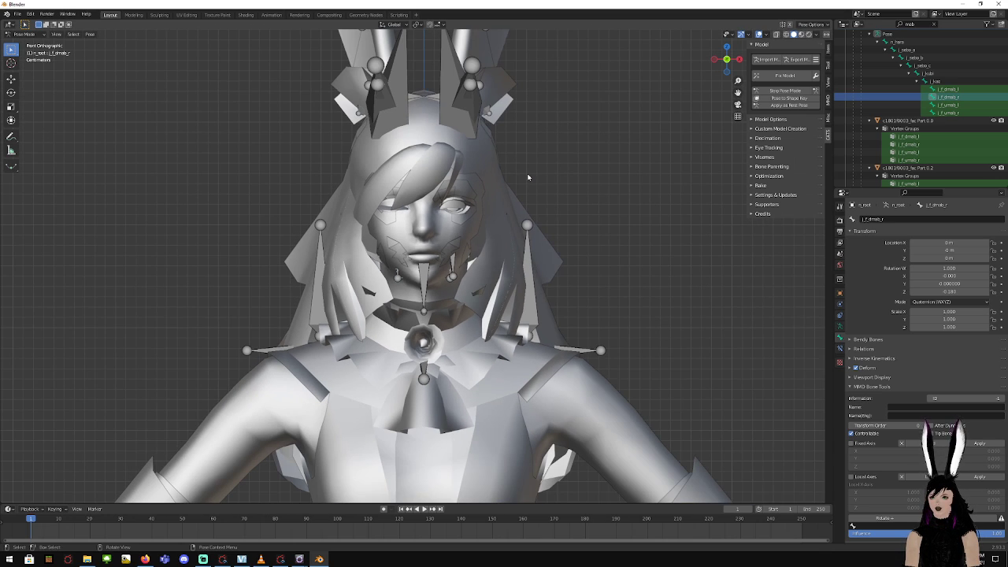
click(537, 315)
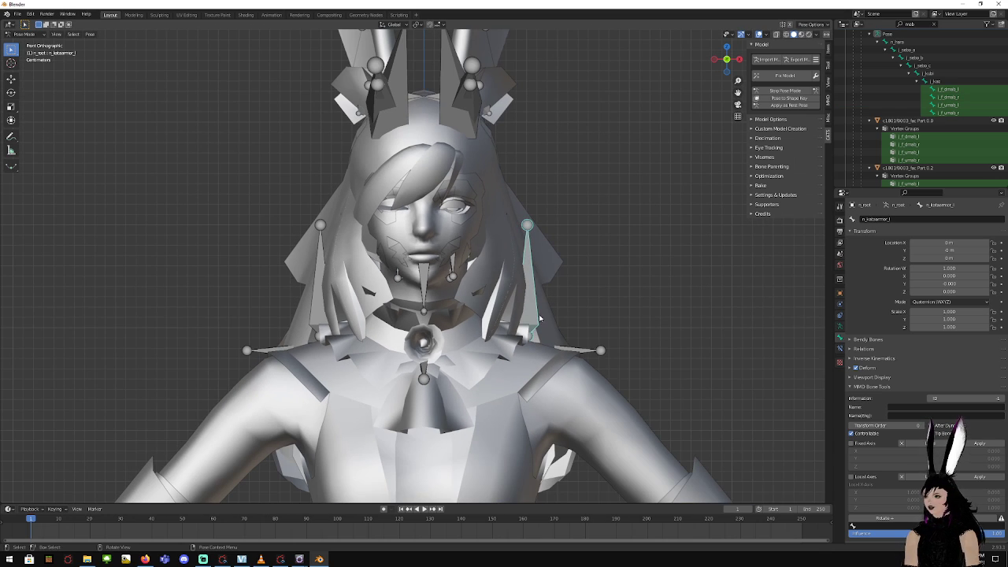
Switch the armature from Pose Mode to Object Mode and select the hair mesh Part 4.0
click(585, 403)
click(24, 33)
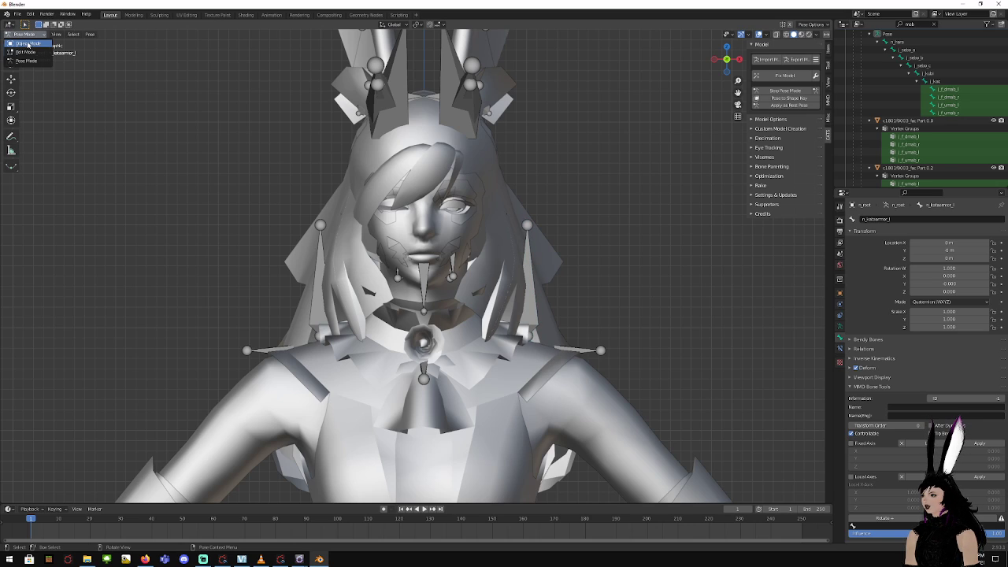
click(28, 43)
click(615, 405)
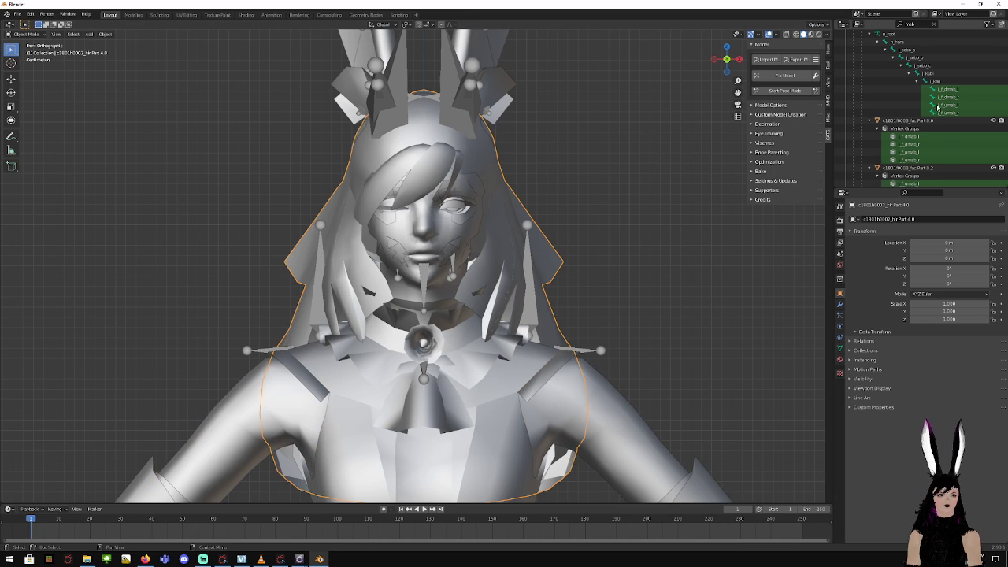
Check the filtered face meshes and their eyelid vertex groups, and clear the outliner's name filter
scroll(902, 141, up, 2)
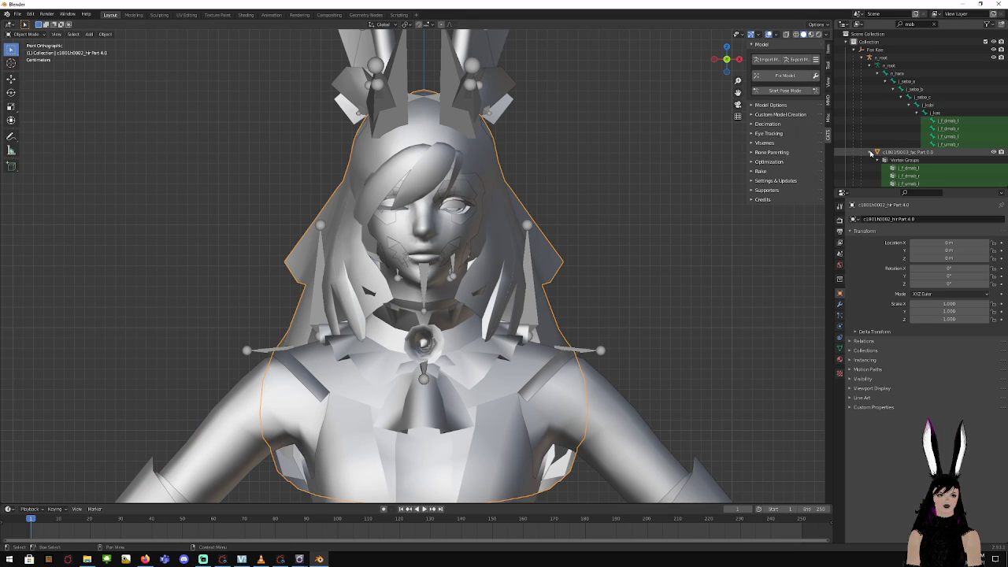
scroll(875, 156, down, 10)
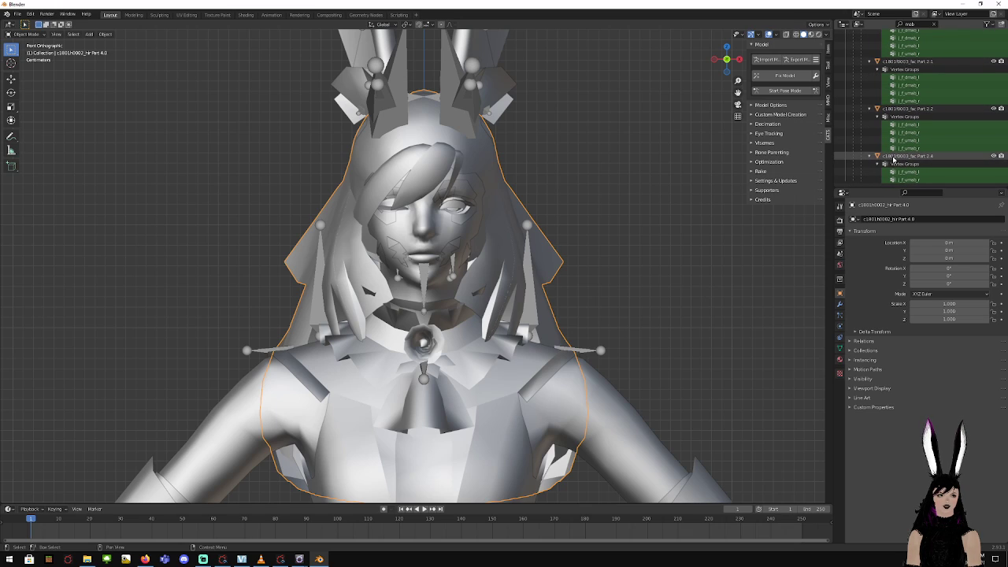
click(893, 157)
scroll(906, 156, up, 5)
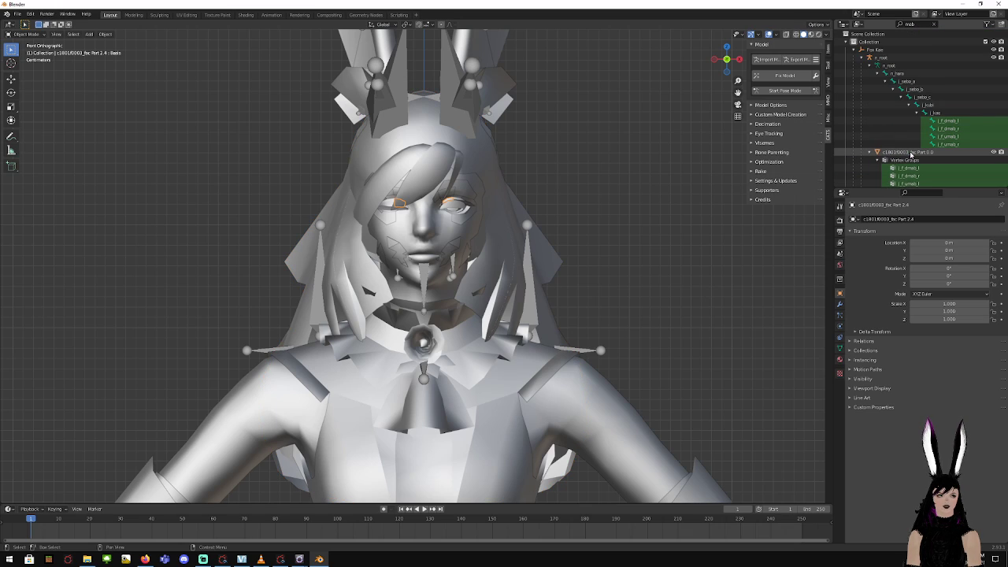
scroll(911, 154, down, 3)
scroll(910, 151, up, 3)
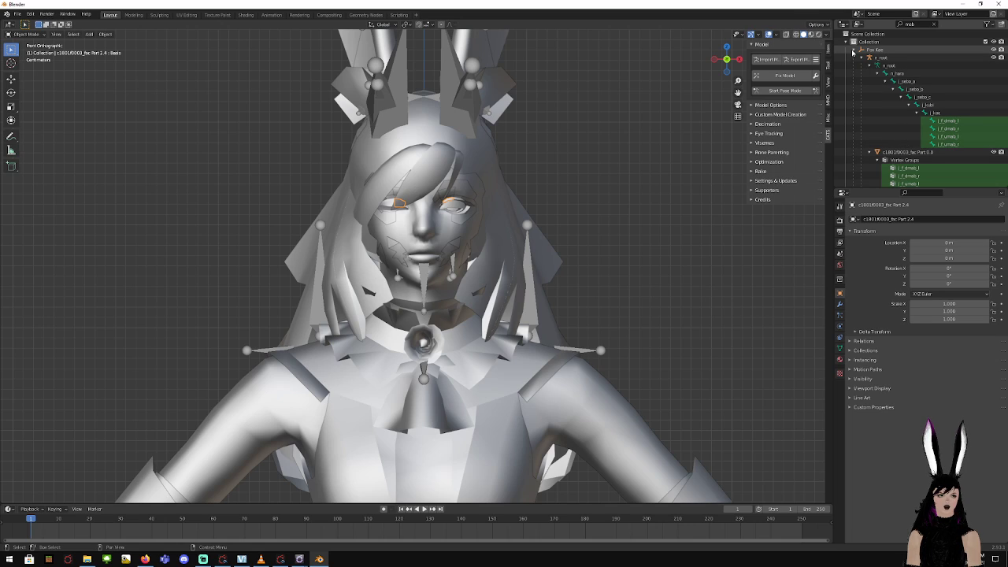
scroll(937, 126, down, 3)
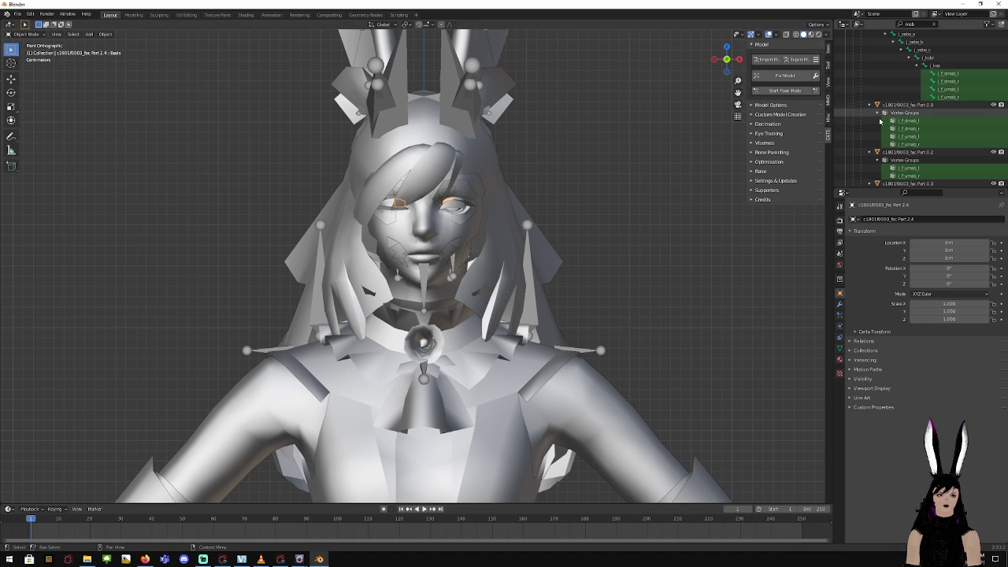
scroll(893, 137, down, 8)
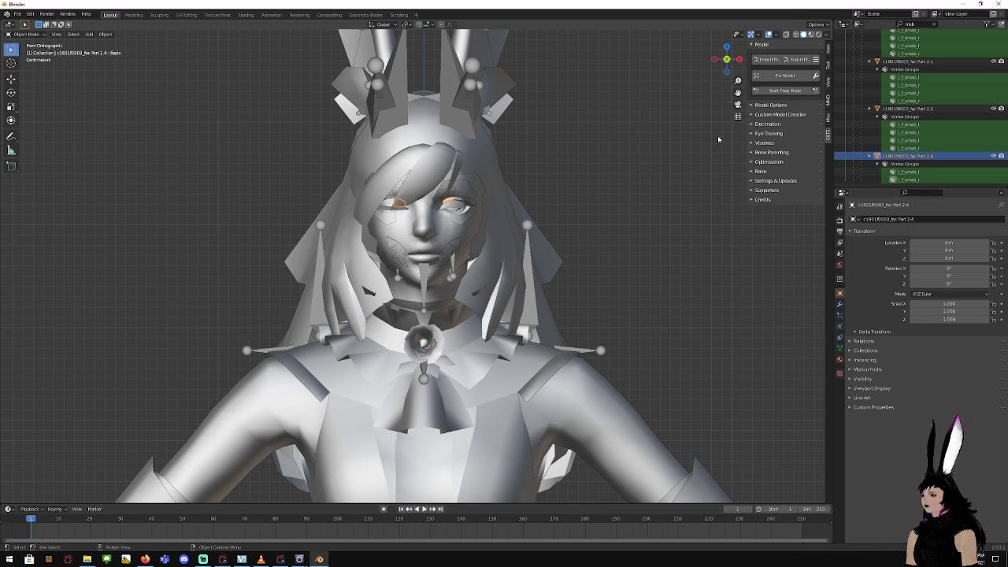
click(935, 26)
Try to join the meshes from face Part 0.2 through Part 7.1 into one object, and undo the join
click(918, 62)
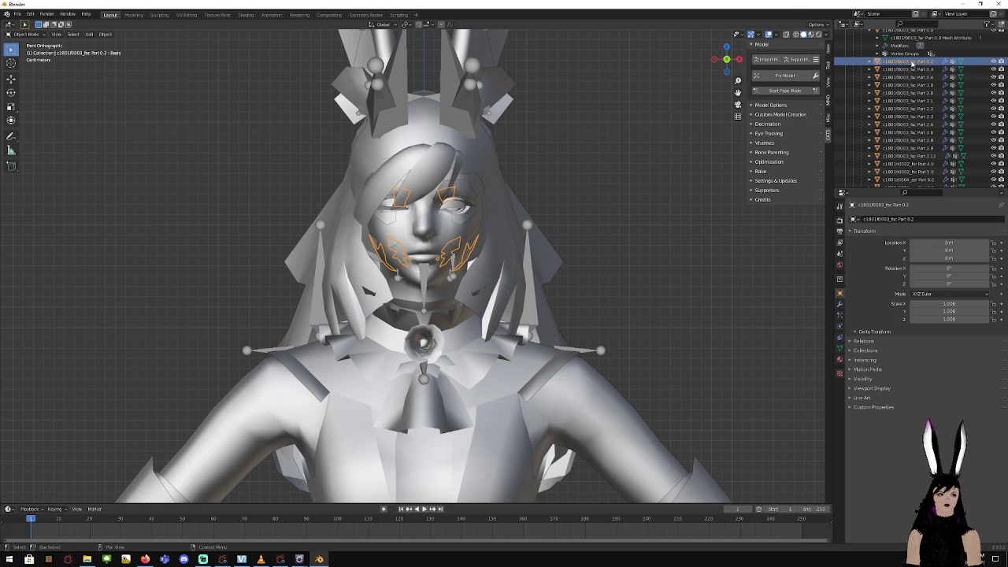
scroll(913, 67, down, 3)
shift+click(918, 181)
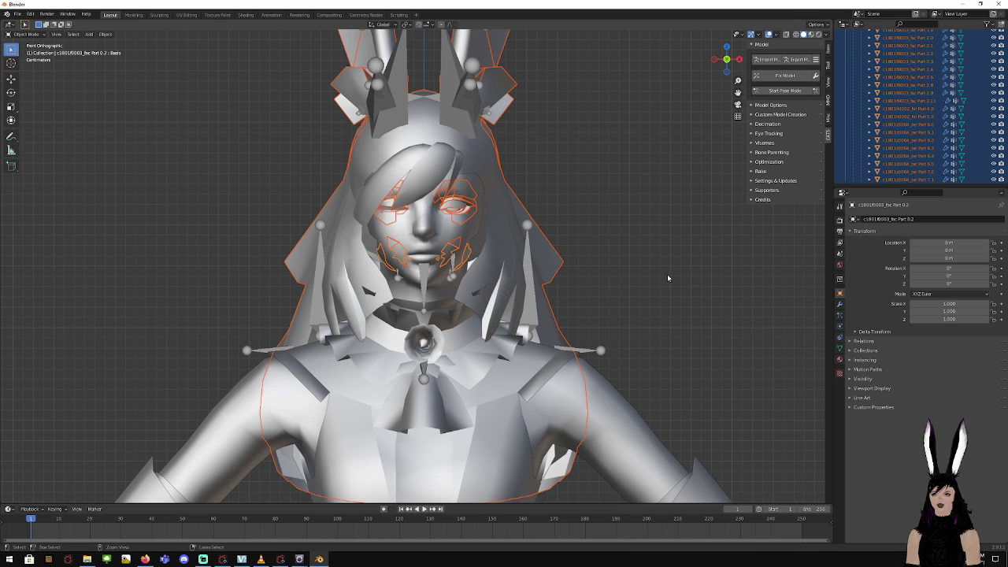
key(ctrl+j)
scroll(914, 138, up, 1)
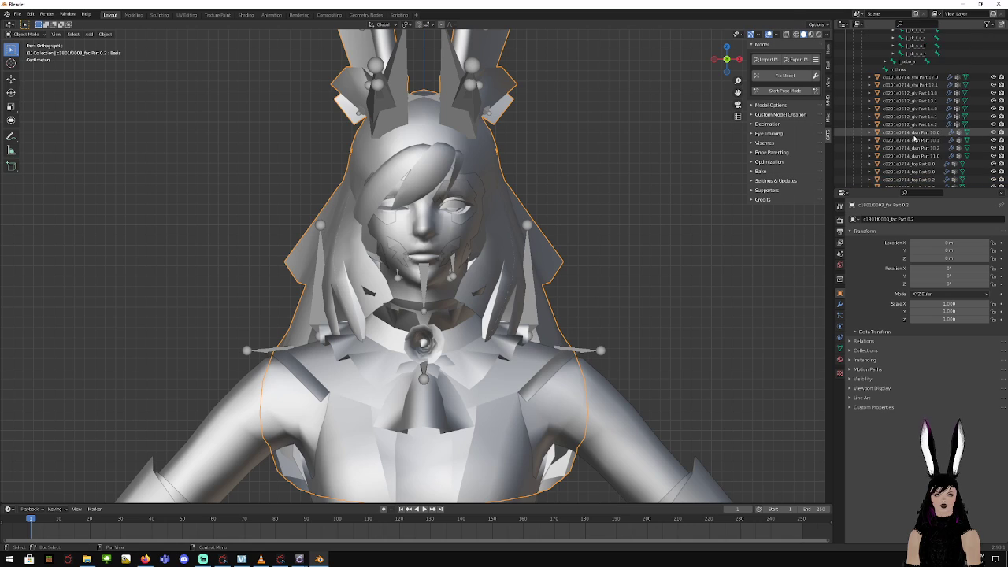
scroll(914, 138, up, 8)
scroll(913, 139, down, 10)
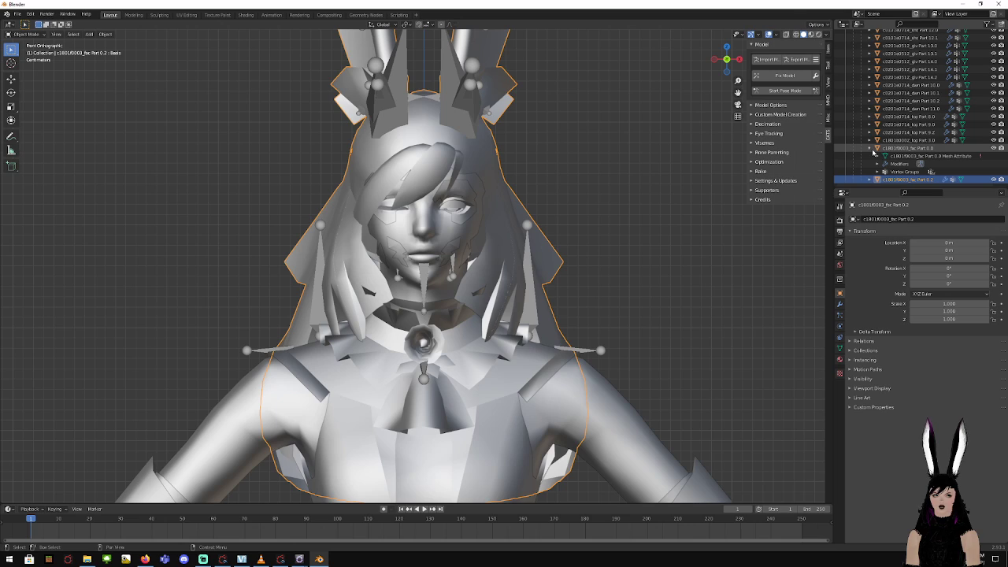
key(ctrl+z)
Select all the character's meshes with Part 7.1 as the active object and join them into one mesh
scroll(906, 176, down, 6)
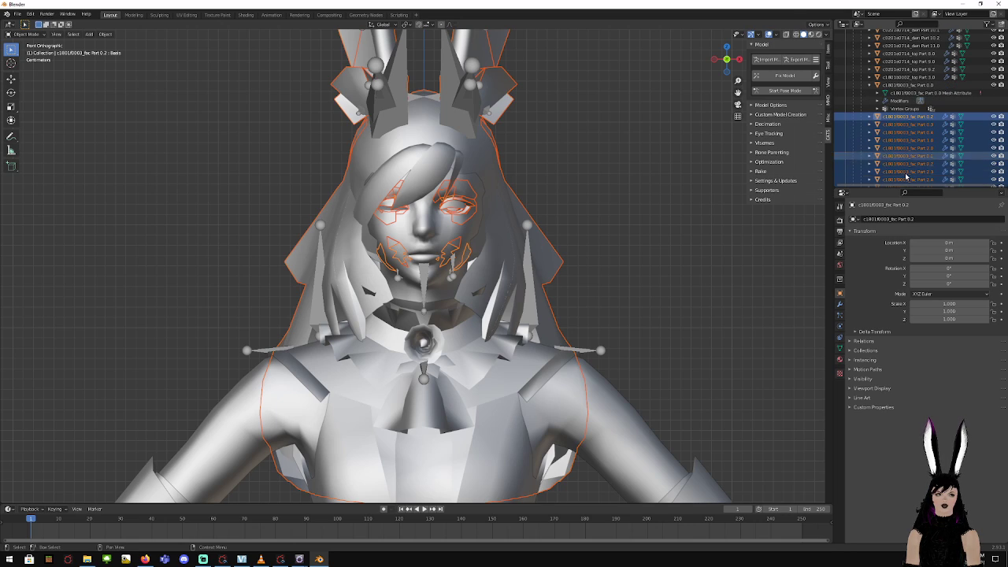
scroll(905, 158, up, 8)
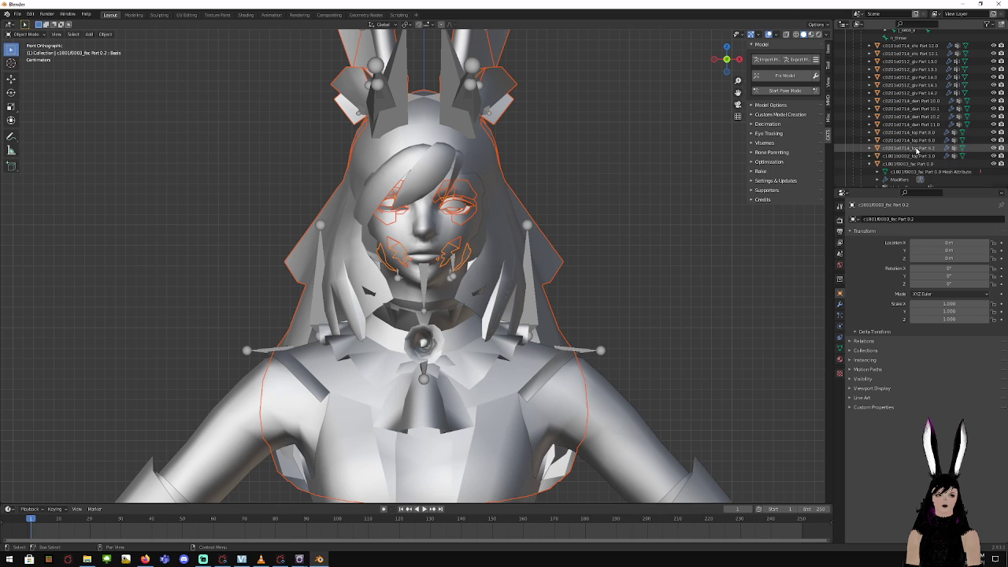
click(870, 133)
scroll(906, 166, down, 6)
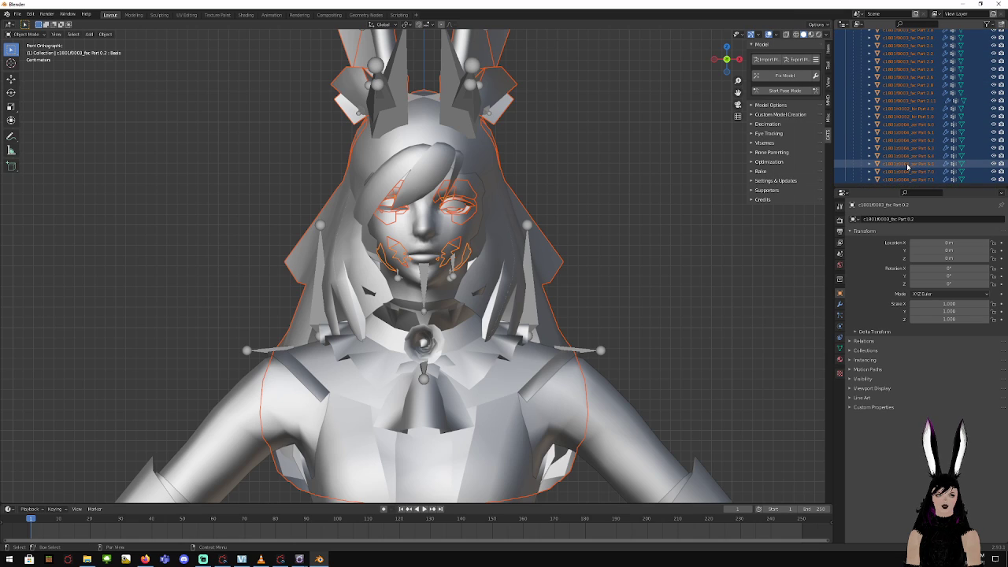
click(910, 180)
scroll(911, 169, up, 5)
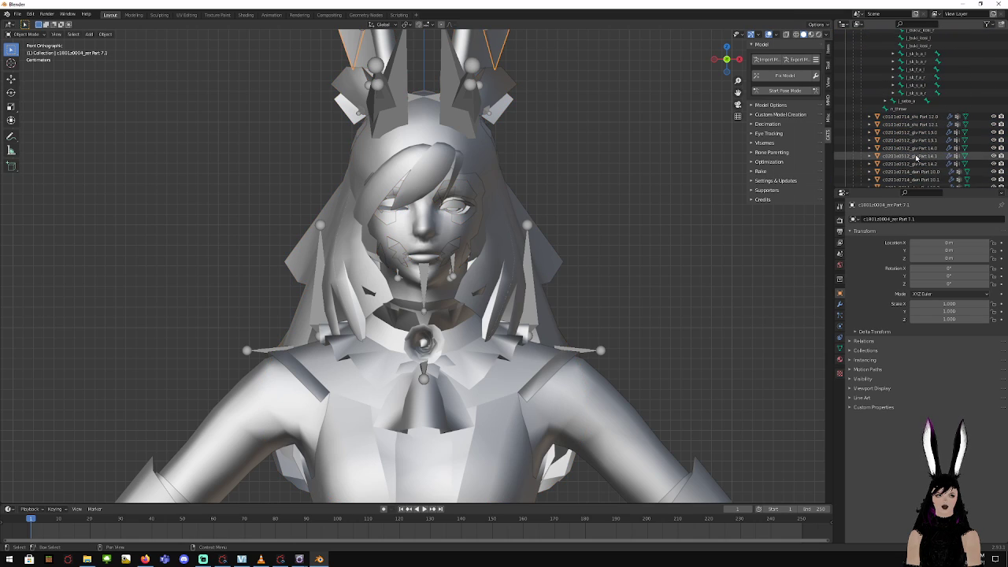
shift+click(912, 117)
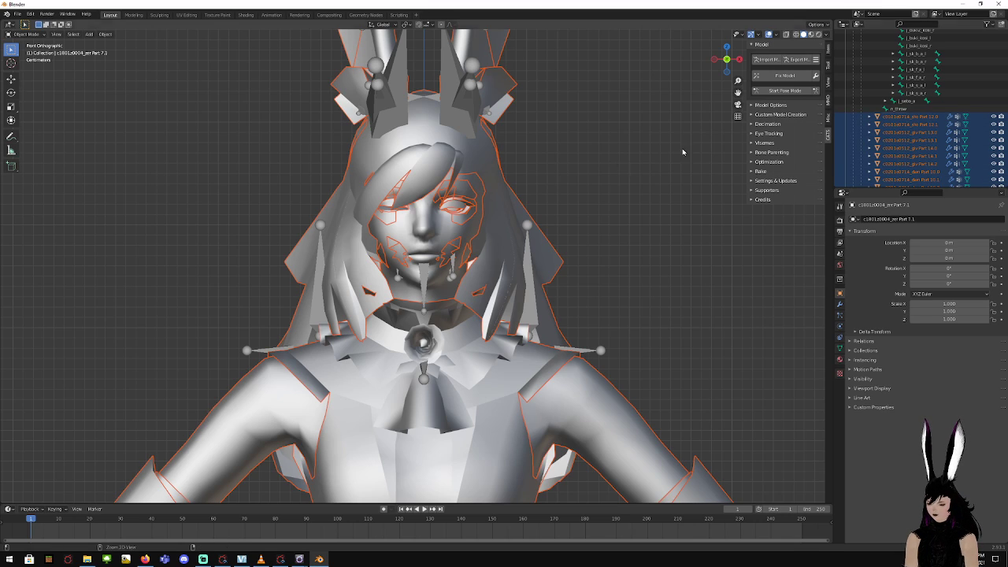
key(ctrl+z)
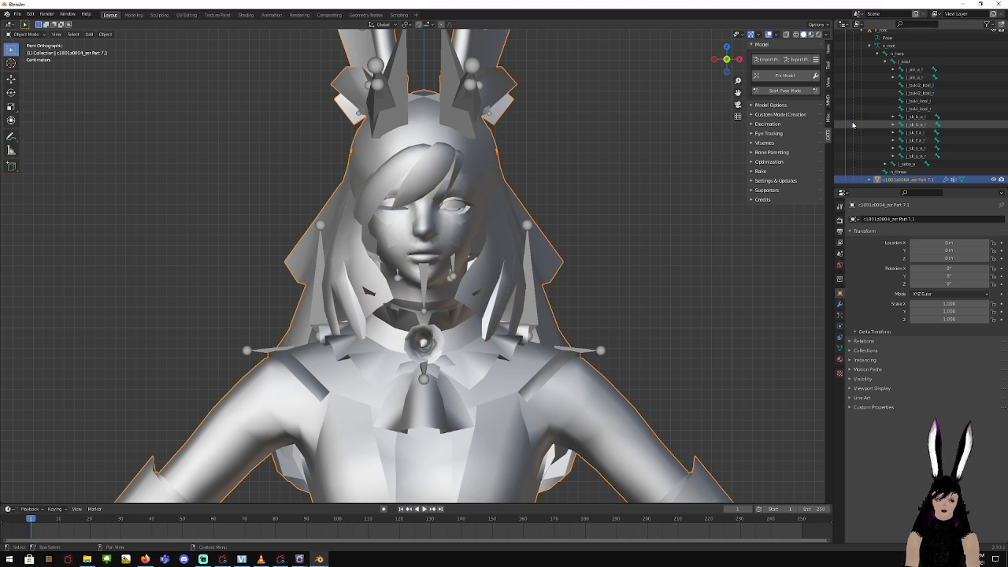
Save the joined mesh's n_root armature modifier as a shape key, keeping the modifier
click(870, 181)
scroll(870, 181, down, 1)
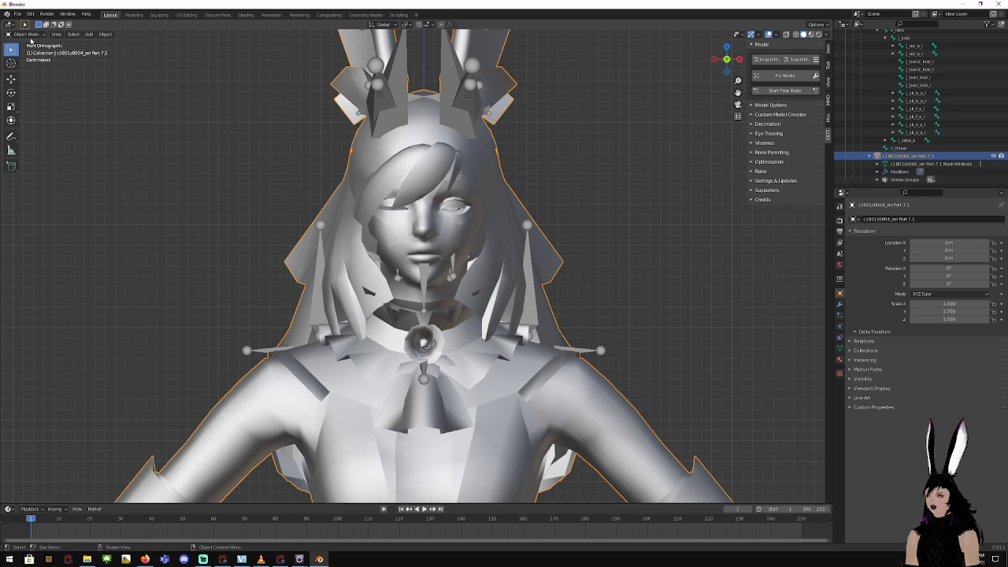
click(840, 305)
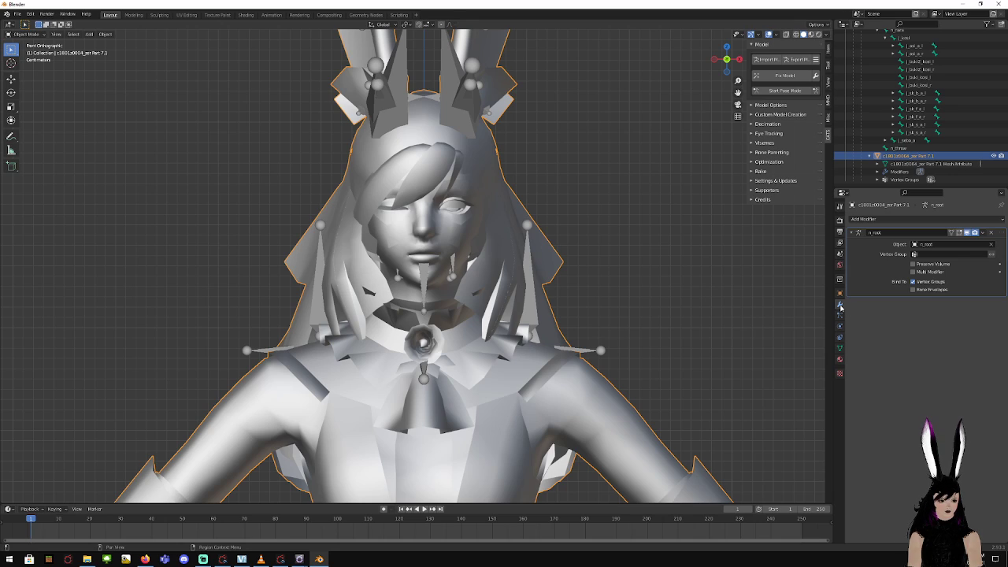
click(984, 234)
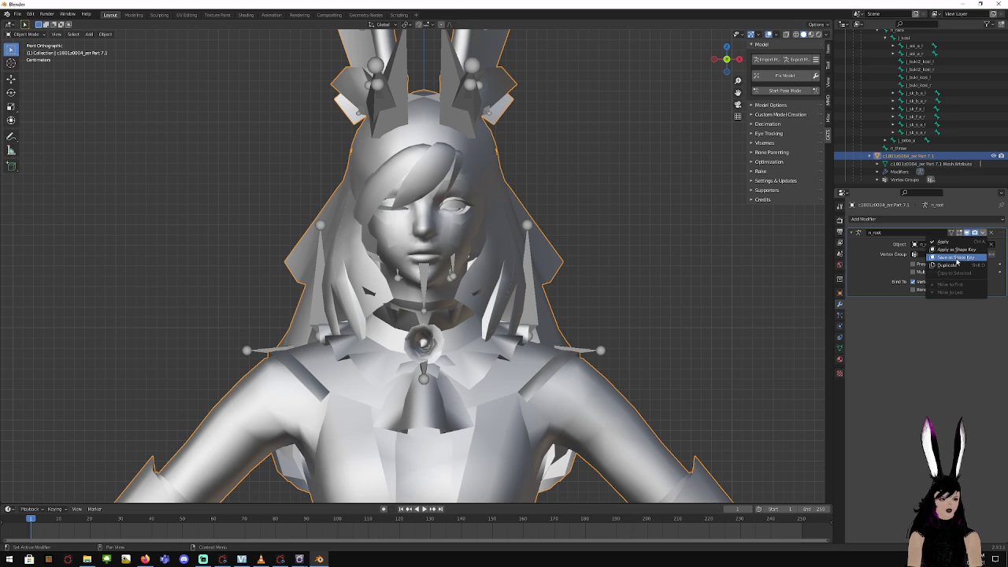
click(956, 258)
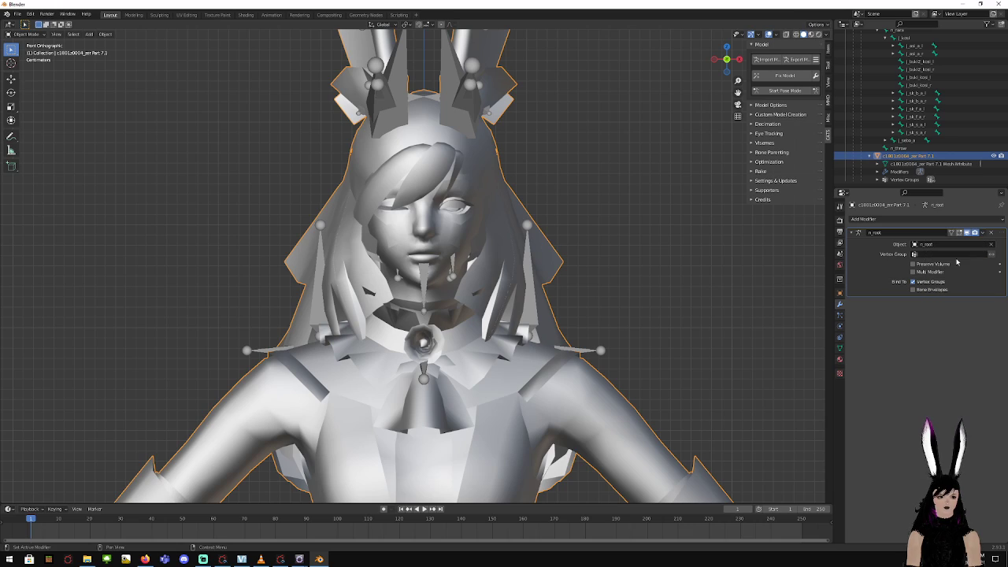
Rename the n_root shape key at the end of the joined mesh's shape key list to "Blink right"
click(839, 349)
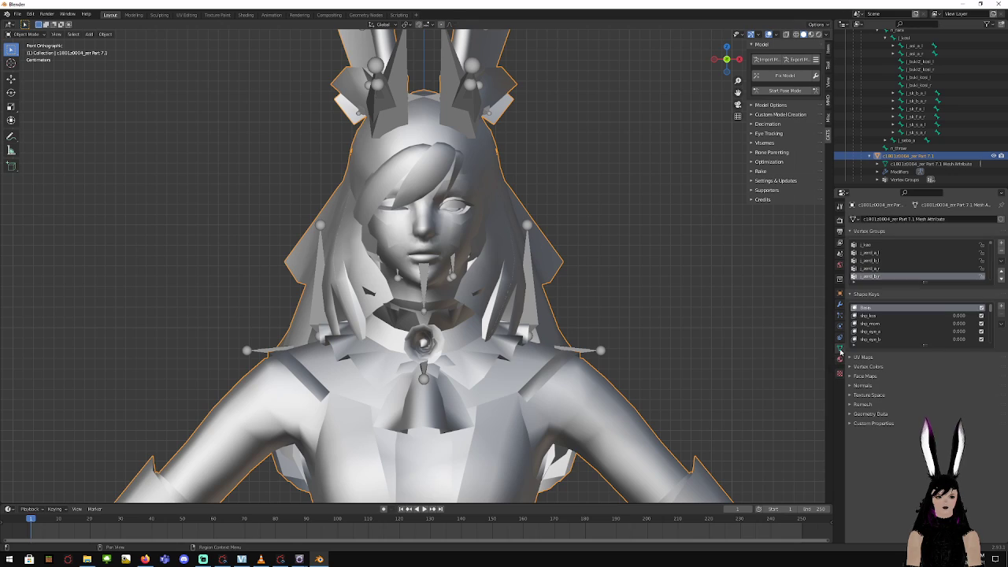
scroll(886, 335, down, 5)
click(881, 341)
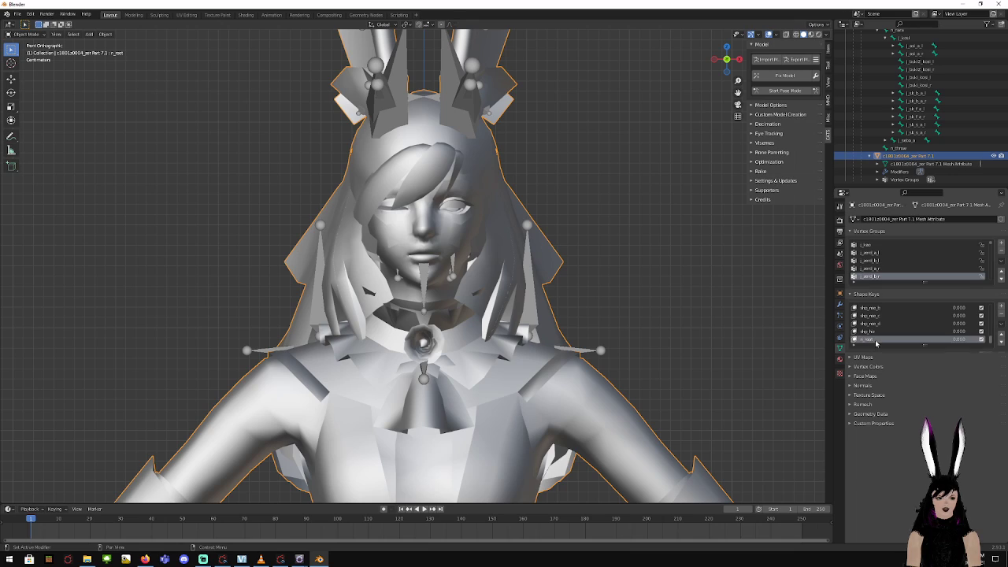
double_click(882, 340)
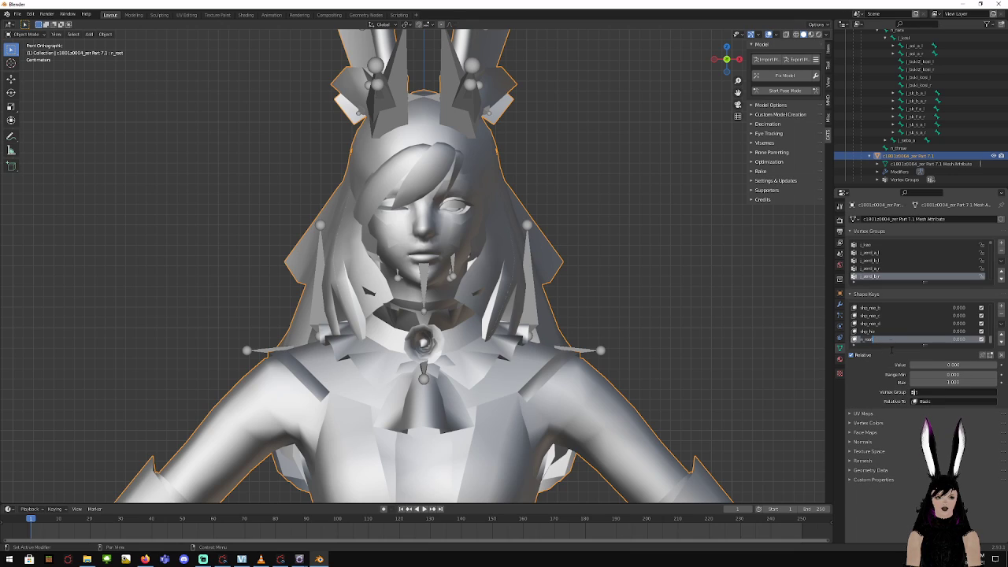
text(B)
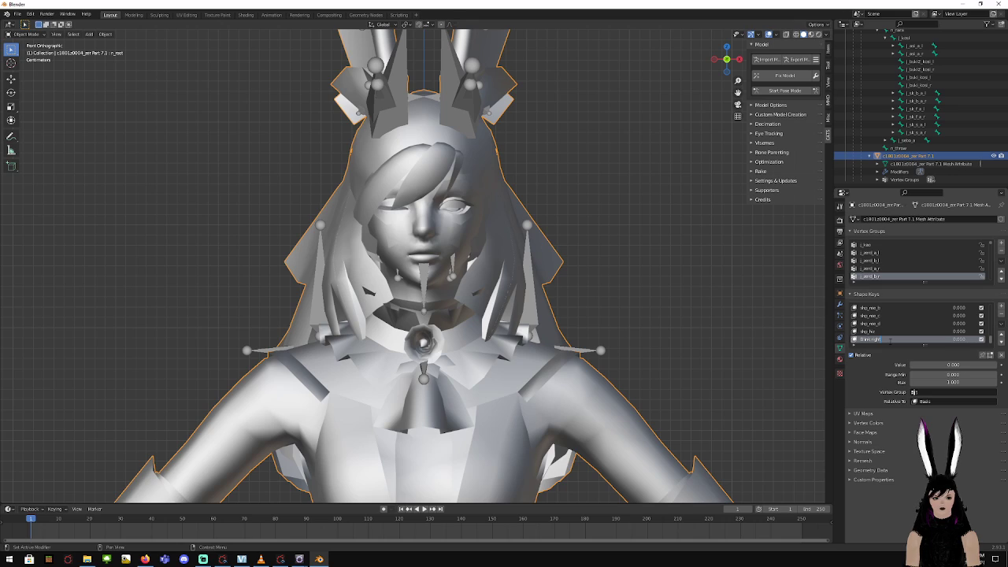
key(Return)
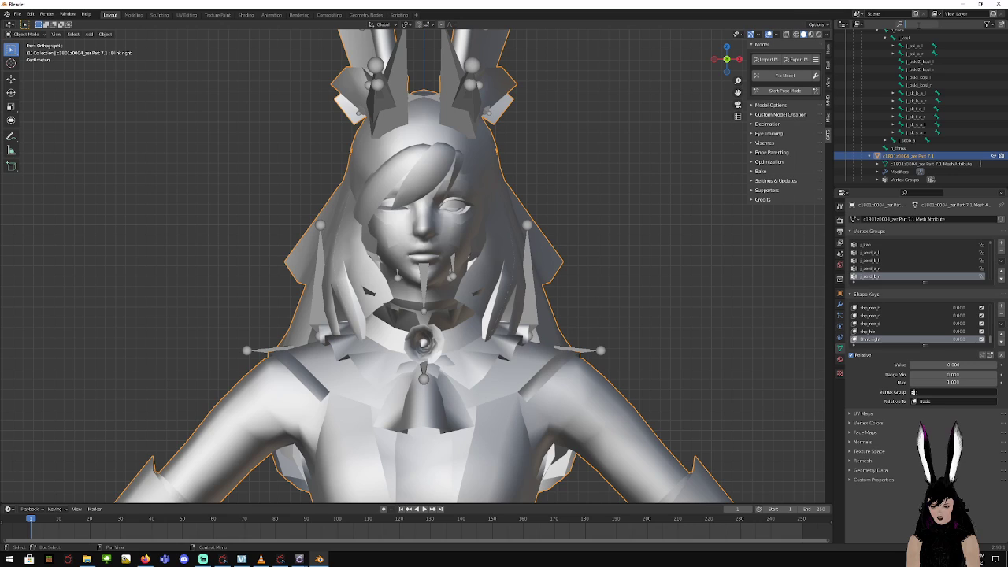
Filter the outliner by "mab" and select the lower eyelid bone j_f_dmab_l
click(914, 23)
text(mab)
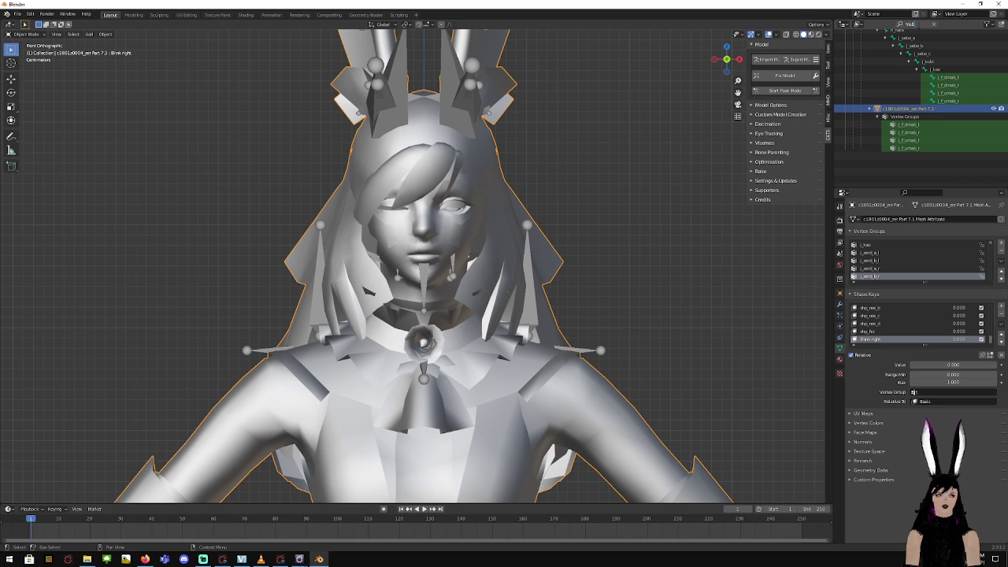
key(Return)
click(954, 109)
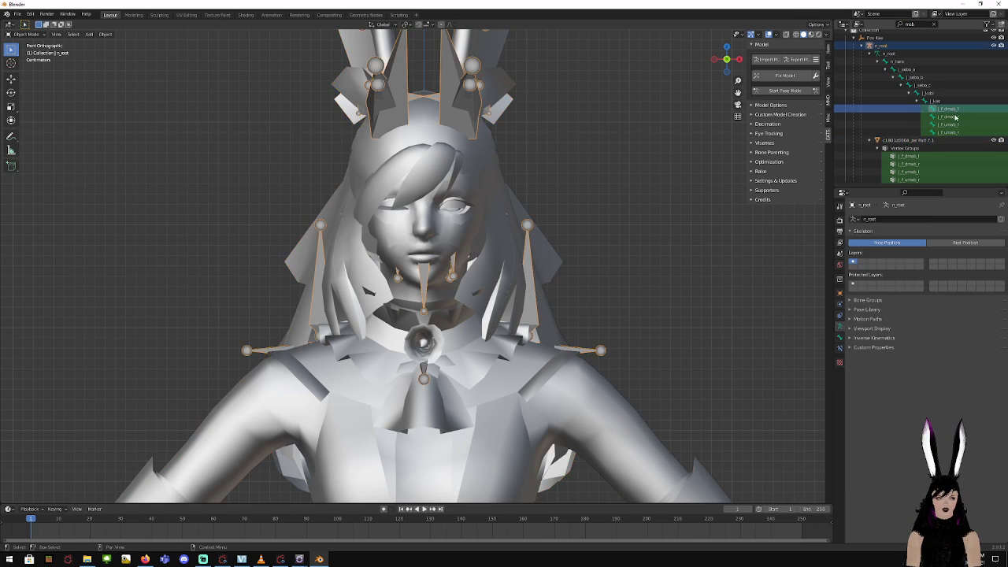
Put the armature in Pose Mode and set the Z rotation of the lower eyelid bone j_f_dmab_l to -0.18
click(839, 337)
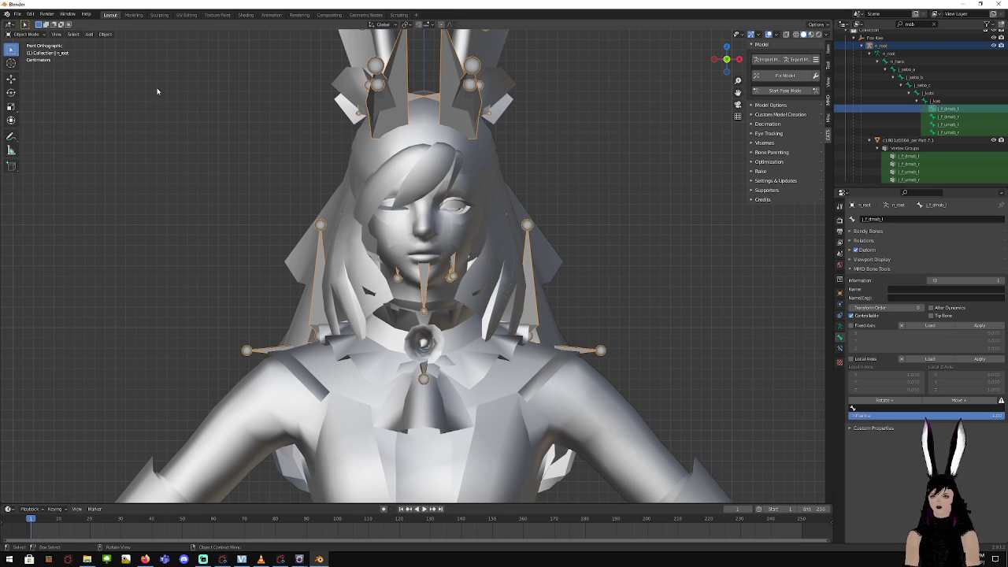
click(24, 34)
click(30, 61)
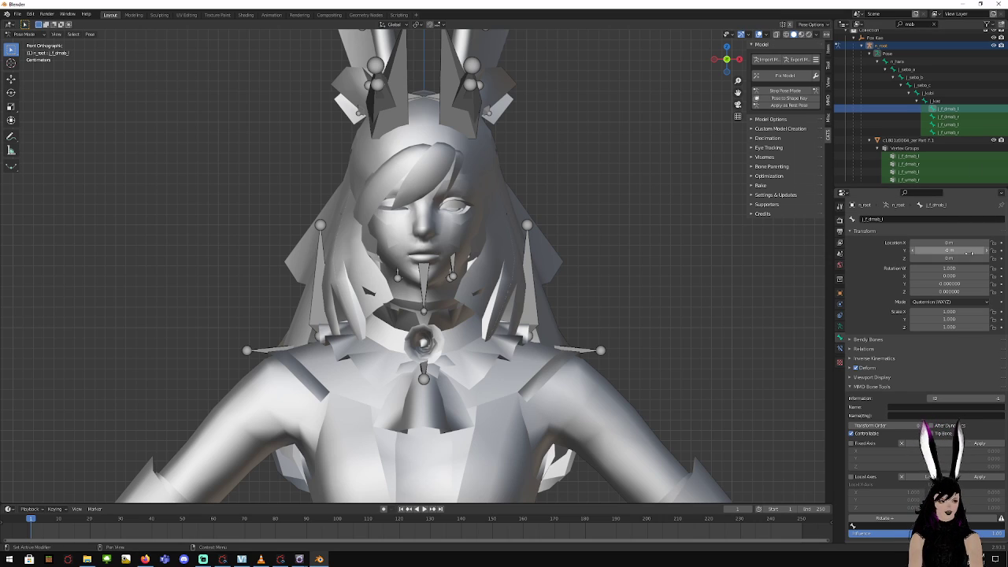
click(958, 291)
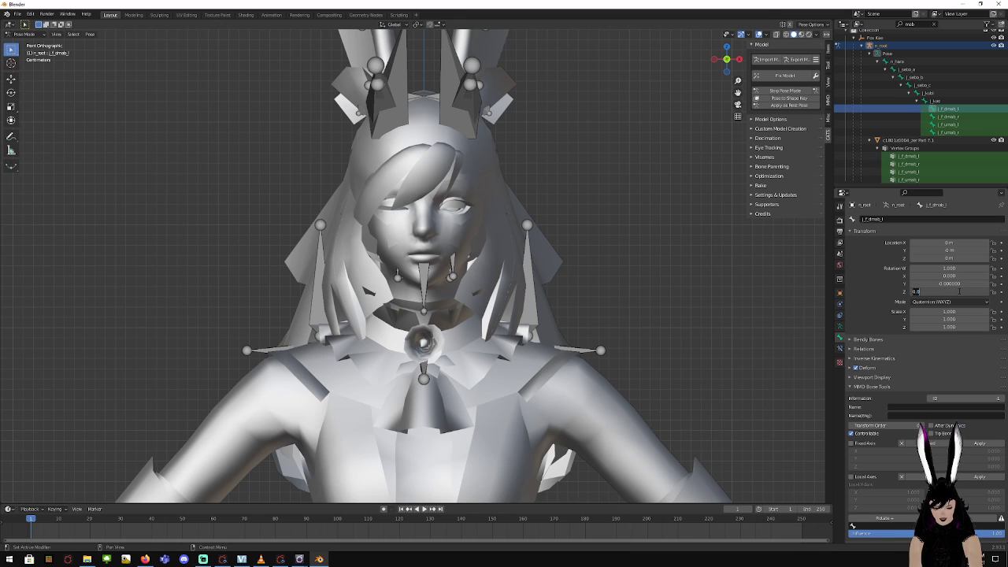
text(-18)
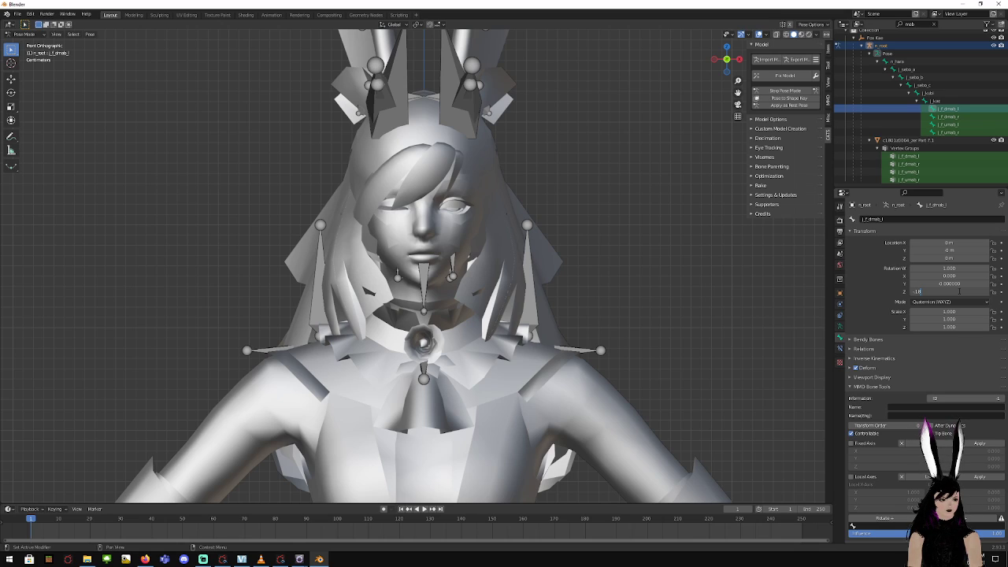
key(Return)
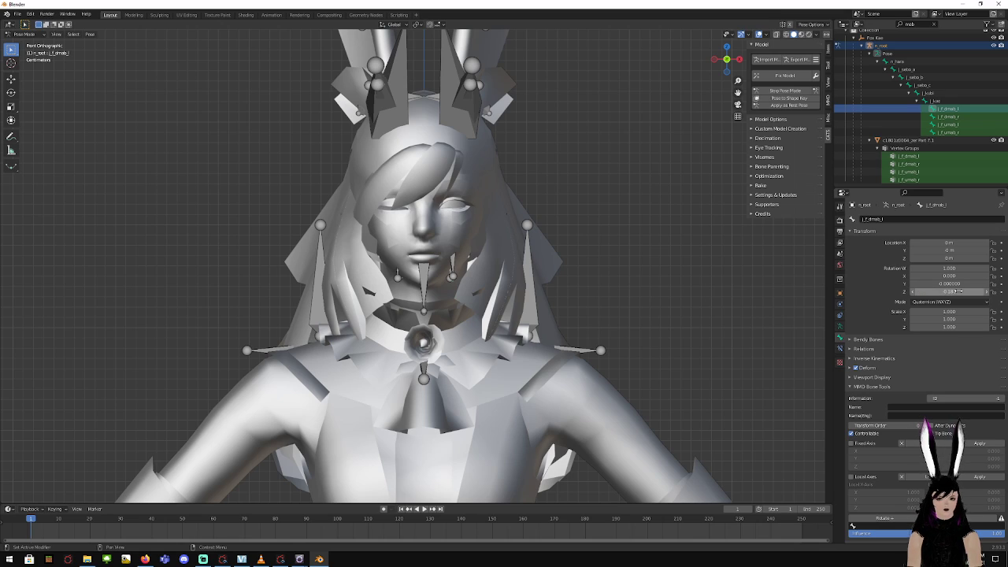
Set the Z rotation of the upper eyelid bone j_f_umab_l to 0.27
click(947, 125)
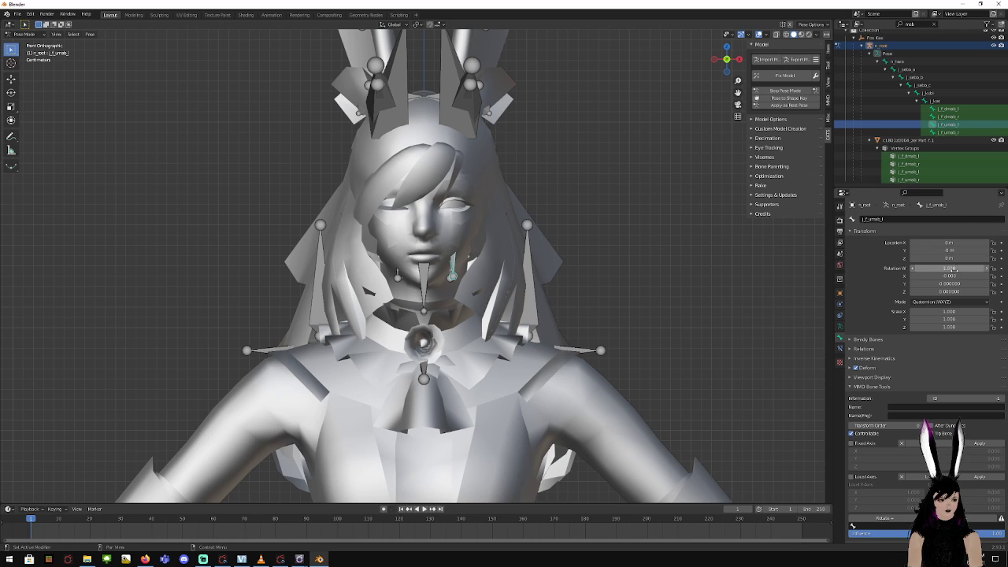
double_click(952, 291)
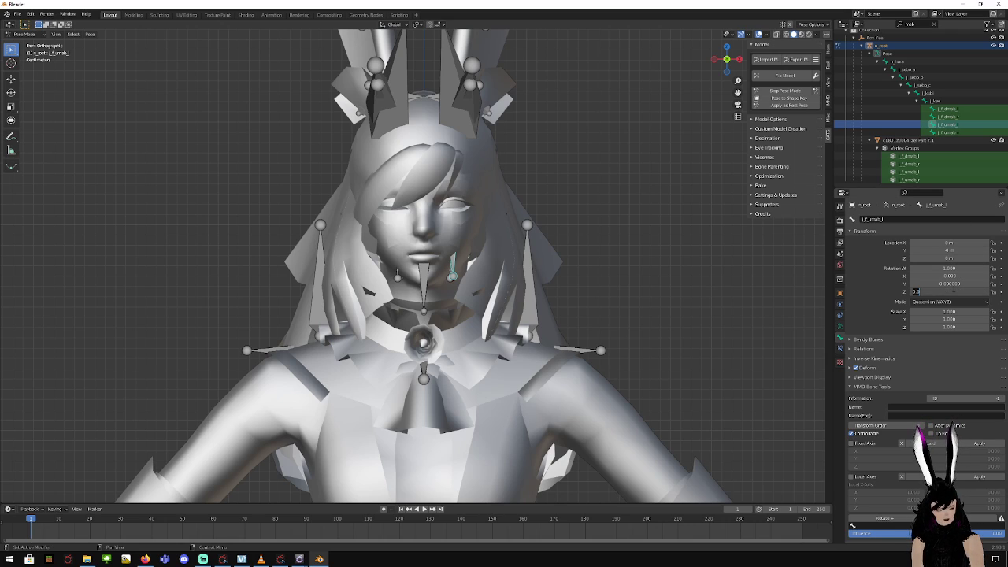
text(.27)
key(Return)
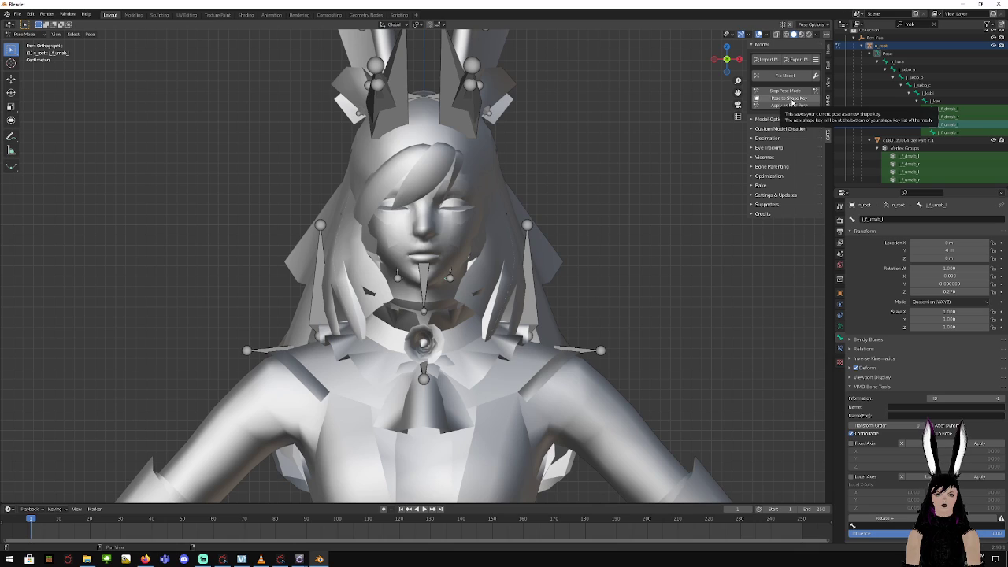
Save the current closed-eyes pose as a shape key named "Blink"
click(792, 101)
click(807, 116)
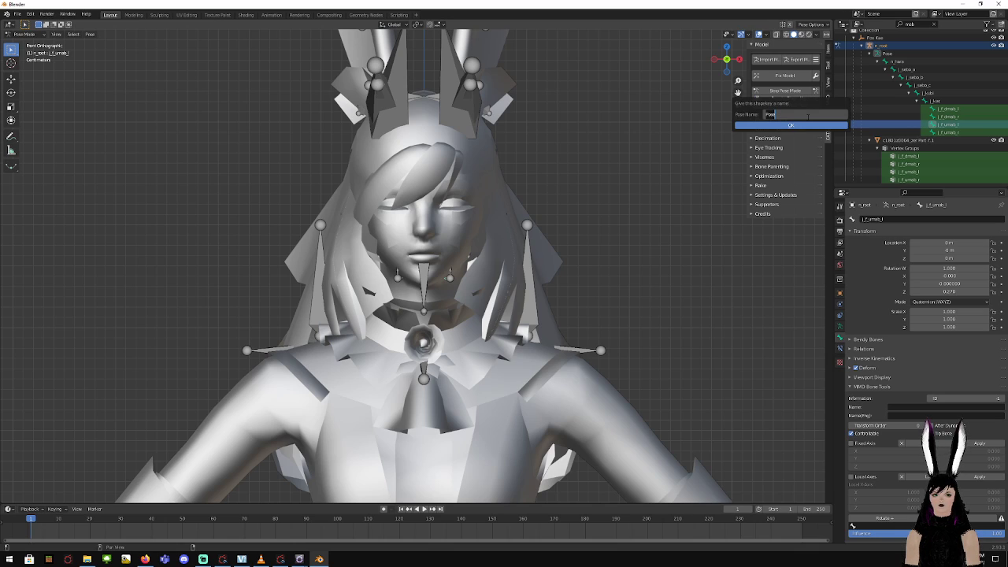
text(Blink)
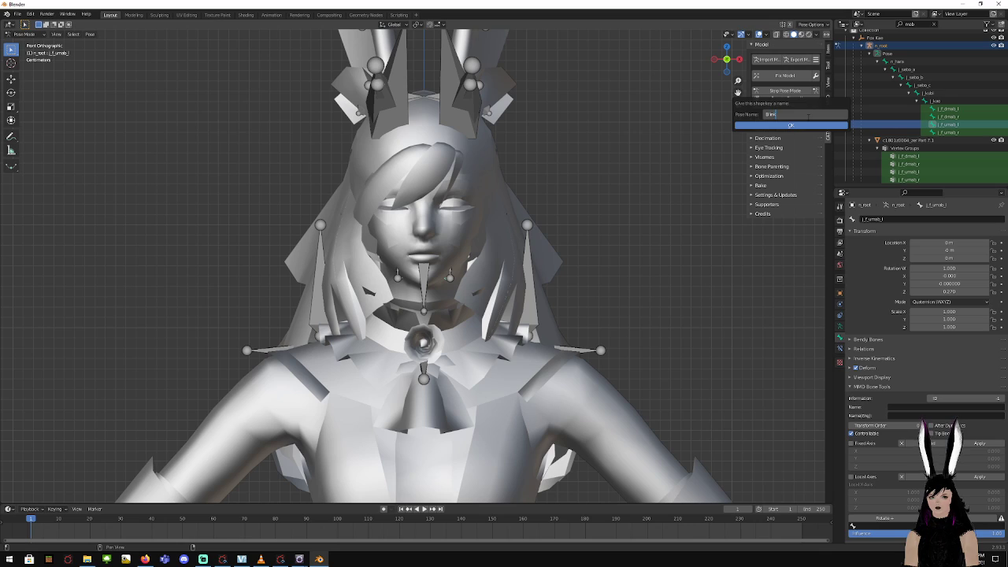
key(Return)
click(809, 126)
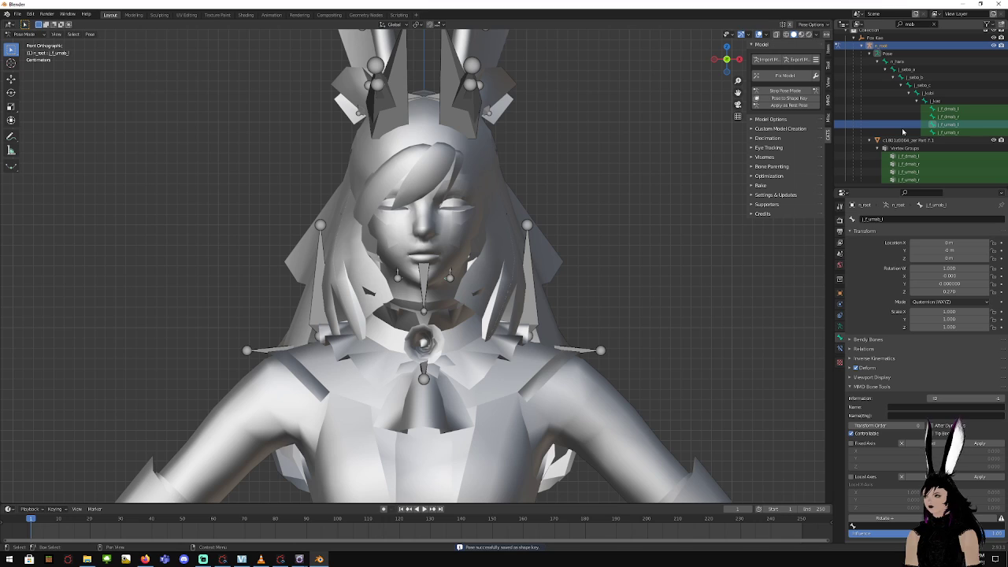
Return to Object Mode, select the joined mesh, and check the end of its shape key list for the Blink entry
click(380, 147)
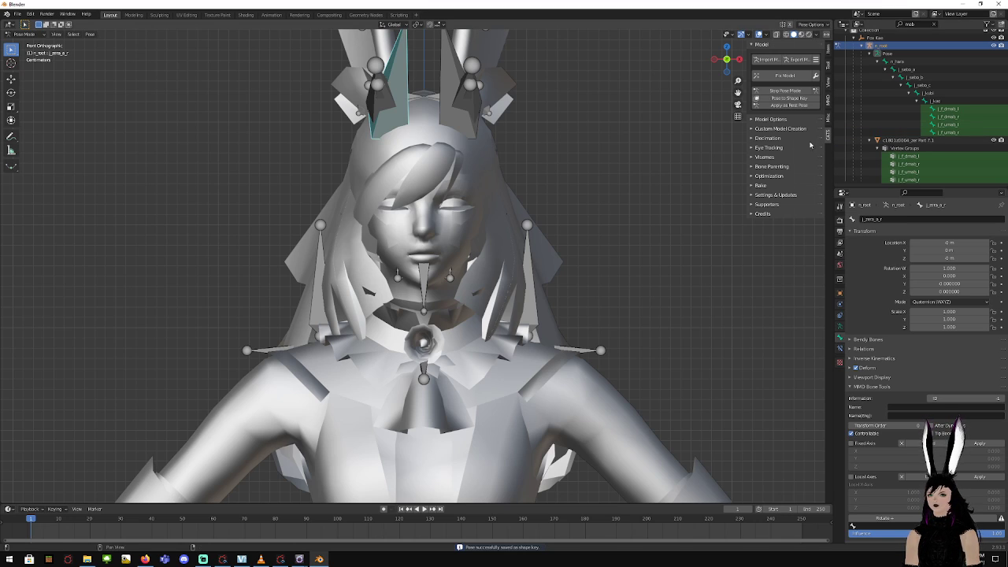
click(24, 34)
click(22, 43)
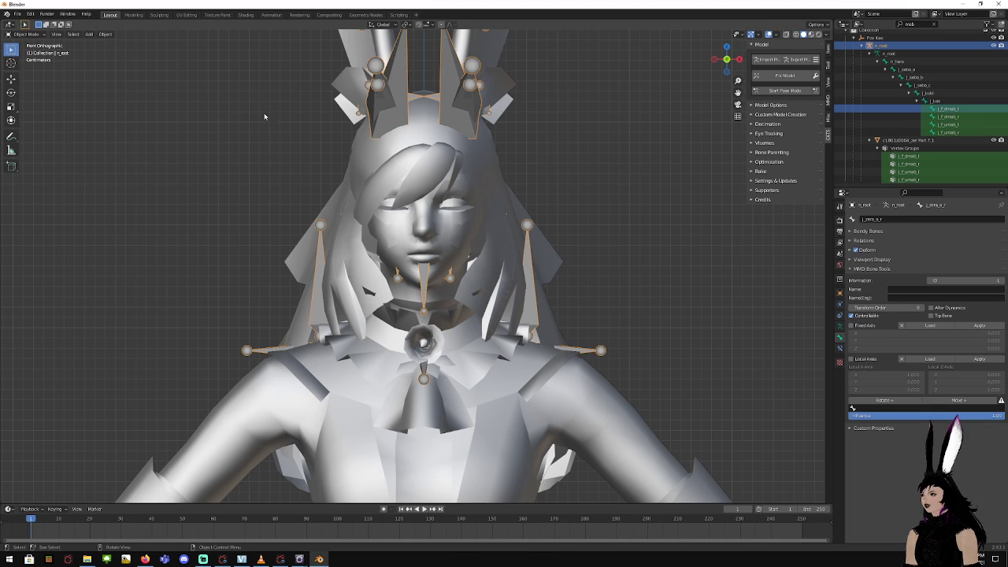
click(482, 196)
click(839, 348)
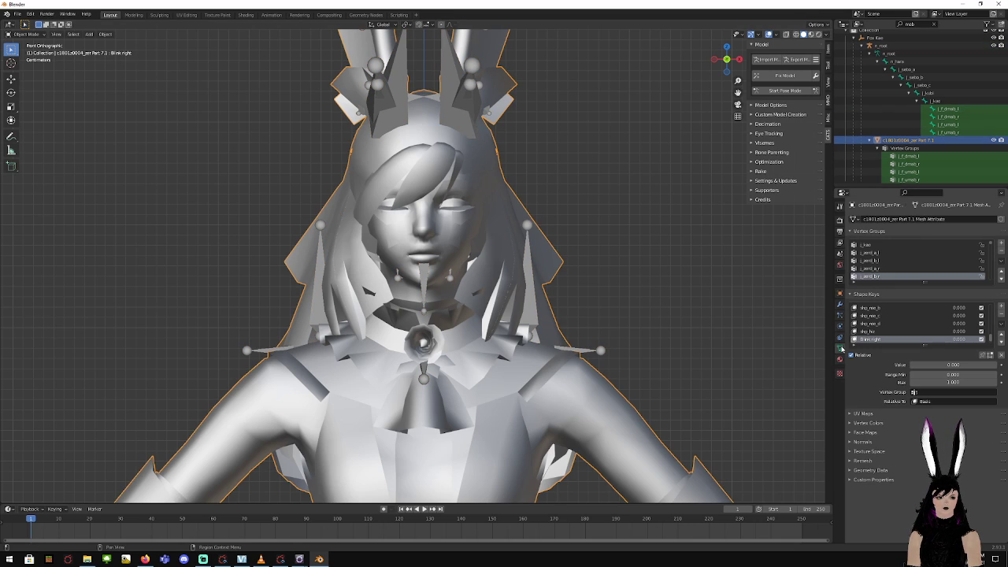
scroll(882, 339, down, 1)
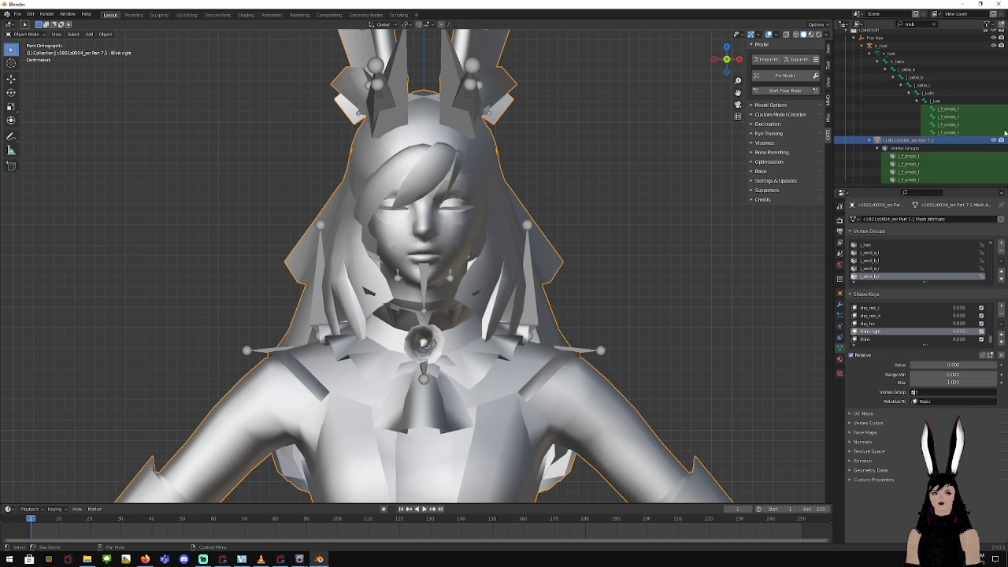
Select the n_root armature through its lower eyelid bone and put it back in Pose Mode
click(944, 110)
click(26, 34)
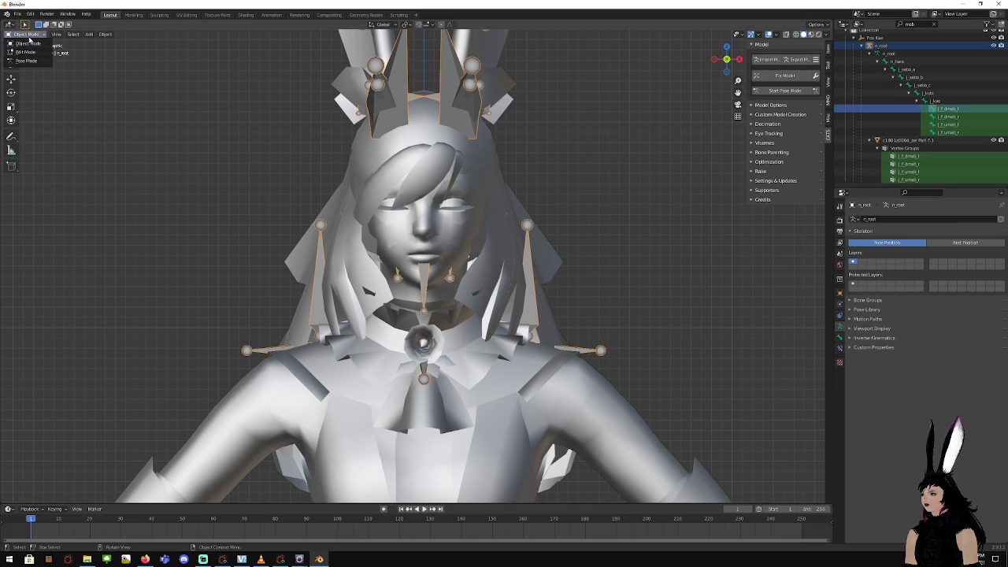
click(26, 61)
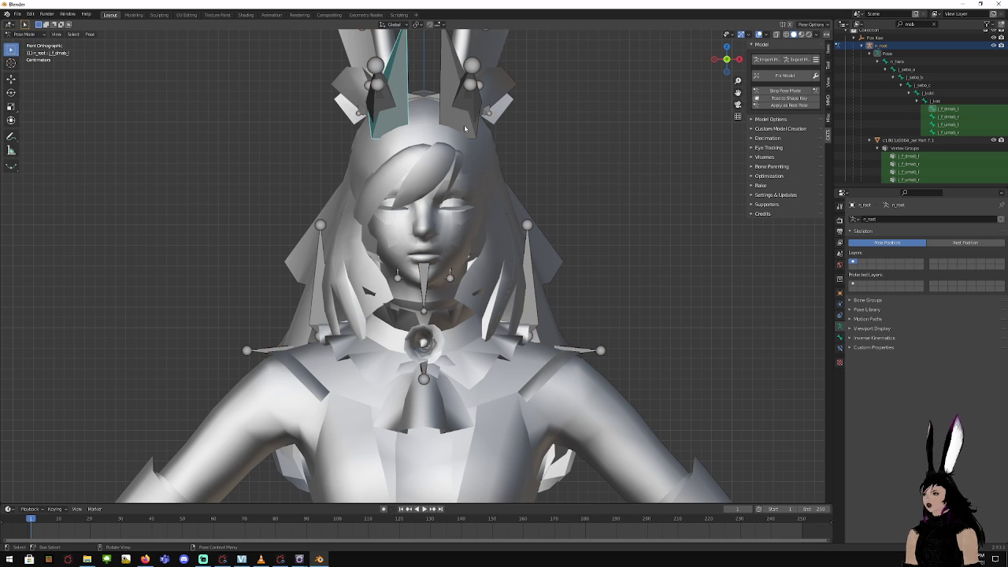
Reset the X, Y and Z rotation and the Y location of the lower eyelid bone j_f_dmab_r to 0
click(960, 117)
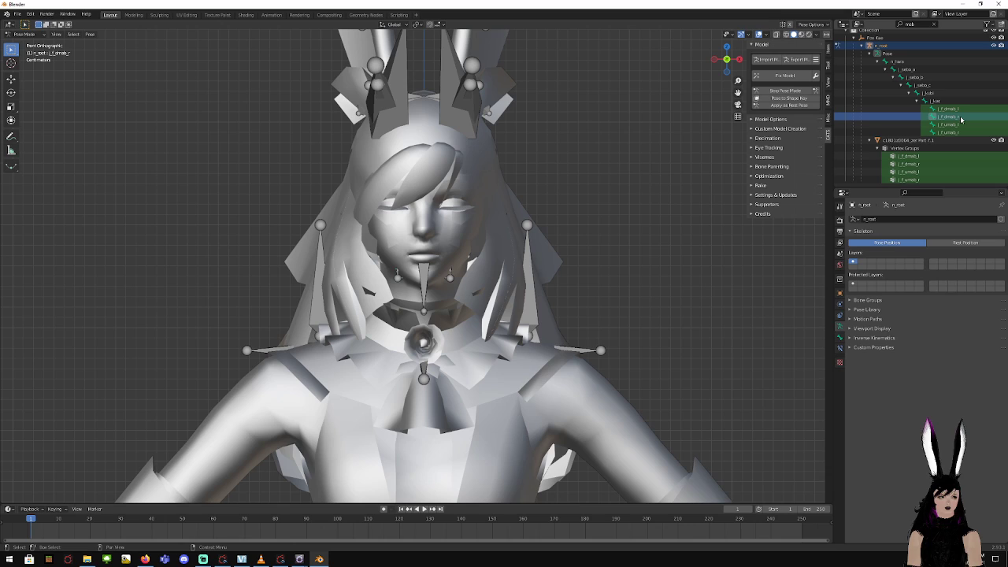
click(840, 338)
click(965, 290)
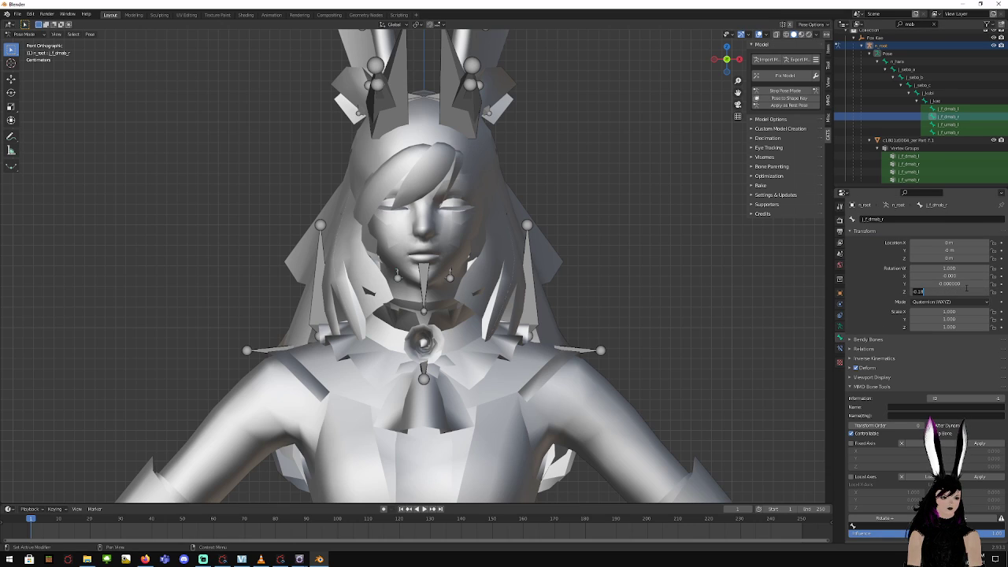
text(0)
key(Return)
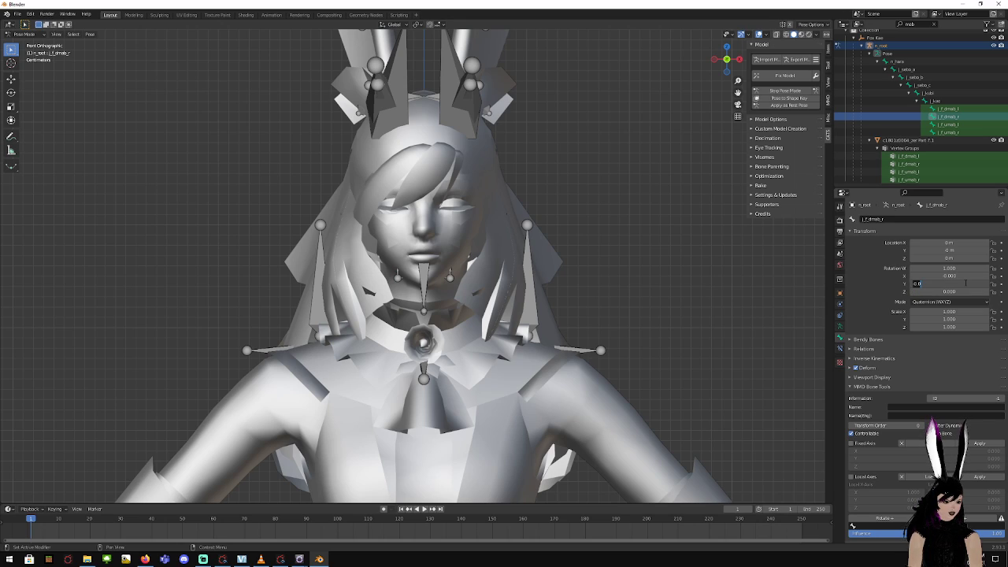
click(965, 276)
text(0)
click(966, 251)
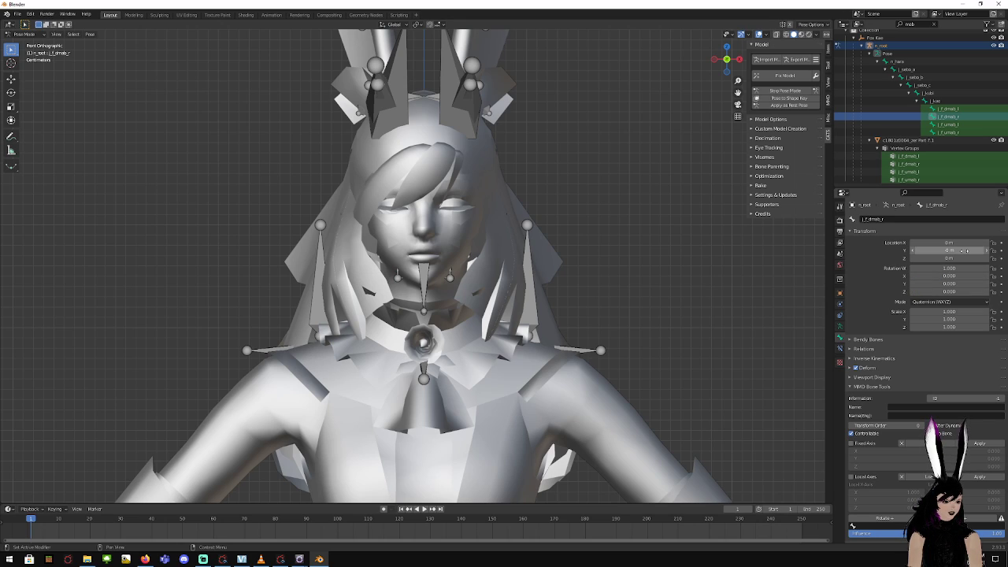
text(0)
key(Return)
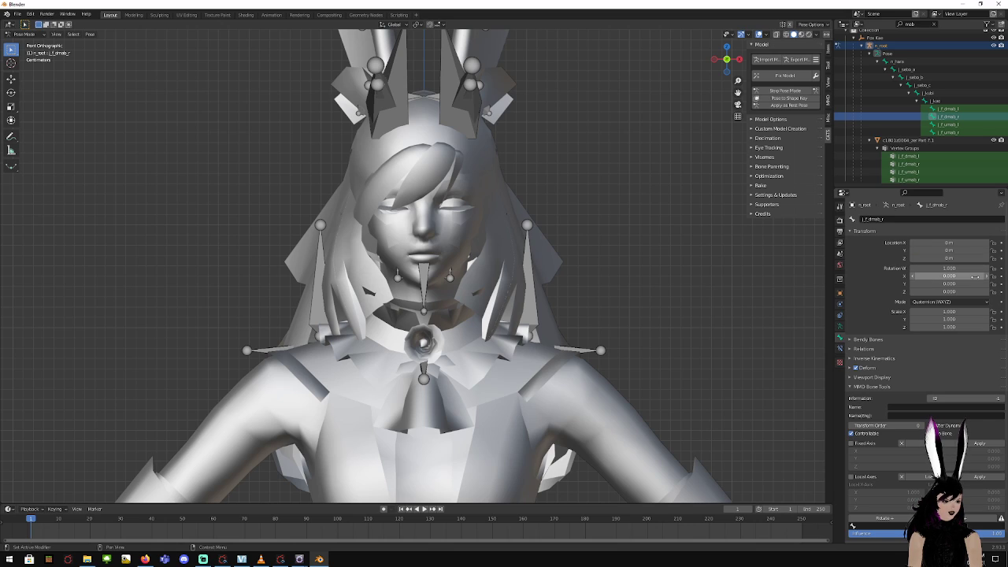
Reset the Y and Z rotation and the Y location of the upper eyelid bone j_f_umab_r to 0
click(959, 133)
click(957, 284)
text(0)
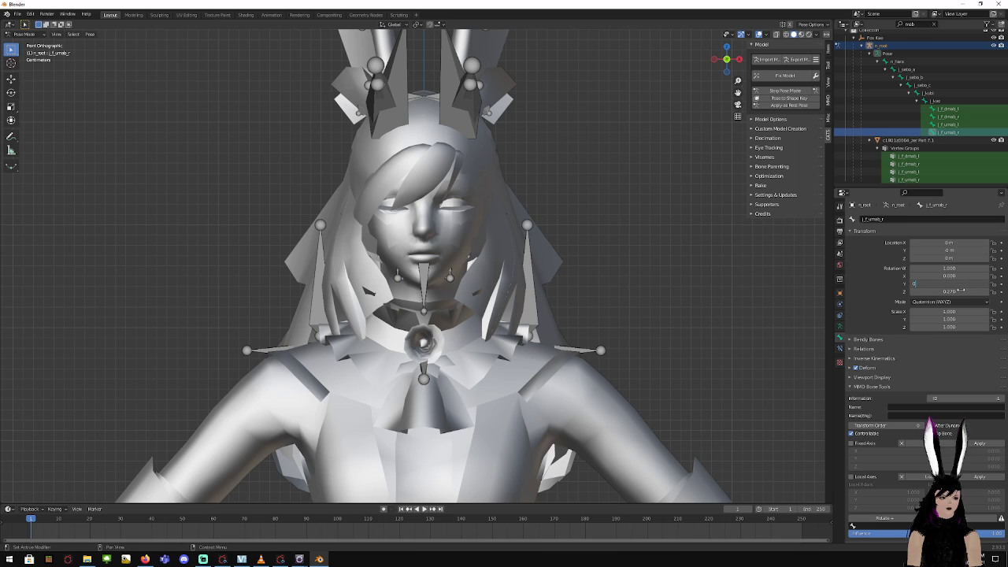
click(961, 290)
text(0)
click(960, 250)
text(0)
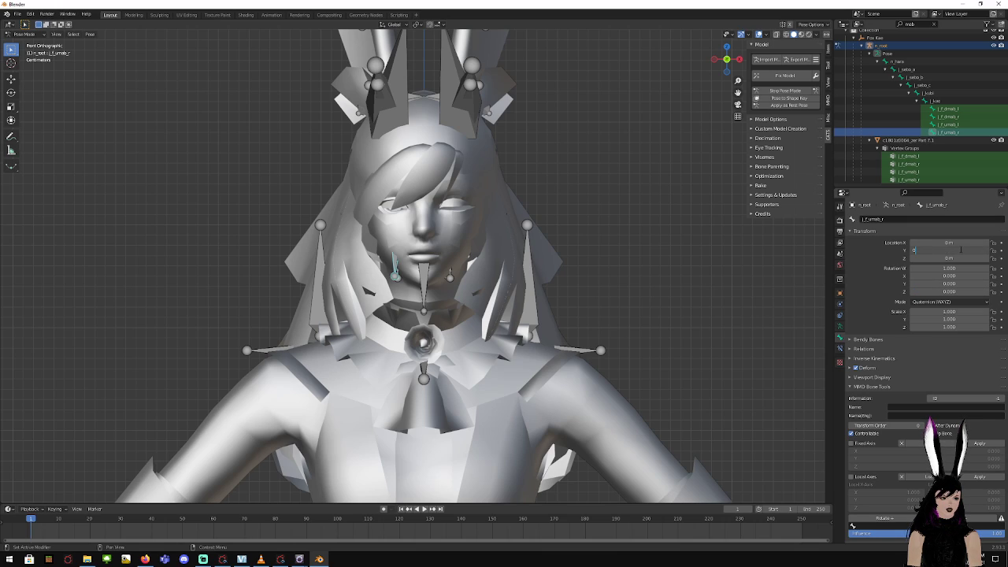
key(Return)
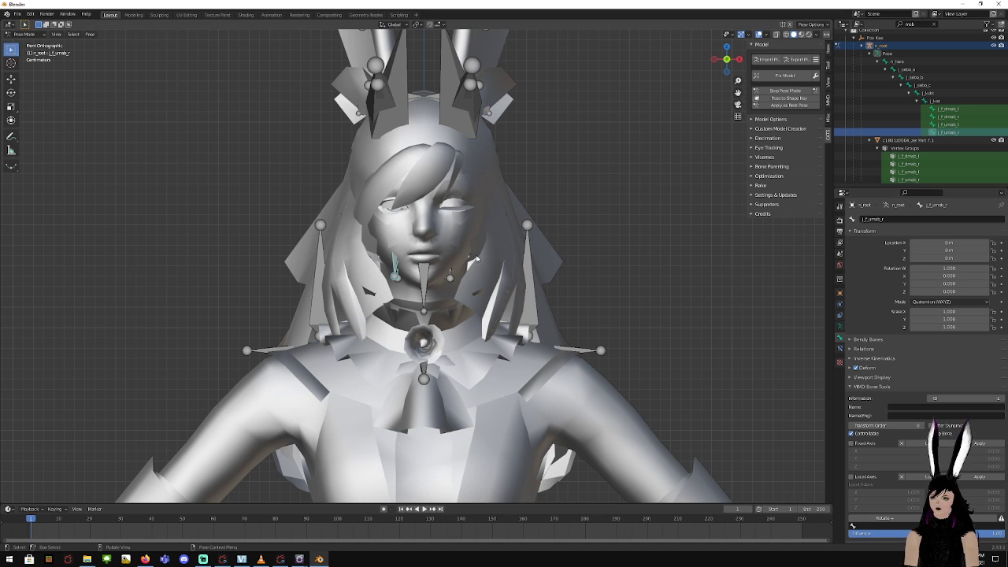
Check the transforms of bones j_f_dmab_l, j_f_dmab_r and j_f_umab_r, re-entering -0.18 as the Z rotation of j_f_dmab_l
scroll(386, 203, up, 5)
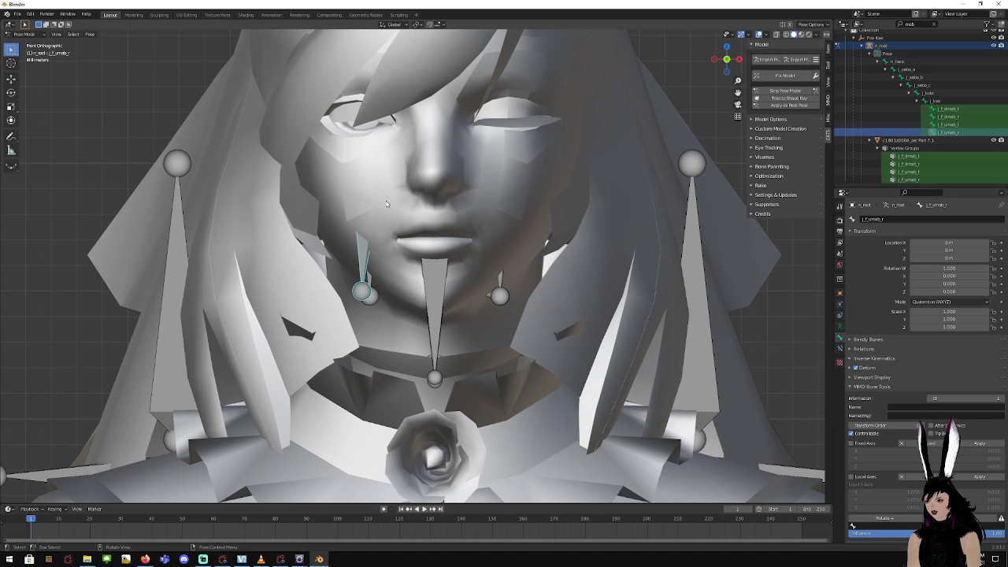
scroll(386, 201, down, 4)
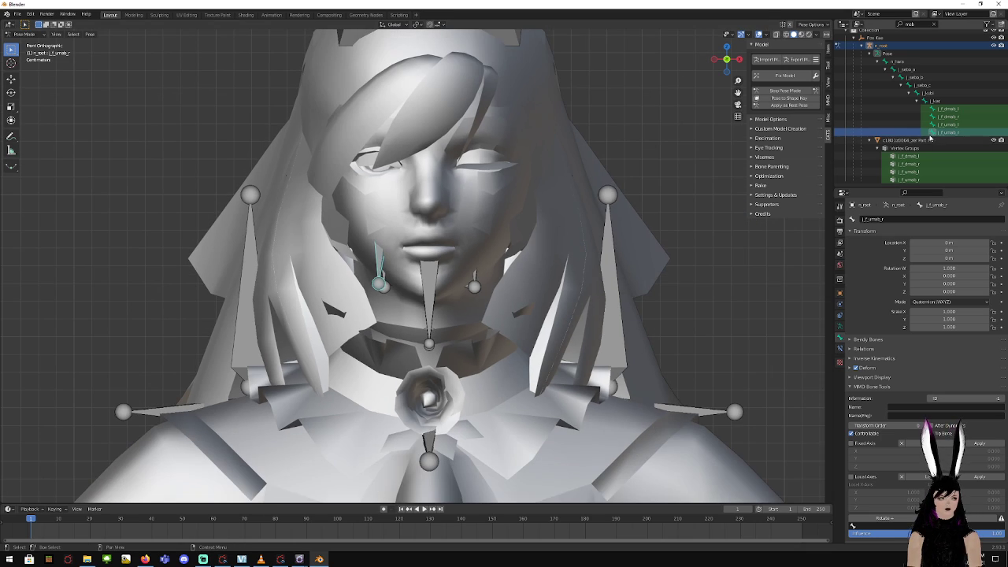
click(952, 110)
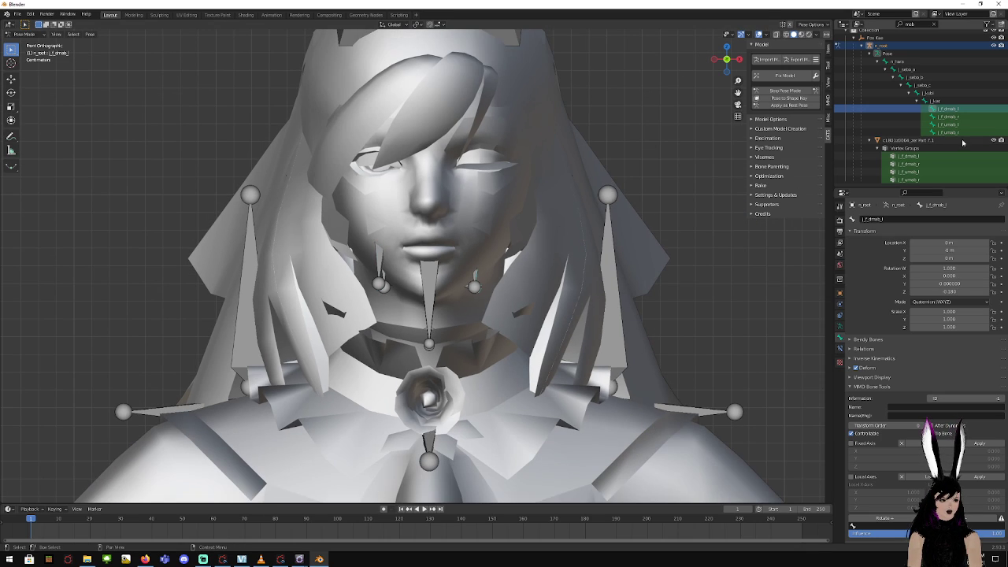
drag(949, 292, 963, 292)
click(962, 291)
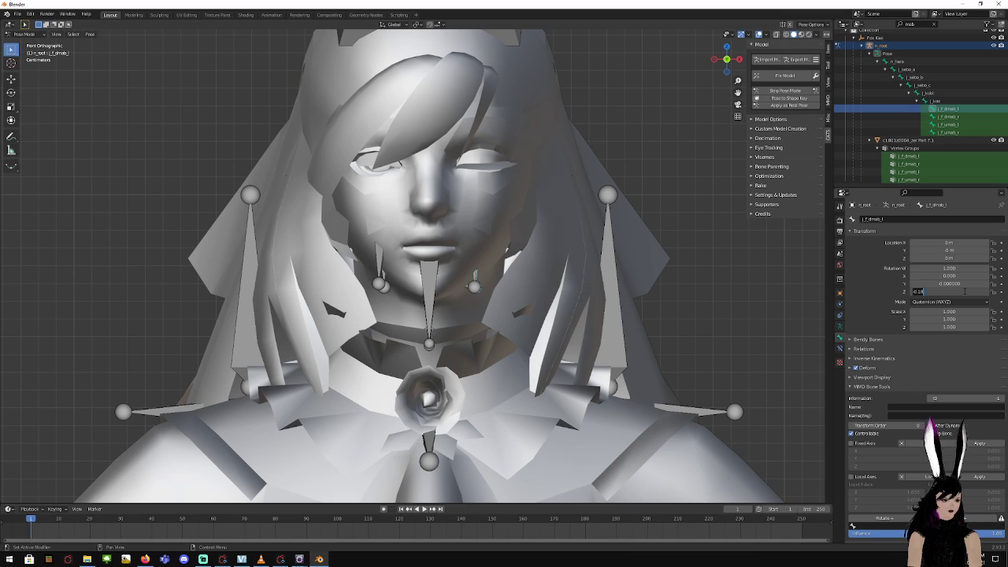
text(0)
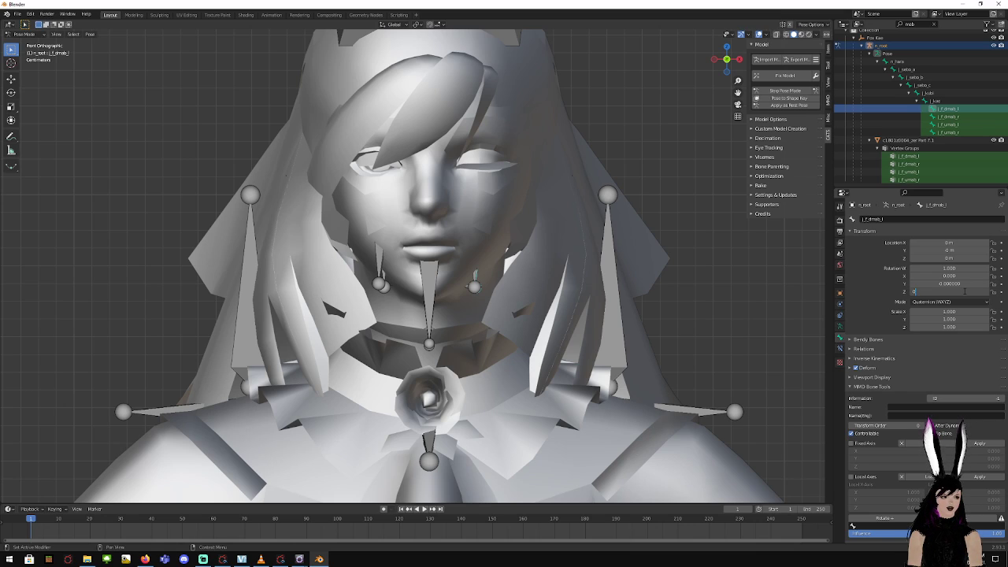
text(.18)
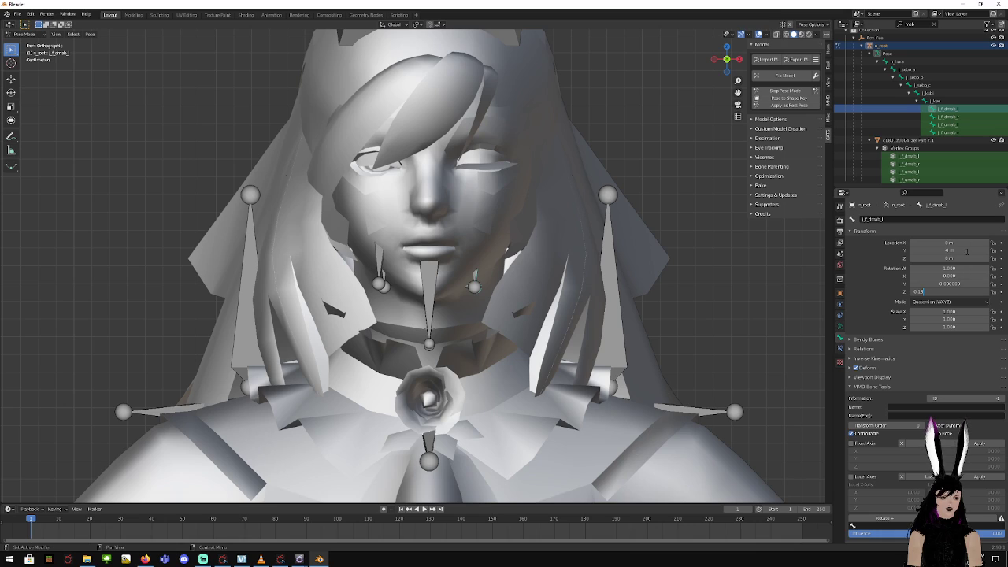
click(965, 117)
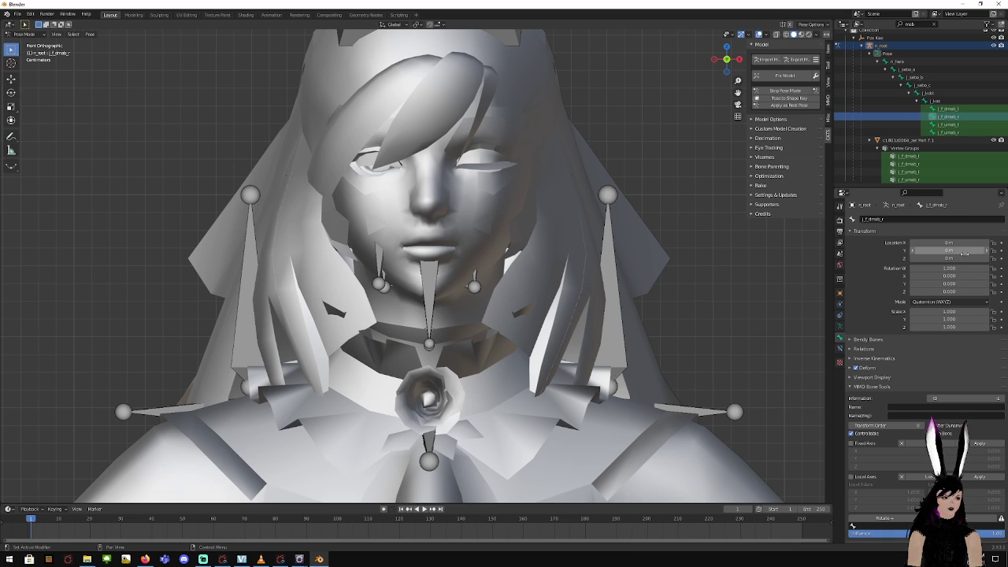
click(949, 133)
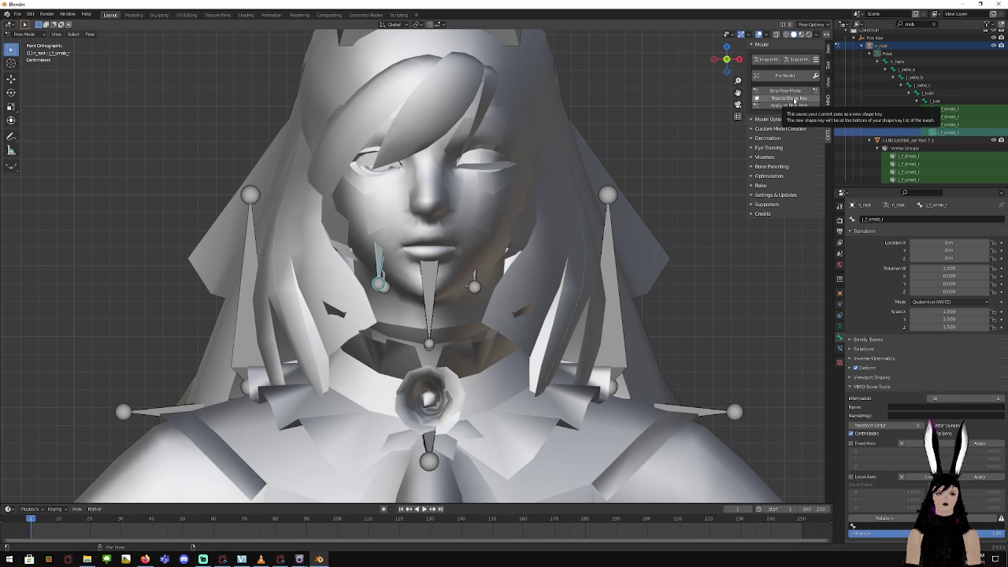
Save the current left-eye-closed pose as a shape key named "Blink Left"
click(796, 98)
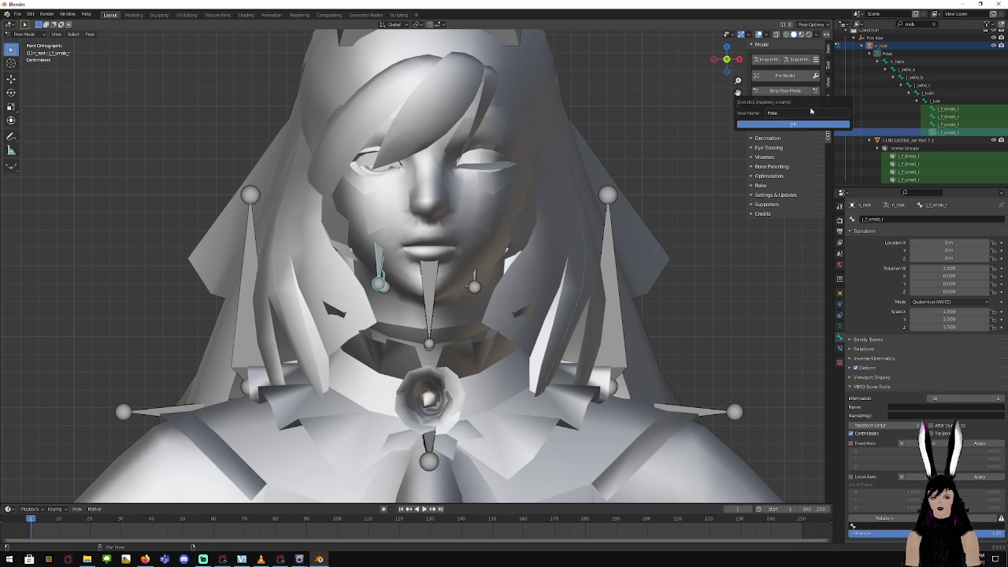
click(811, 112)
text(Blink Left)
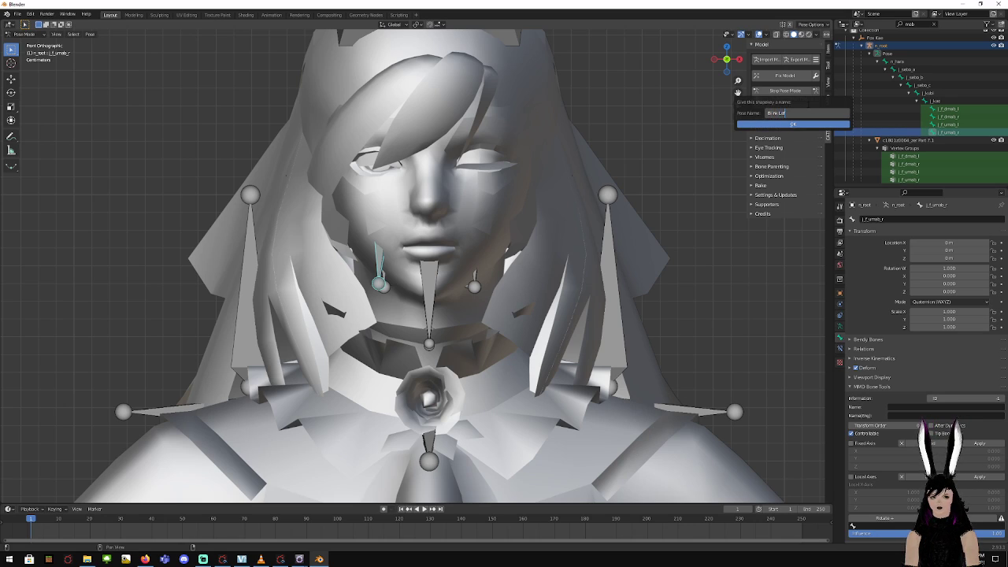
click(813, 124)
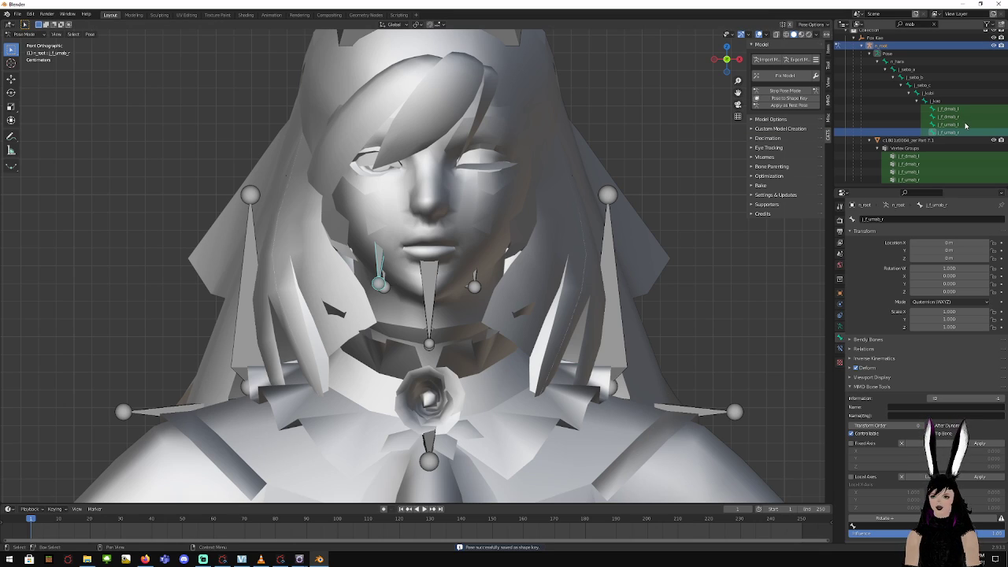
Reset the X, Y and Z rotation and the Y location of the upper eyelid bone j_f_umab_l to 0
click(966, 125)
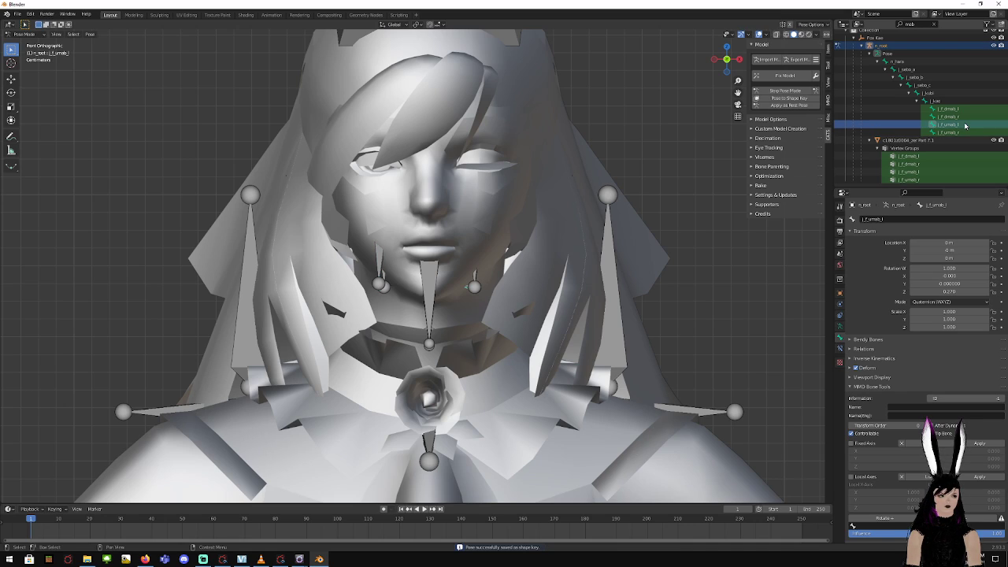
click(960, 276)
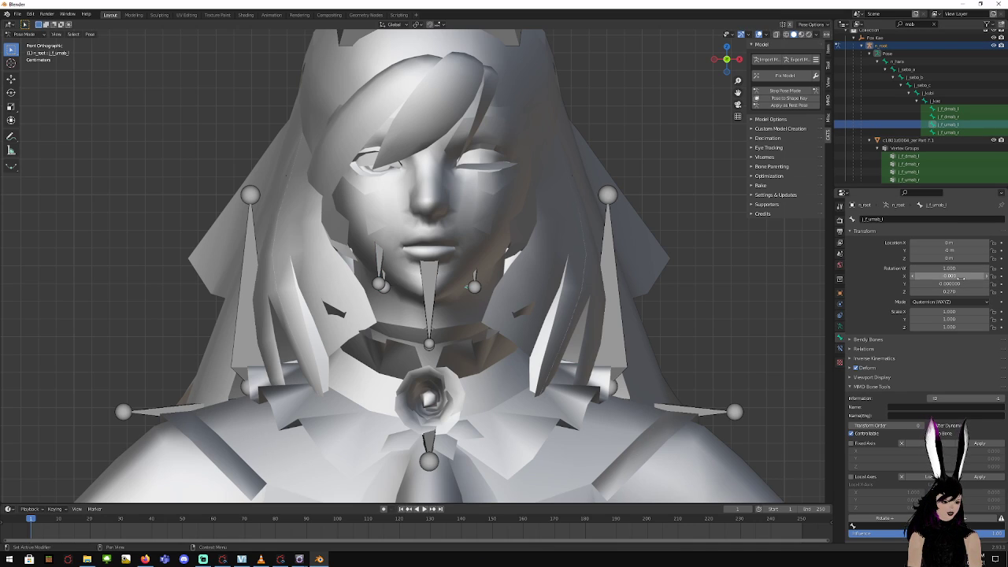
text(0)
key(Tab)
text(0)
key(Tab)
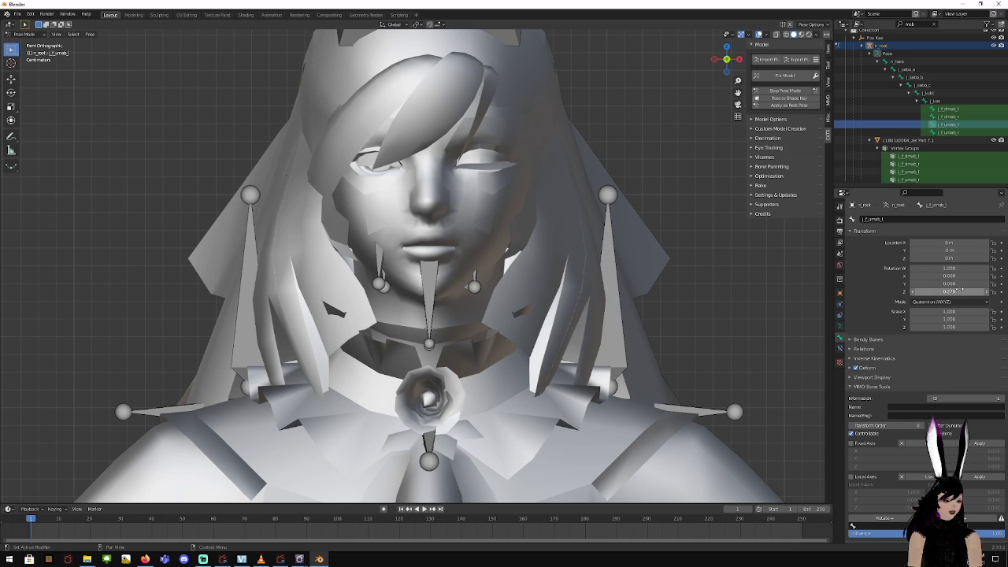
text(0)
click(963, 251)
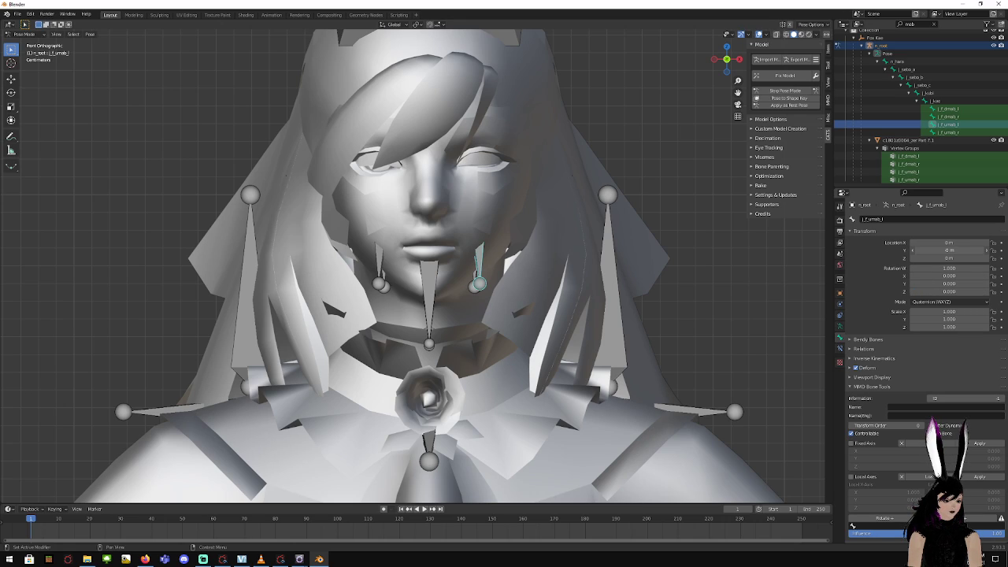
text(0)
key(Return)
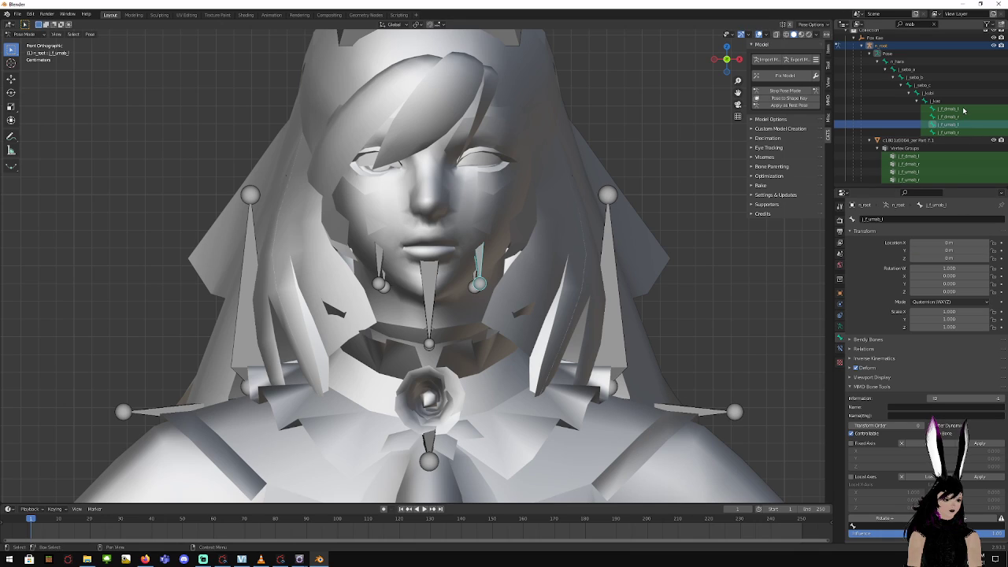
Reset the Y and Z rotation of the lower eyelid bone j_f_dmab_l to 0
click(965, 107)
click(970, 284)
text(0)
click(967, 291)
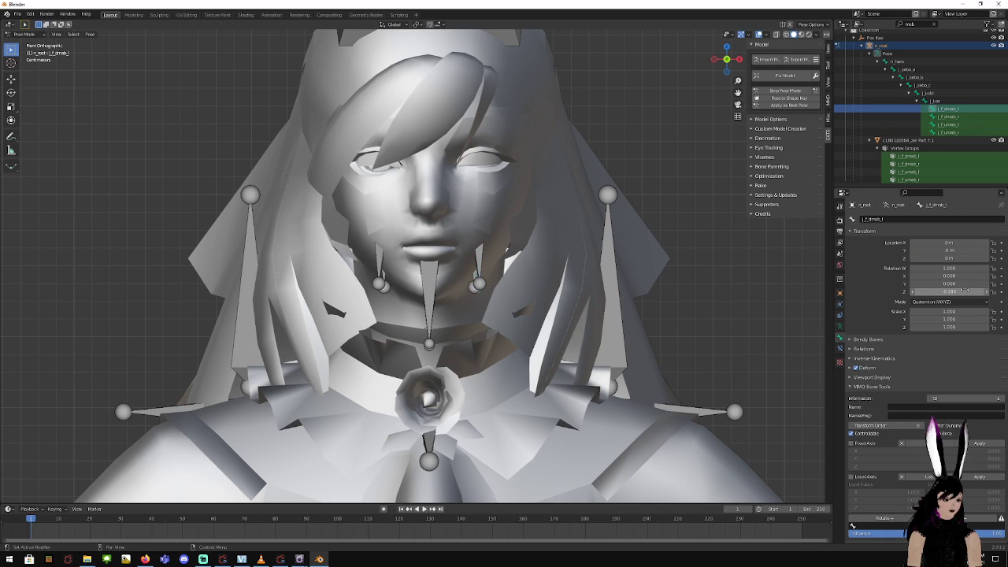
click(966, 290)
text(0)
key(Return)
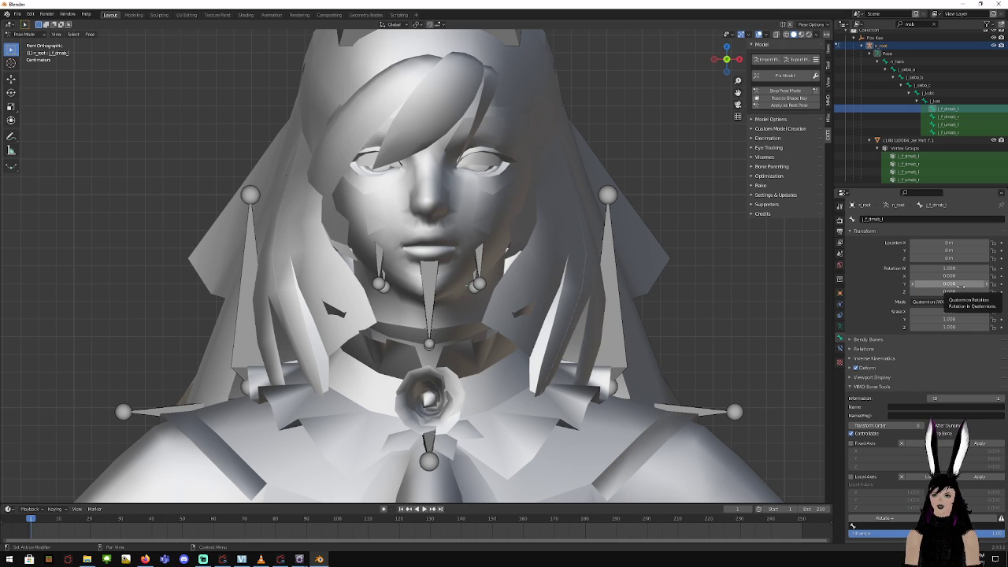
scroll(469, 309, down, 3)
scroll(469, 309, up, 3)
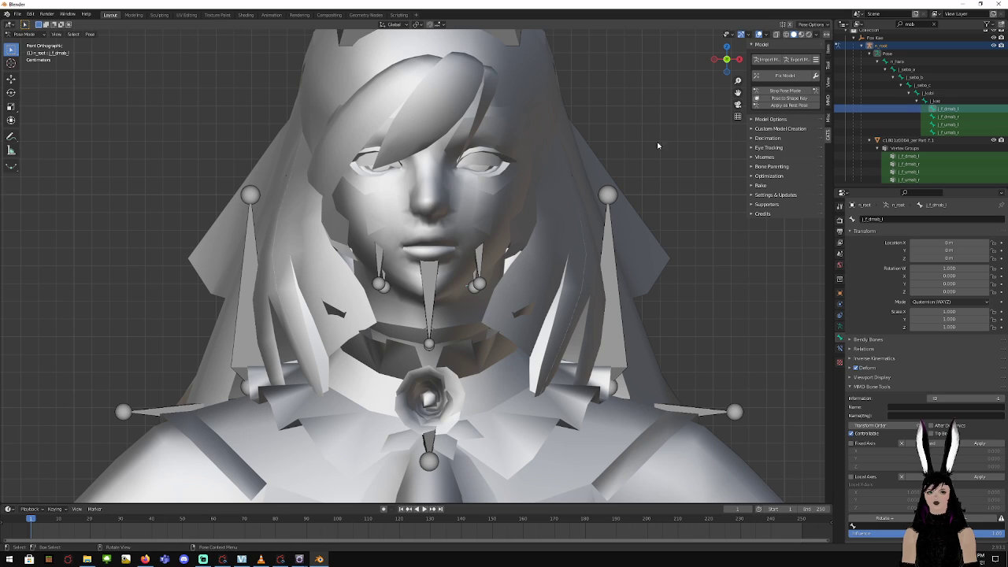
Expand the Visemes settings and filter the outliner for bones matching "lip"
click(761, 157)
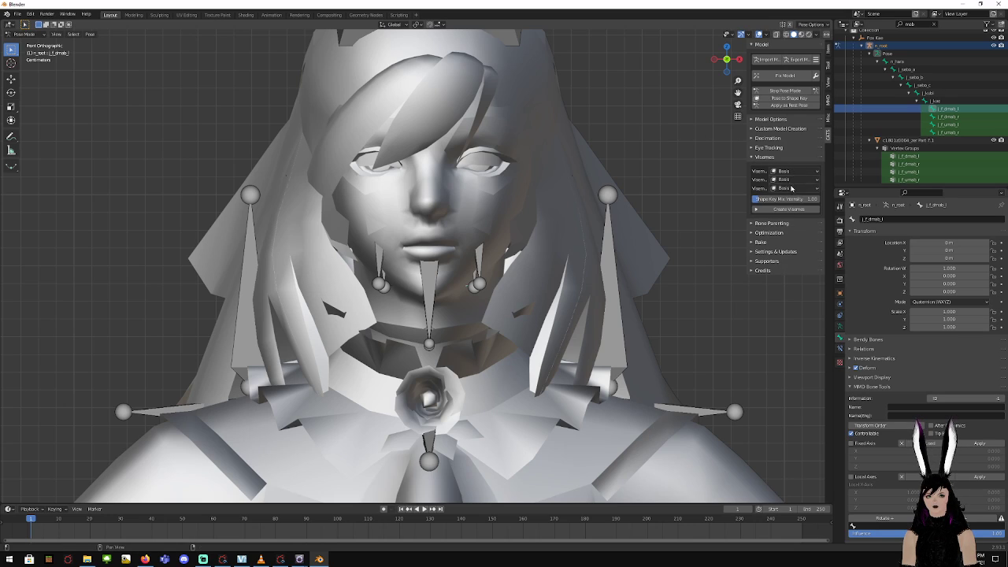
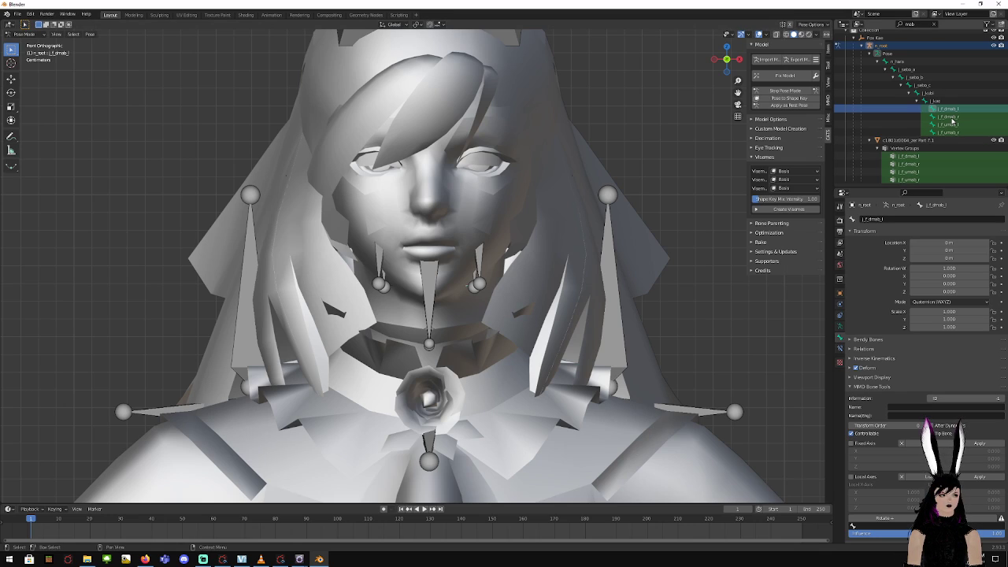
click(910, 24)
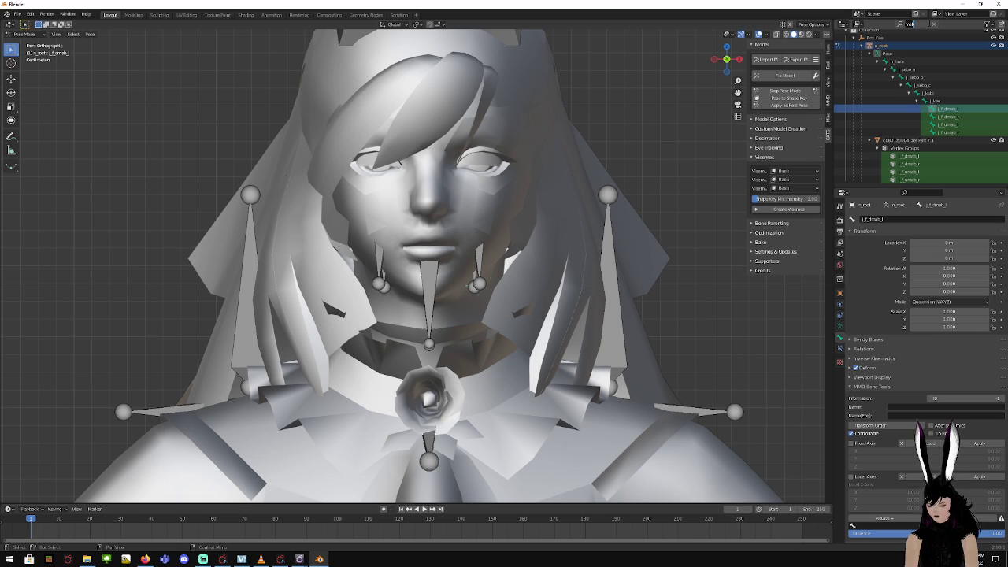
key(BackSpace)
key(BackSpace)
key(BackSpace)
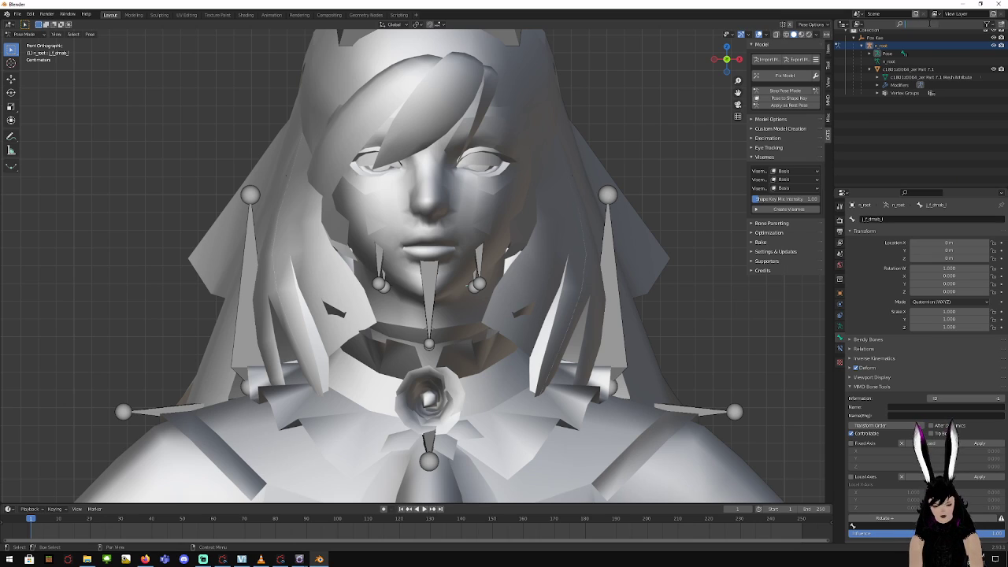
text(li)
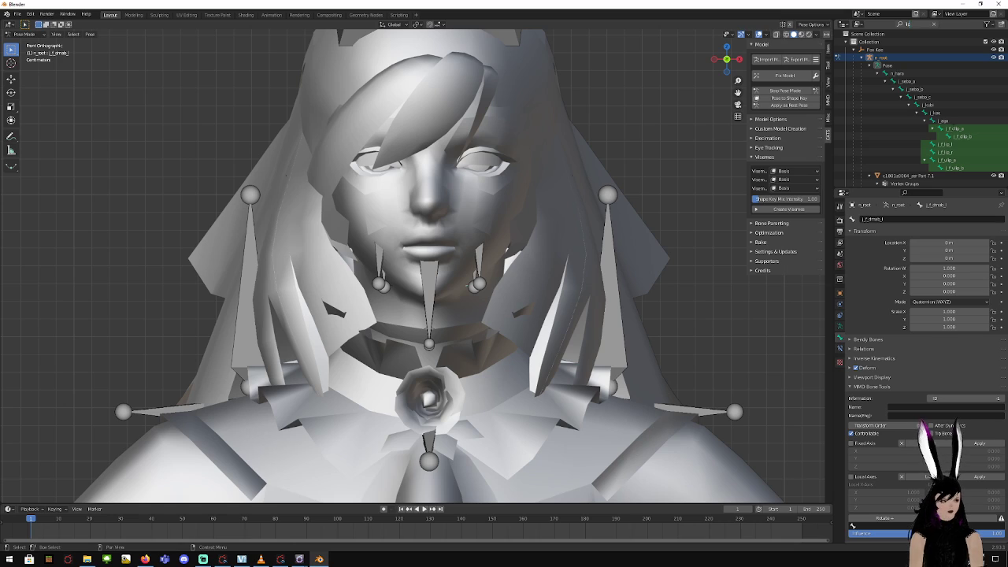
text(p)
Reset the Y and Z location and the Y rotation of the jaw bone j_ago to 0
click(943, 121)
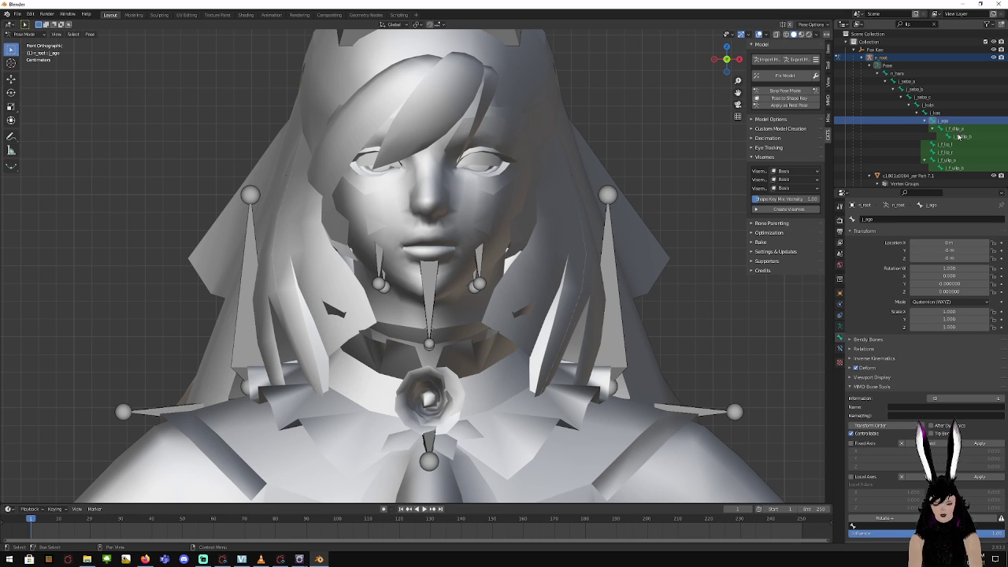
click(965, 258)
text(0)
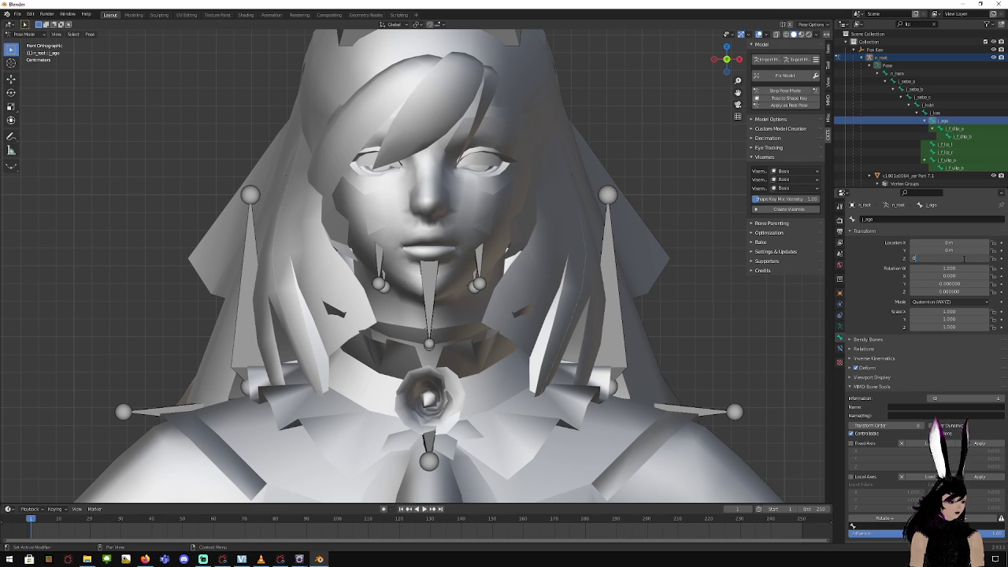
click(967, 285)
text(0)
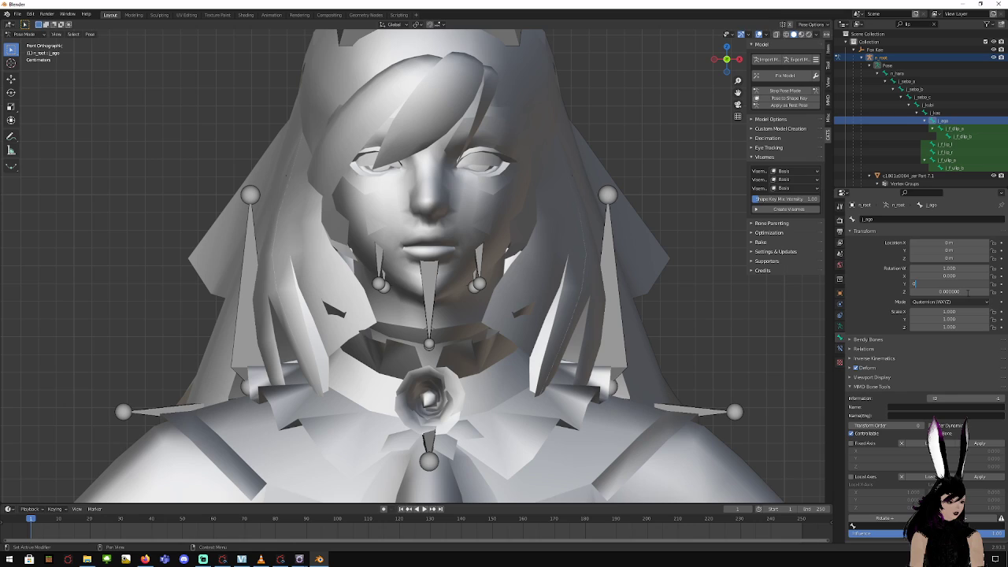
key(Return)
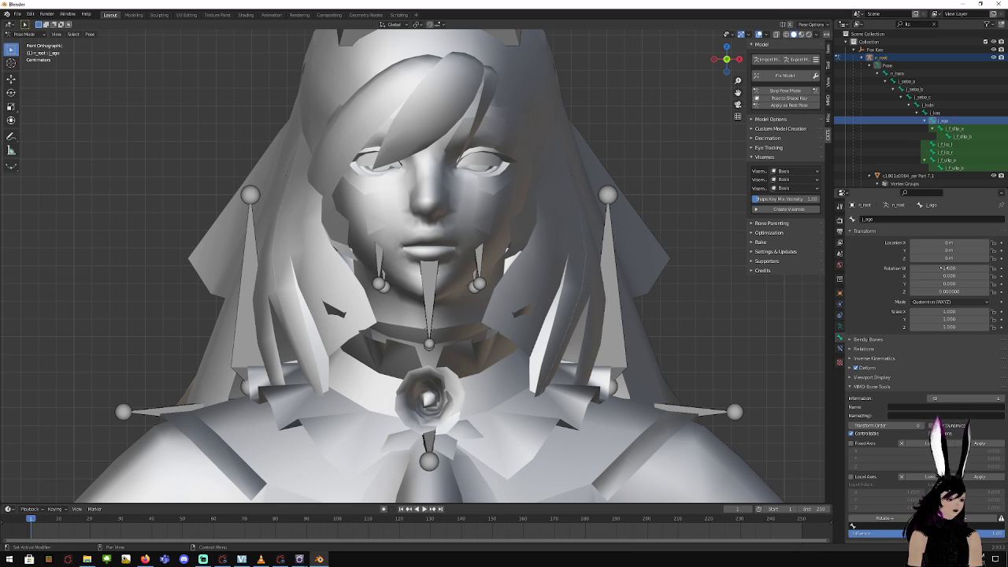
Open the mouth by rotating the jaw bone j_ago about Z, trying 0.02 and settling on 0.1
click(953, 291)
text(0.02)
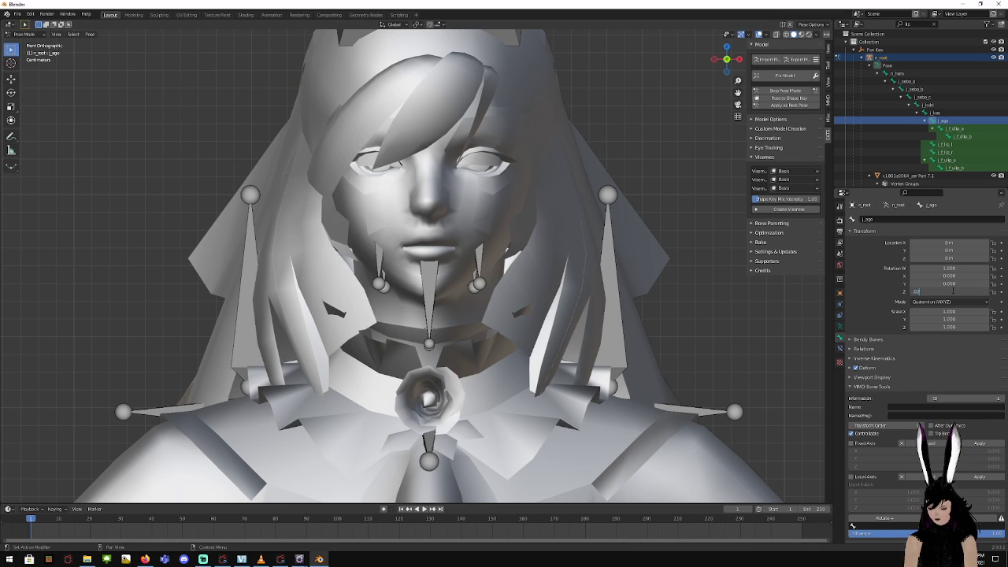
key(Return)
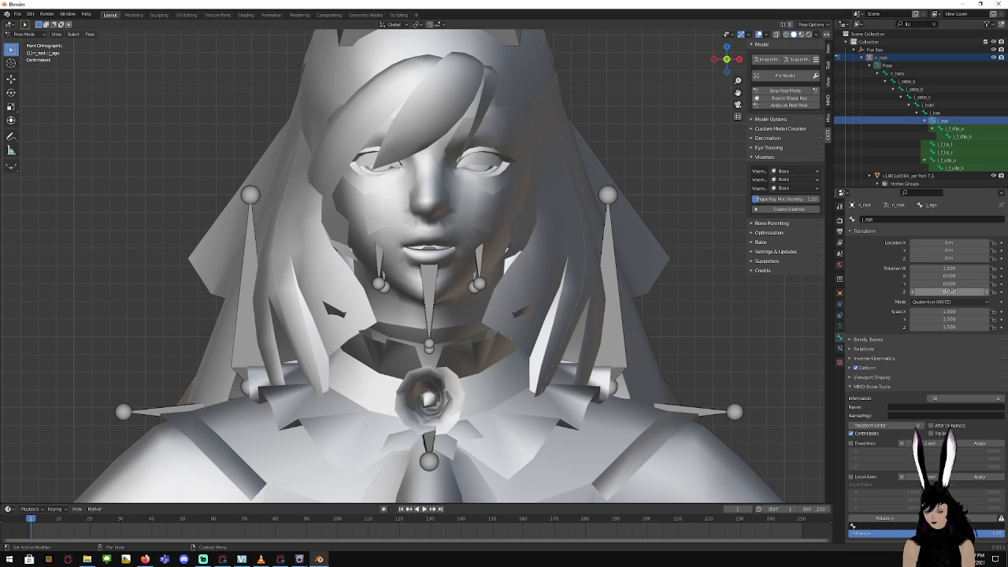
click(953, 291)
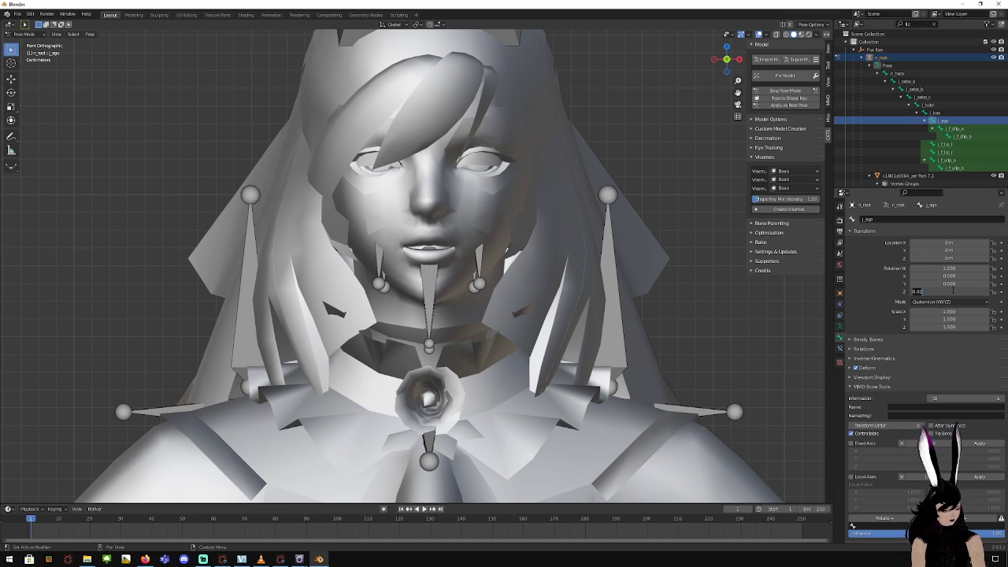
text(0.1)
key(Return)
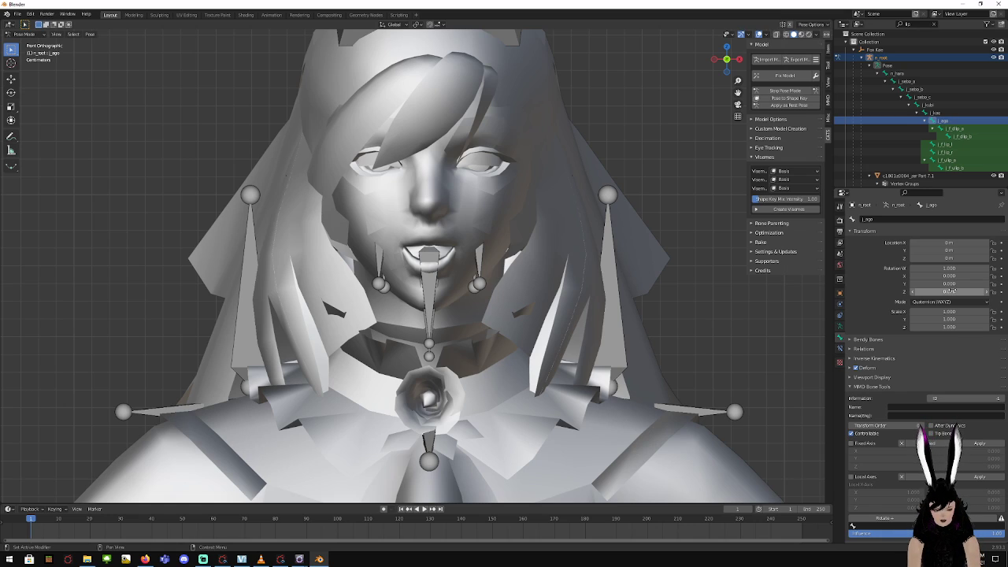
Set the Y location of the lip bones j_f_lip_r and j_f_lip_l to 0.001 m
click(960, 154)
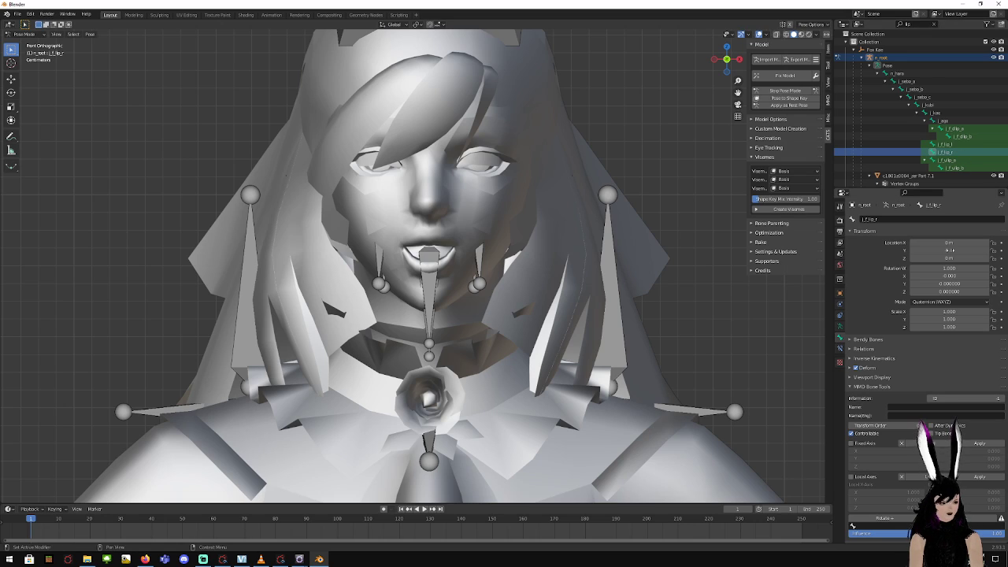
click(956, 250)
text(.001)
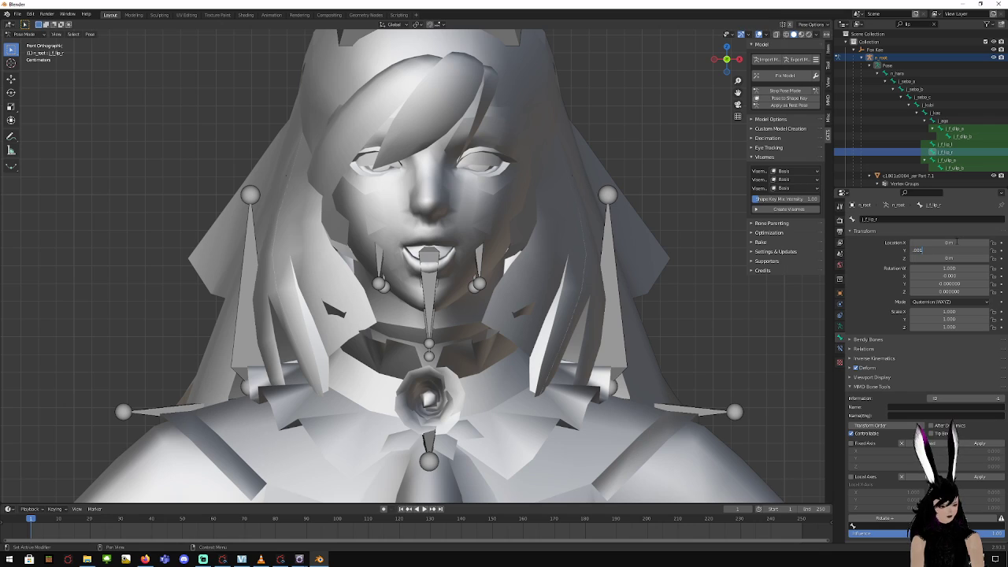
key(Return)
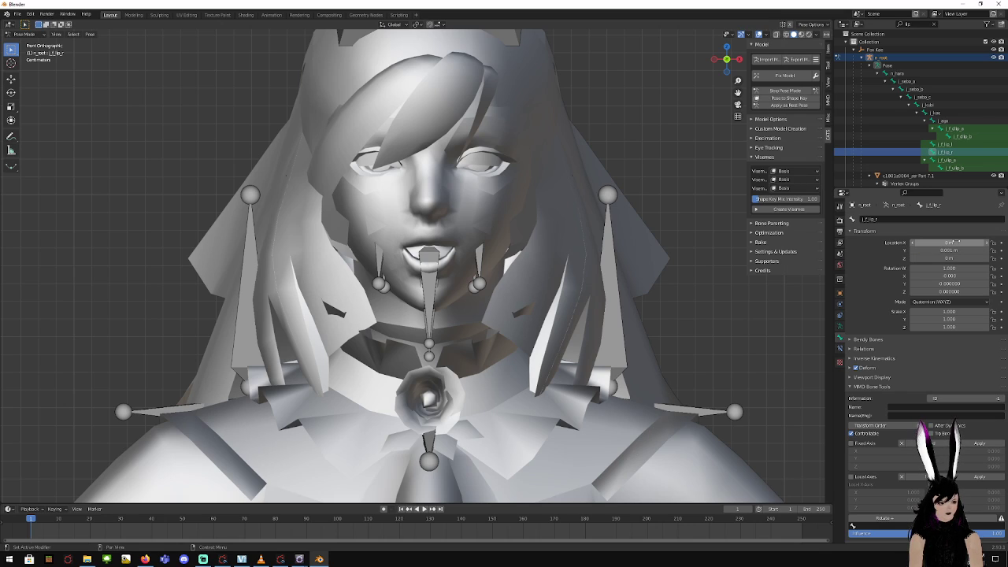
click(961, 145)
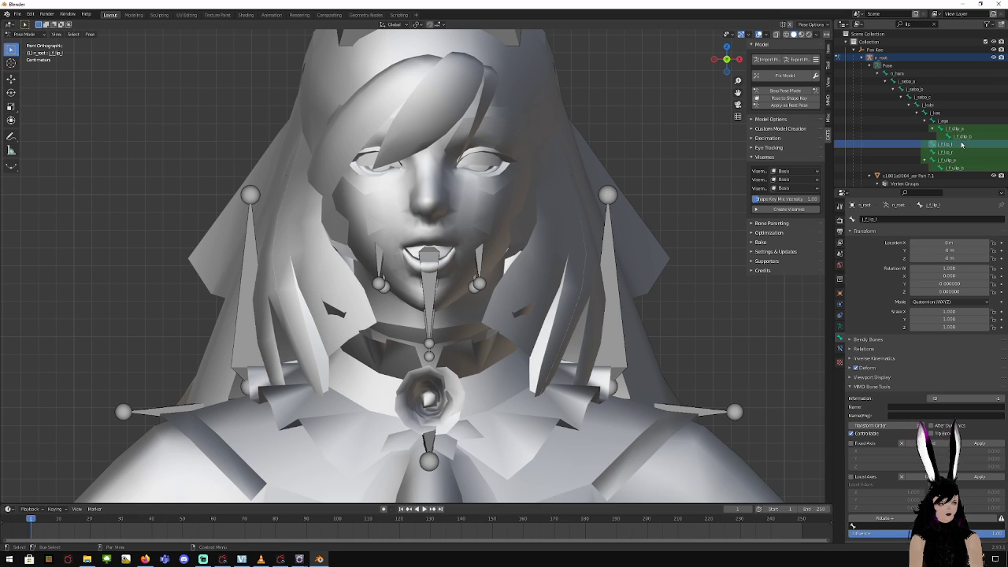
click(962, 251)
text(-.001)
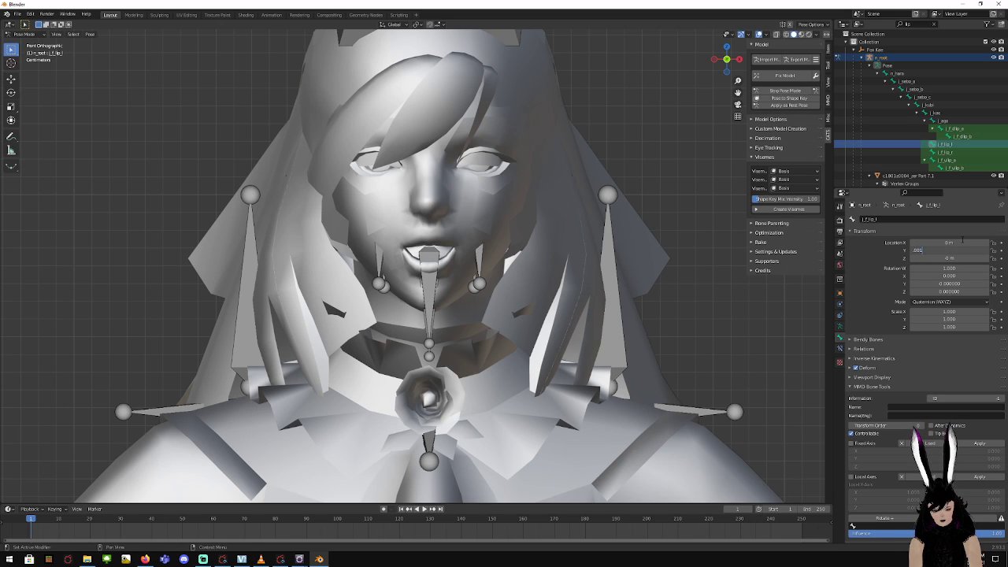
key(Return)
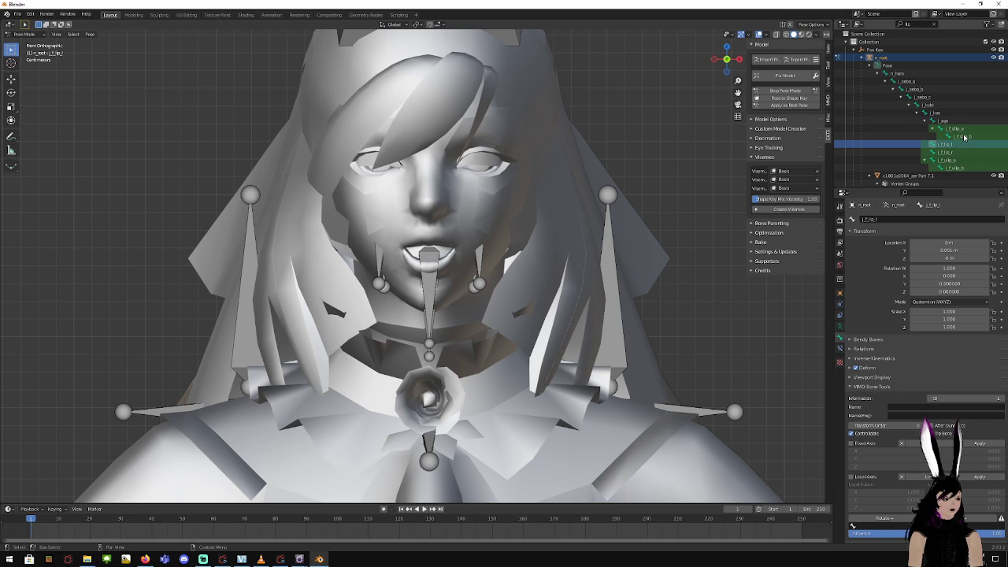
Reset the Y and Z location and the Y rotation of the upper lip bone j_f_ulip_a to 0
click(963, 160)
double_click(960, 249)
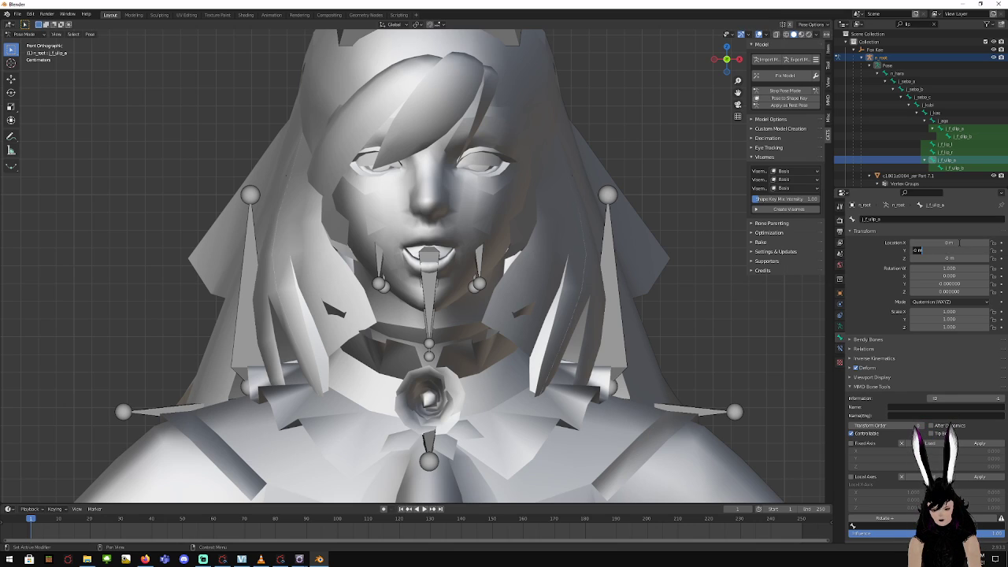
text(0)
double_click(960, 258)
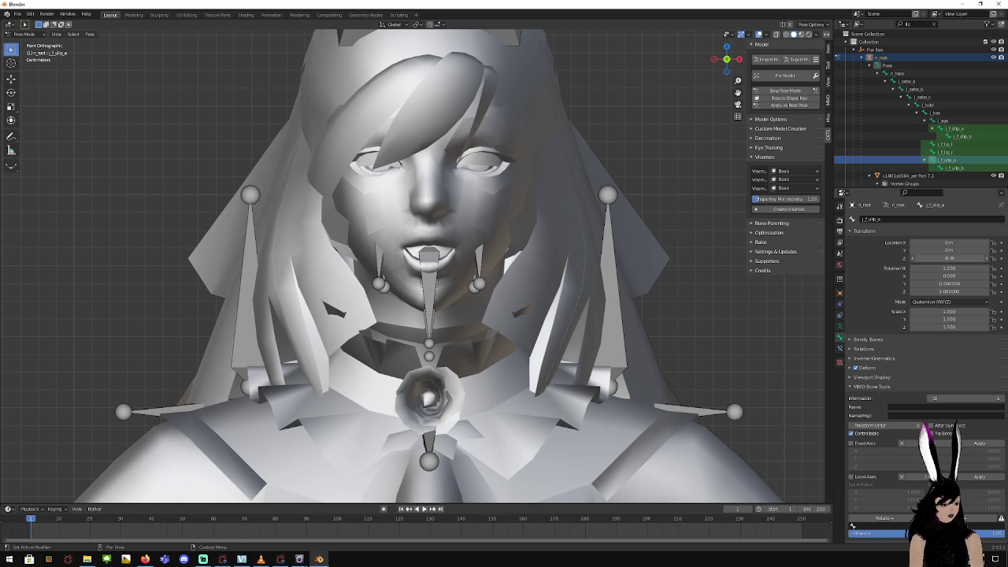
text(0)
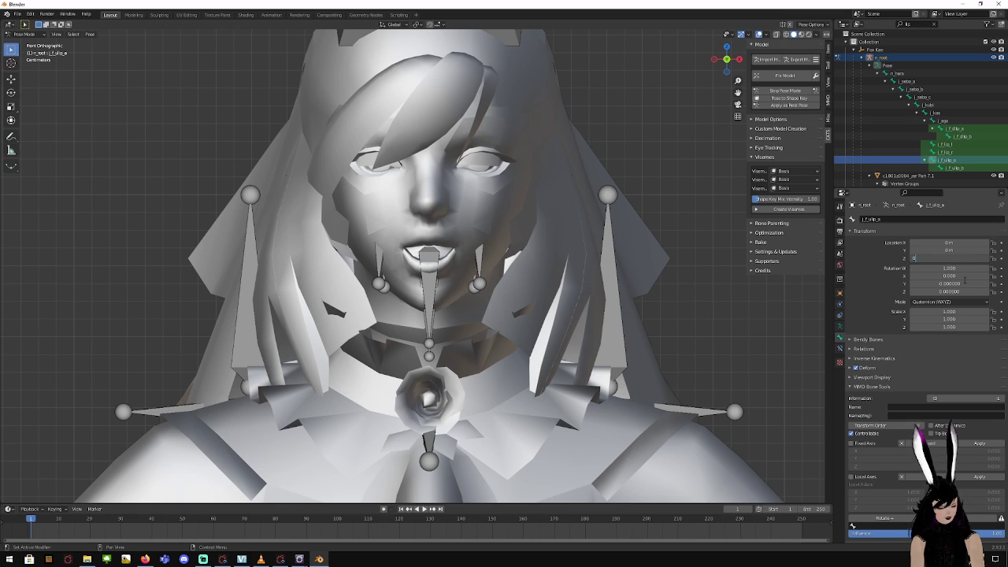
double_click(959, 286)
text(0)
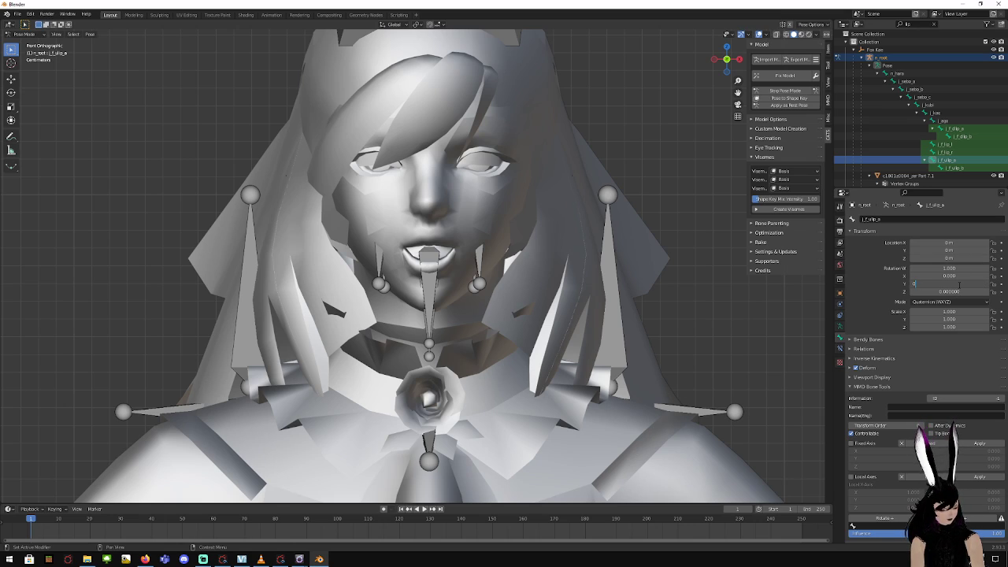
Set the Z rotation of the upper lip bone j_f_ulip_a to -0.01
double_click(968, 292)
text(0.0)
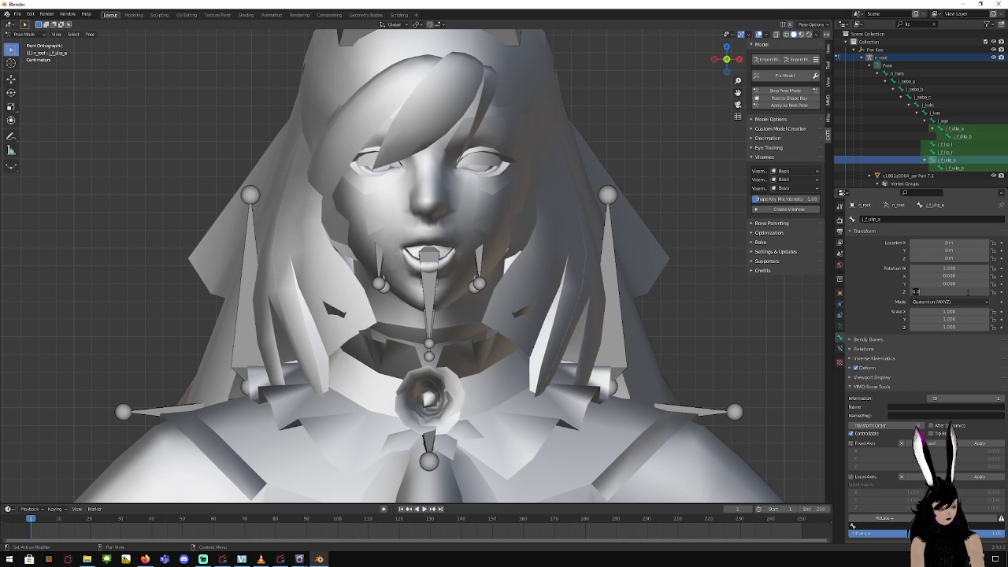
key(Return)
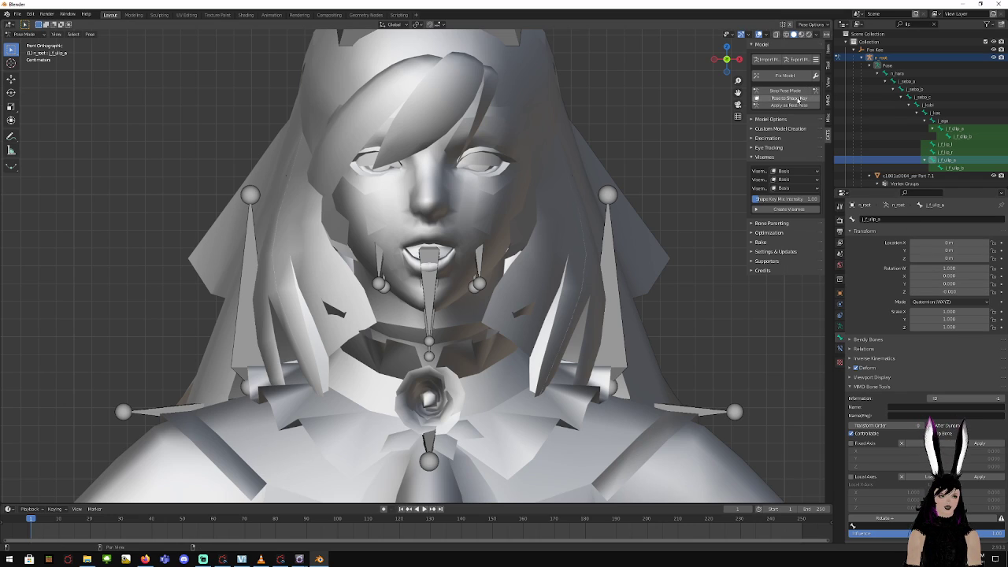
Save the current open-mouth pose as a shape key named AA
click(800, 99)
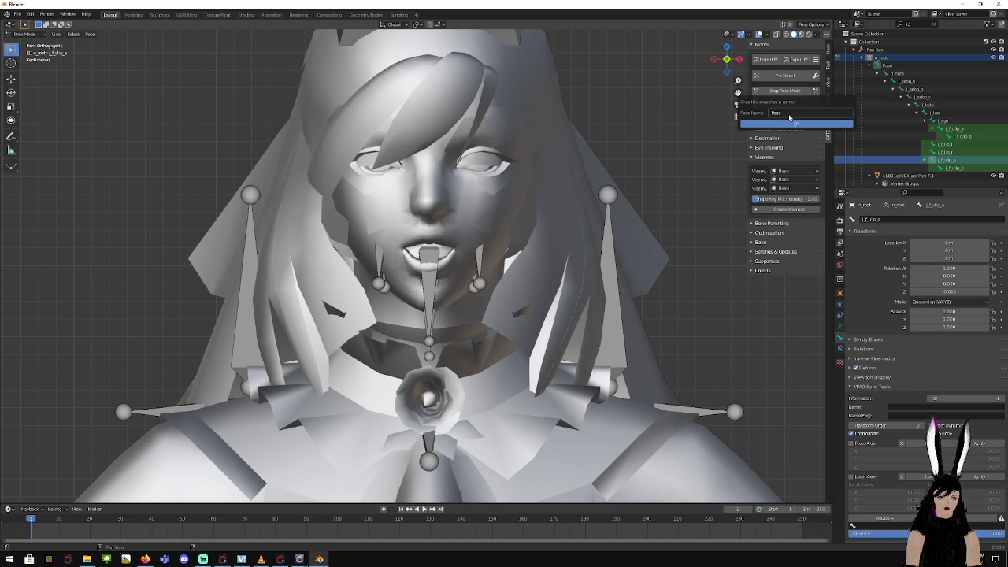
text(AA)
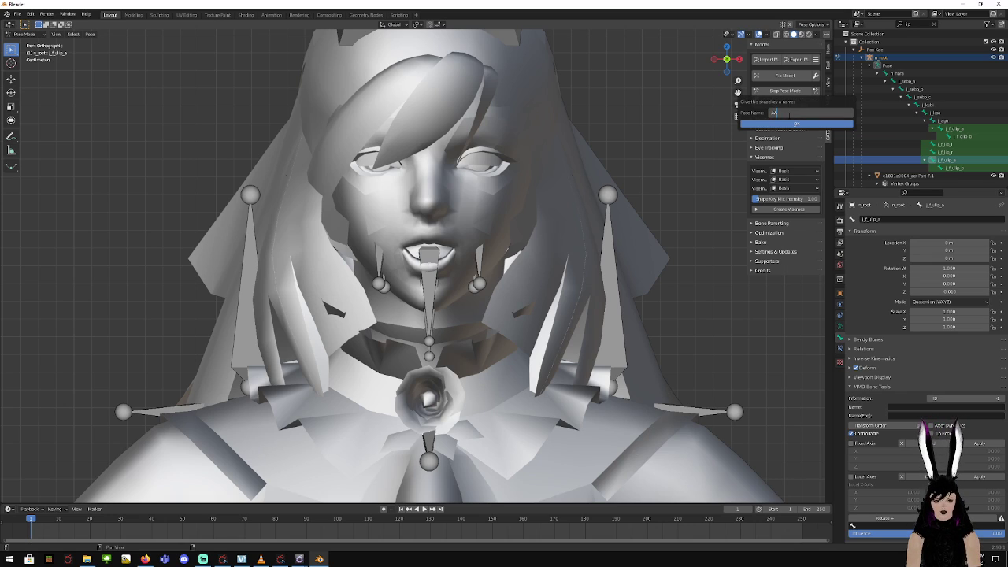
click(795, 123)
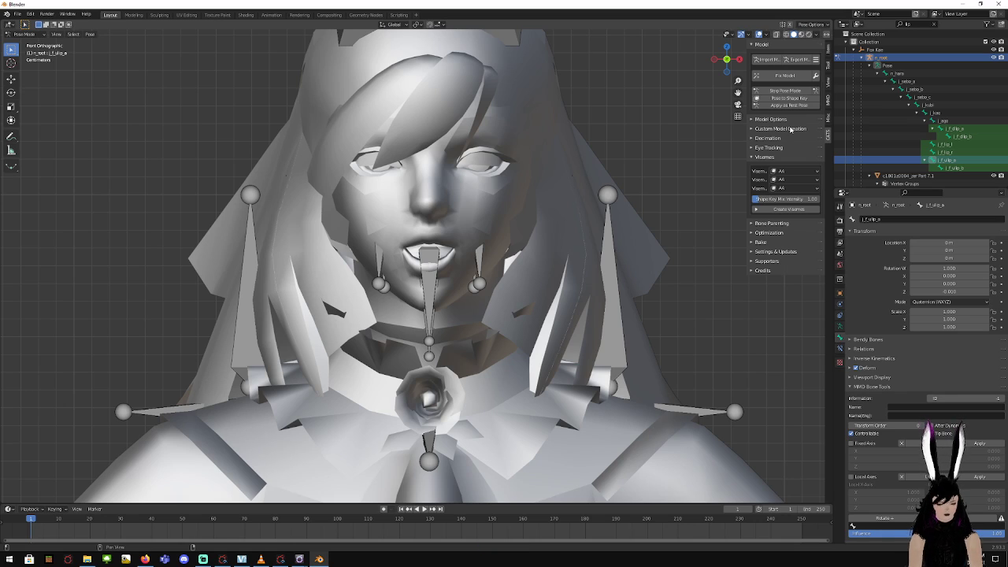
Set the Z rotation of the jaw bone j_ago to 0.02
click(953, 119)
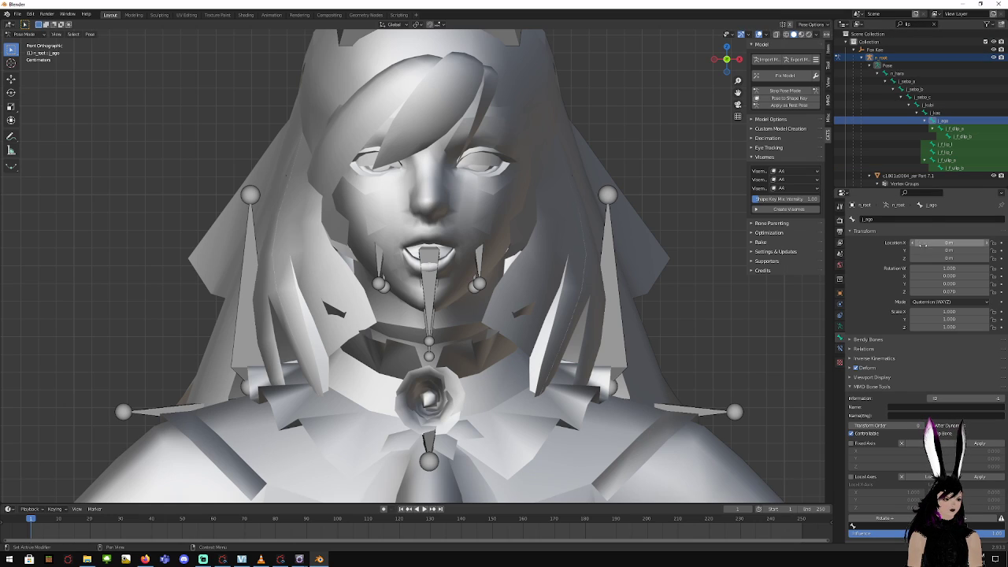
click(960, 292)
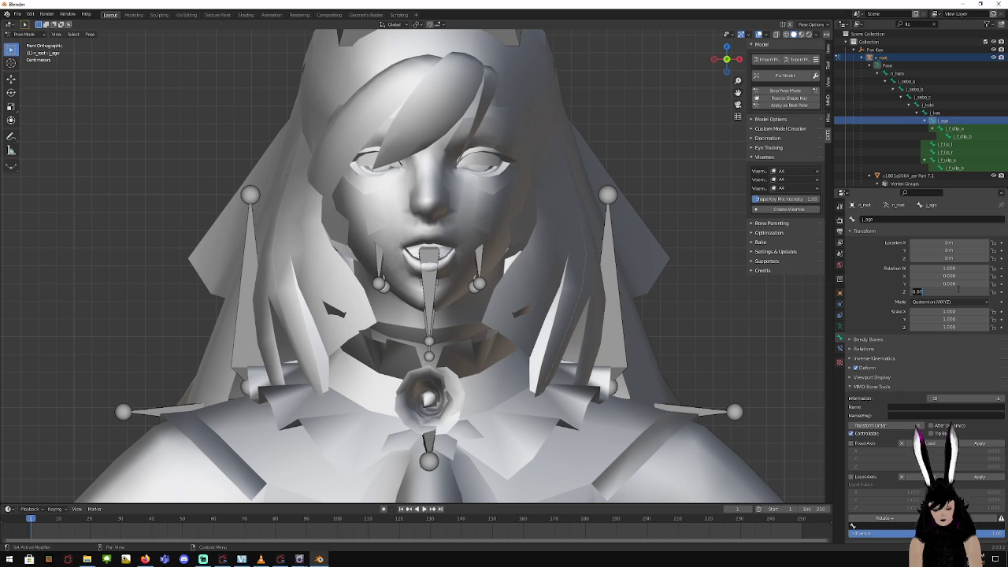
text(.02)
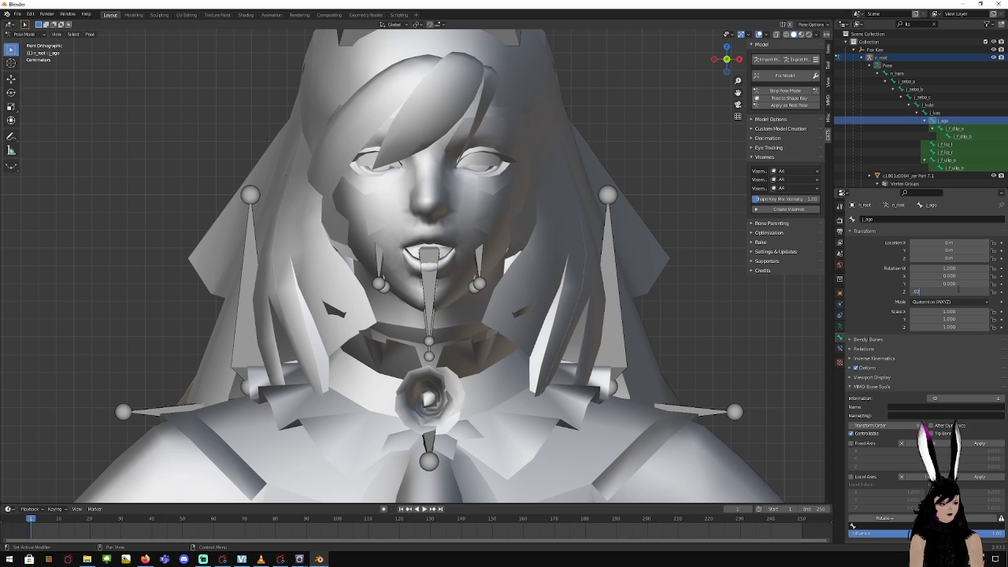
key(Return)
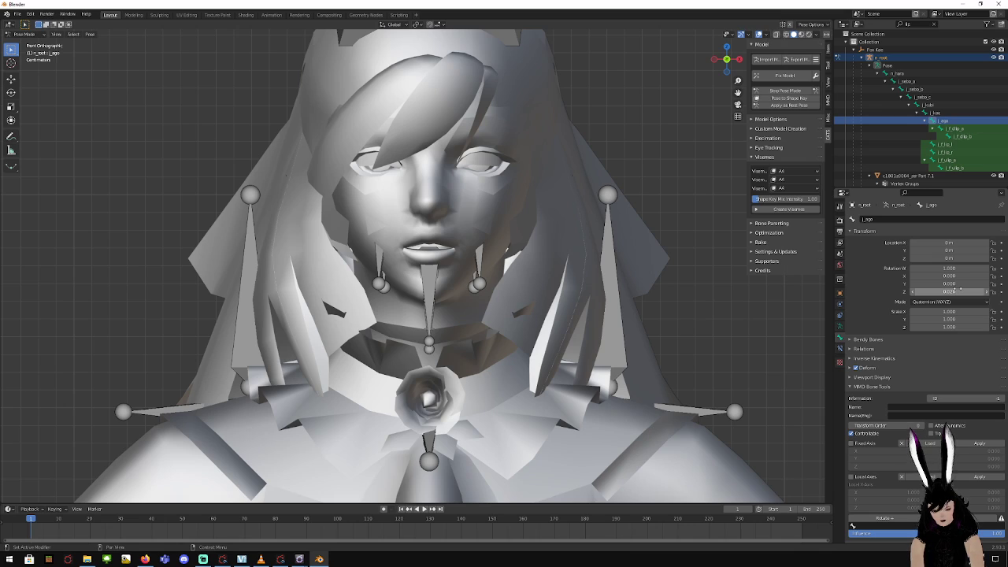
Reset the X and Z location of the lower lip bone j_f_dlip_a to 0
click(963, 131)
double_click(964, 243)
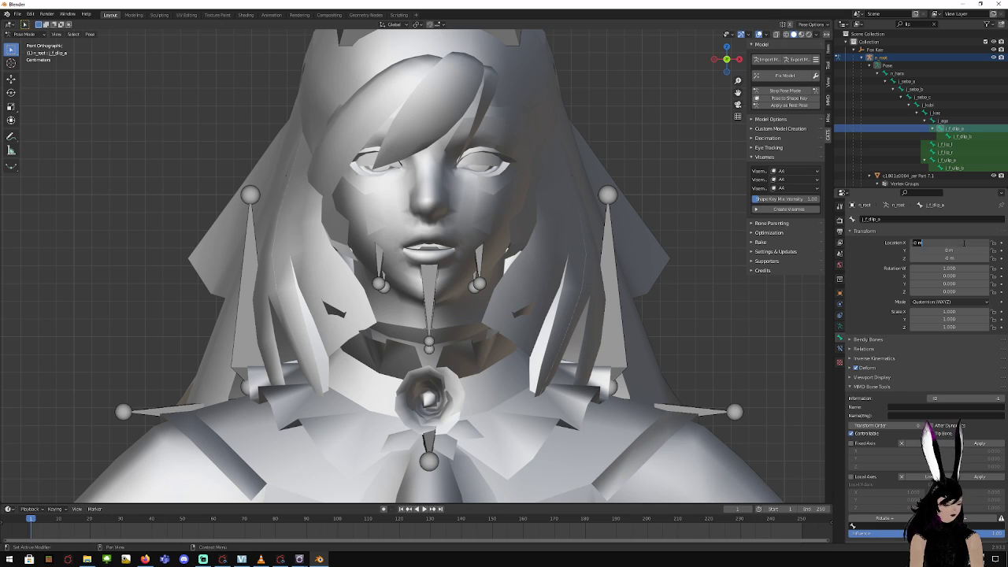
text(0)
click(963, 258)
text(0)
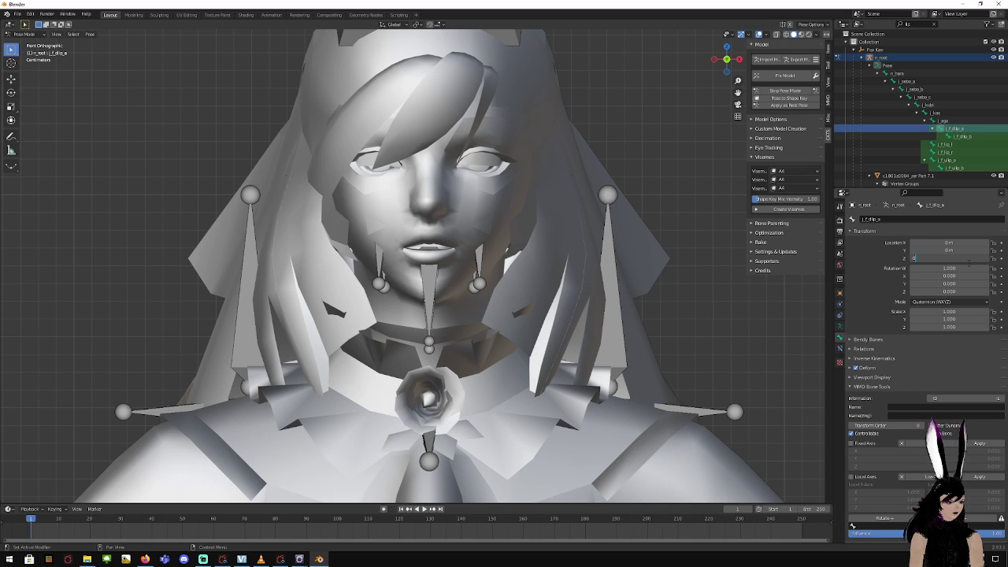
key(Return)
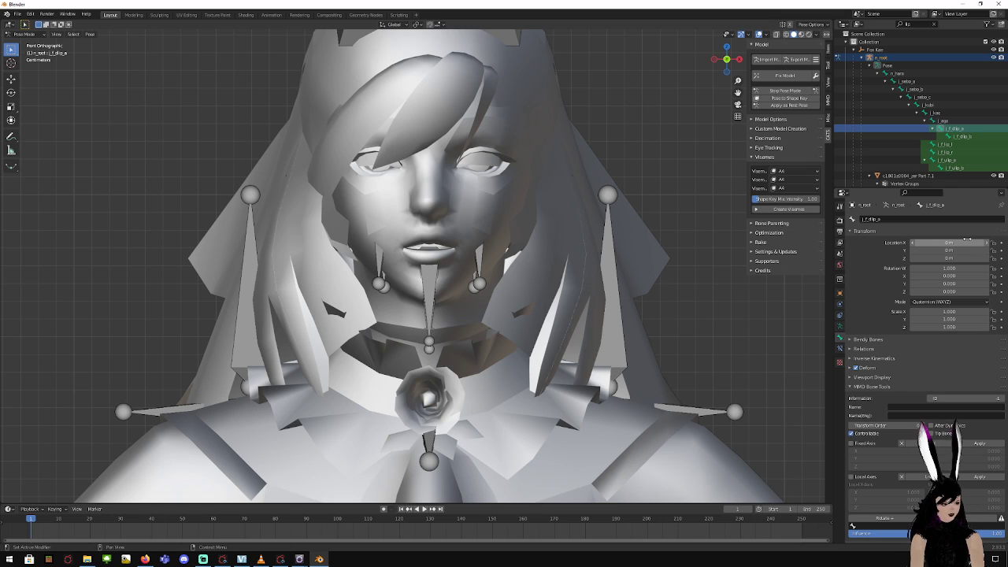
Set the location of the lower lip bone j_f_dlip_a to -0.002 m in X and 0.004 m in Y
double_click(968, 243)
key(BackSpace)
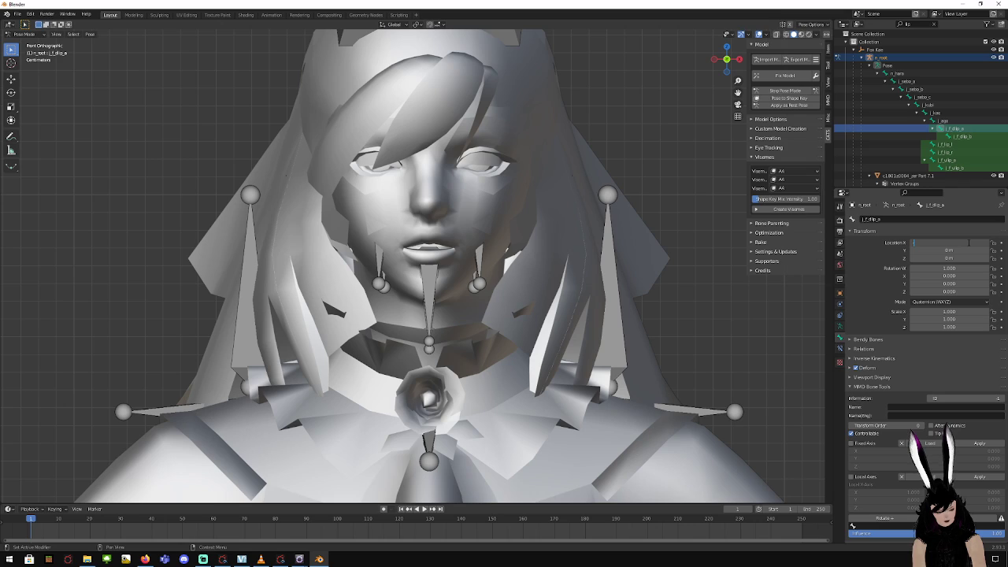
text(-0.02)
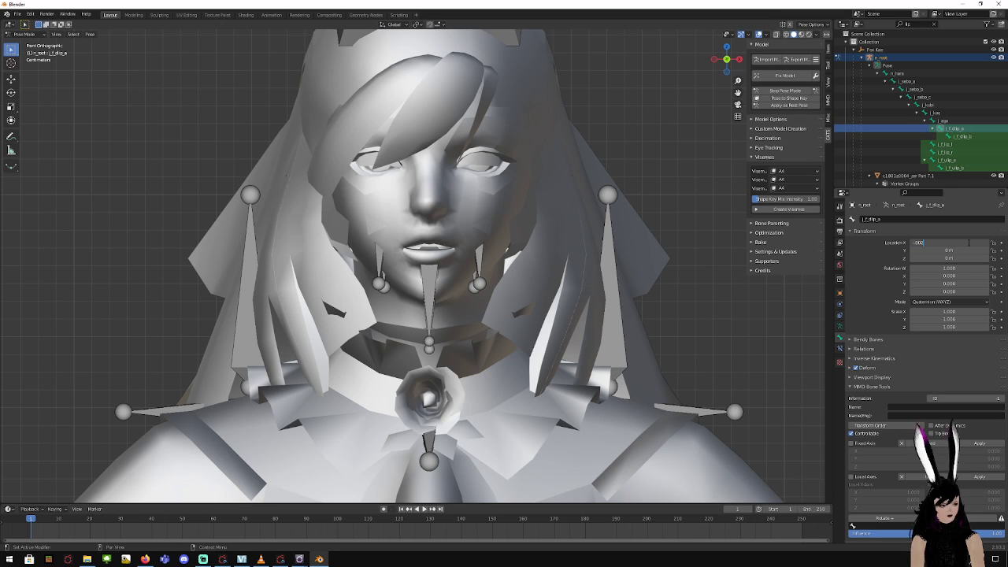
key(Return)
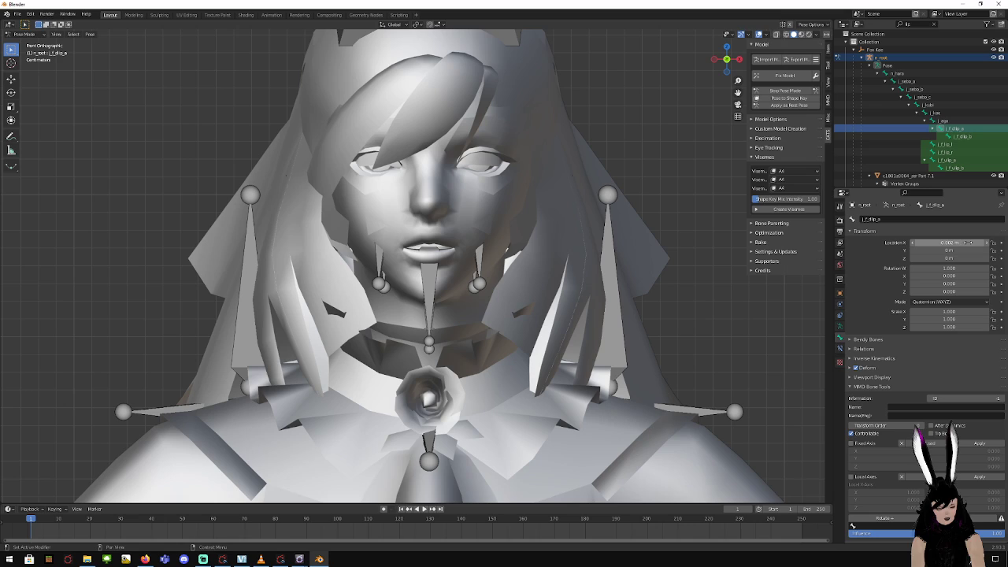
click(967, 251)
key(BackSpace)
text(-0)
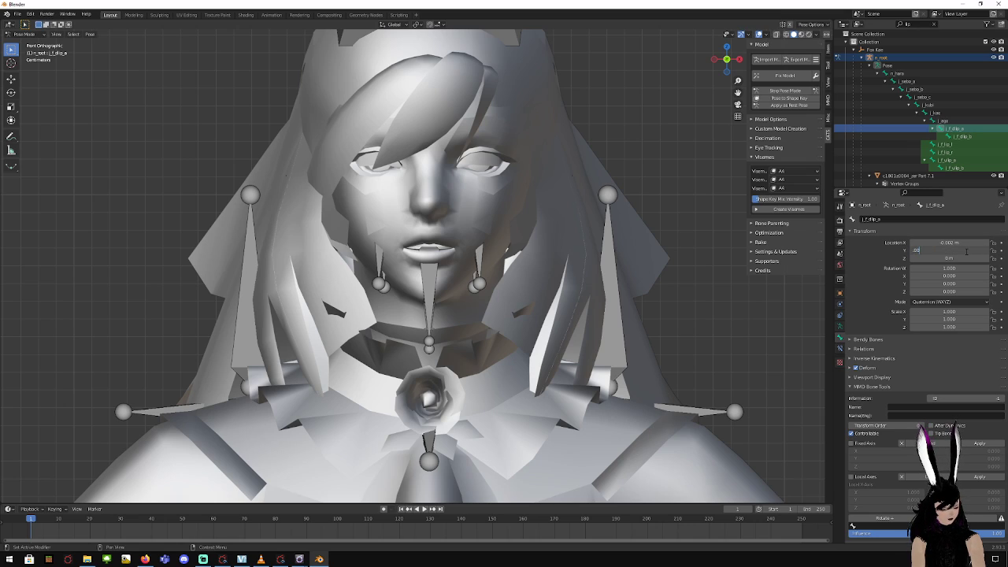
text(.004)
key(Return)
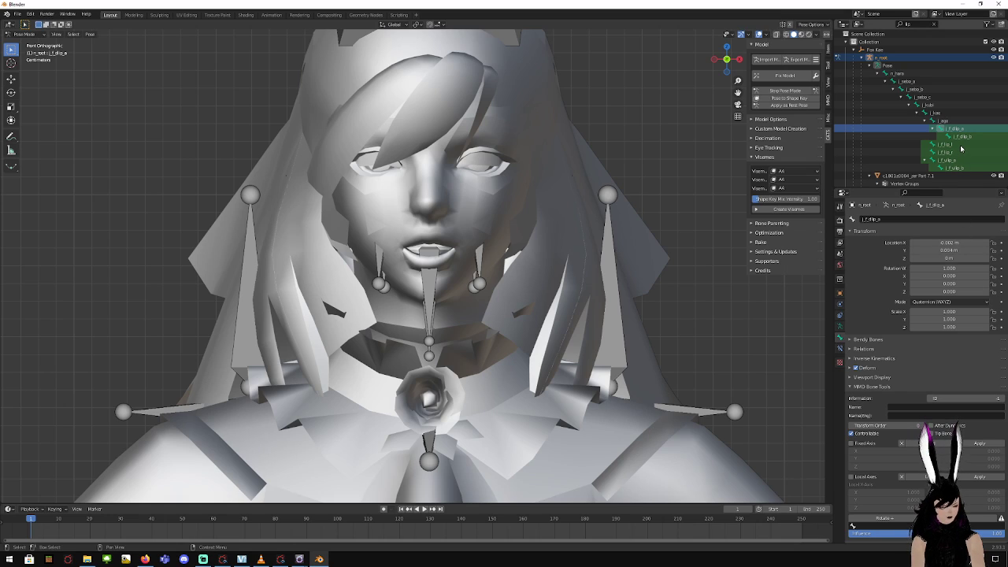
Set the location of the lip corner bone j_f_lip_l to X -0.002 m, Y -0.002 m and Z 0.006 m
click(959, 145)
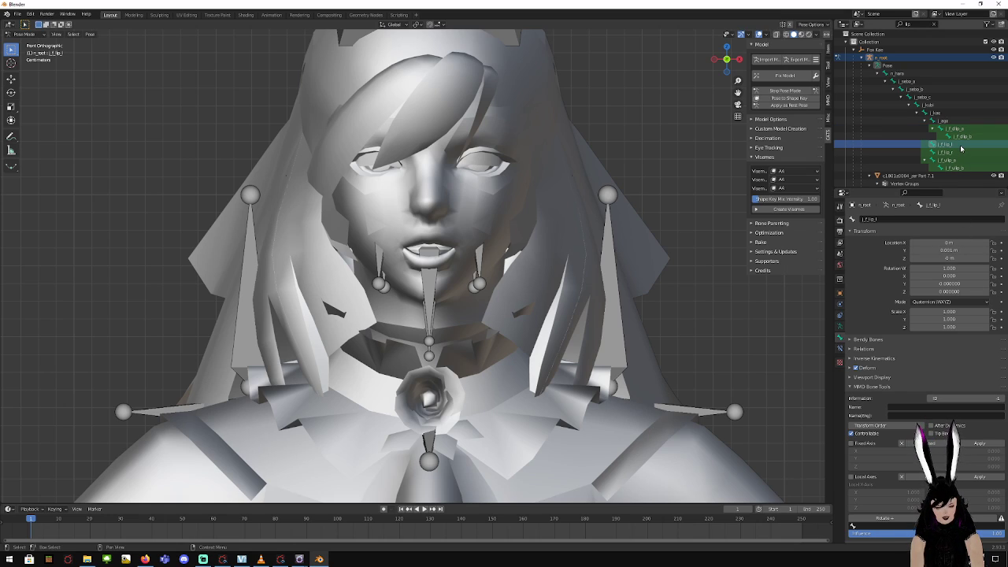
click(950, 242)
text(-0.008)
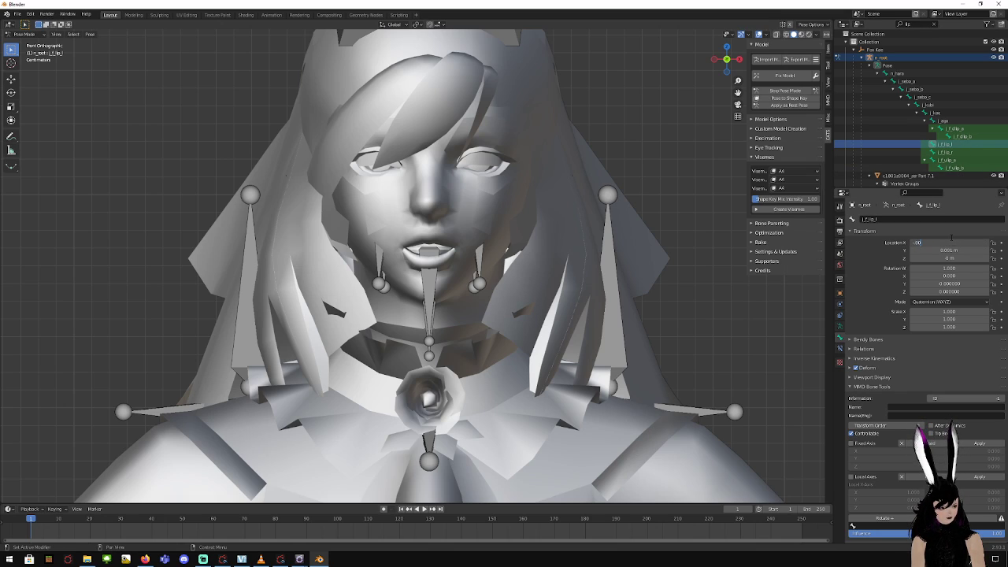
key(Return)
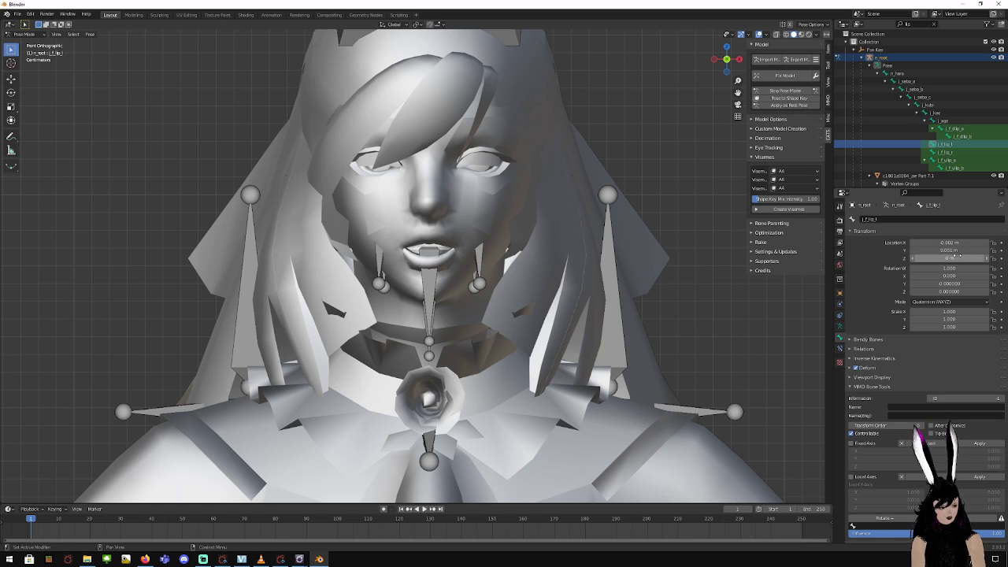
click(957, 250)
text(-.002)
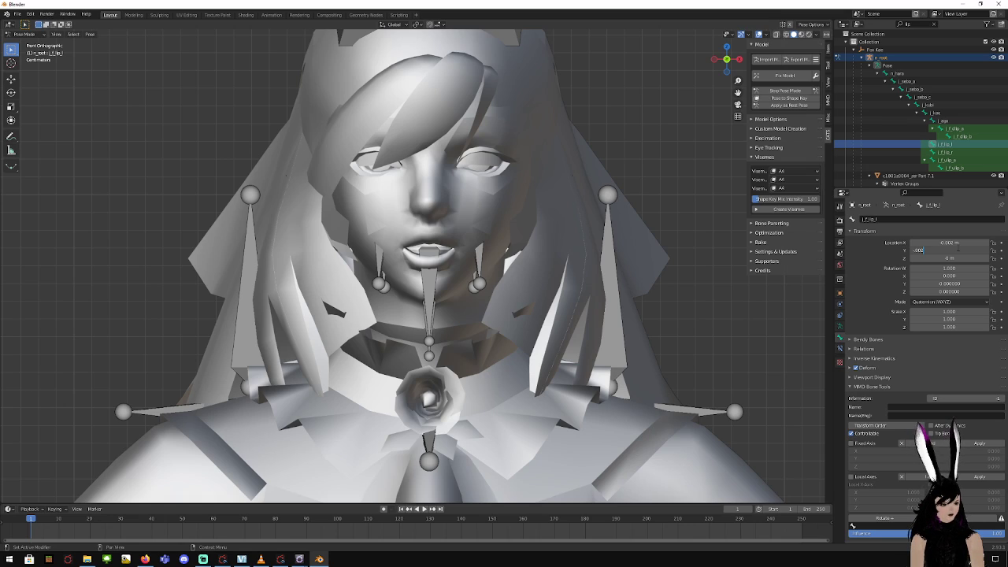
click(958, 259)
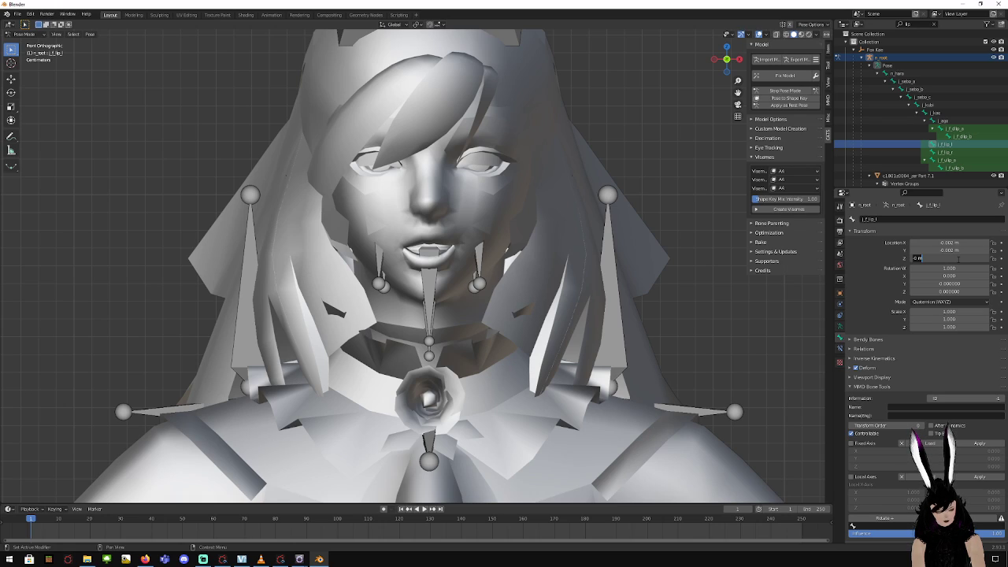
text(0.006)
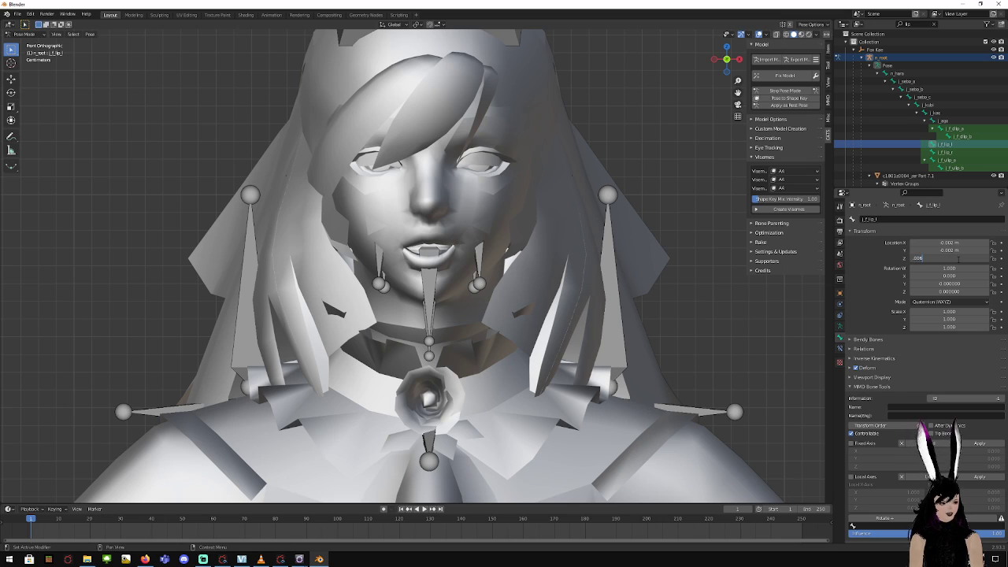
key(Return)
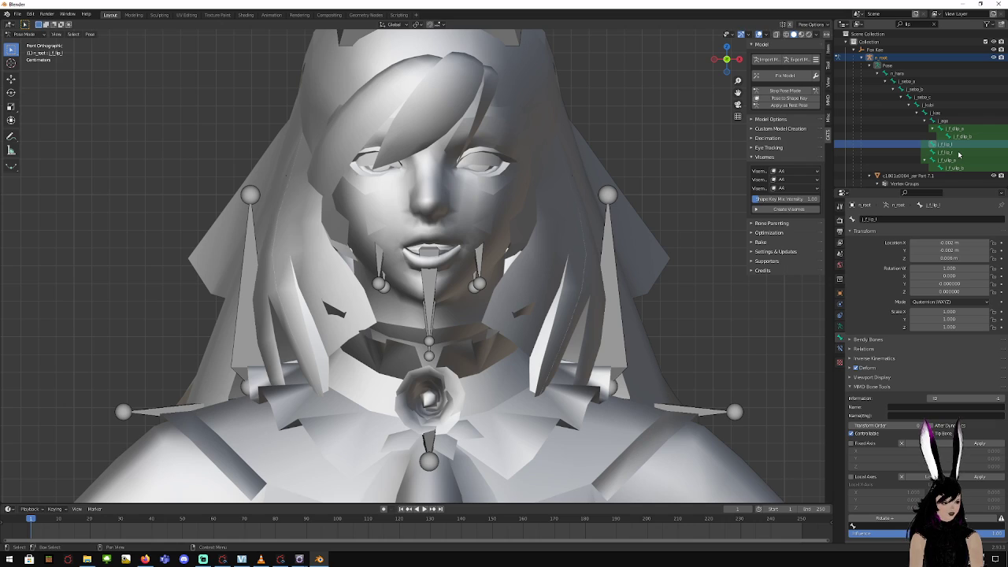
click(954, 283)
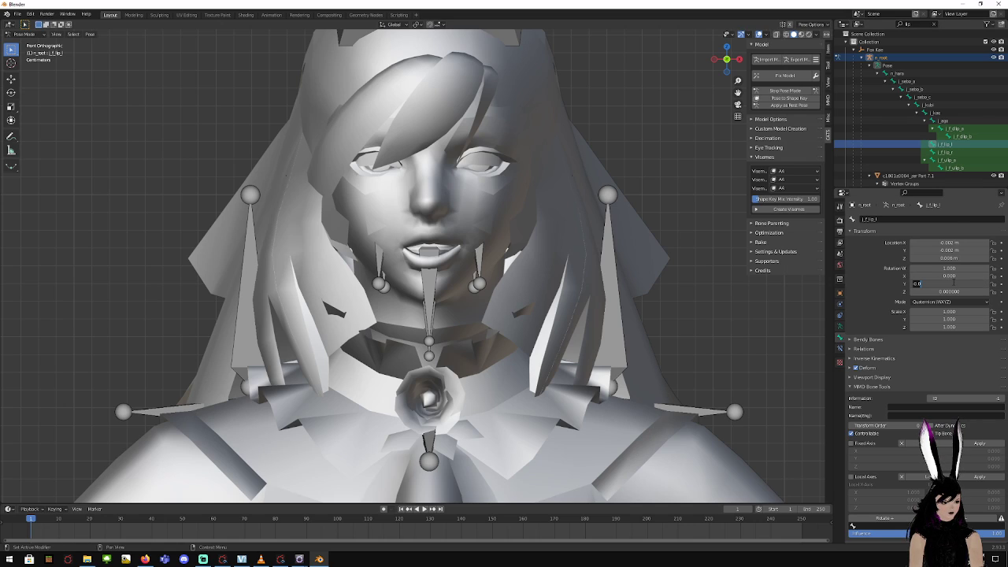
key(Return)
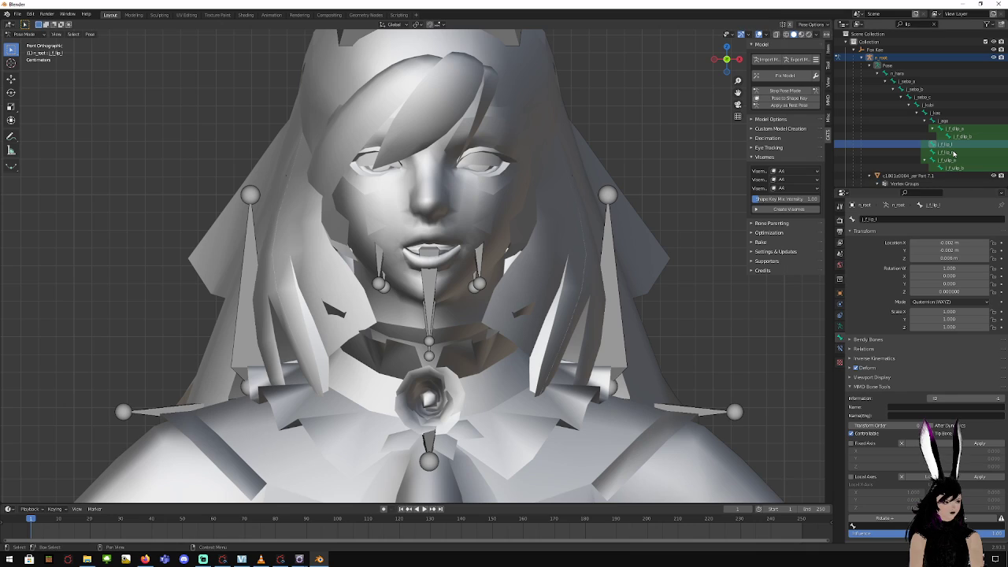
Set both the X and Y location of the lip corner bone j_f_lip_r to -0.002 m
click(954, 153)
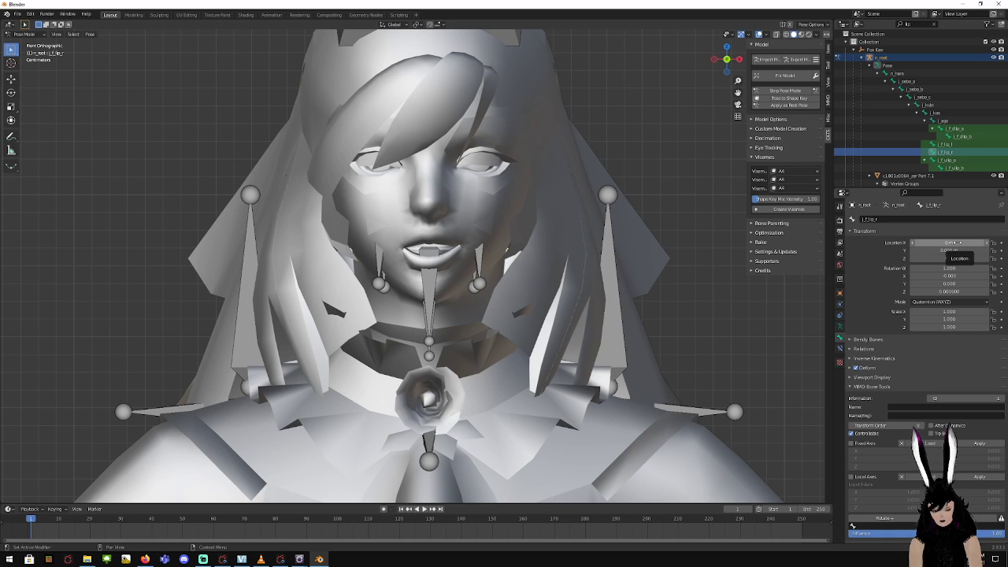
click(956, 244)
text(-.002)
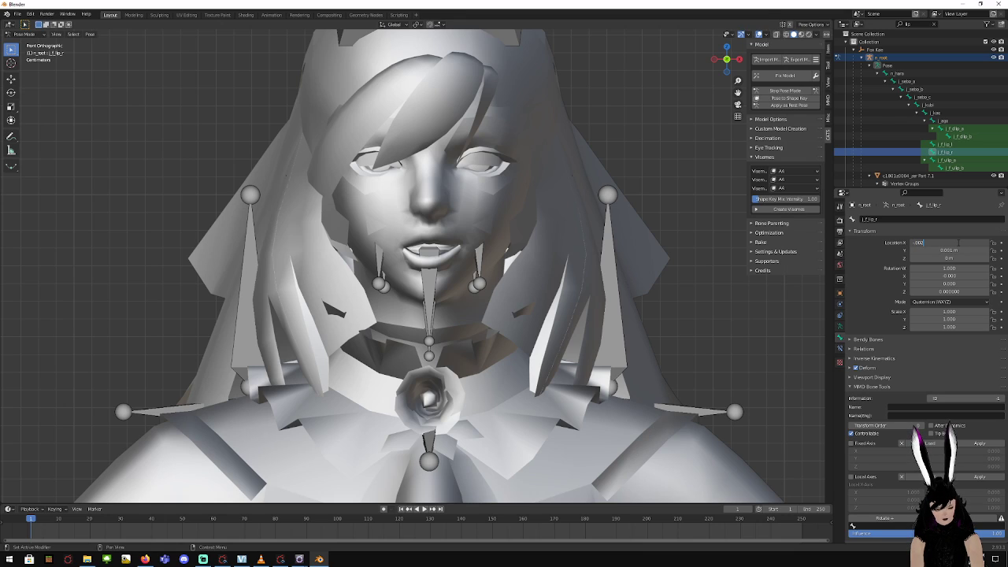
key(Return)
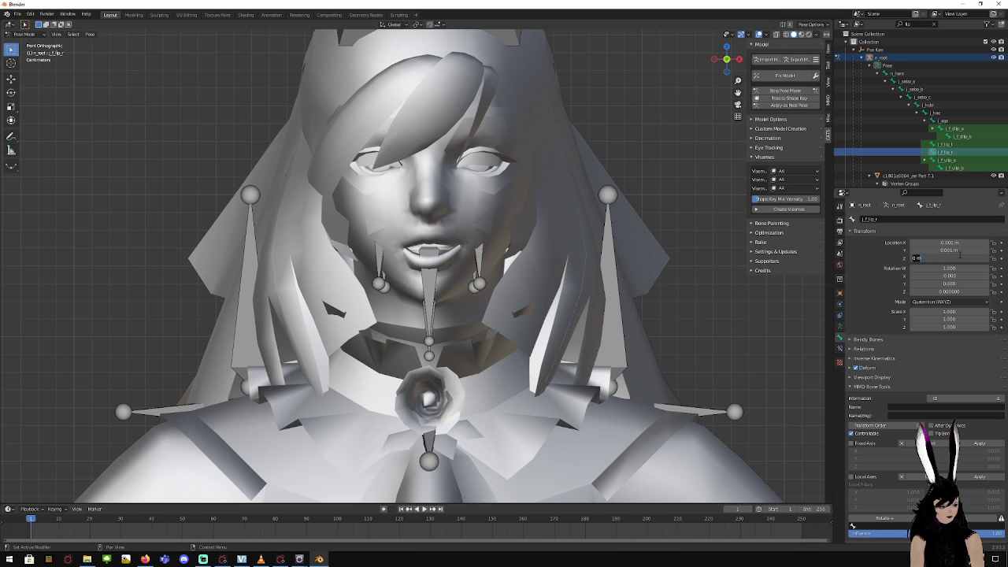
click(962, 250)
text(-0.00)
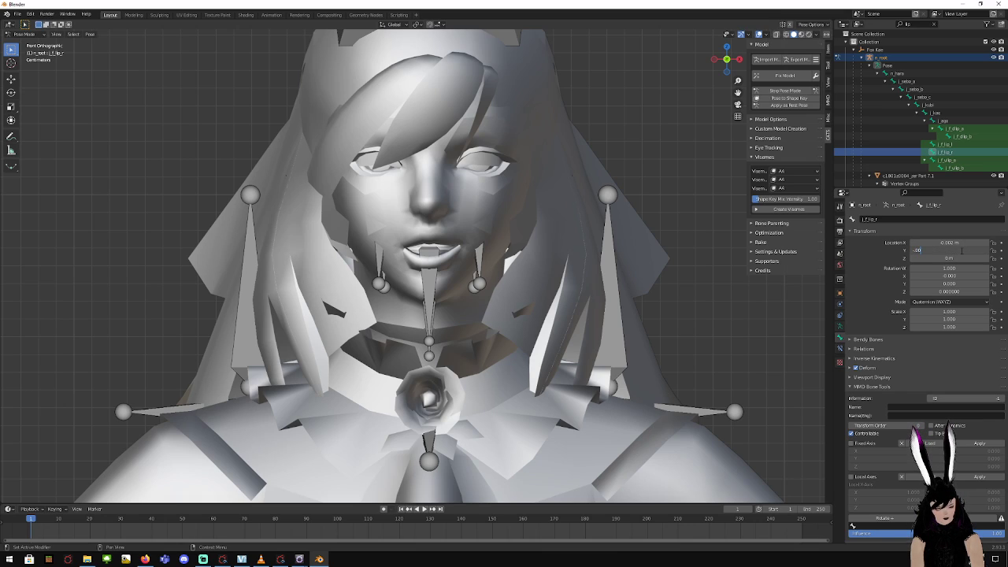
text(2)
key(Return)
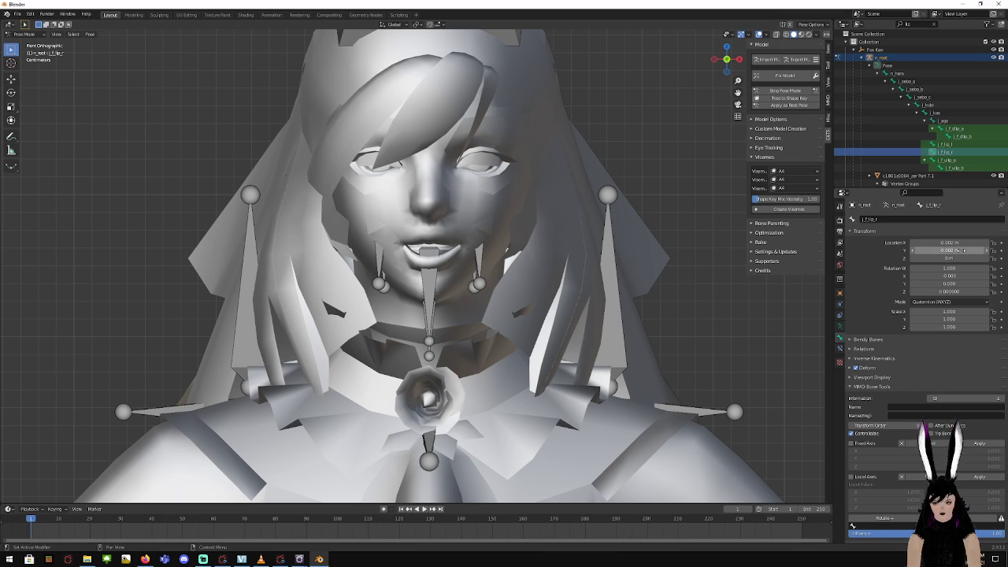
Try a Y location of 0.002 m on the lip bone j_f_lip_r and undo it
click(962, 250)
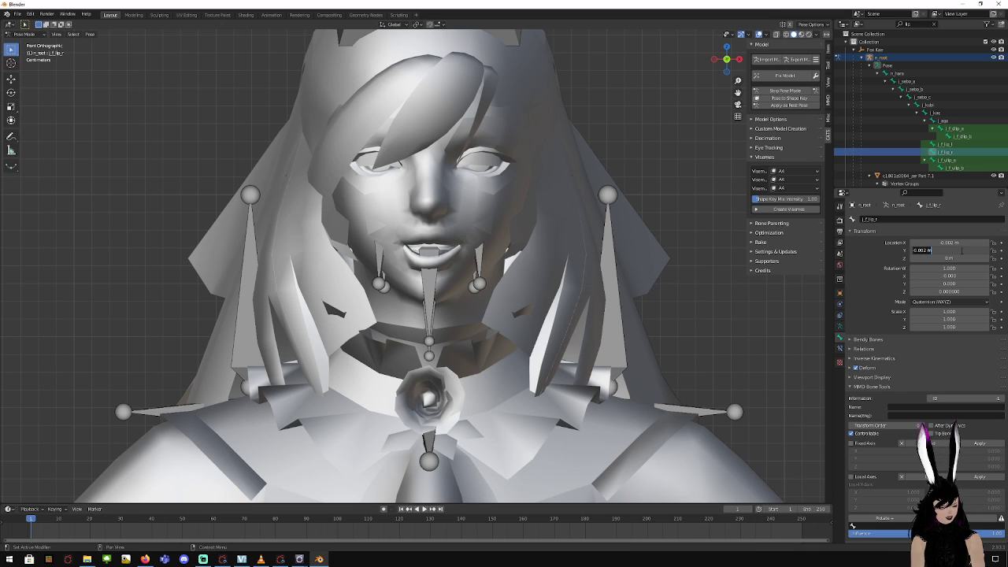
text(.002)
key(Return)
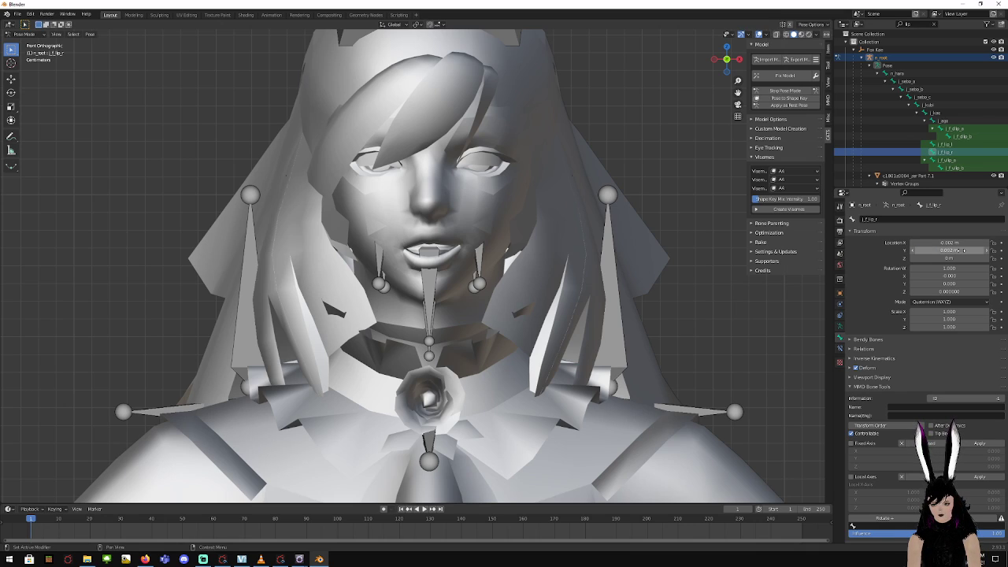
key(ctrl+z)
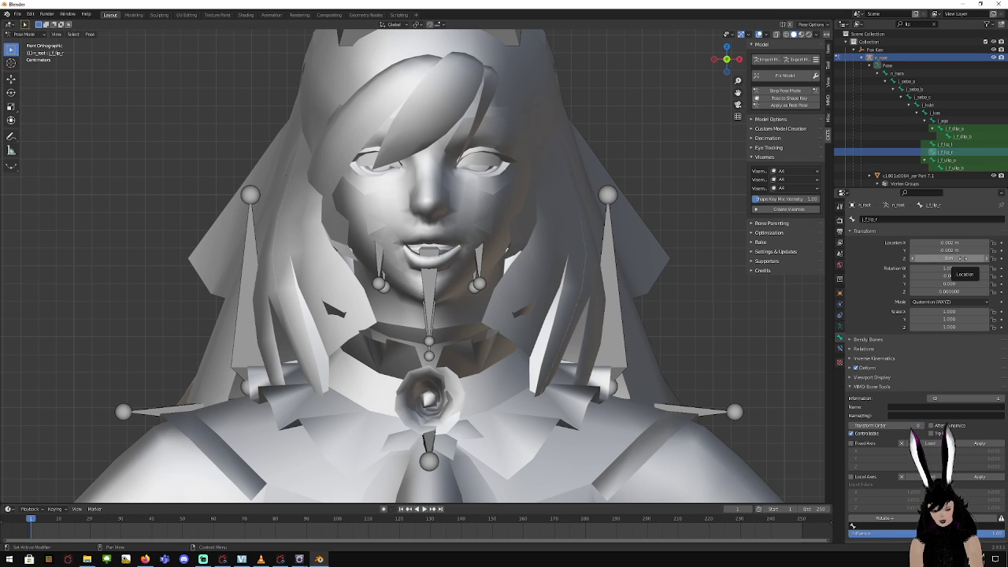
Set the Z location of the lip bone j_f_lip_r to -0.006 m
click(963, 259)
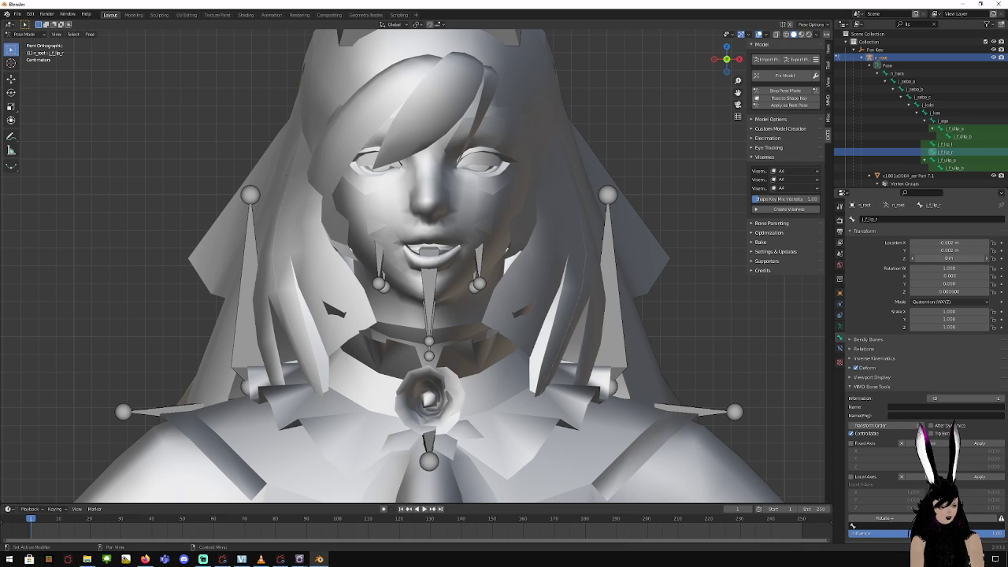
text(-.006)
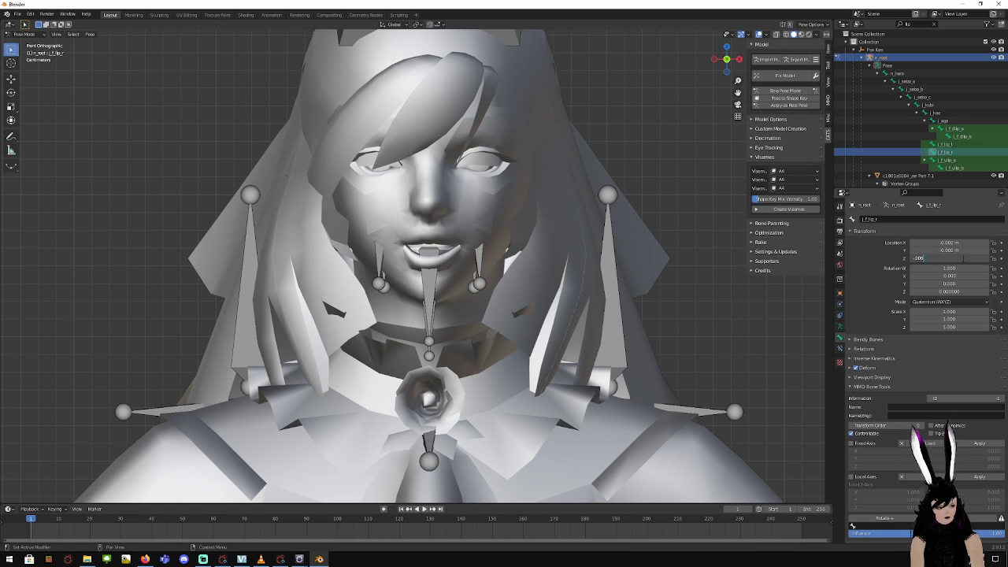
key(Return)
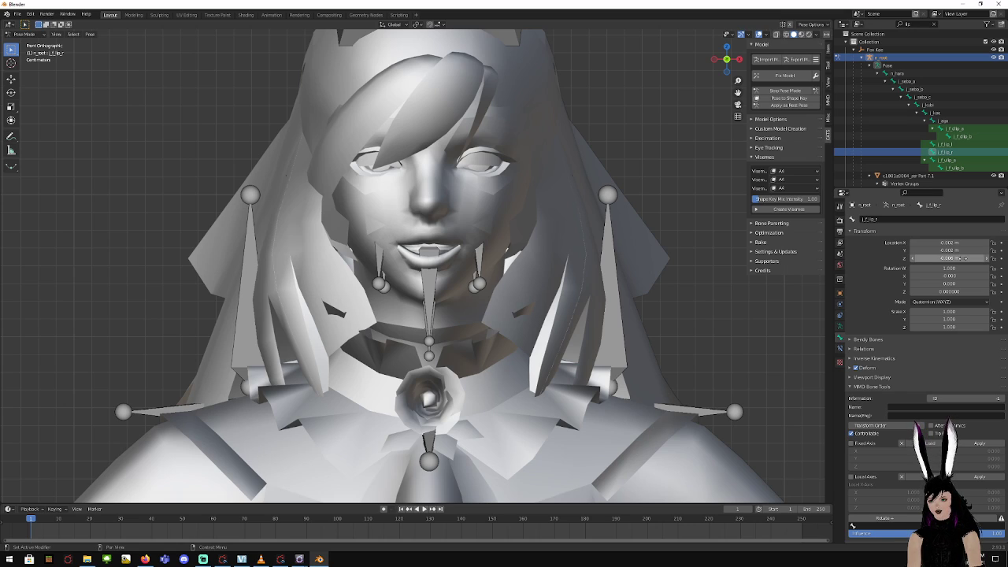
Set the X rotation of lip bone j_f_lip_r and the Z rotation of upper lip bone j_f_ulip_a to 0
click(974, 276)
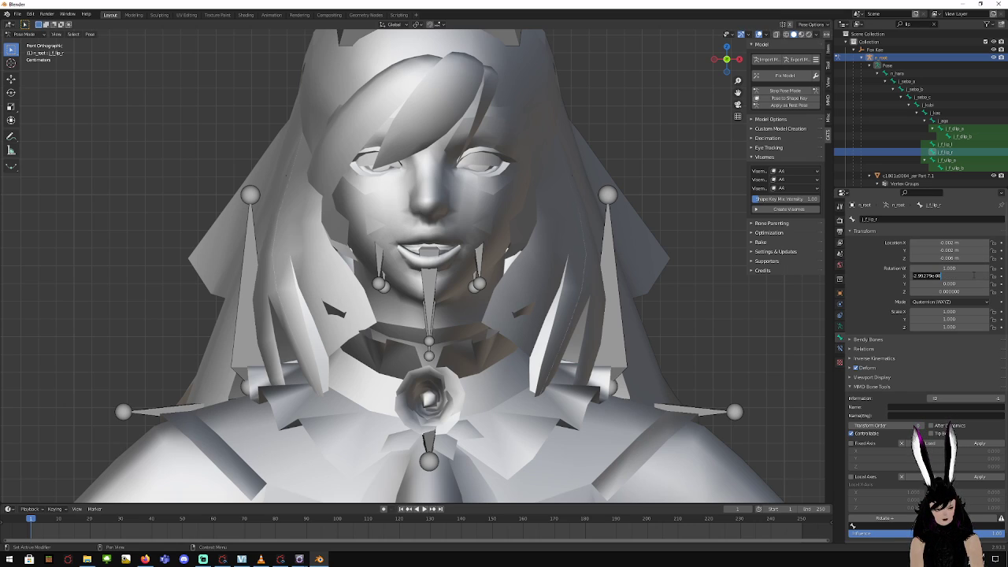
key(Return)
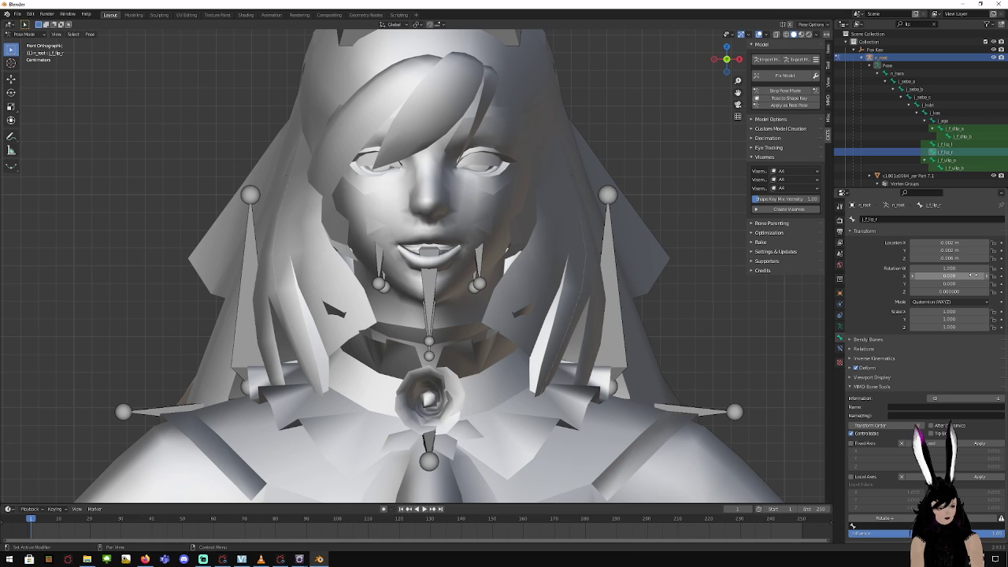
click(964, 161)
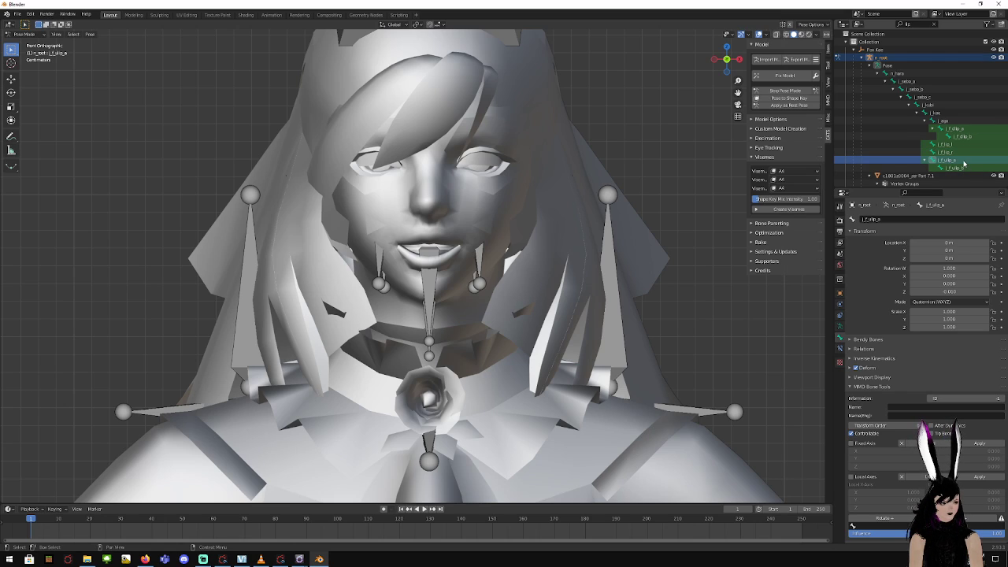
click(961, 291)
text(0)
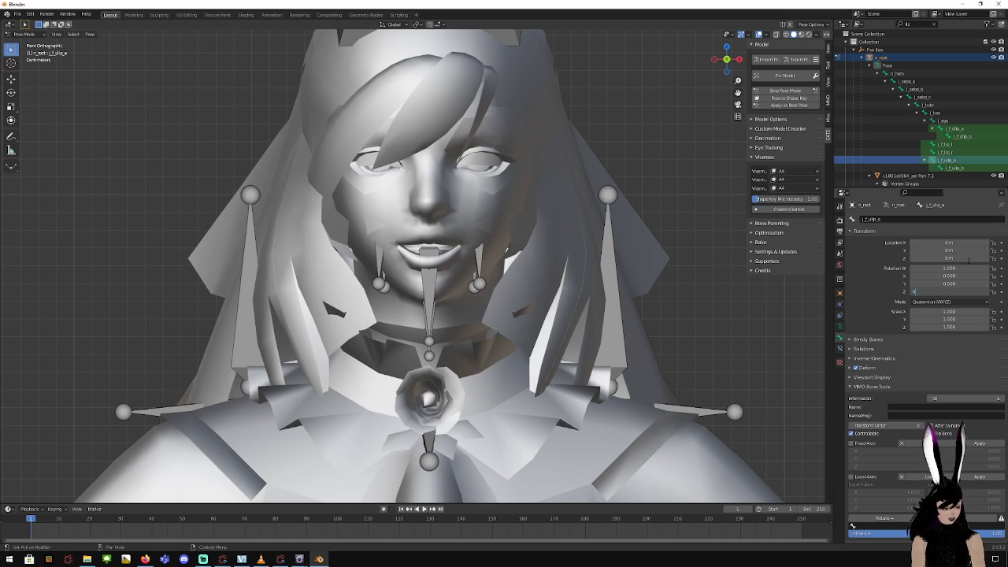
key(Return)
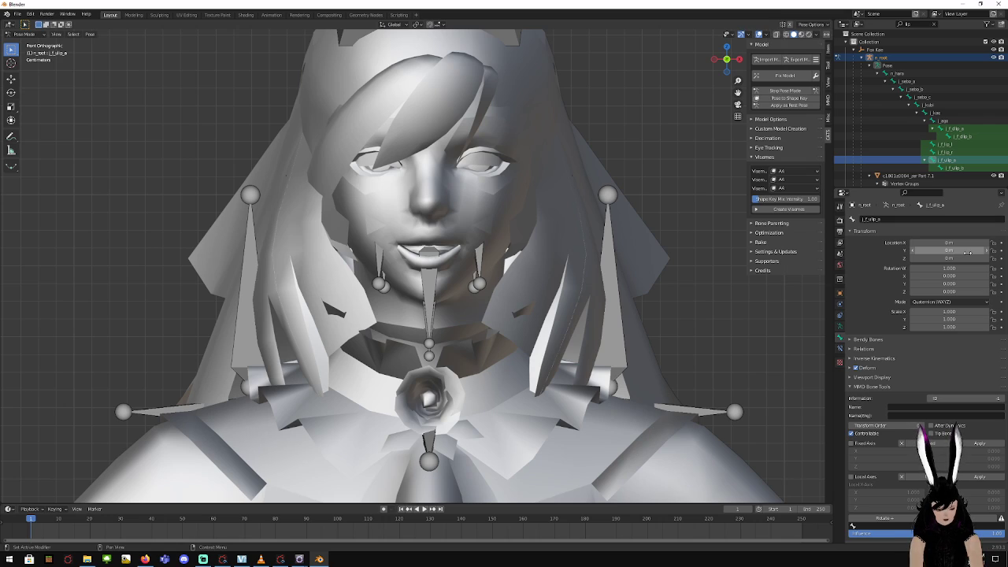
double_click(967, 243)
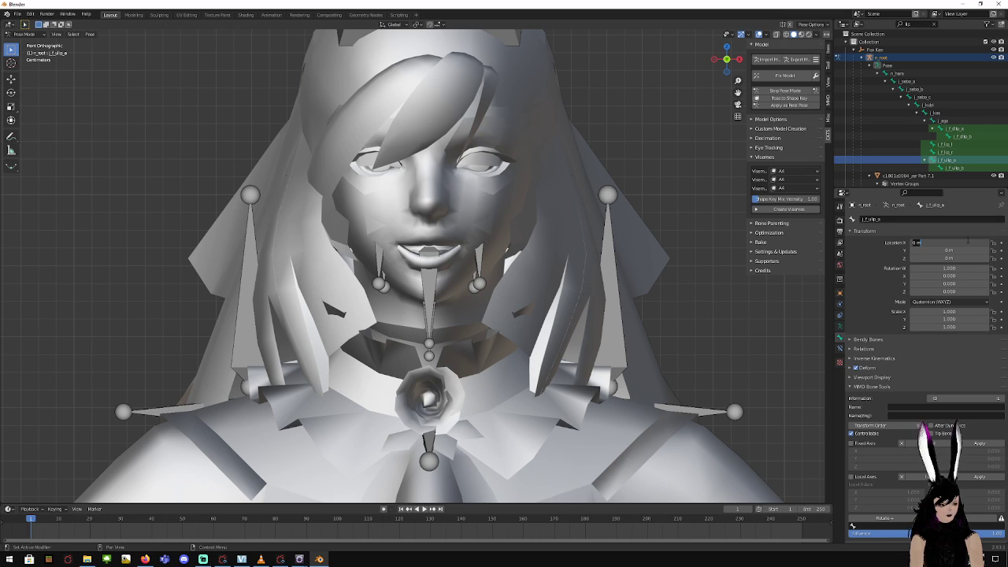
text(0)
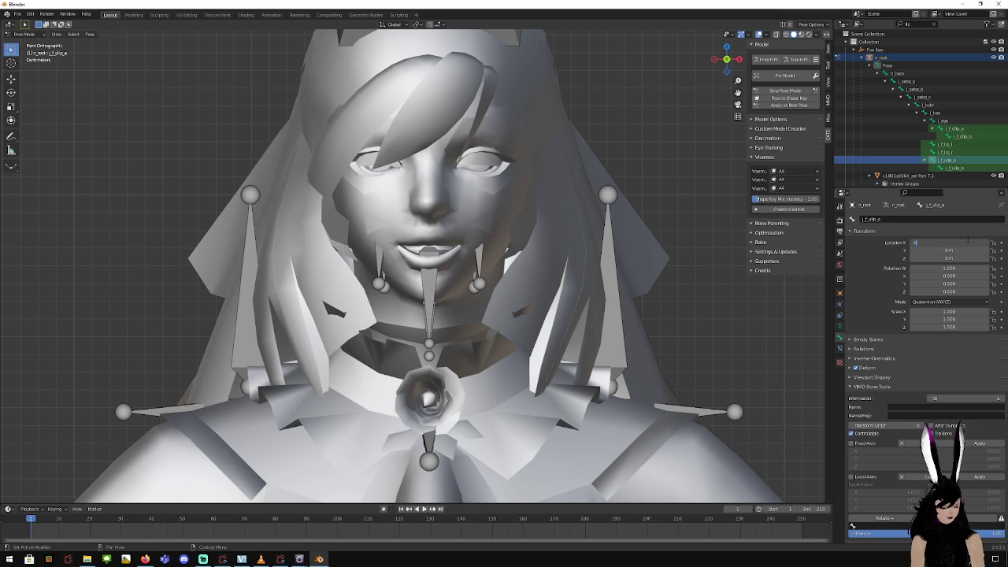
text(.000)
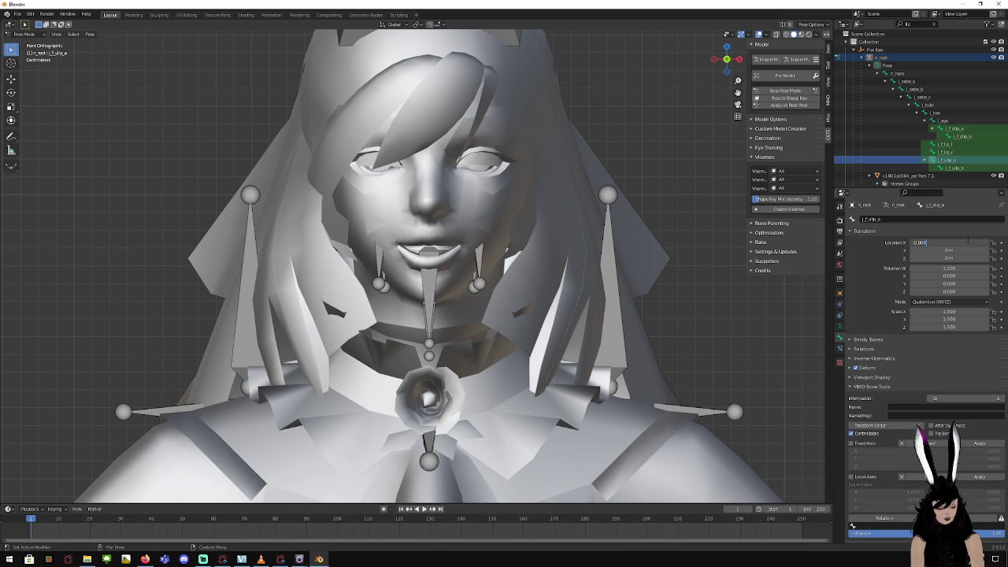
key(BackSpace)
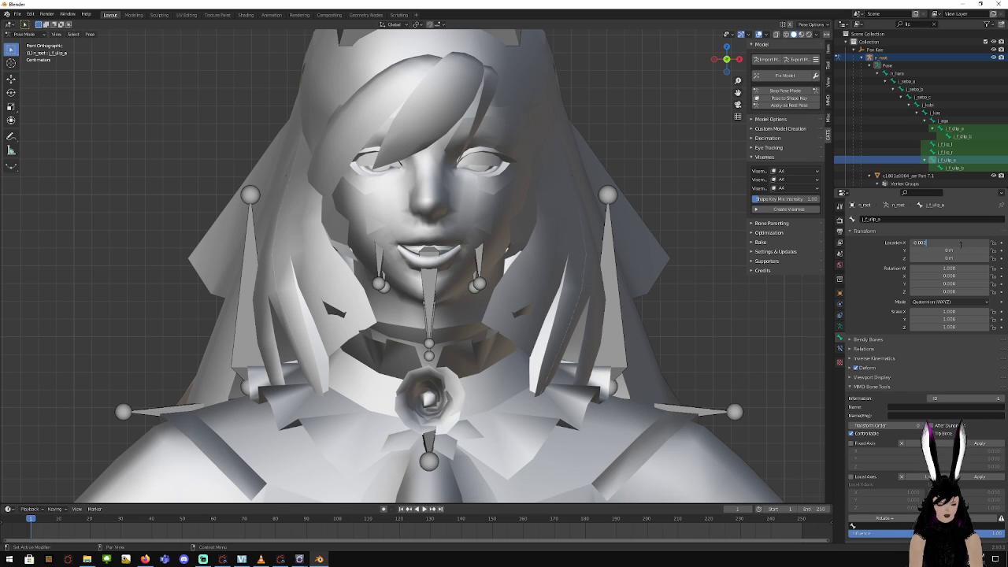
key(BackSpace)
key(BackSpace)
key(BackSpace)
key(BackSpace)
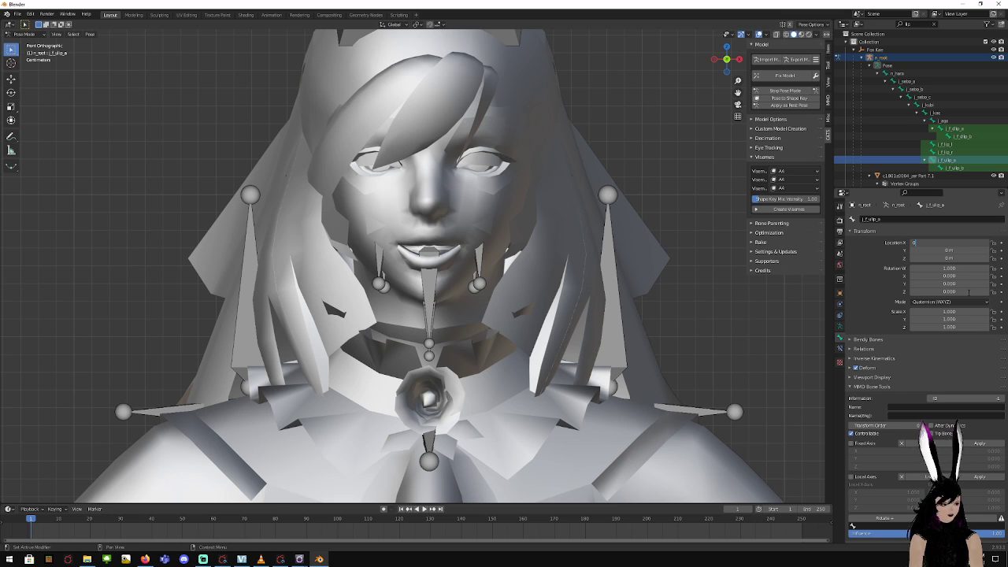
text(0)
key(Return)
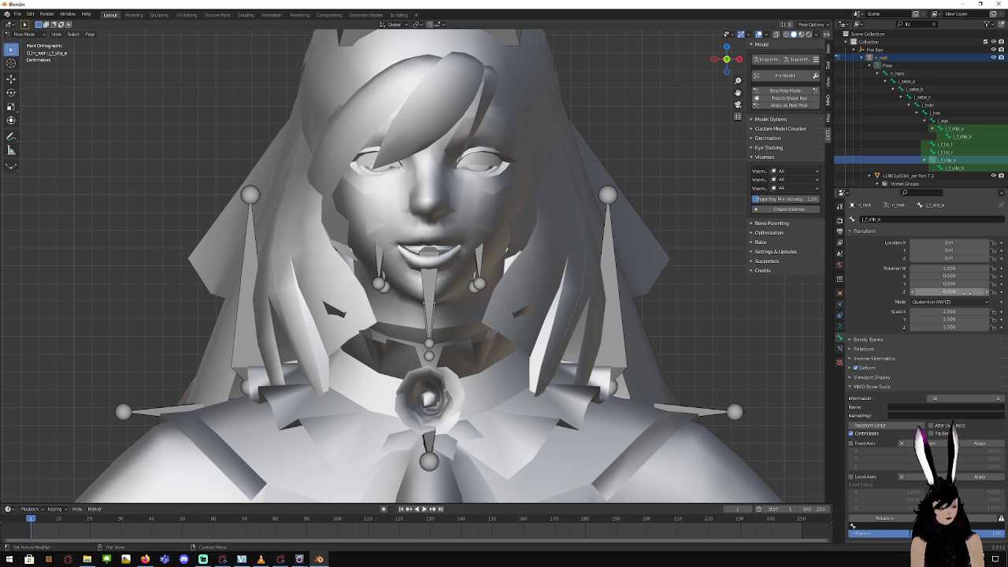
Set the Z rotation of the upper lip bone j_f_ulip_a to -0.007 and check the mouth shape up close
click(967, 292)
text(.007)
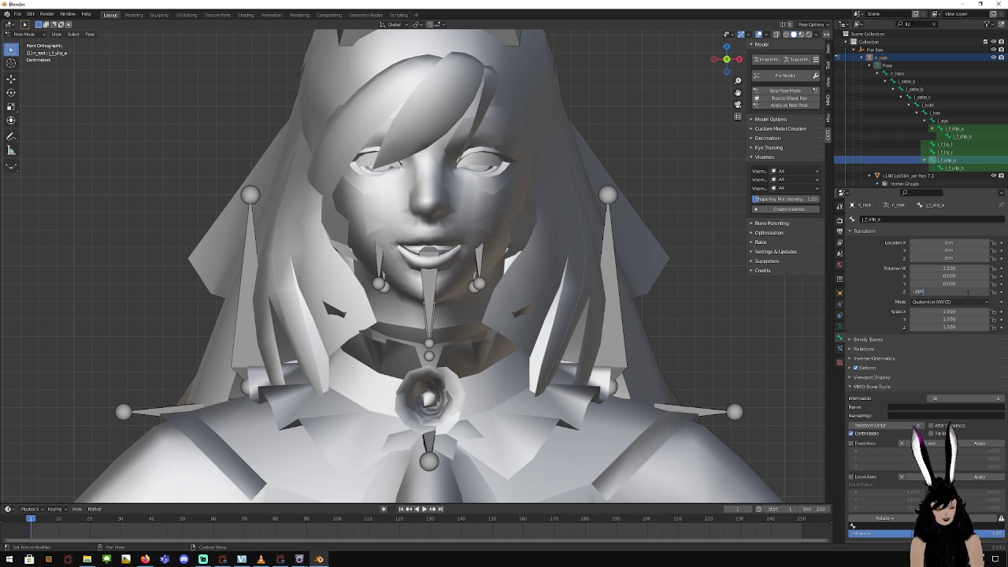
key(Return)
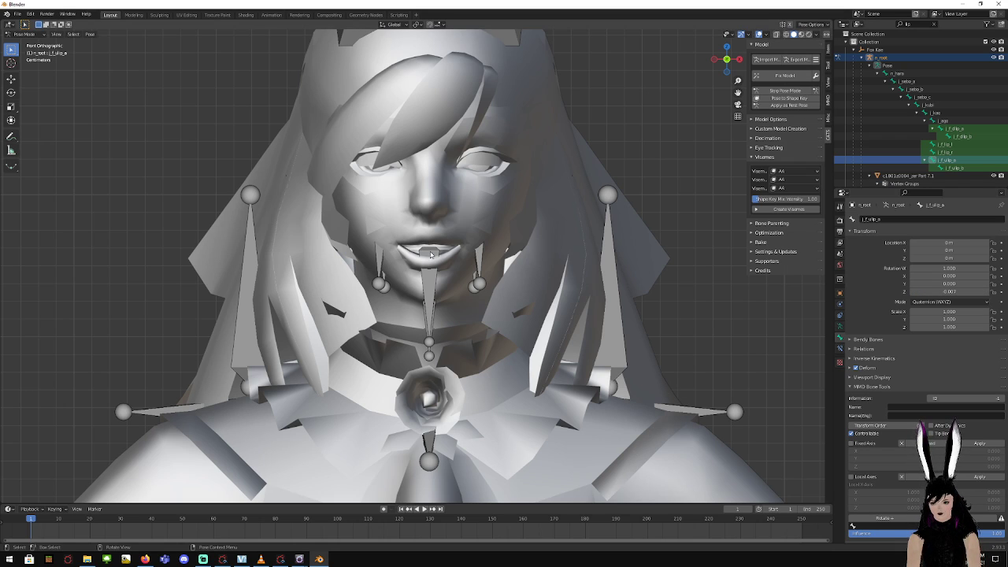
scroll(430, 251, up, 7)
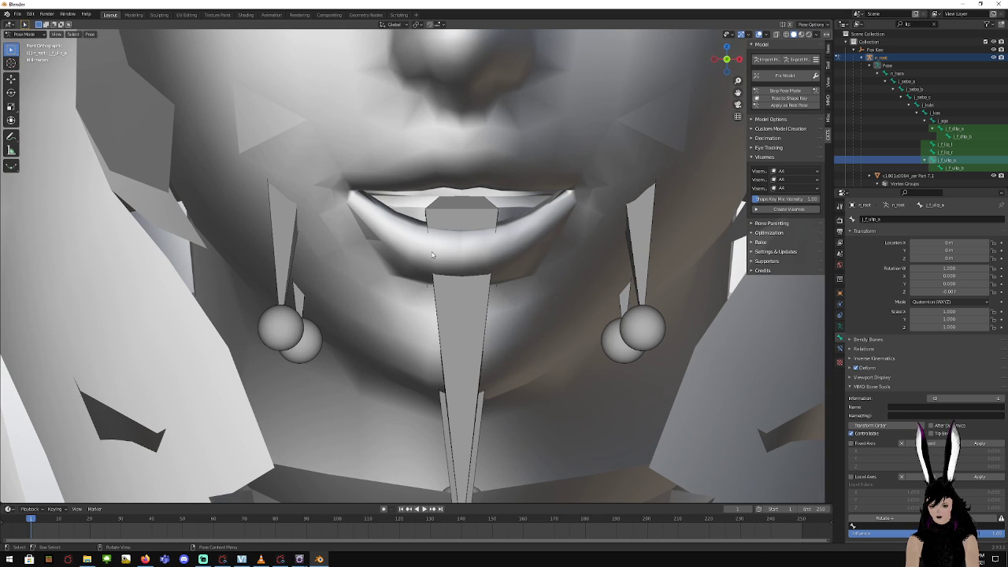
scroll(431, 255, down, 7)
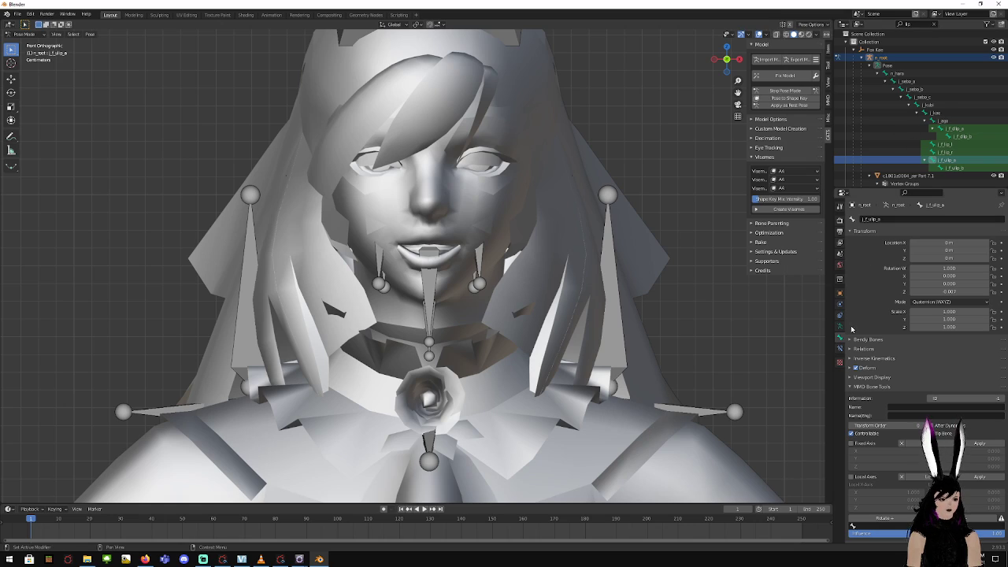
Save the current mouth pose as a shape key
click(786, 99)
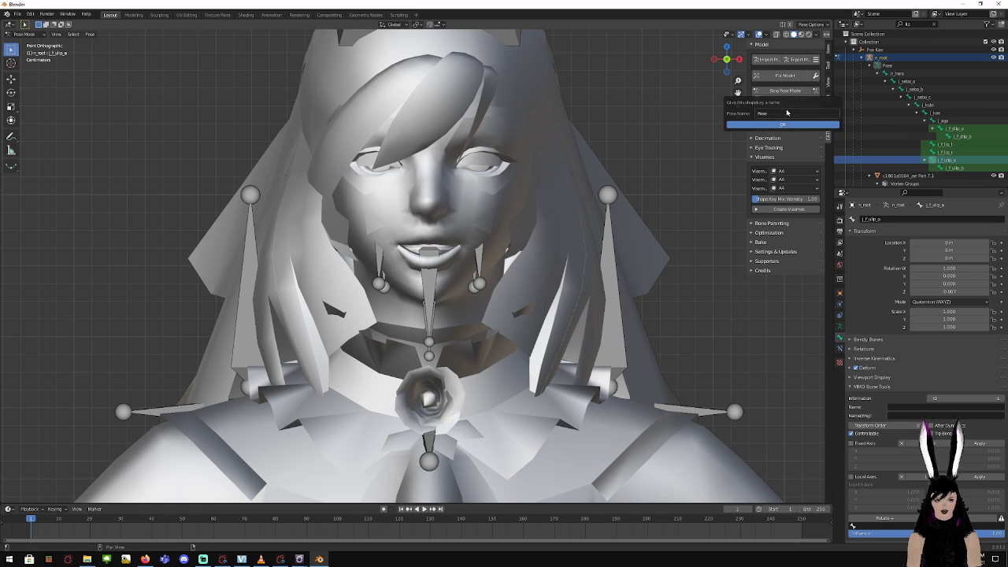
click(792, 125)
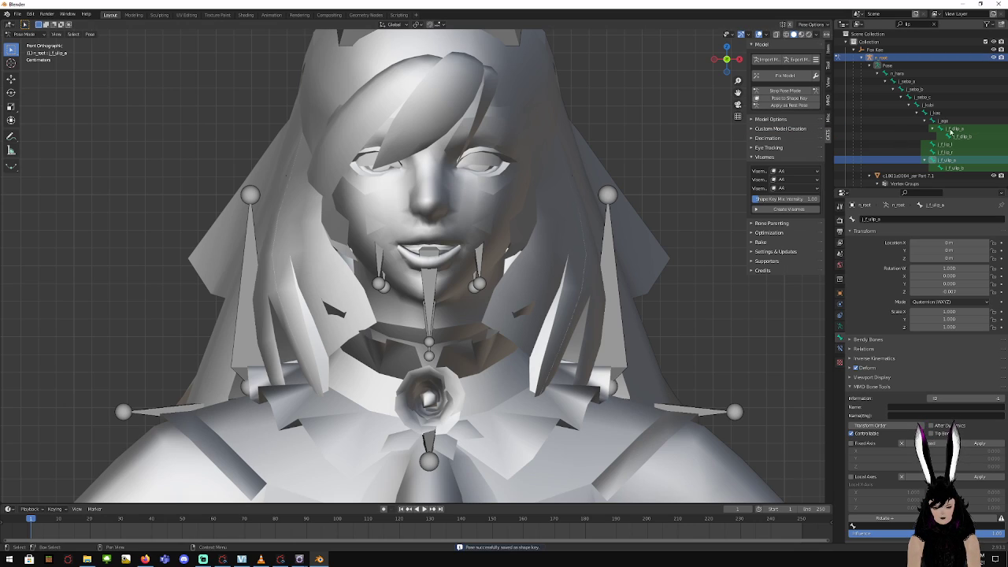
Set the Z rotation of the jaw bone j_ago to 0.03
click(968, 122)
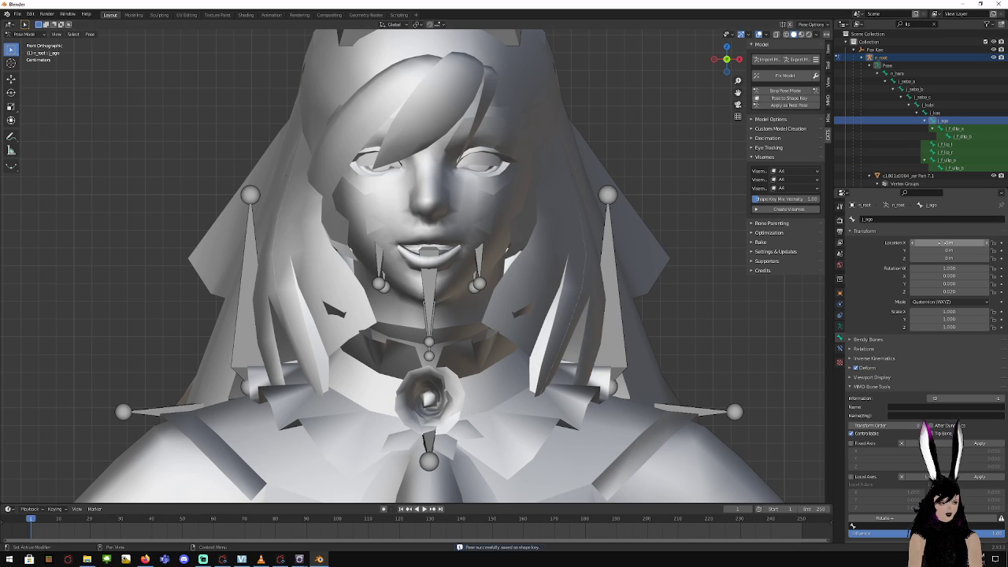
click(963, 289)
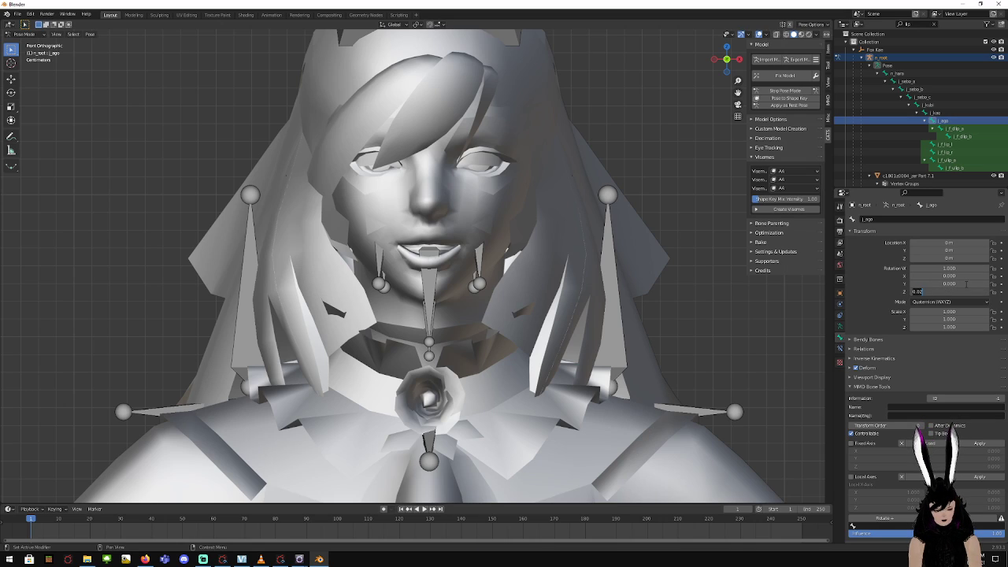
text(.03)
key(Return)
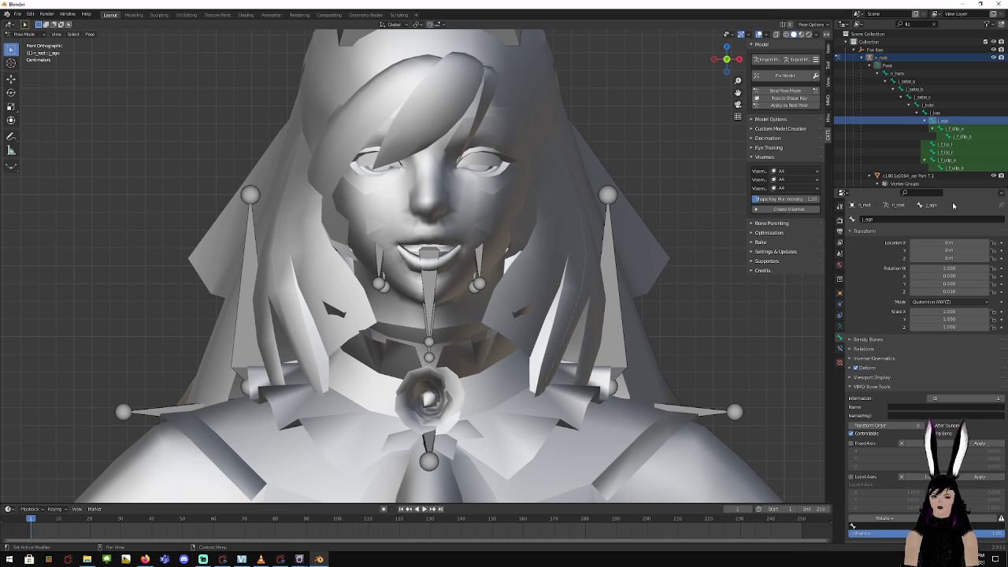
Set the location of the lower lip bone j_f_dlip_a to X 0.005 m and Y 0 m
click(960, 130)
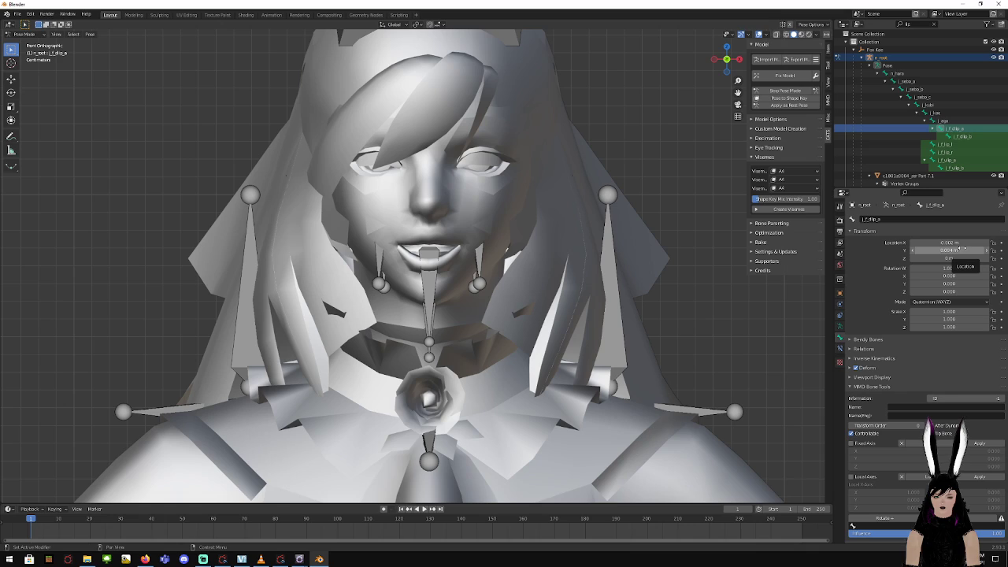
click(956, 243)
text(0.005)
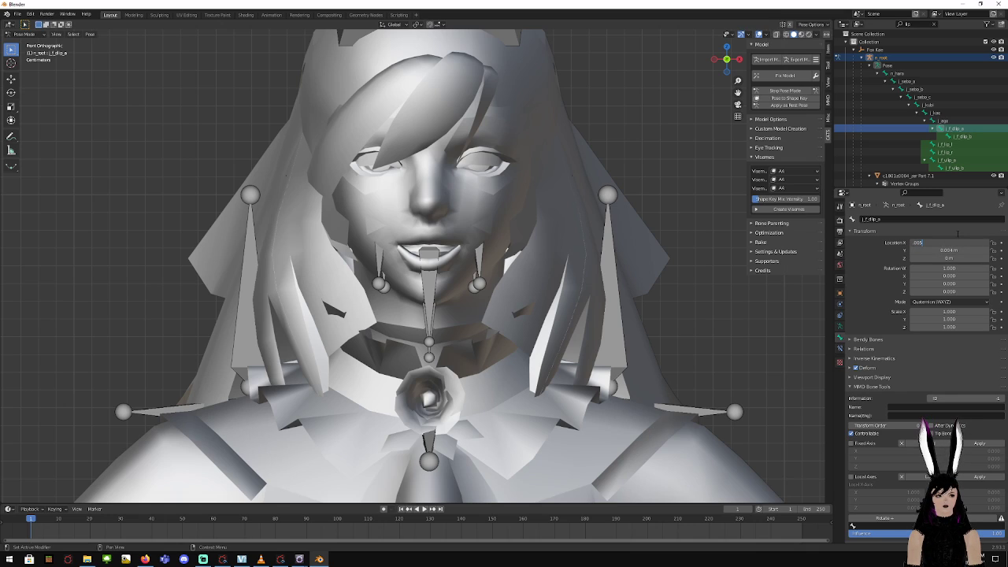
key(Return)
double_click(971, 249)
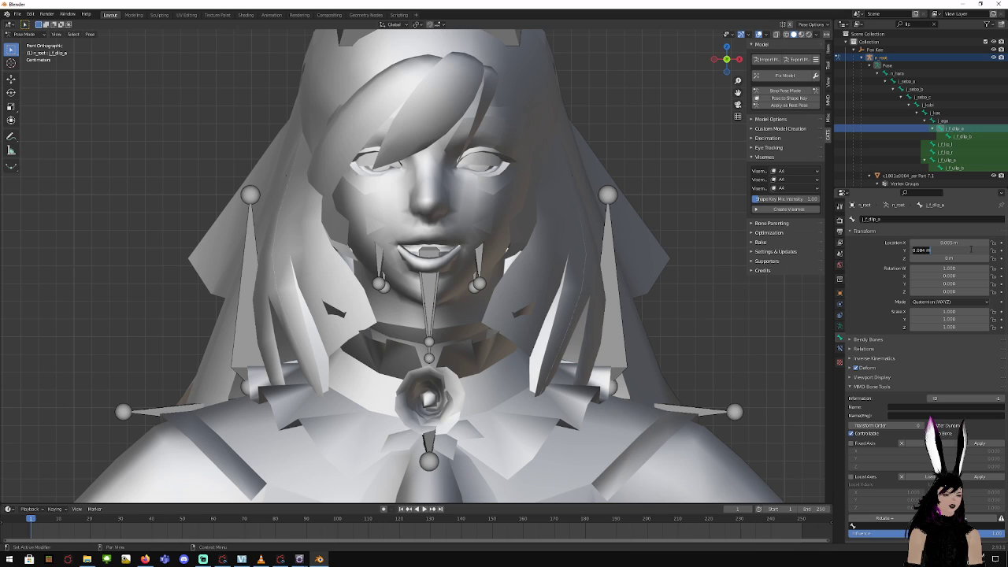
text(0)
key(Return)
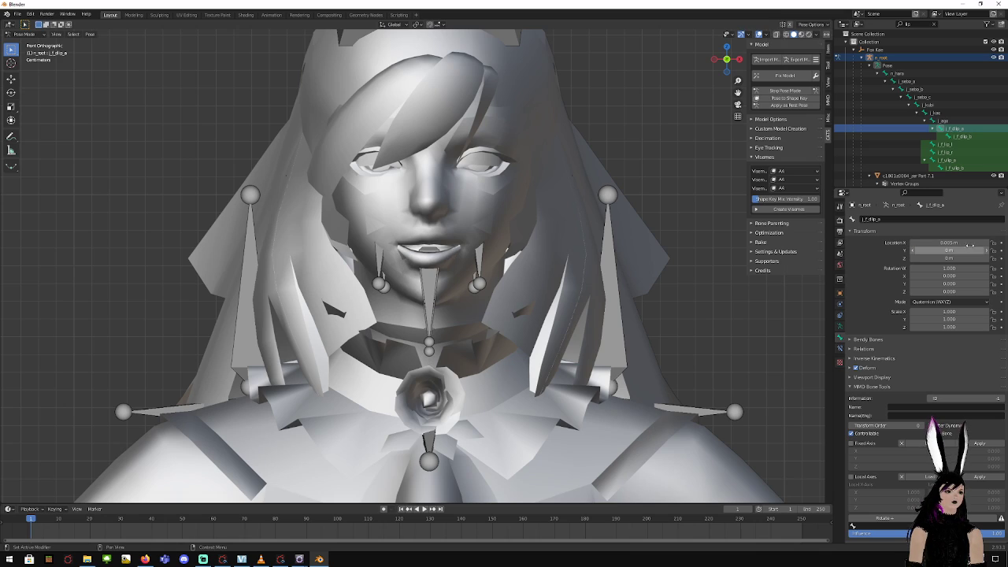
Set the location of the lip corner bone j_f_lip_l to X -0.003 m, Y -0.004 m and Z 0.01 m
click(945, 144)
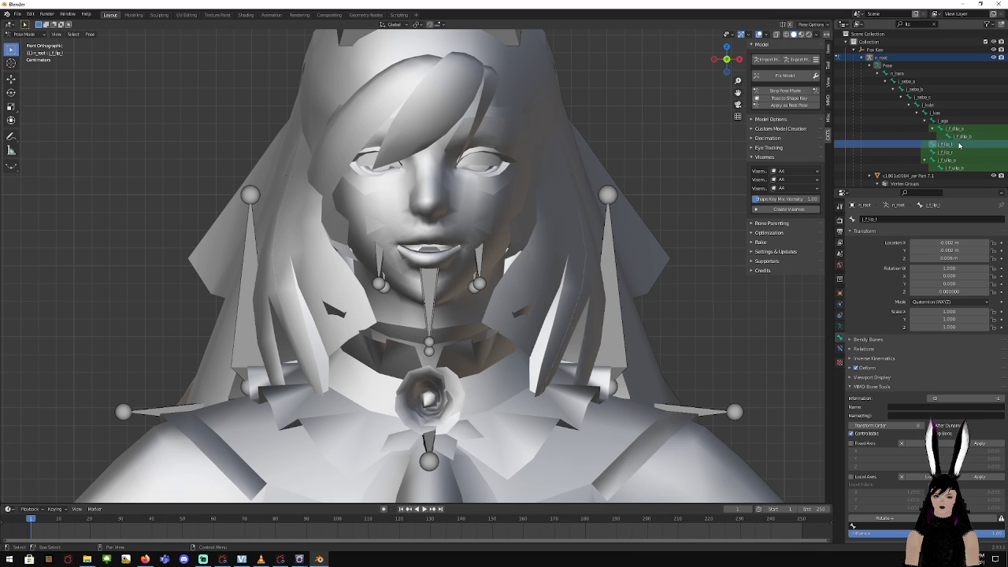
double_click(945, 243)
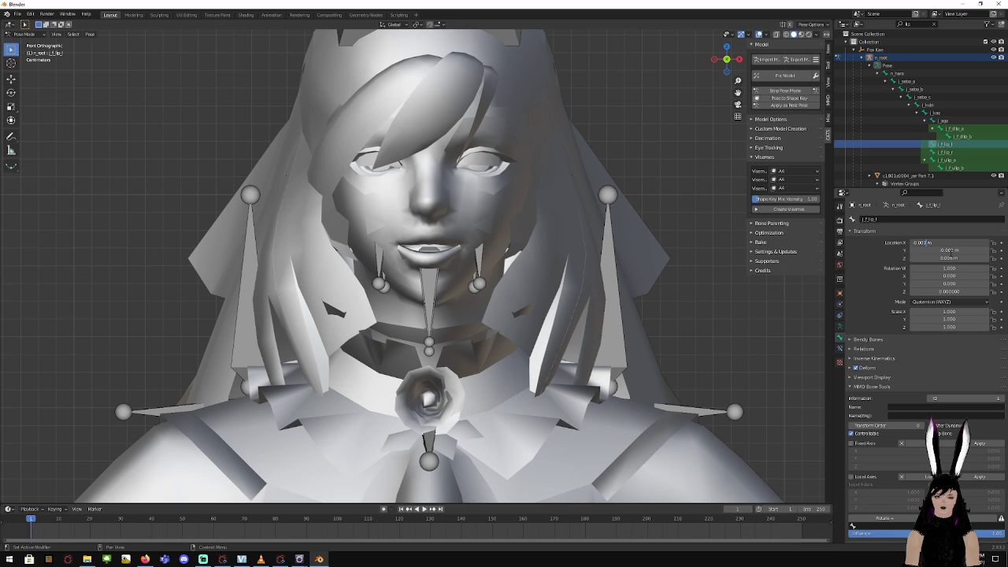
click(927, 250)
click(927, 250)
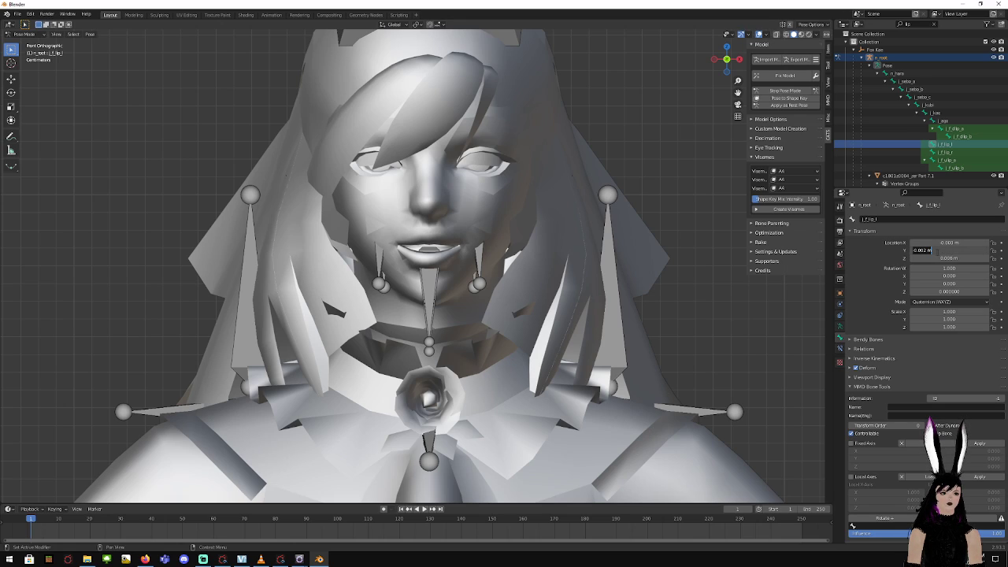
key(BackSpace)
text(4)
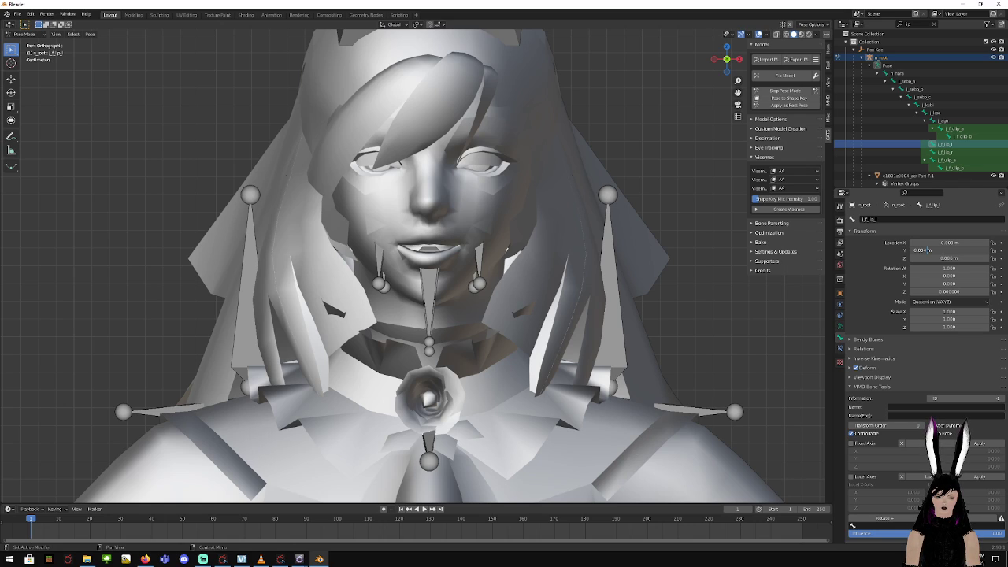
double_click(942, 258)
text(3.0)
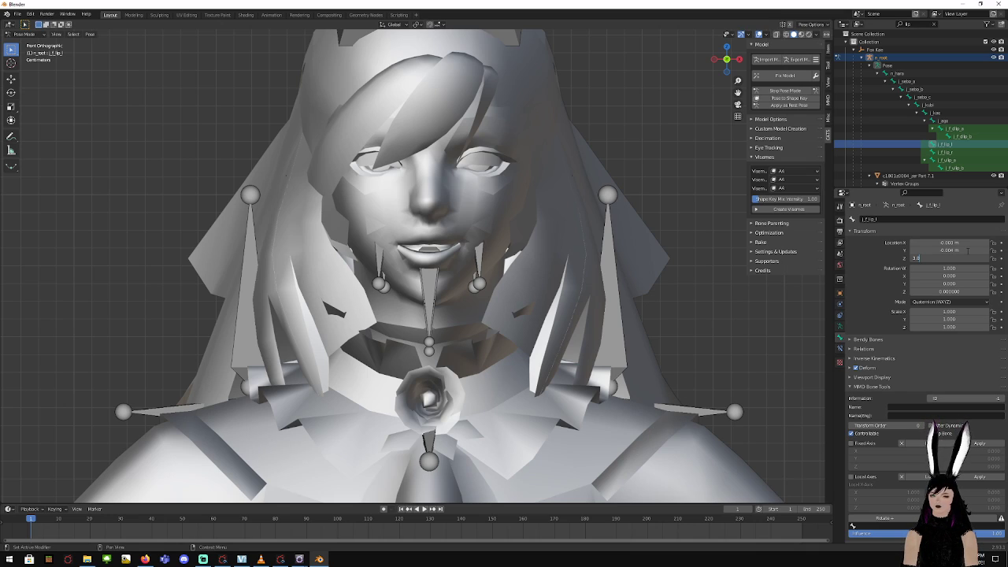
key(BackSpace)
key(BackSpace)
key(BackSpace)
text(0.01)
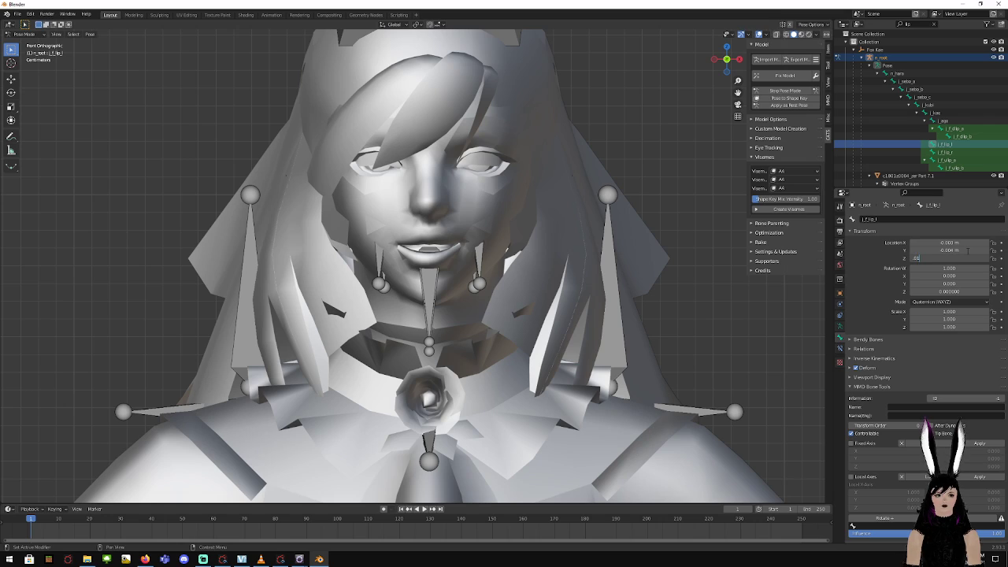
key(Return)
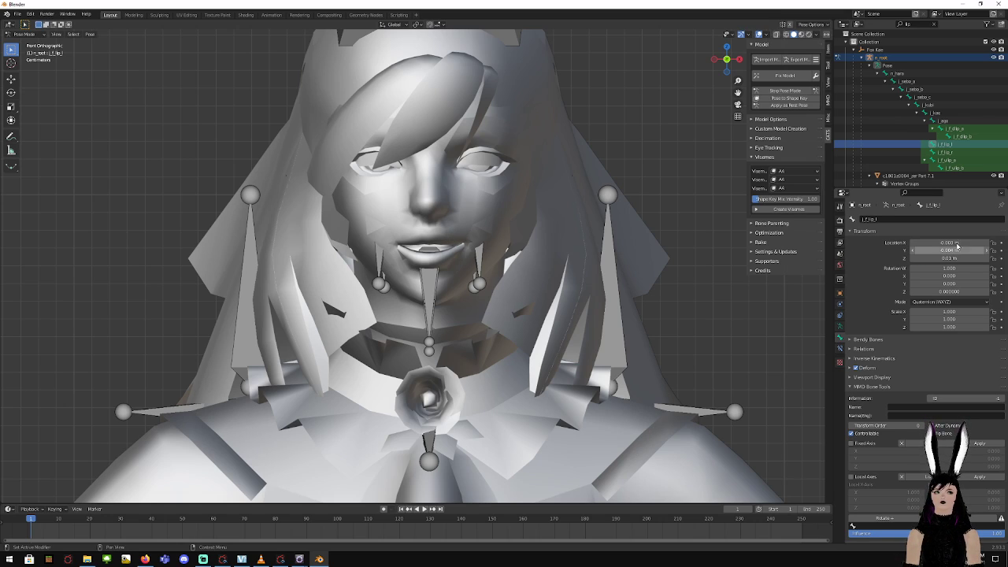
Set the location of the lip corner bone j_f_lip_r to X -0.003 m and Y -0.004 m
click(956, 152)
click(973, 243)
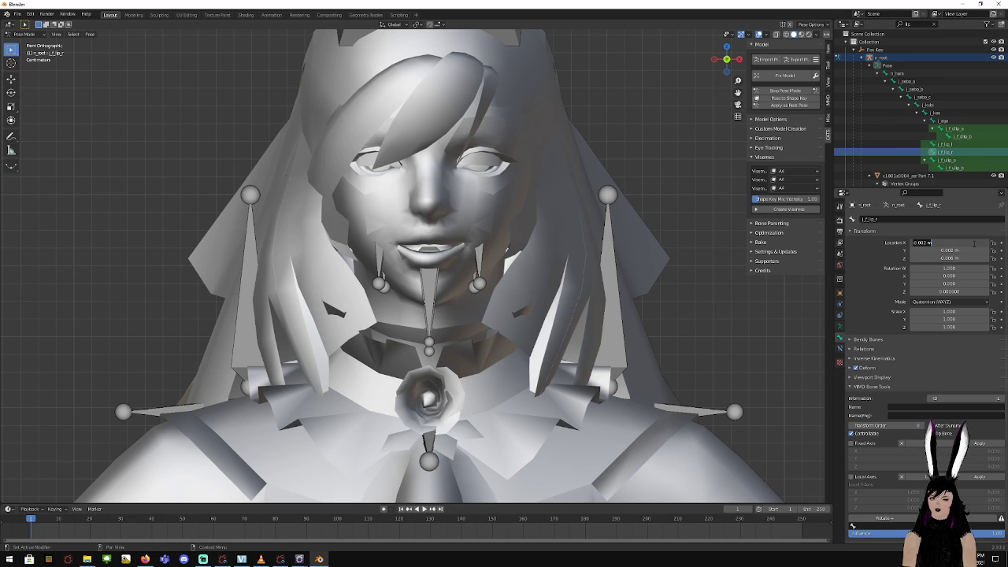
key(BackSpace)
text(-.003)
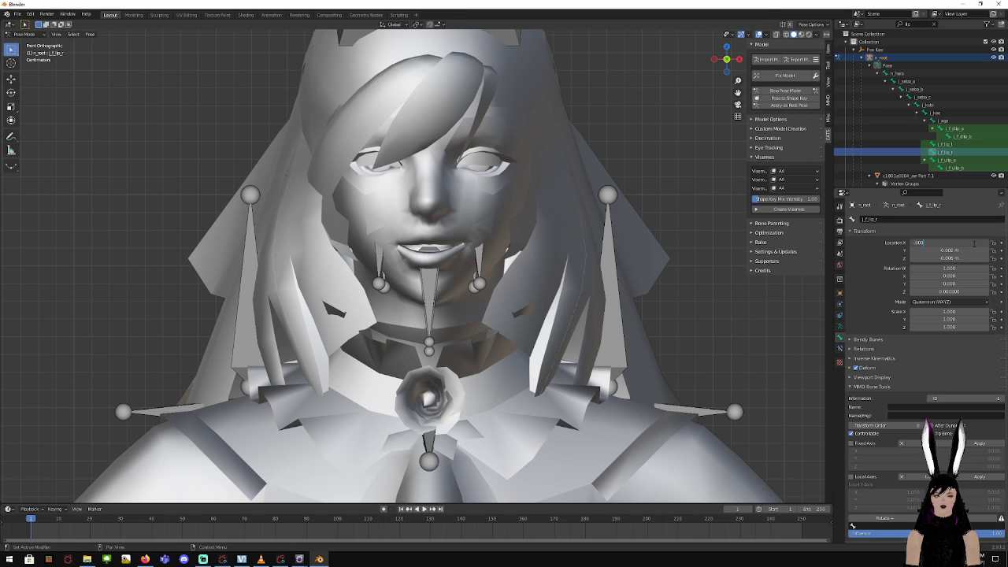
key(Tab)
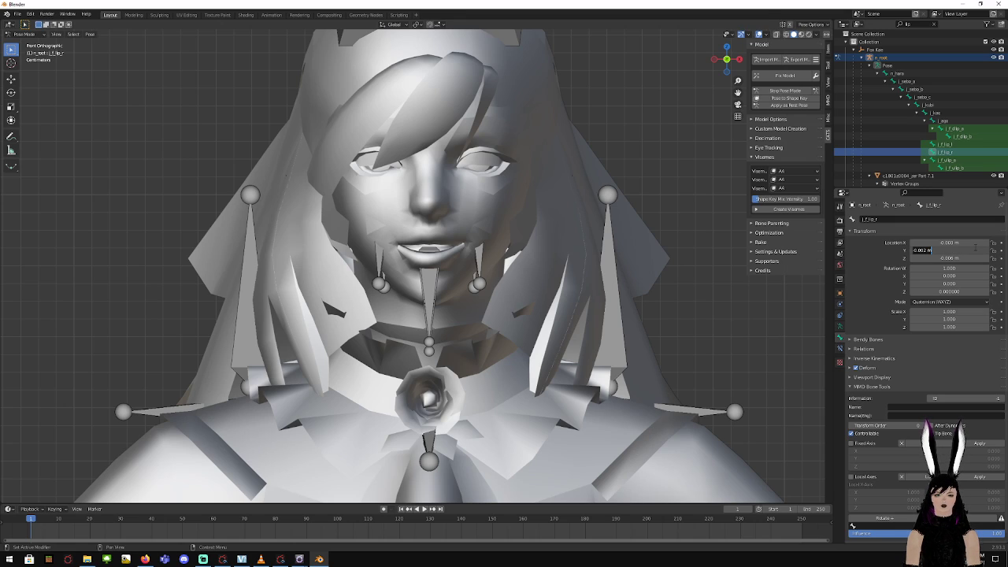
text(-.00)
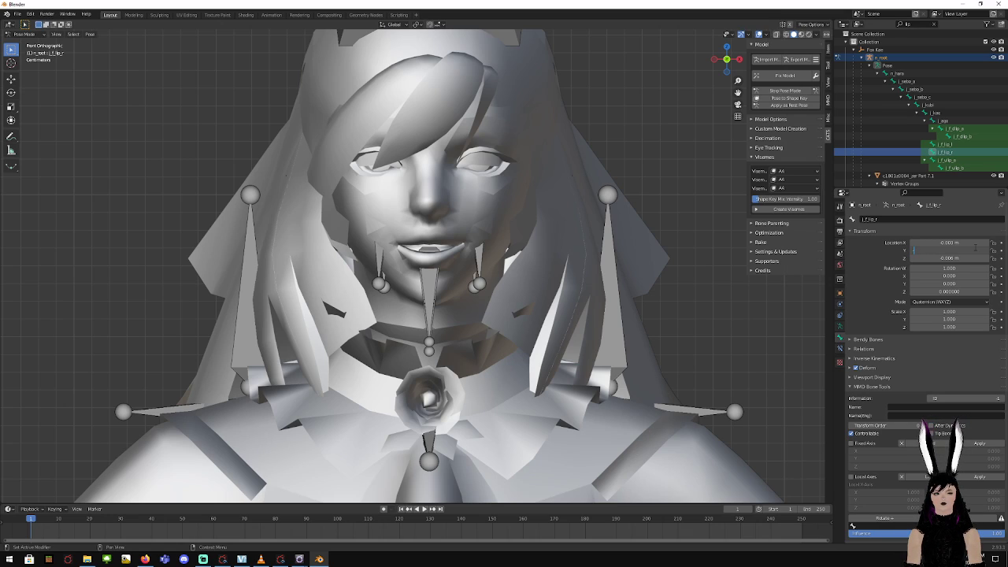
text(.004)
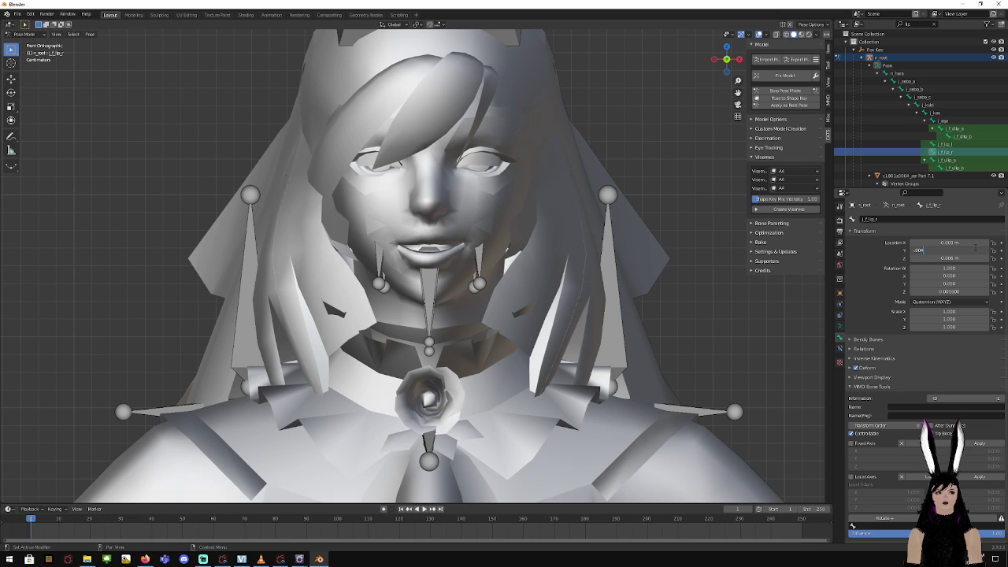
key(Return)
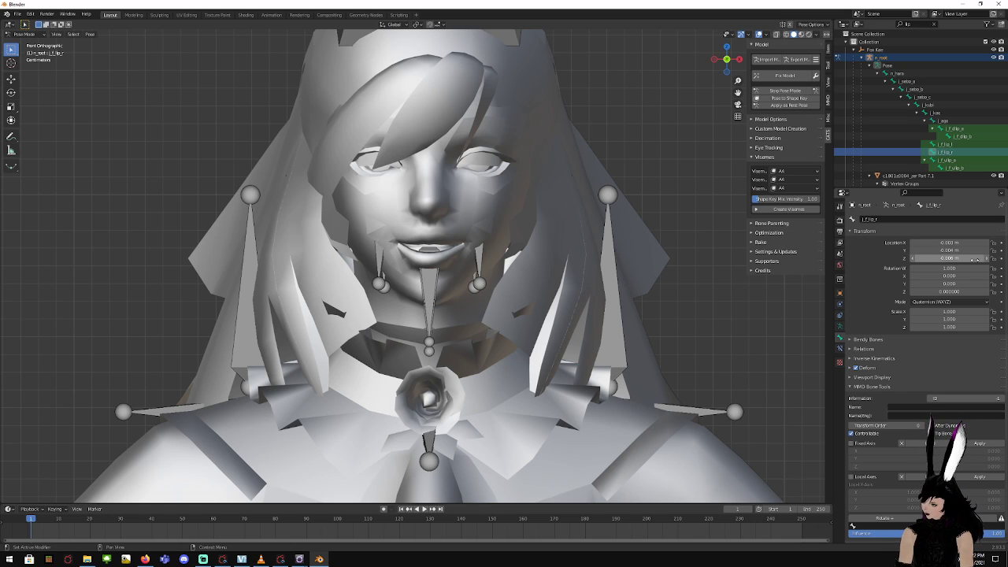
Set the Z location of the j_f_lip_r bone to -0.01 m
click(974, 259)
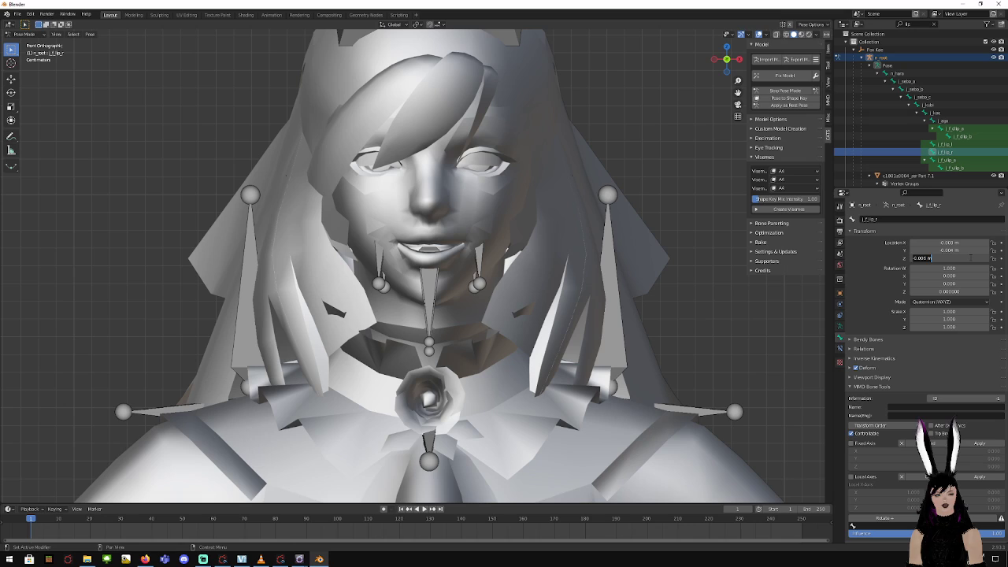
text(-.00)
key(Return)
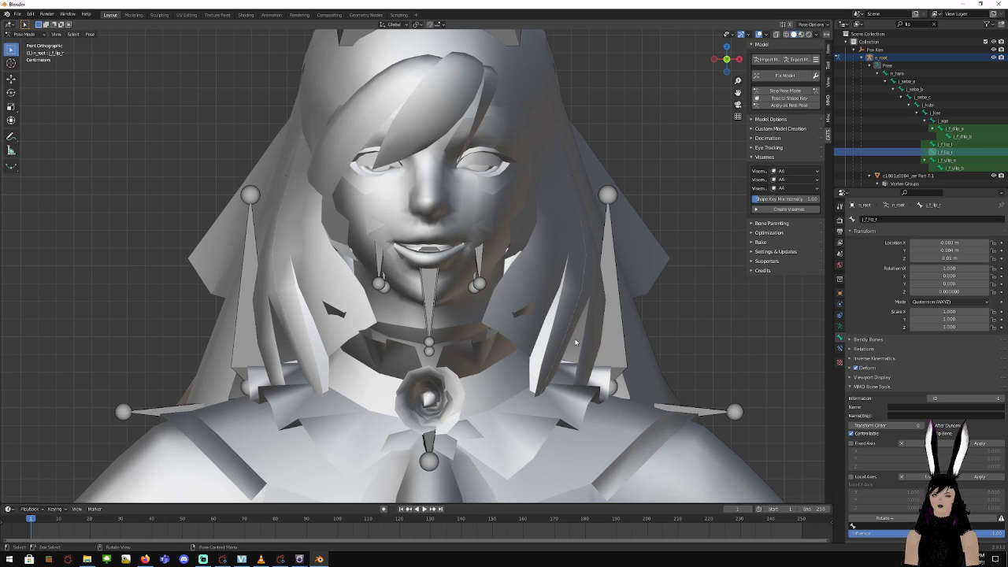
Set the j_f_ulip_a bone's X and Y locations to -0.002 m and its Z rotation to 0
click(964, 160)
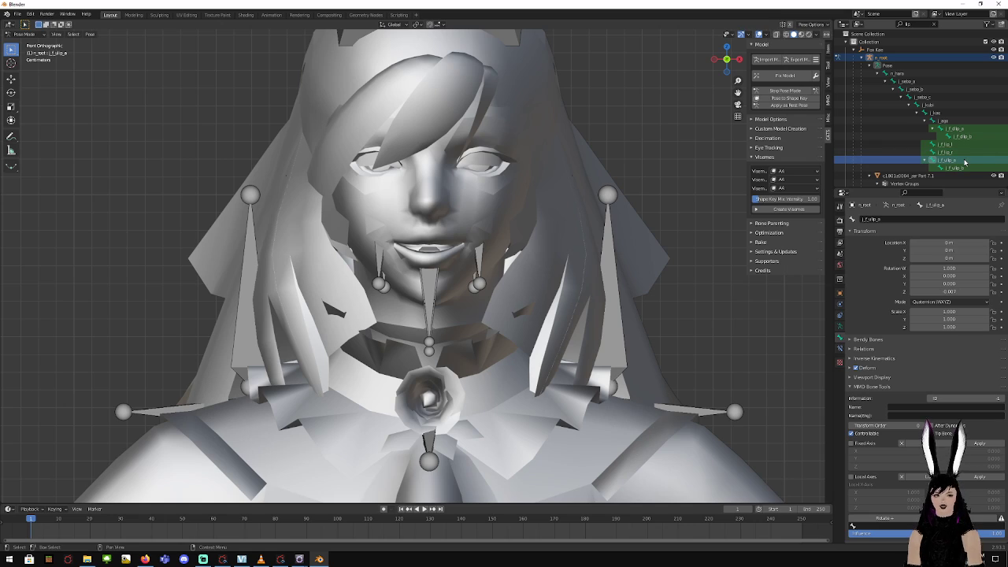
click(959, 241)
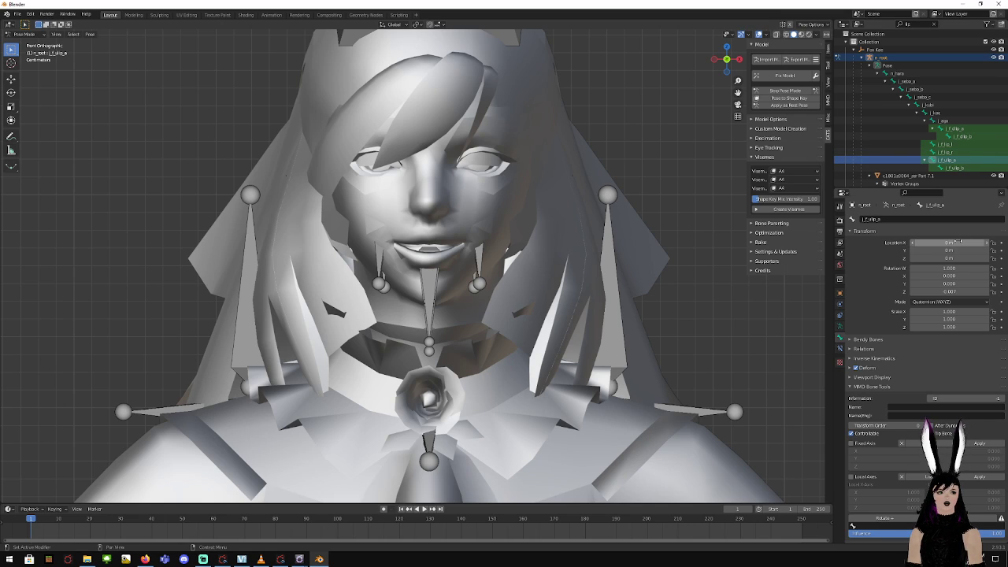
key(BackSpace)
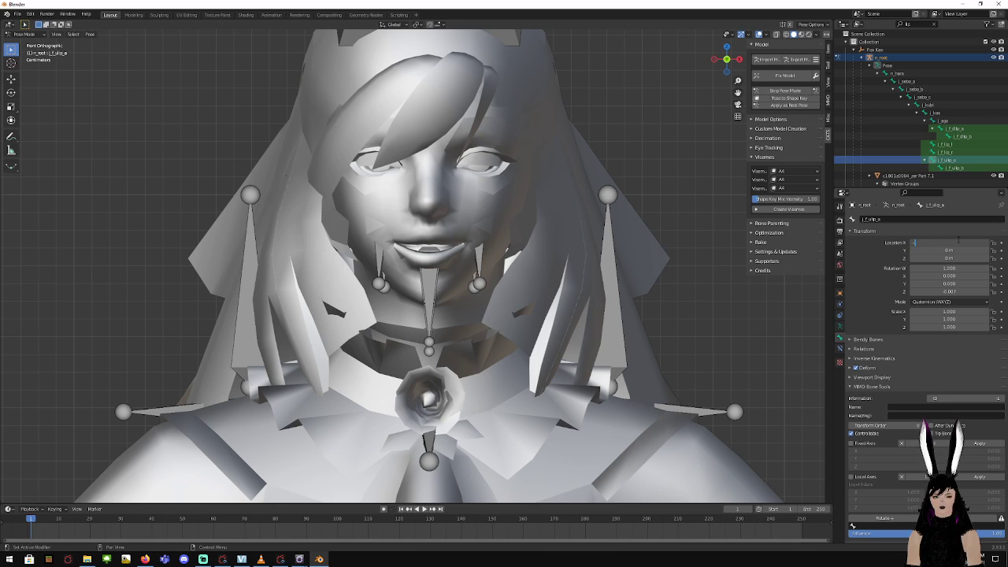
text(-0.002)
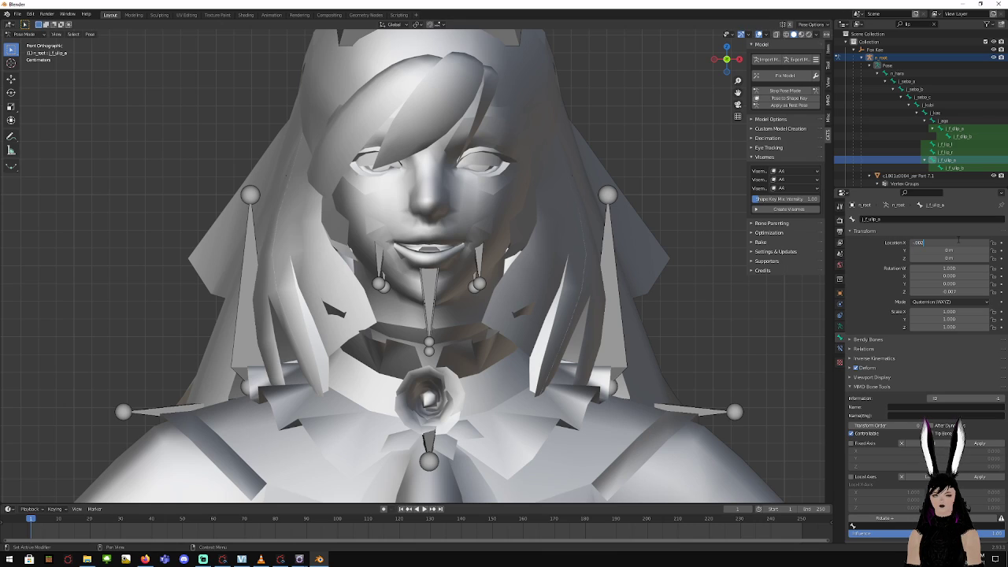
key(Return)
click(967, 250)
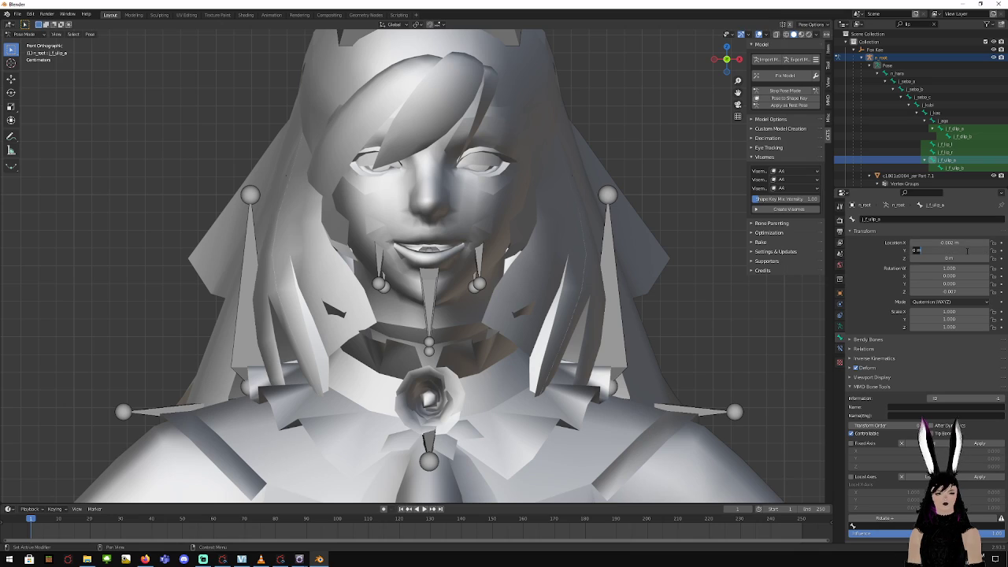
text(-0.002)
key(Return)
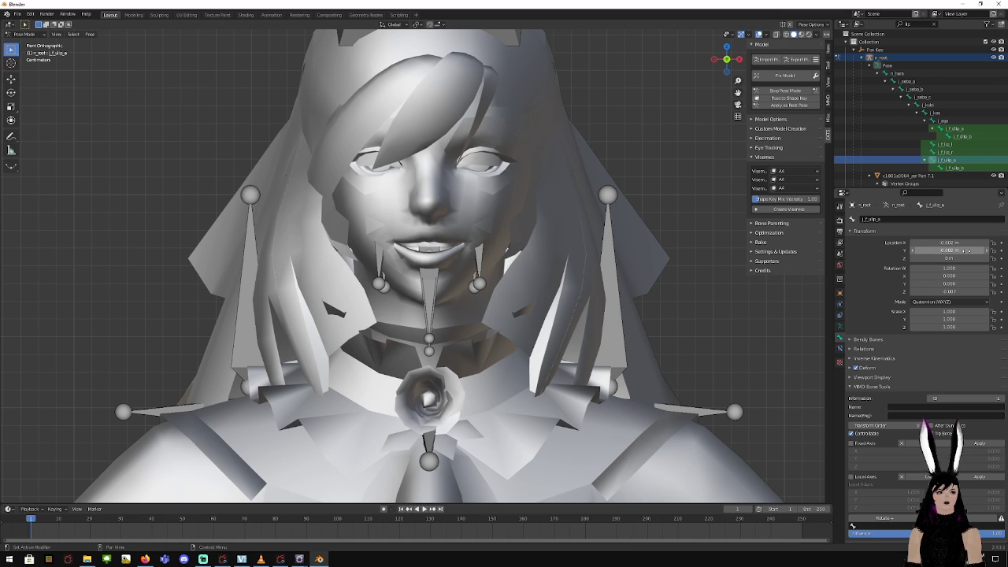
click(962, 292)
text(0)
key(Return)
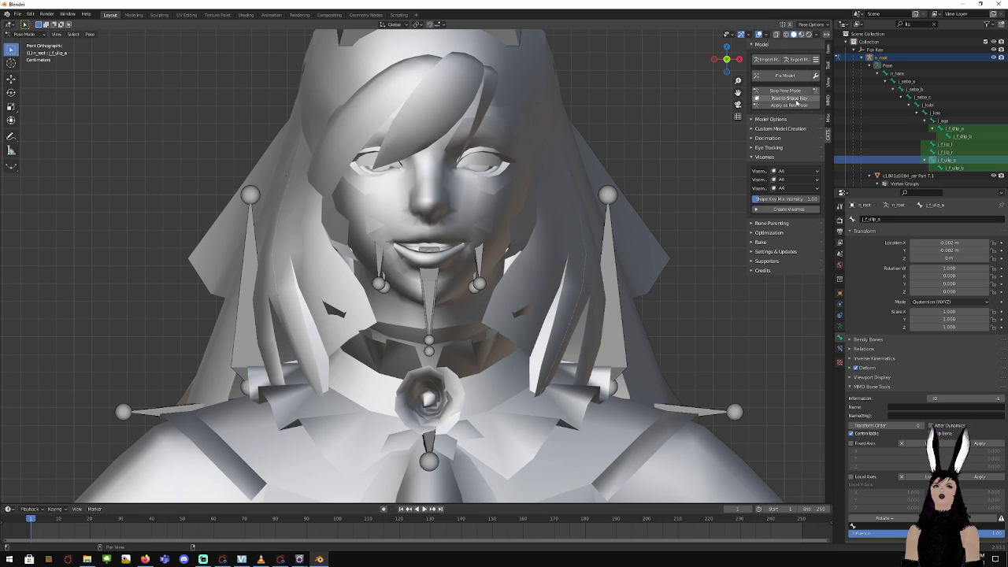
Save the current mouth pose as a shape key named IH
click(799, 101)
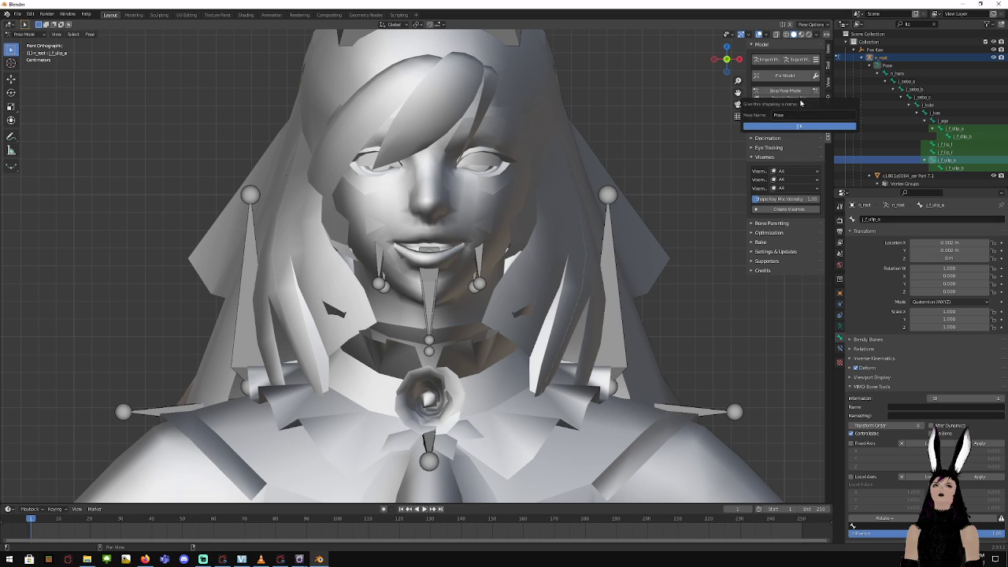
click(791, 115)
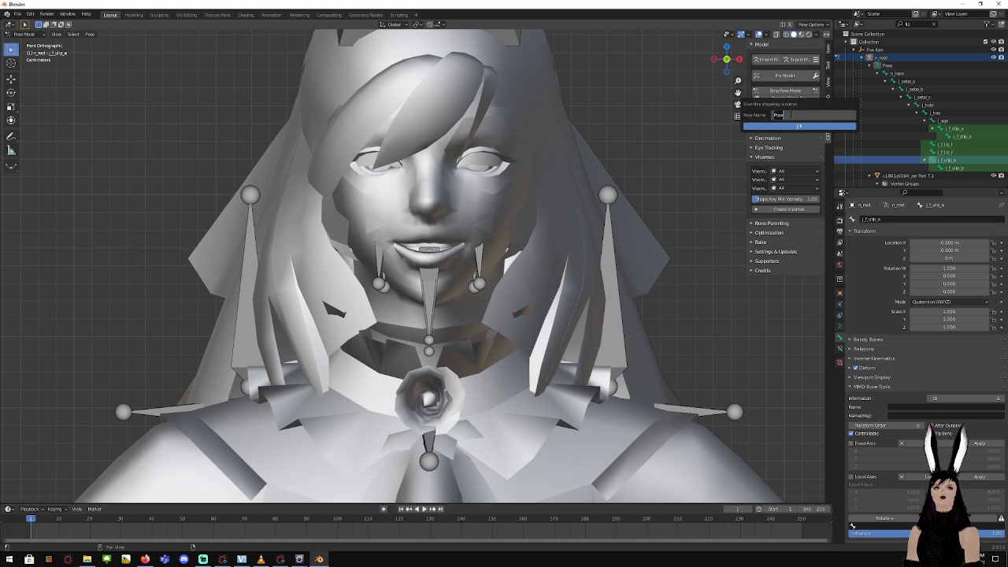
text(IH)
key(Return)
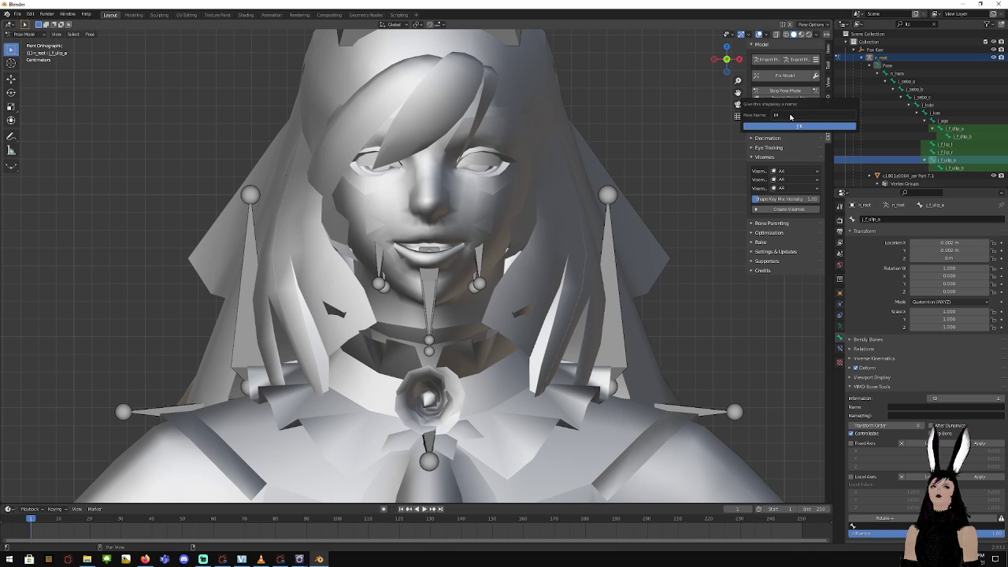
click(794, 126)
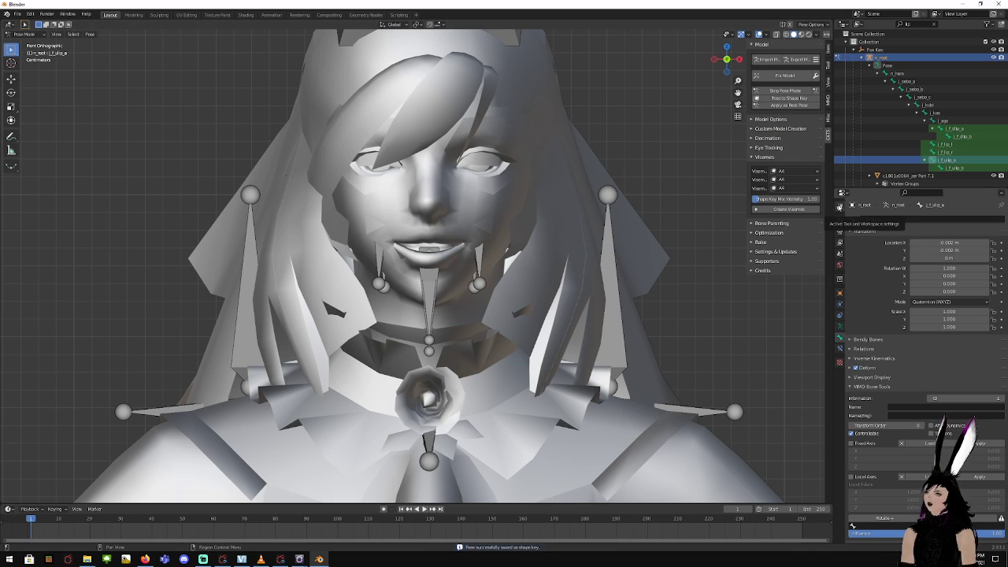
Set the Z rotation of the j_ago jaw bone to 0.05
click(942, 121)
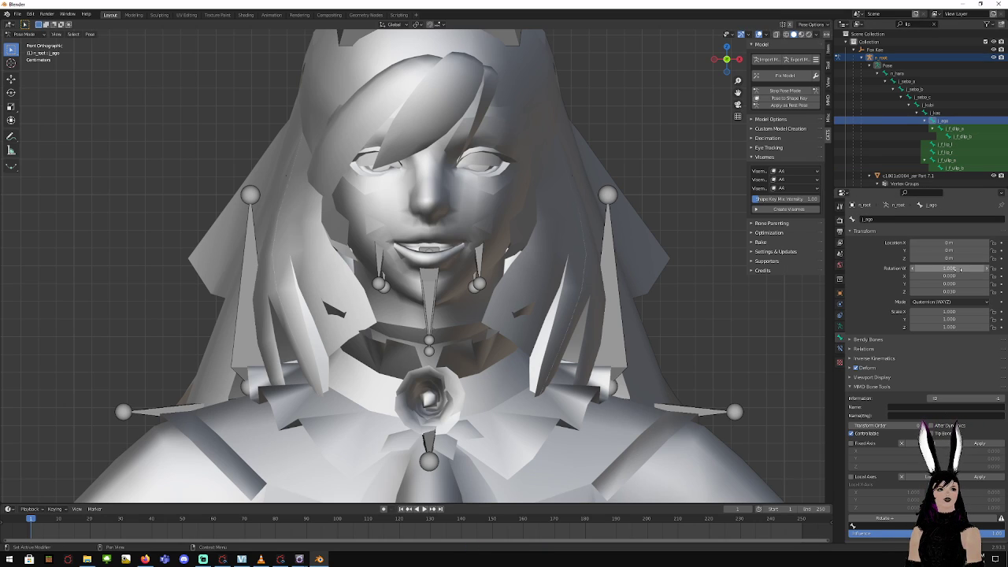
click(952, 292)
key(BackSpace)
text(0.05)
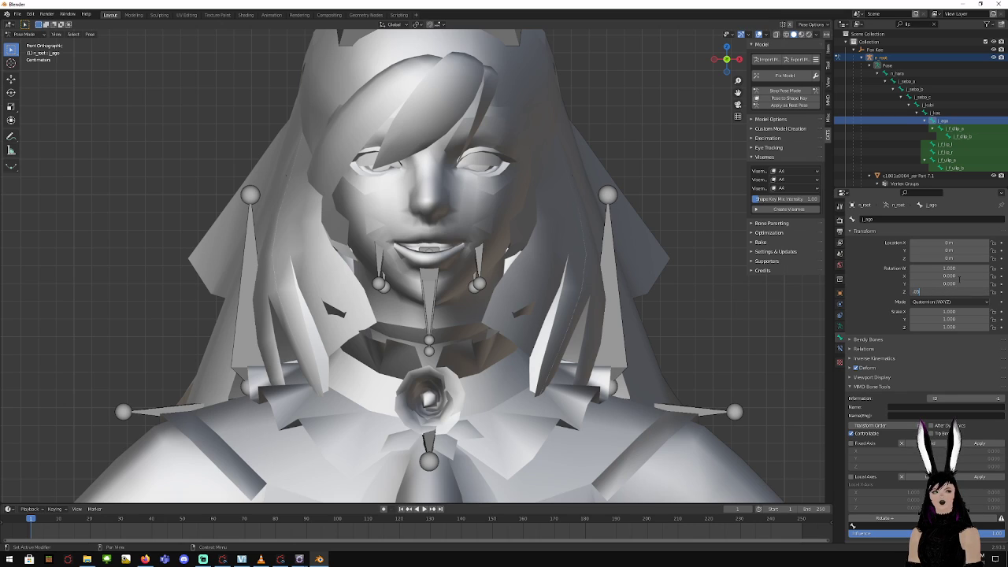
key(Return)
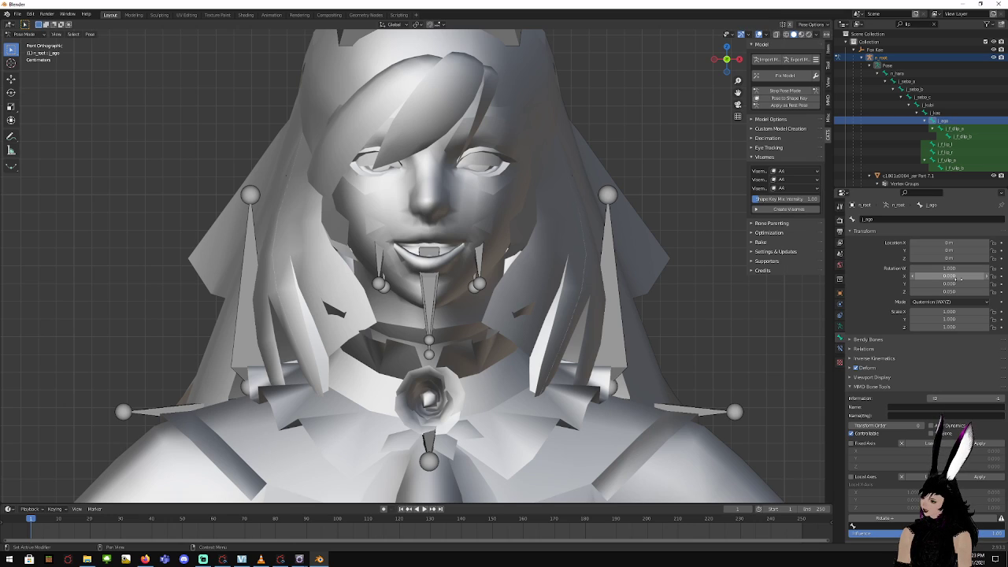
Set the j_f_dlip_a bone's X location to 0 and its Y location to 0.001 m
click(953, 129)
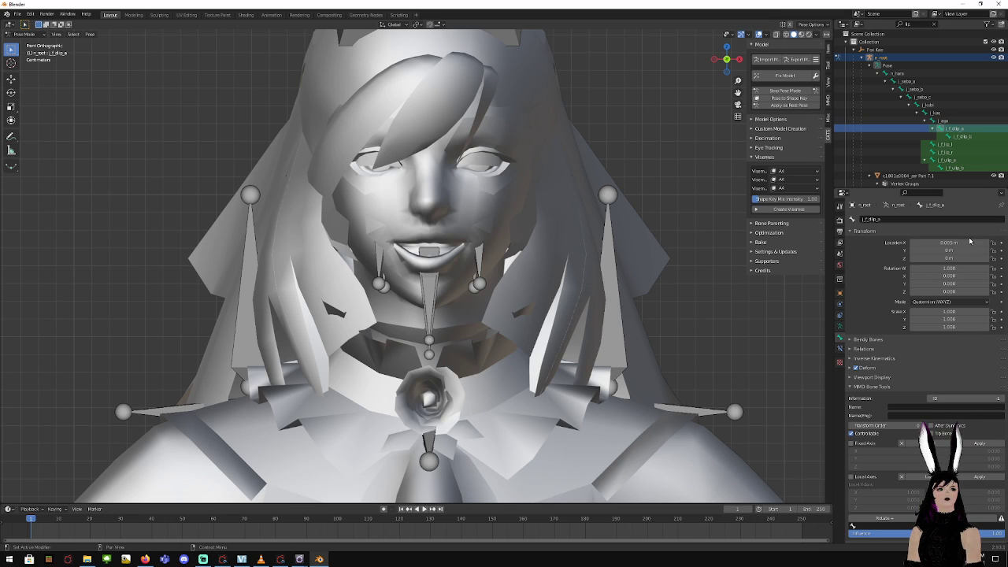
click(970, 242)
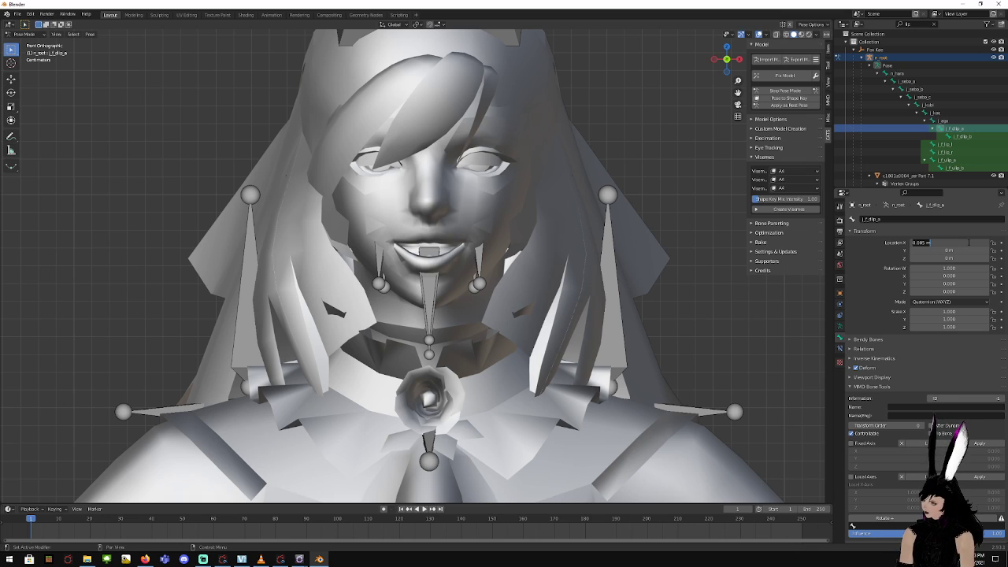
text(00)
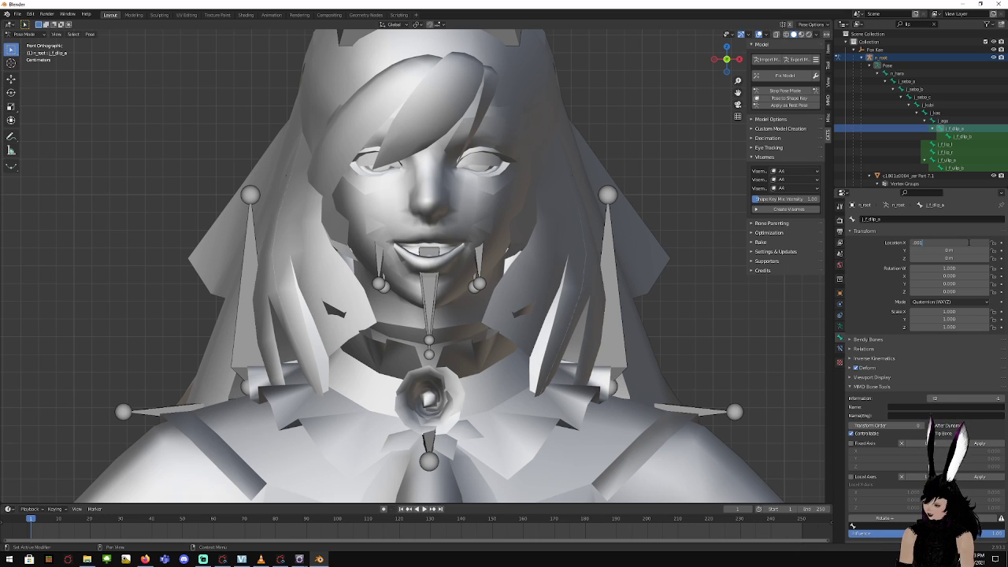
key(Tab)
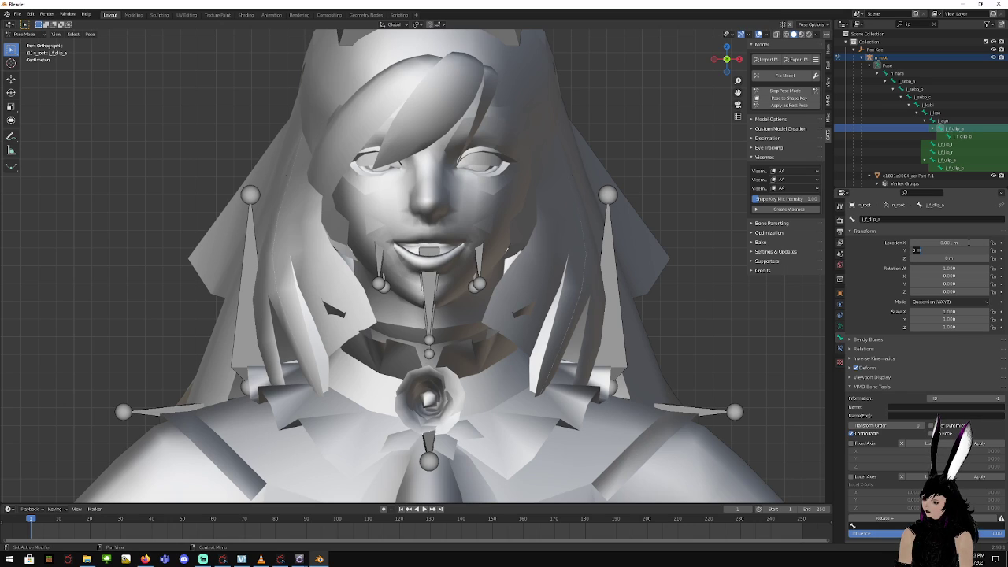
key(Left)
click(968, 243)
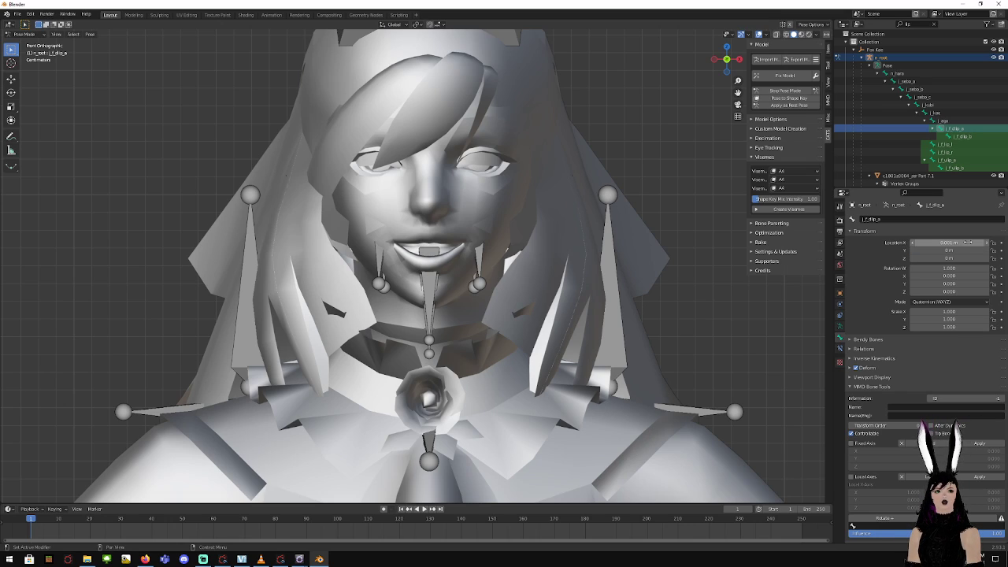
click(953, 241)
text(0)
key(Tab)
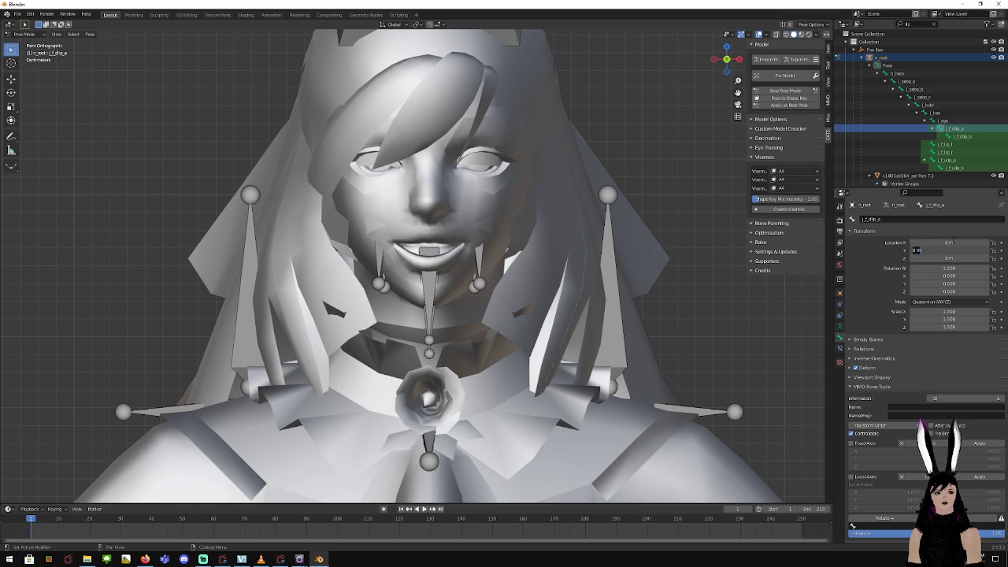
text(.001)
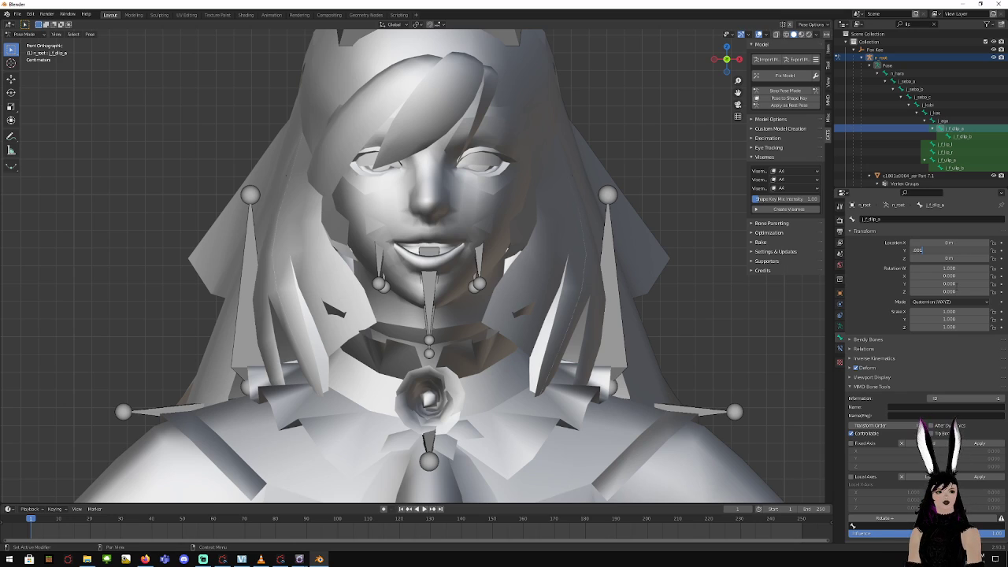
Set the Z rotation of the j_f_dlip_a bone to 0.03
click(957, 292)
text(.03)
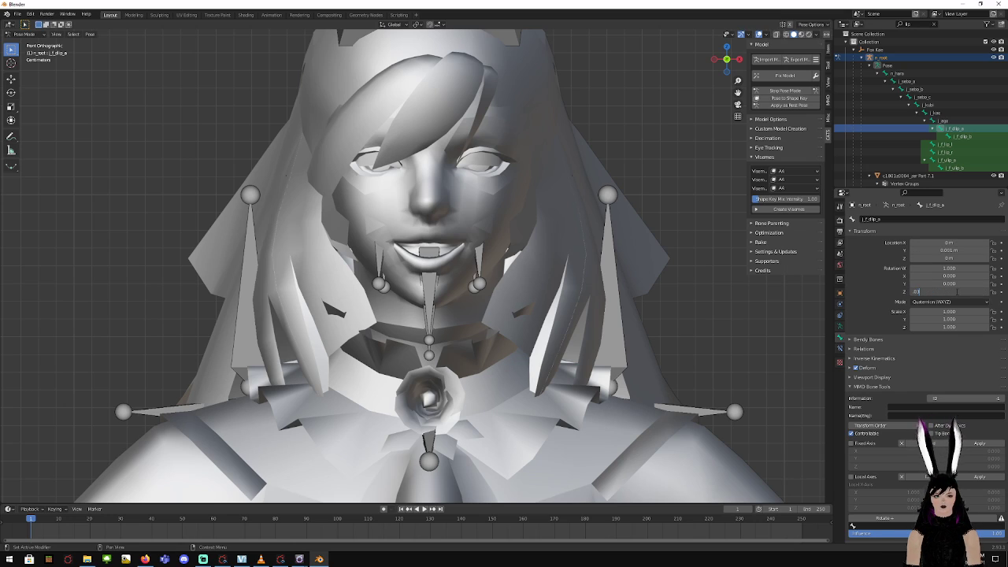
key(Return)
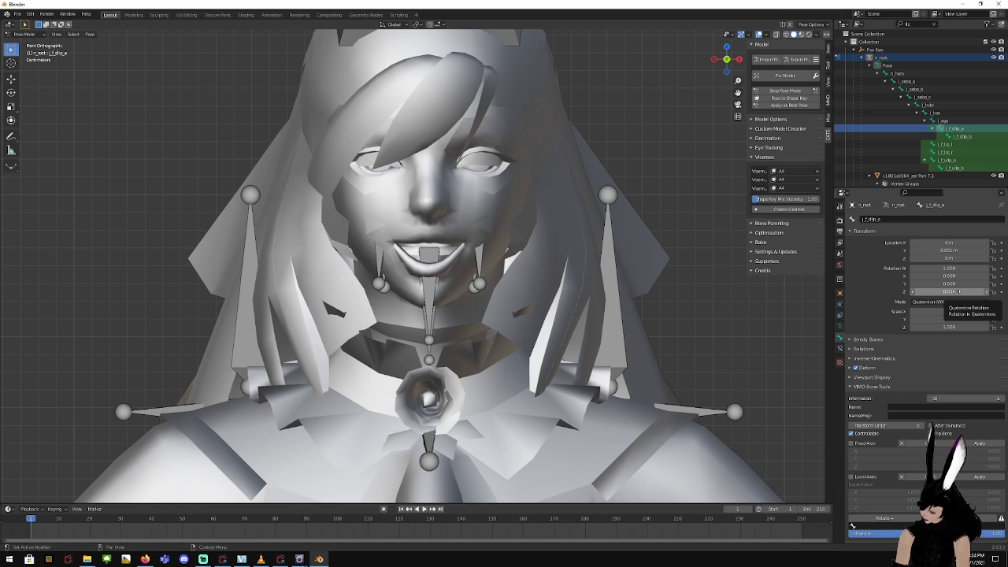
Set the j_f_lip_l bone's location to X 0, Y 0.003 m and Z -0.006 m
click(952, 145)
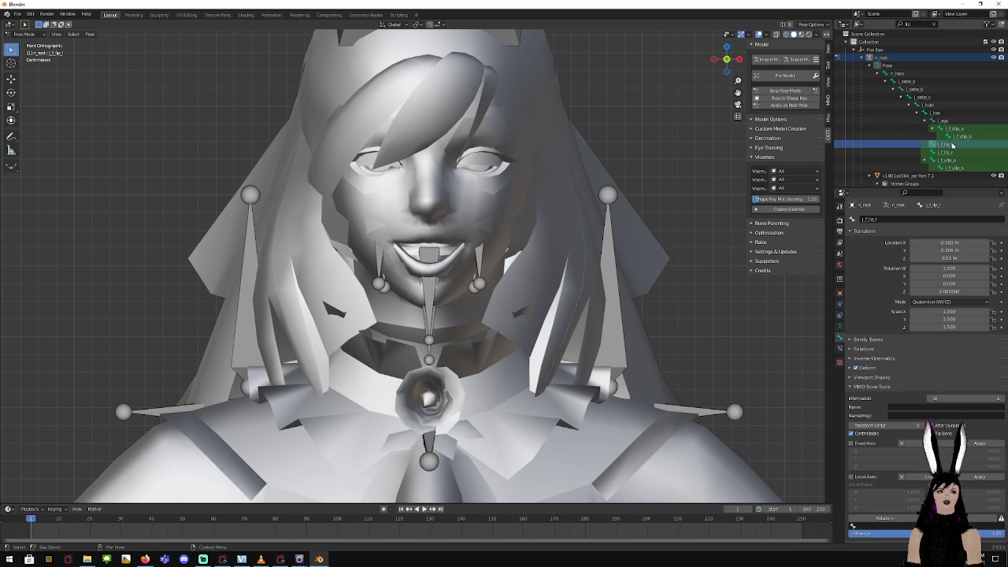
click(959, 243)
text(0)
key(Tab)
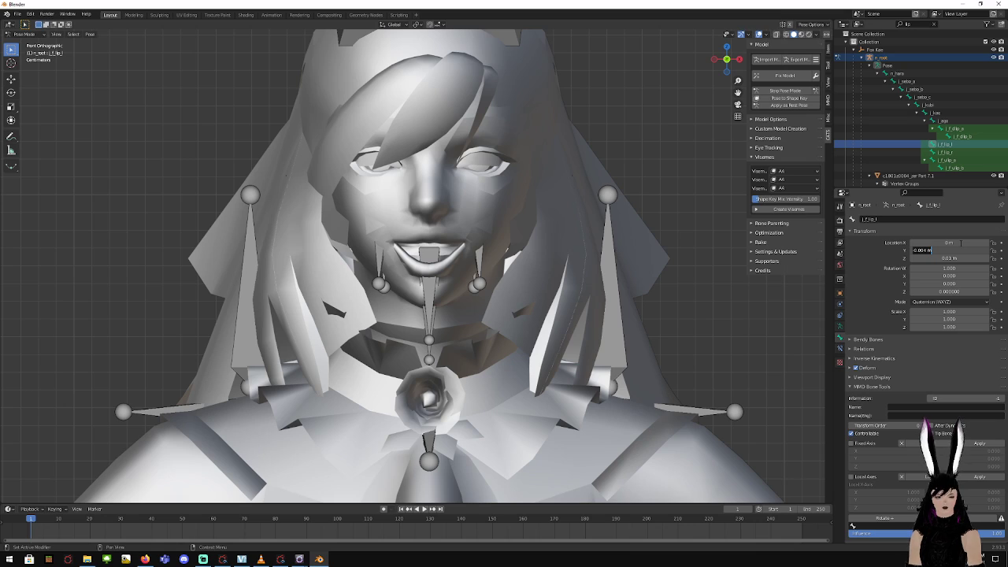
text(.003)
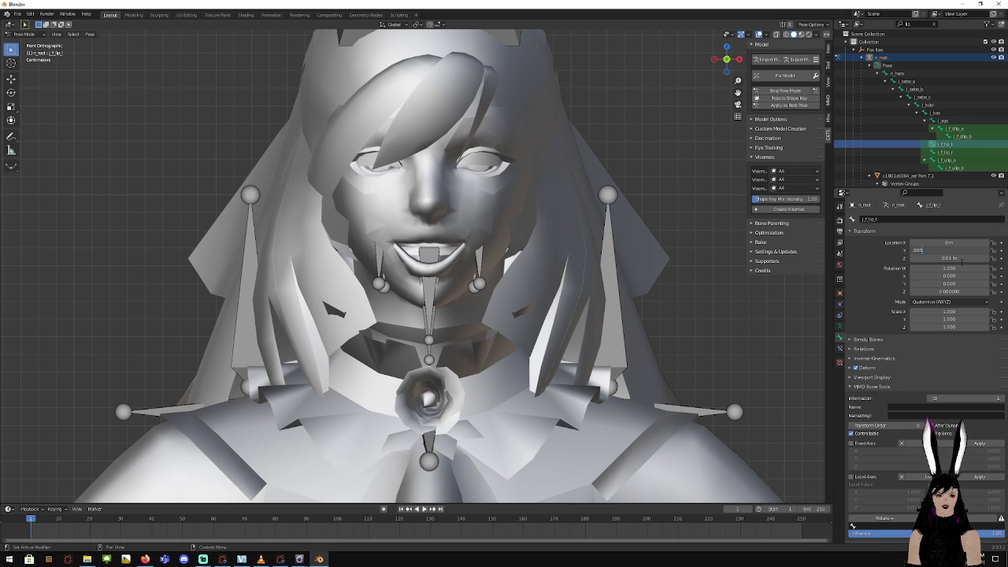
key(Tab)
key(BackSpace)
text(-0.00)
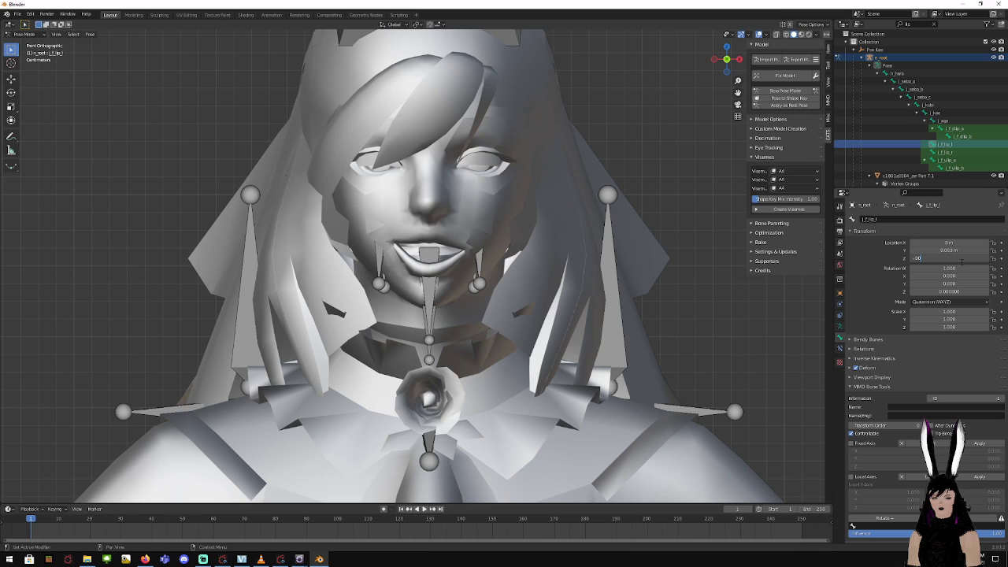
text(6)
key(Return)
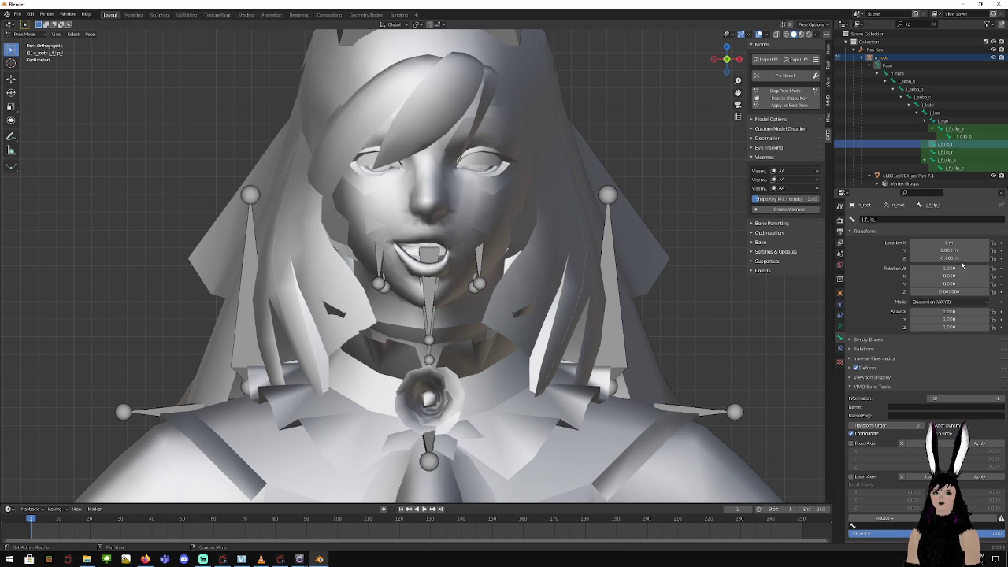
Set the j_f_lip_r bone's location to X 0, Y 0.003 m and Z 0.006 m
click(955, 152)
click(963, 242)
text(0)
key(Tab)
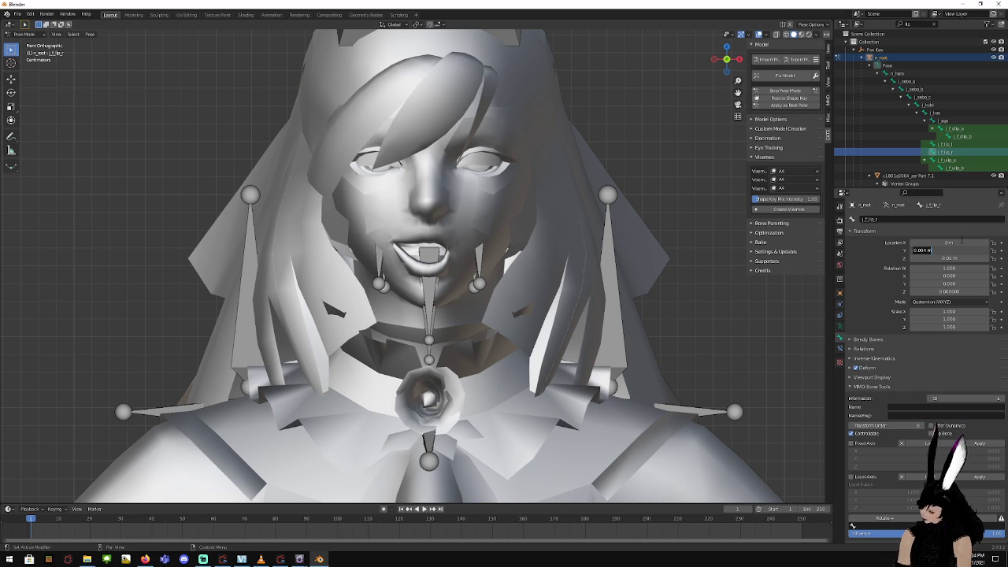
text(00)
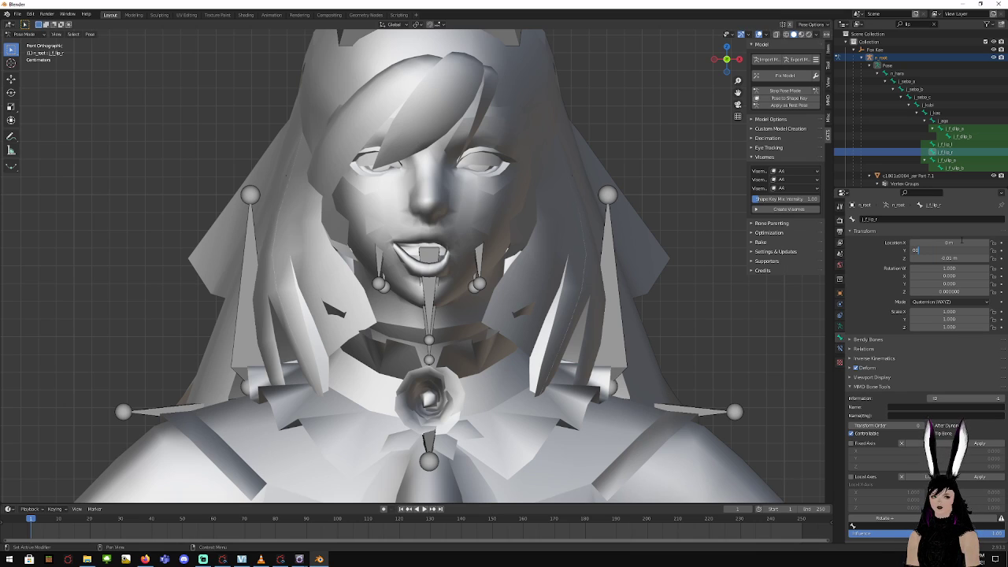
key(BackSpace)
key(BackSpace)
text(.003)
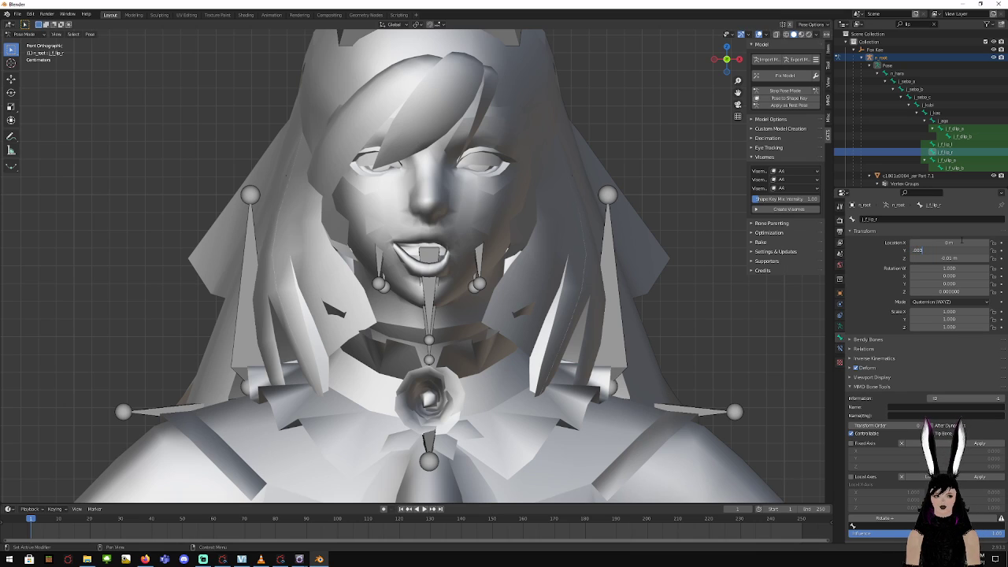
key(Tab)
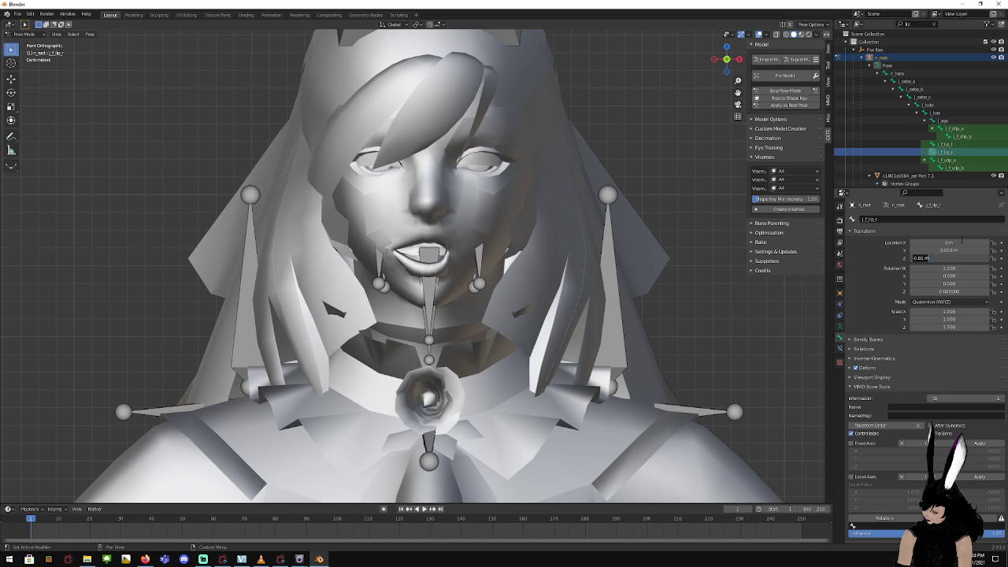
text(.006)
key(Return)
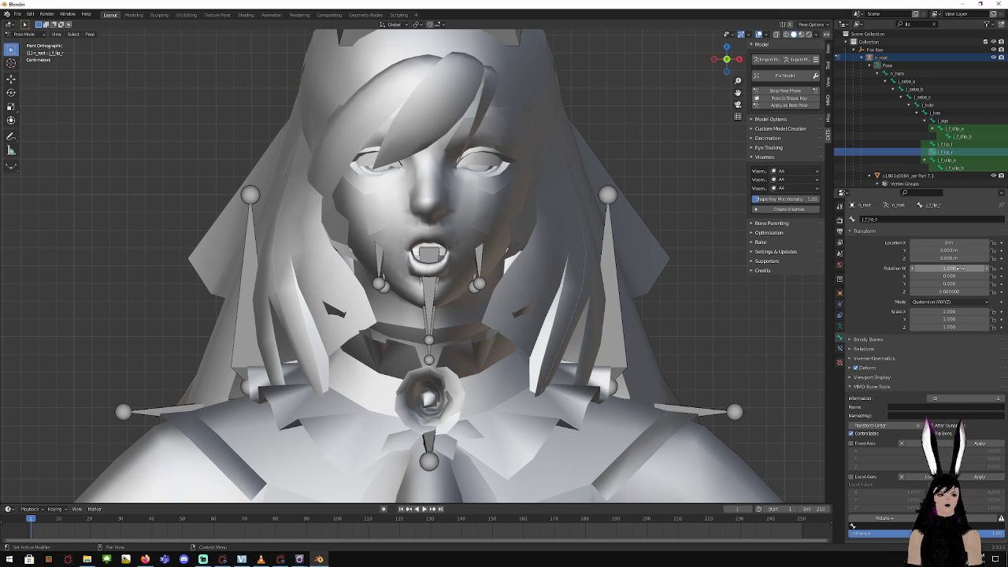
Set the j_f_ulip_a bone's X location to 0.001 m and its Y location to 0
click(949, 161)
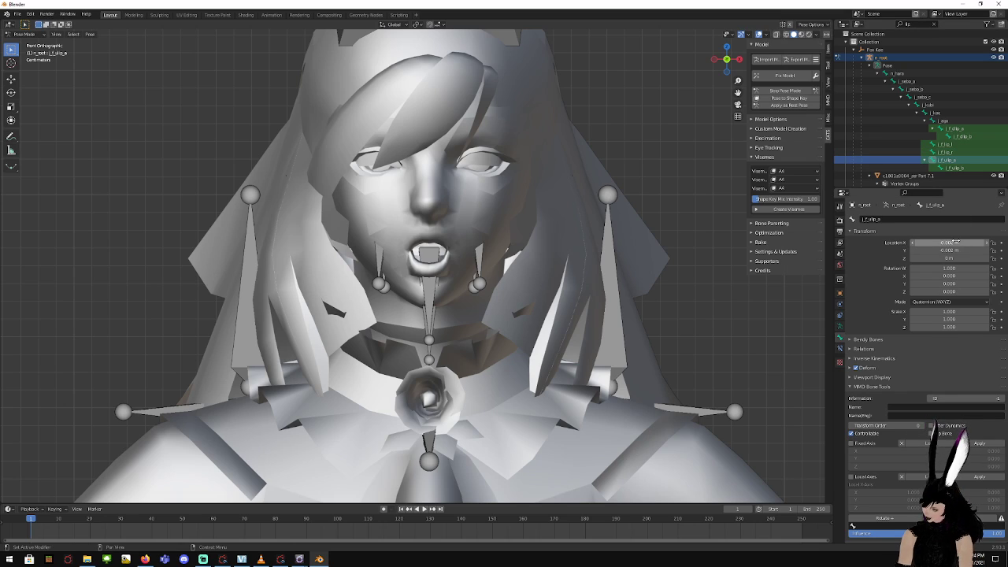
click(955, 242)
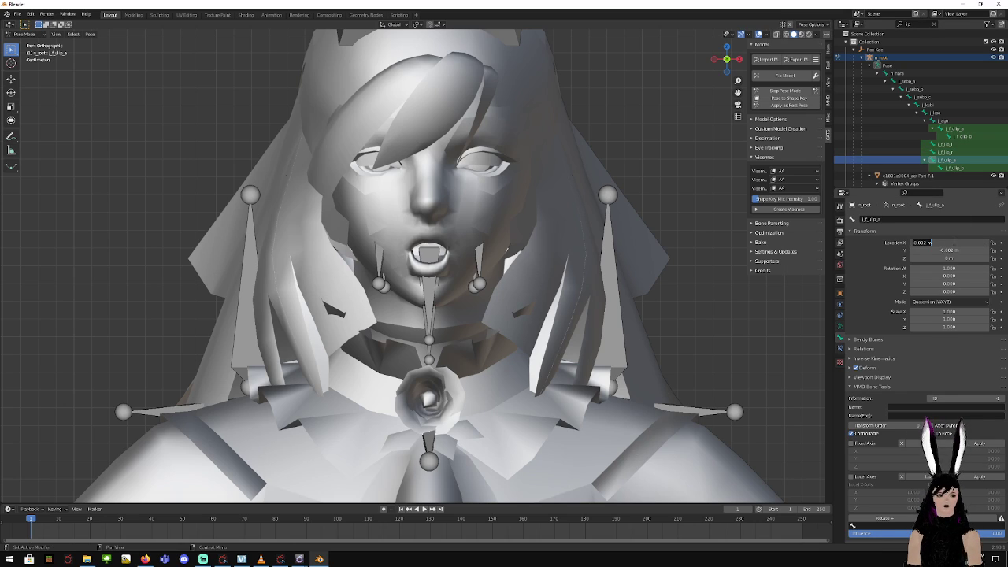
key(BackSpace)
text(-.002)
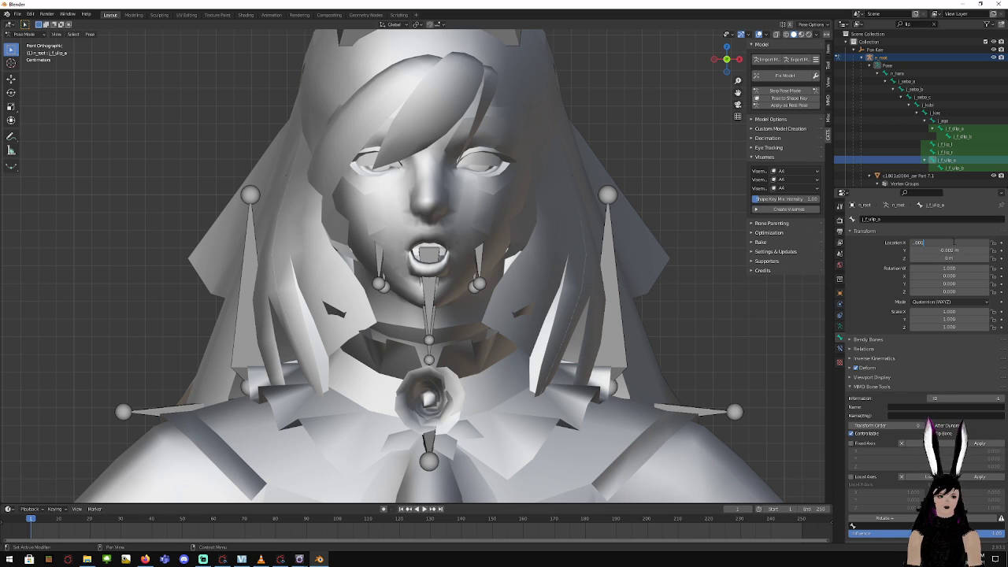
key(Return)
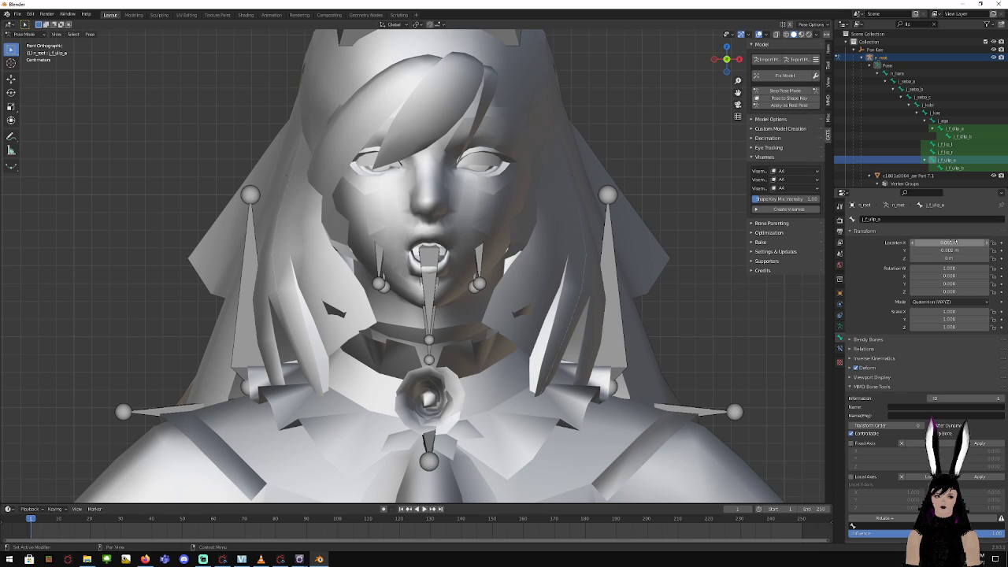
click(972, 252)
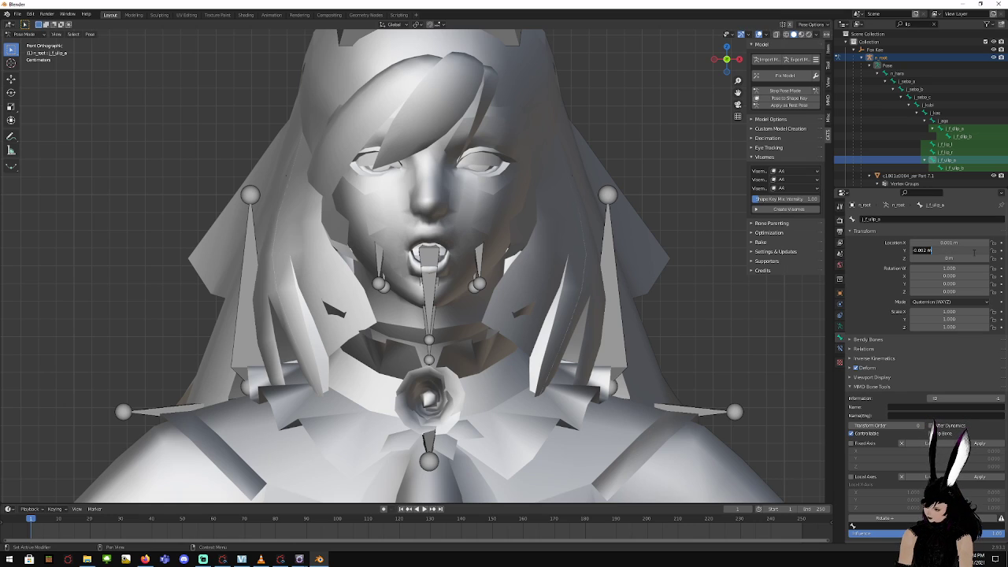
text(0)
key(Tab)
key(Tab)
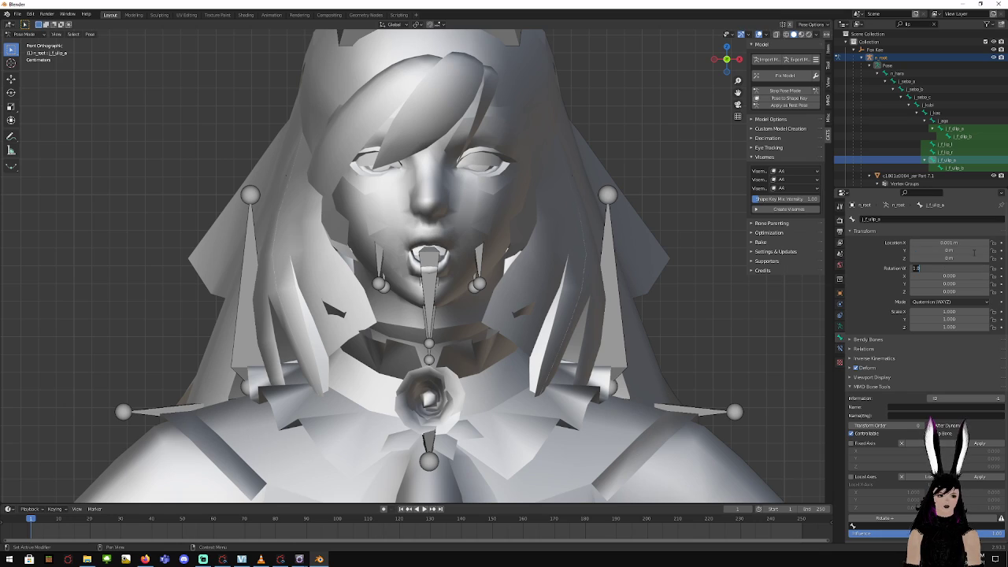
Set the Z rotation of the j_f_ulip_a bone to -0.02
key(Tab)
key(Tab)
key(Tab)
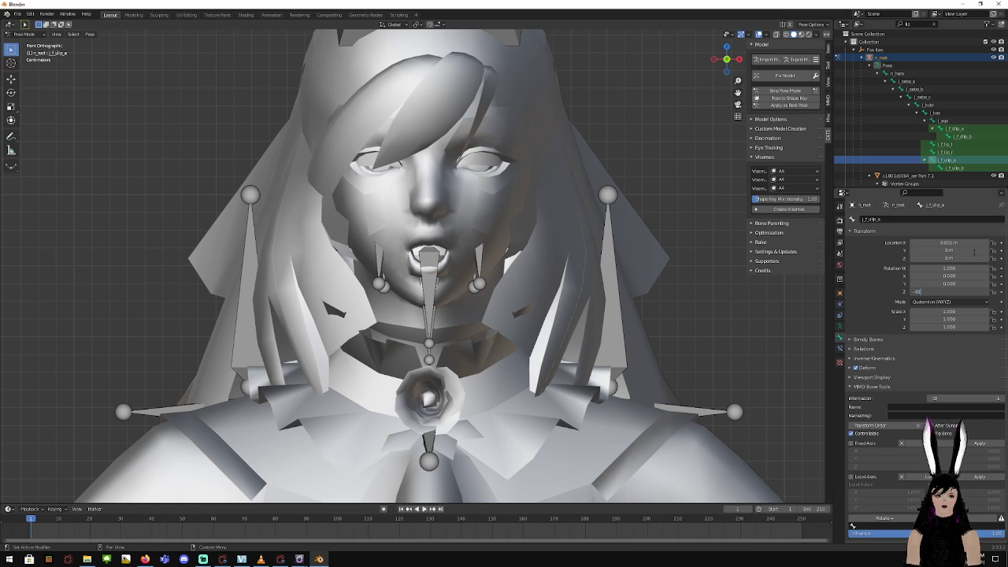
key(Return)
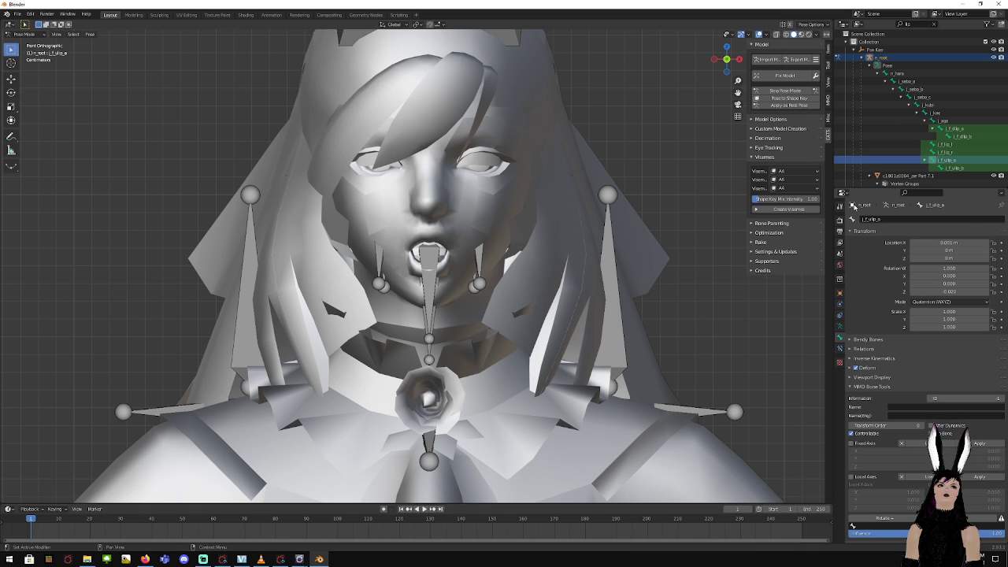
Save the current mouth pose as a shape key named OH
click(792, 99)
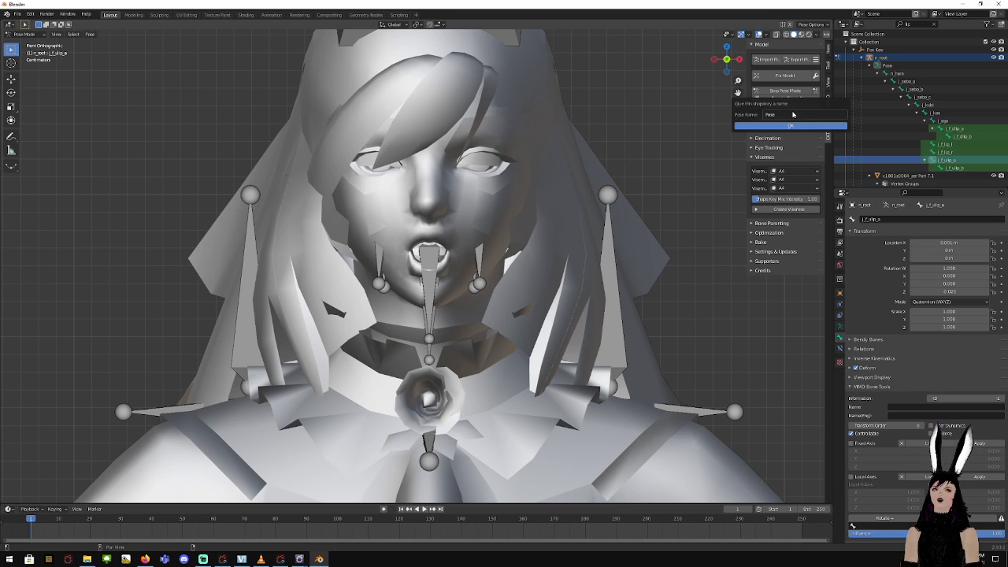
click(793, 114)
text(Oh)
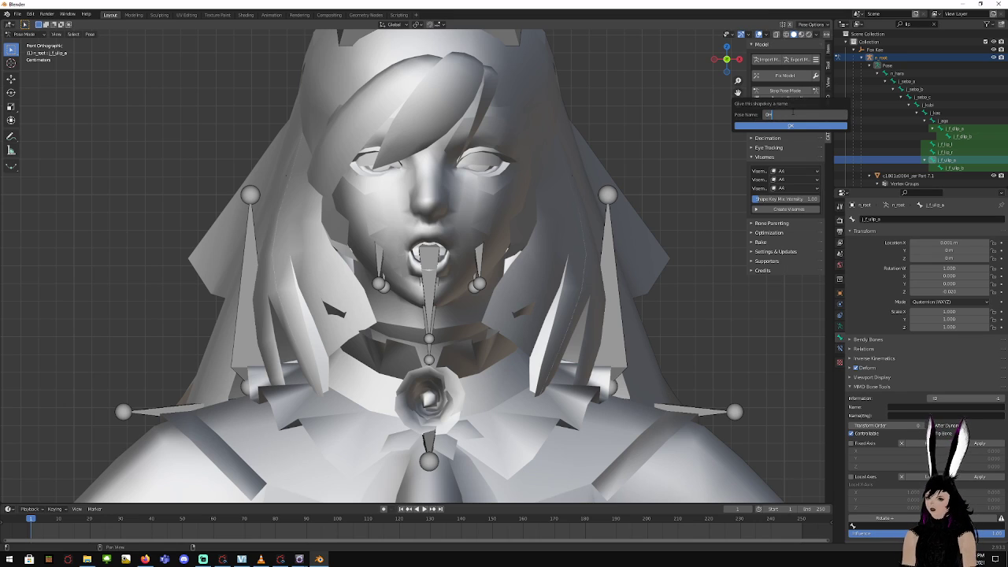
key(Return)
click(802, 127)
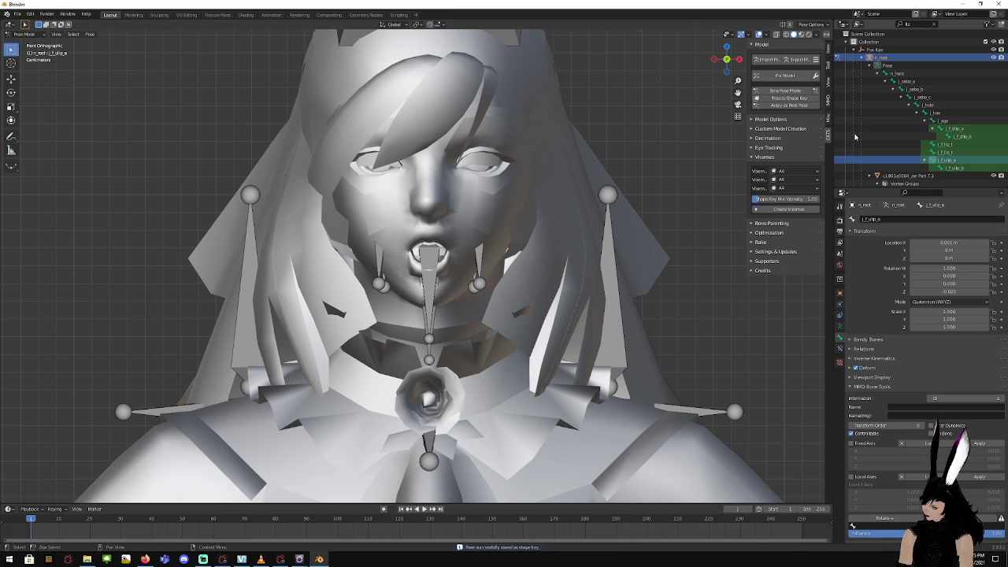
Set the Z rotation of the j_ago jaw bone to 0.015
click(956, 122)
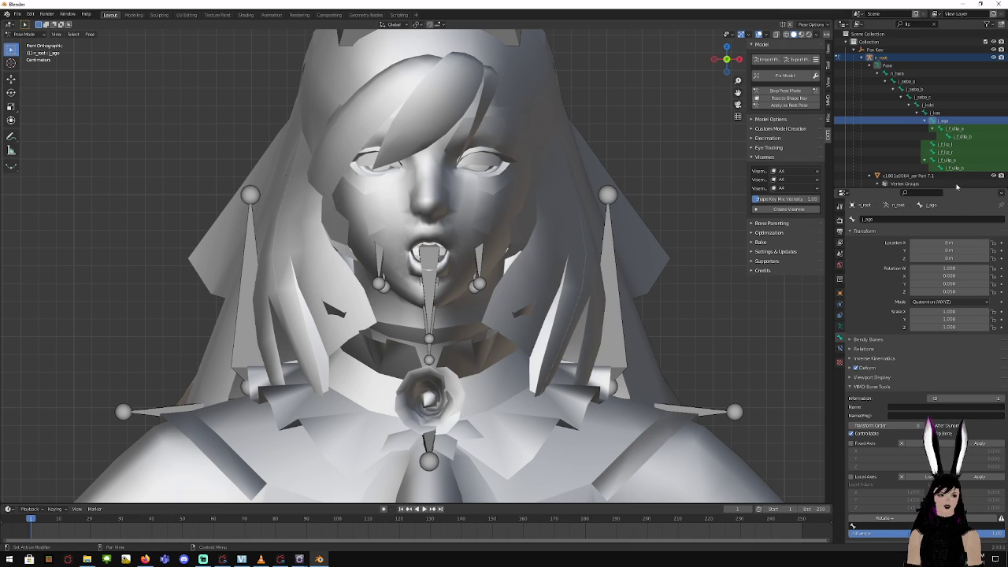
click(961, 292)
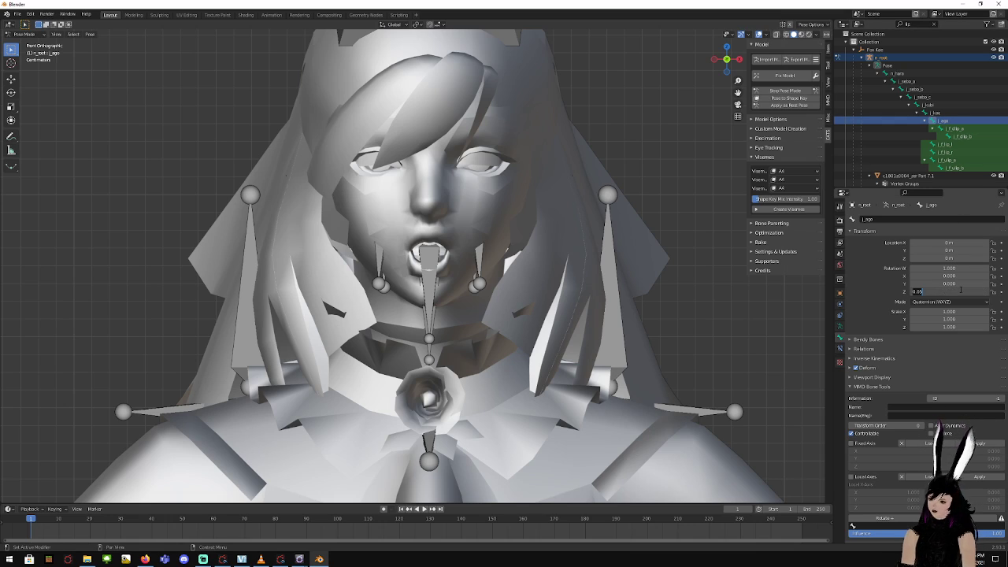
text(0.015)
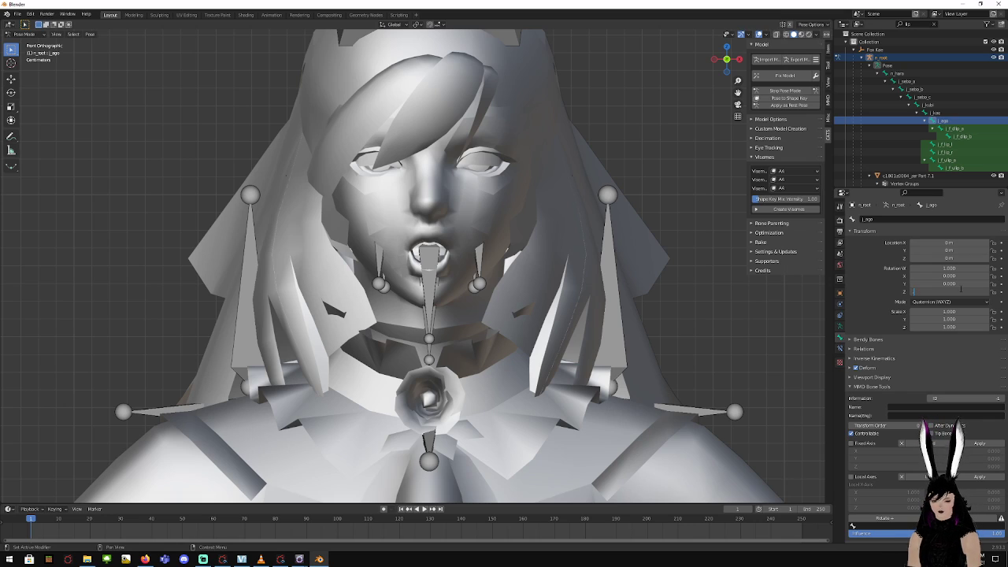
key(Return)
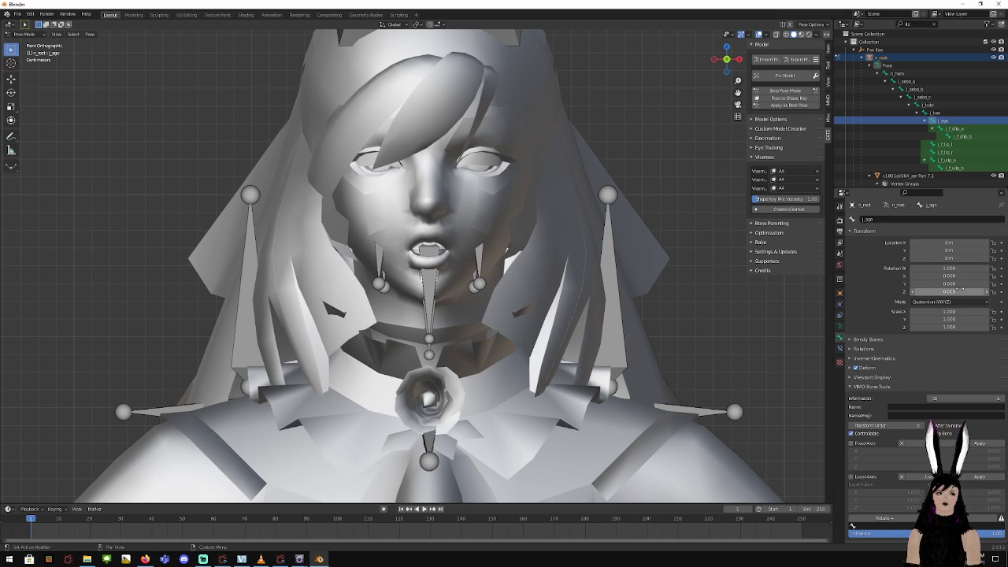
Reset the j_f_dlip_a bone's Y location and Z rotation to 0
click(974, 131)
click(961, 251)
text(0)
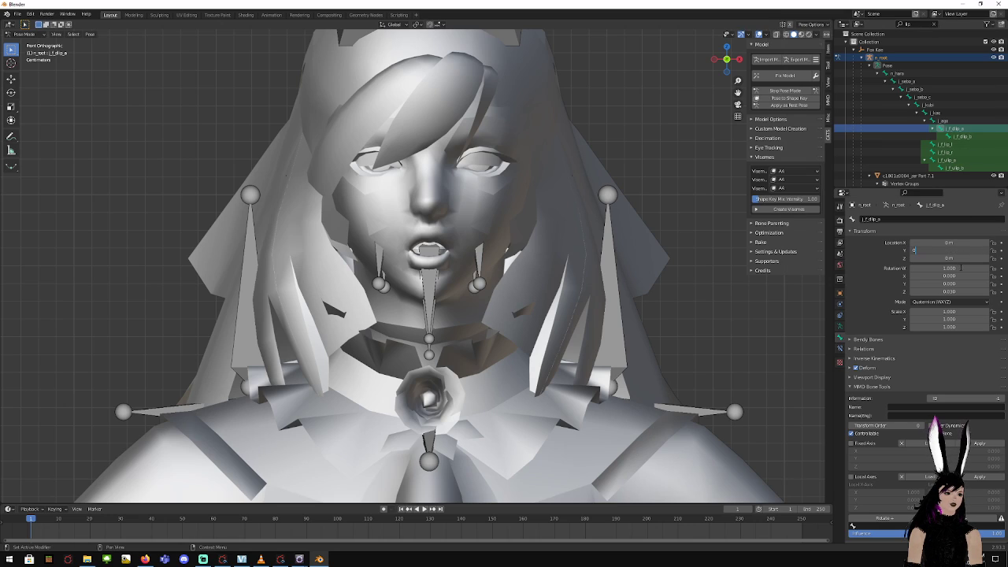
click(960, 291)
text(0)
key(Return)
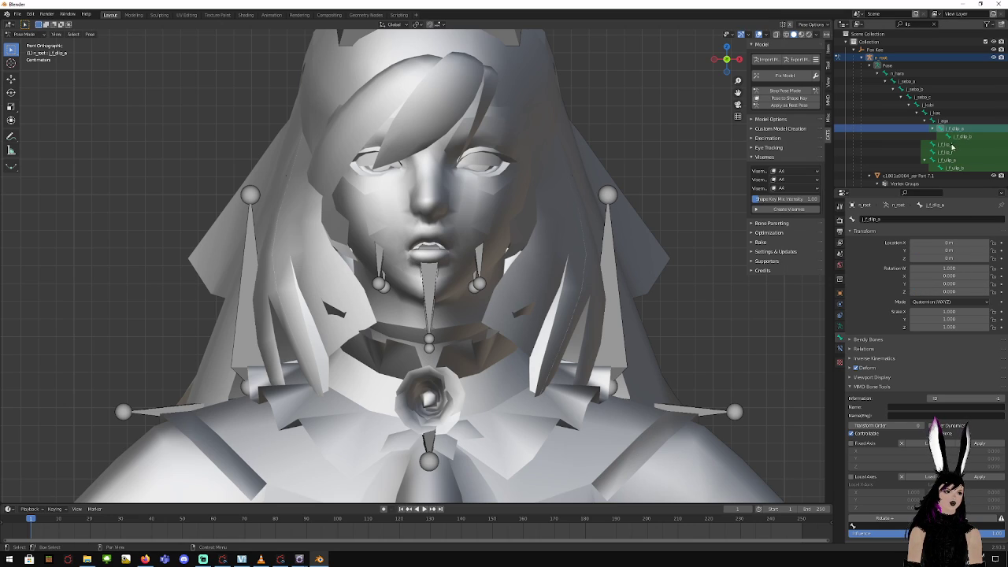
Set the j_f_lip_l bone's Z location to -0.002 m and its Y location to 0
click(950, 145)
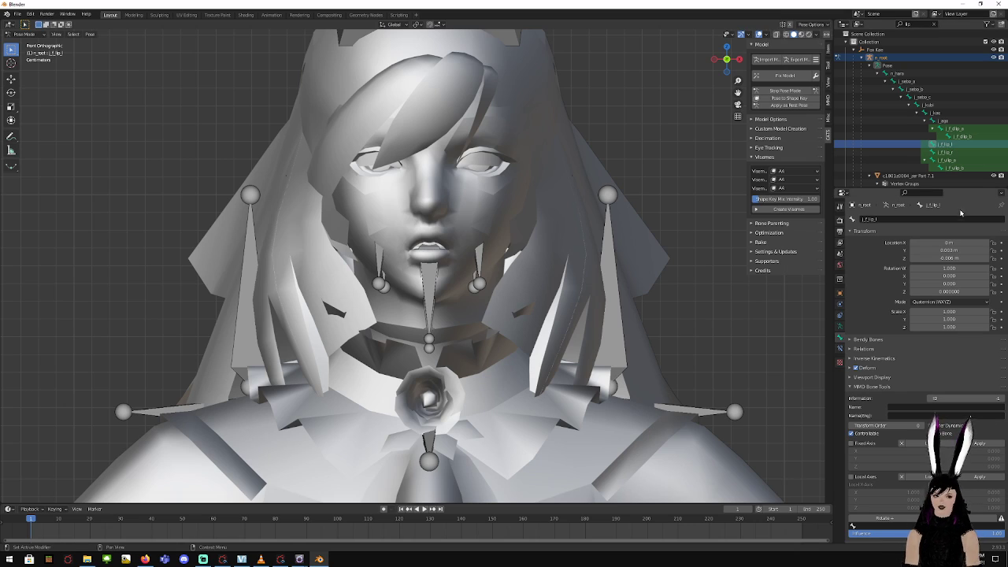
click(960, 257)
key(BackSpace)
text(-.002)
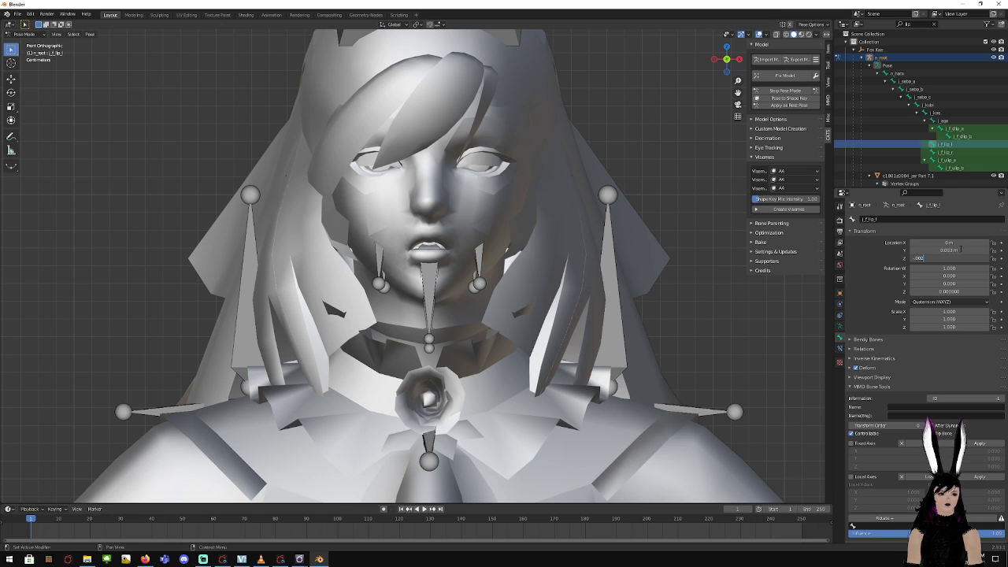
key(Return)
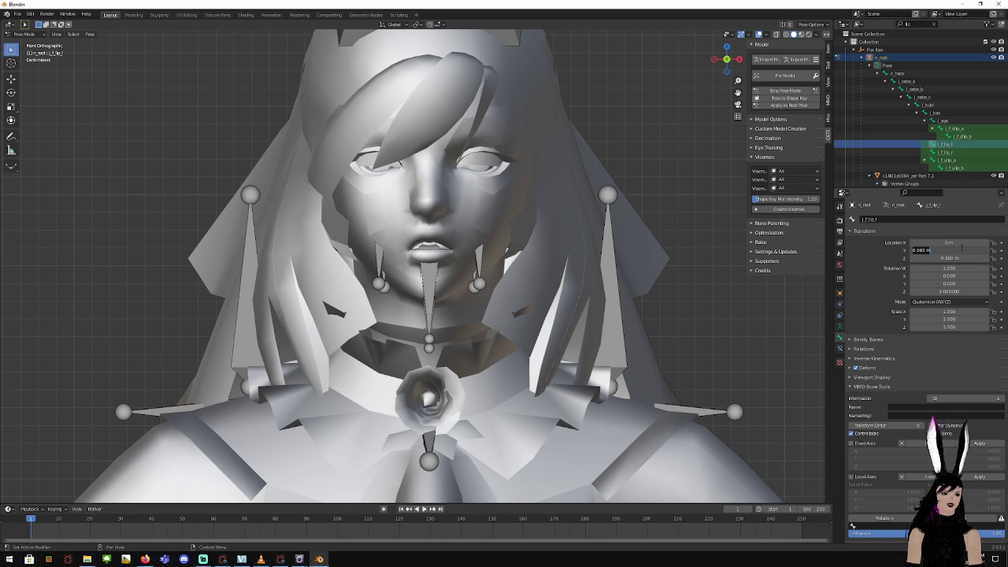
scroll(965, 173, down, 2)
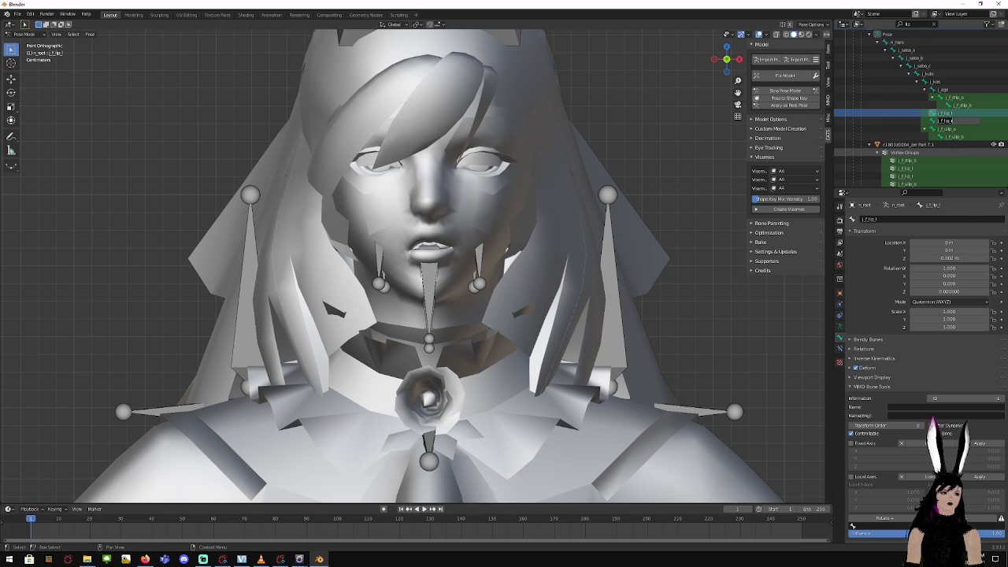
Set the j_f_lip_r bone's Y location to 0 and its Z location to 0.002 m
click(960, 123)
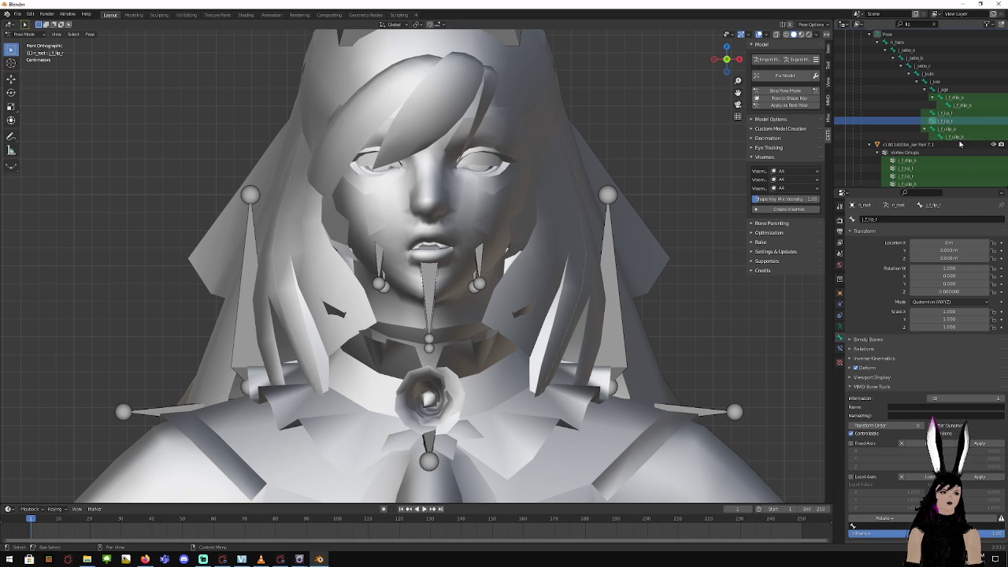
click(957, 250)
text(0)
key(Tab)
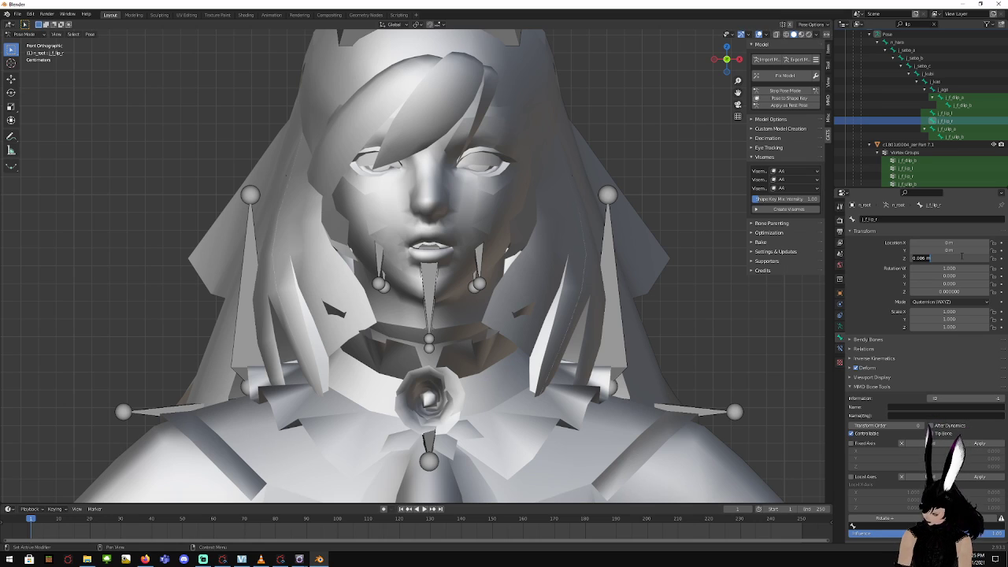
text(.00)
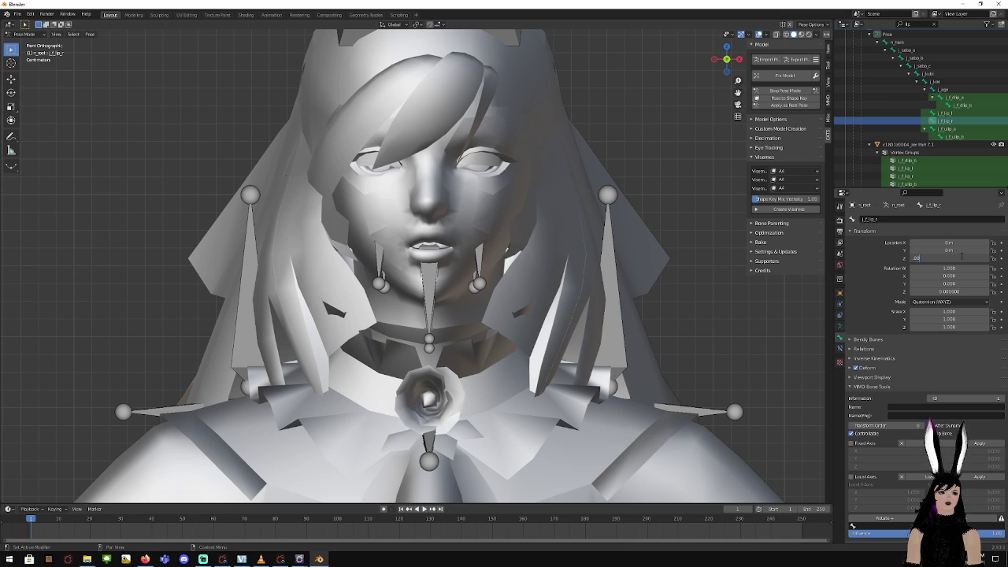
text(2)
key(Return)
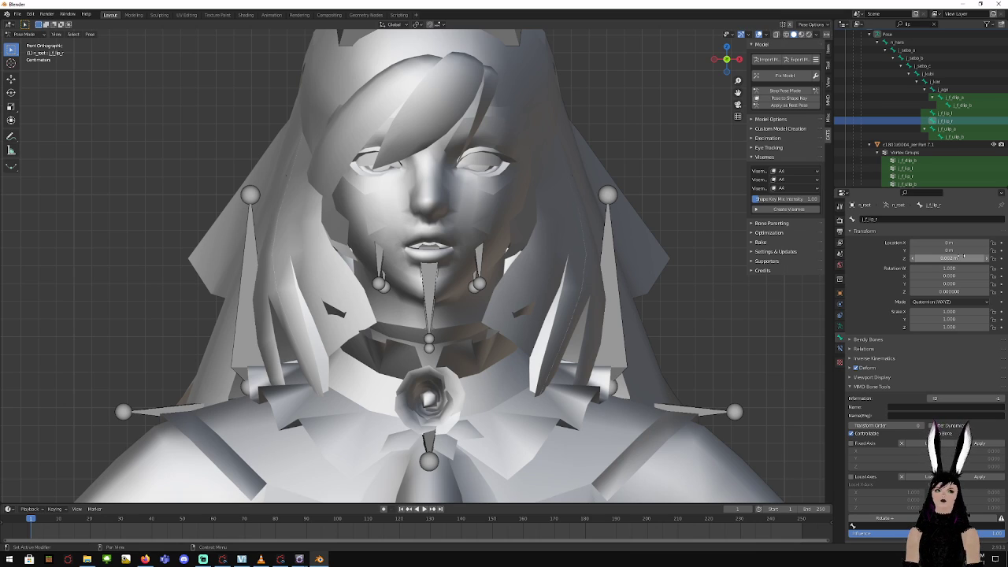
Reset the j_f_ulip_a bone's X location and Z rotation to 0
click(953, 129)
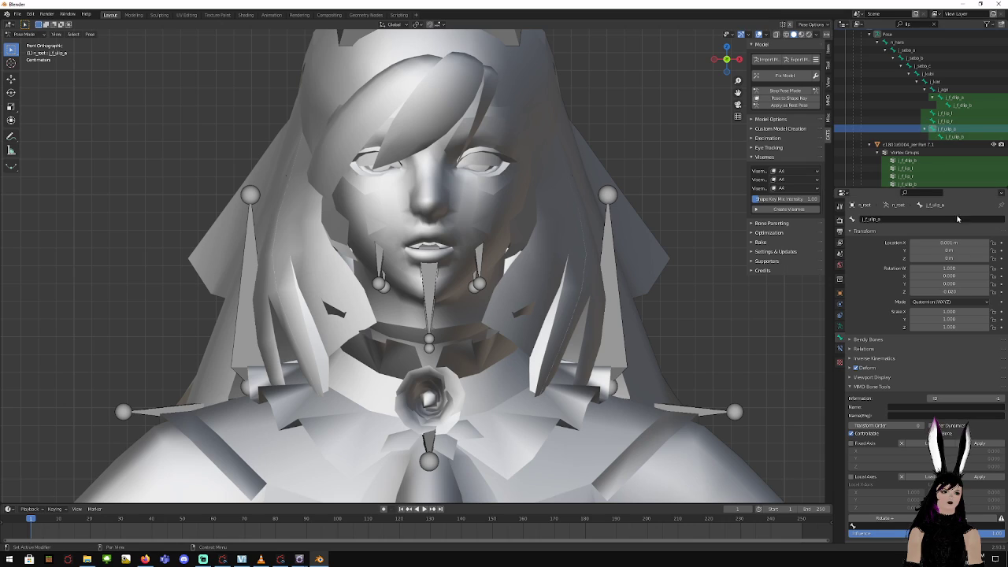
click(949, 243)
text(0)
key(Return)
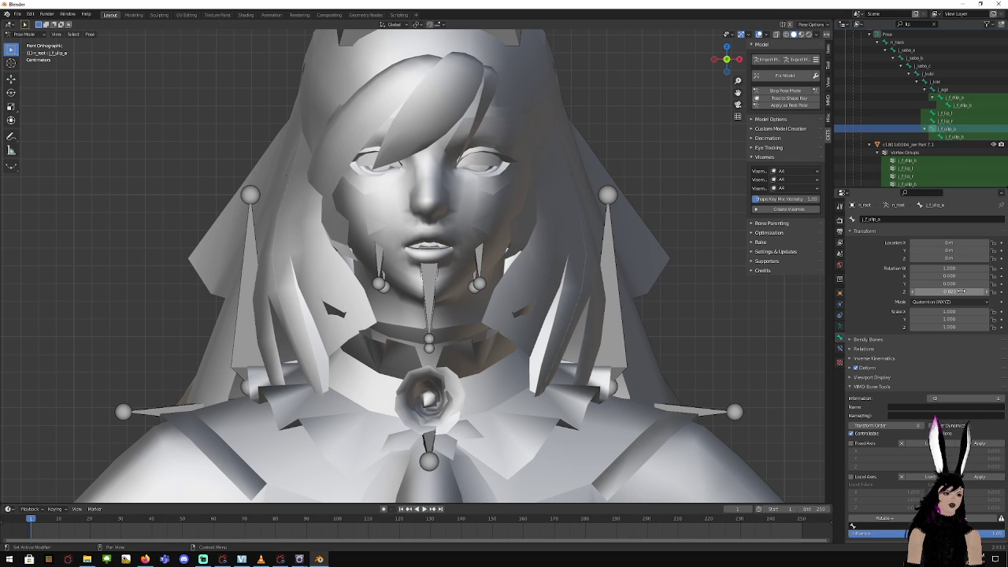
click(962, 292)
text(0)
key(Return)
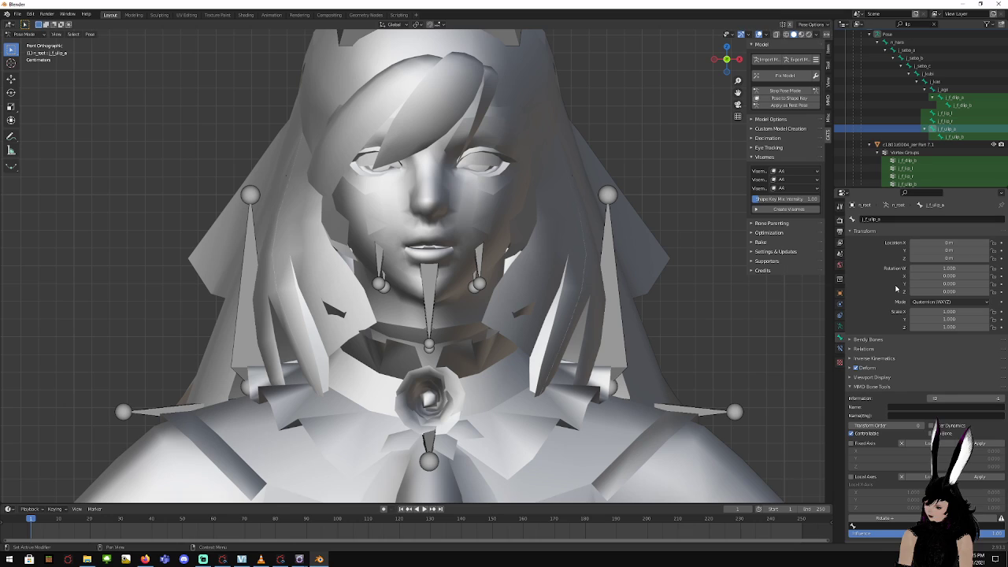
Select the j_ago bone and save the current mouth pose as a shape key named l
click(952, 90)
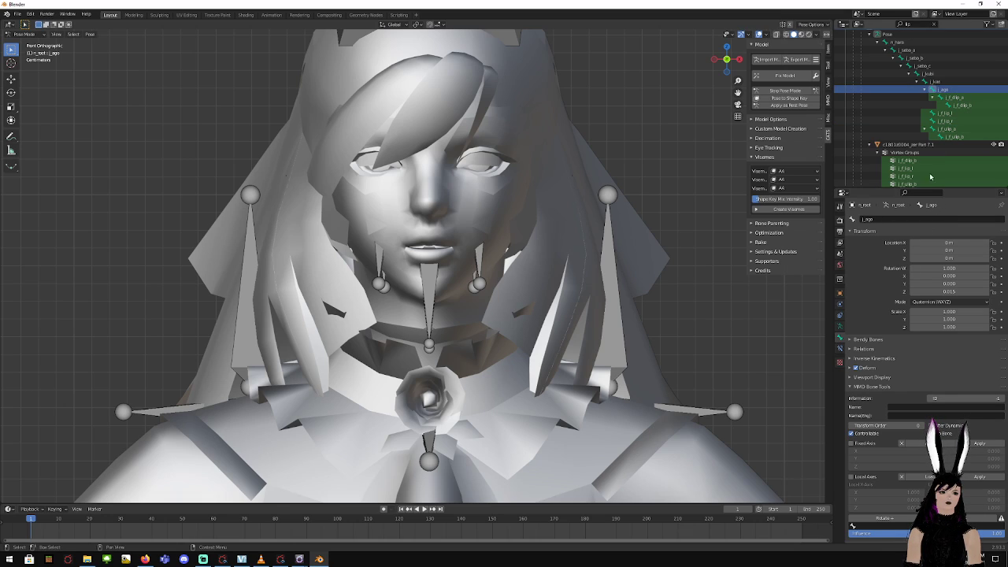
click(798, 100)
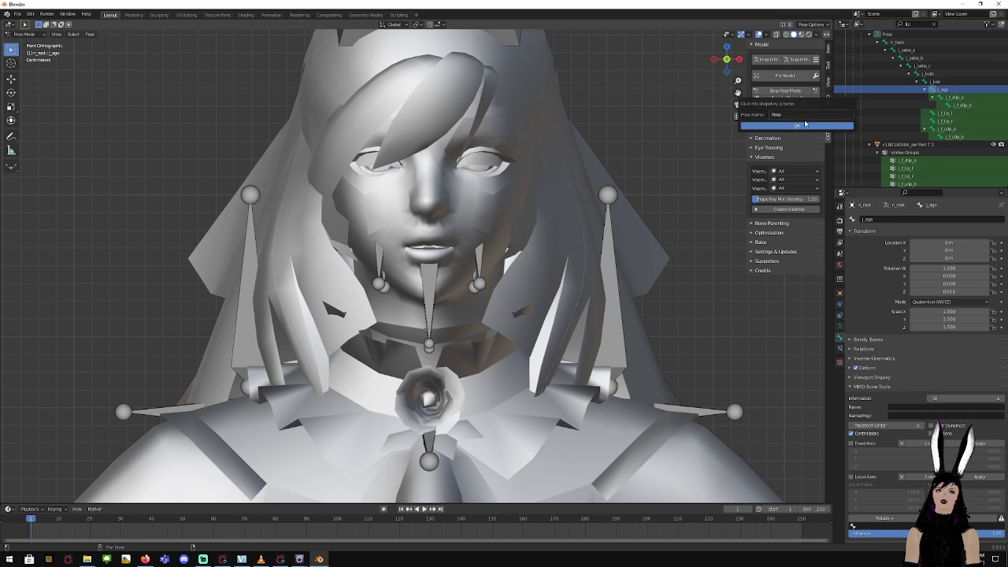
click(793, 115)
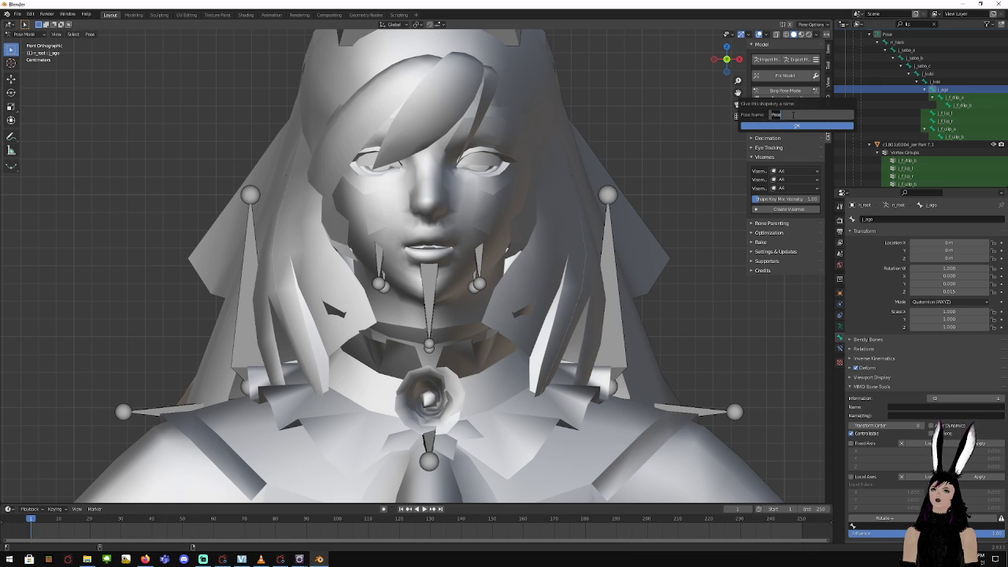
text(l)
click(796, 125)
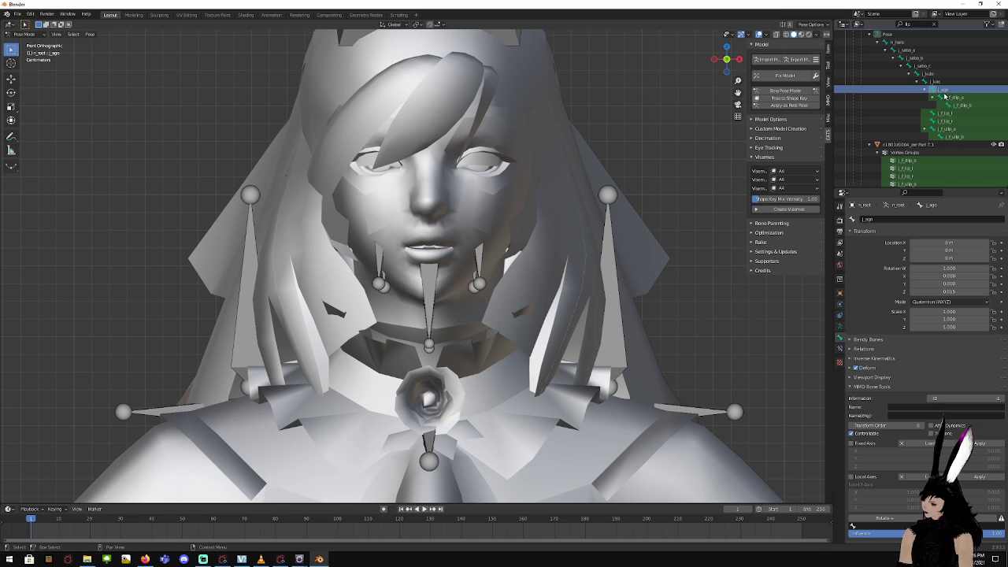
Reset the Z rotation of the j_ago jaw bone to 0
click(962, 293)
text(0)
key(Return)
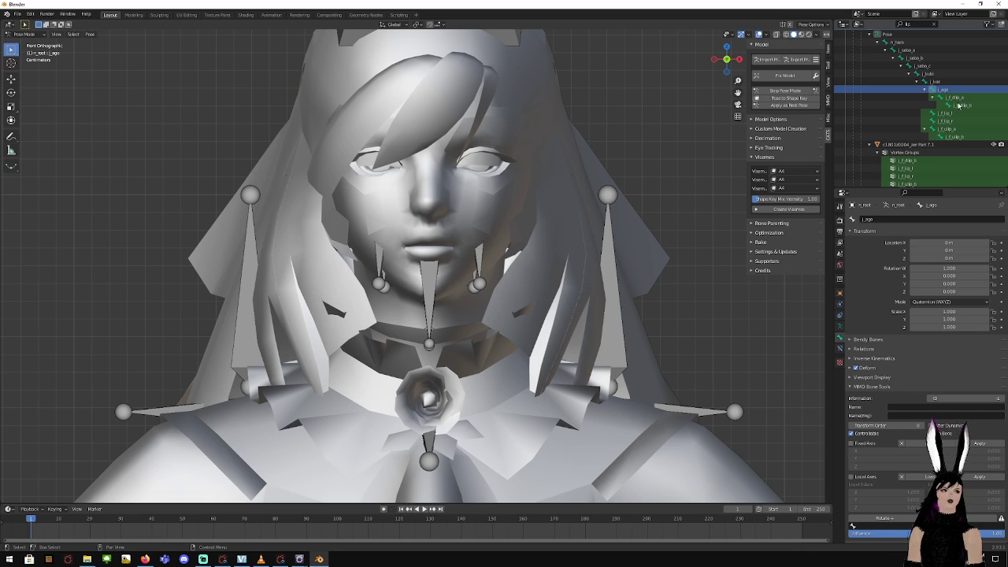
Select the j_f_dlip_a lower lip bone and set its Y location to 0.005 m
click(959, 98)
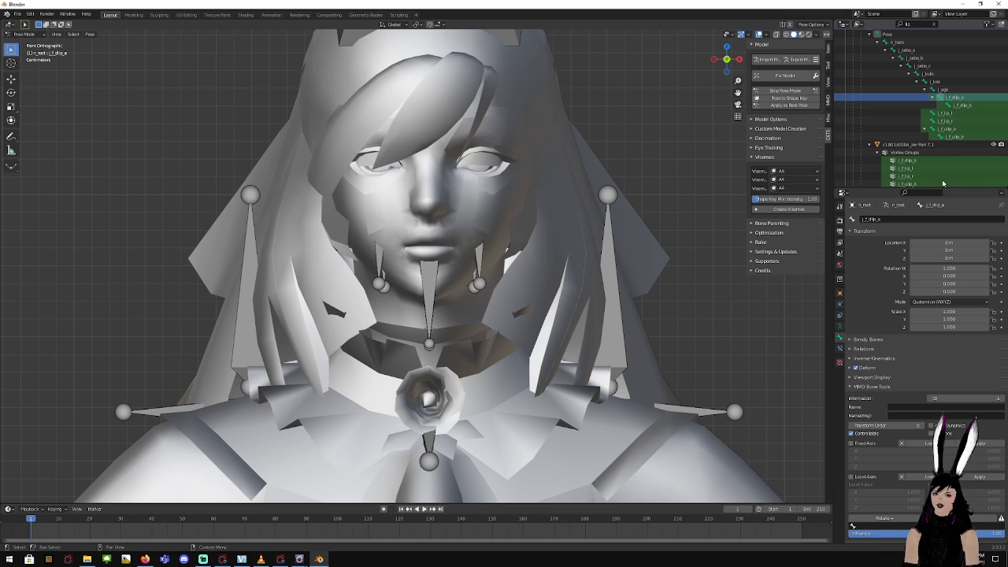
click(954, 249)
text(.005)
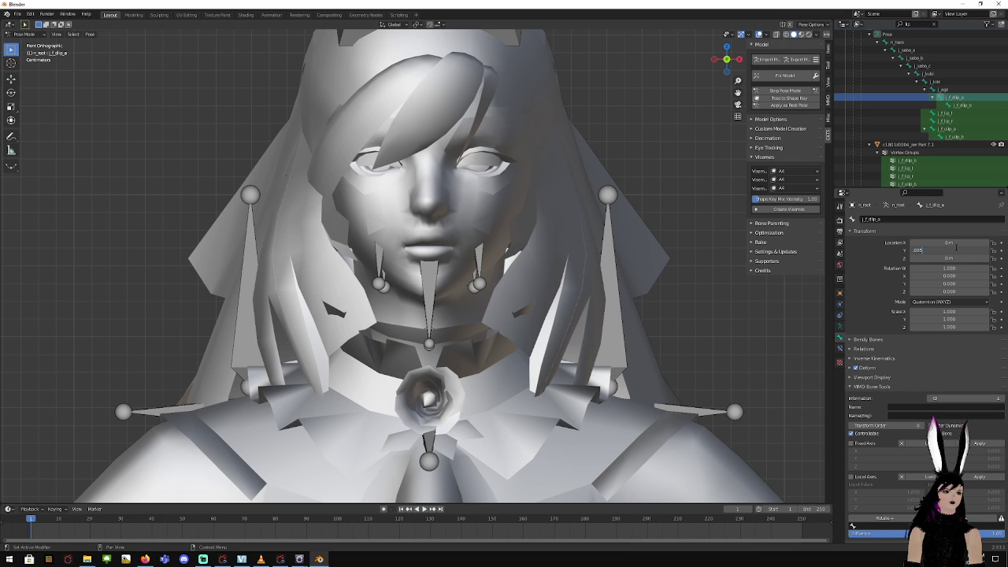
key(Return)
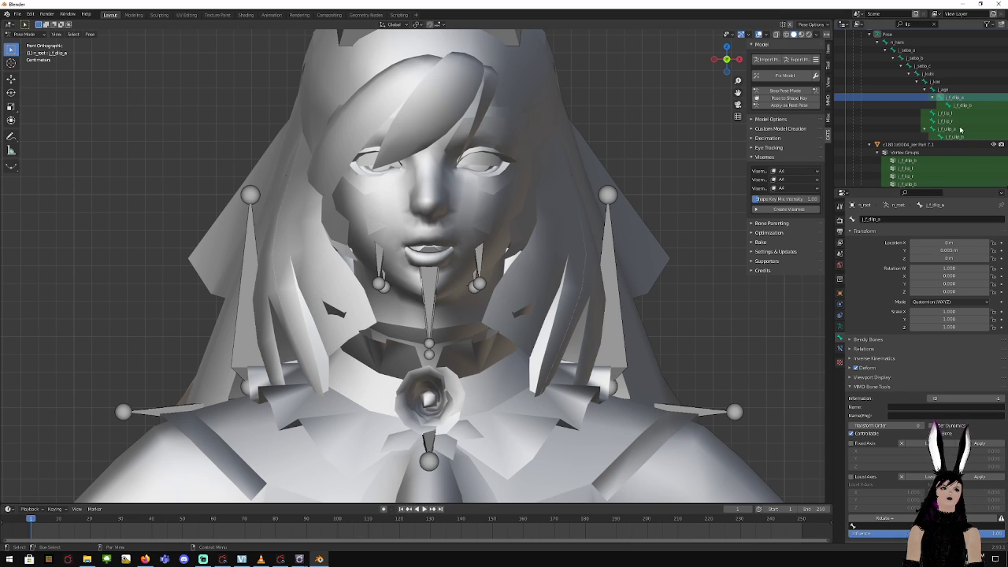
Select the j_f_lip_l bone and set its Z location to 0.005 m
click(951, 113)
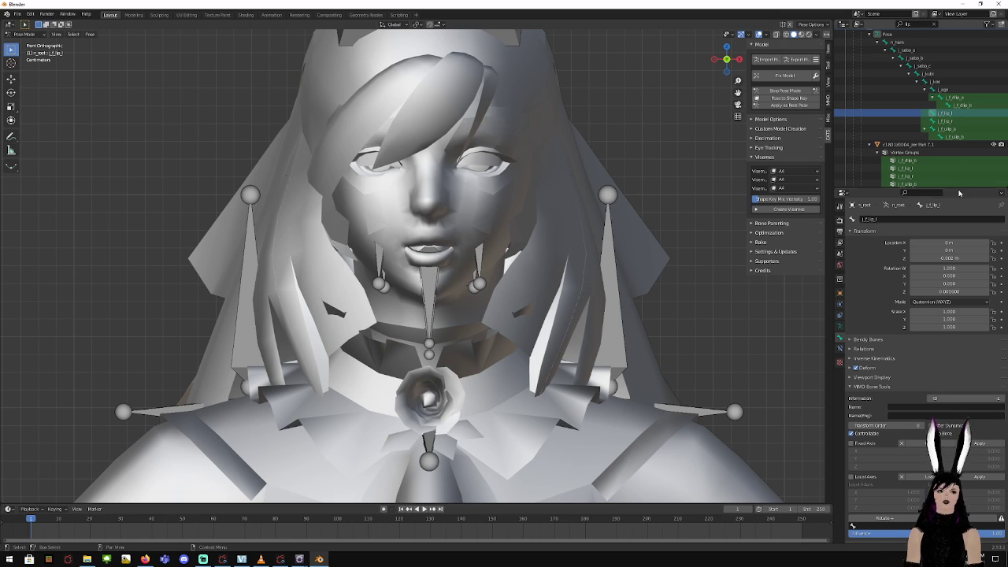
click(961, 256)
text(0)
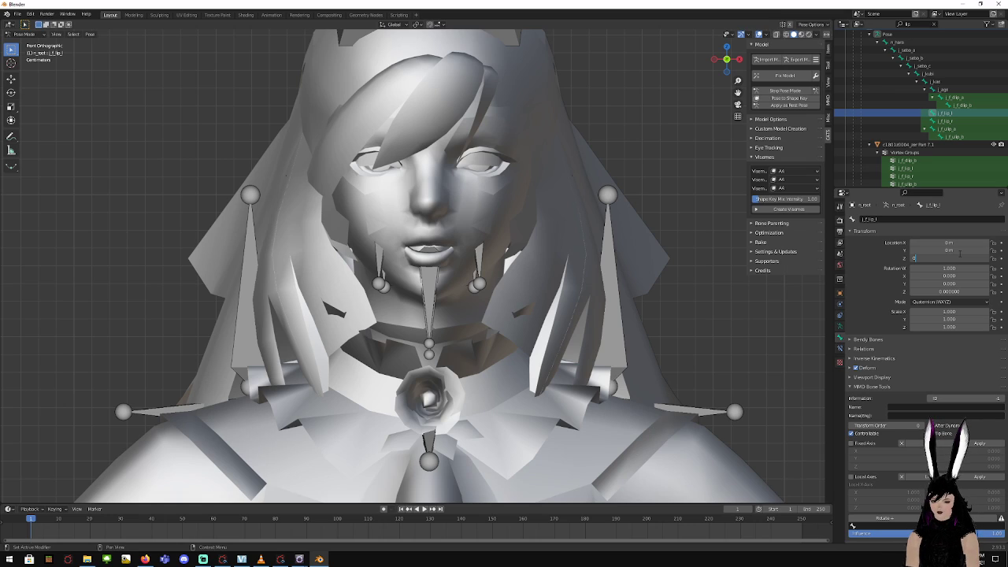
text(.005)
key(Return)
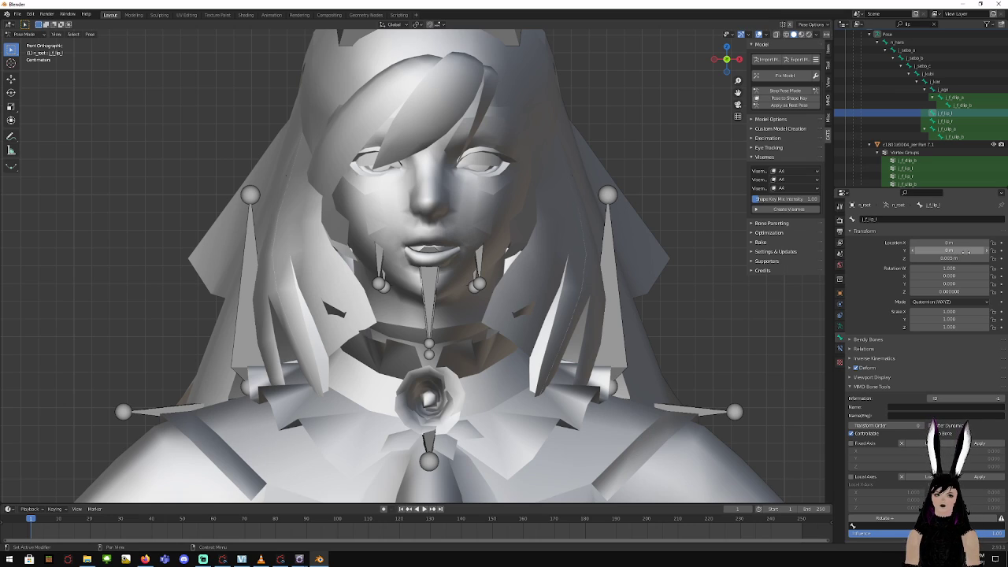
Select the j_f_lip_r bone and set its Z location to -0.005 m
click(952, 122)
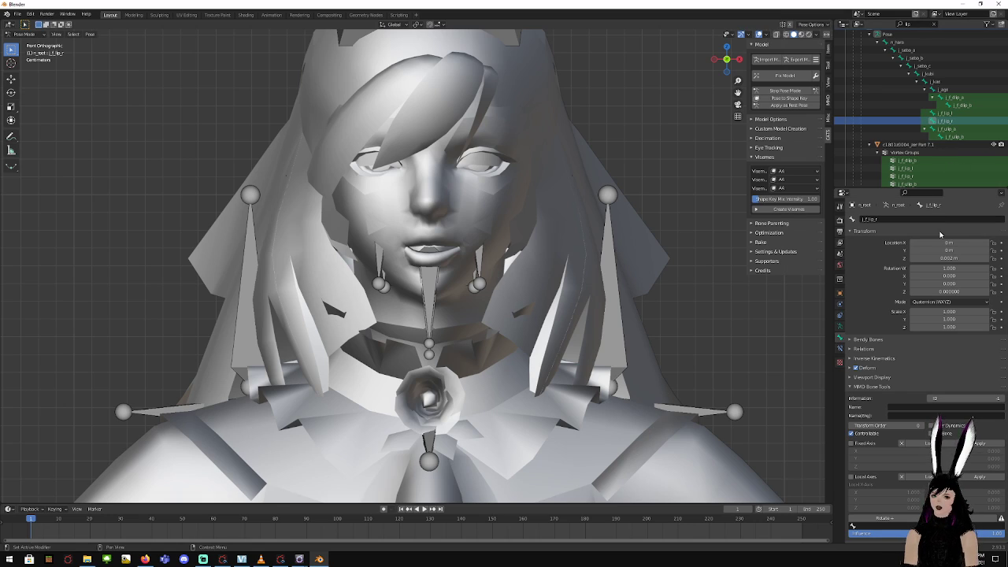
click(949, 258)
key(BackSpace)
text(.005)
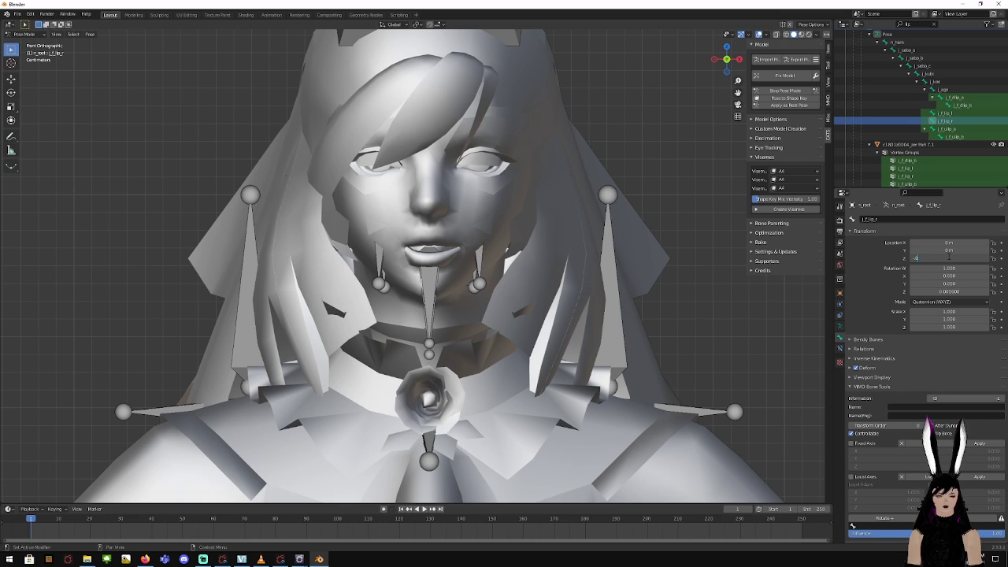
key(Return)
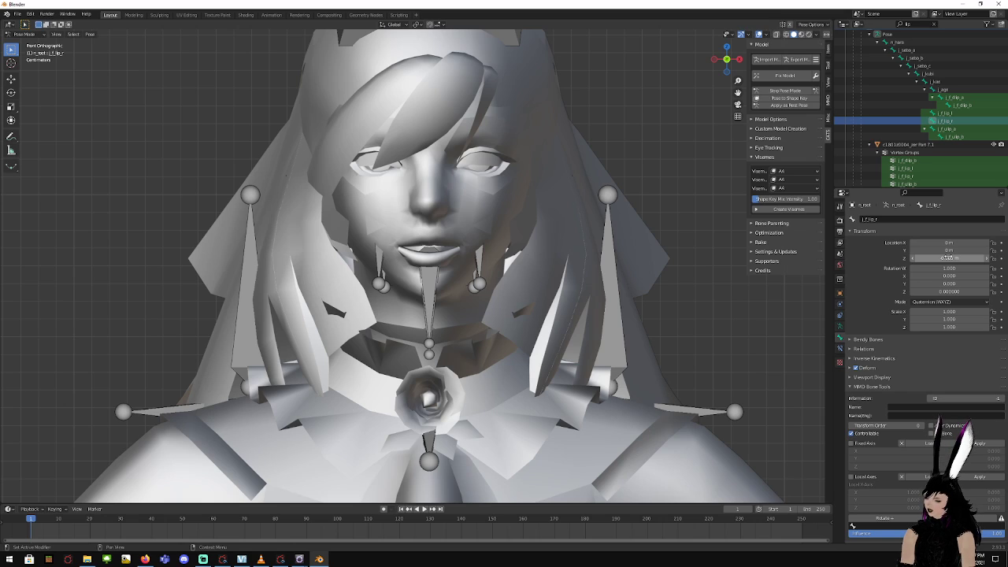
Select the j_f_ulip_a upper lip bone and set its Y location to -0.005 m
click(944, 130)
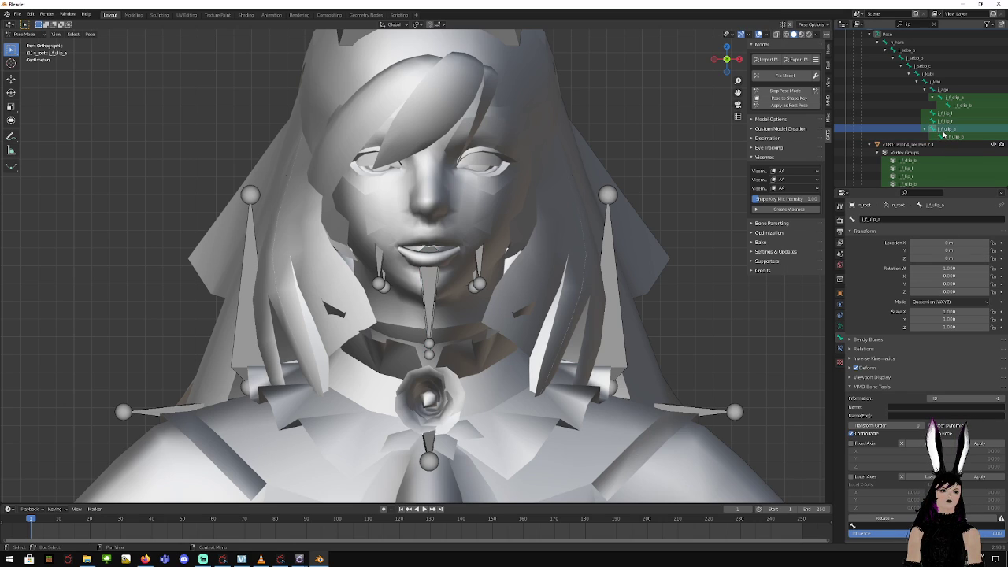
click(957, 250)
key(BackSpace)
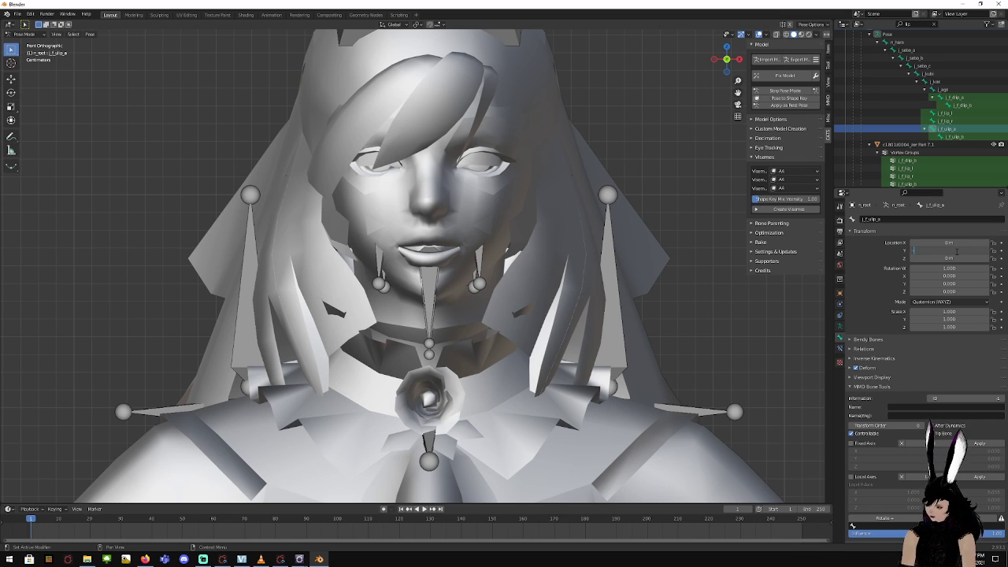
text(-.005)
key(Return)
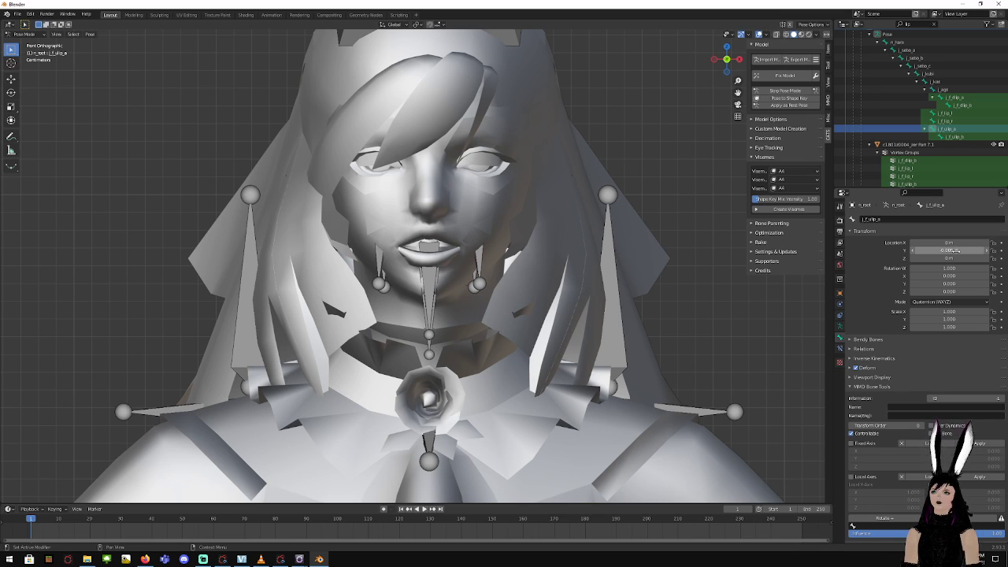
Save the current mouth pose as a shape key named CH
click(795, 101)
click(792, 116)
text(Ch)
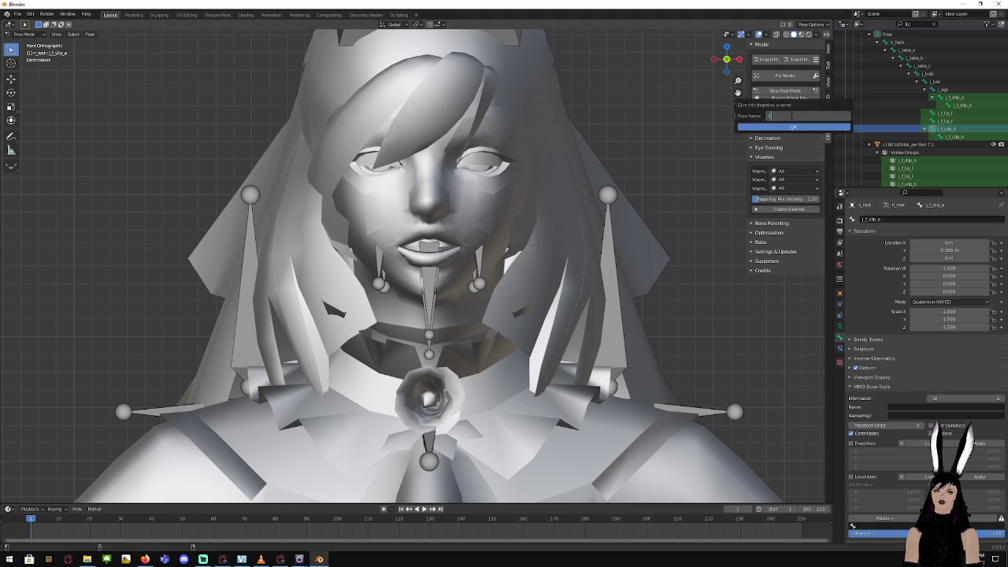
click(793, 126)
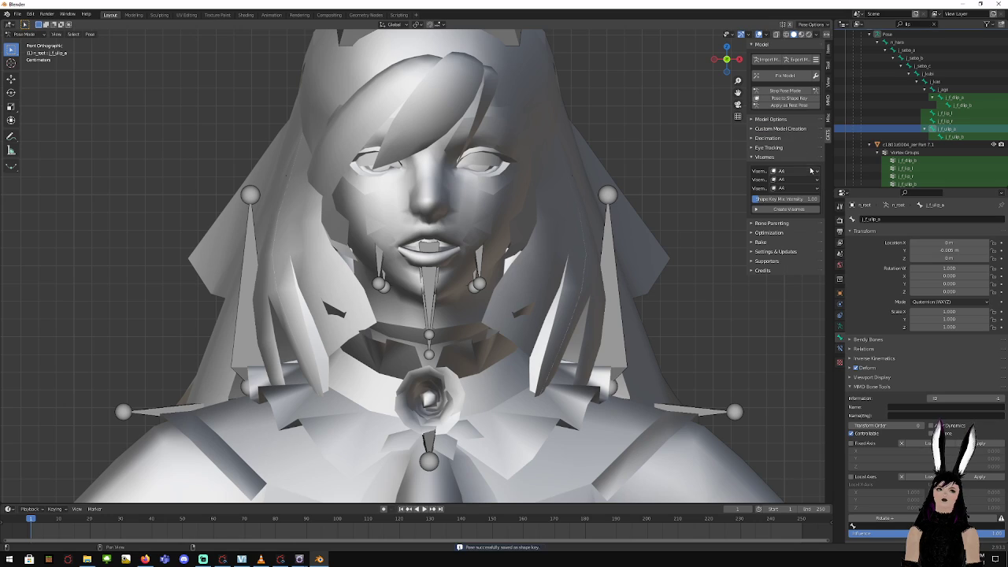
Assign the OH shape key to the second viseme slot and the CH shape key to the third
click(808, 171)
click(813, 181)
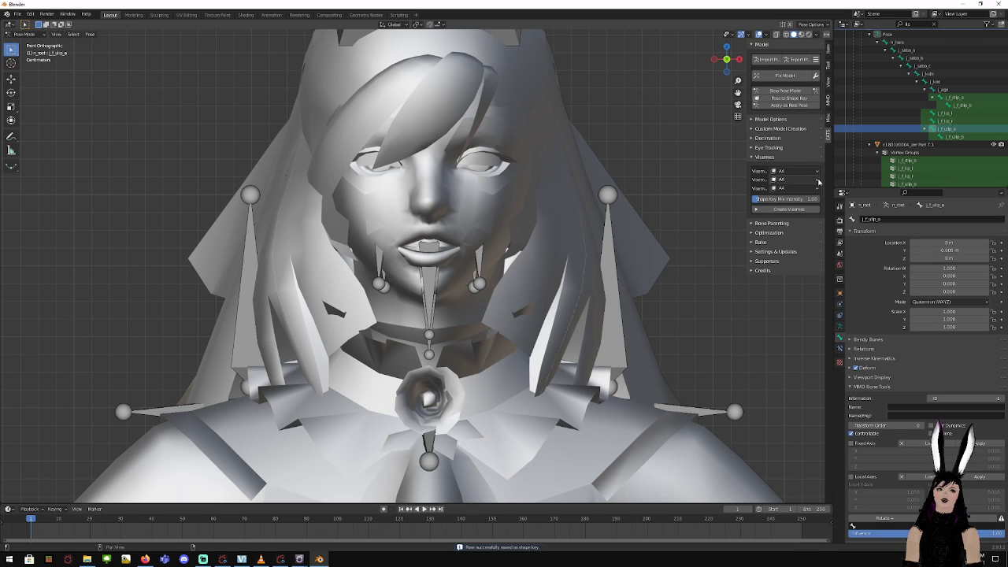
click(817, 179)
click(781, 259)
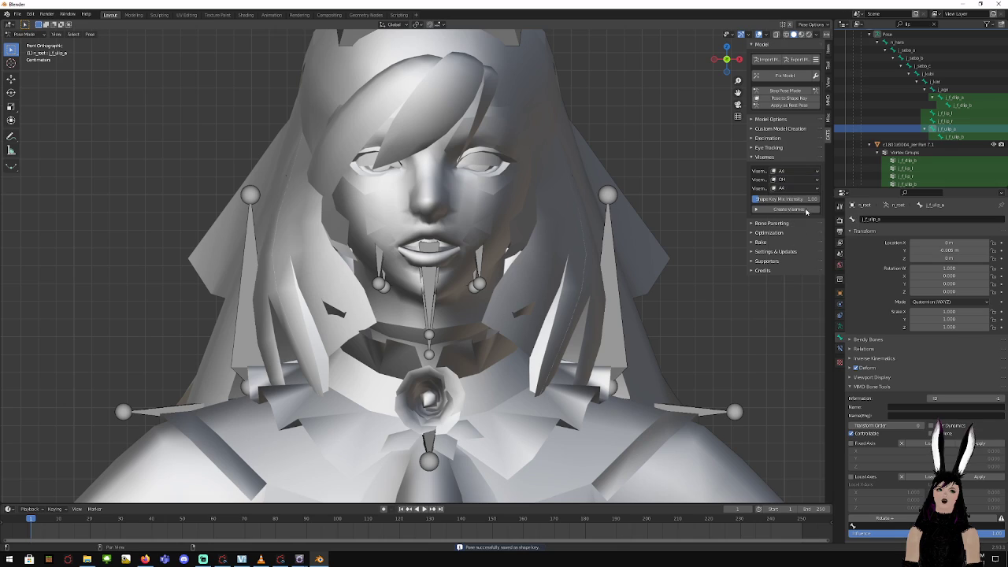
click(814, 190)
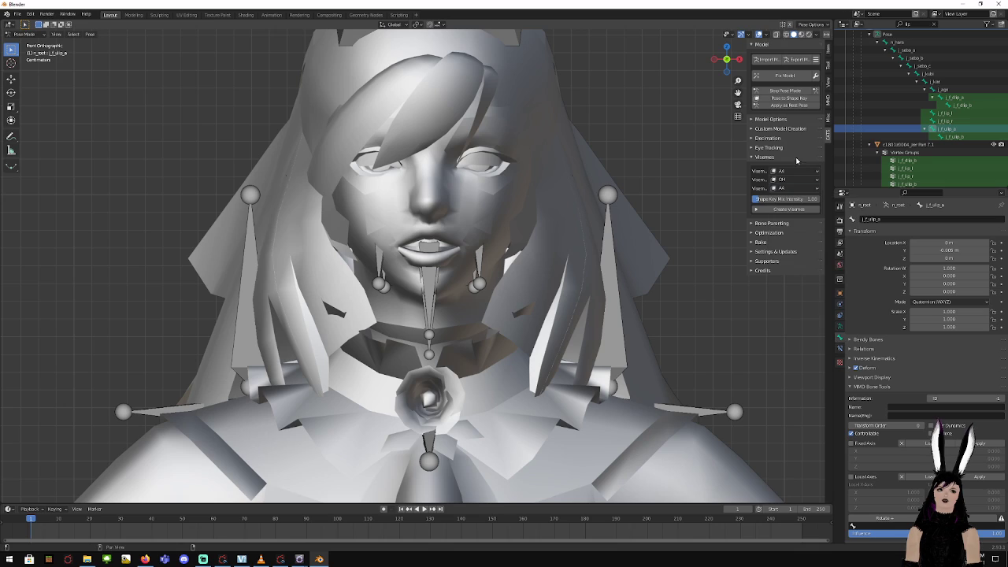
click(815, 194)
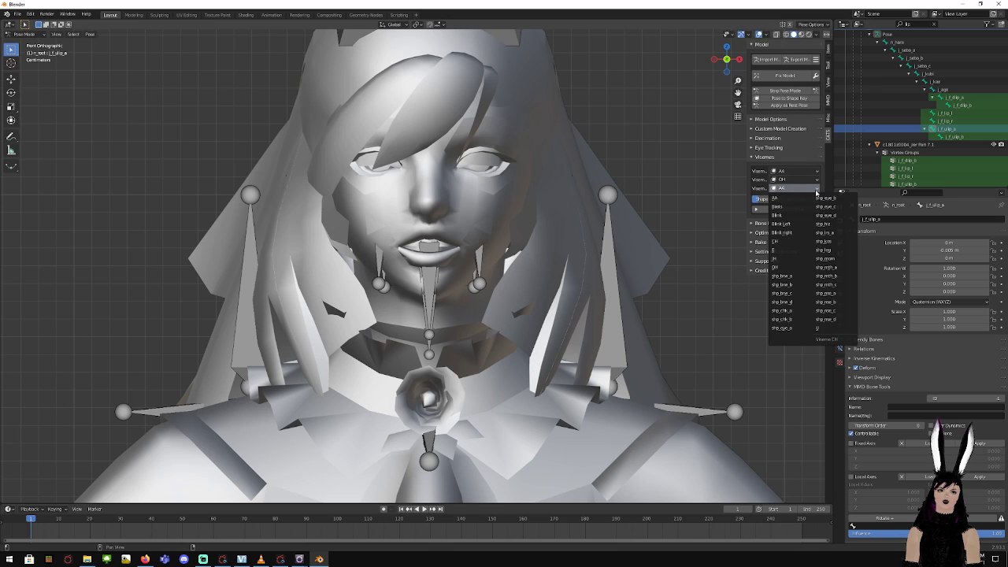
click(792, 245)
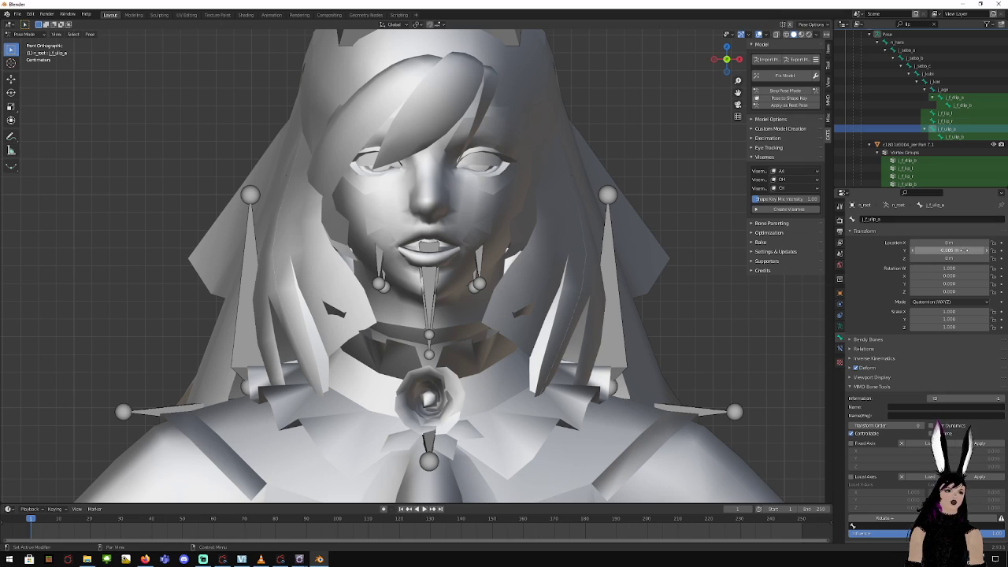
Reset the j_f_ulip_a bone's Y location and the j_f_lip_r bone's Z location to 0
click(965, 251)
text(0)
key(Return)
click(961, 120)
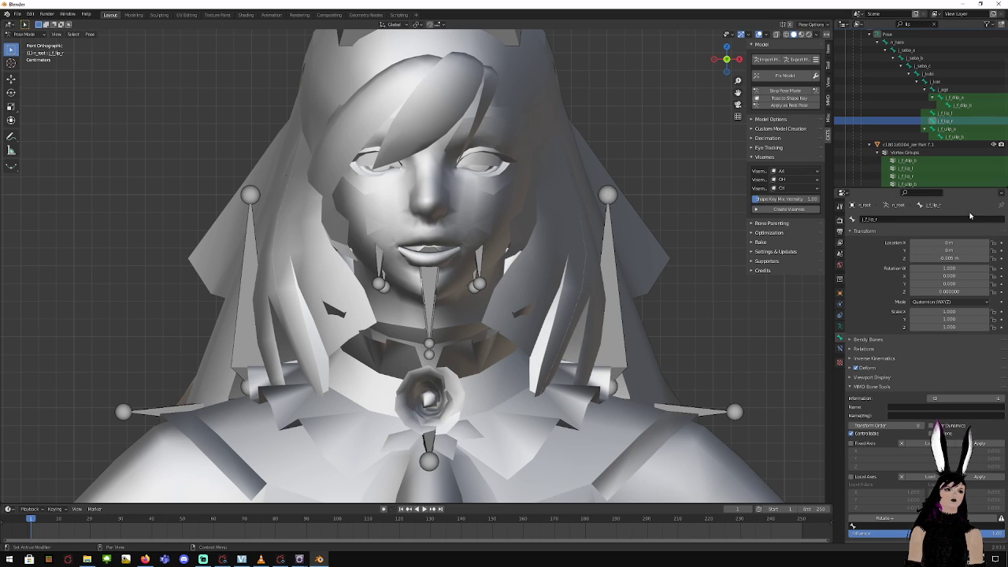
click(966, 258)
text(0)
key(Return)
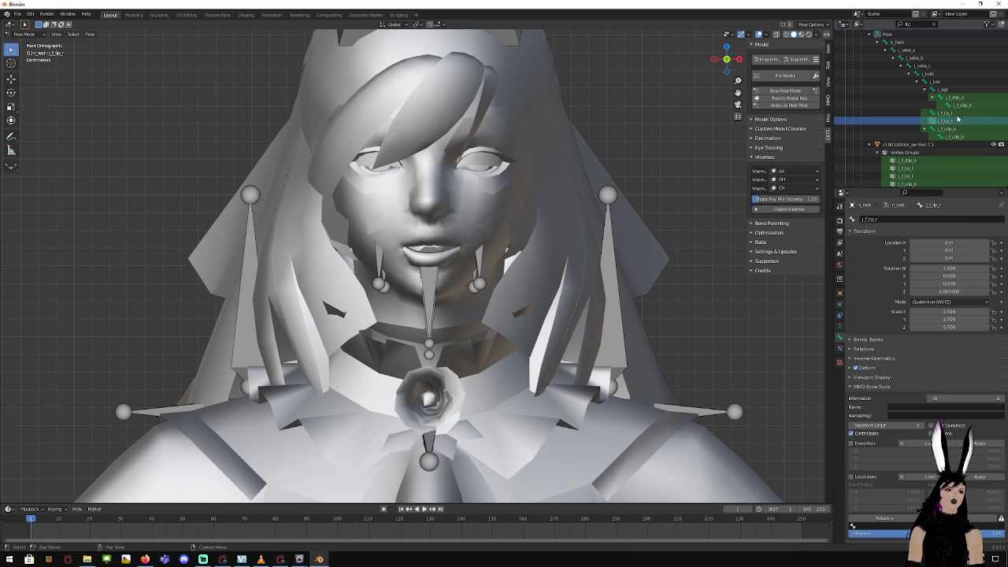
Reset the j_f_lip_l bone's Z location and the j_f_dlip_a bone's Y location to 0
click(949, 112)
click(957, 258)
text(0)
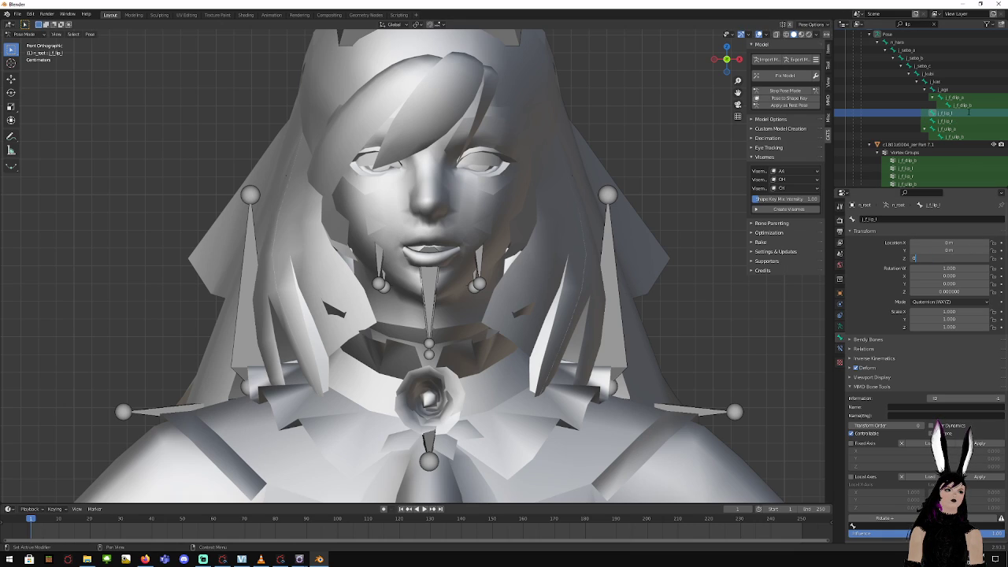
key(Return)
click(968, 97)
click(965, 250)
text(0)
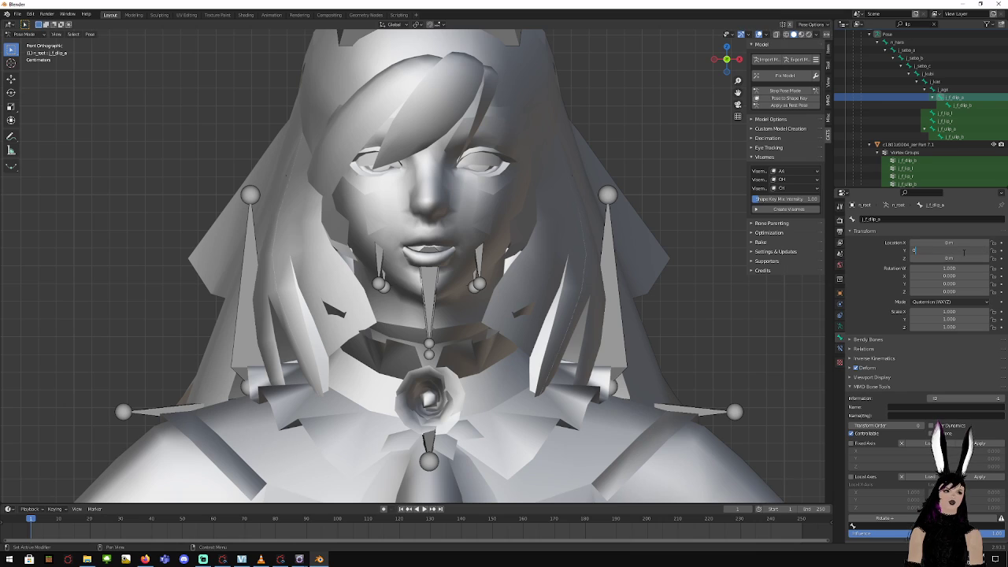
key(Return)
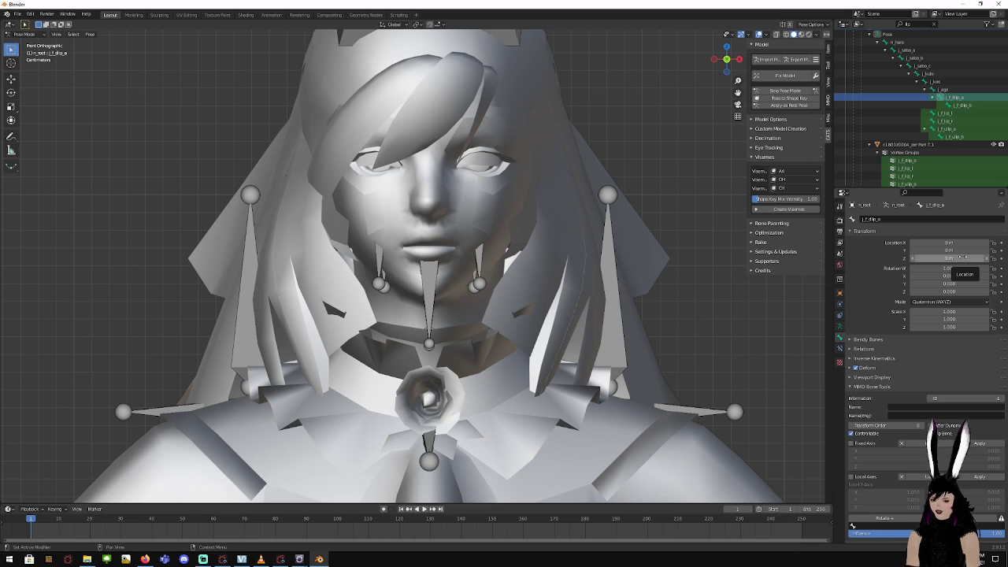
Filter the outliner by "miken" to find the inner eyebrow bones
click(907, 24)
text(mik)
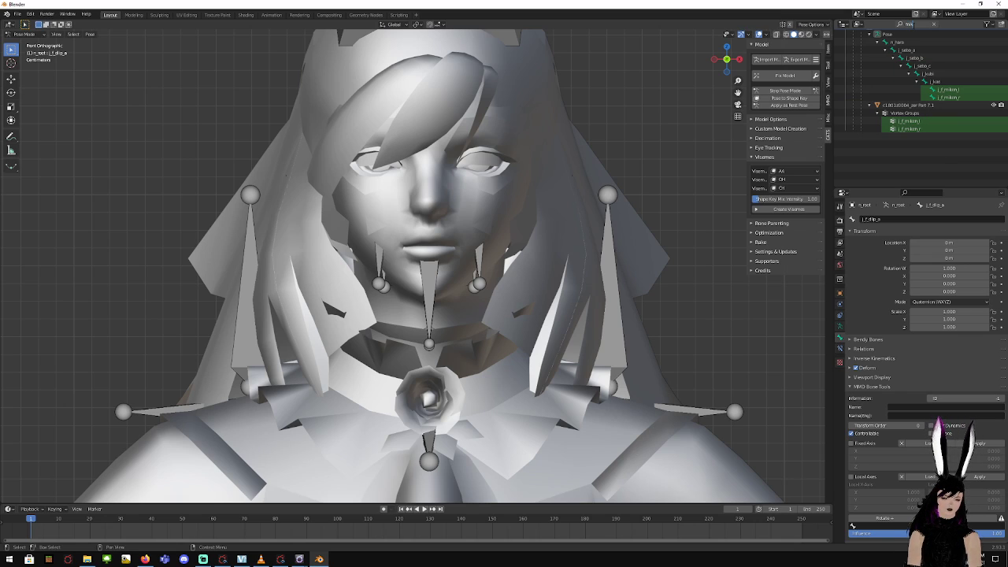
text(u)
key(BackSpace)
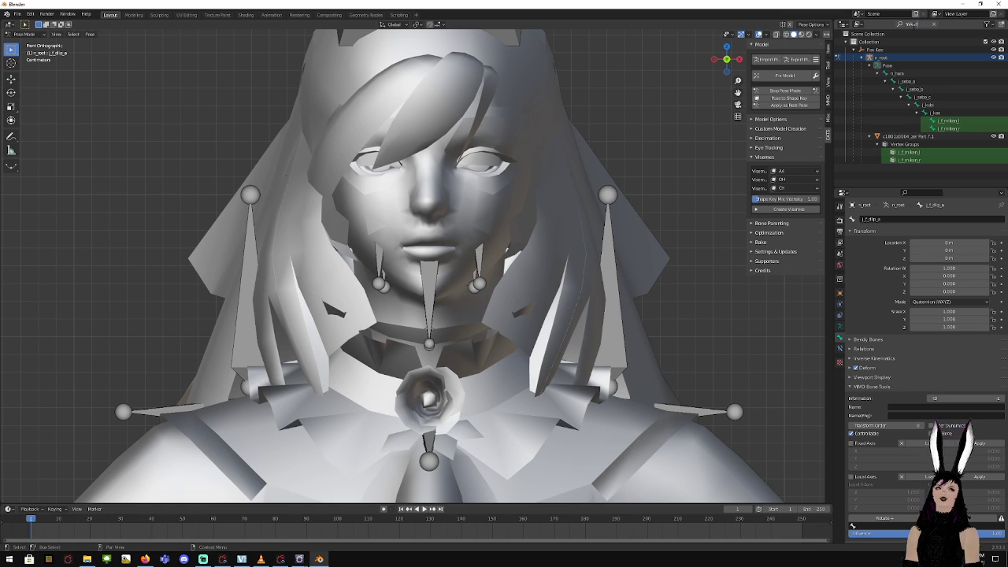
Select the j_f_miken_l bone and reset its Y rotation to 0
click(949, 120)
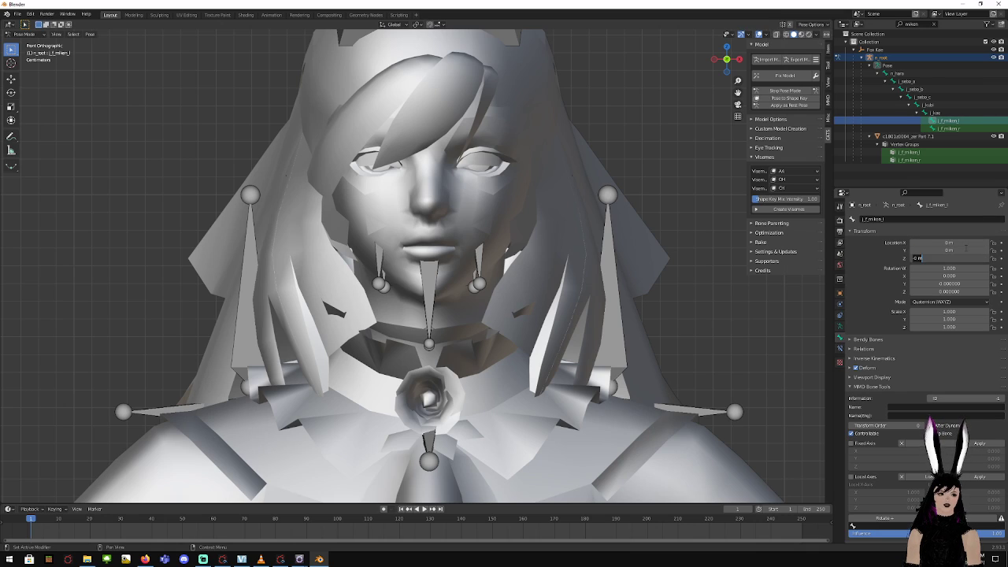
click(920, 276)
text(0)
key(Tab)
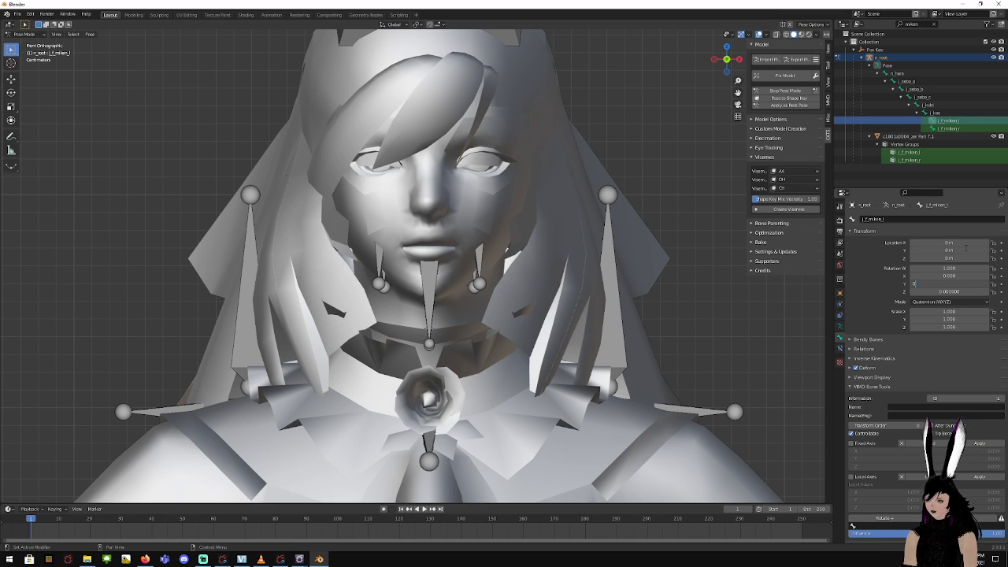
key(Return)
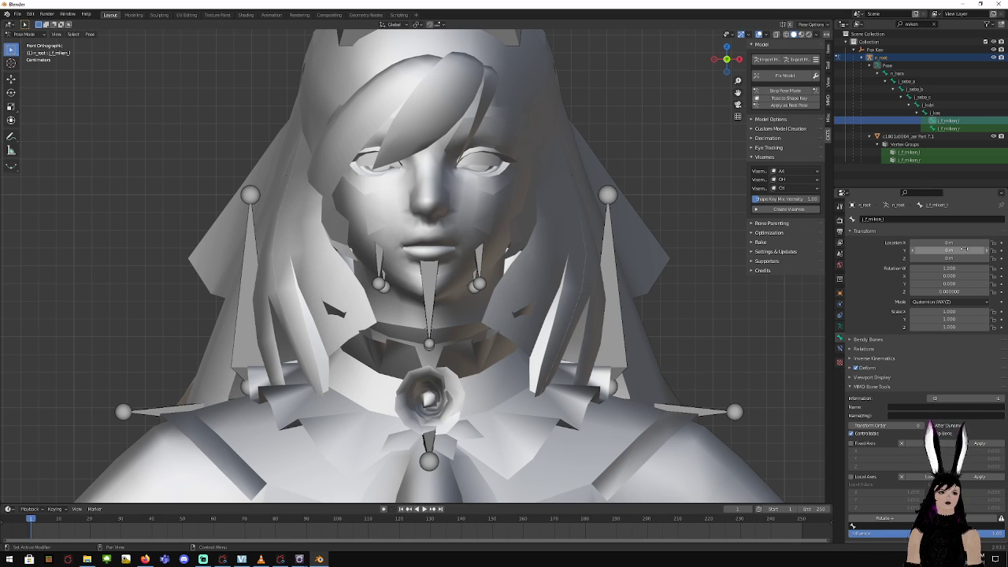
Set the j_f_miken_l bone's Y location to -0.001 m
key(KP_Subtract)
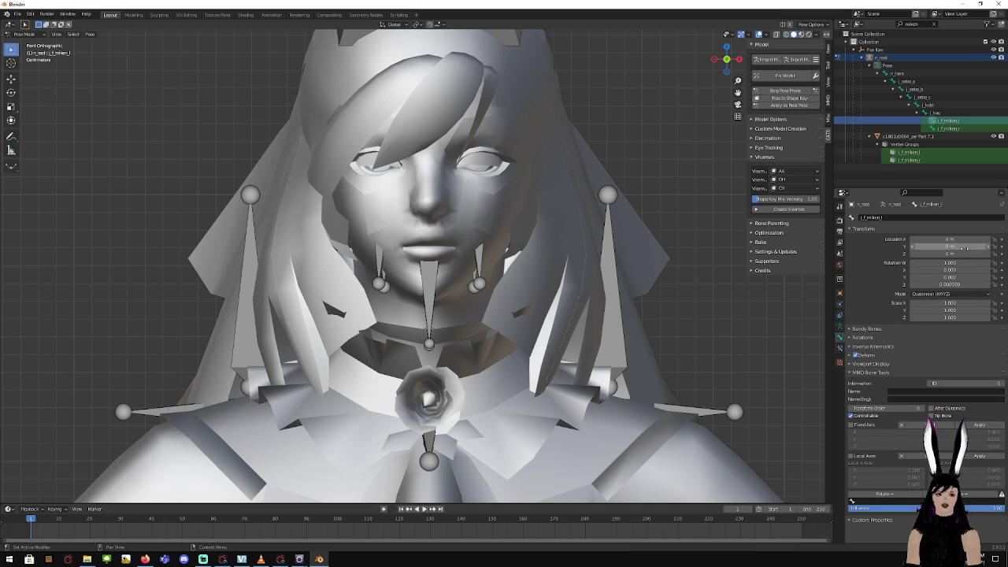
click(962, 248)
text(-.001)
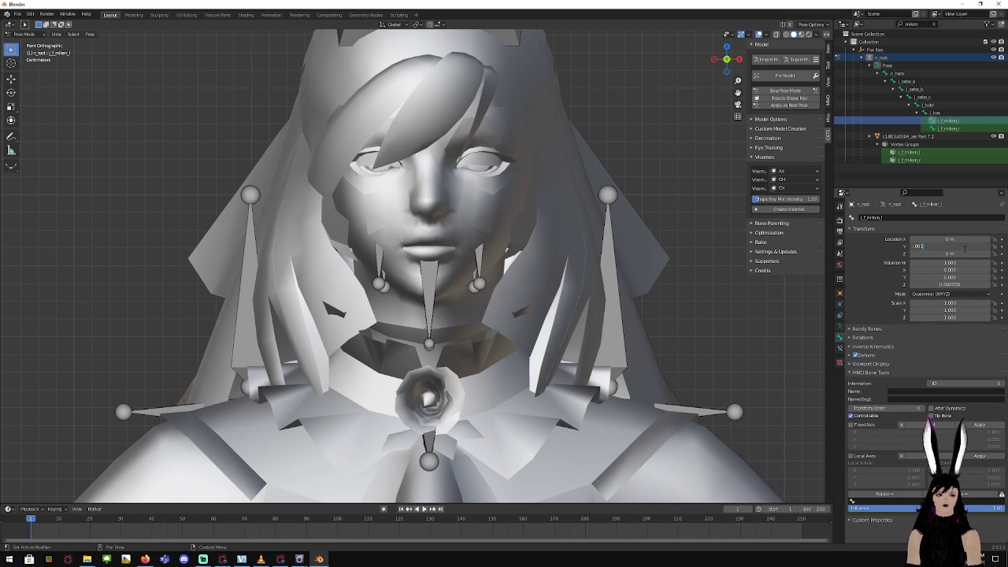
key(Return)
Select the j_f_miken_r bone and set its Y location to -0.001 m
click(966, 129)
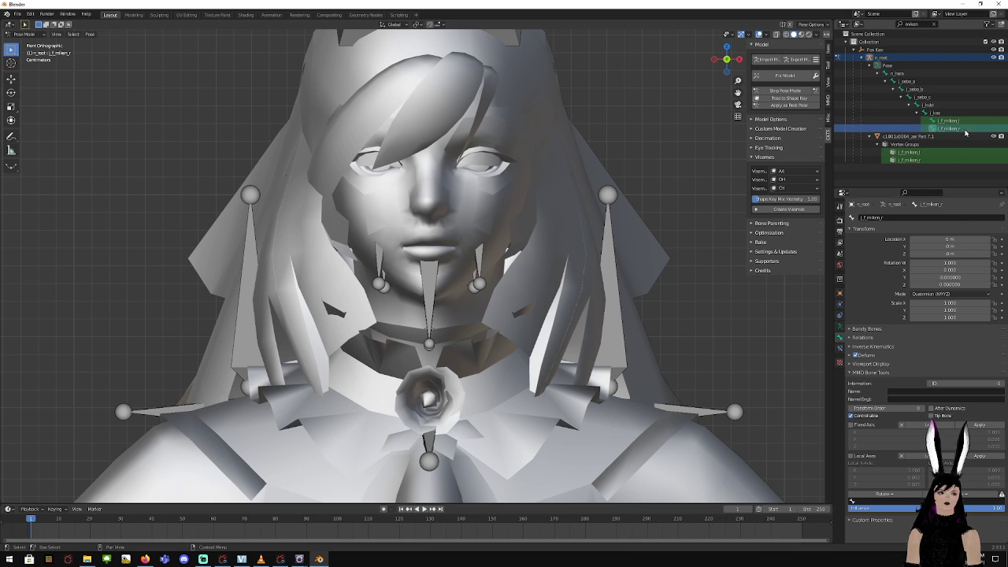
click(960, 247)
text(-.00)
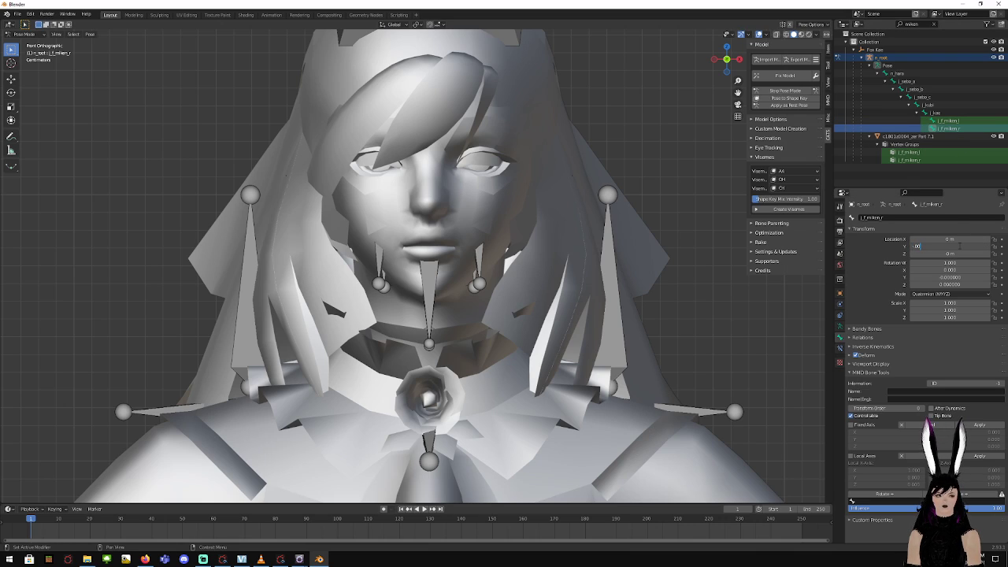
text(1)
key(Tab)
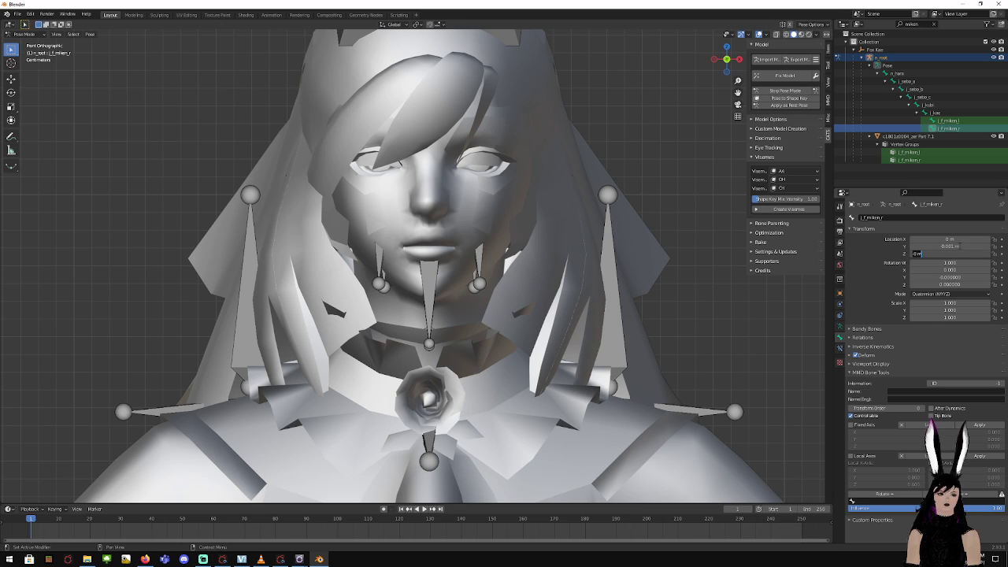
Reset the j_f_miken_r bone's Y and Z rotation to 0
key(Tab)
key(Tab)
key(Tab)
key(BackSpace)
key(Tab)
key(BackSpace)
text(0)
key(Return)
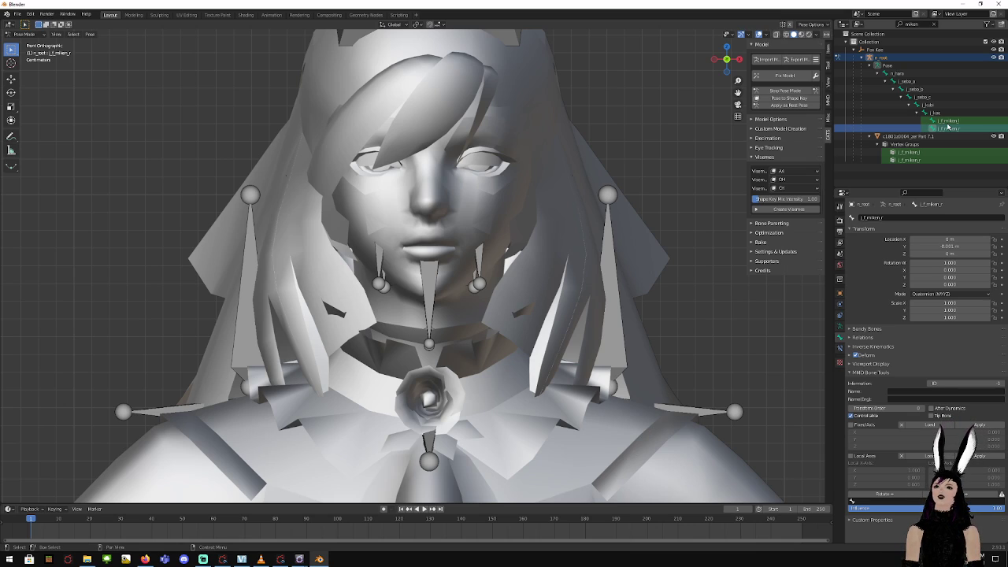
Save the current pose as a shape key named "Brows up"
click(801, 100)
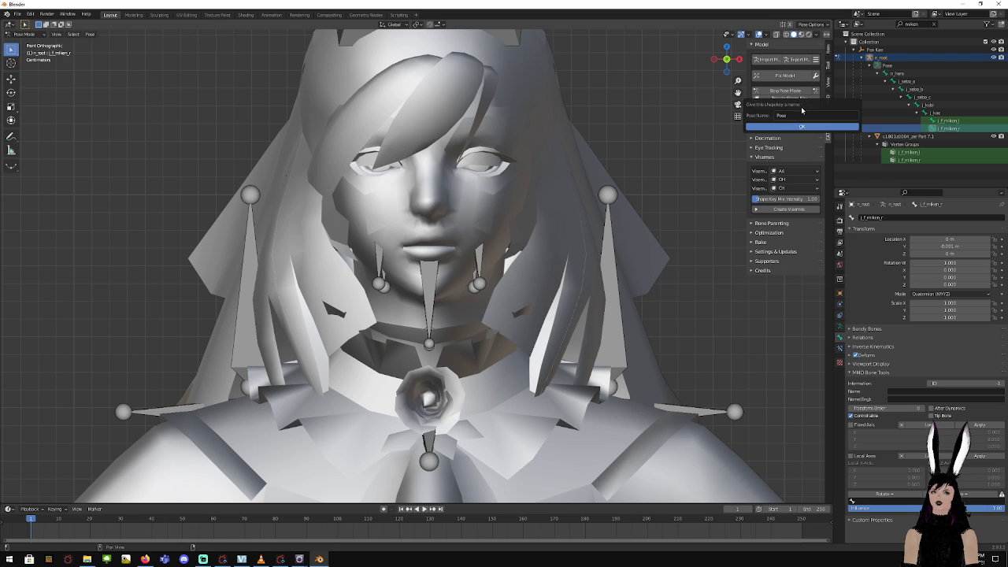
click(803, 115)
text(Bre)
text(ws up)
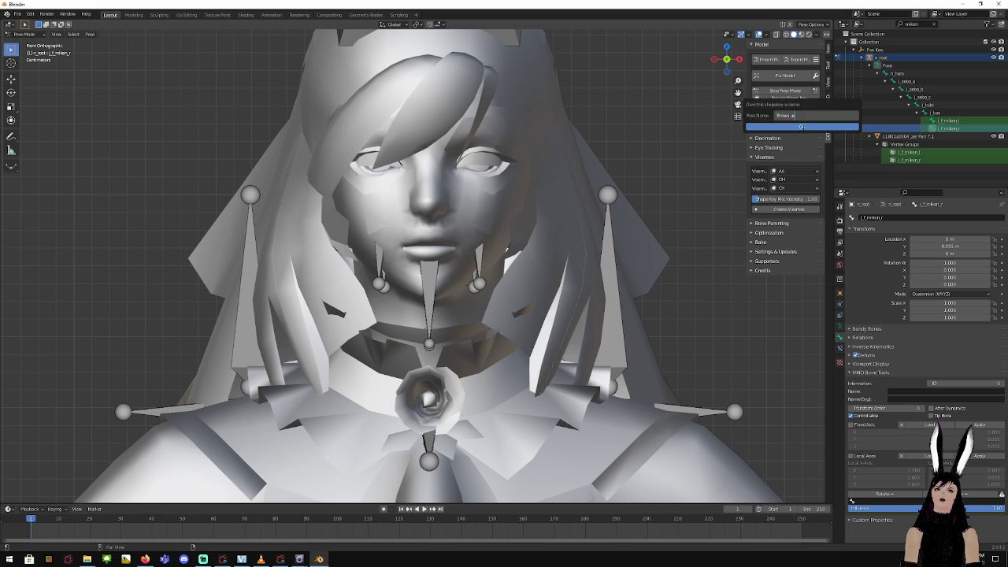
click(802, 127)
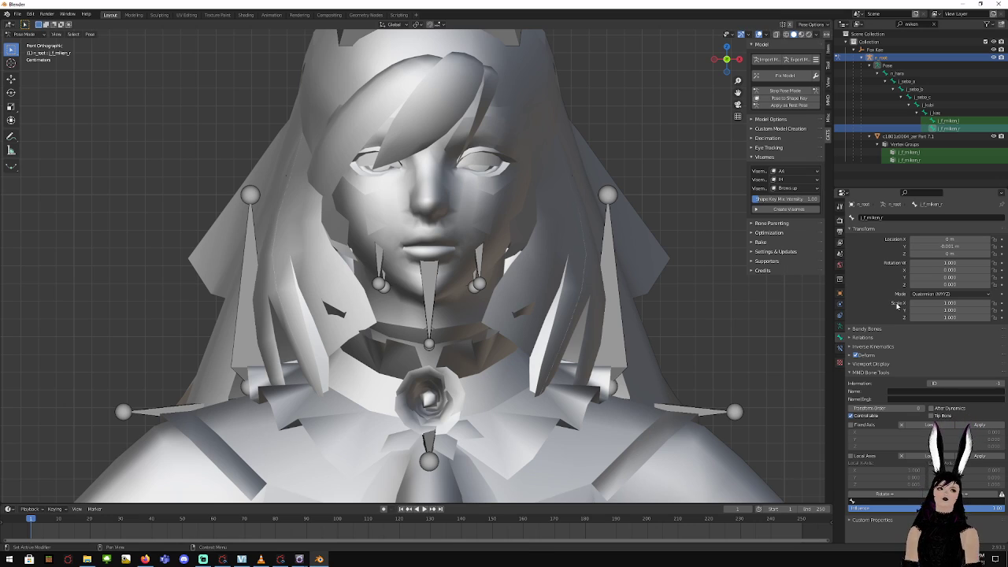
Set the j_f_miken_r bone's Y location to 0.007 m
click(968, 248)
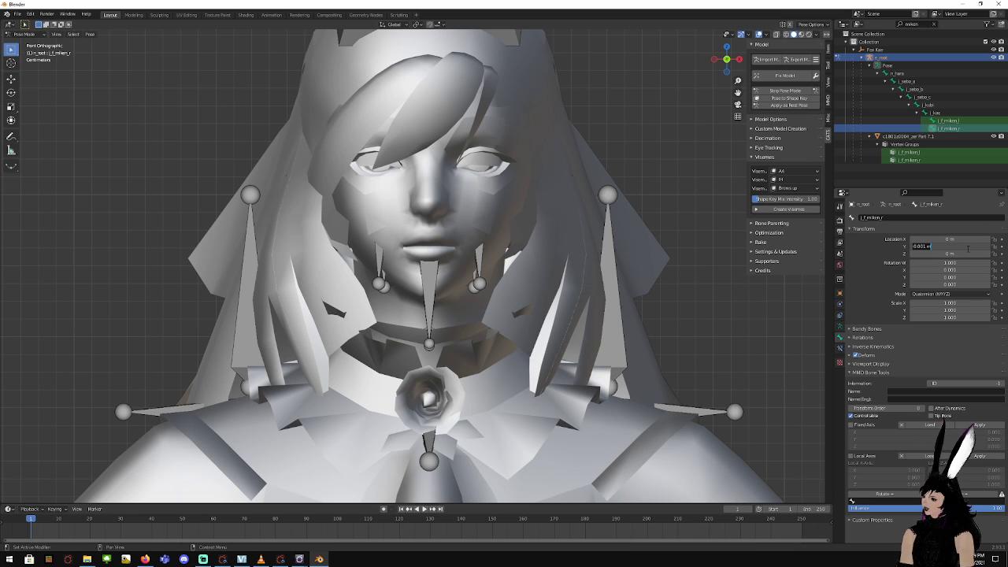
text(007)
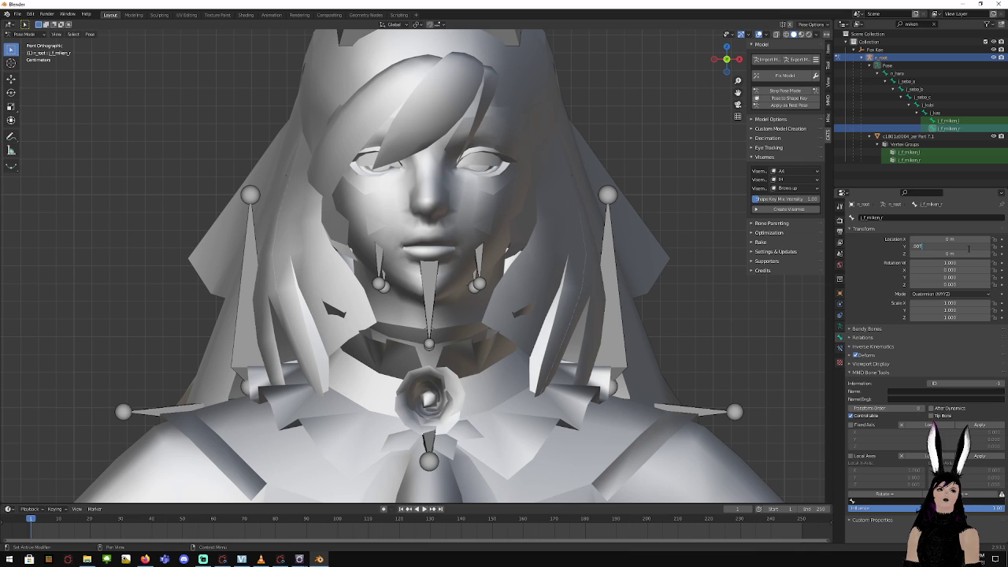
key(Return)
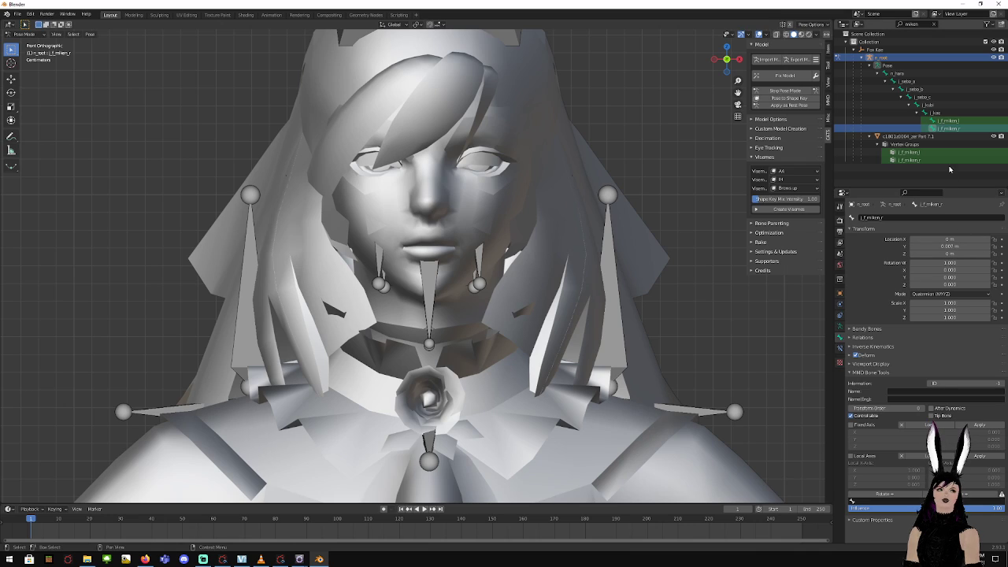
Select the j_f_miken_l bone, set its Y location to 0.007 m and reset its Z rotation to 0
click(961, 122)
click(965, 247)
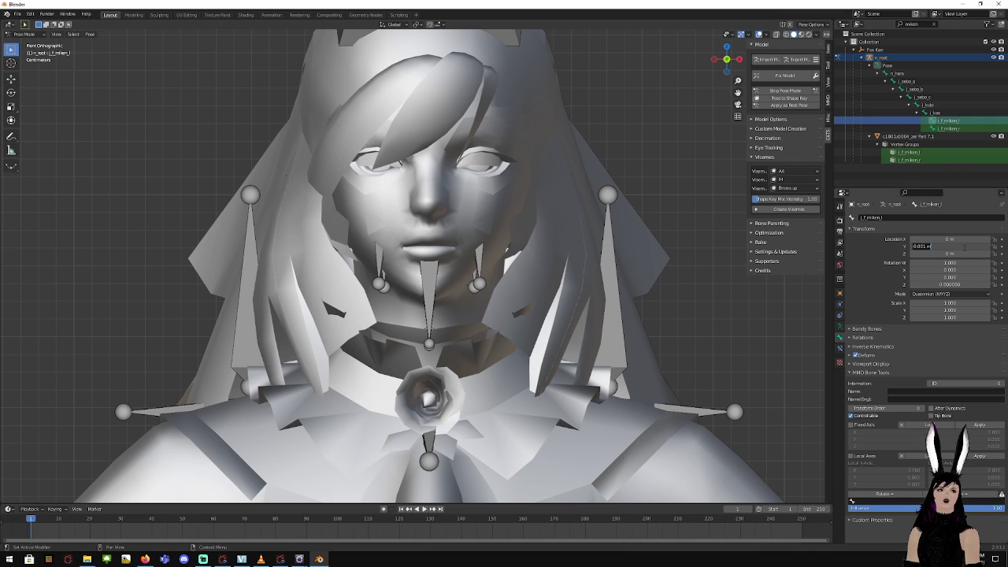
text(00)
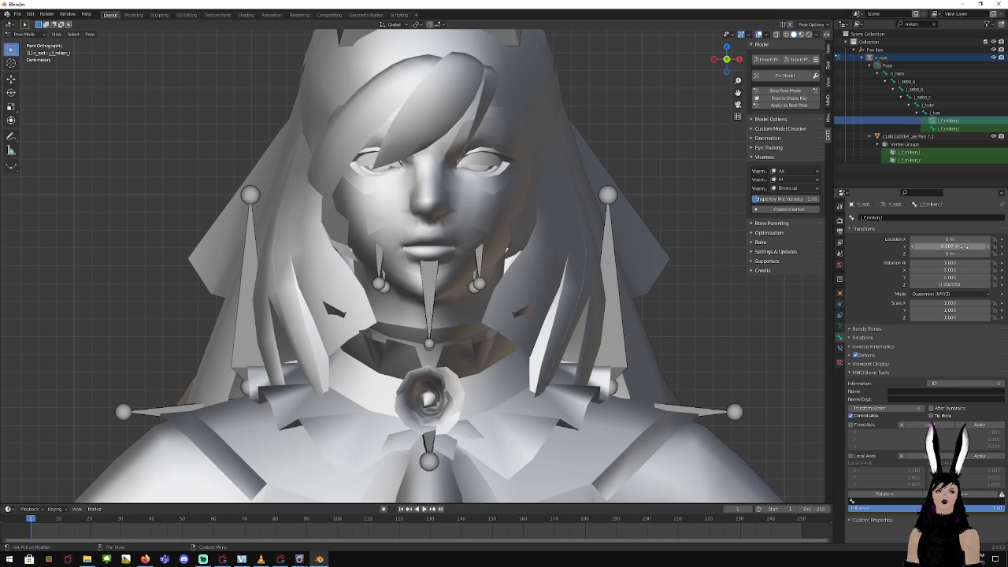
key(Return)
click(964, 284)
text(0.0)
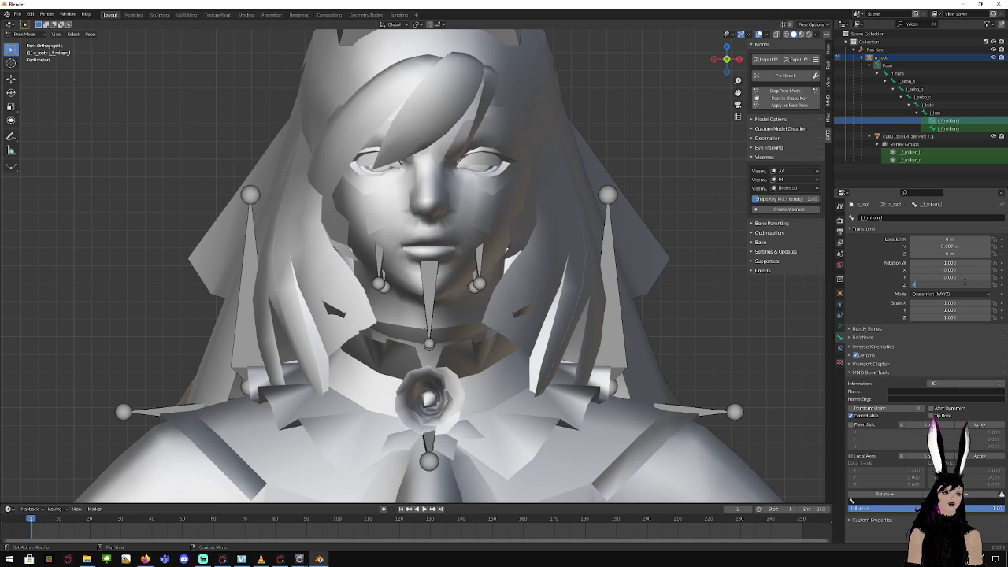
key(Return)
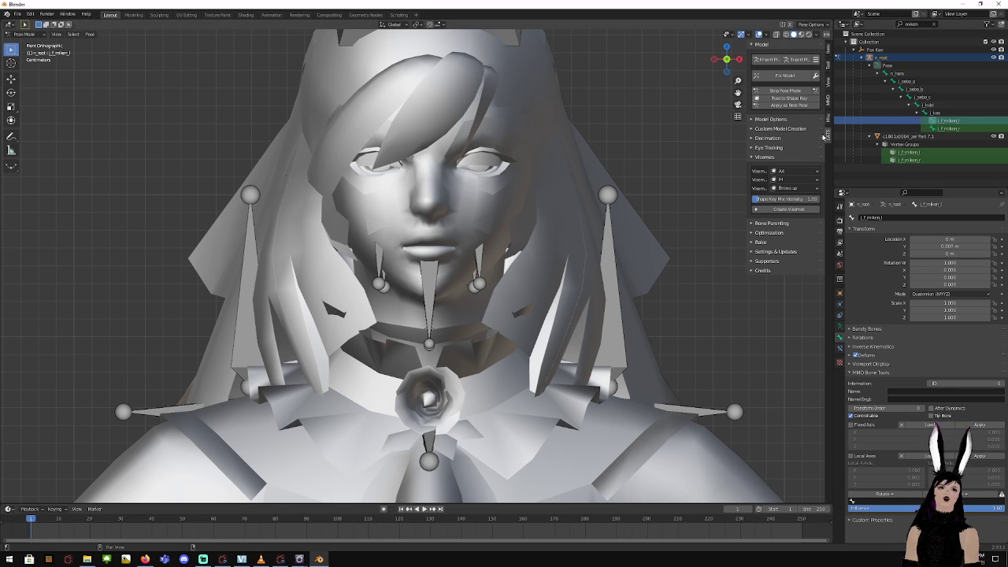
Save the lowered brow pose as a shape key named "Brows down"
click(799, 100)
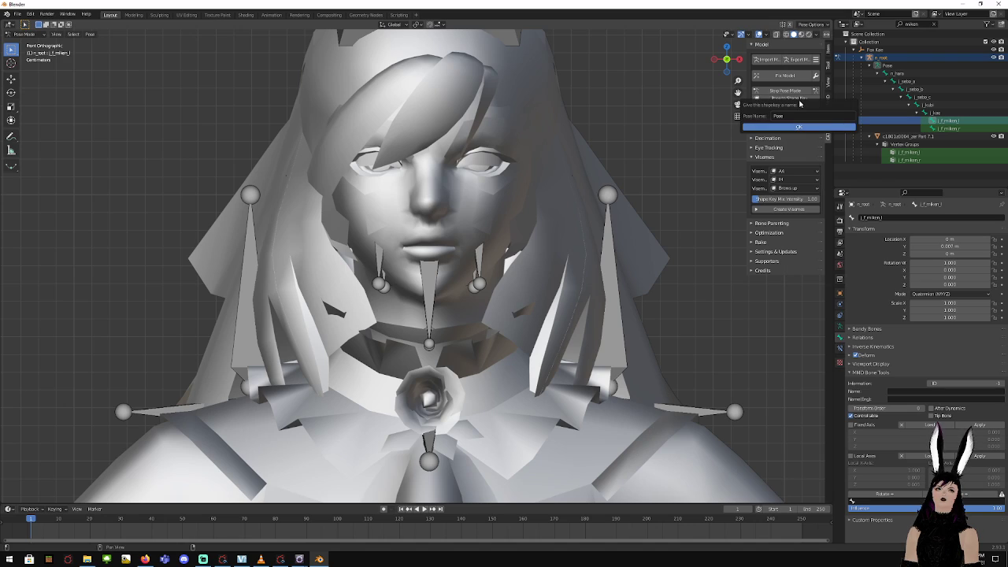
click(800, 115)
text(Brows Down)
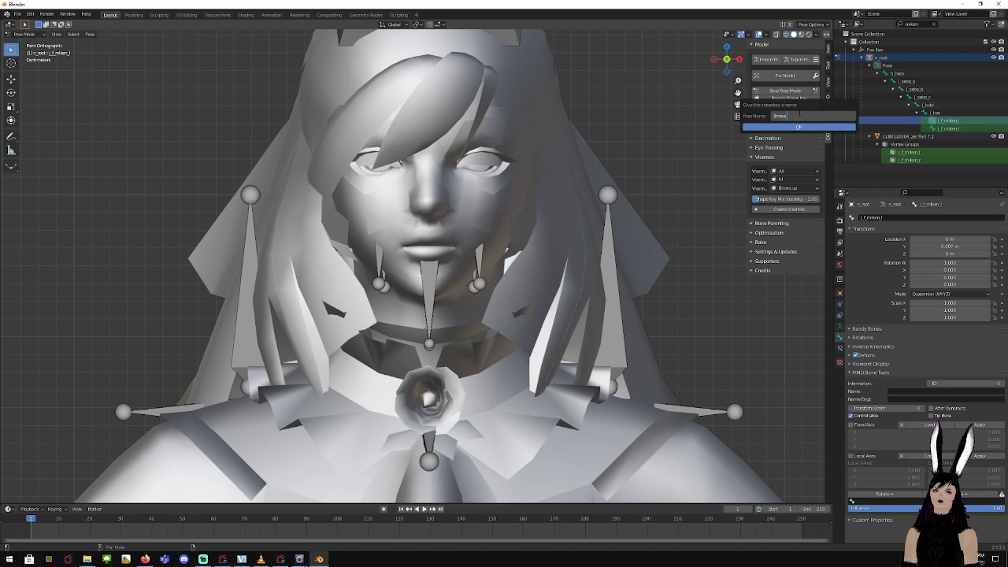
key(BackSpace)
key(BackSpace)
key(BackSpace)
key(BackSpace)
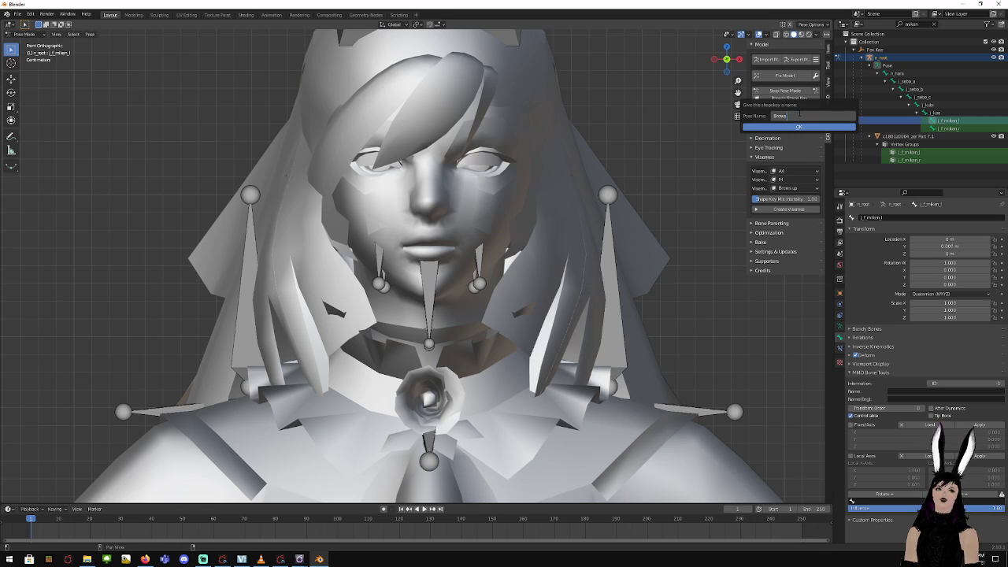
text(down)
click(799, 126)
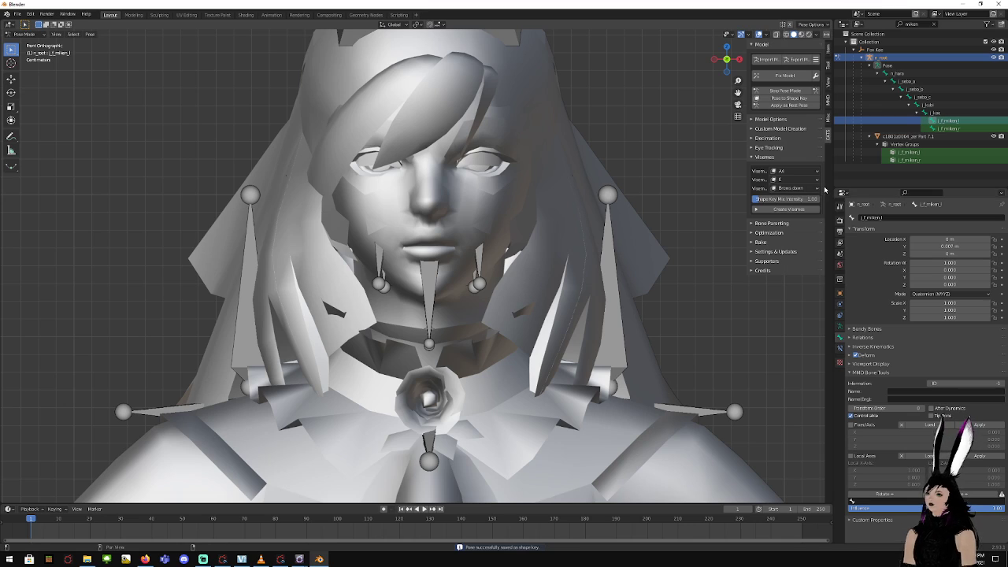
Set the j_f_miken_l bone's Y location to 0.002 m
click(963, 246)
key(Left)
key(Left)
key(Left)
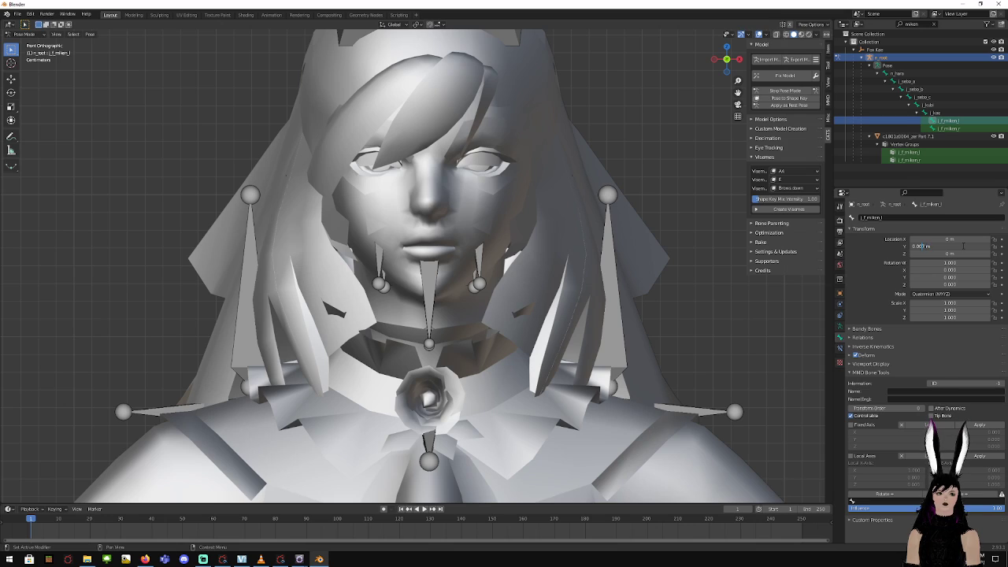
text(2)
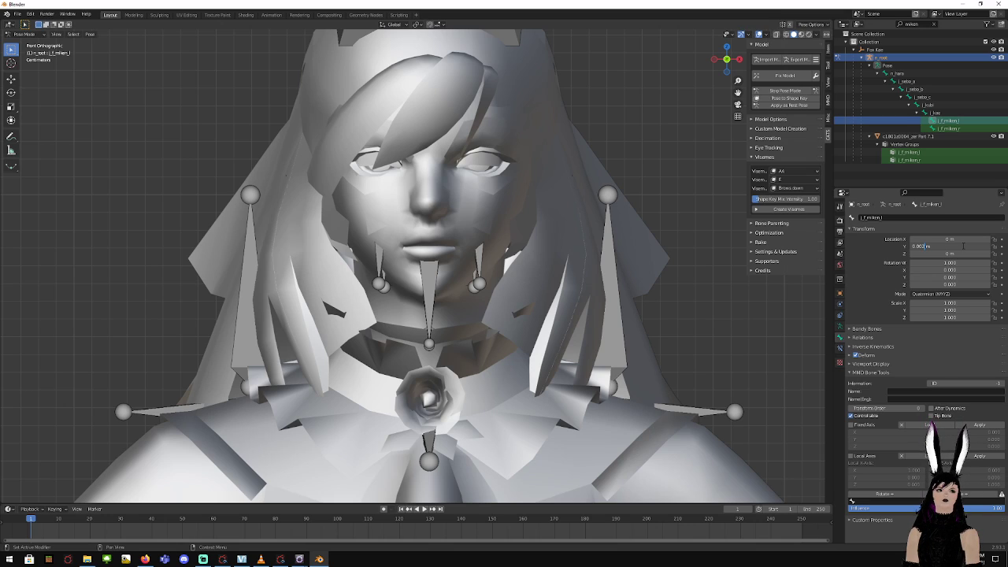
Select the j_f_miken_r bone and set its Y location to 0.002 m
click(973, 128)
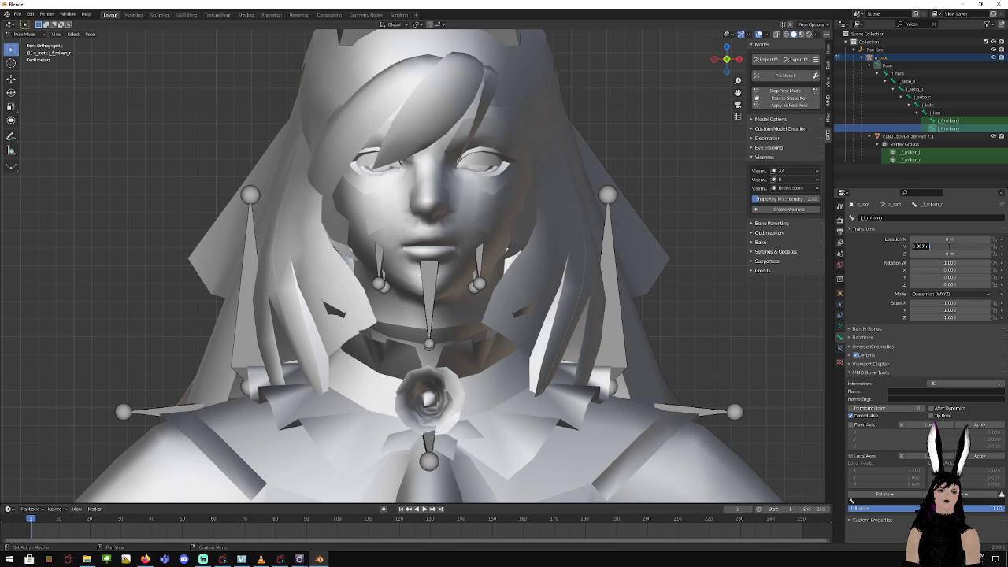
key(BackSpace)
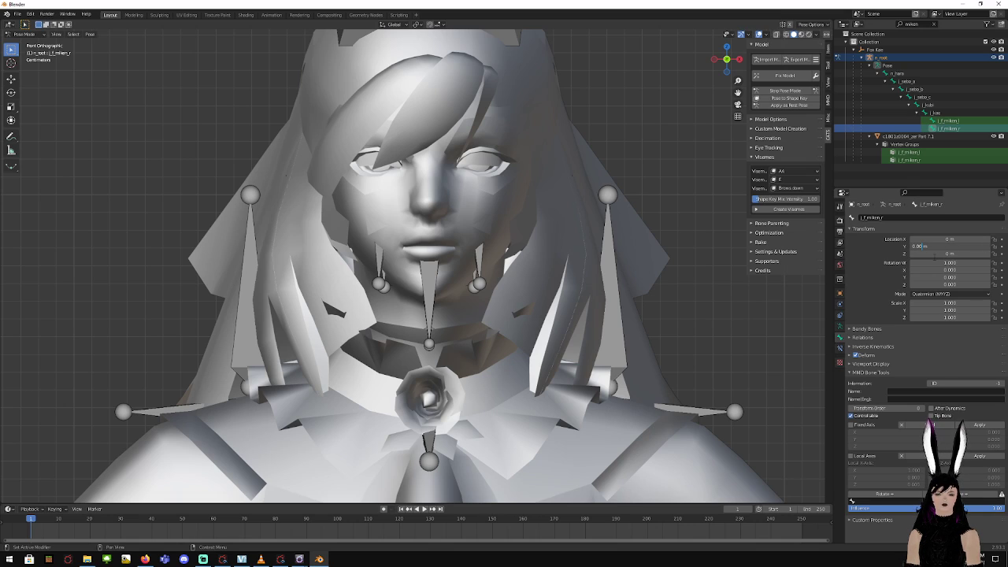
text(2)
key(Return)
scroll(523, 245, down, 1)
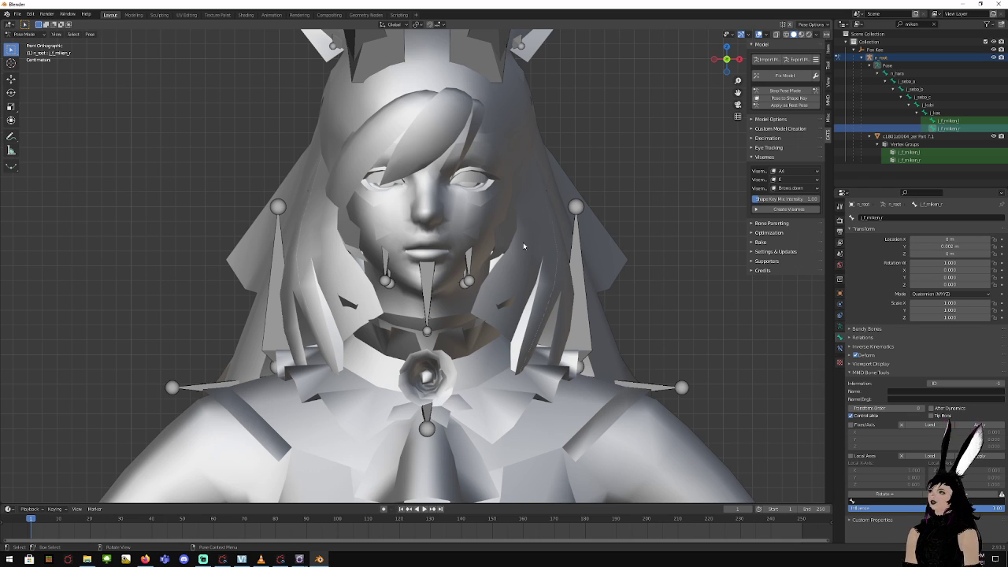
Export the model as an FBX file named "Fox Kae B v1" into the recent Fox Kae folder
click(17, 14)
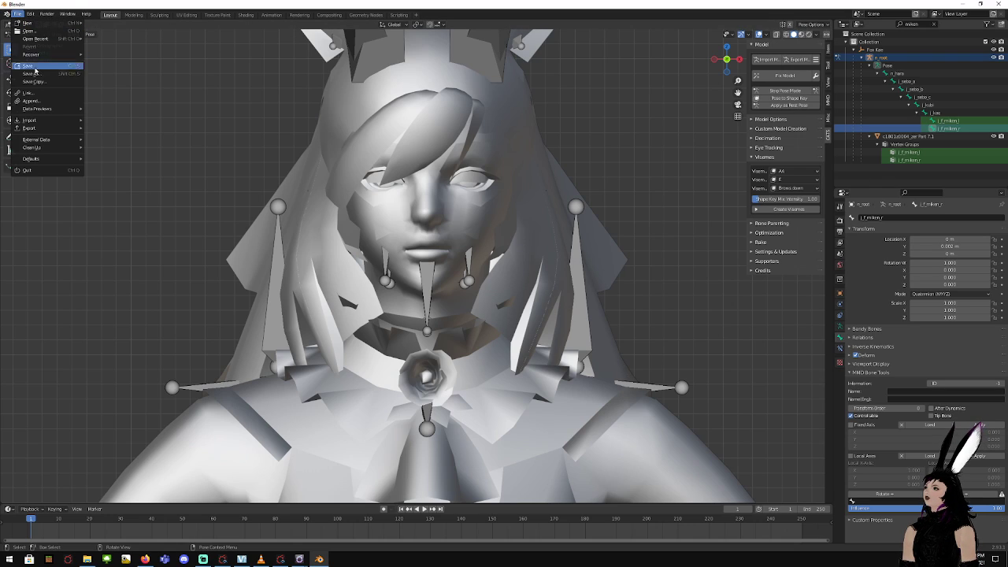
mouse_move(47, 127)
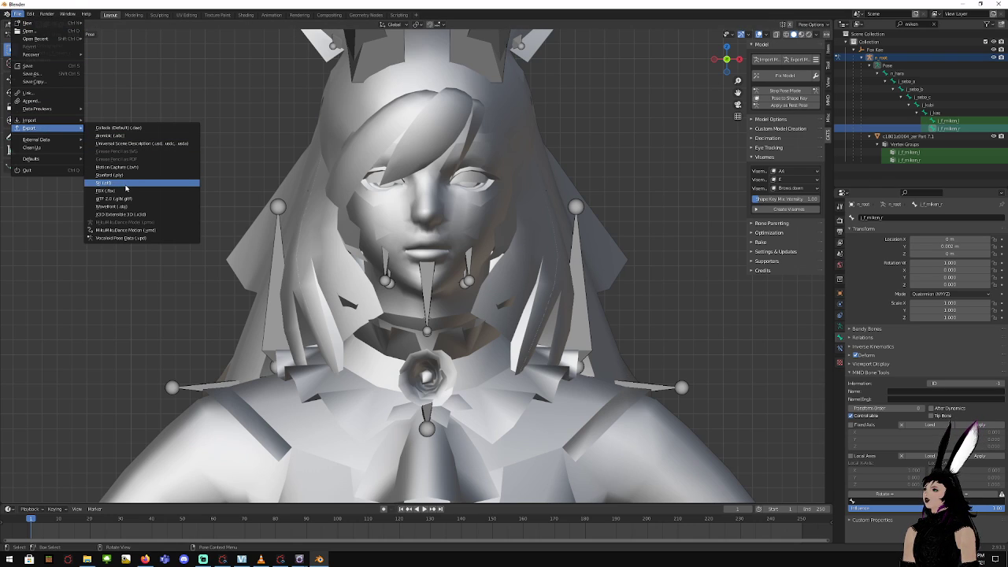
click(126, 190)
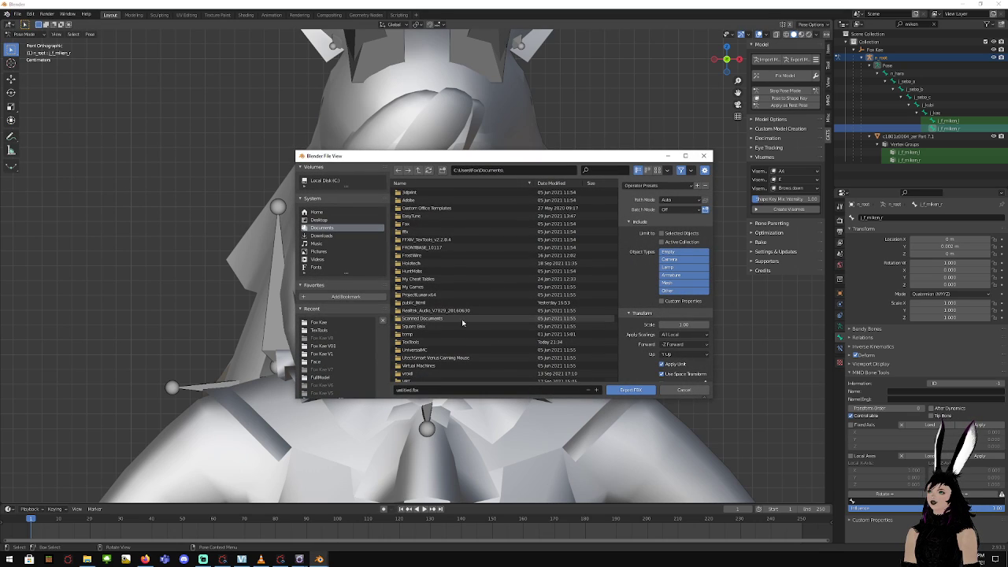
scroll(462, 322, down, 1)
click(318, 323)
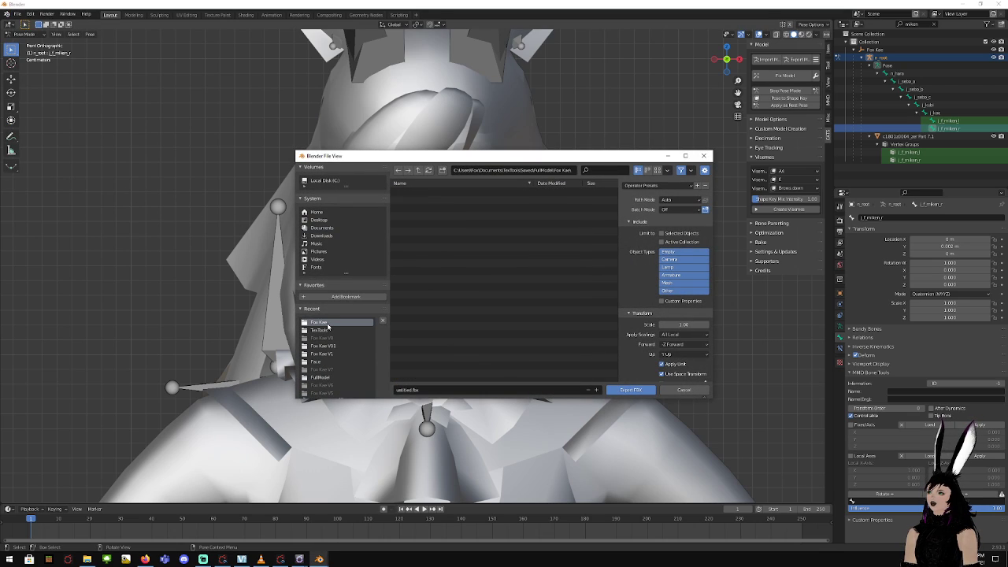
click(454, 387)
key(BackSpace)
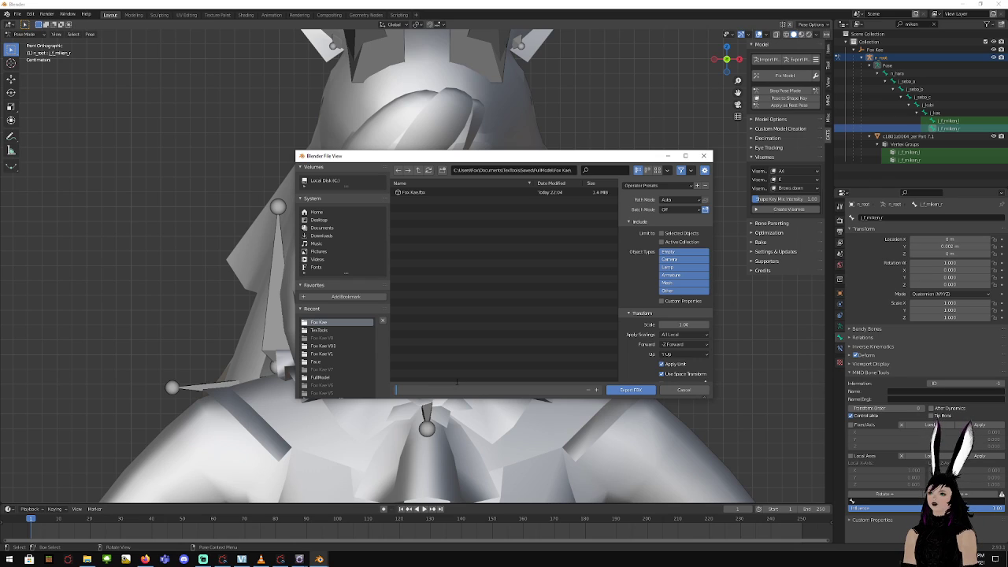
text(Fox Kae B)
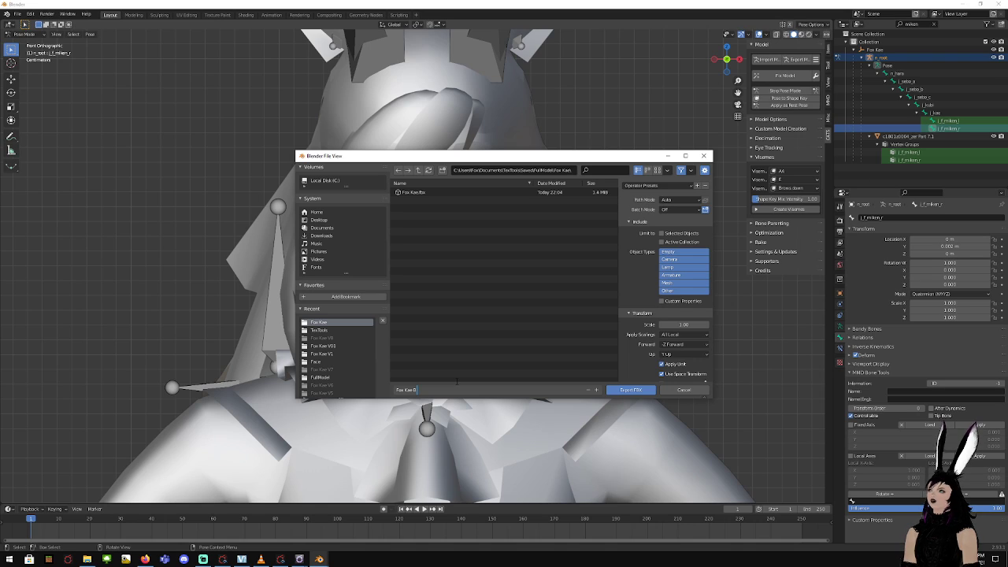
text( v1)
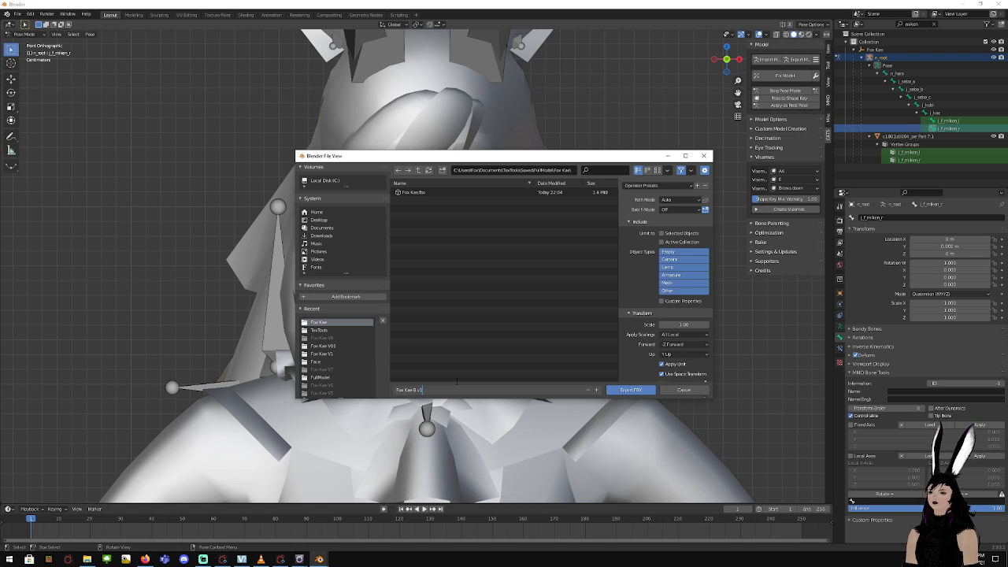
click(631, 389)
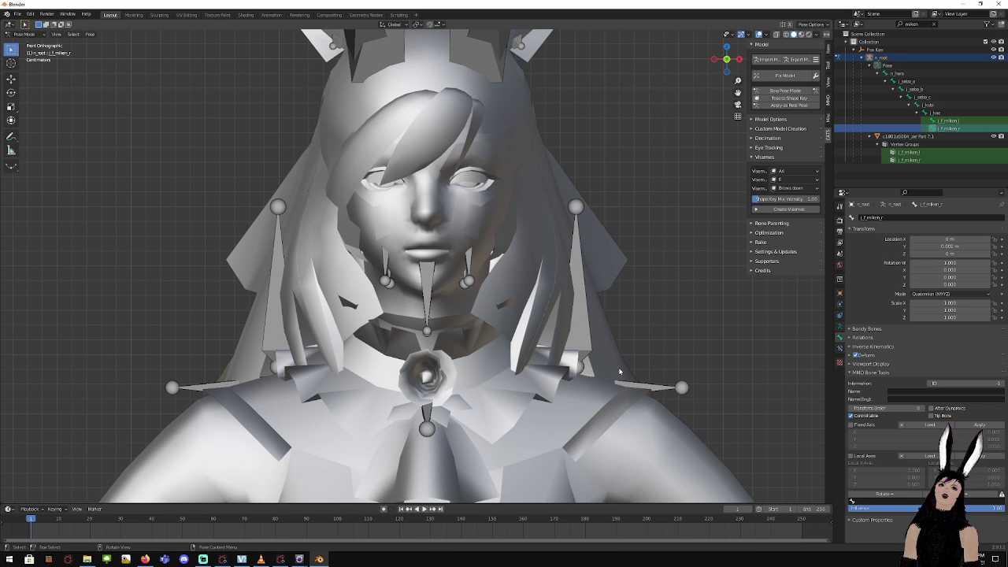
Run Fix Model on the whole character
click(17, 14)
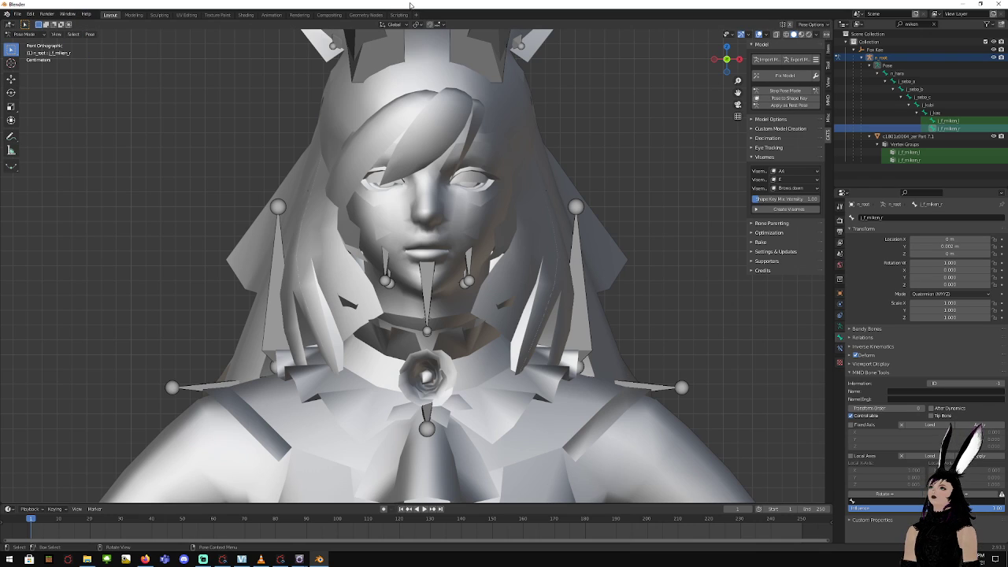
scroll(574, 272, down, 8)
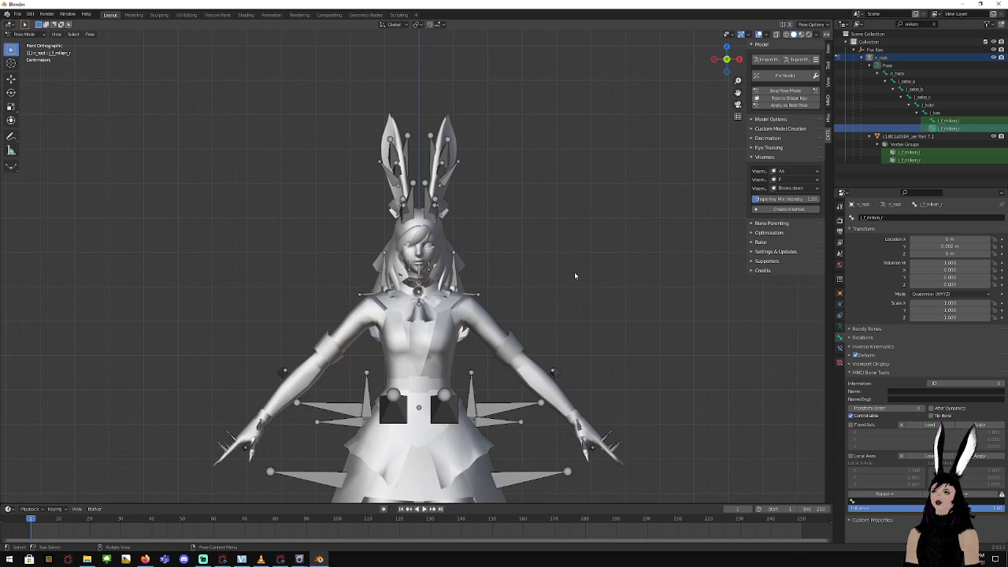
scroll(533, 287, up, 4)
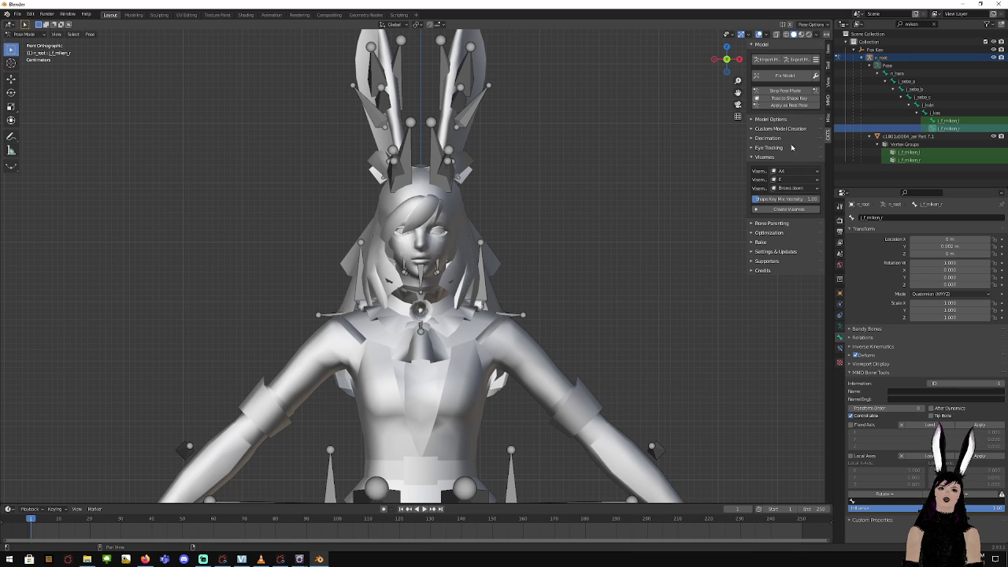
click(783, 76)
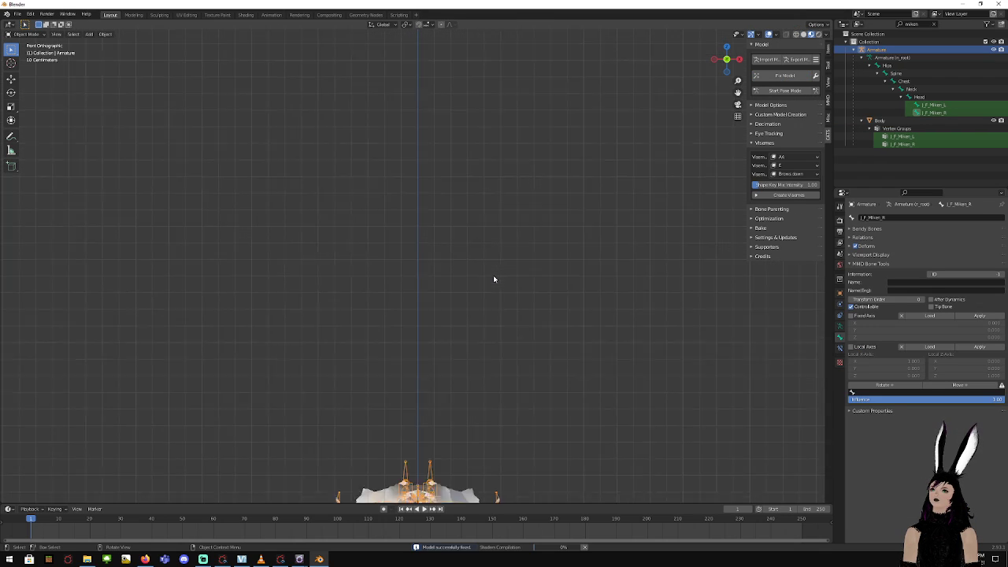
Set the Armature object's X rotation to 90° to change the character's orientation
scroll(493, 184, up, 3)
middle_drag(493, 183, 488, 232)
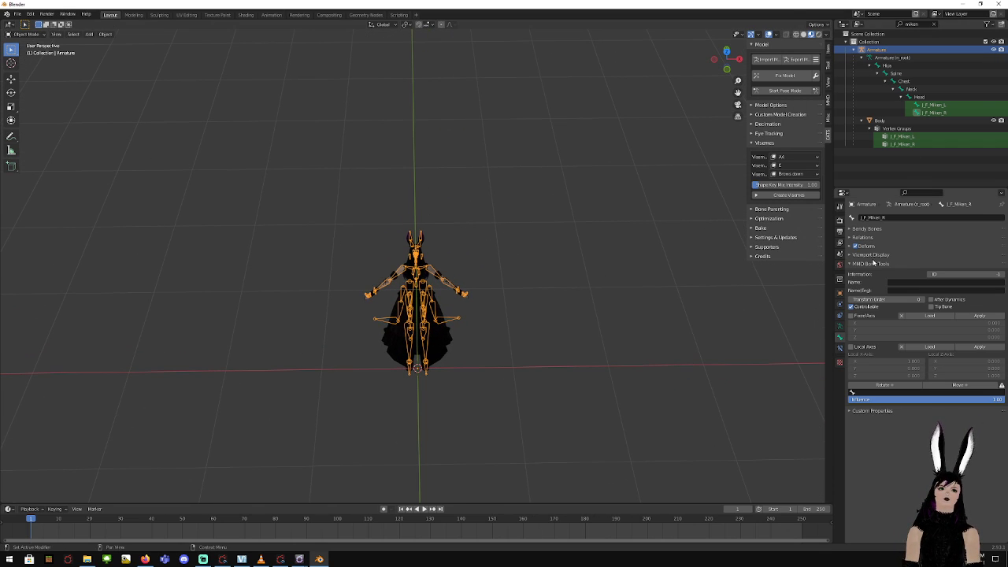
click(839, 293)
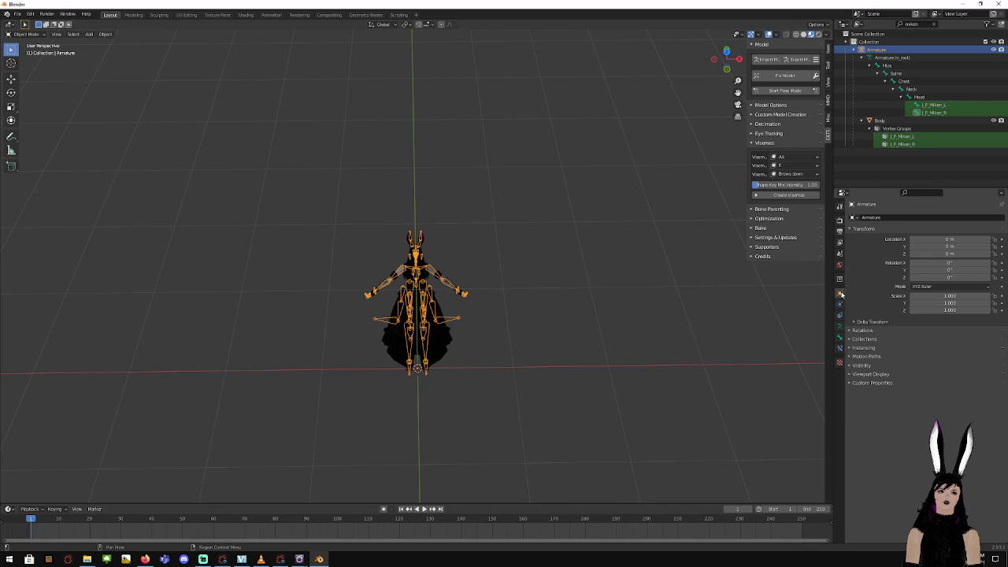
click(964, 265)
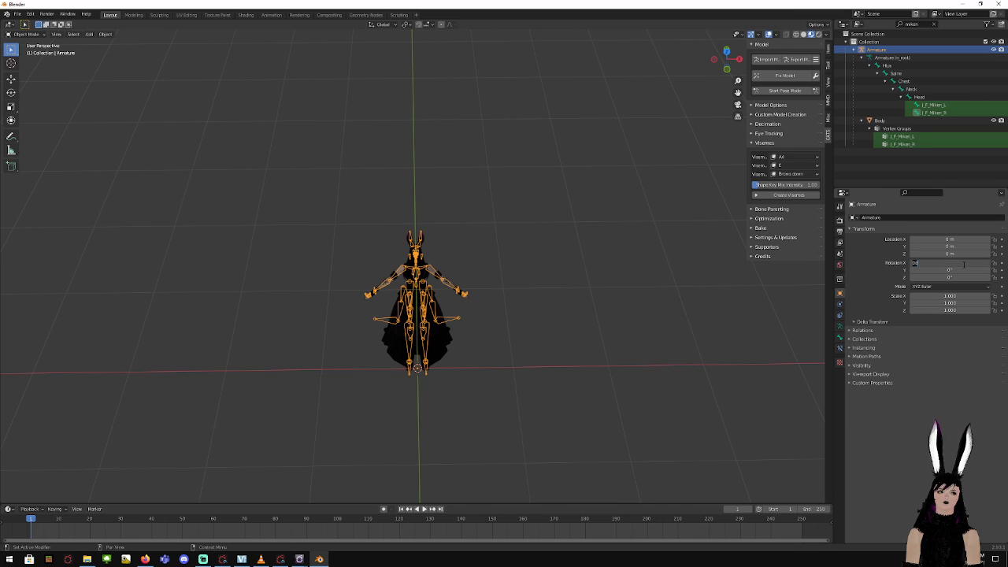
text(90)
key(Return)
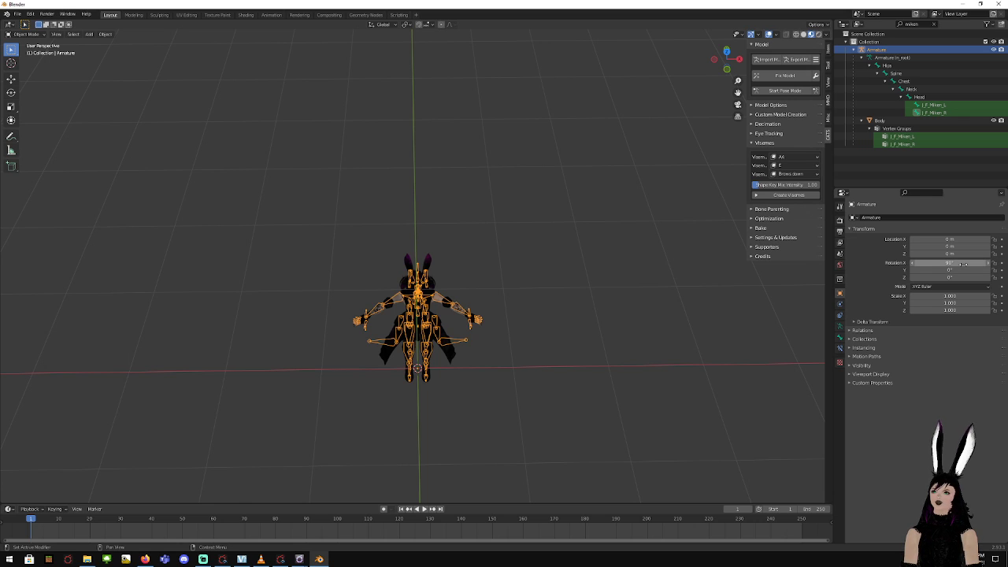
Examine the rotated character up close from several angles, comparing solid shading with material preview
middle_drag(610, 370, 403, 363)
middle_drag(222, 340, 368, 328)
scroll(368, 328, up, 2)
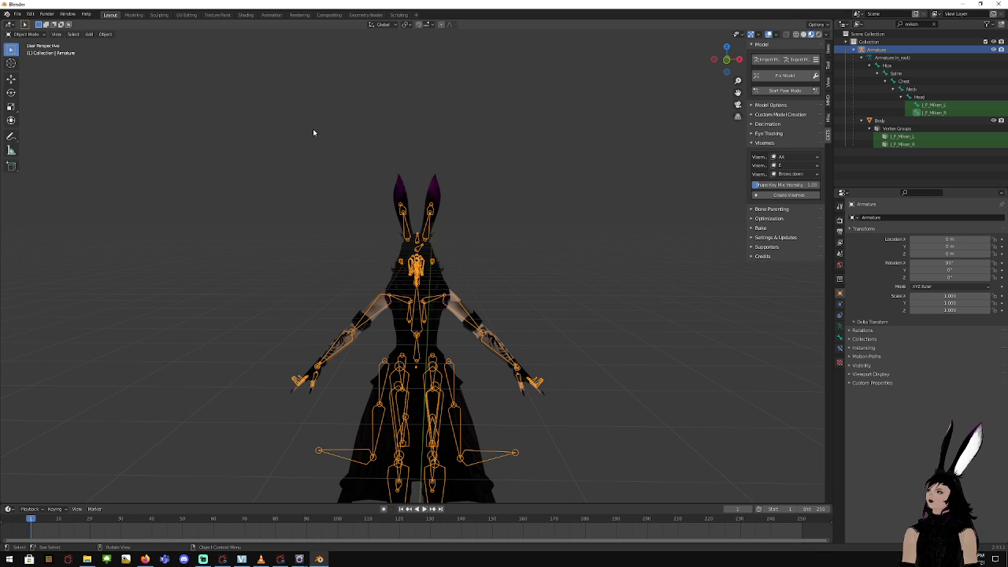
scroll(456, 219, down, 1)
scroll(473, 228, down, 2)
scroll(494, 240, up, 3)
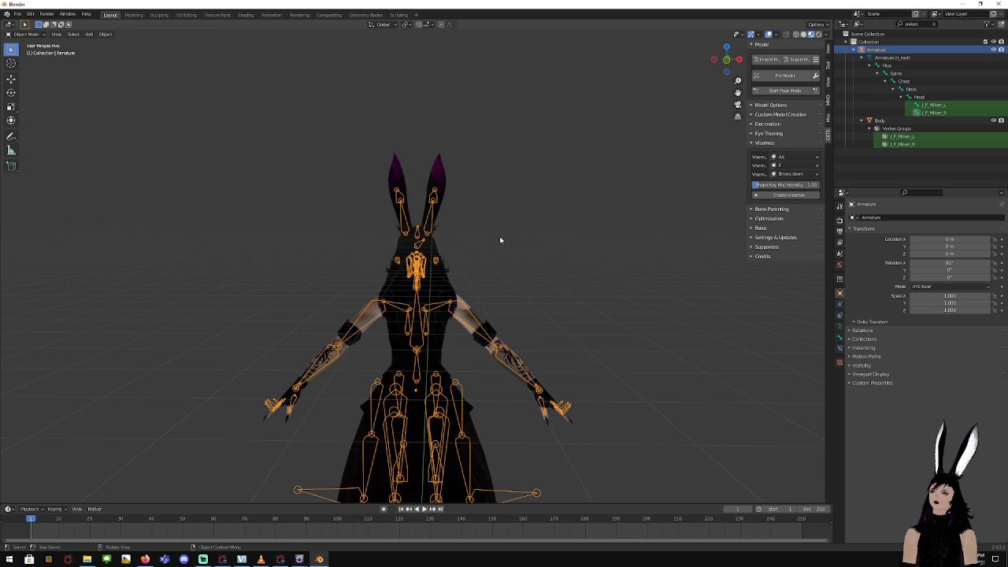
mouse_move(547, 244)
middle_down()
mouse_move(458, 244)
mouse_move(565, 239)
middle_up()
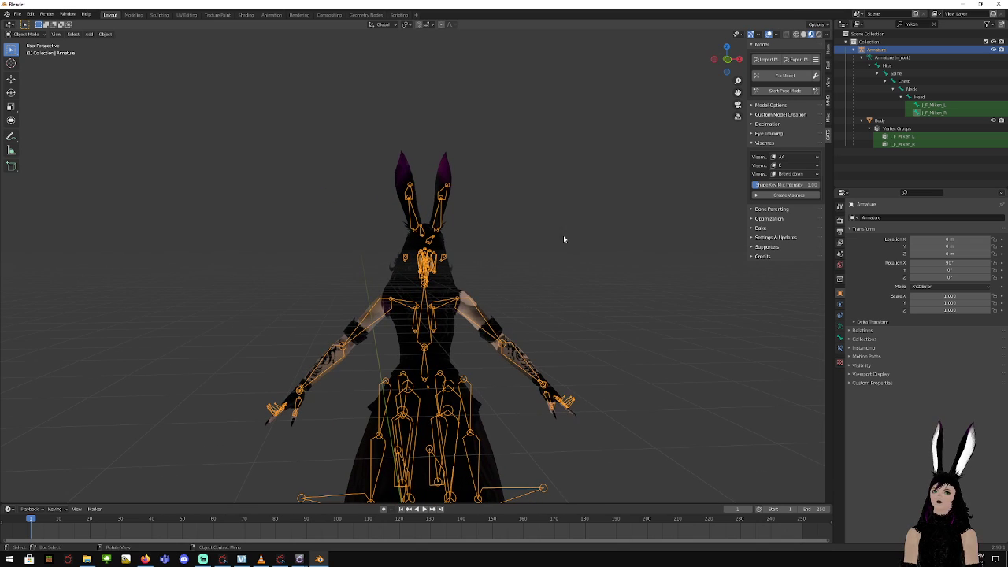
click(804, 36)
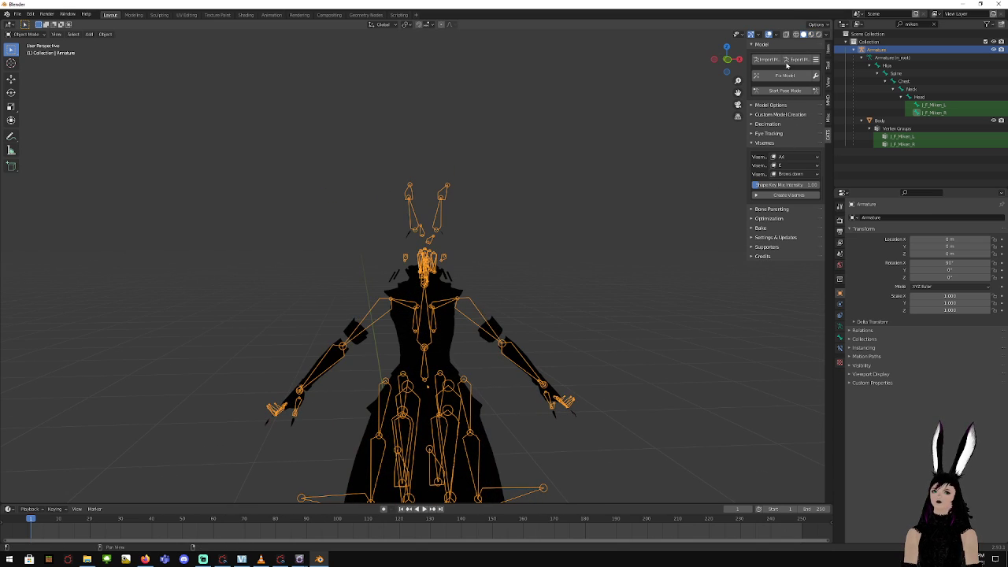
click(811, 36)
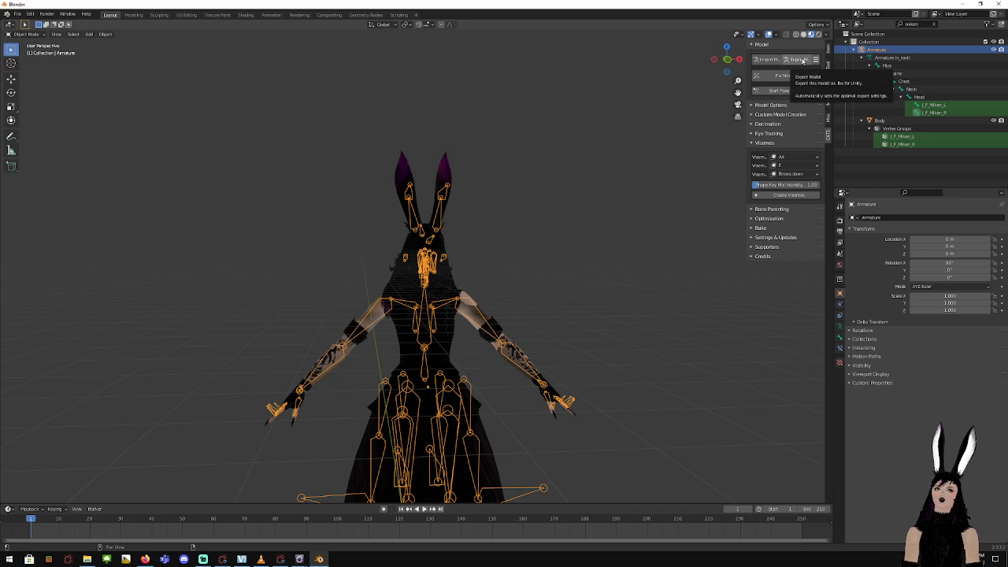
Export the model as an FBX file named "Fox Kae B v2" into the recent Fox Kae folder, continuing past the optimization warning
click(803, 61)
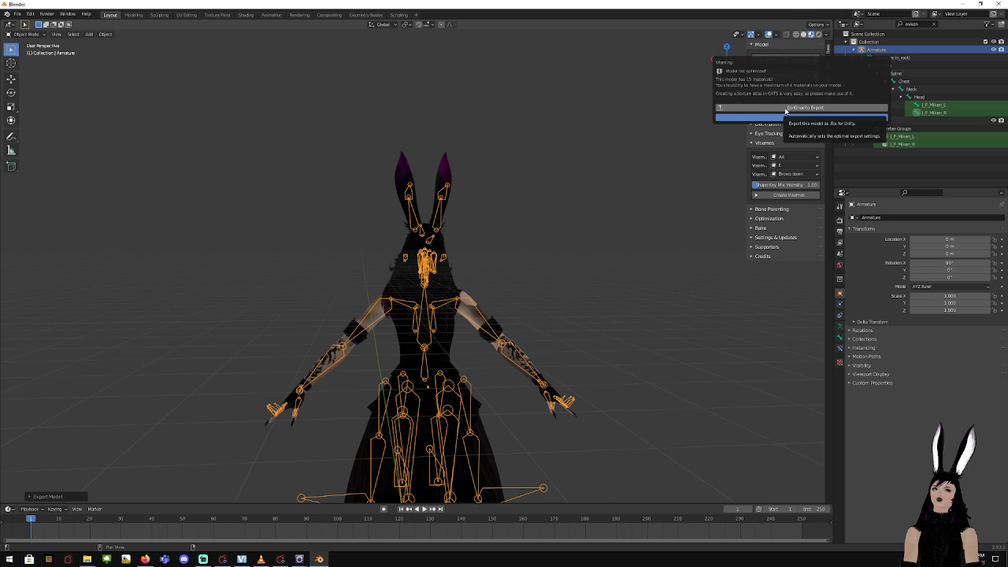
click(803, 108)
scroll(476, 340, down, 1)
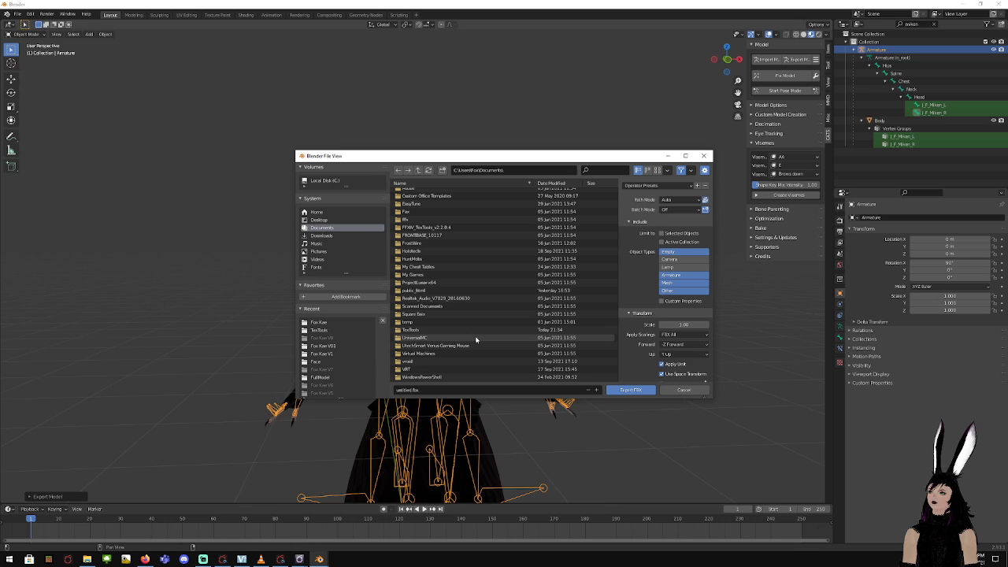
click(320, 322)
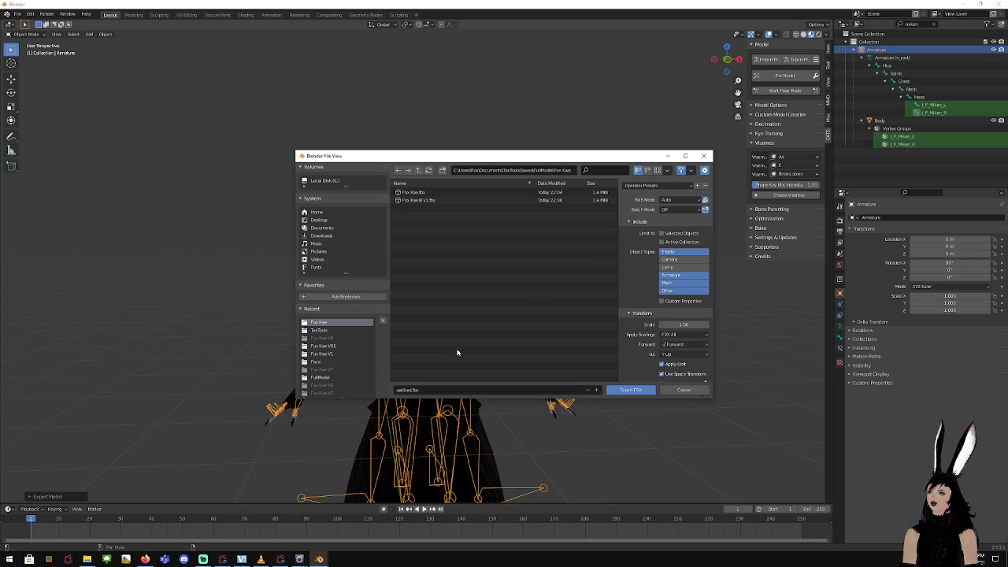
click(456, 389)
text(Fo)
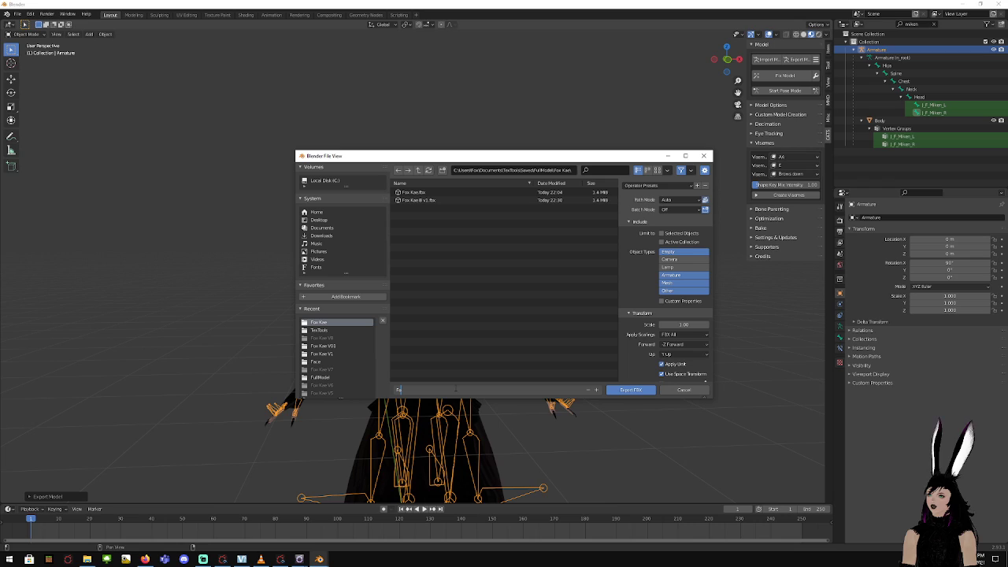
text(x Kae B v2)
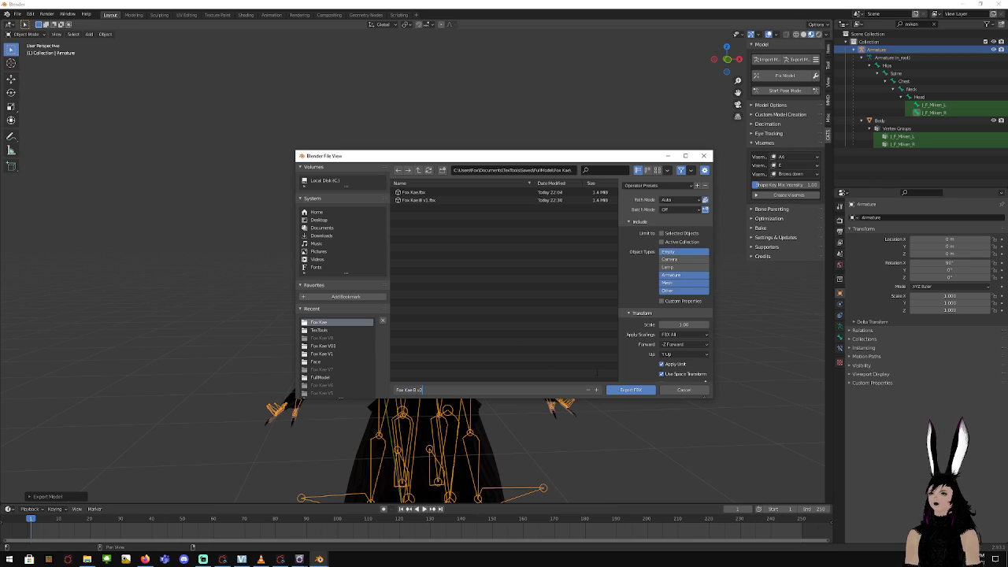
click(629, 389)
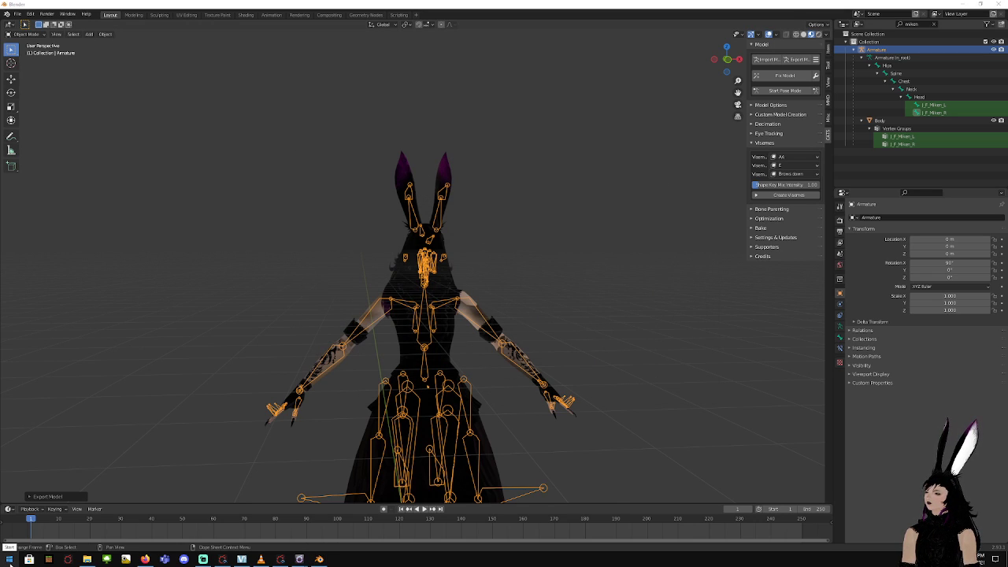
Find Unity on the computer and switch to it
click(9, 560)
text(unity)
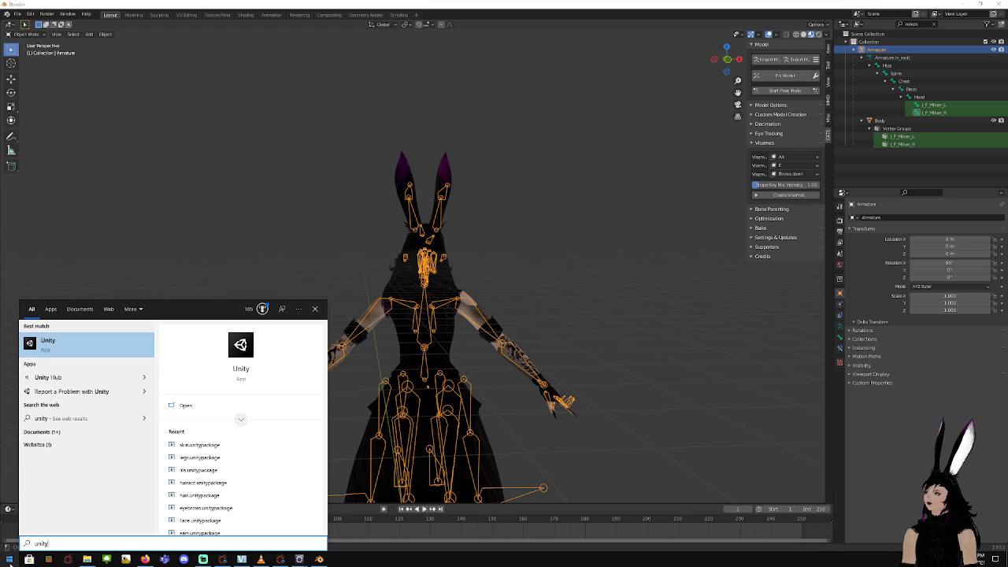
key(Return)
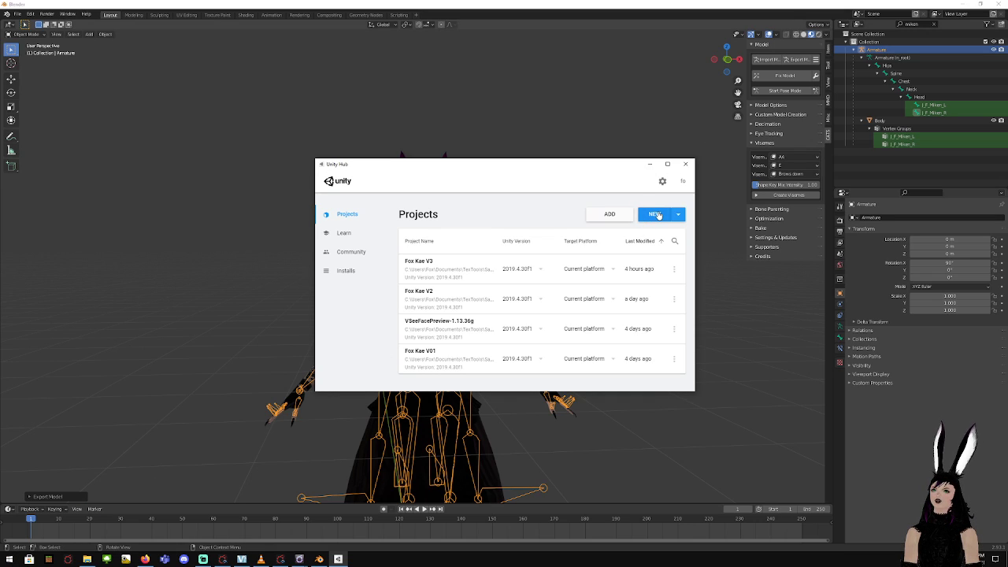
Create a new 3D Unity project named "Fox Kae V03" in the default location
click(658, 215)
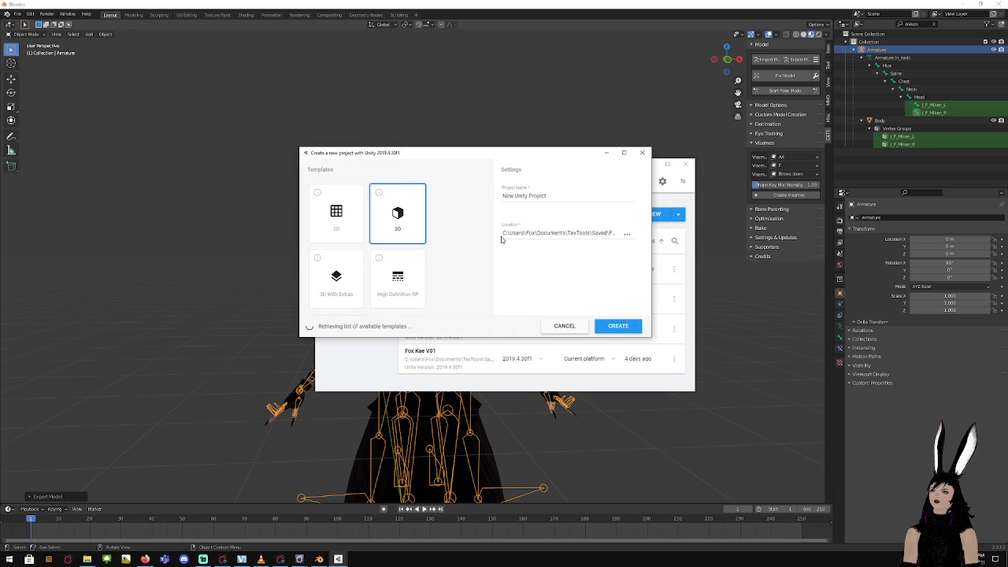
click(548, 196)
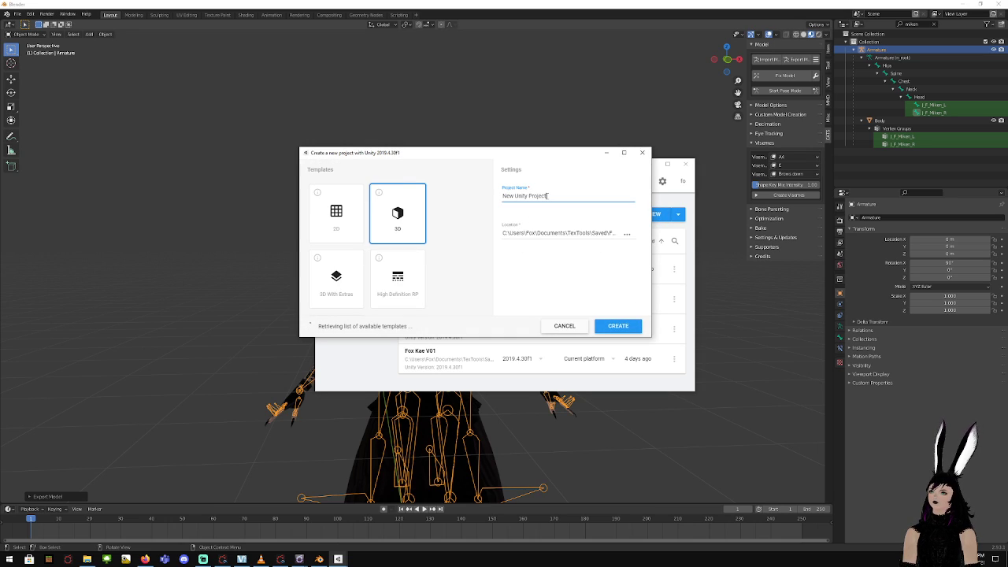
key(ctrl+a)
text(Fox Kae)
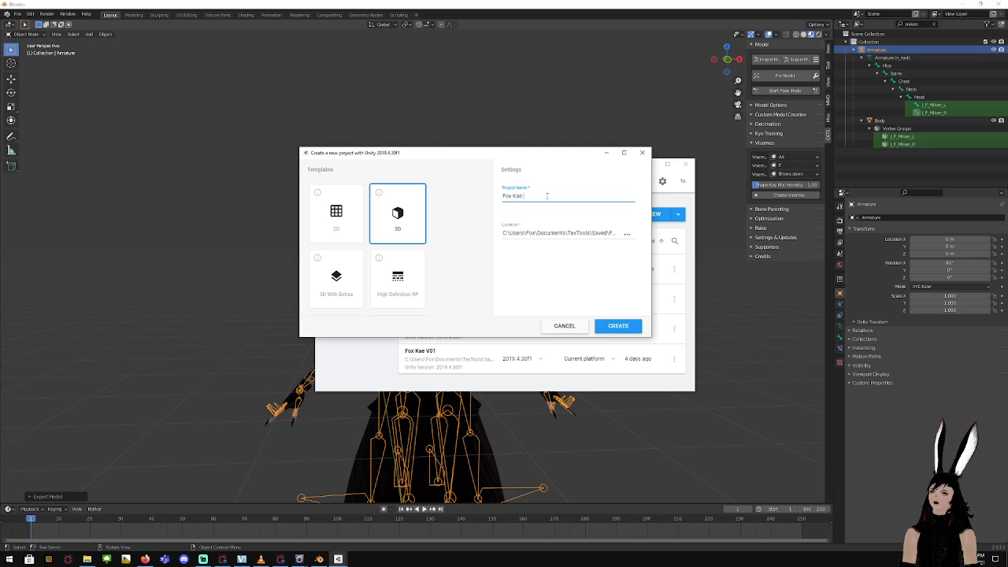
text( V03)
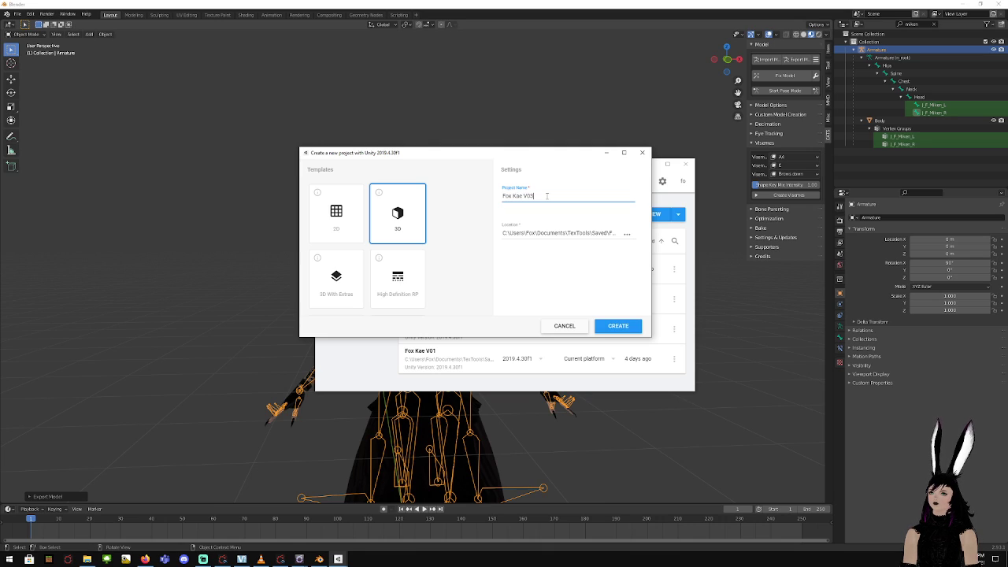
click(620, 325)
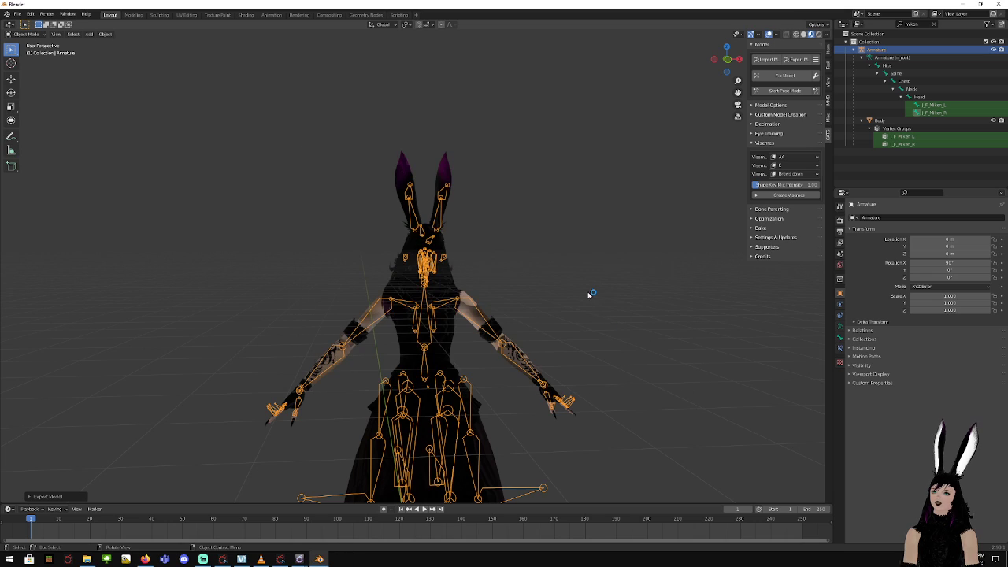
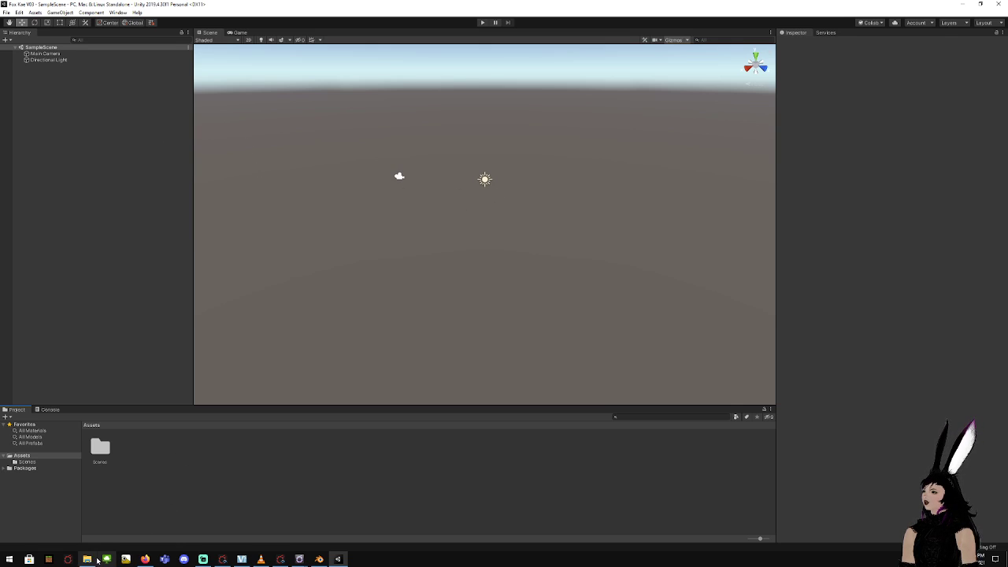
Import all items of UniGLTF_VRMShaders-0.84.0_024d.unitypackage from the TexTools folder into the project's Assets
mouse_move(89, 560)
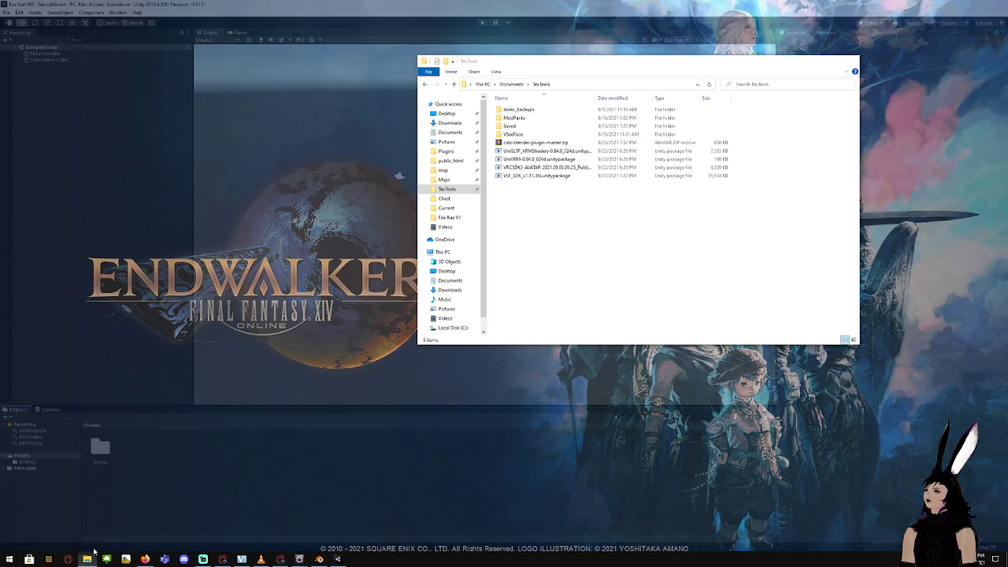
click(87, 524)
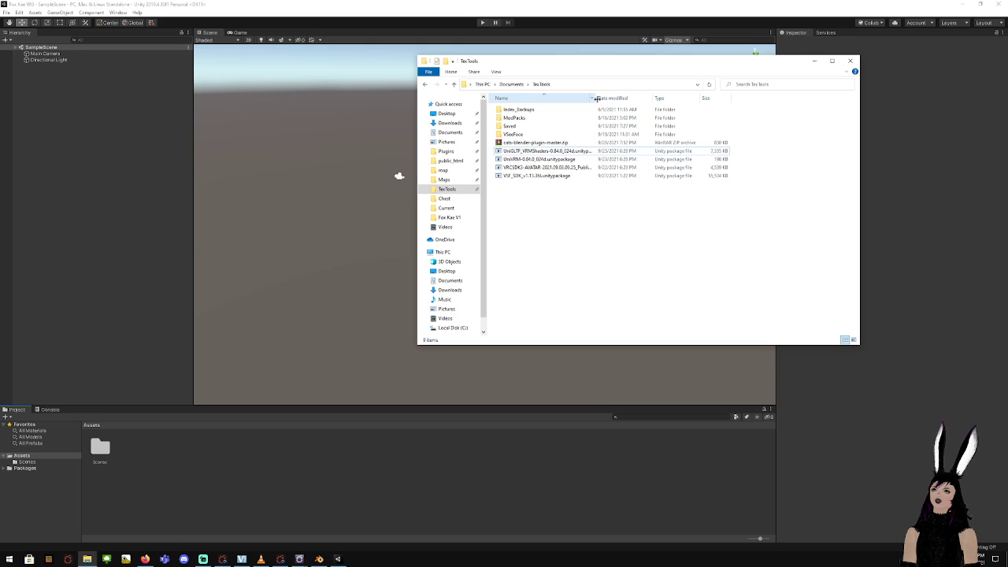
drag(596, 97, 651, 98)
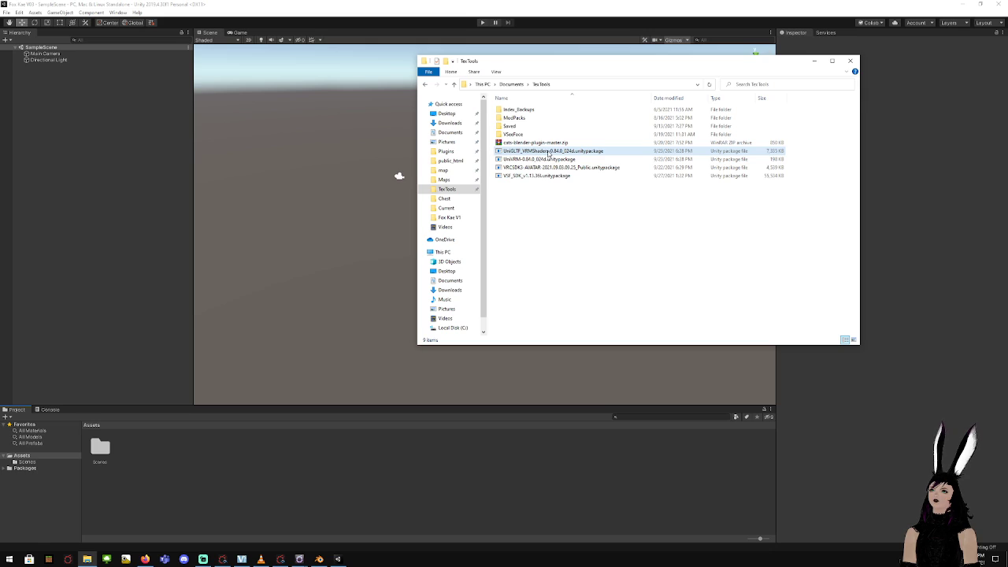
click(542, 154)
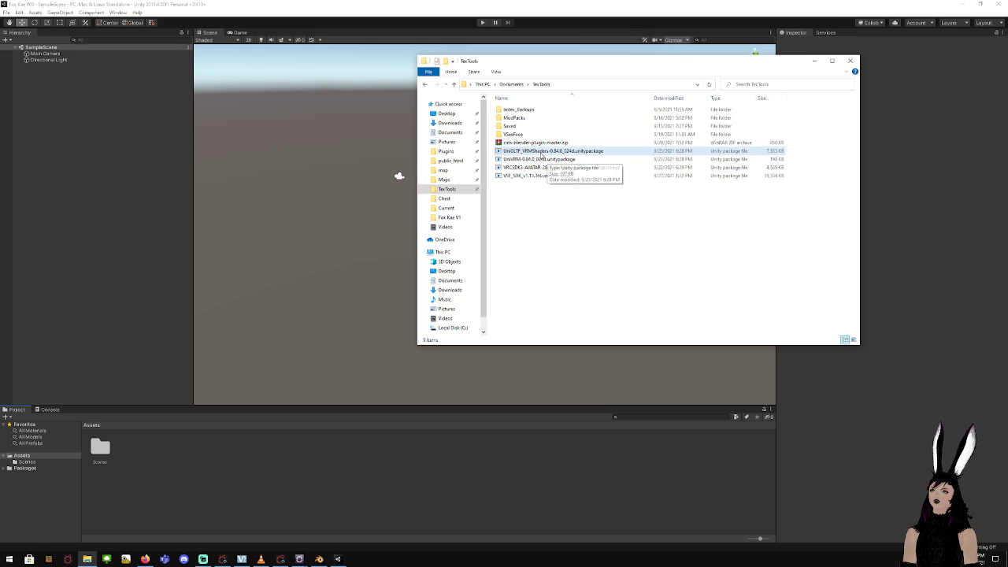
click(542, 160)
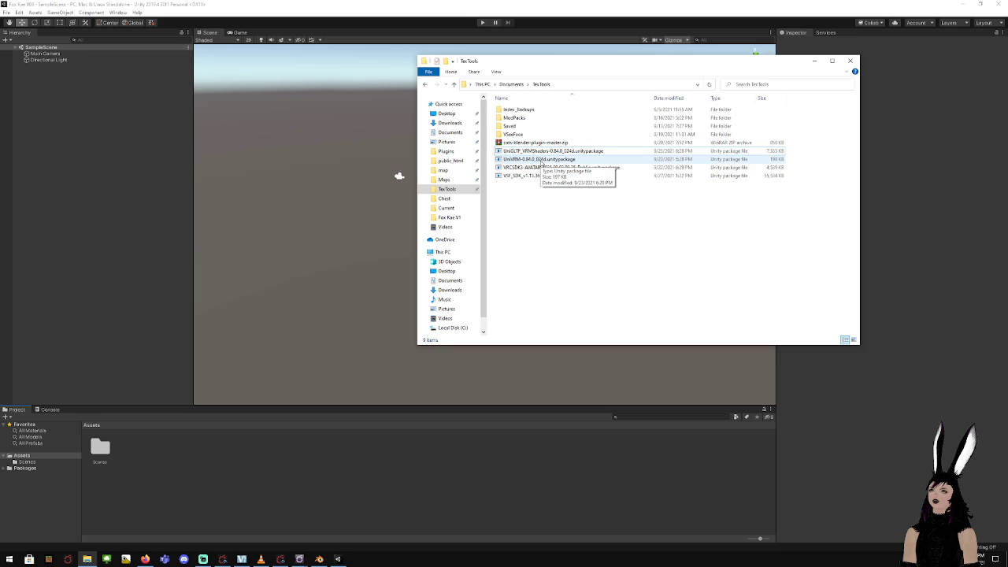
click(542, 155)
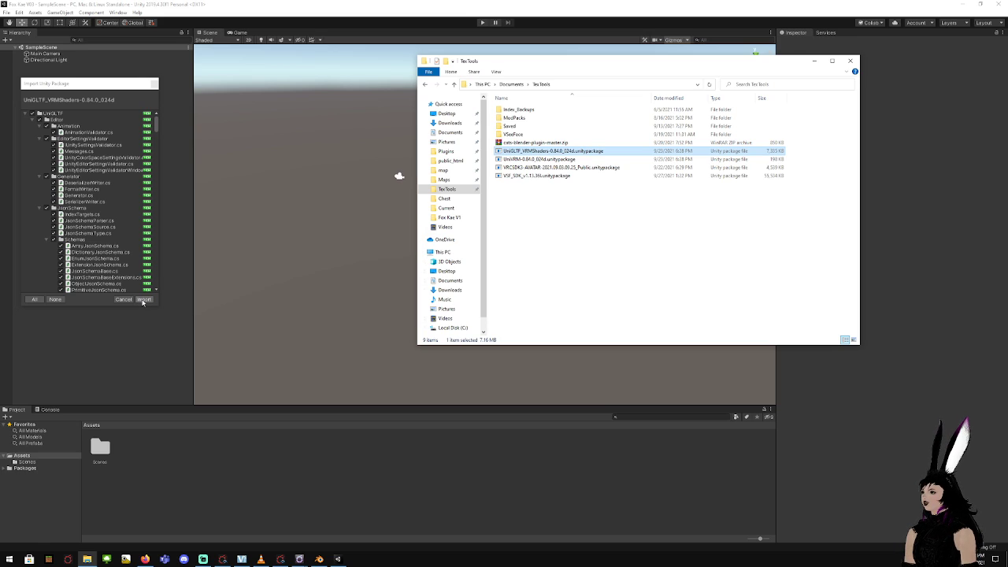
click(143, 300)
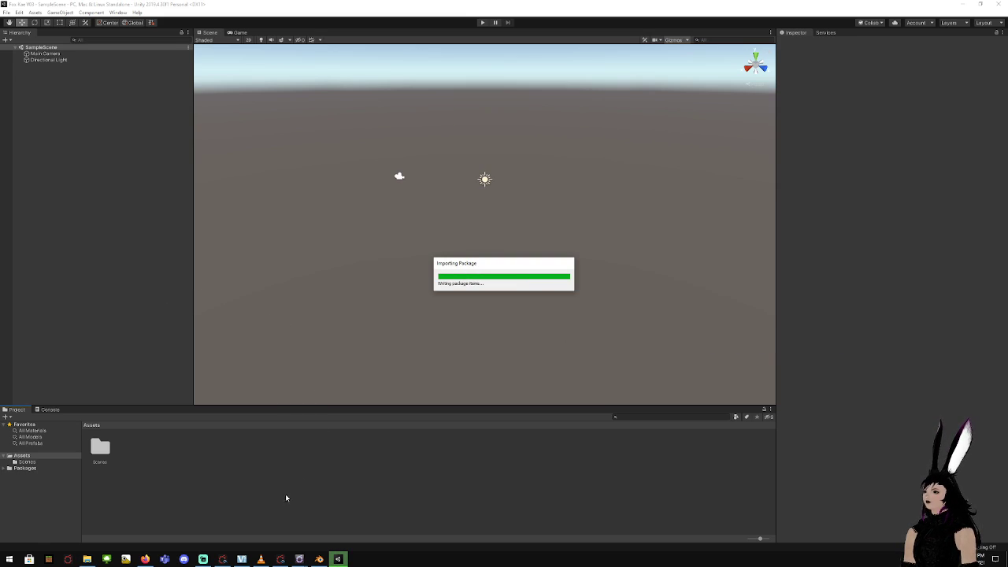
Bring the TexTools folder window back up and move it aside to uncover the scene
click(82, 563)
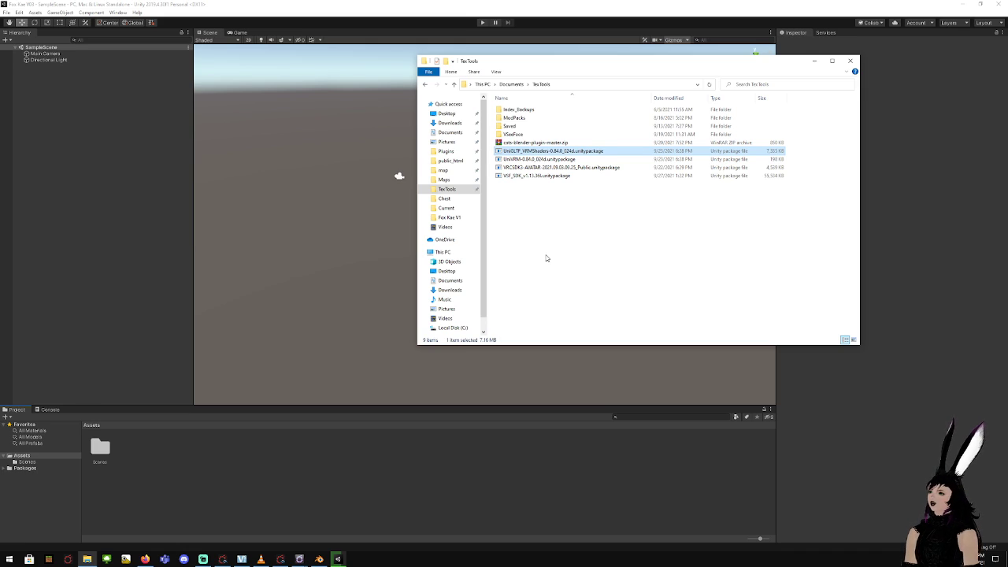
click(3, 473)
click(657, 276)
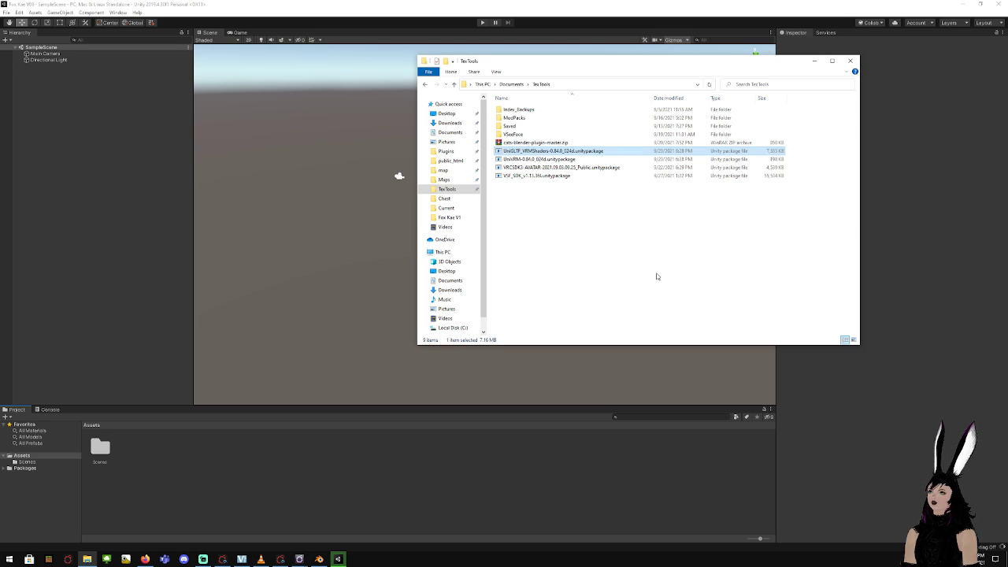
drag(646, 63, 843, 156)
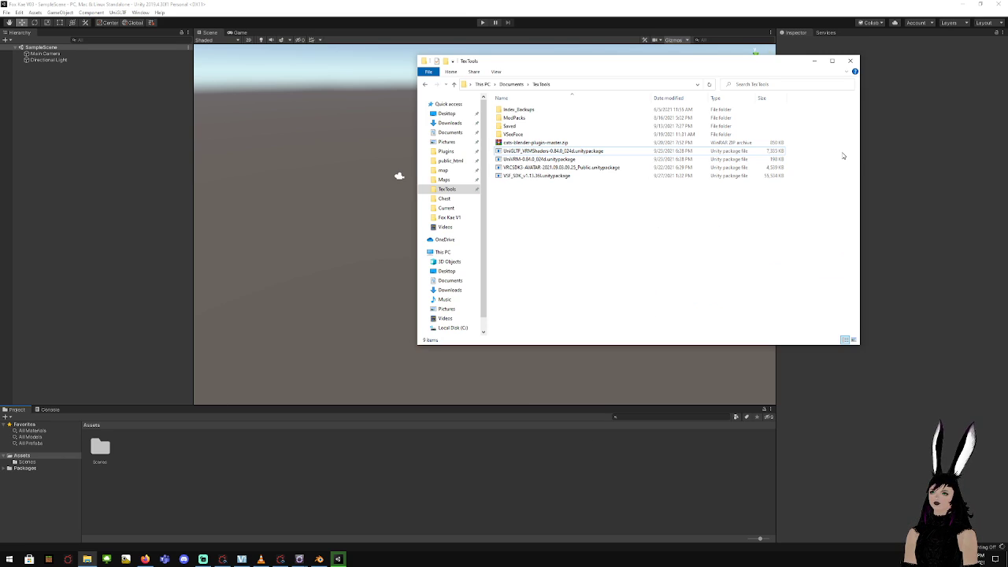
drag(671, 67, 853, 123)
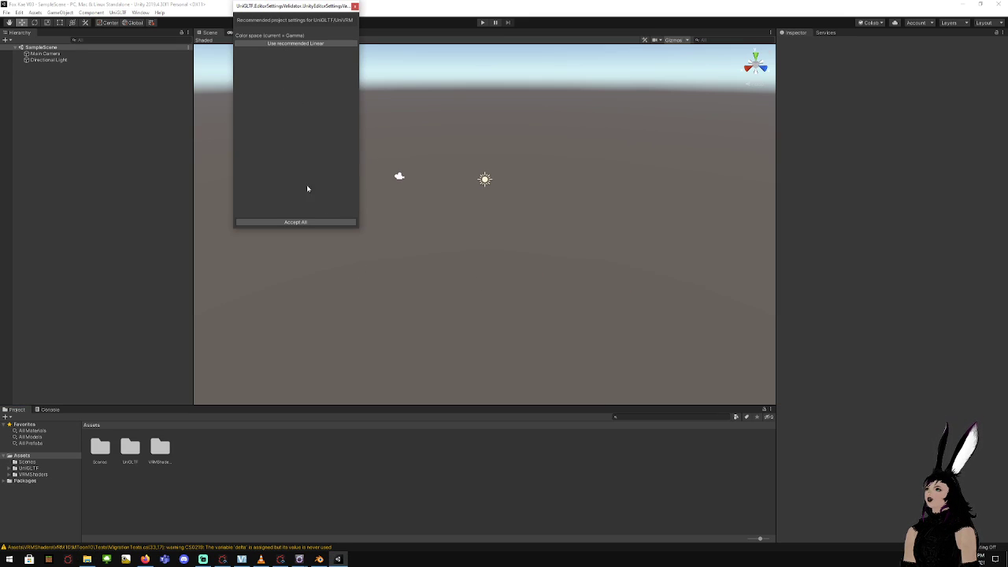
Accept all recommended UniGLTF project settings, including the Linear color space, and close the settings window
click(304, 223)
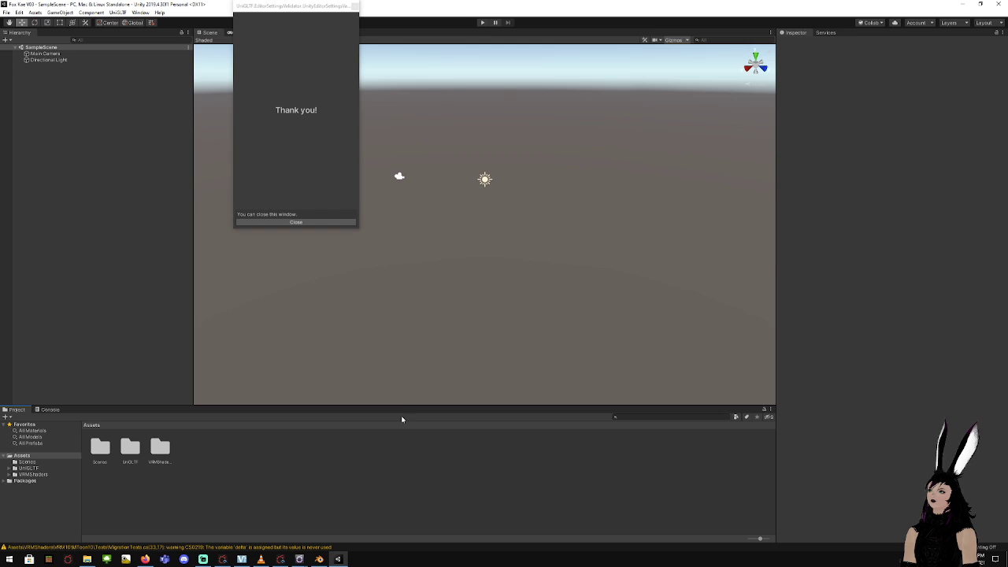
click(306, 221)
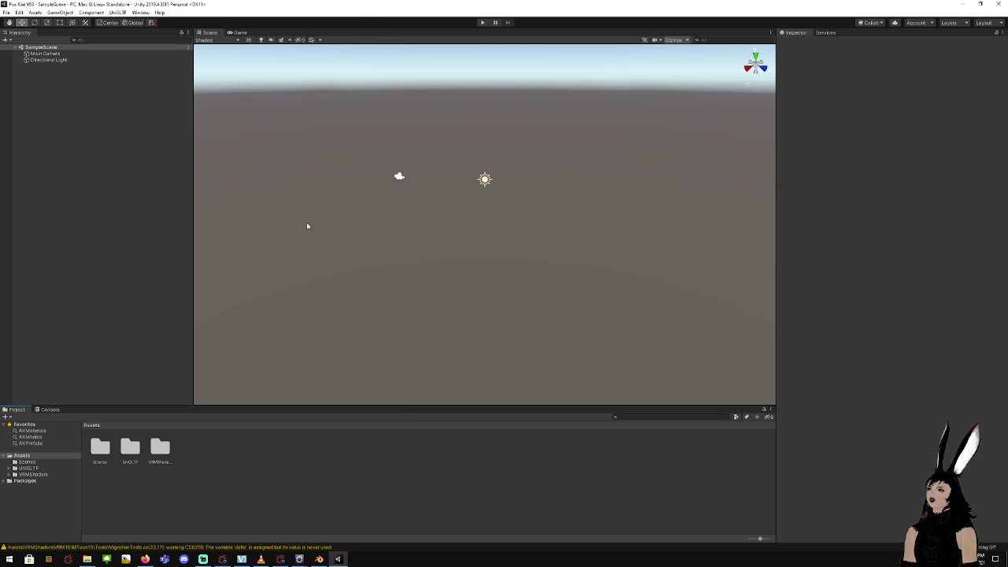
Import all items of UniVRM-0.84.0_024d.unitypackage from the TexTools folder into the project's Assets
click(87, 559)
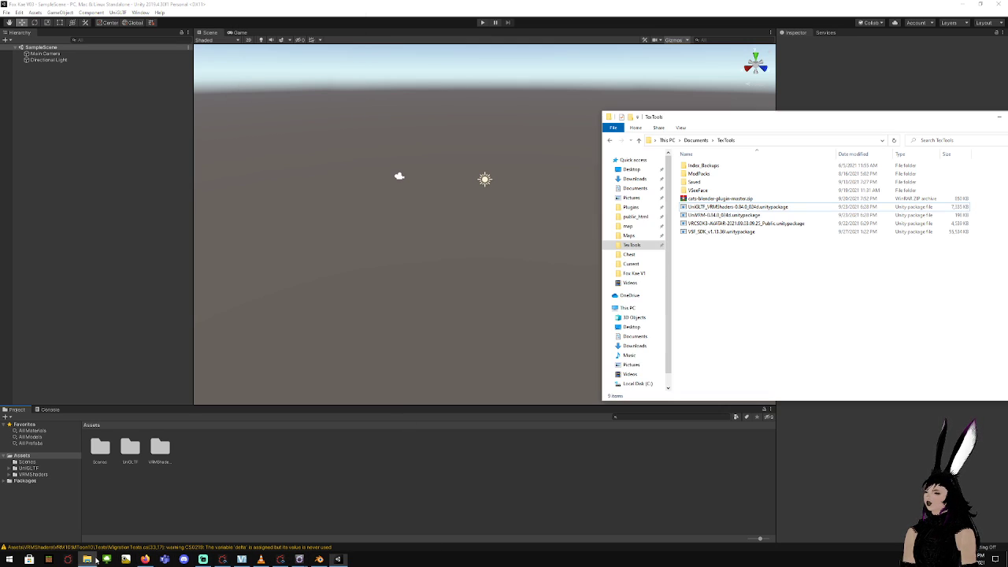
click(732, 216)
drag(732, 219, 322, 471)
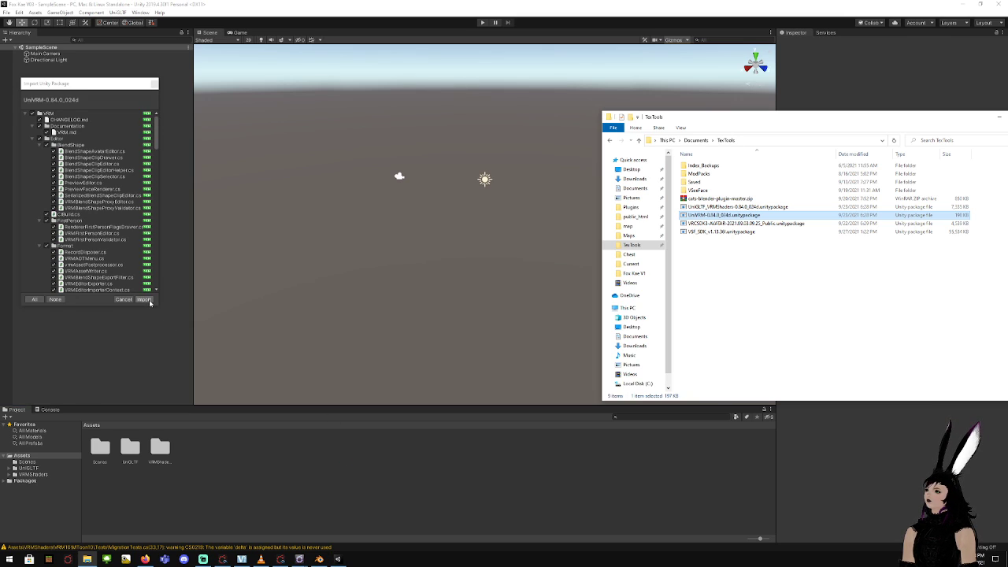
click(144, 300)
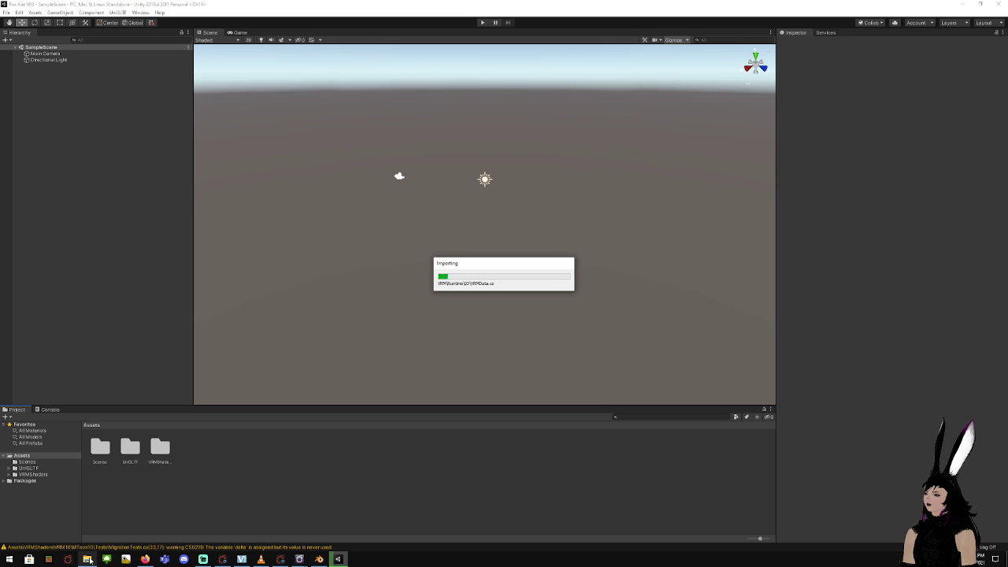
Import all items of VRCSDK3-AVATAR-2021.09.03.09.25_Public.unitypackage from the TexTools folder into the project's Assets
click(89, 559)
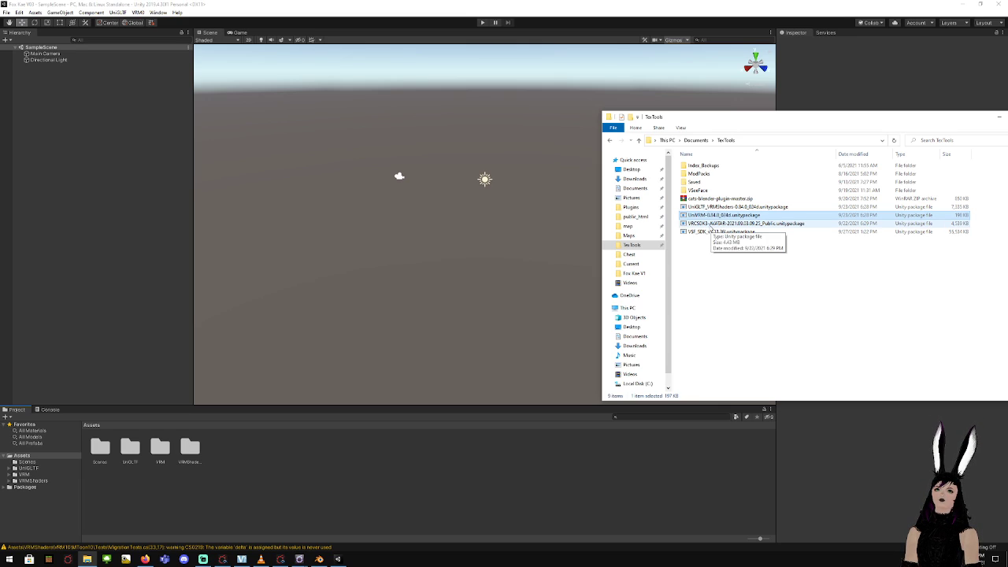
click(711, 226)
drag(711, 227, 293, 475)
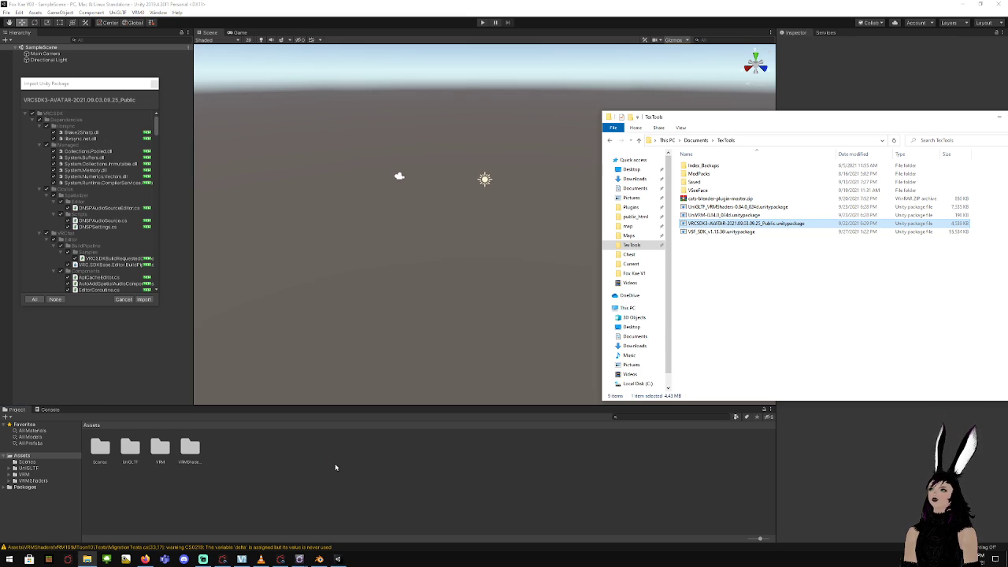
click(143, 300)
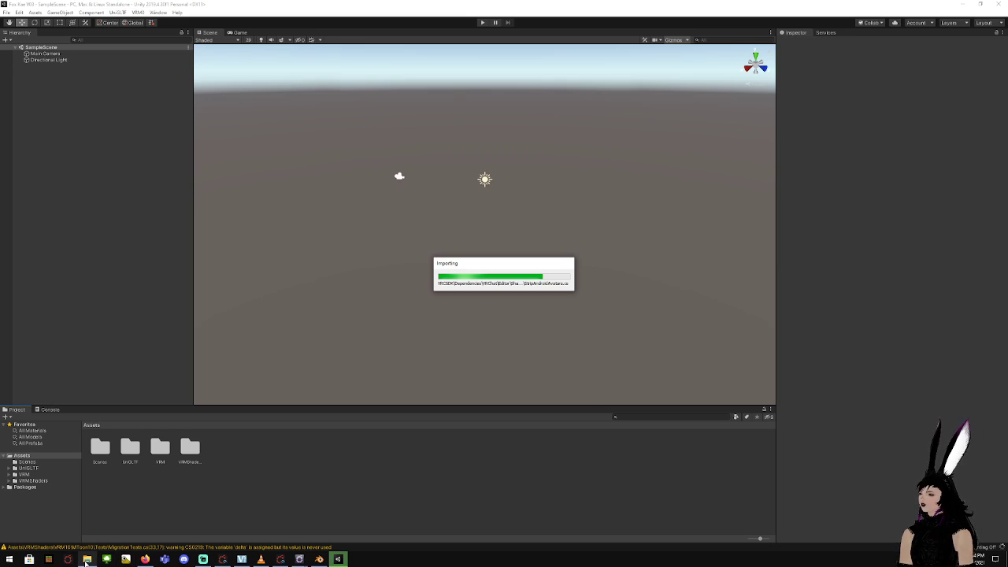
Import all items of the VSF_SDK v1.13.36 package from the TexTools folder into the project's Assets
click(87, 559)
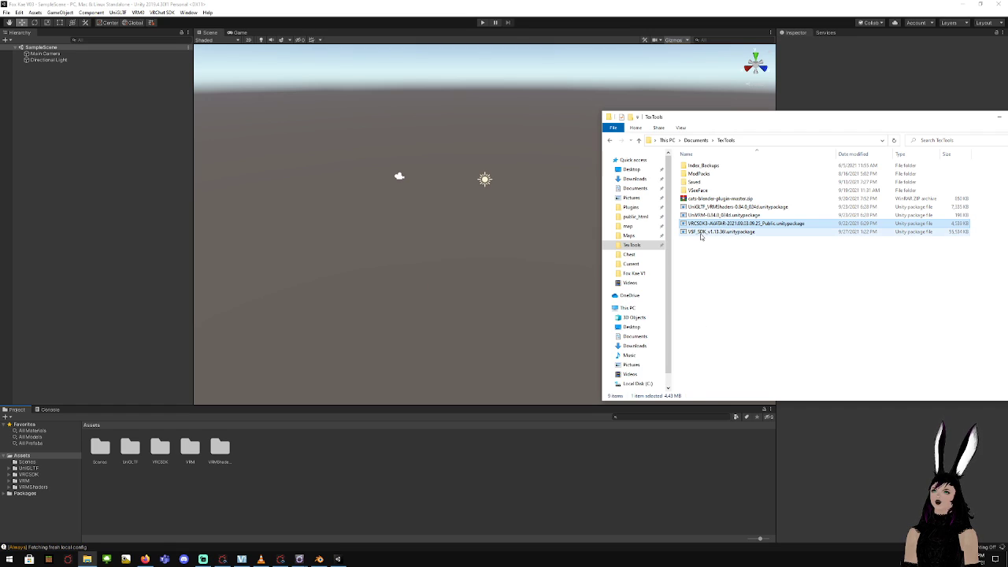
drag(706, 235, 308, 484)
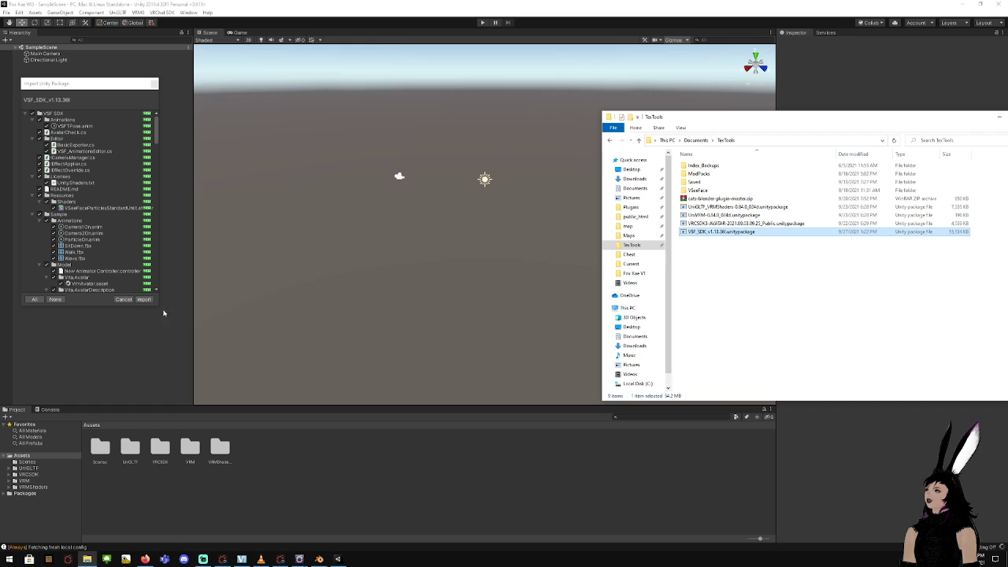
click(144, 299)
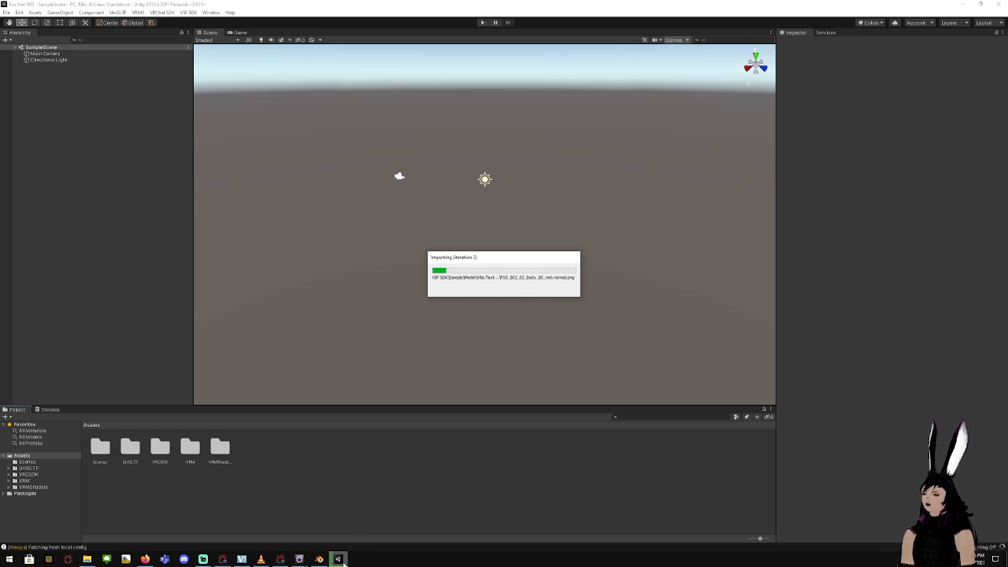
mouse_move(344, 561)
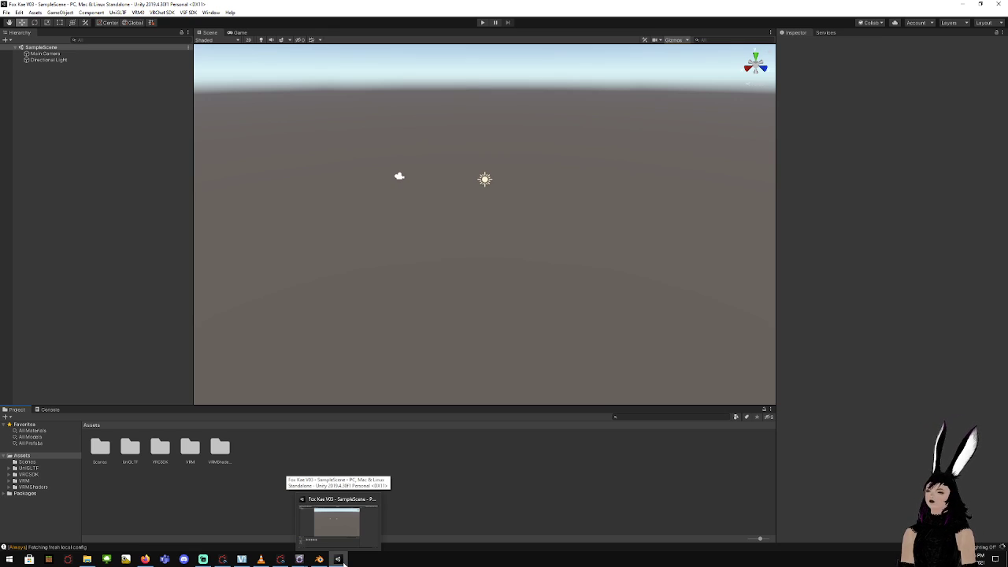
Bring the TexTools folder window back up and open its Saved > FullModel > Fox Kae subfolder
click(88, 559)
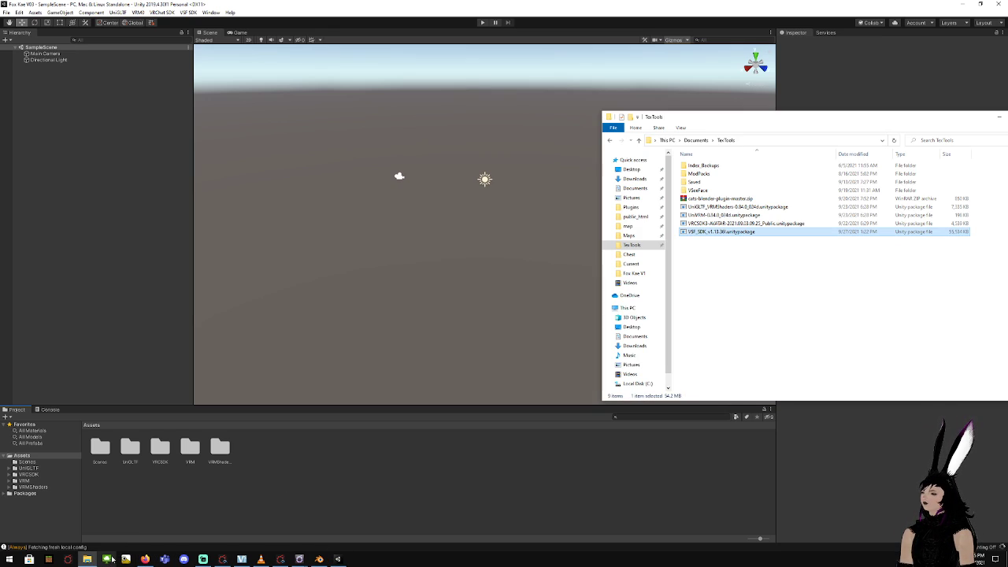
click(720, 182)
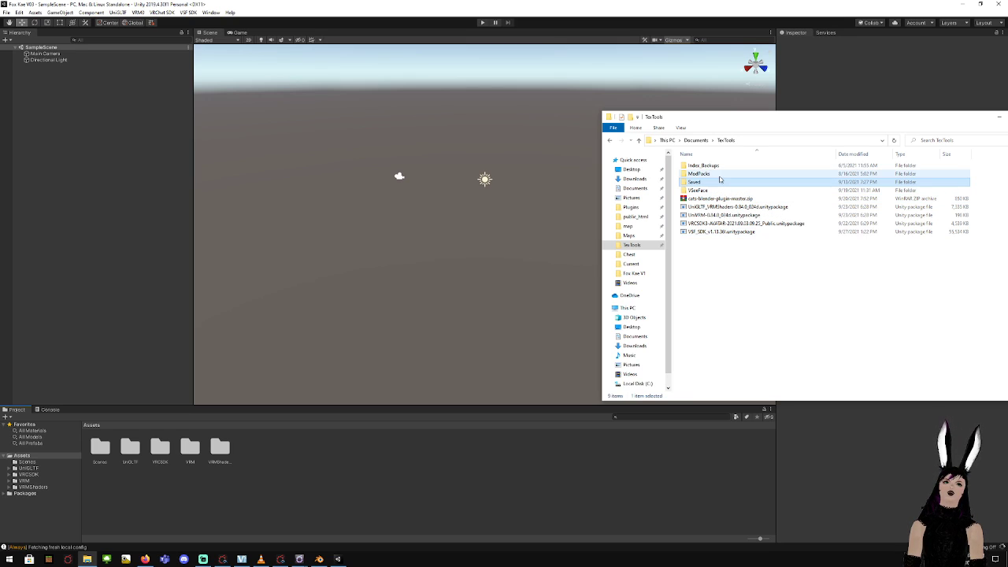
double_click(720, 183)
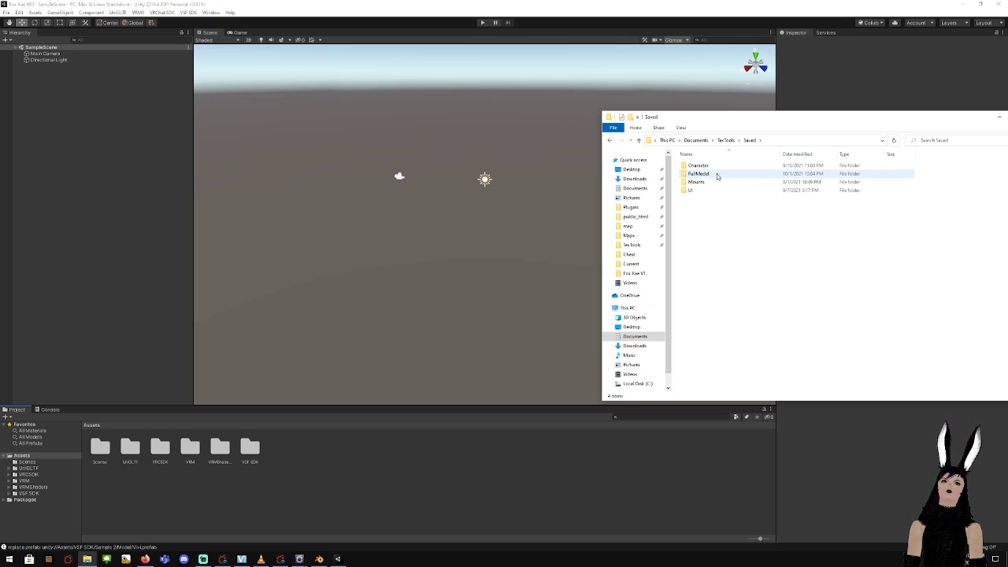
double_click(716, 174)
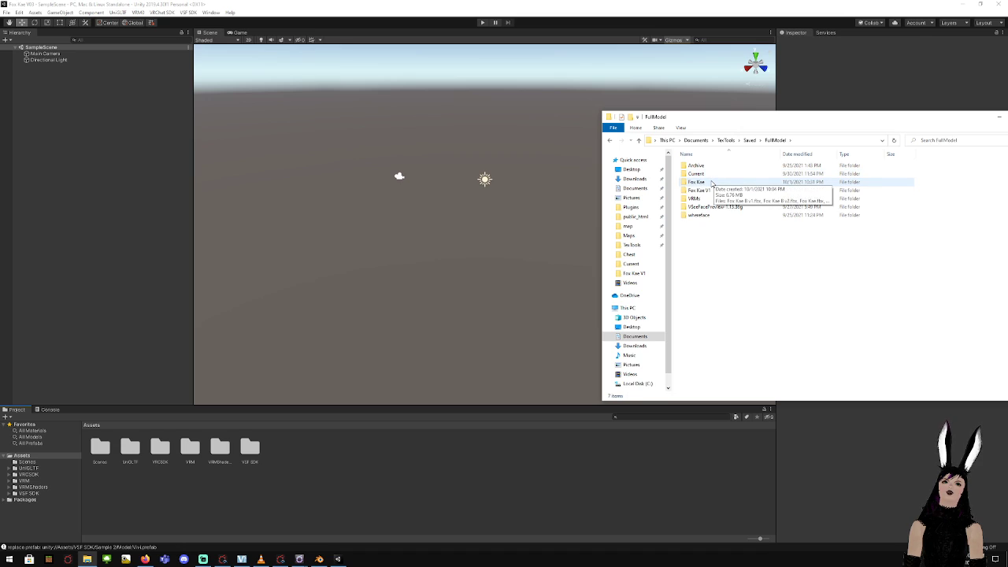
double_click(712, 183)
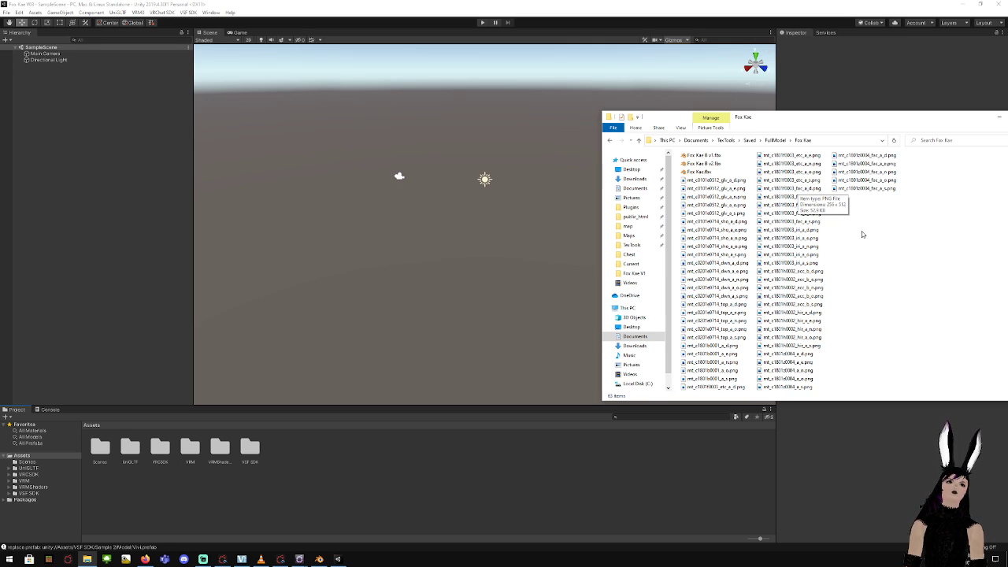
Create a folder named Gloves in the Fox Kae folder and move the five glv texture PNGs into it
right_click(890, 288)
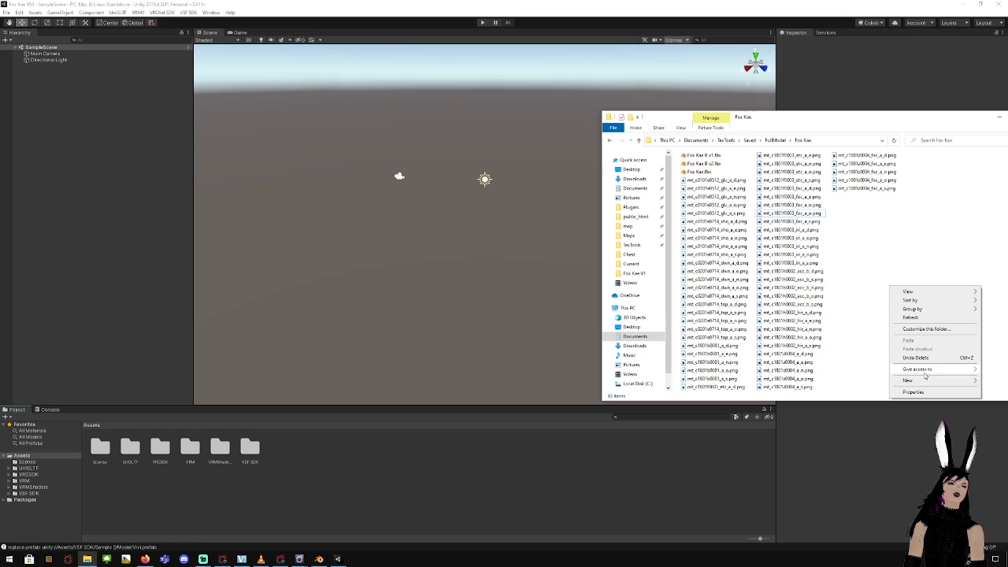
mouse_move(914, 380)
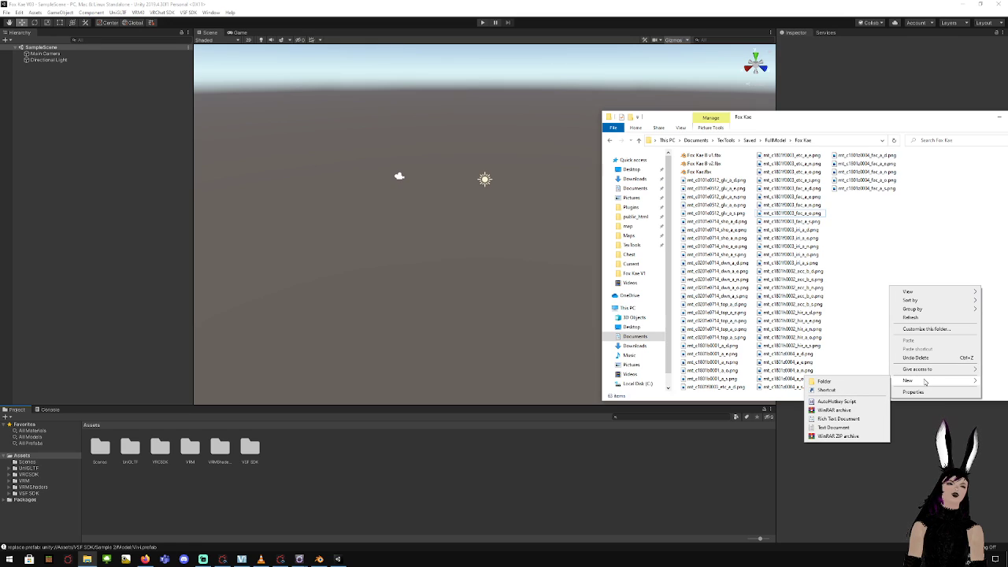
click(865, 383)
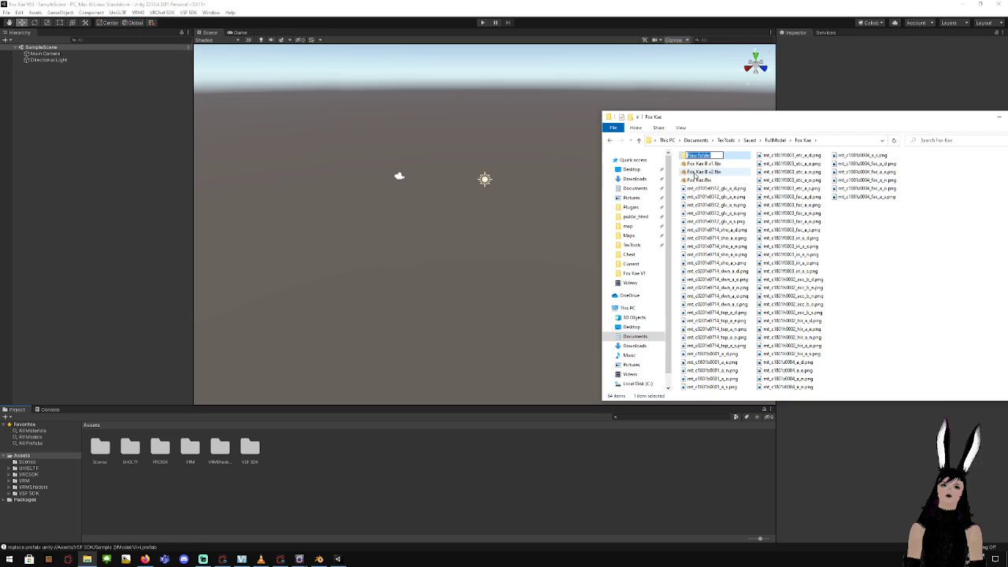
text(Gloves)
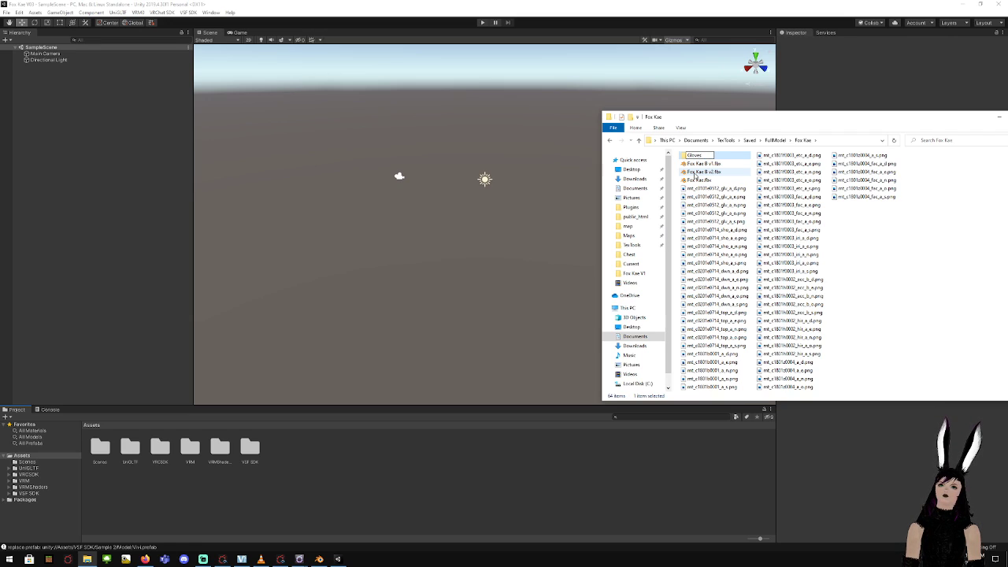
key(Return)
click(725, 222)
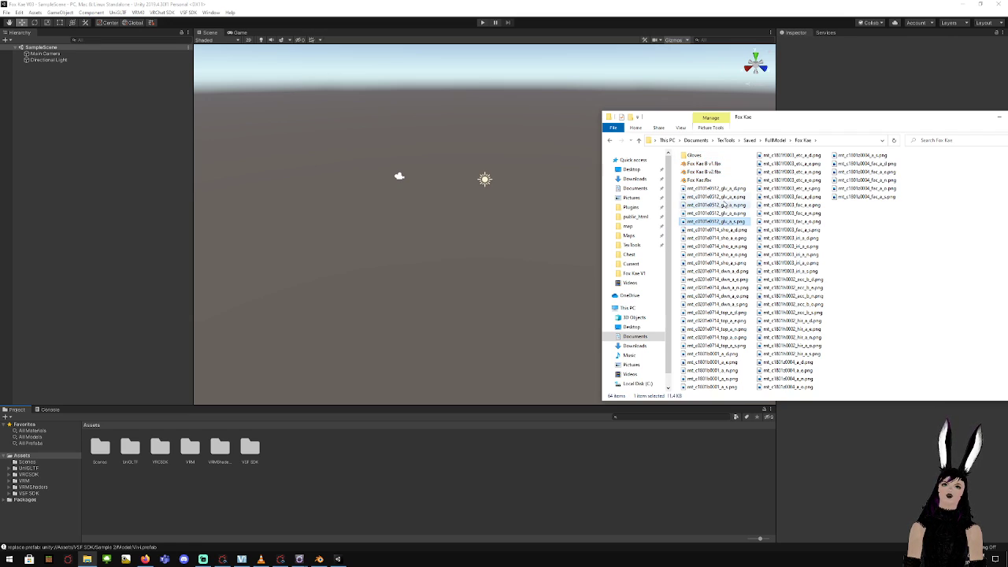
shift+click(725, 189)
drag(723, 193, 693, 155)
Create a folder named Boots in the Fox Kae folder and move the five sho texture PNGs into it
right_click(933, 264)
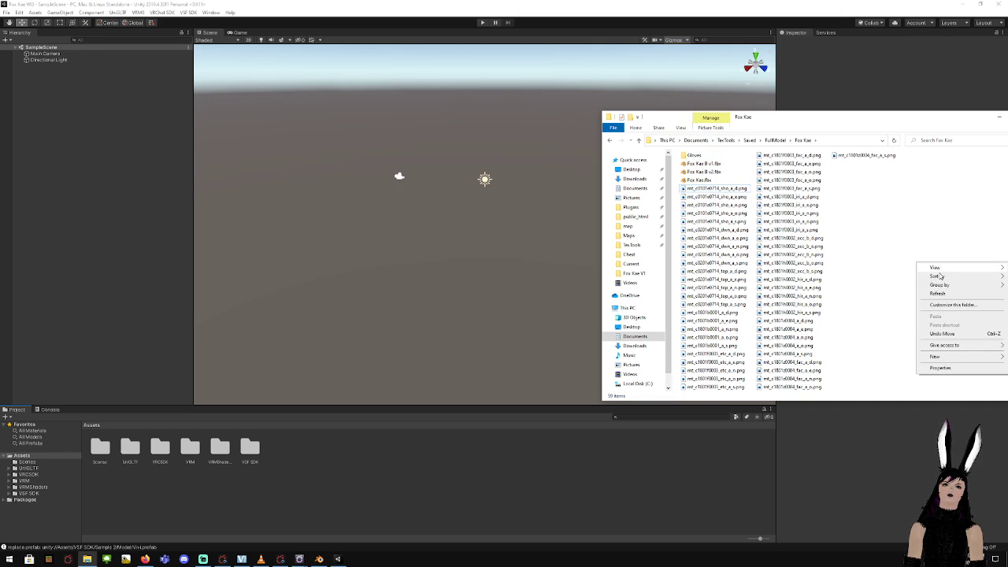
mouse_move(947, 356)
click(881, 358)
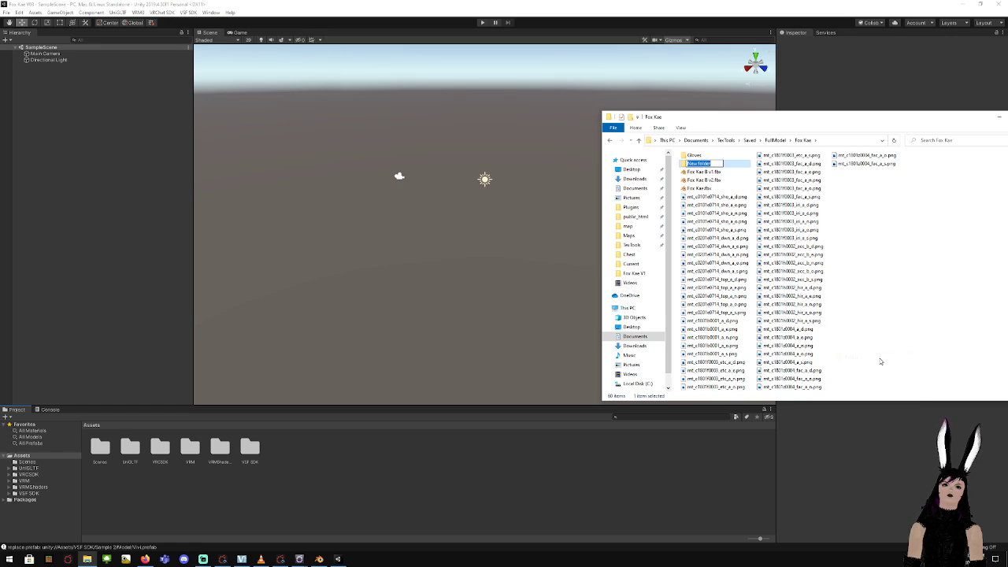
text(Boots)
key(Return)
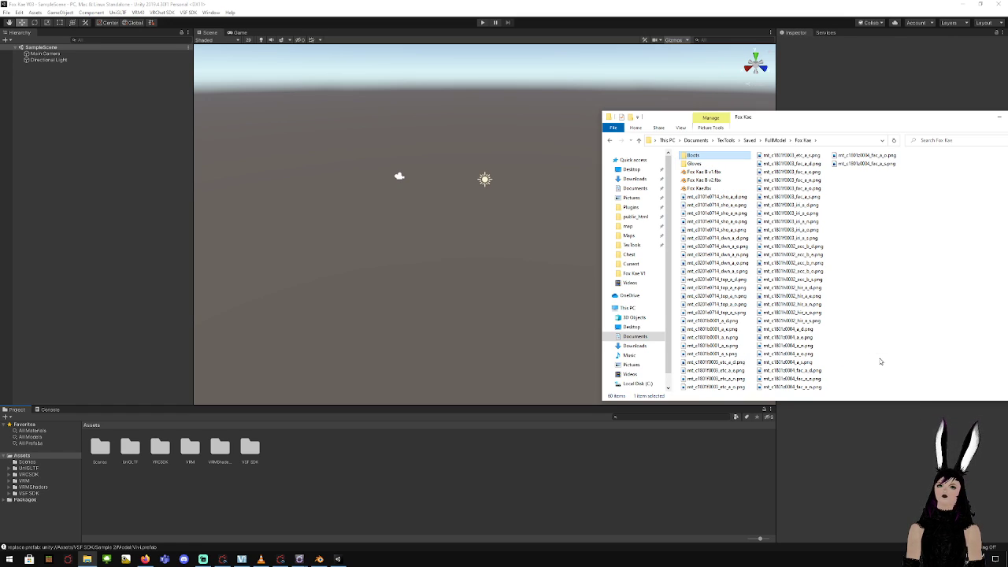
click(727, 231)
shift+click(730, 197)
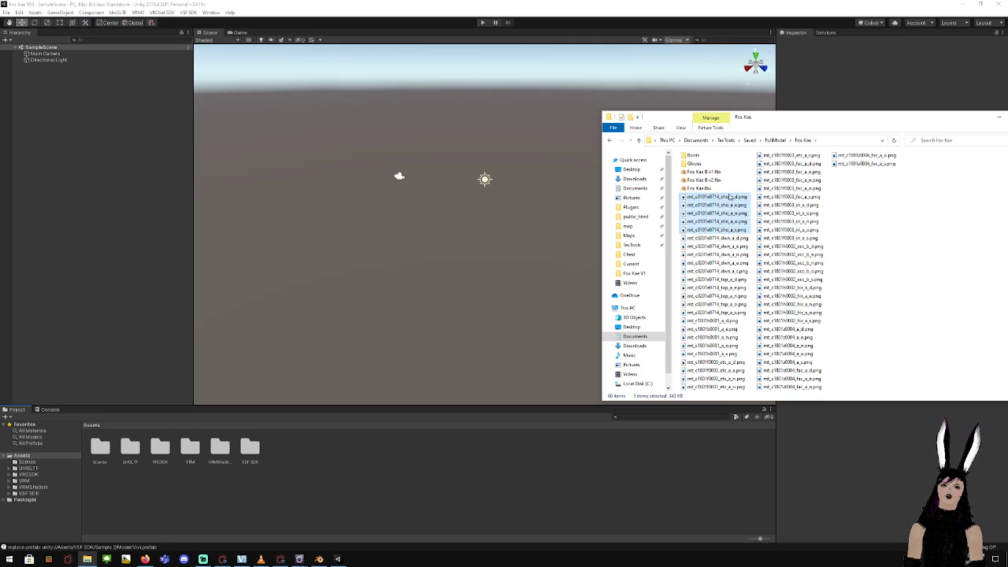
drag(727, 200, 693, 155)
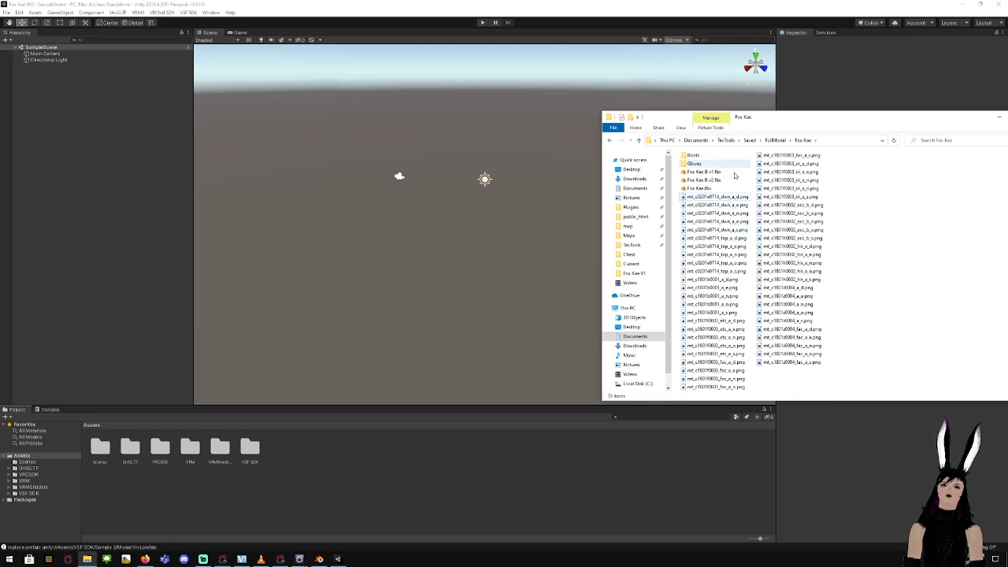
Create a folder named Legs in the Fox Kae folder and move the five dwn texture PNGs into it
right_click(928, 261)
mouse_move(937, 350)
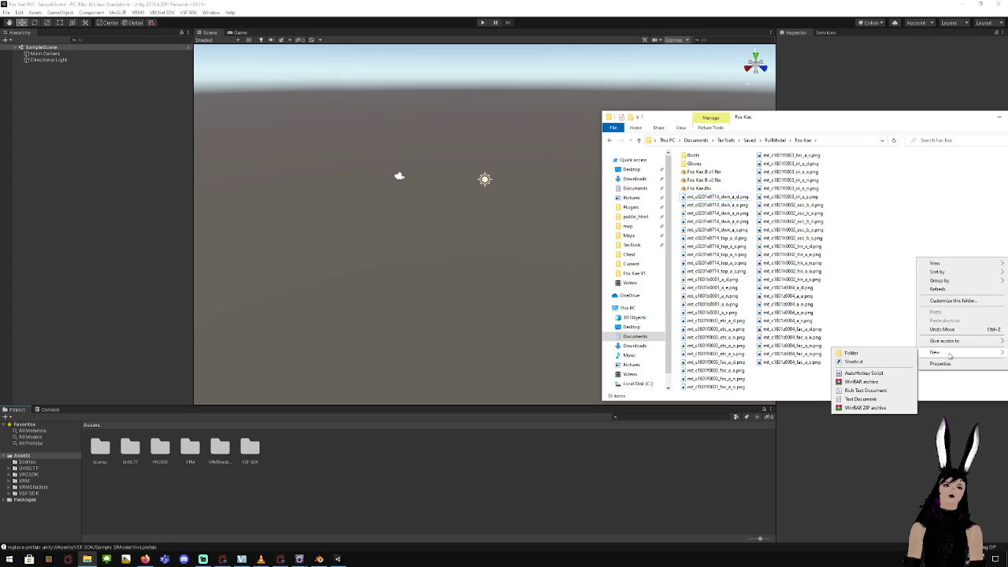
click(881, 354)
text(Leg)
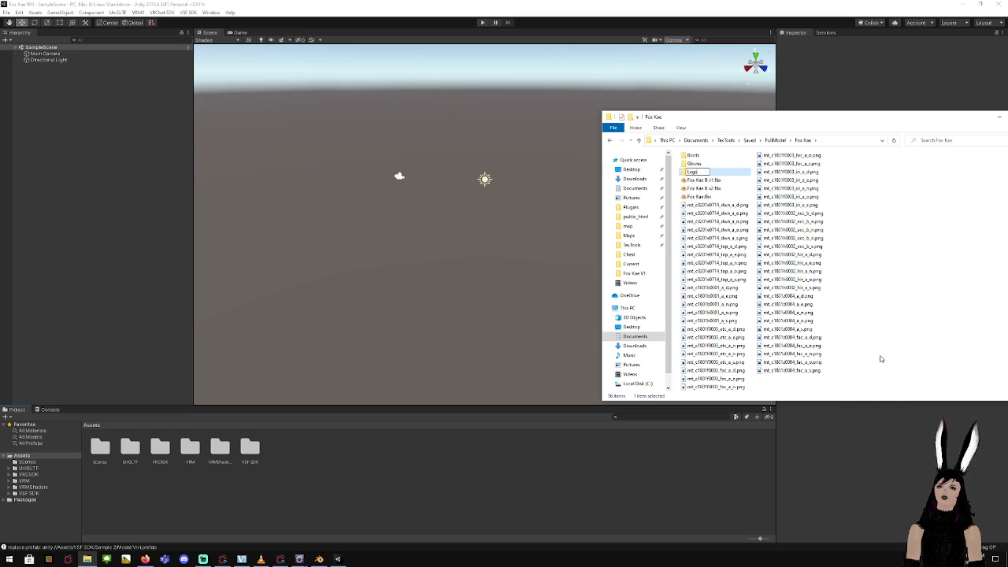
text(s)
key(Return)
click(717, 238)
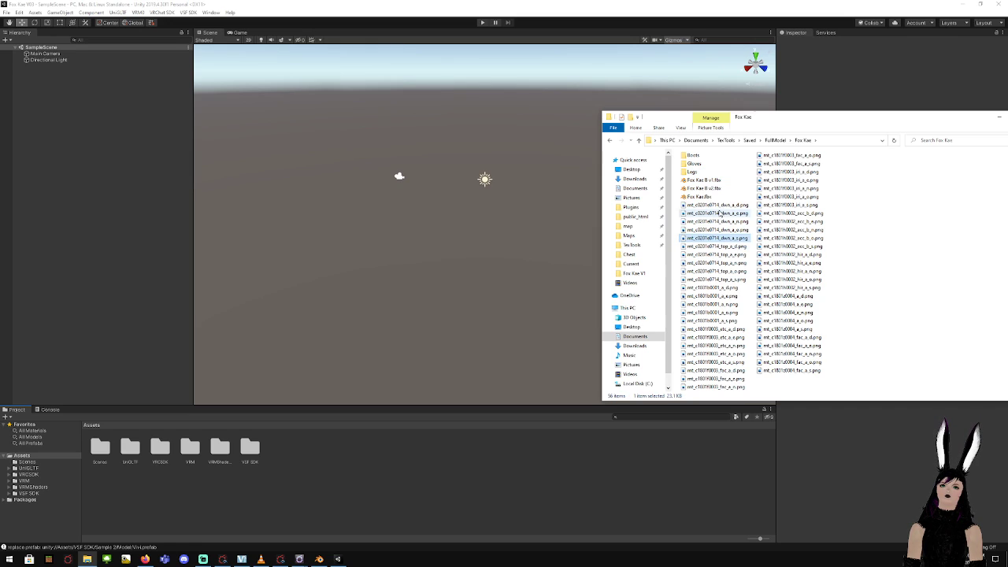
shift+click(717, 205)
drag(716, 205, 698, 173)
Create a folder named Chest in the Fox Kae folder and move the five top texture PNGs into it
right_click(903, 248)
mouse_move(953, 343)
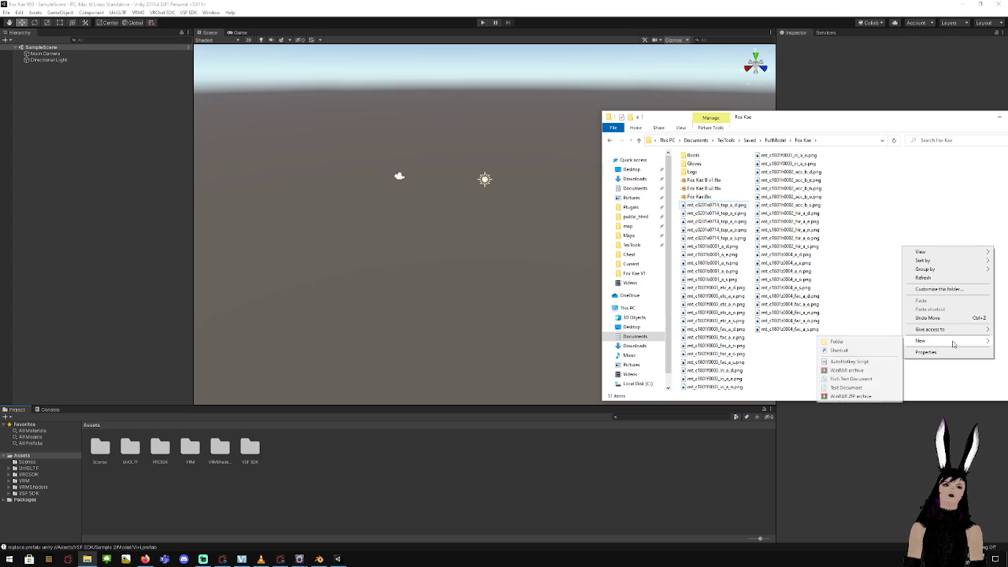
click(858, 342)
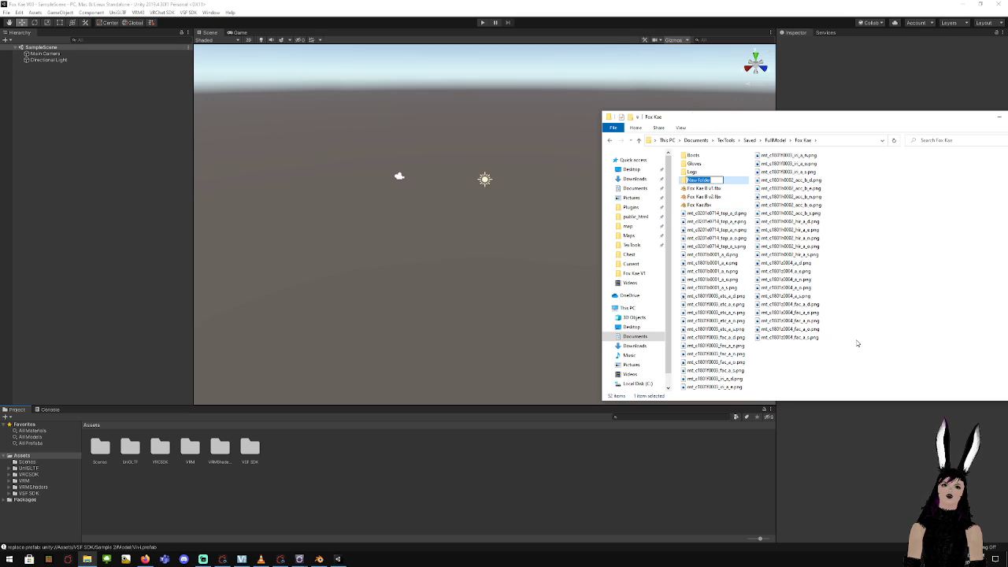
text(Chest)
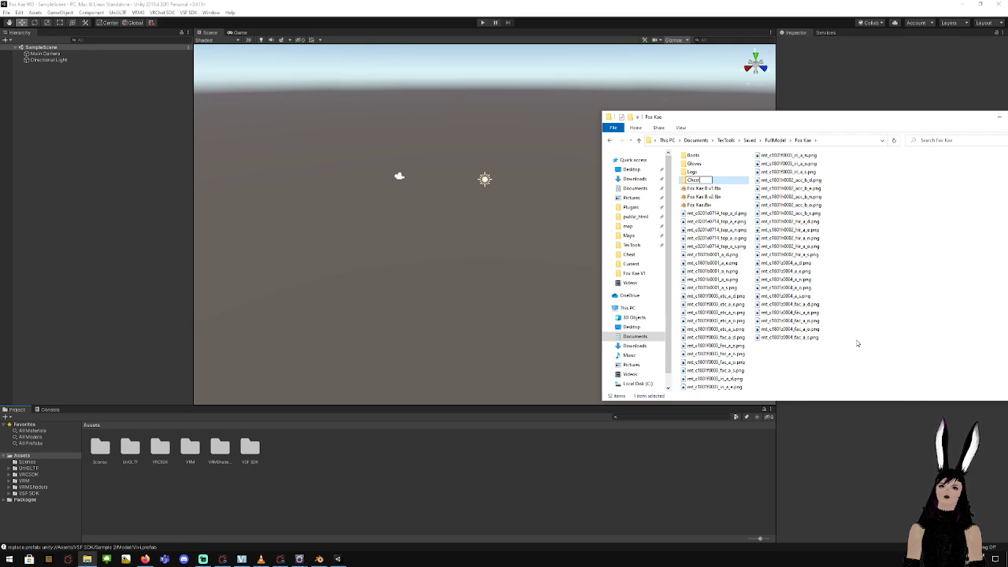
key(Return)
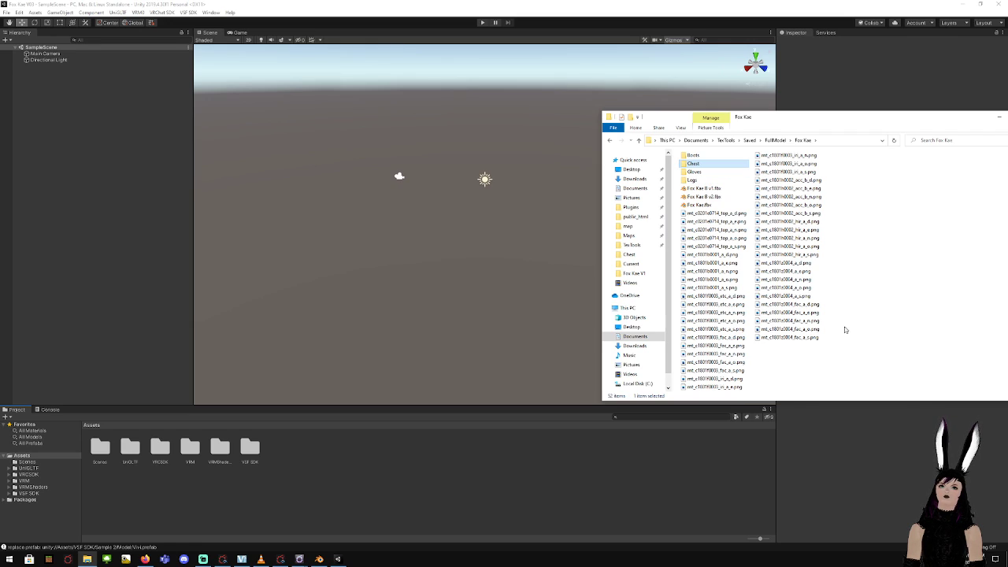
click(723, 247)
shift+click(721, 214)
drag(721, 215, 693, 164)
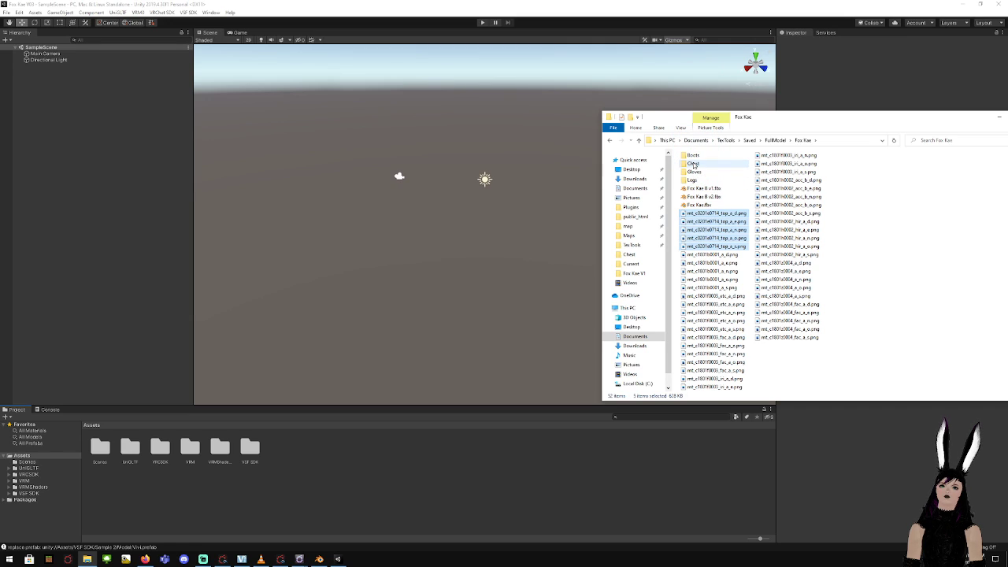
Preview the first b0001 texture, then create a folder named Skin in the Fox Kae folder and move the five b0001 texture PNGs into it
double_click(739, 214)
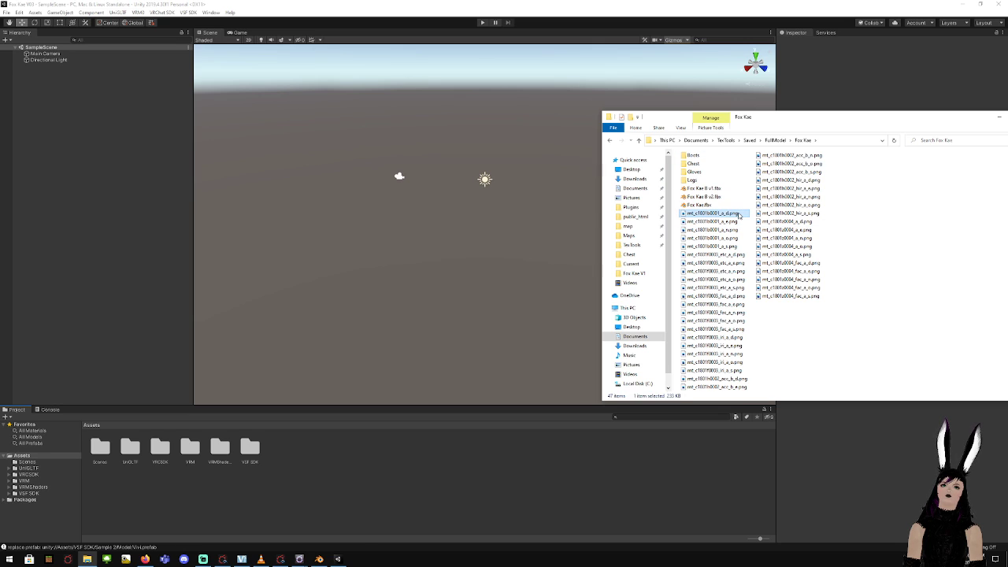
click(984, 4)
right_click(906, 270)
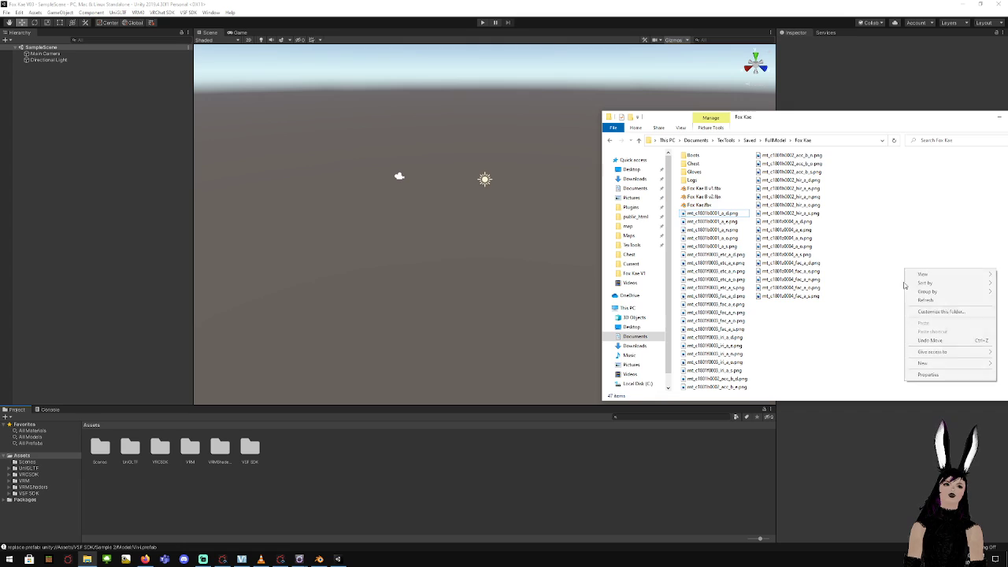
mouse_move(922, 366)
click(883, 367)
text(S)
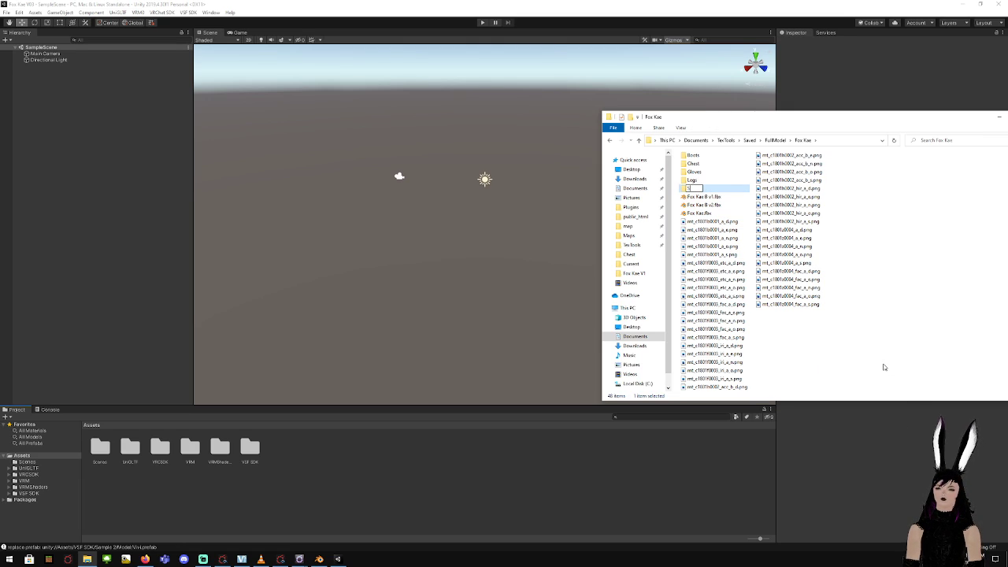
text(kin)
key(Return)
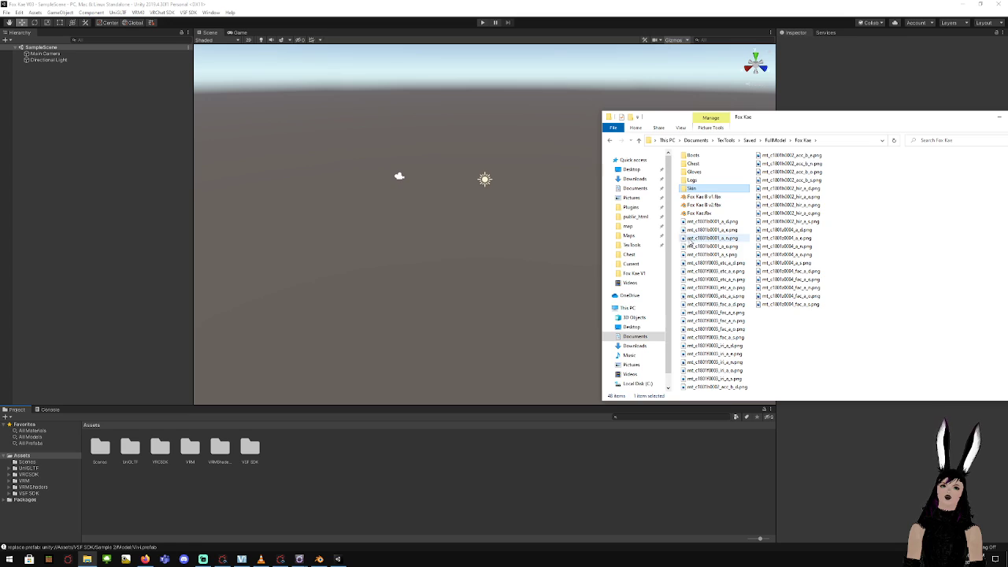
click(709, 255)
shift+click(704, 223)
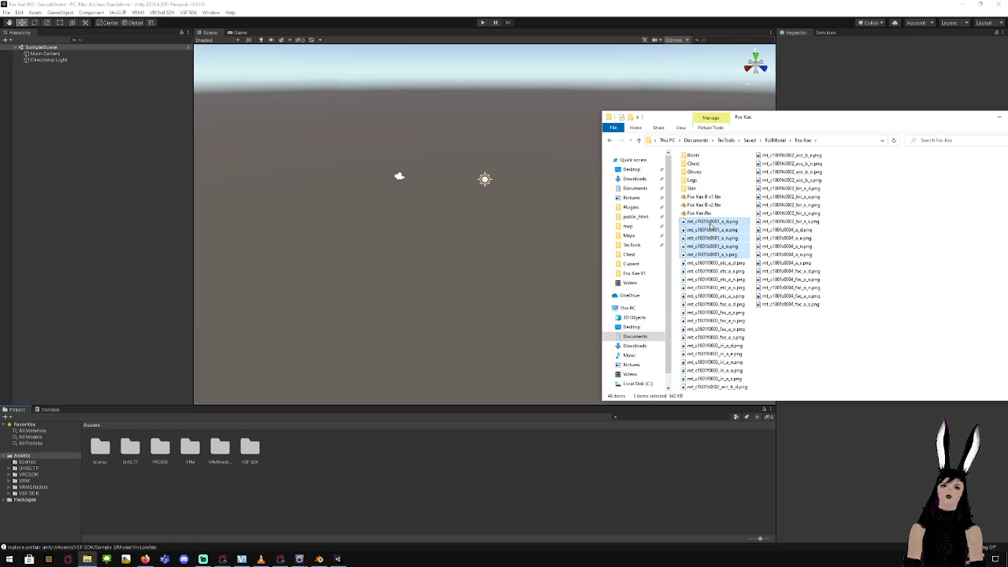
drag(712, 224, 690, 189)
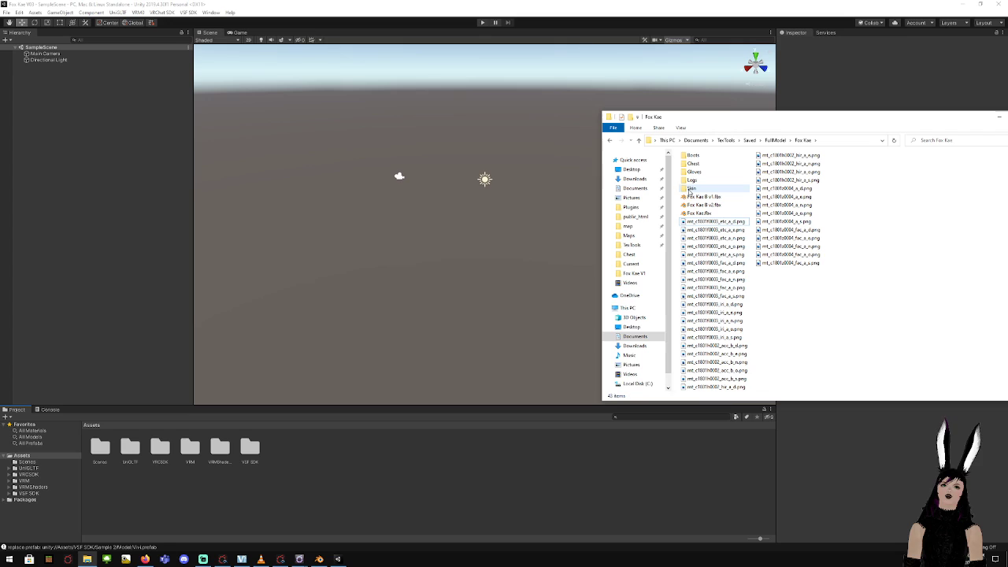
Create a folder named Ears in the Fox Kae folder
right_click(819, 322)
mouse_move(861, 414)
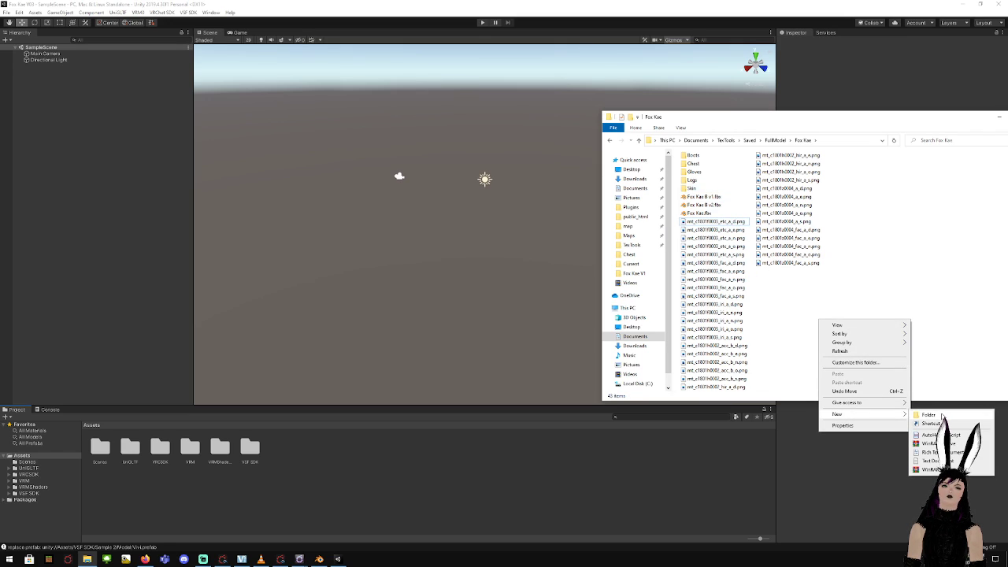
click(942, 415)
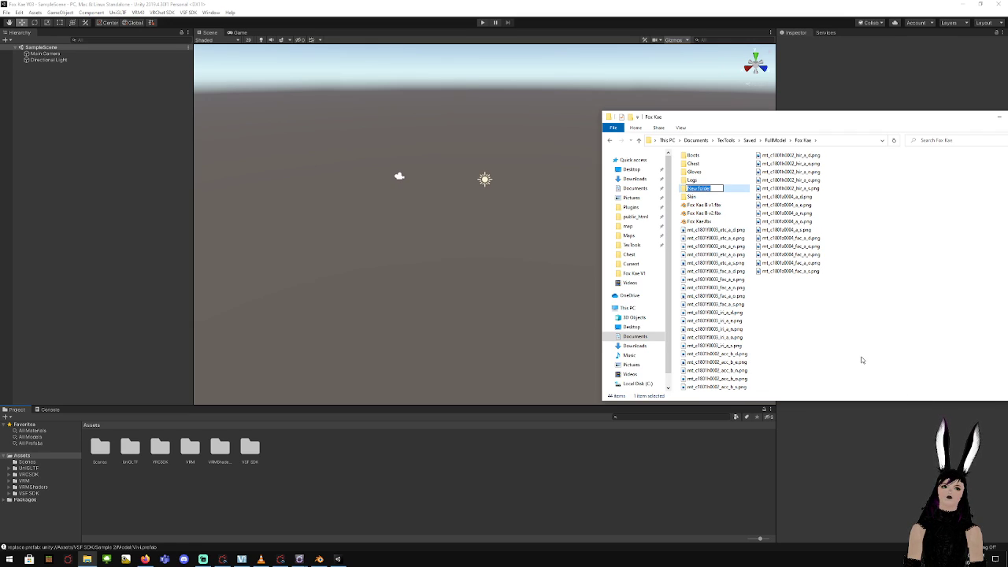
text(I)
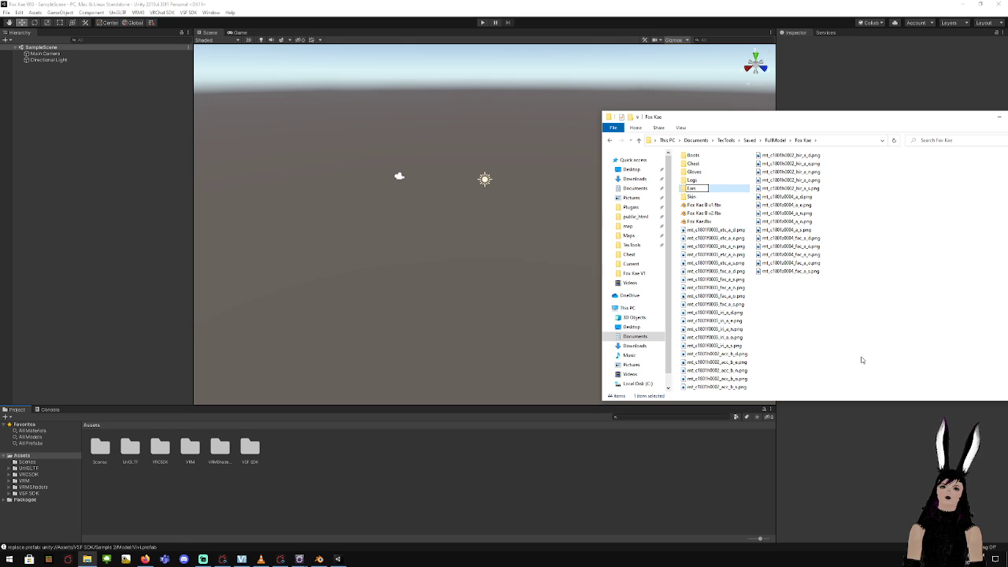
text(ars)
key(Return)
Preview the first etc texture, then create a folder named Eyebrows in the Fox Kae folder and move the five etc texture PNGs into it
double_click(713, 229)
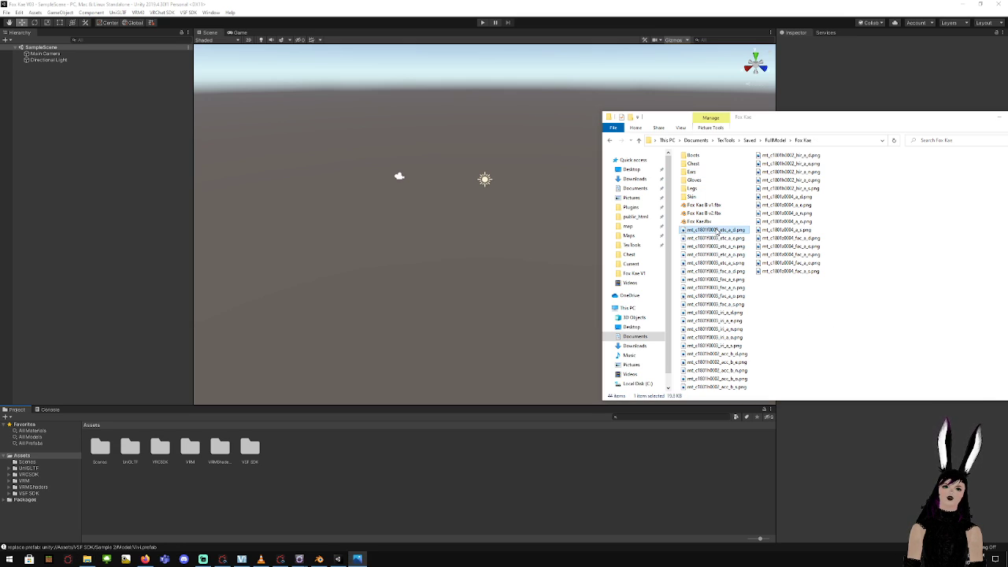
click(998, 6)
right_click(825, 333)
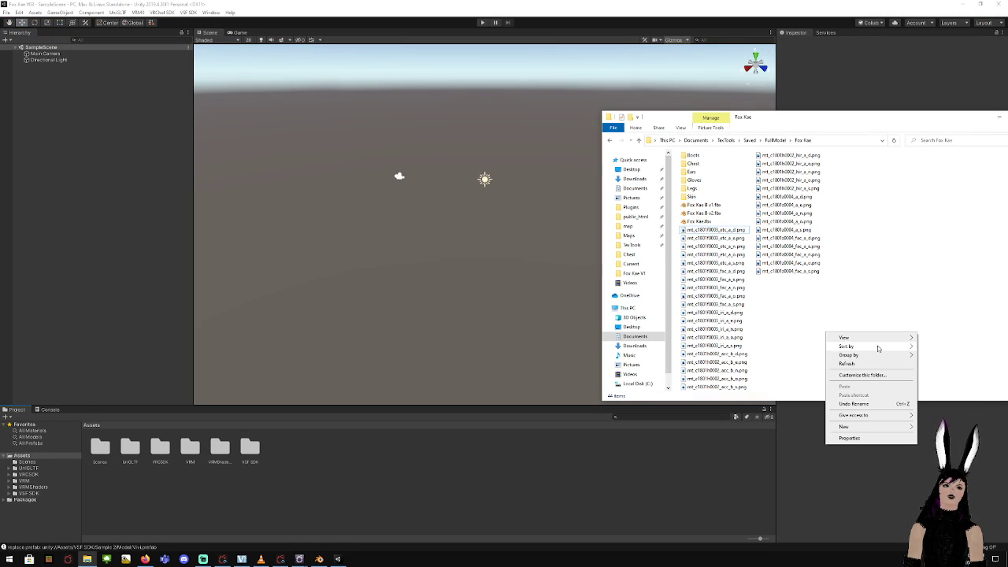
mouse_move(890, 425)
click(933, 426)
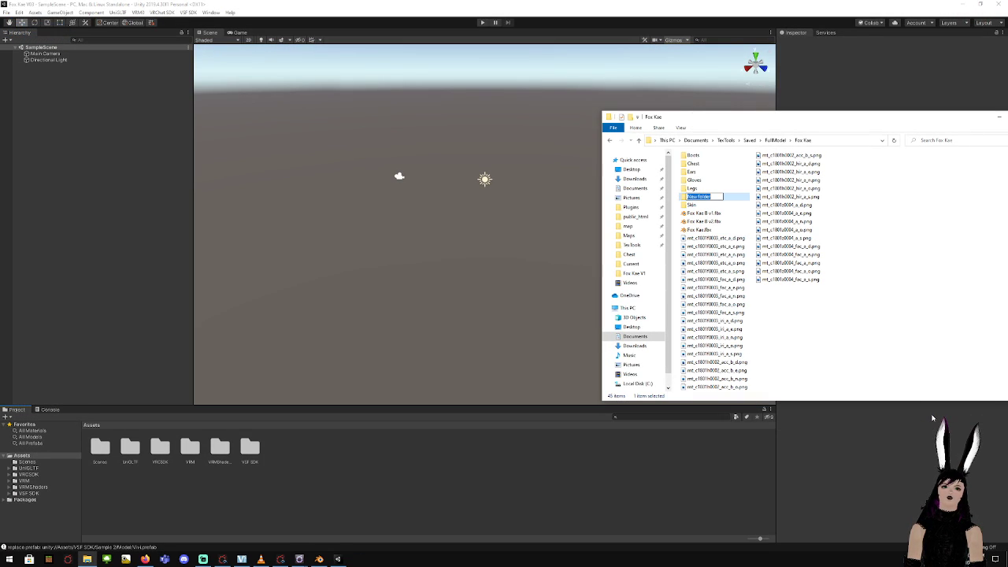
text(H)
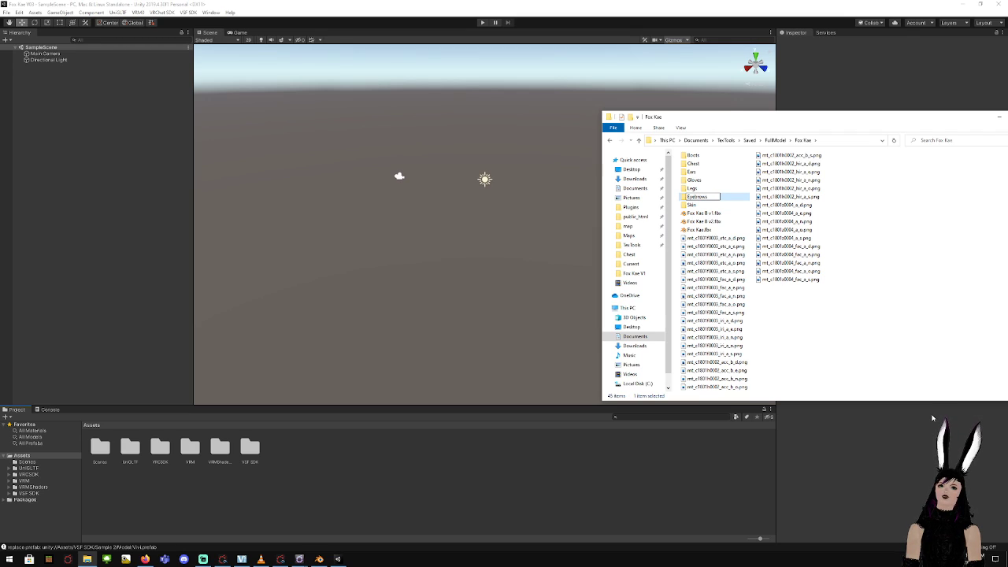
key(Return)
click(733, 271)
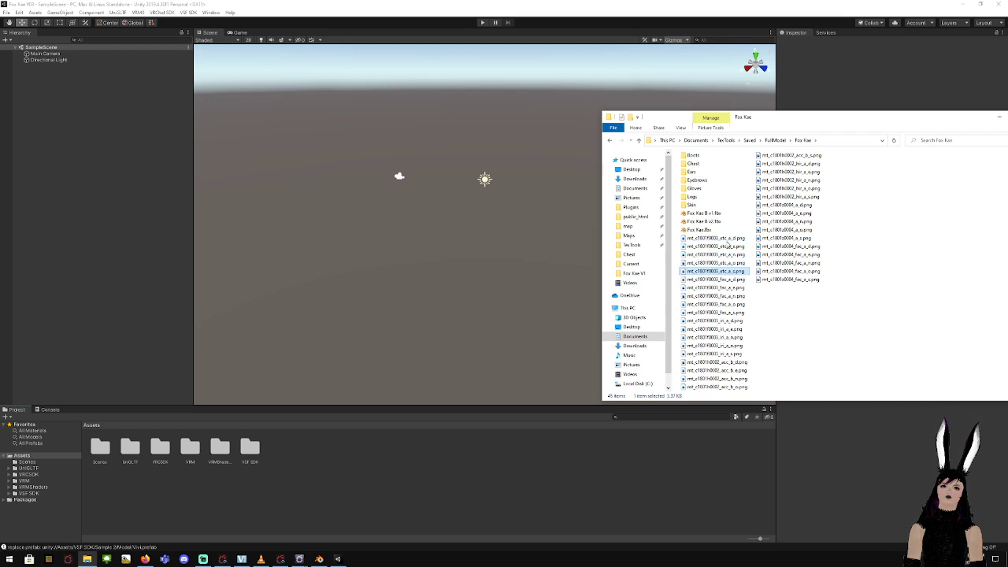
shift+click(714, 238)
drag(713, 244, 704, 182)
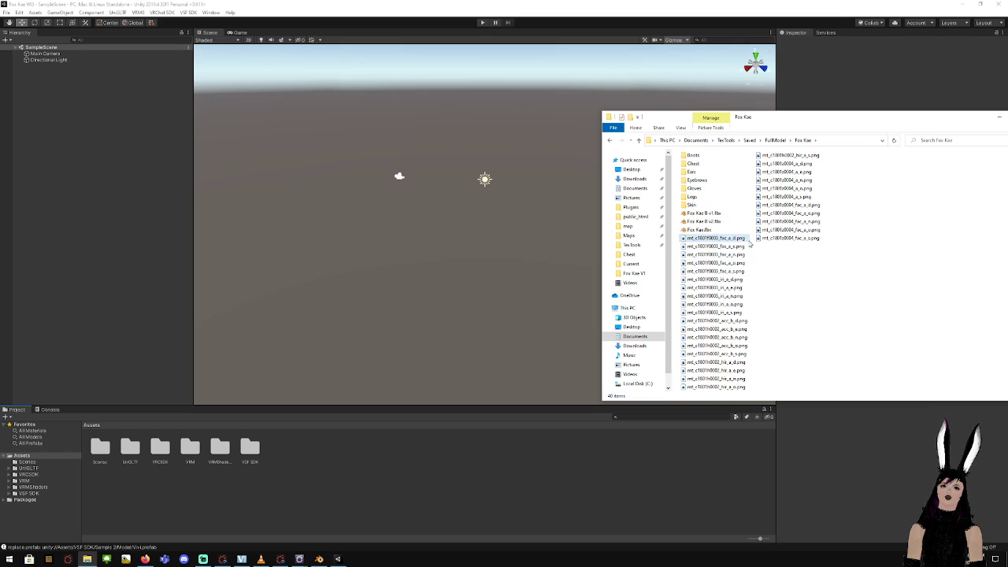
Create a folder named Face in the Fox Kae folder and move the five f0003 fac texture PNGs into it
right_click(829, 298)
mouse_move(875, 391)
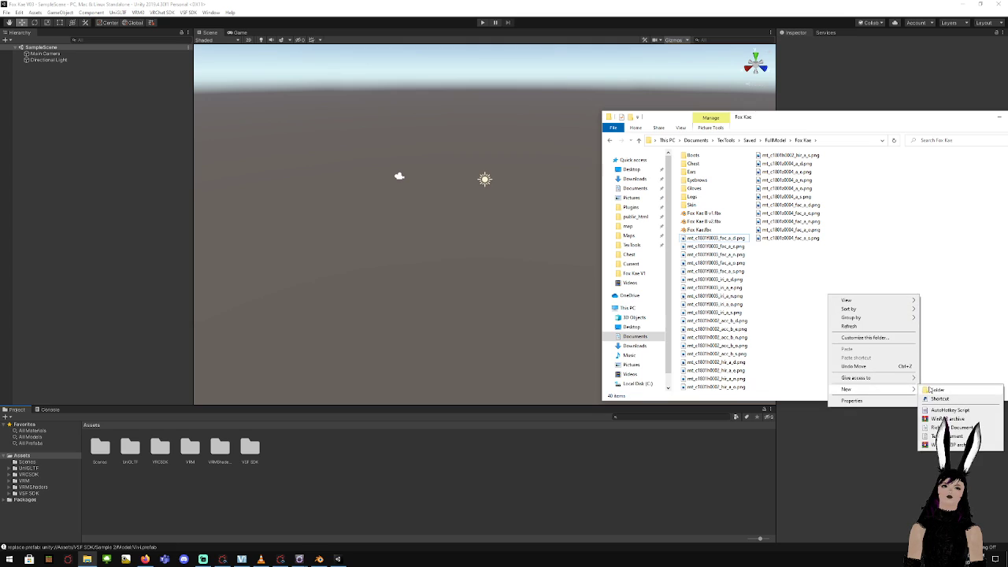
click(931, 388)
text(F)
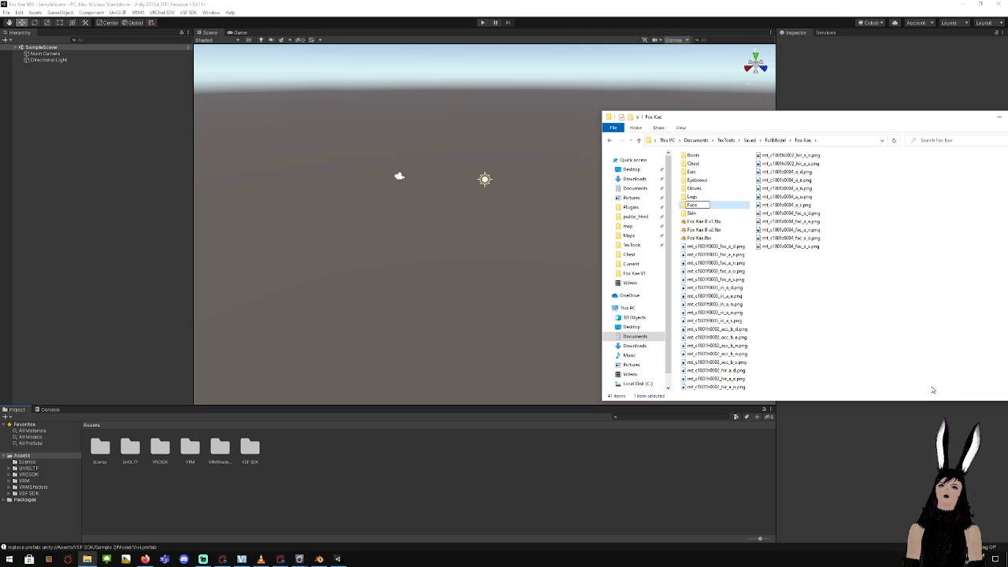
text(ace)
key(Return)
click(732, 280)
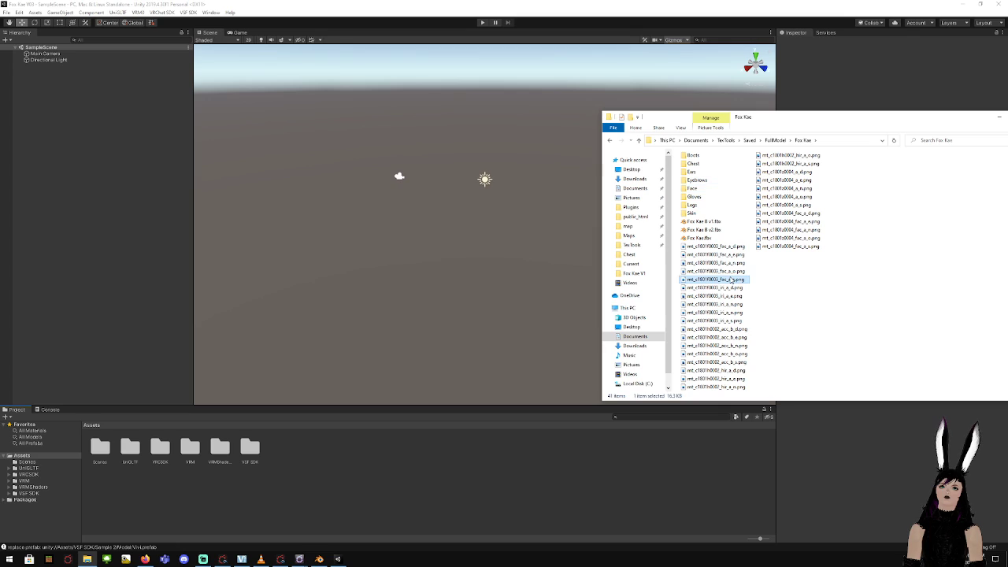
shift+click(718, 247)
drag(720, 249, 699, 189)
Create a folder named Iris in the Fox Kae folder and move the five iri texture PNGs into it
right_click(829, 288)
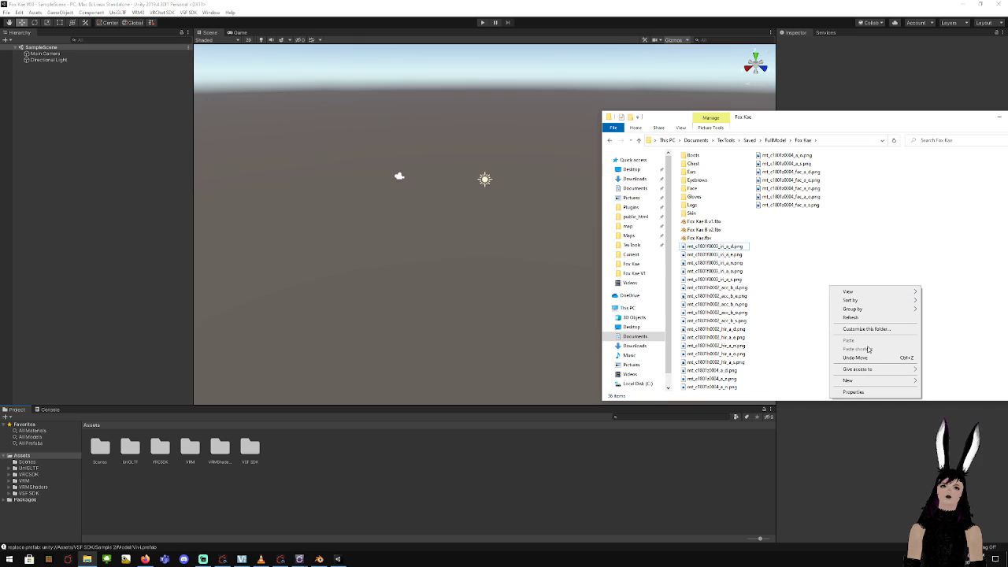
mouse_move(873, 381)
click(934, 381)
text(H)
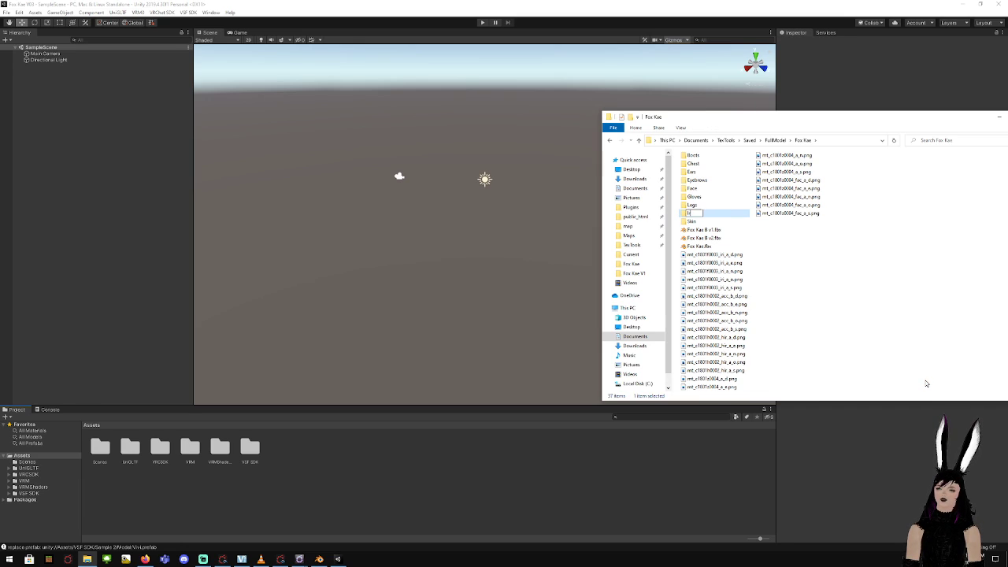
text(is)
key(Return)
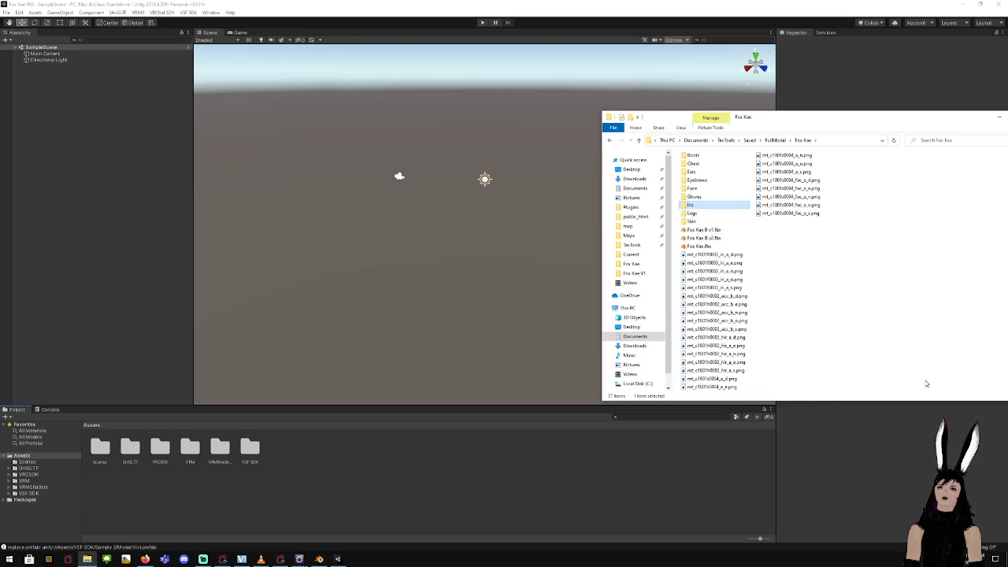
click(735, 288)
shift+click(732, 256)
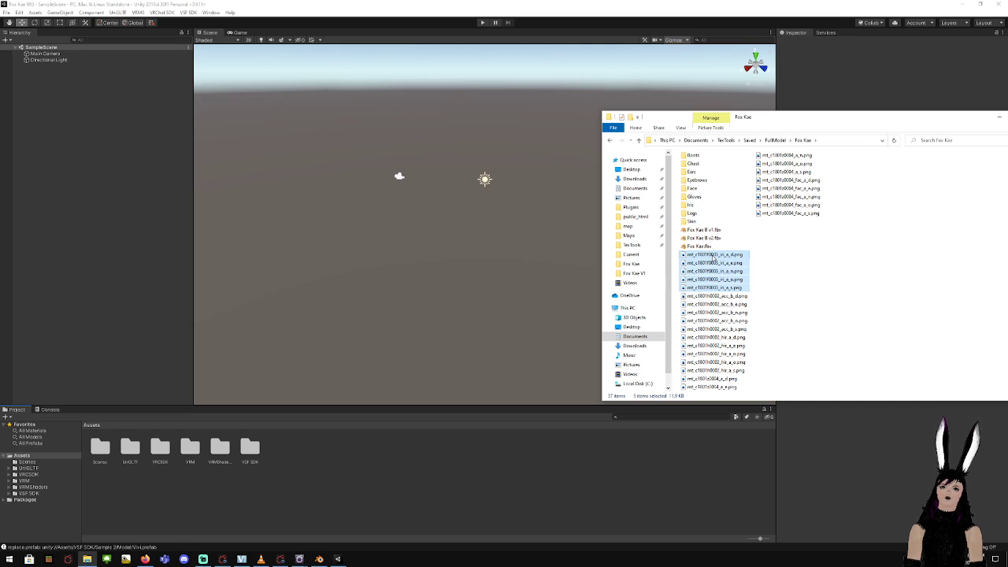
drag(713, 258, 691, 205)
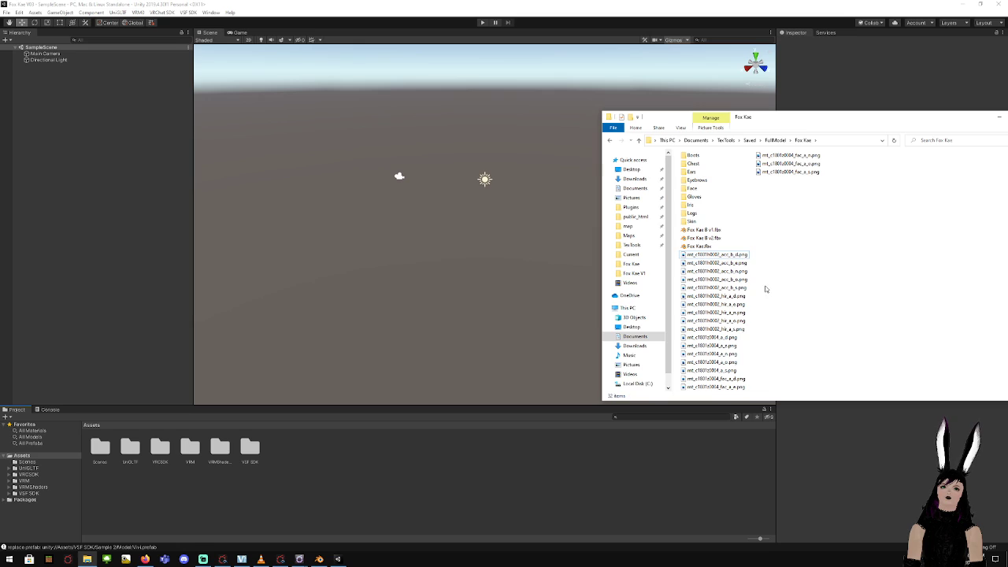
Create a folder named HairAcc in the Fox Kae folder and move the five acc texture PNGs into it
right_click(812, 292)
mouse_move(852, 382)
click(916, 378)
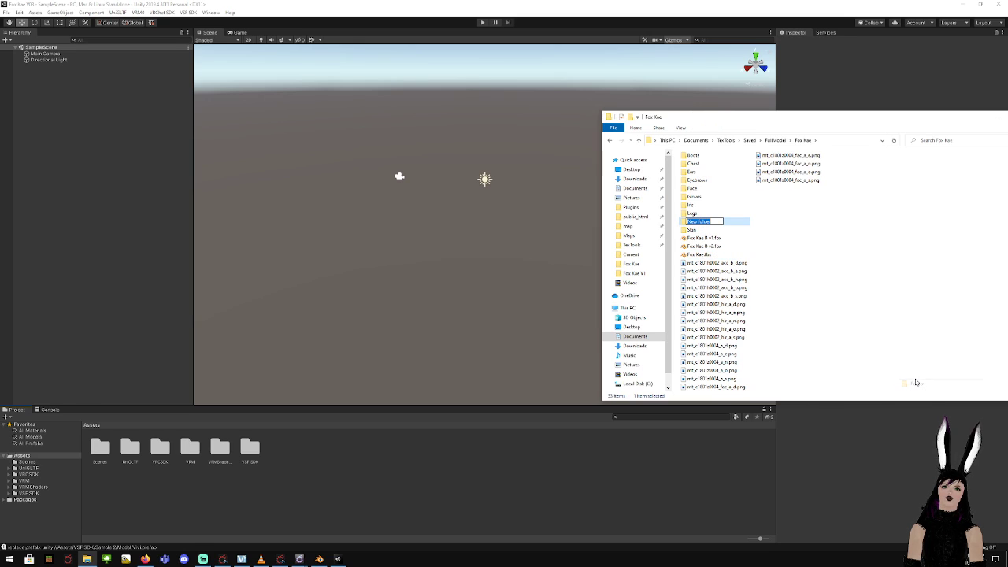
text(HairAcc)
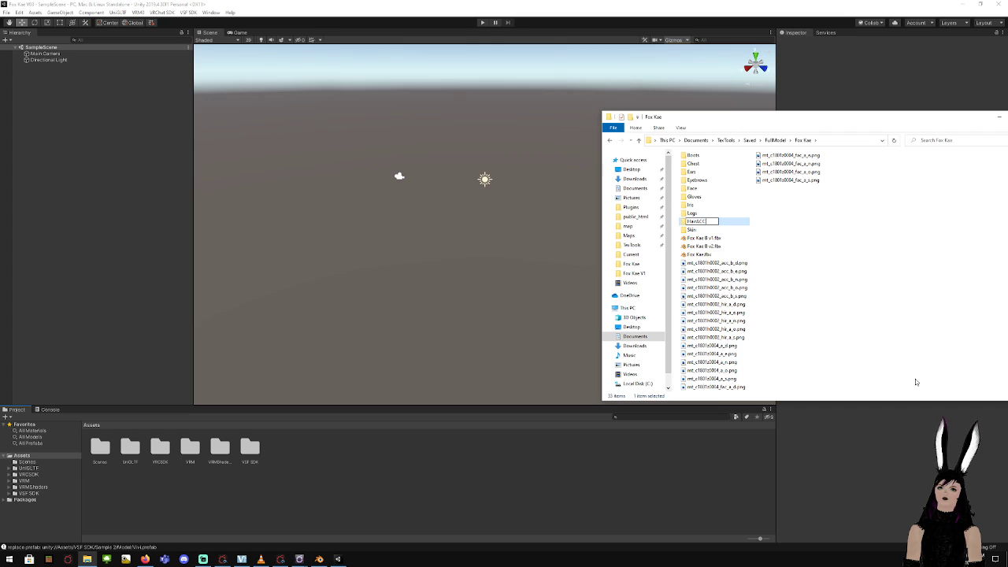
key(Return)
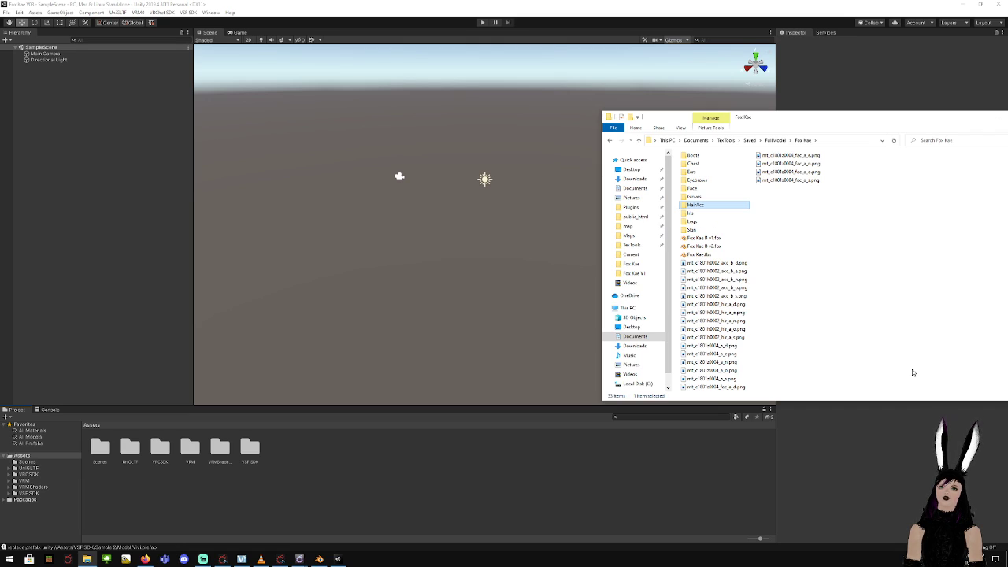
click(715, 297)
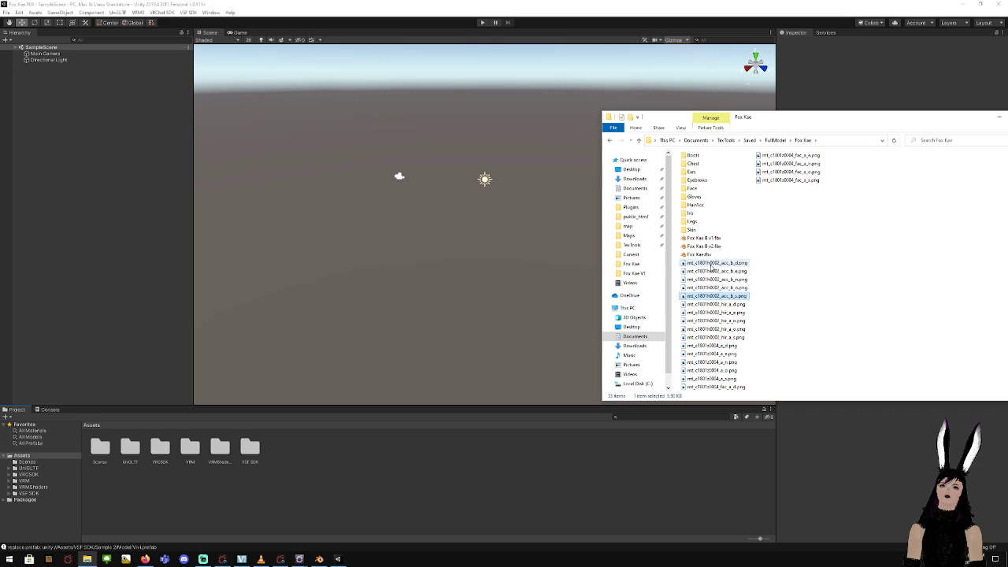
shift+click(712, 264)
drag(713, 264, 696, 205)
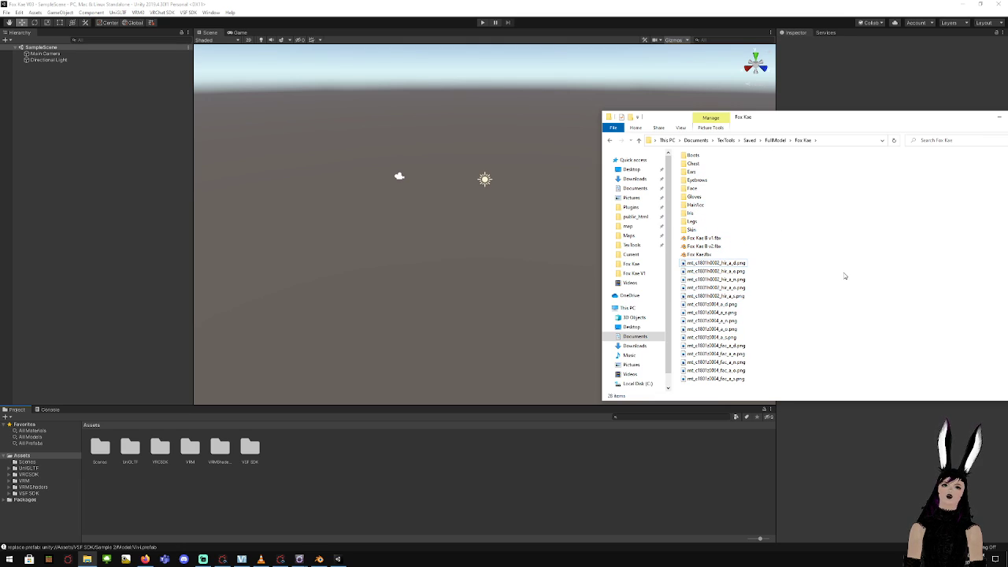
Create a folder named Hair in the Fox Kae folder and move the five hir texture PNGs into it
right_click(838, 293)
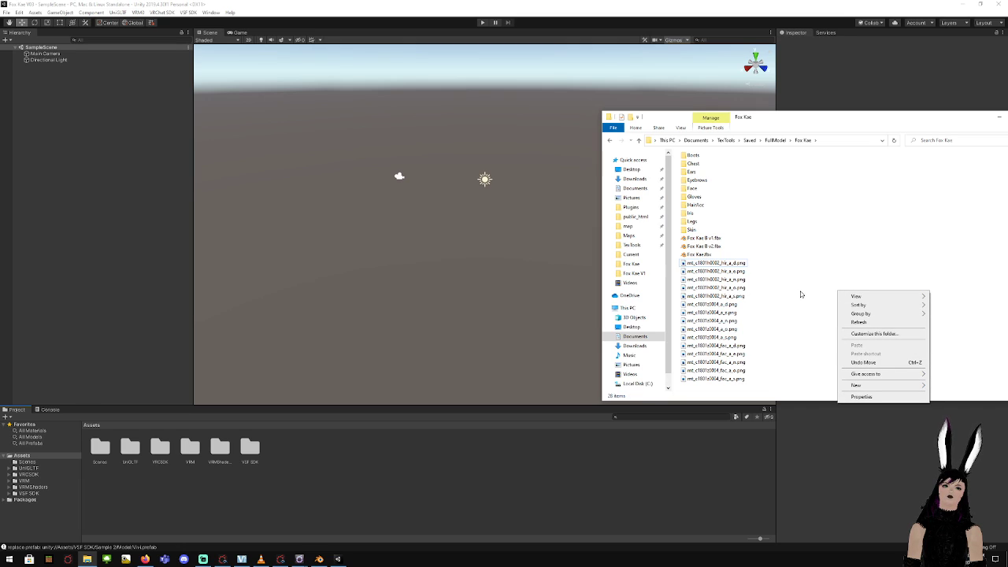
mouse_move(891, 388)
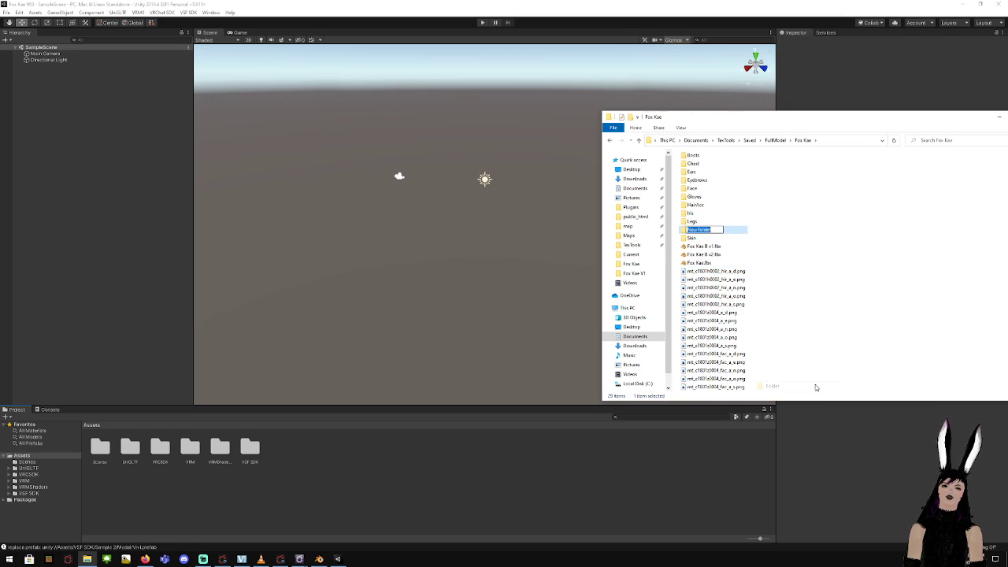
click(808, 387)
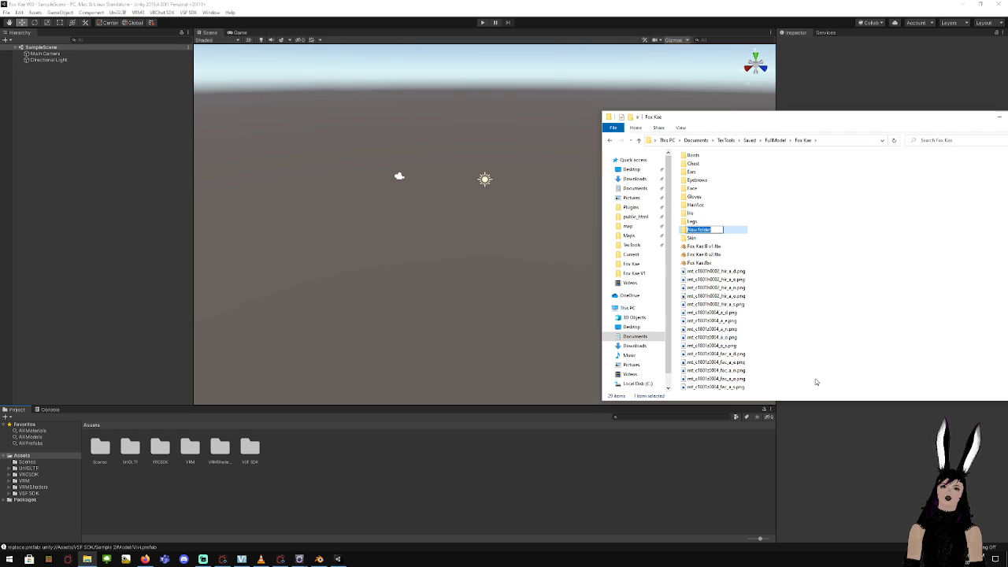
text(Hair)
key(Return)
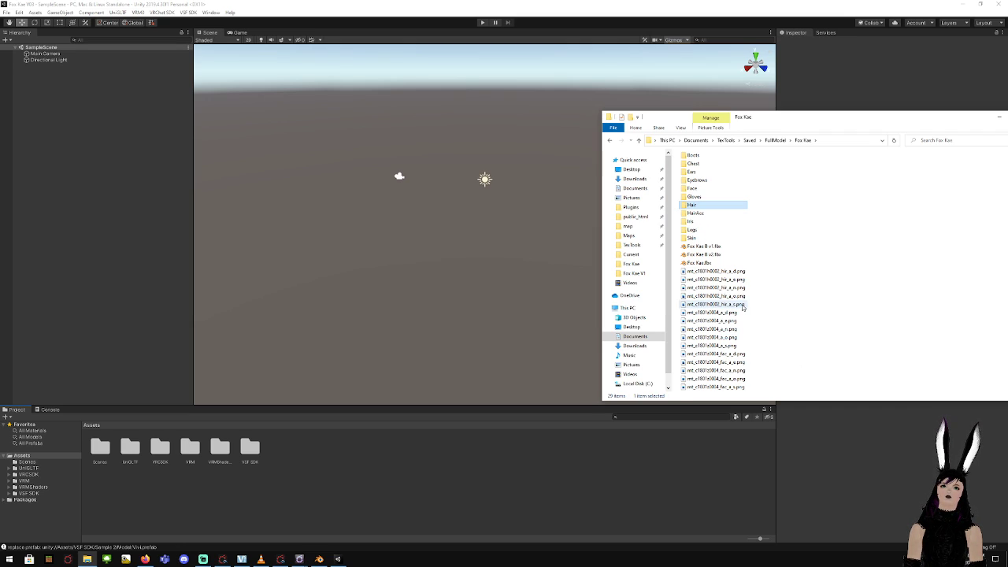
click(742, 304)
shift+click(715, 271)
drag(715, 271, 696, 208)
Preview the first z0004_a texture and move the five z0004_a texture PNGs into the Ears folder
double_click(713, 272)
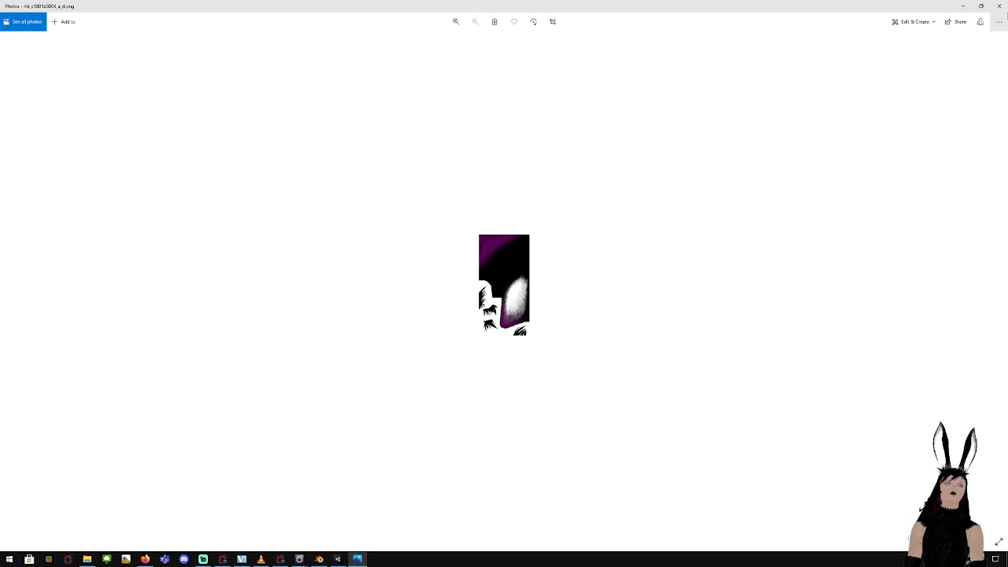
click(999, 6)
shift+click(741, 304)
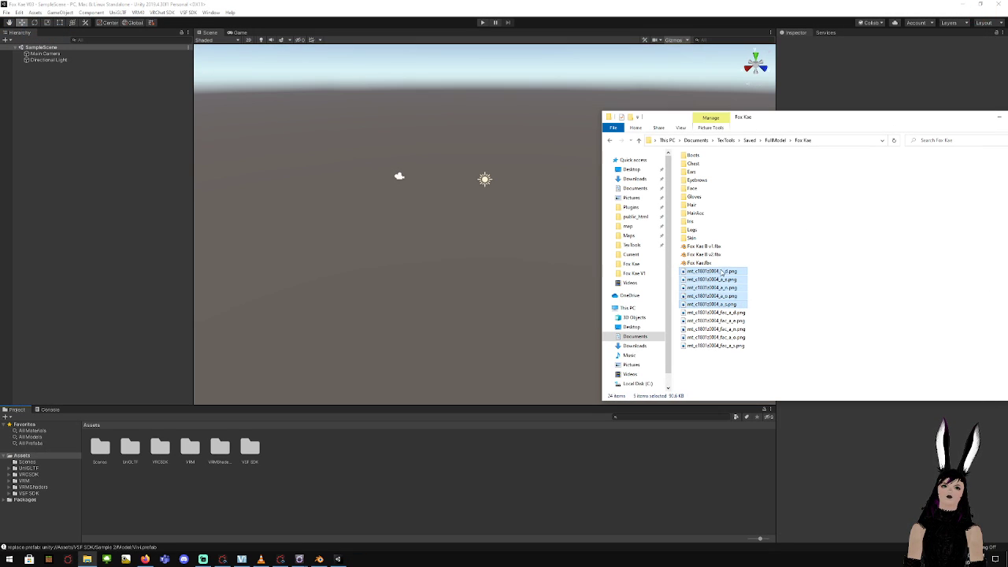
drag(723, 275, 693, 171)
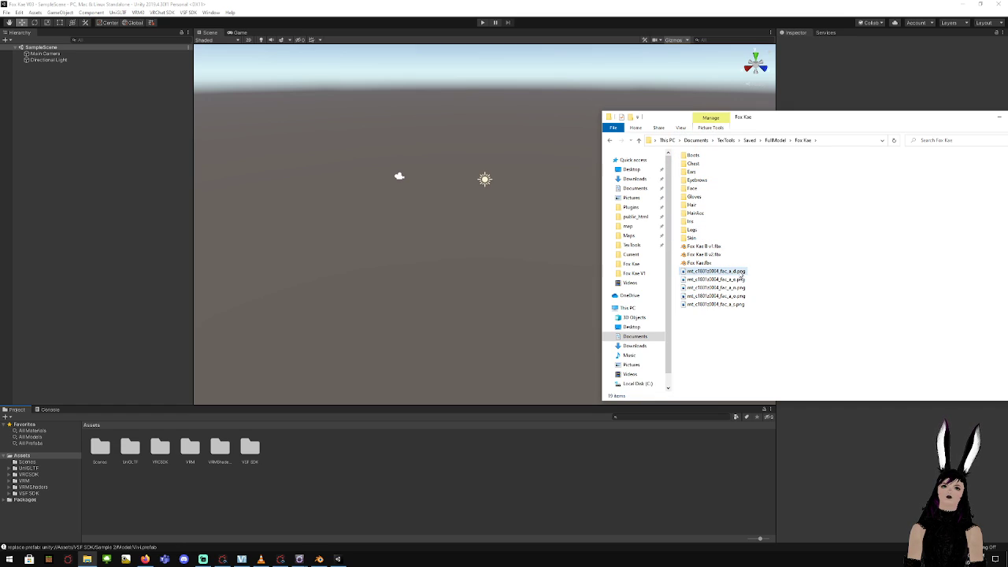
Preview the first leftover fac_a texture and delete the five leftover fac_a texture PNGs from the Fox Kae folder
double_click(724, 272)
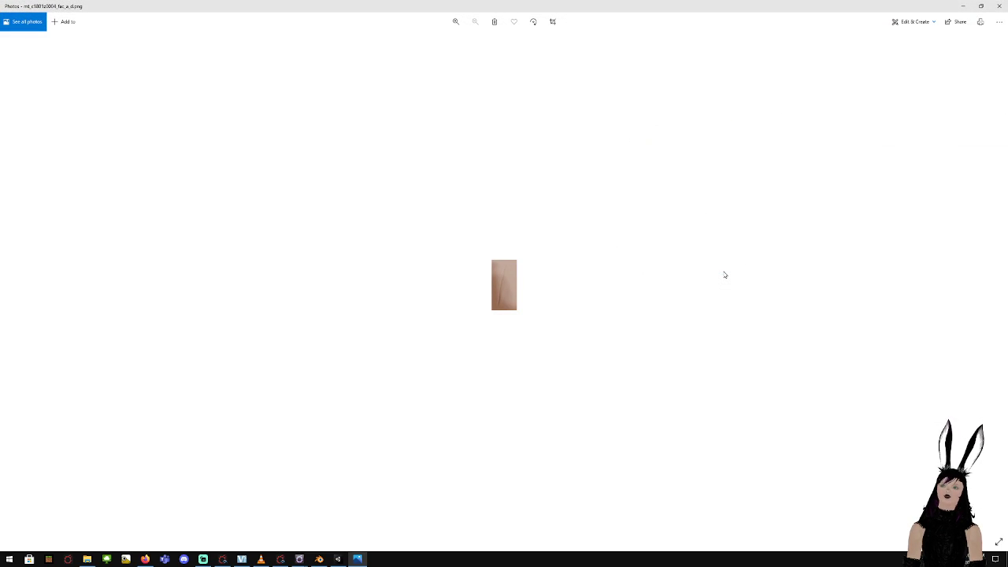
scroll(452, 284, up, 5)
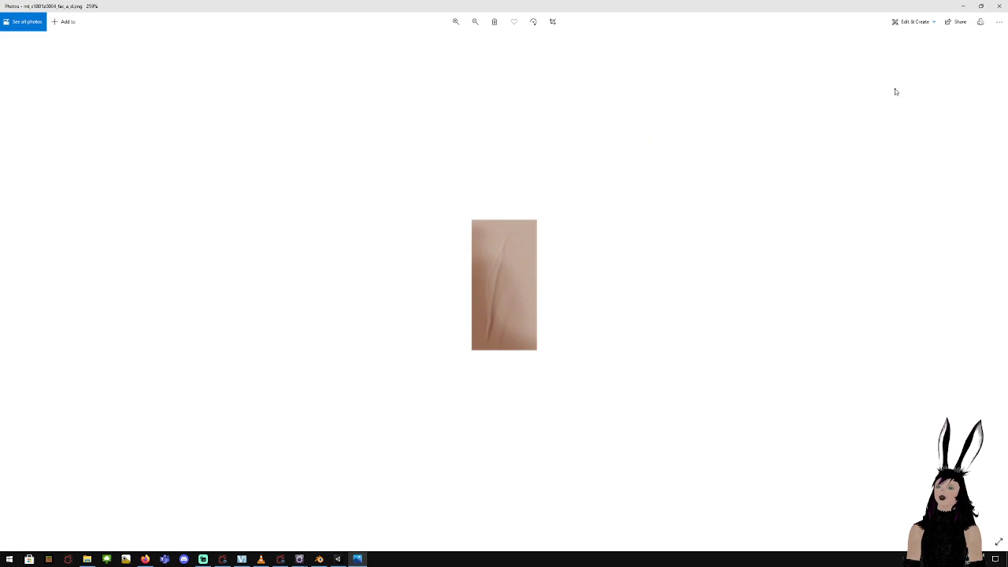
click(1000, 8)
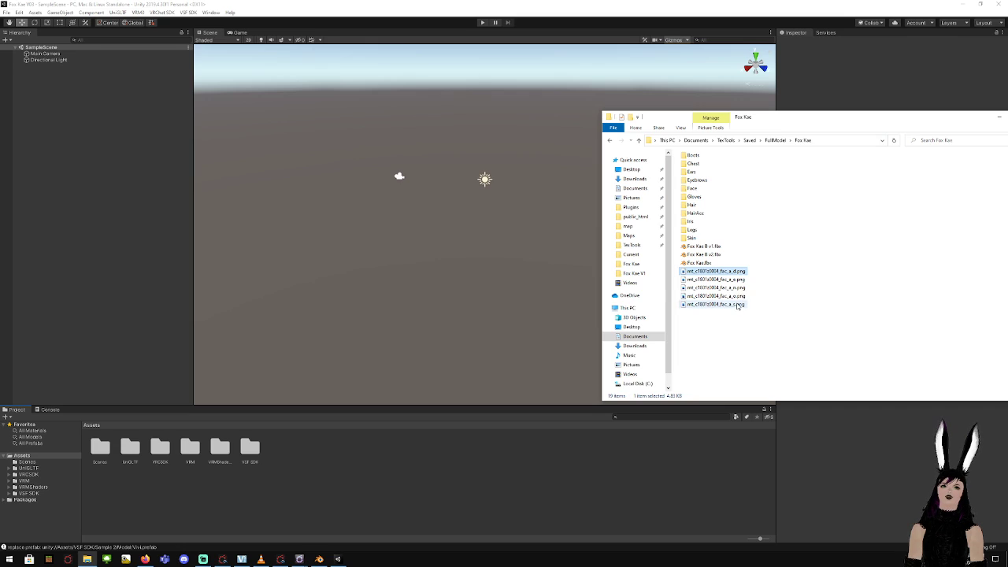
shift+click(737, 305)
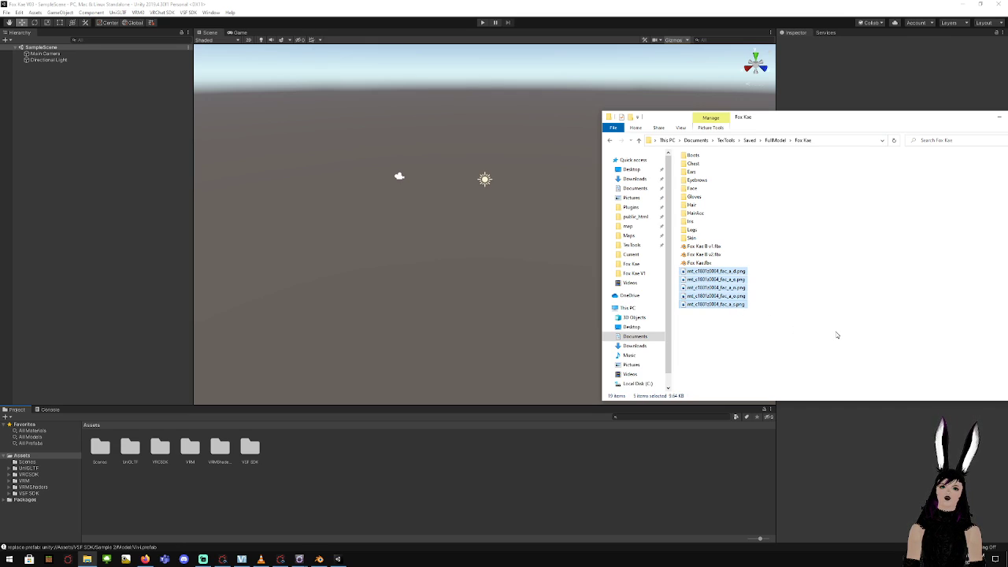
key(Delete)
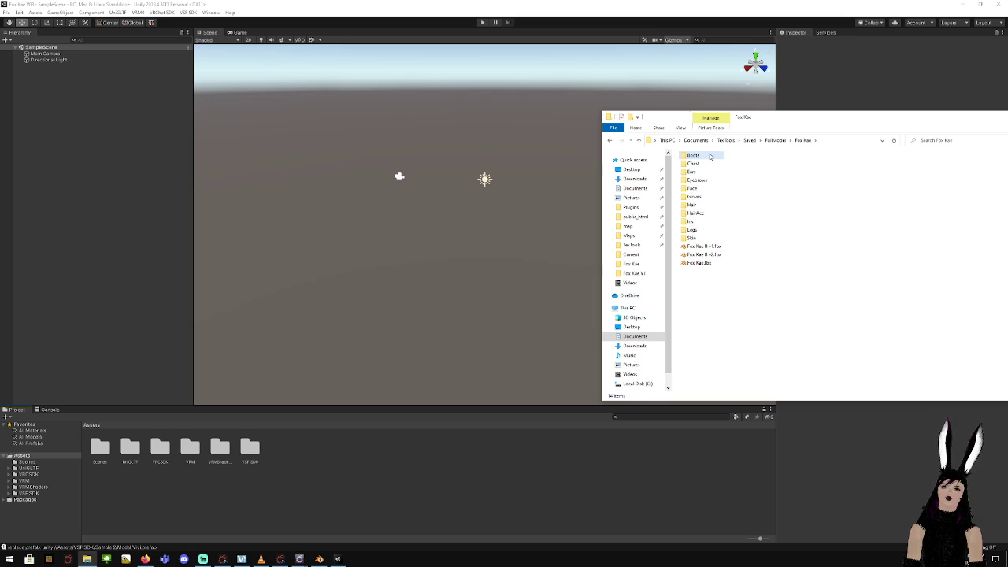
Look through the body-part folders in Fox Kae, from Boots to Skin, to check the texture files they contain
double_click(710, 157)
key(alt+Left)
double_click(695, 165)
key(alt+Left)
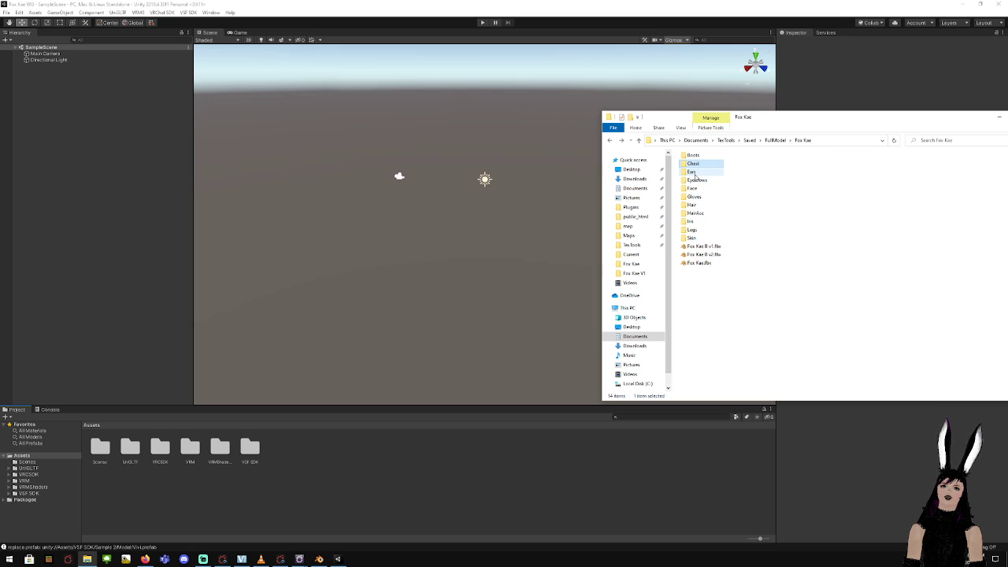
double_click(694, 173)
key(alt+Left)
double_click(696, 181)
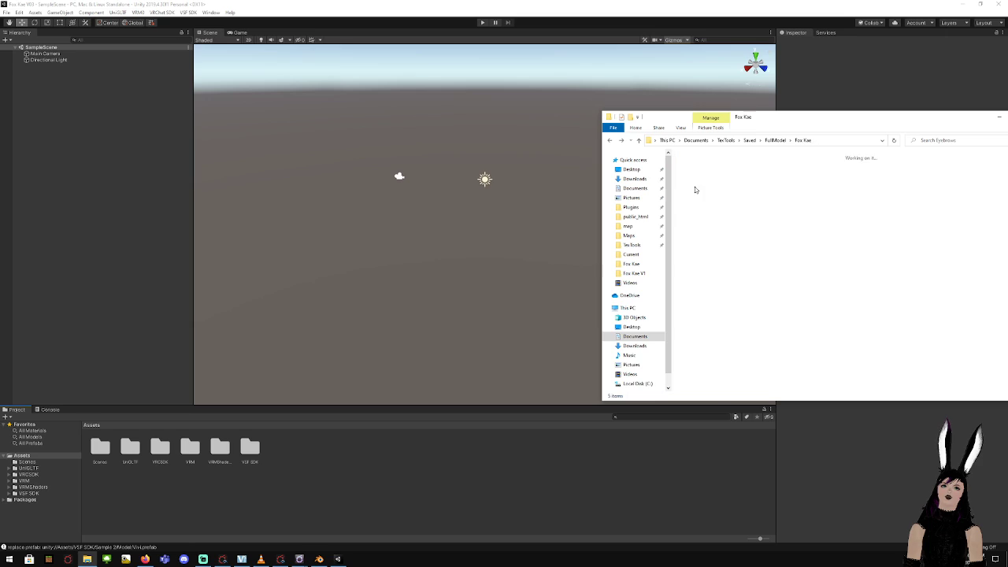
key(alt+Left)
double_click(693, 197)
key(alt+Left)
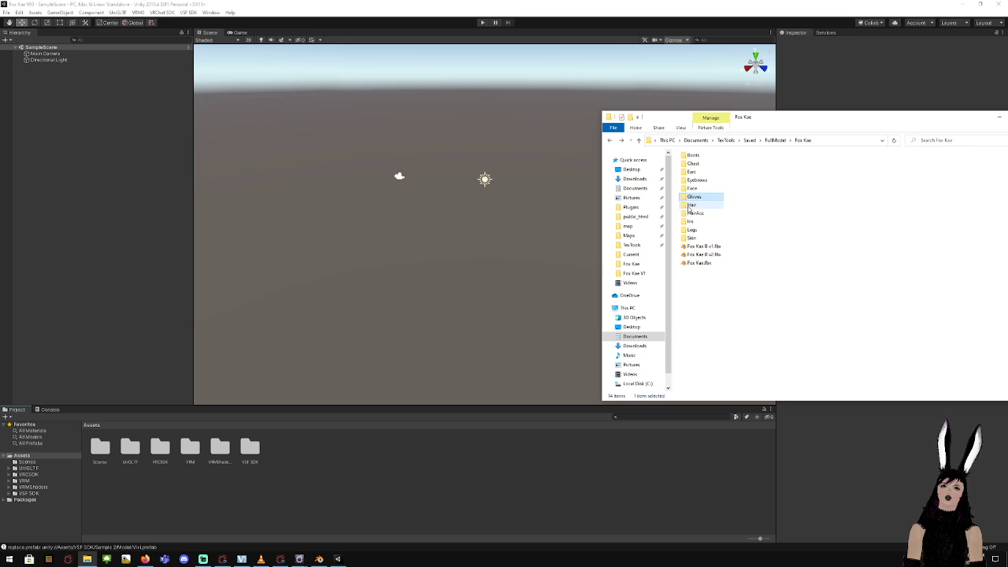
double_click(691, 205)
key(alt+Left)
double_click(695, 213)
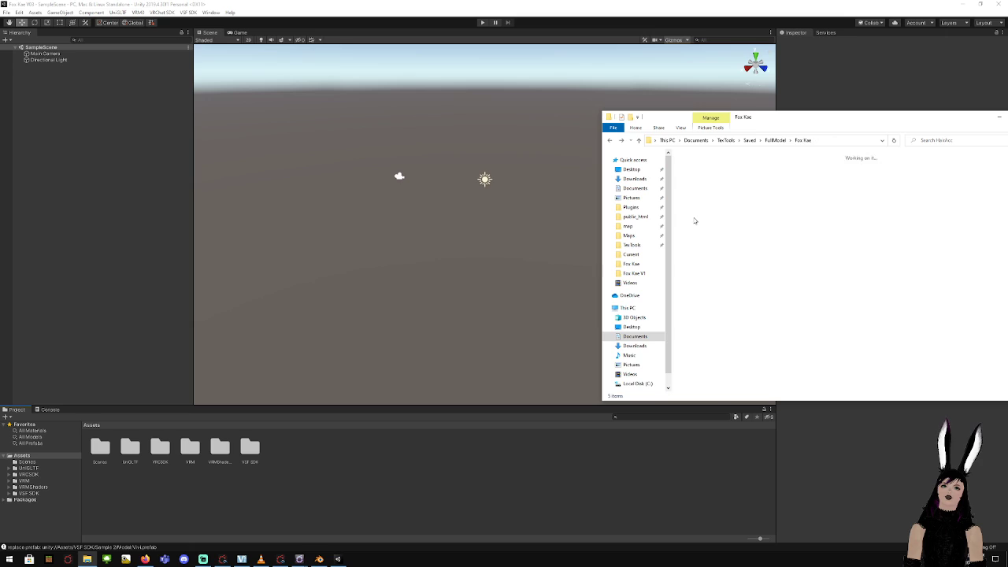
key(alt+Left)
double_click(695, 226)
key(alt+Left)
double_click(695, 236)
key(alt+Left)
double_click(696, 238)
key(alt+Left)
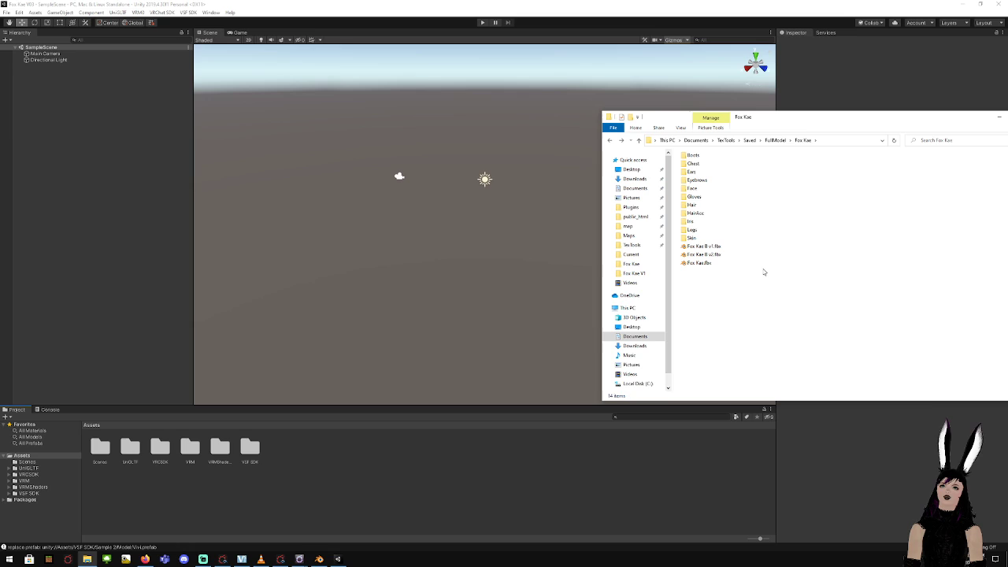
Import the Boots, Chest, Ears, Eyebrows, Face and Gloves texture folders from Fox Kae into the Unity project's Assets
drag(699, 156, 313, 473)
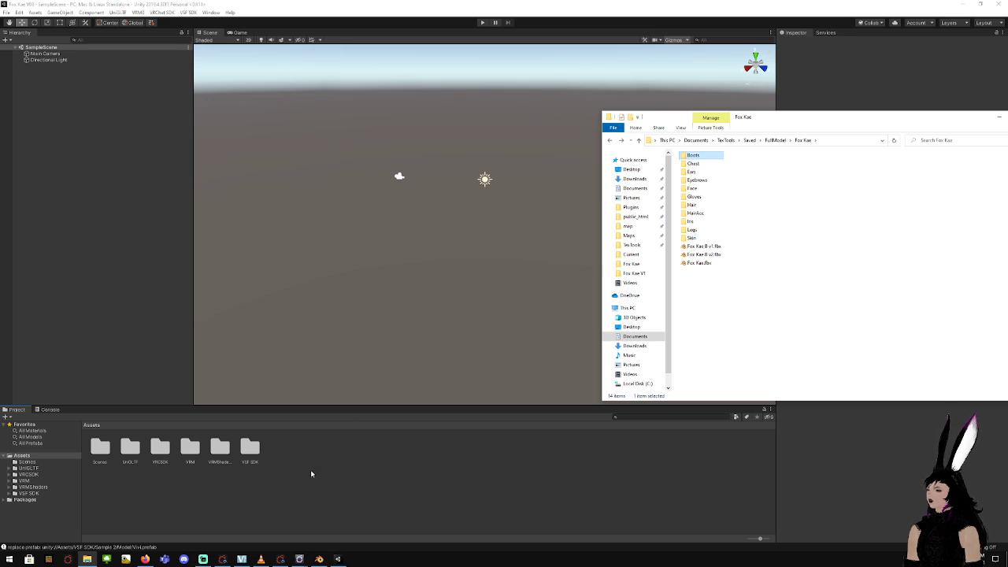
click(693, 164)
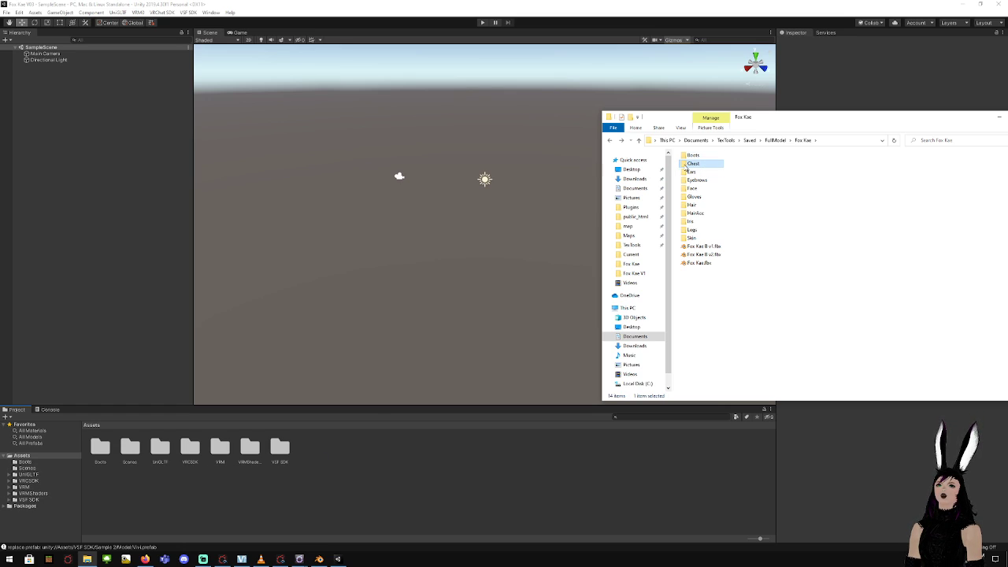
mouse_move(685, 165)
mouse_down()
mouse_move(482, 388)
mouse_move(695, 203)
mouse_move(690, 159)
mouse_up()
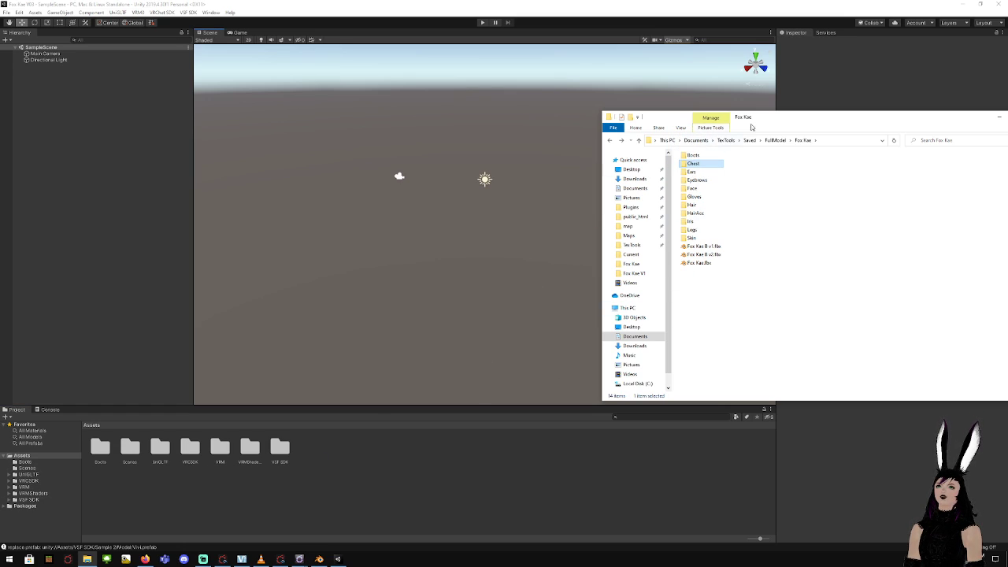
mouse_move(752, 127)
mouse_down()
mouse_move(787, 135)
mouse_move(741, 140)
mouse_up()
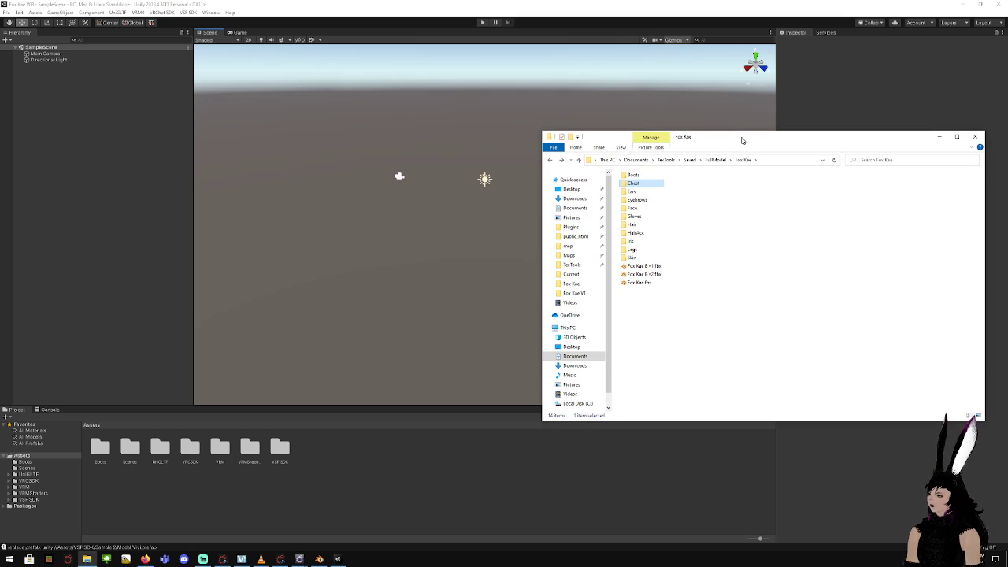
drag(626, 184, 407, 458)
drag(627, 193, 427, 455)
drag(636, 200, 449, 461)
drag(634, 215, 478, 453)
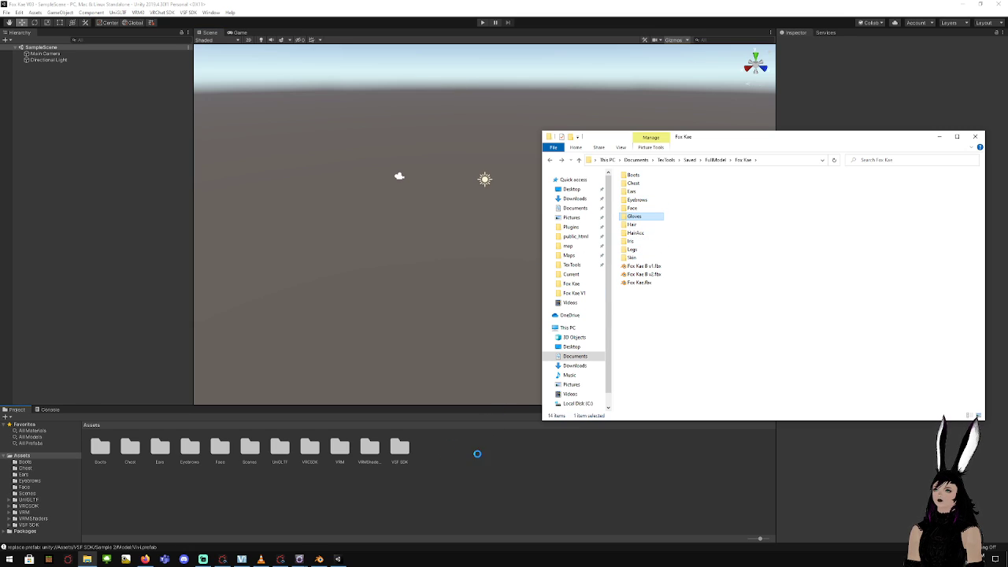
Import the Hair, HairAcc, Iris, Legs and Skin texture folders from Fox Kae into the Unity project's Assets
drag(631, 225, 499, 457)
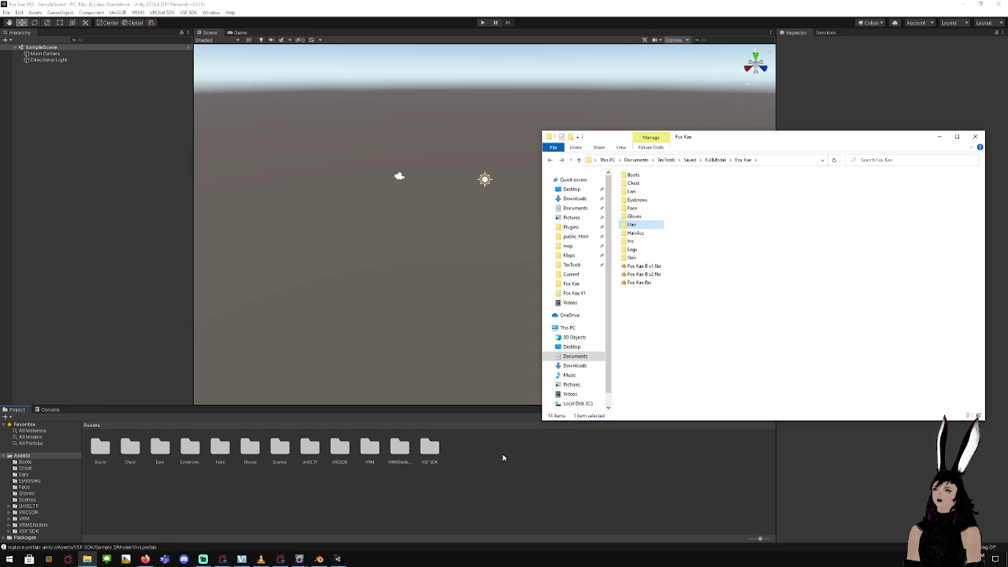
drag(635, 233, 533, 458)
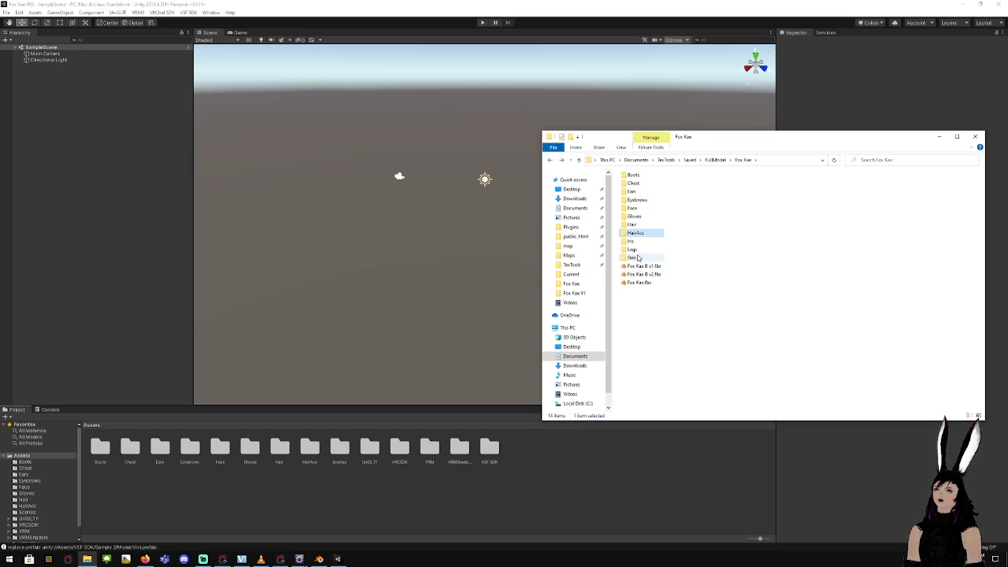
drag(629, 241, 546, 462)
drag(631, 250, 595, 460)
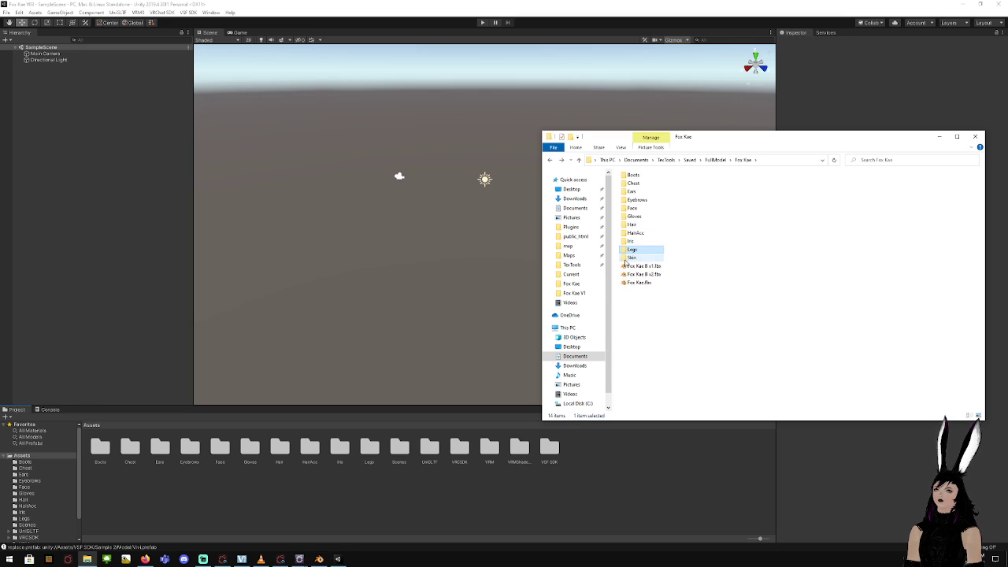
drag(631, 257, 595, 457)
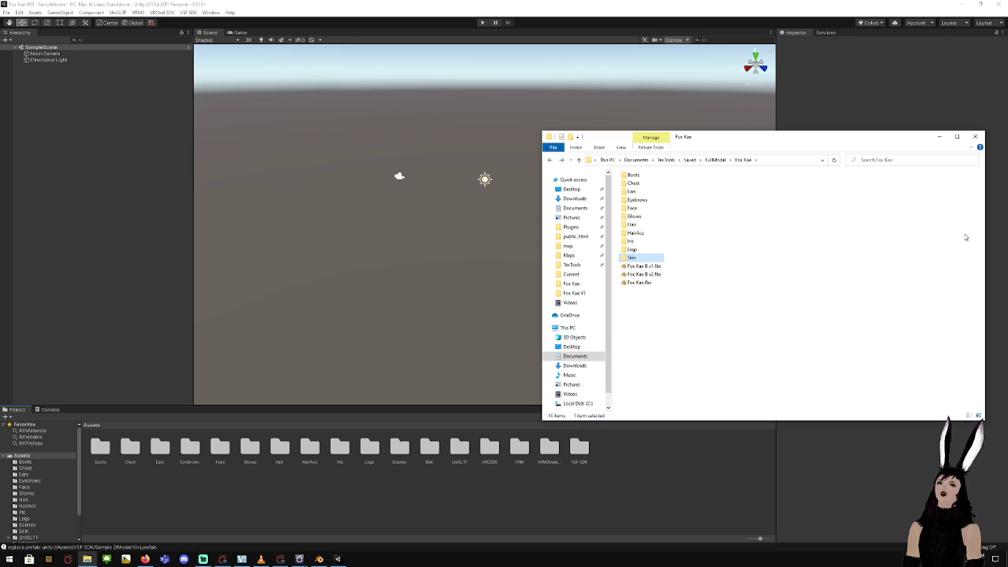
Import Fox Kae B v2.fbx into the project's Assets and let Unity fix the normal map settings of the listed textures
click(642, 274)
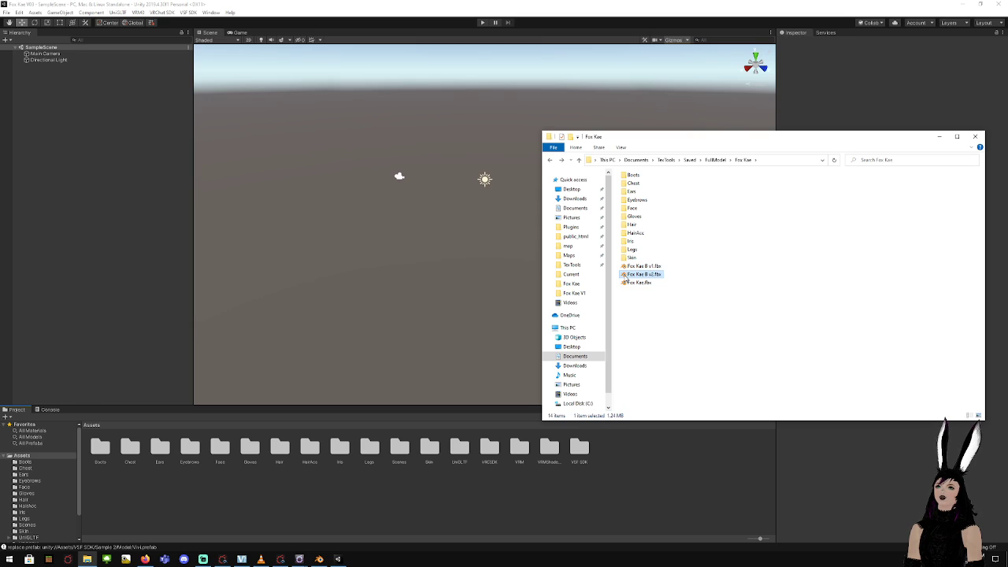
drag(624, 276, 649, 471)
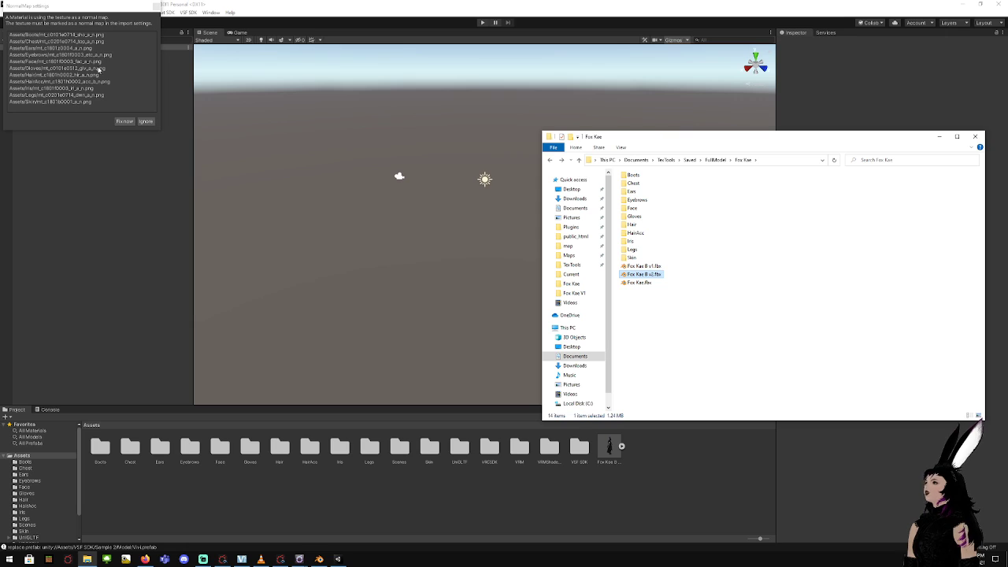
click(120, 124)
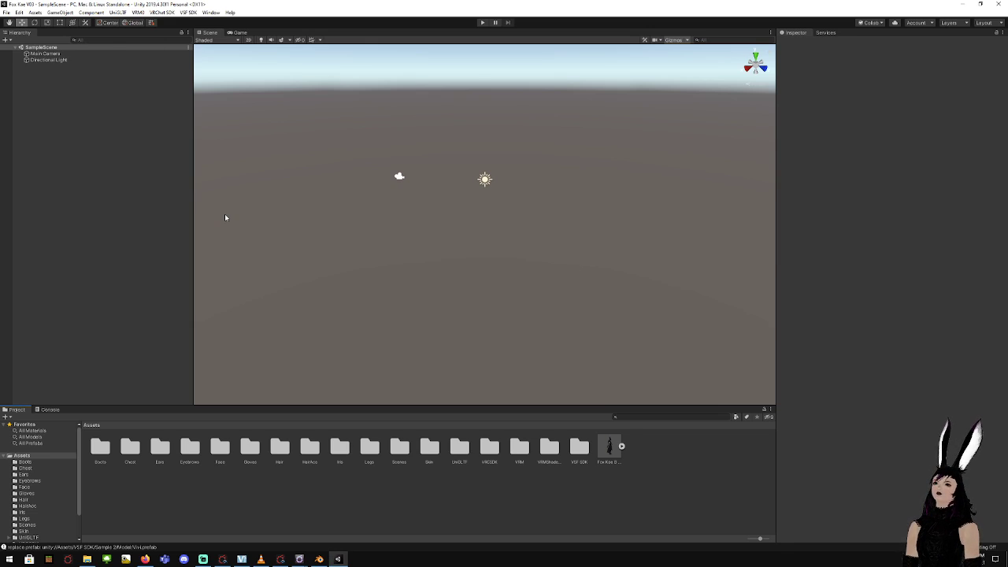
Add the Fox Kae B v2 model to SampleScene and show it from the front in the Scene view
click(609, 449)
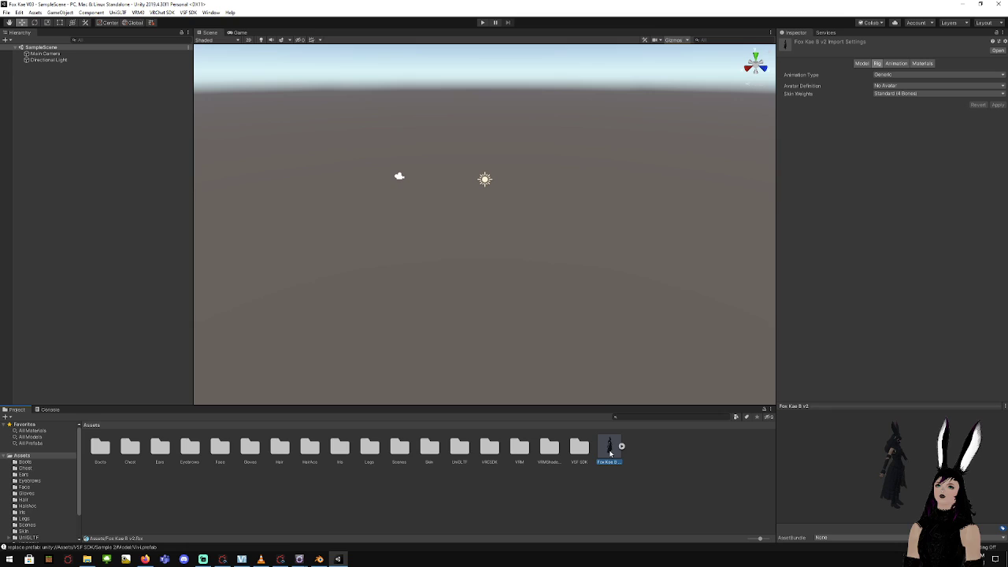
drag(612, 451, 88, 194)
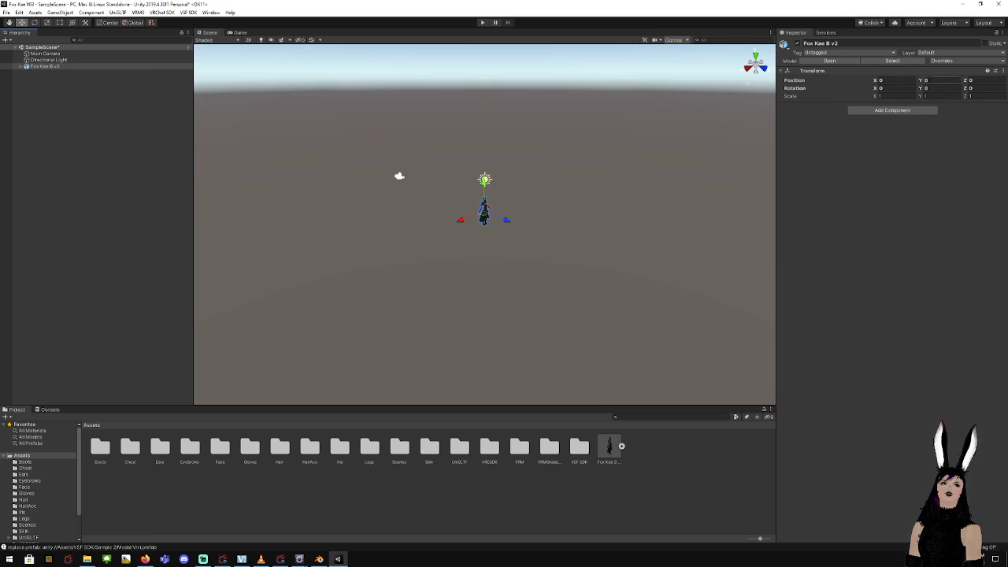
scroll(665, 152, up, 5)
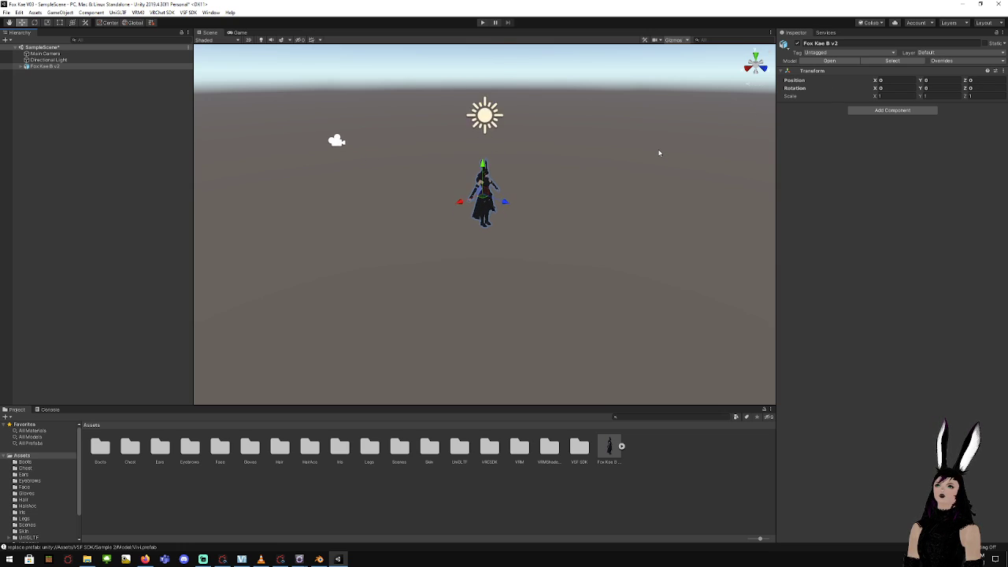
click(759, 69)
middle_drag(605, 122, 607, 190)
scroll(607, 187, up, 4)
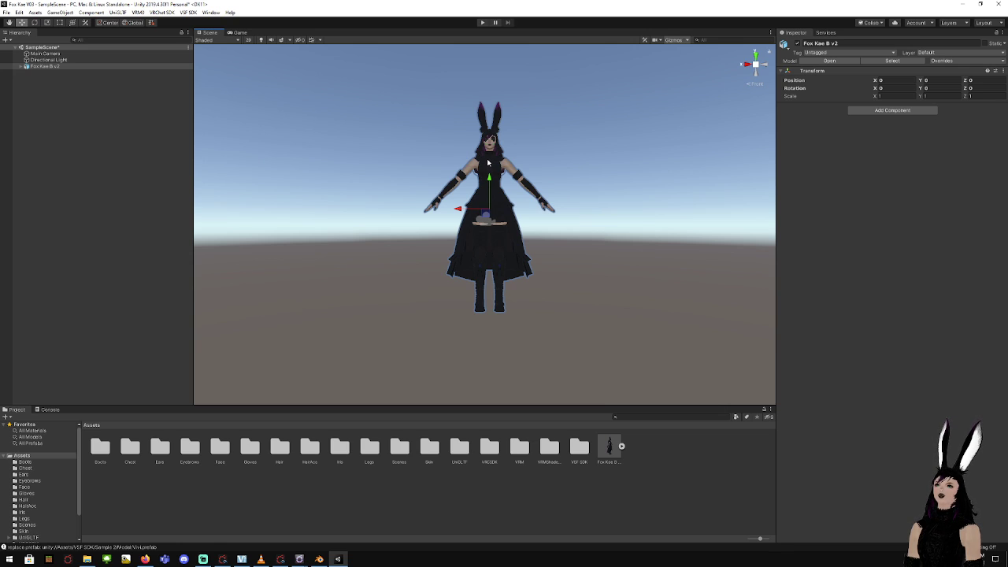
Examine the textured Fox Kae B v2 model from the front, including its face and Body mesh
scroll(490, 161, up, 4)
scroll(501, 152, down, 3)
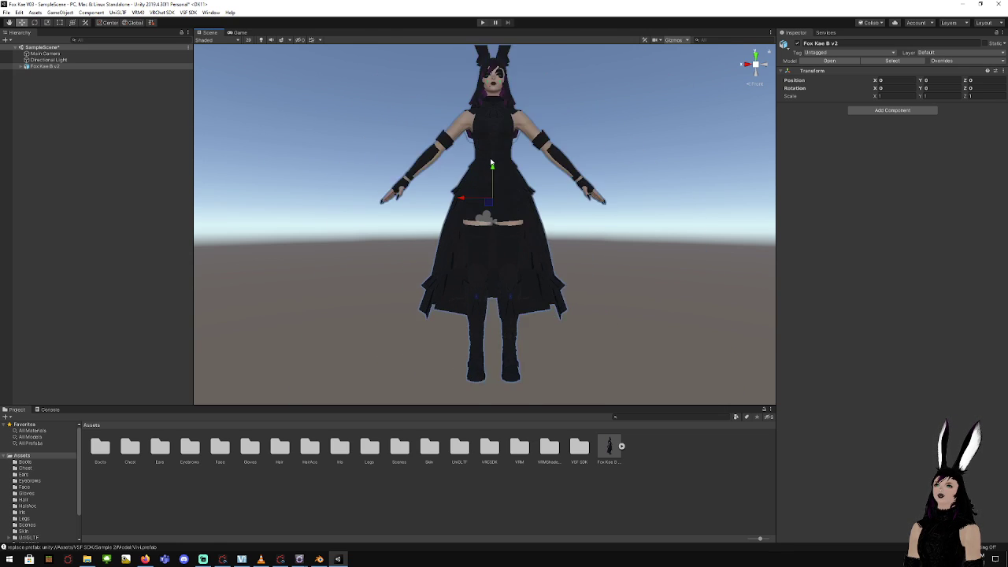
scroll(500, 152, down, 2)
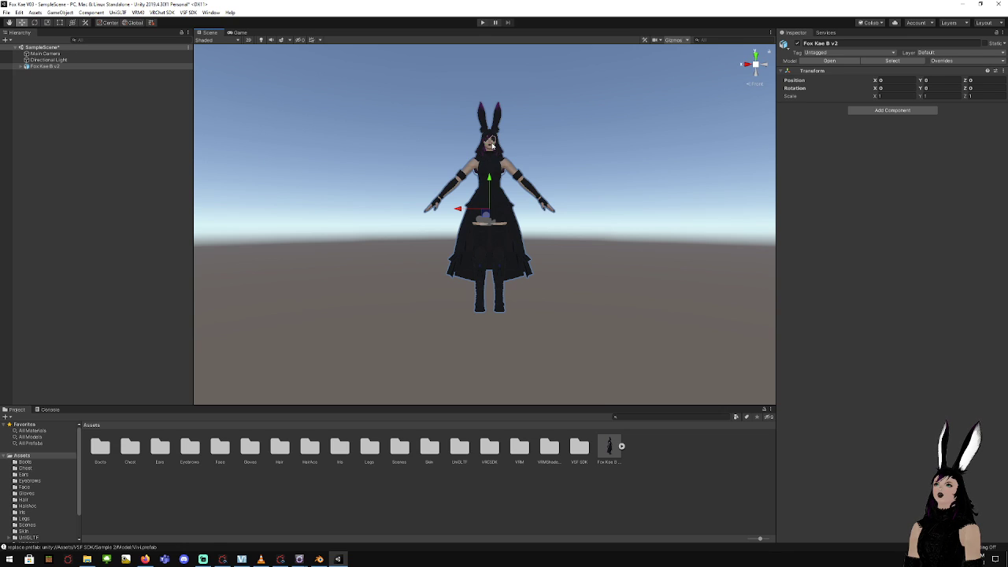
click(493, 144)
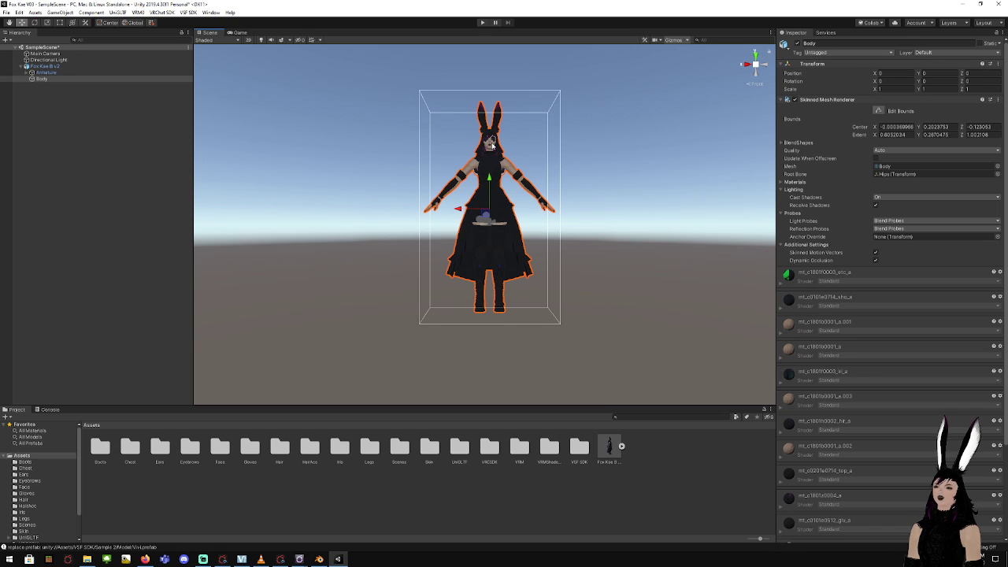
scroll(492, 144, up, 1)
click(491, 139)
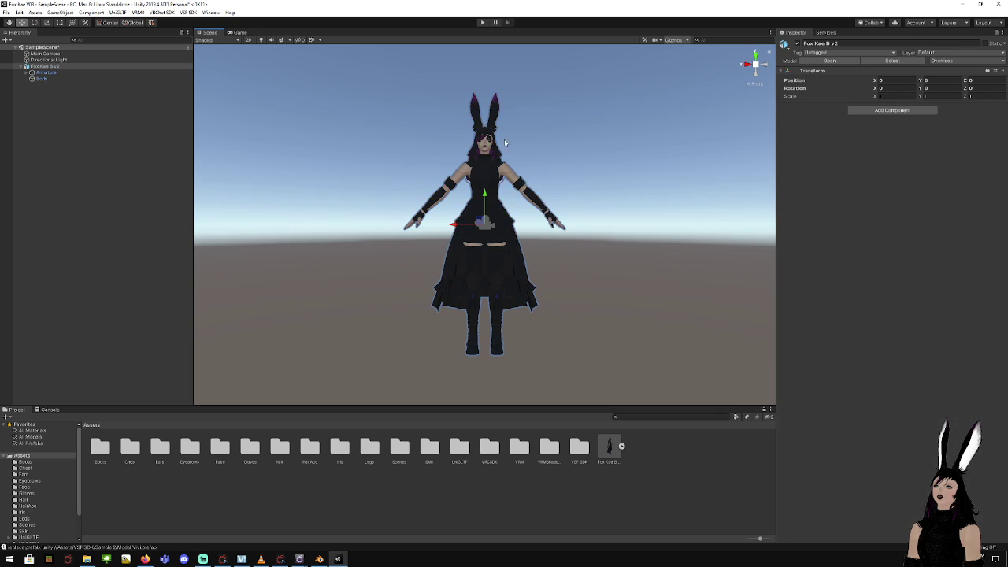
middle_drag(533, 140, 538, 186)
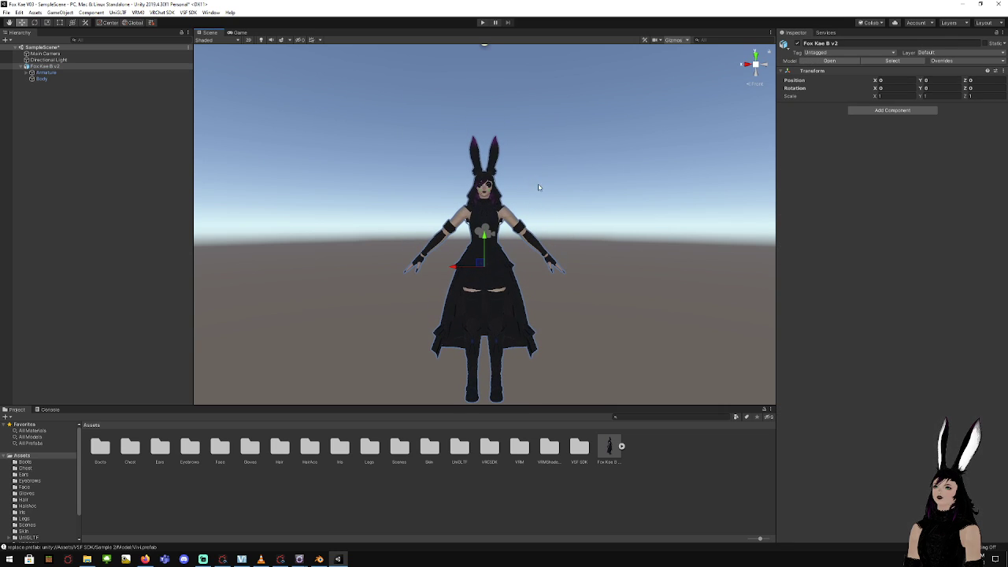
right_drag(538, 187, 540, 210)
scroll(520, 120, up, 3)
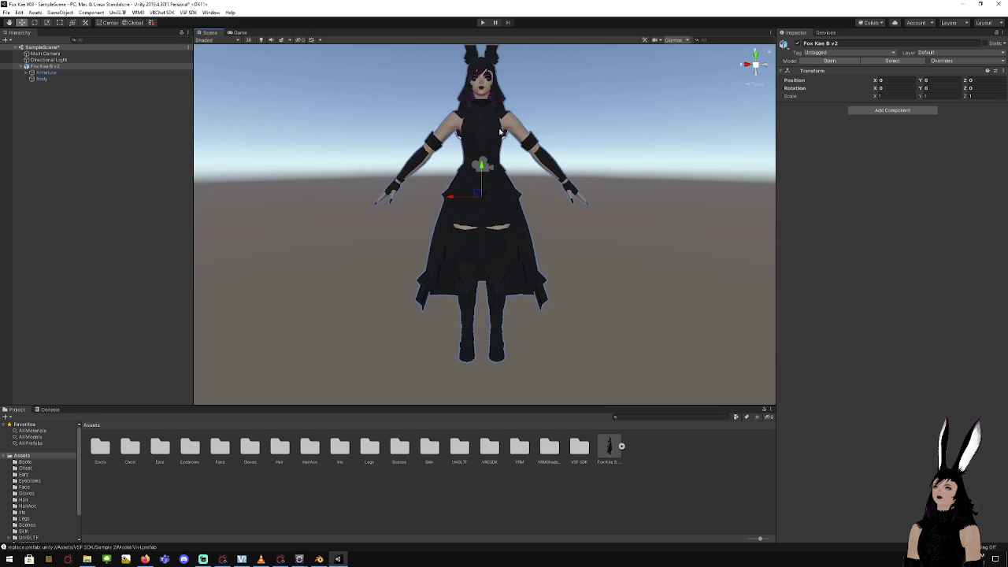
scroll(520, 121, down, 3)
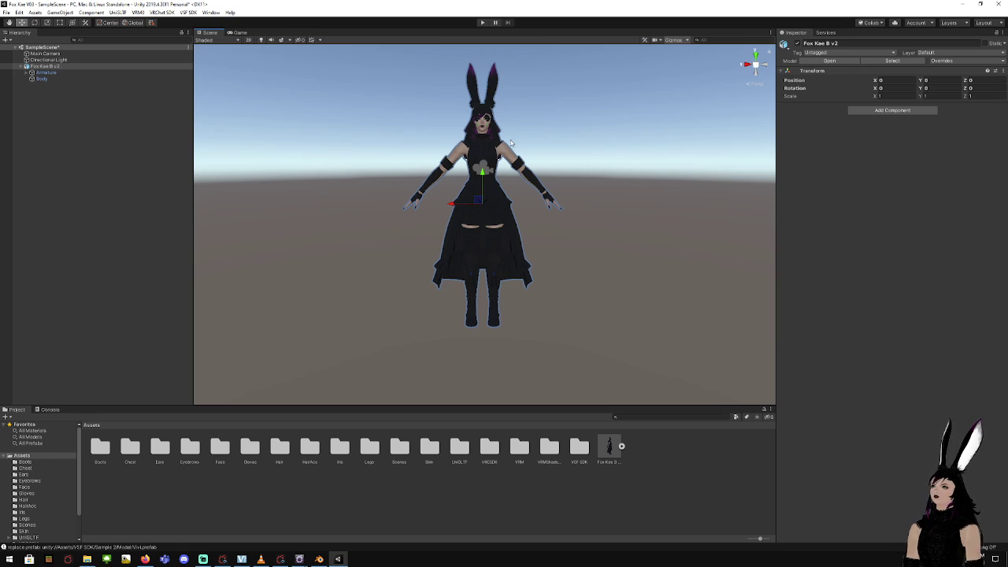
Create a new material named Boots inside the project's Boots texture folder
click(332, 500)
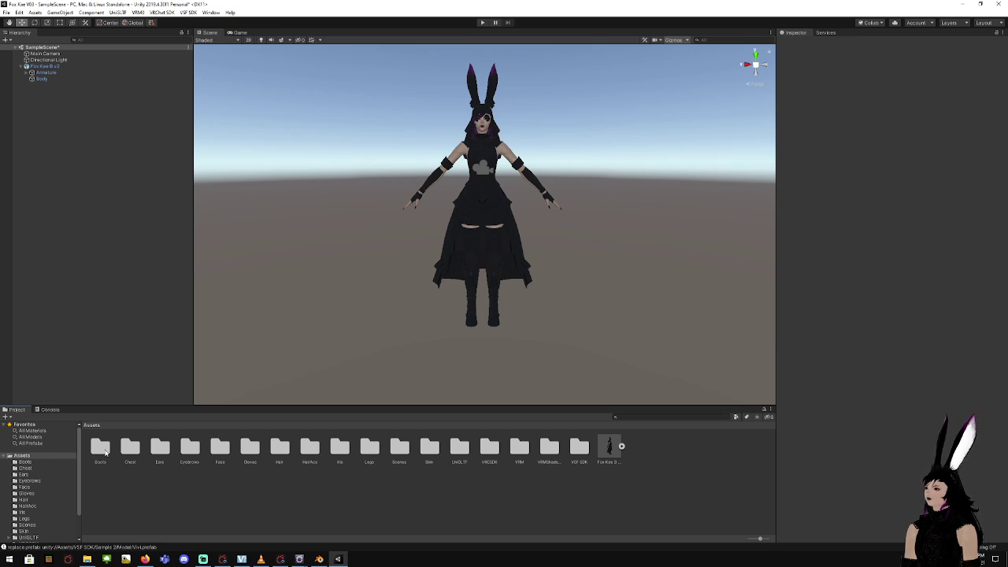
double_click(101, 449)
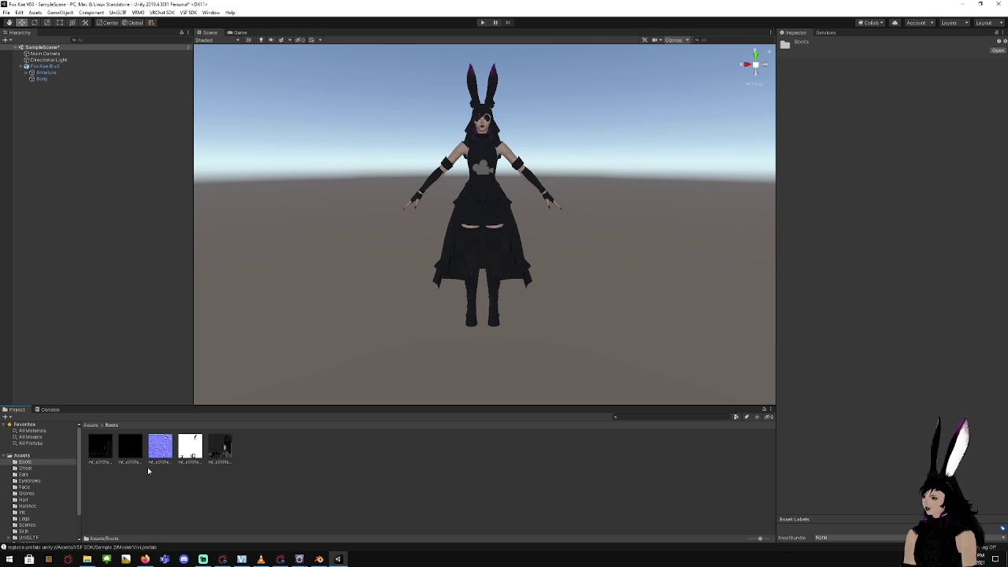
right_click(250, 483)
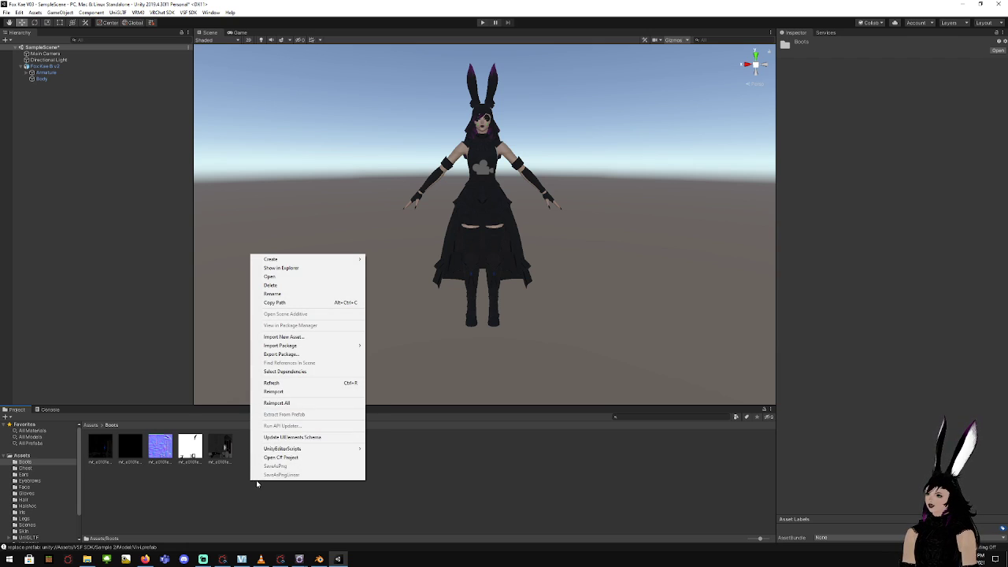
mouse_move(321, 263)
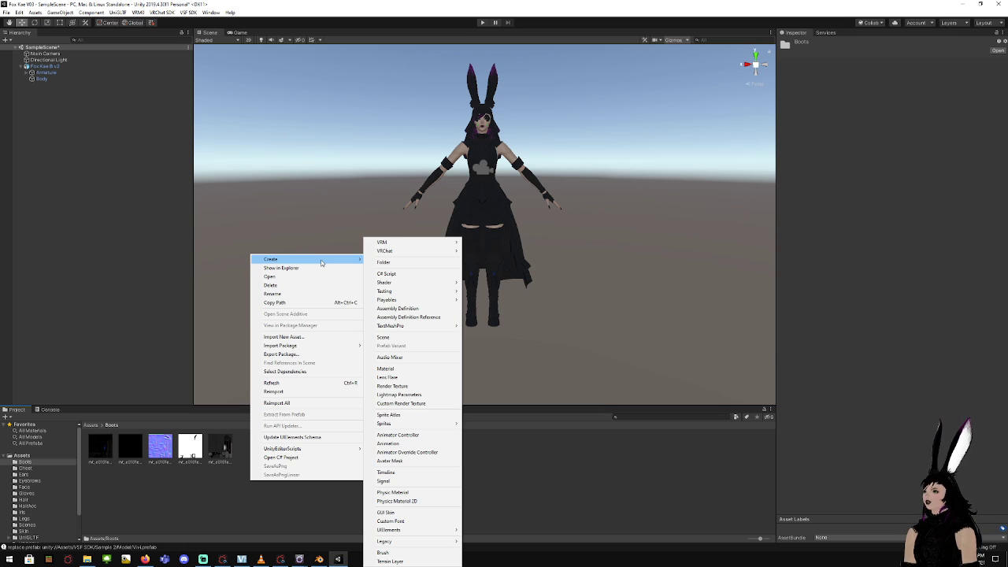
click(417, 368)
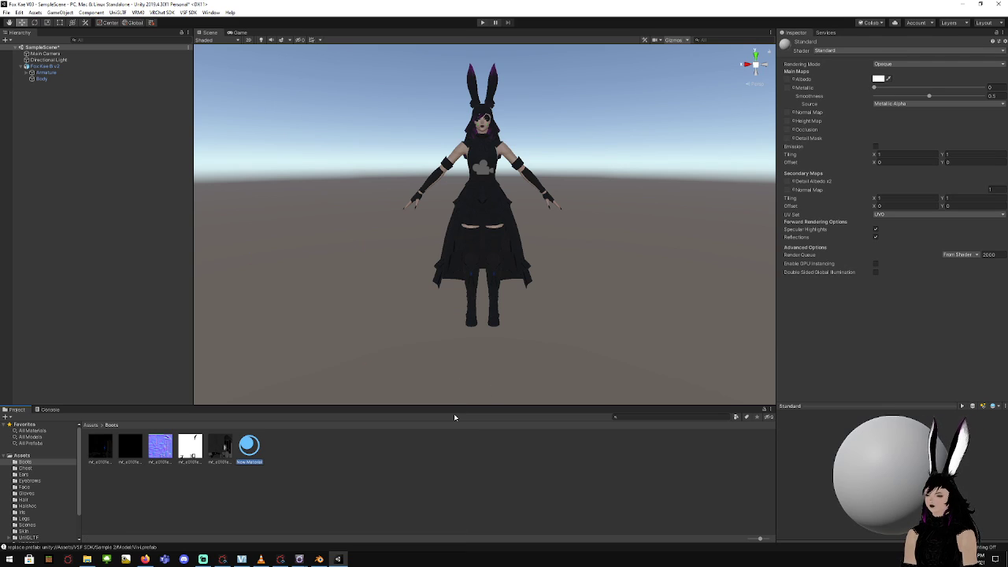
text(M)
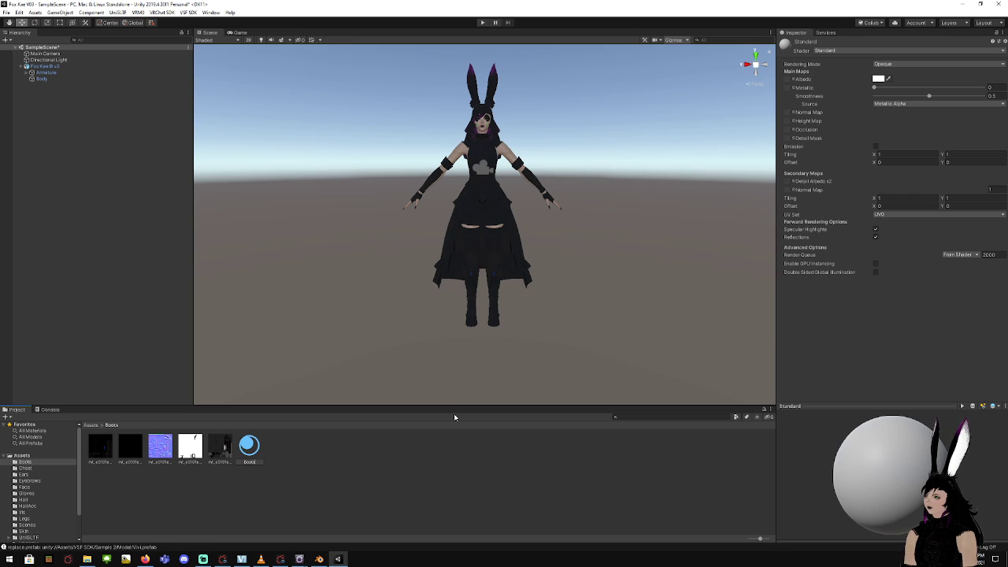
key(Return)
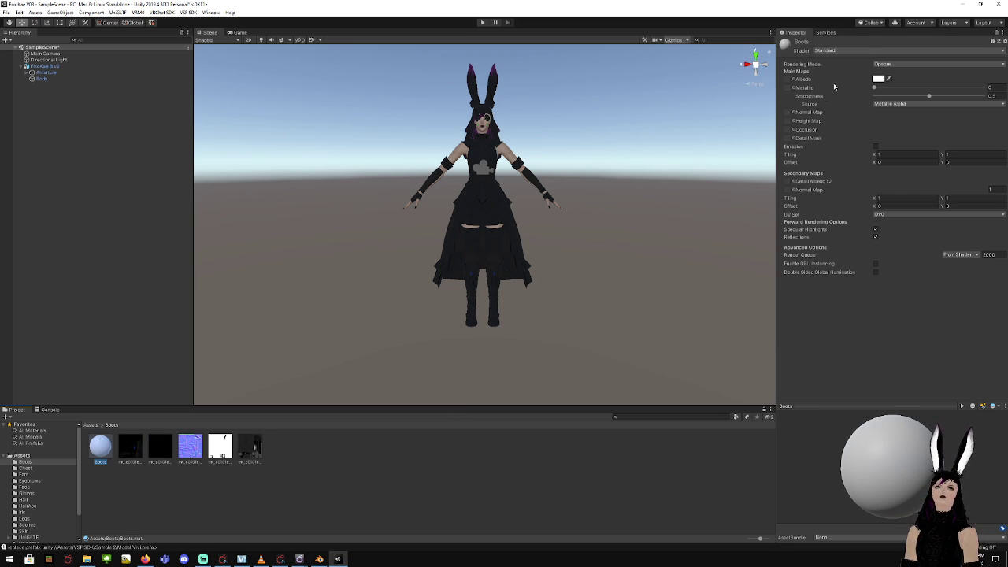
Set the Boots material's shader to Standard (Specular setup) with Cutout rendering mode, and enable Emission
click(849, 51)
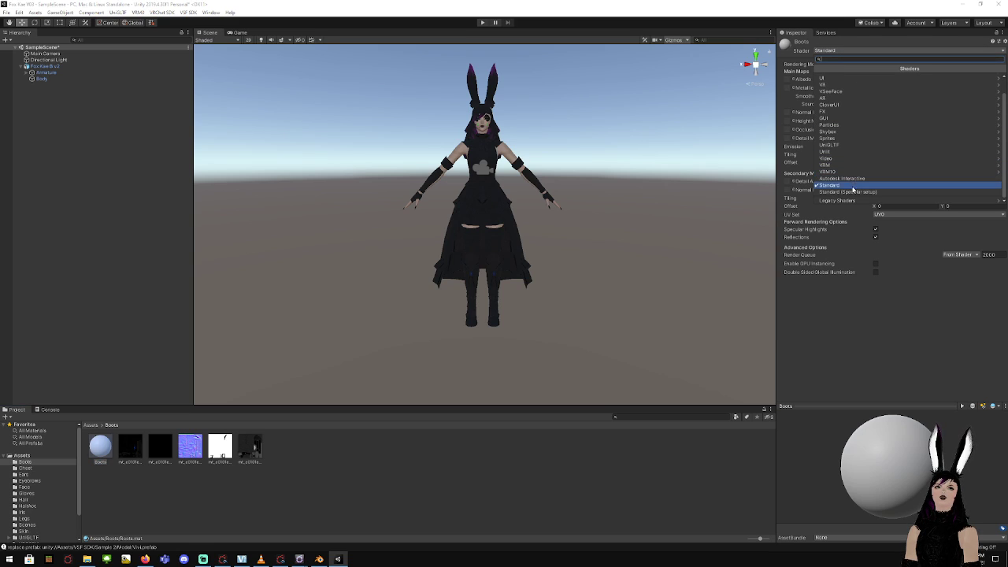
click(856, 193)
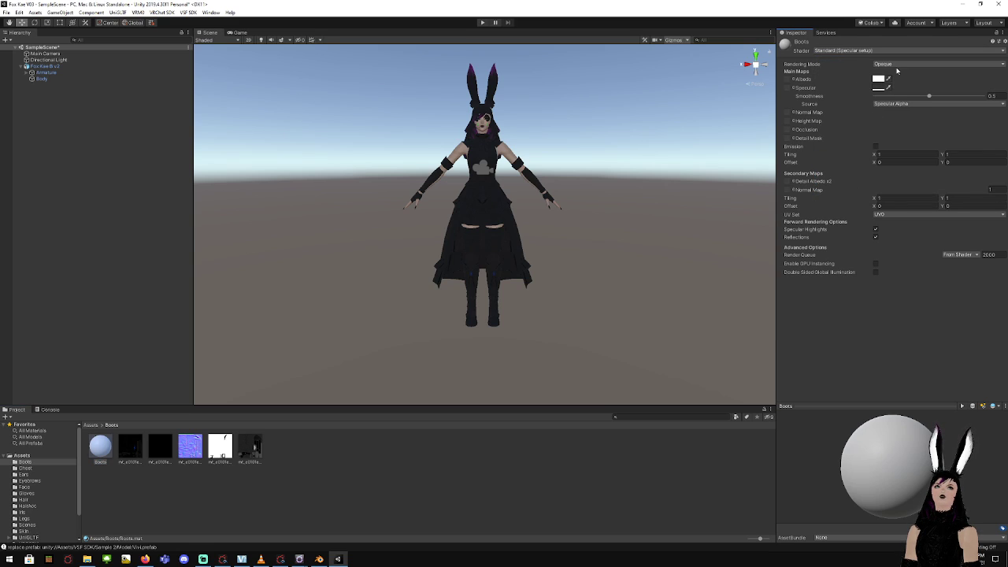
click(896, 67)
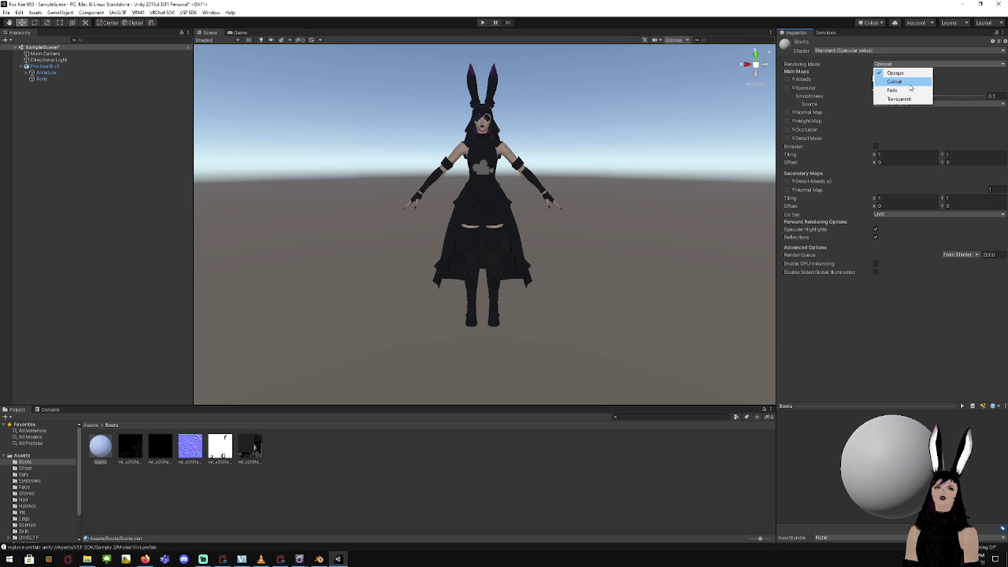
click(908, 82)
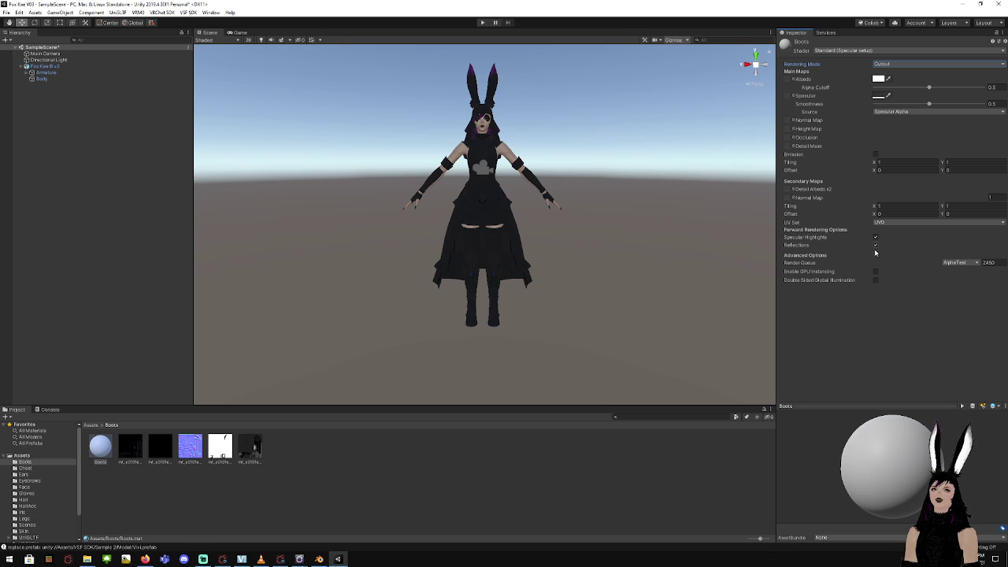
click(875, 156)
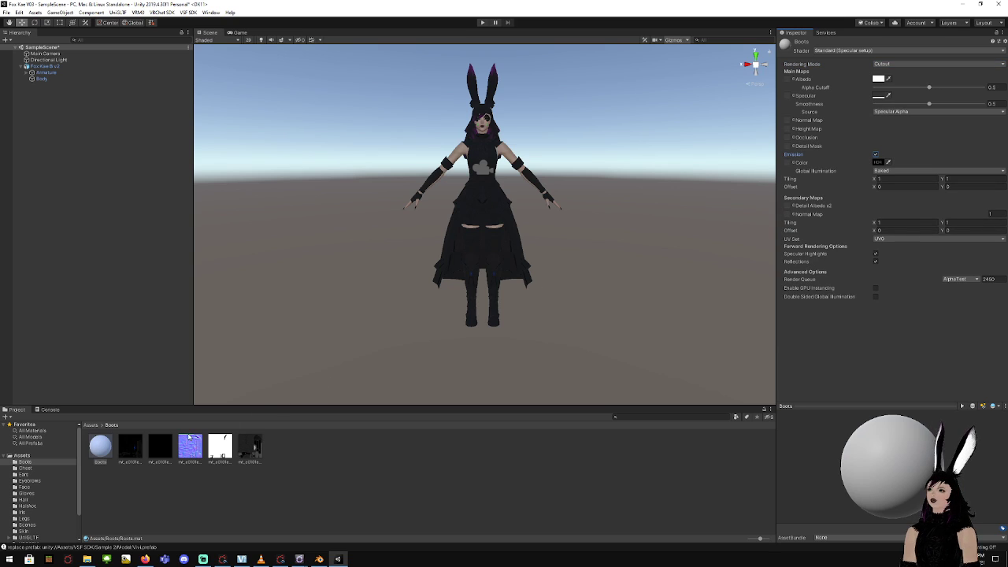
Inspect each boots texture in the Boots folder to identify which material map it belongs to
click(132, 445)
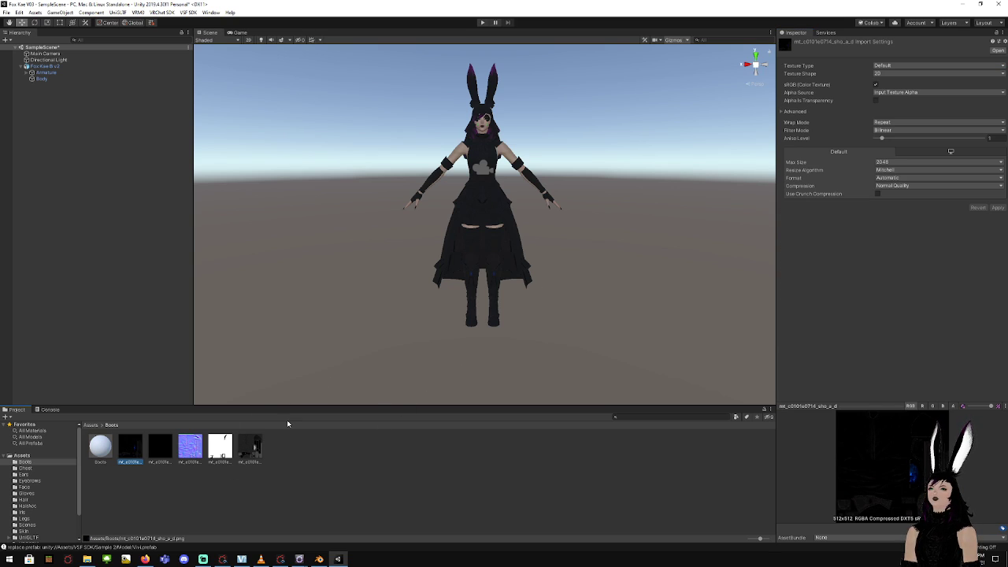
click(100, 447)
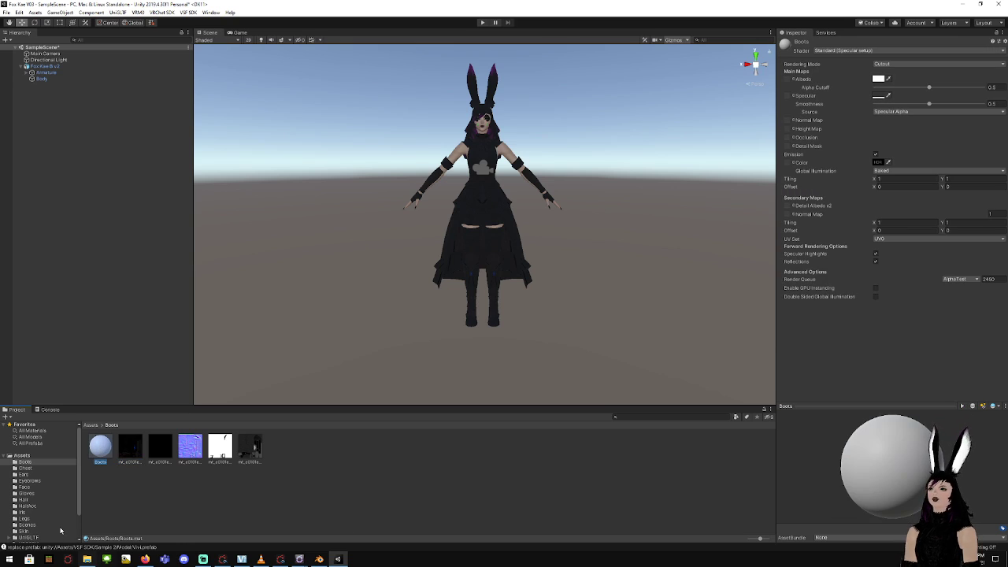
click(131, 450)
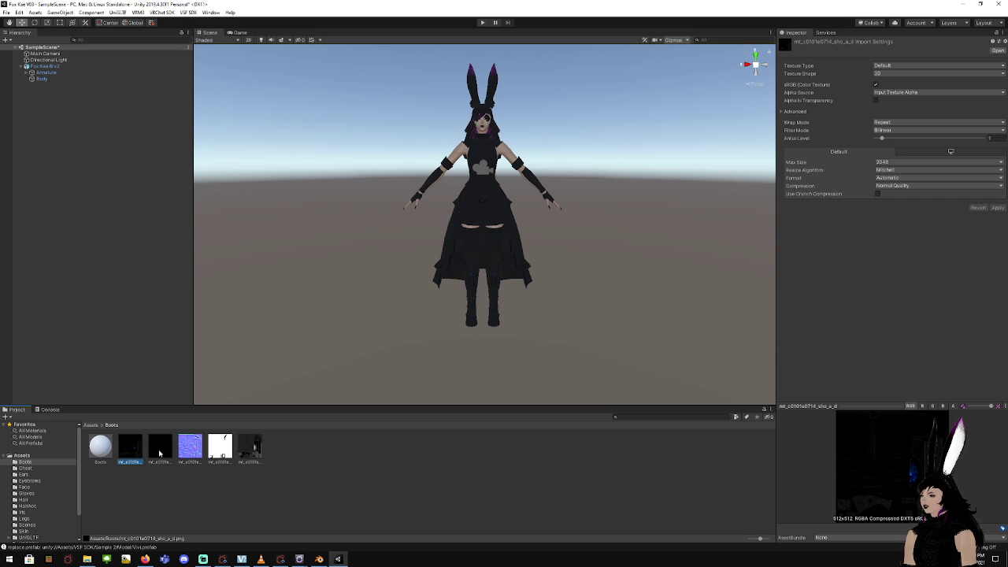
click(160, 453)
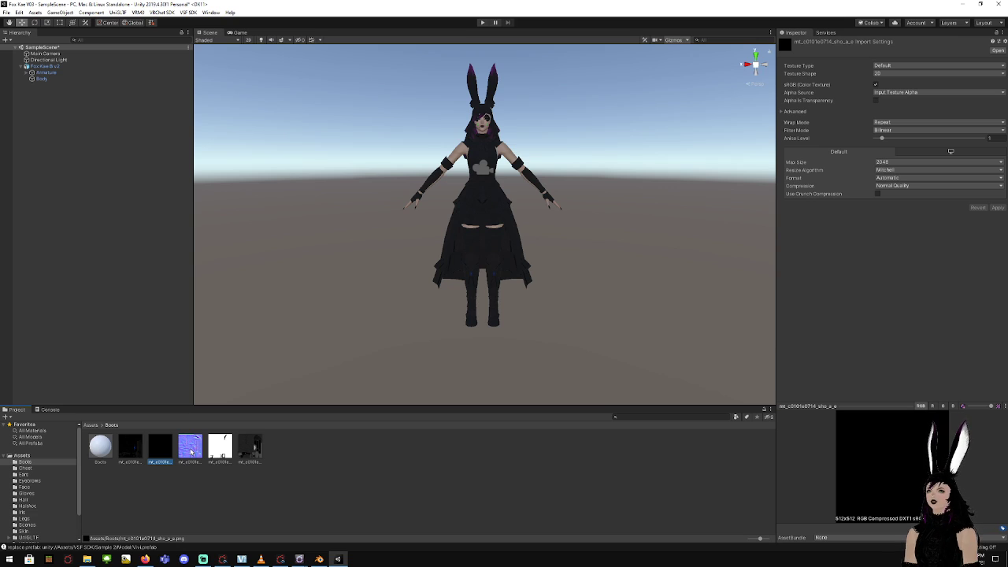
click(191, 452)
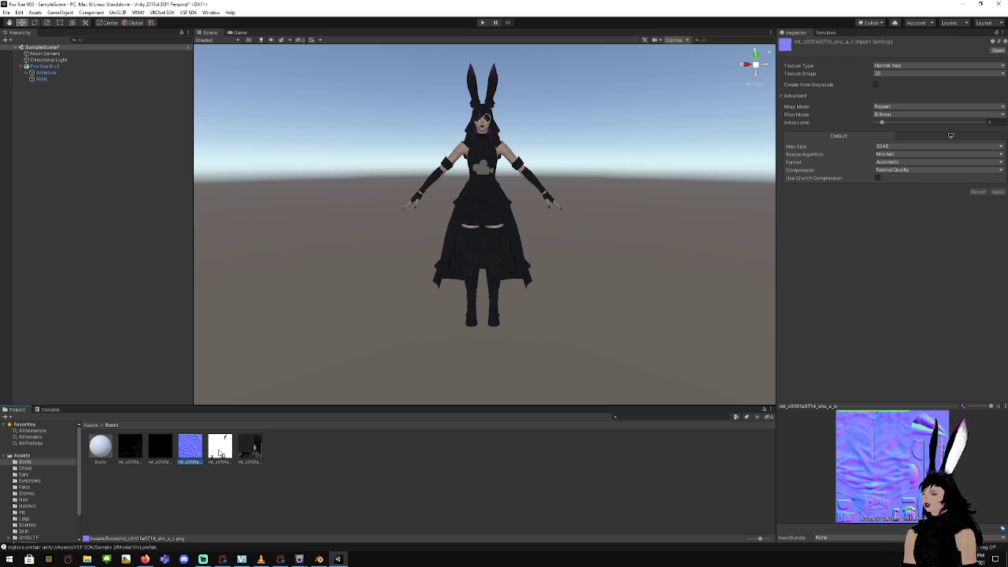
click(219, 454)
click(250, 453)
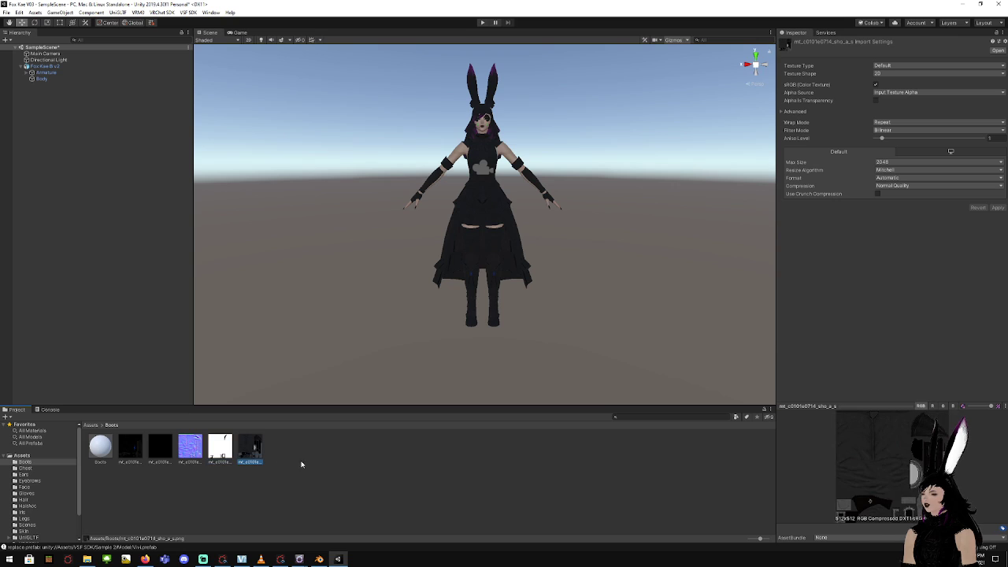
Assign the boots textures ending in _d, _e, _n, _o and _s to the Boots material's Albedo, Emission color, Normal Map, Occlusion and Specular
click(101, 449)
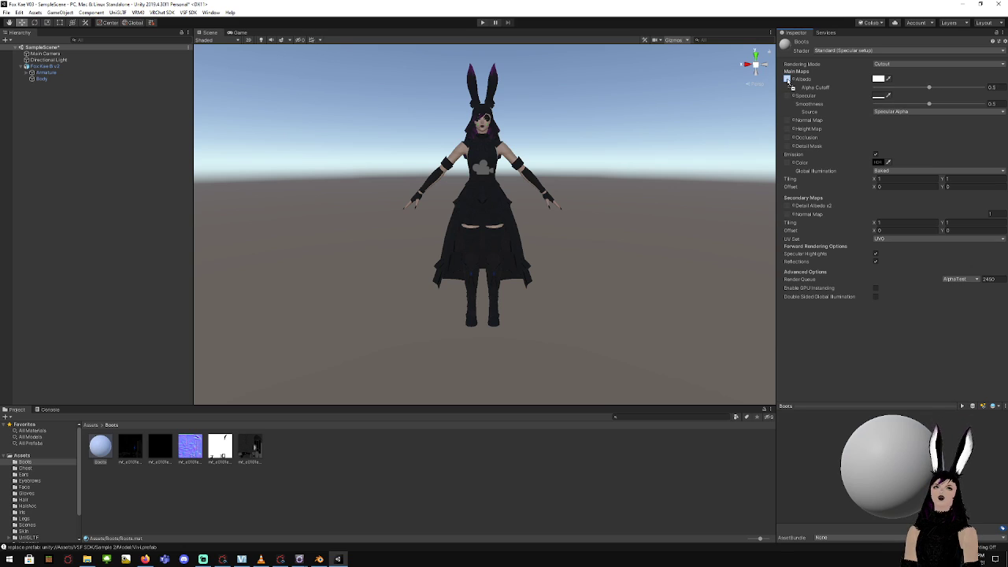
drag(788, 80, 788, 80)
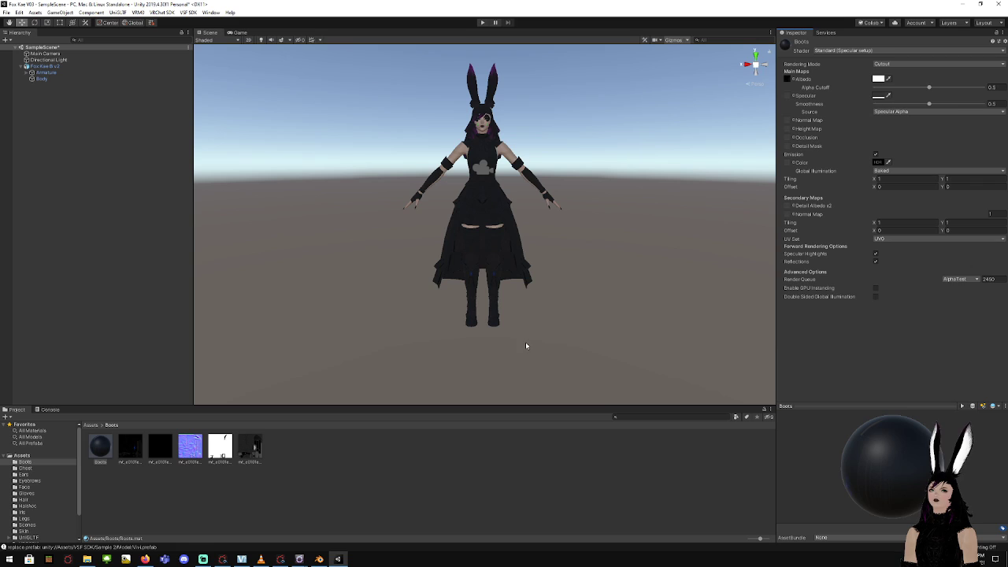
drag(157, 450, 790, 167)
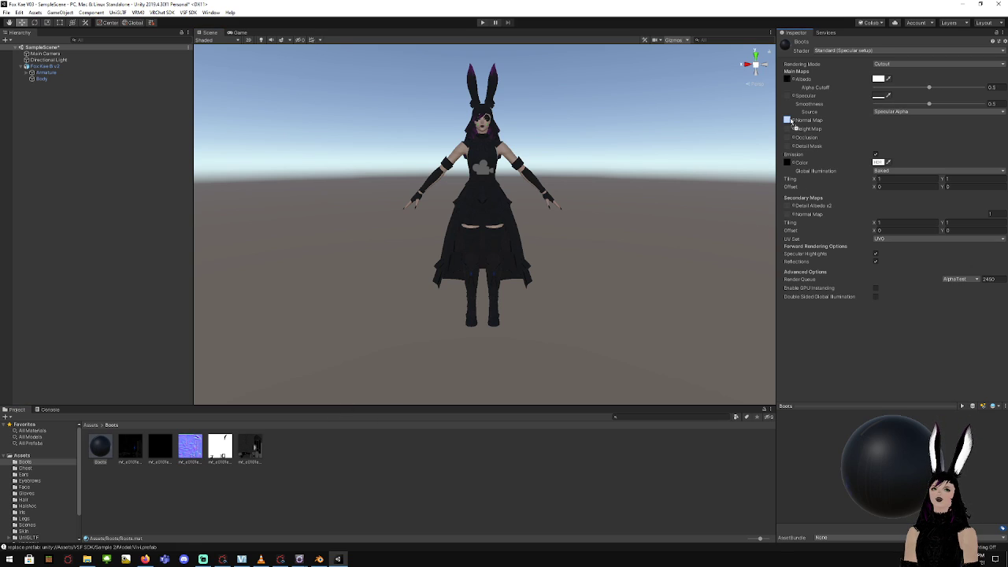
drag(792, 120, 790, 121)
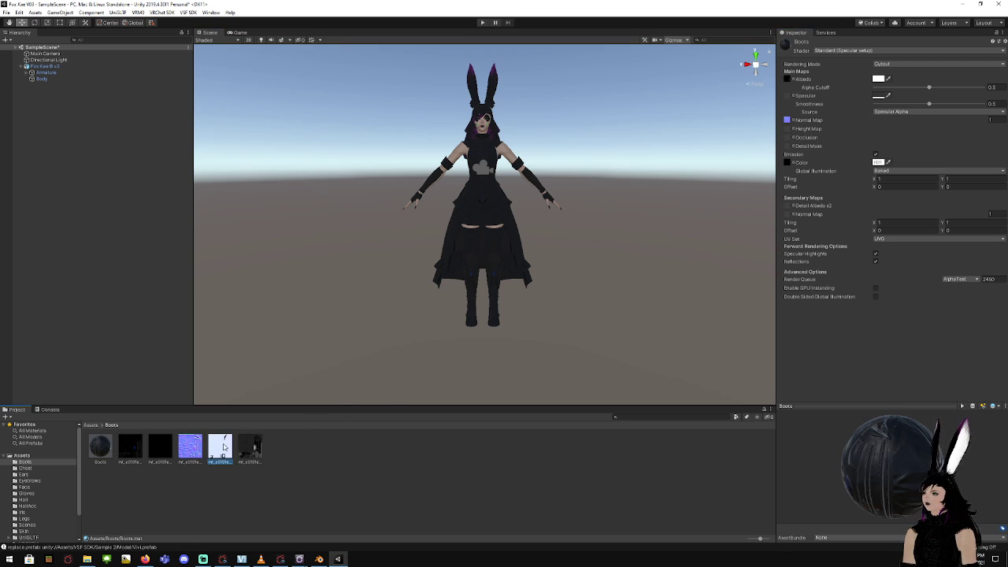
drag(798, 184, 792, 138)
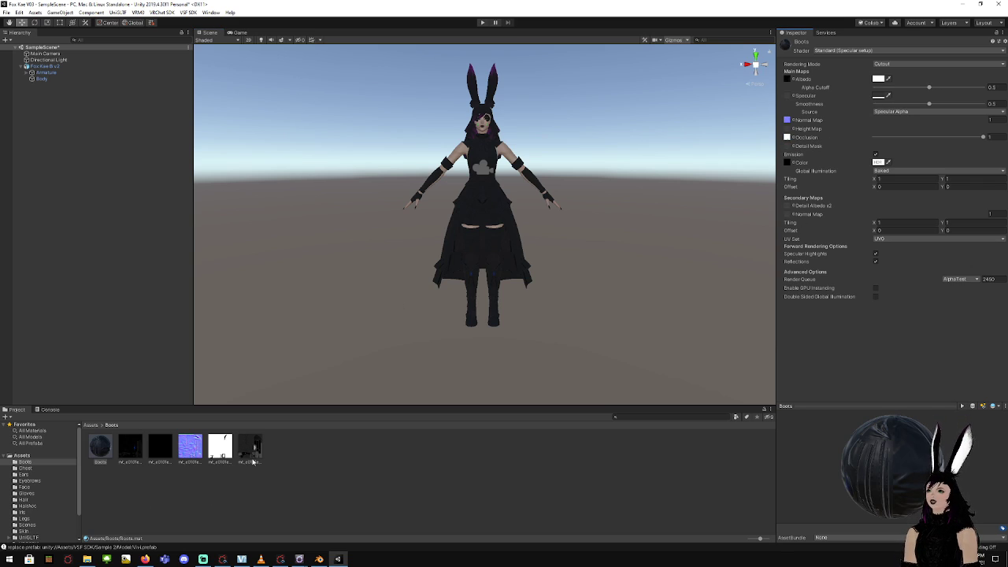
drag(254, 461, 791, 101)
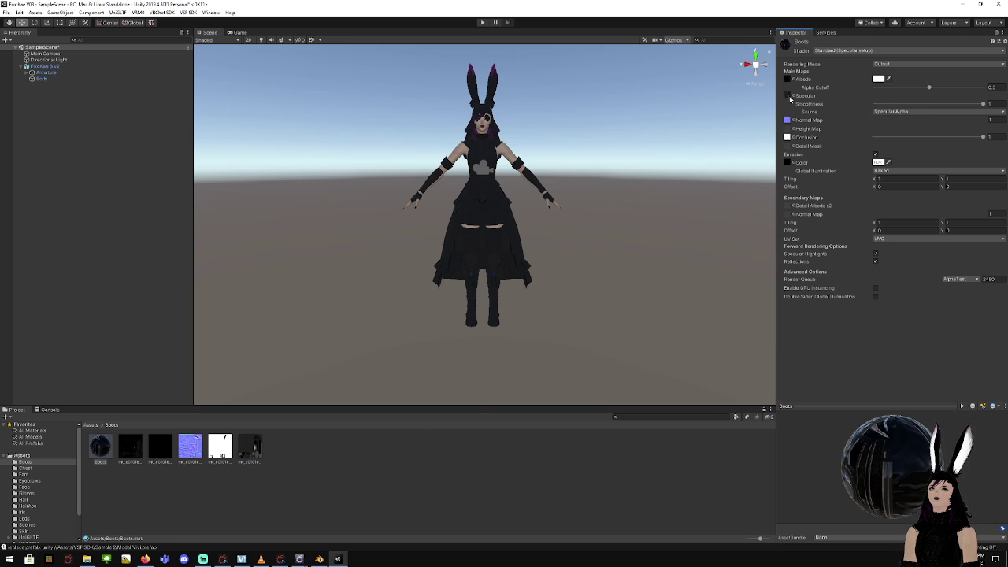
Review the boots textures' name suffixes and previews against the Boots material's assigned maps
click(252, 461)
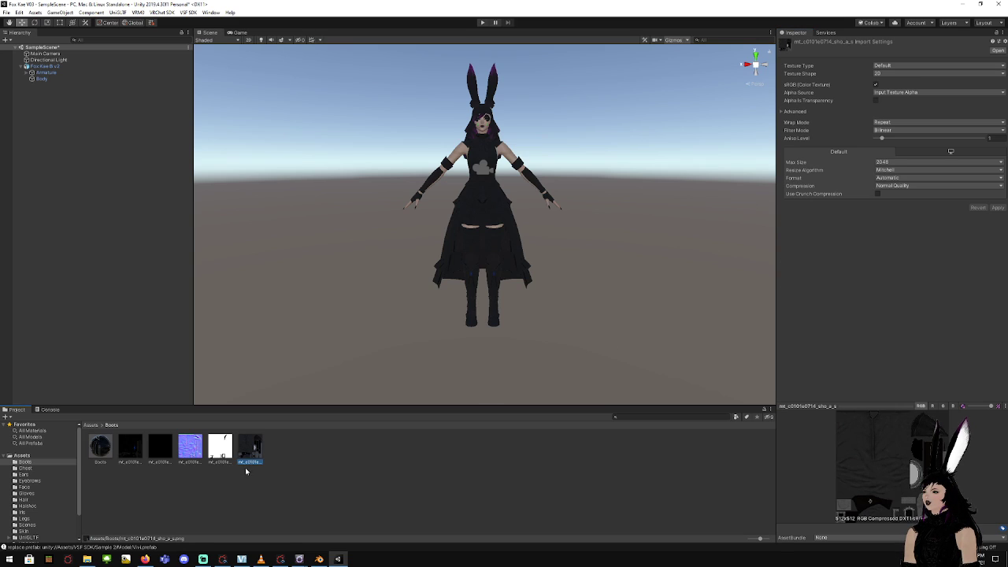
click(231, 465)
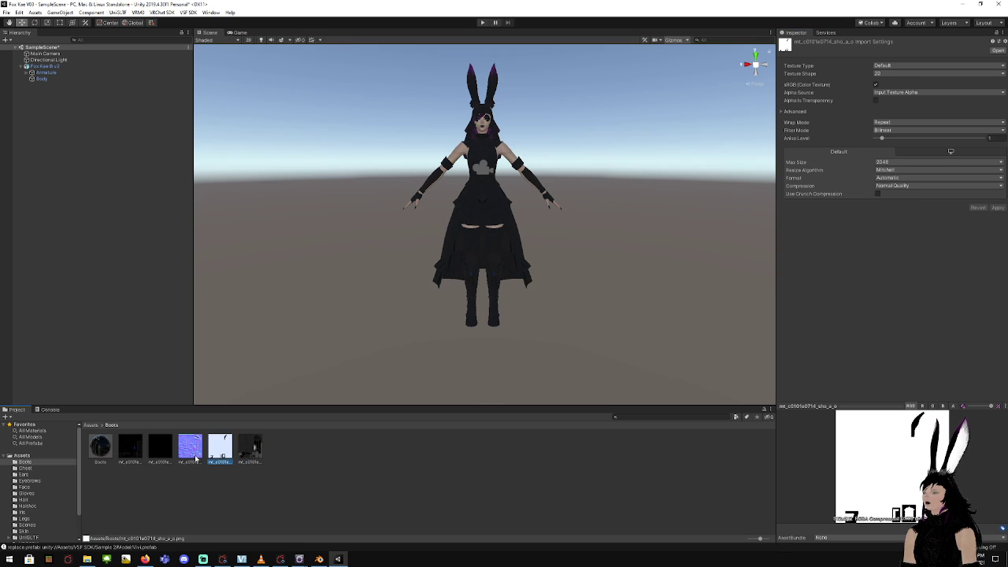
key(Left)
key(Left)
key(Left)
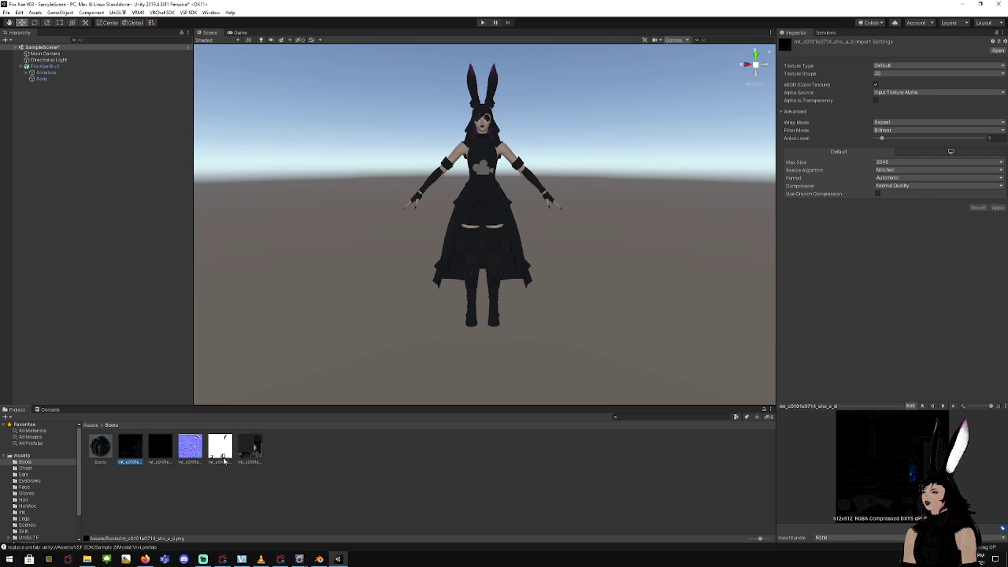
key(Left)
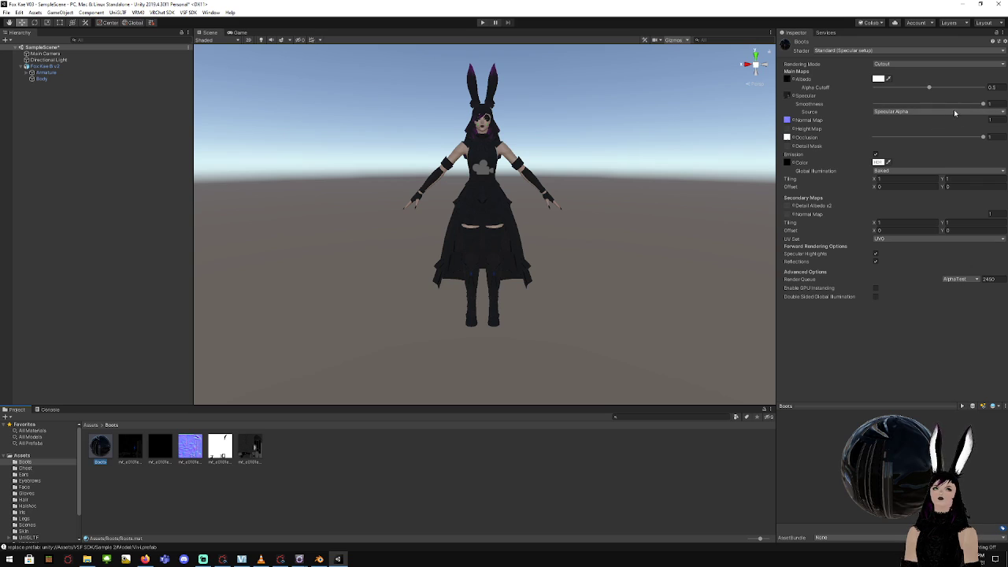
Apply the Boots material to the model's boots and set its Smoothness to 0.5
drag(101, 450, 474, 293)
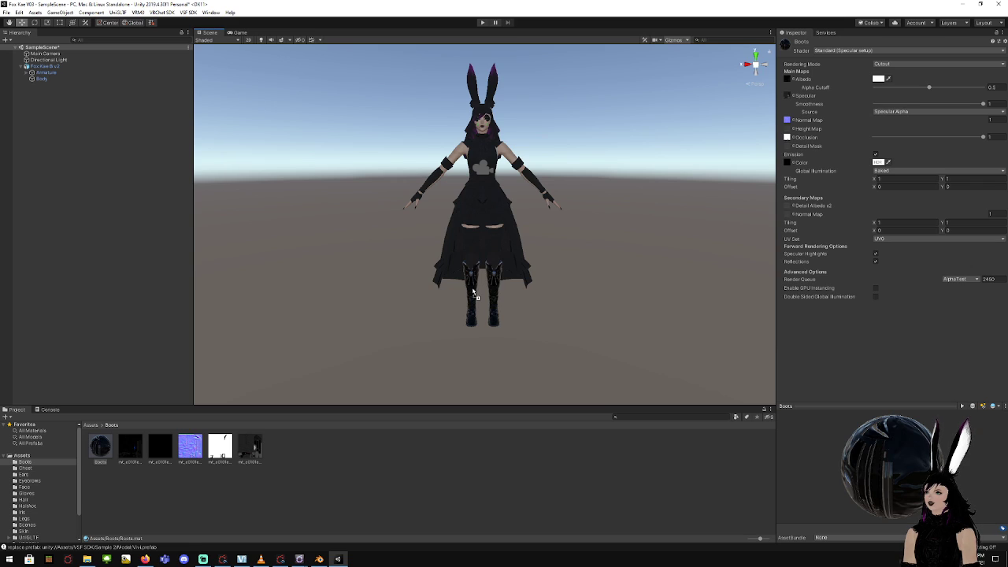
drag(983, 105, 929, 105)
click(994, 104)
text(0.05)
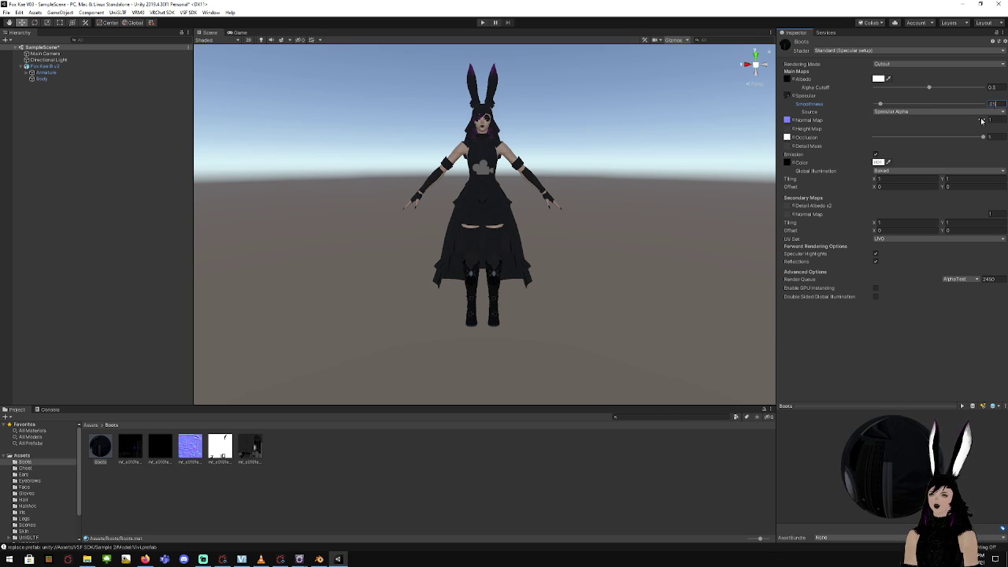
key(BackSpace)
key(BackSpace)
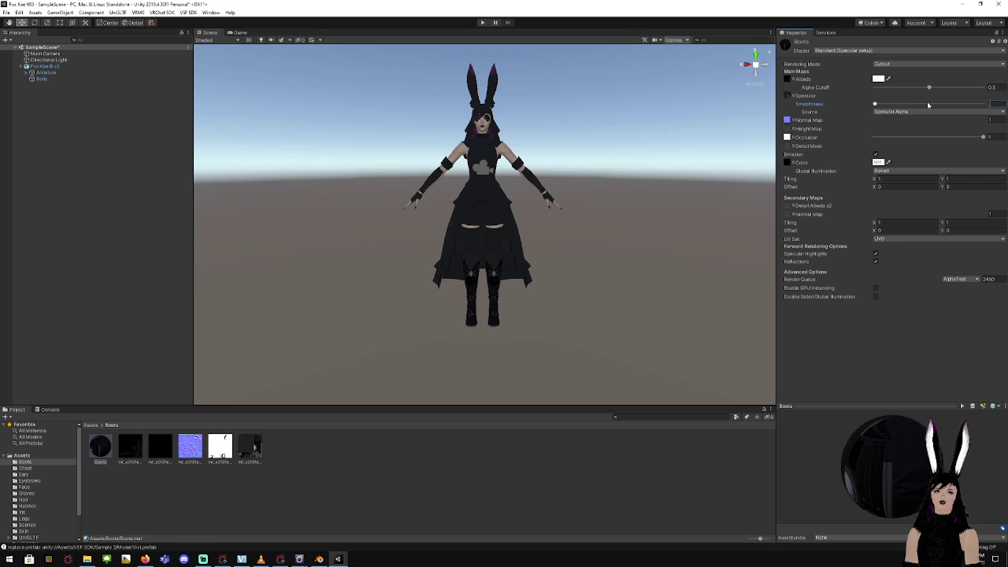
text(5)
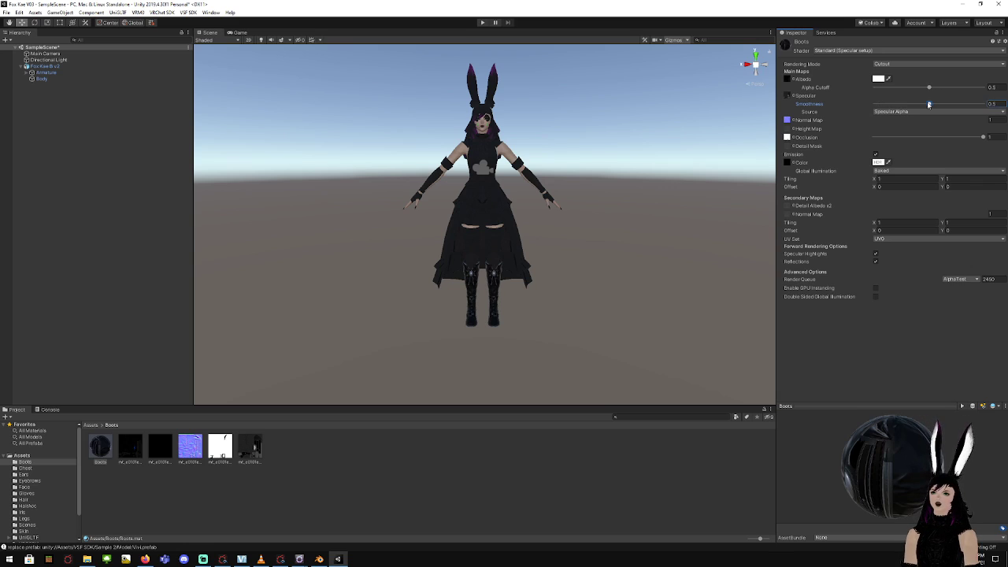
click(639, 478)
Export the Boots material with its dependencies as a Unity package named boots into the Fox Kae project's Boots texture folder
click(100, 447)
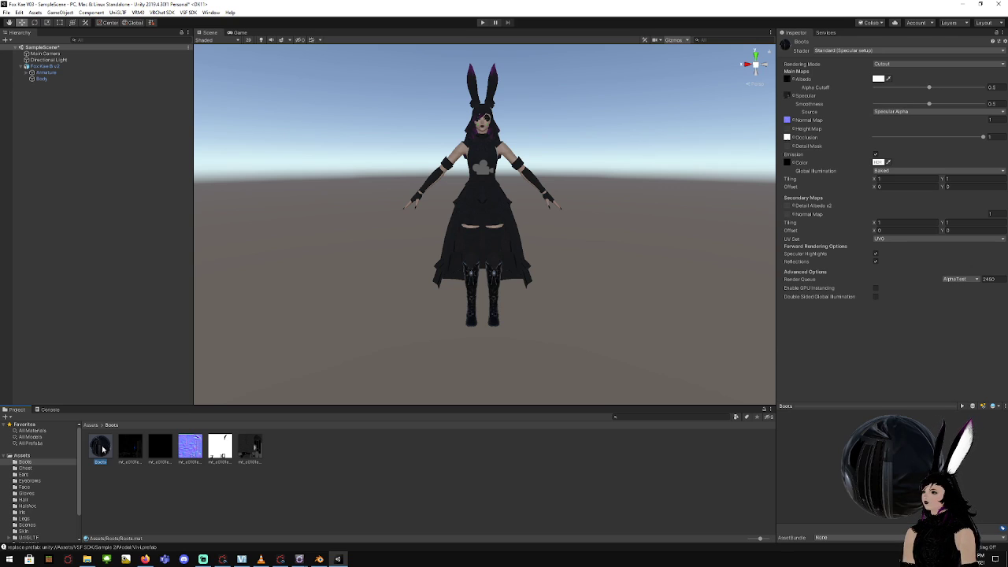
right_click(102, 449)
mouse_move(163, 317)
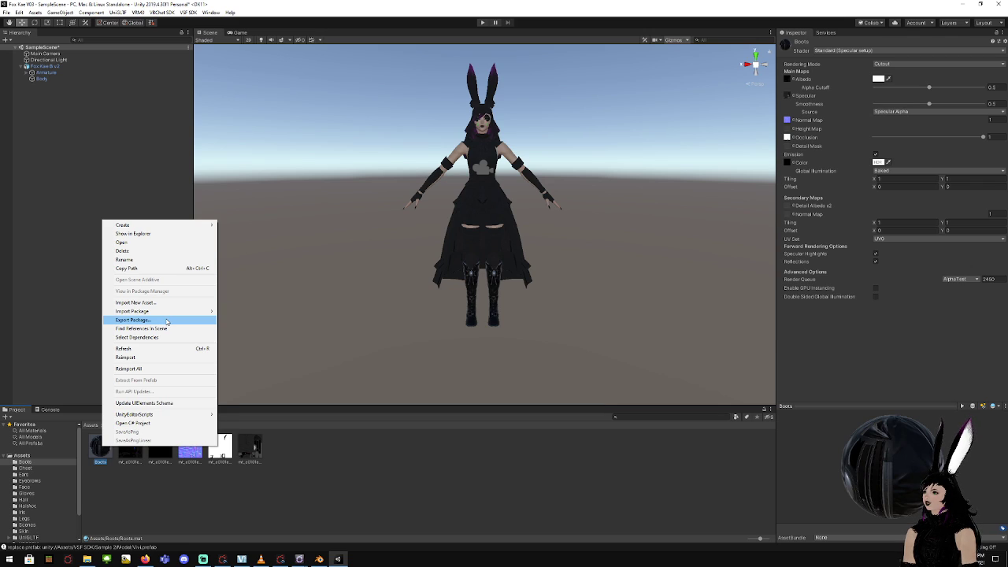
click(167, 319)
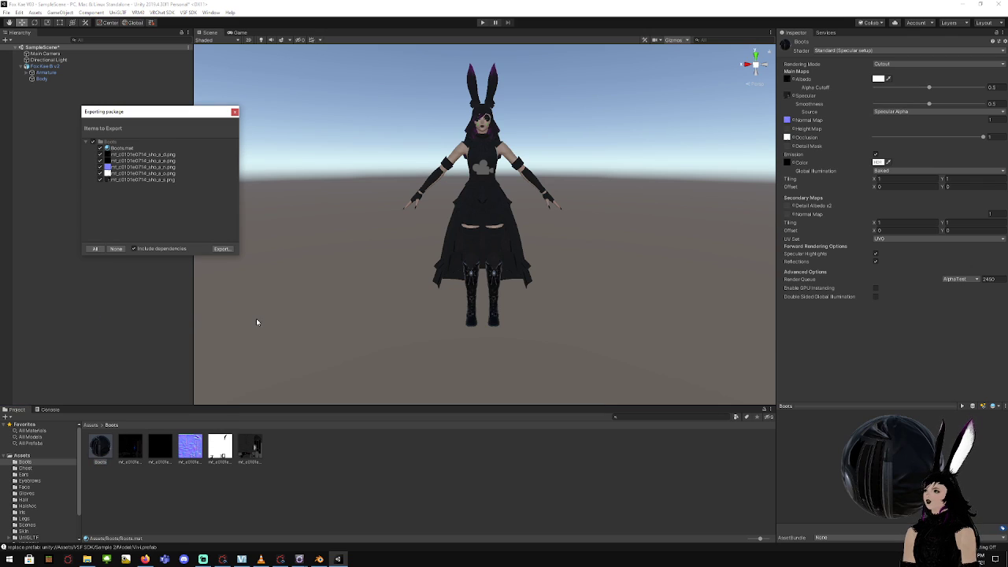
click(221, 250)
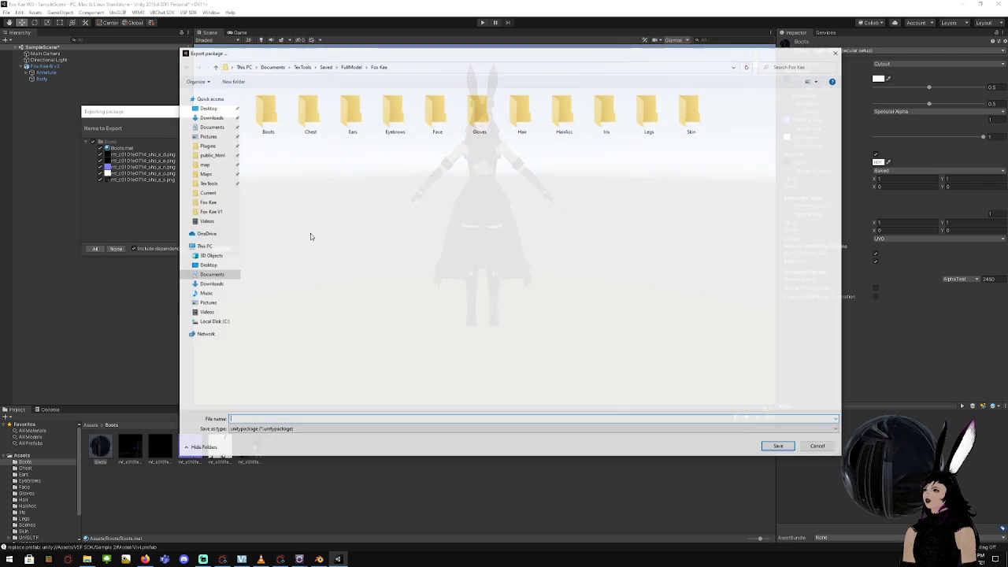
double_click(270, 116)
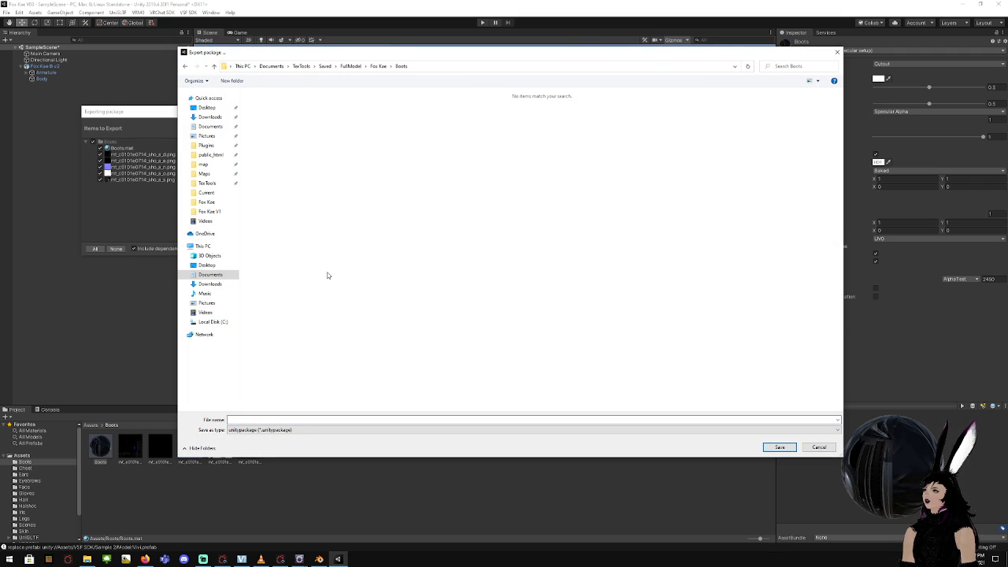
click(308, 419)
text(boots)
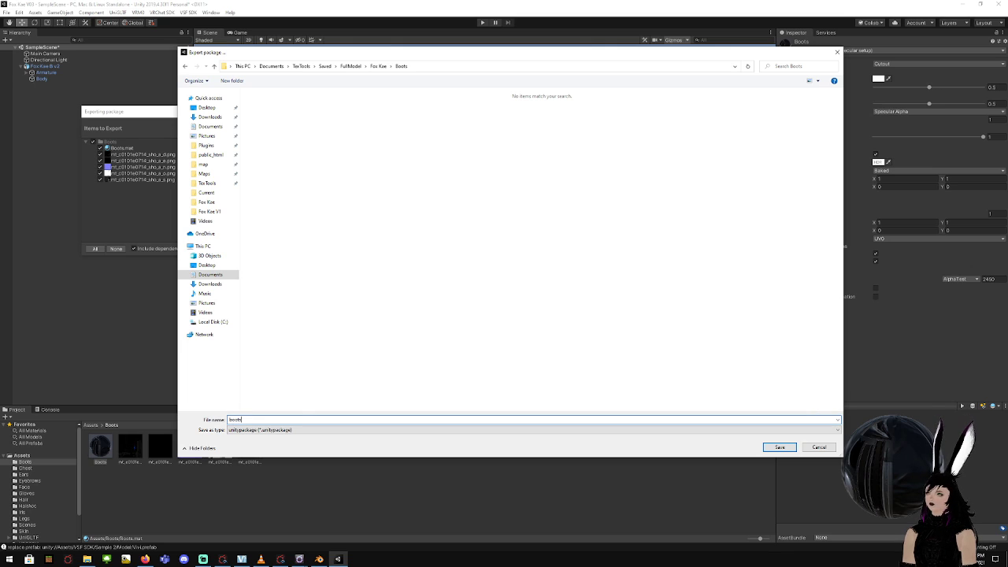
key(Return)
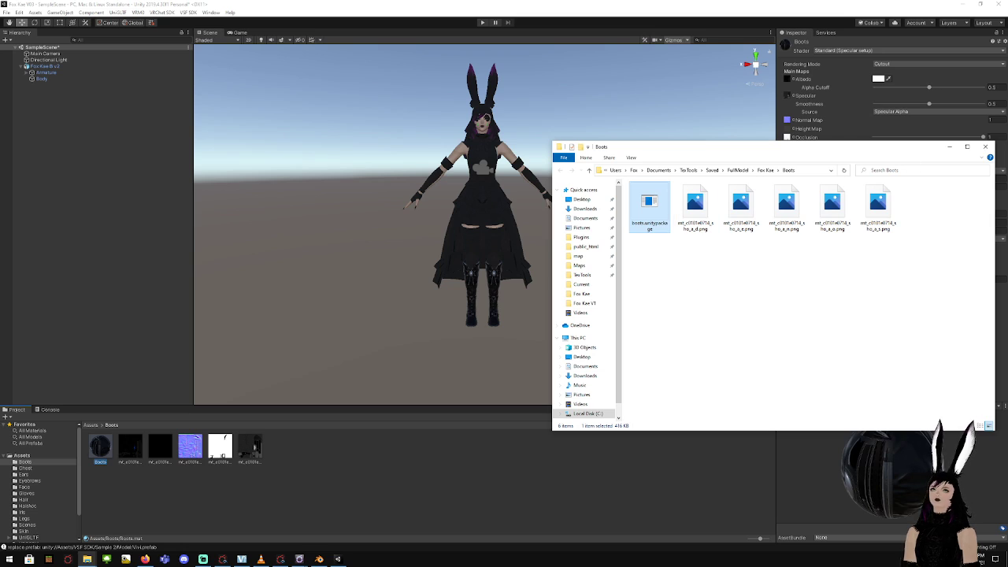
click(986, 146)
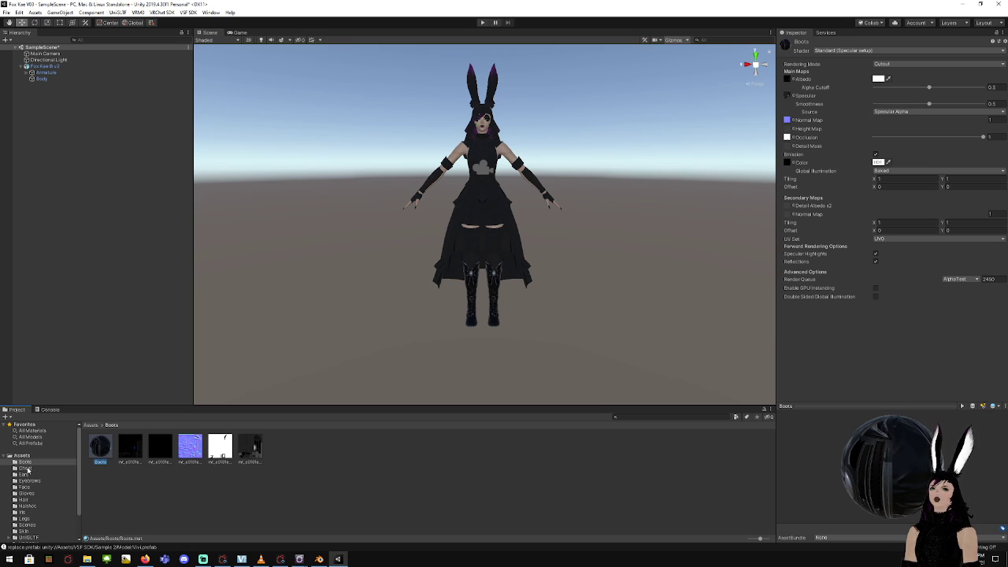
Create a new material named Chest in the Chest assets folder
click(29, 469)
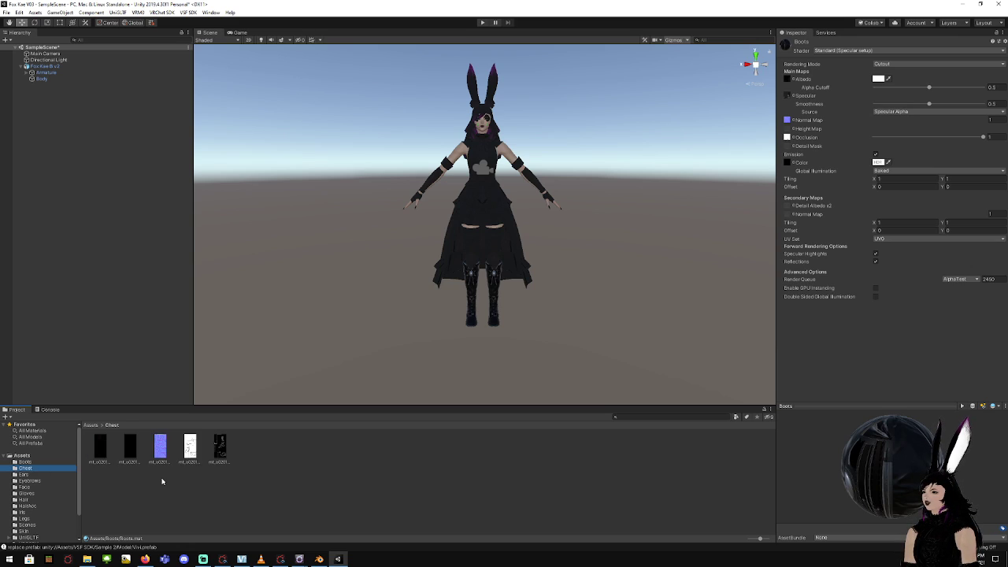
right_click(209, 491)
mouse_move(313, 270)
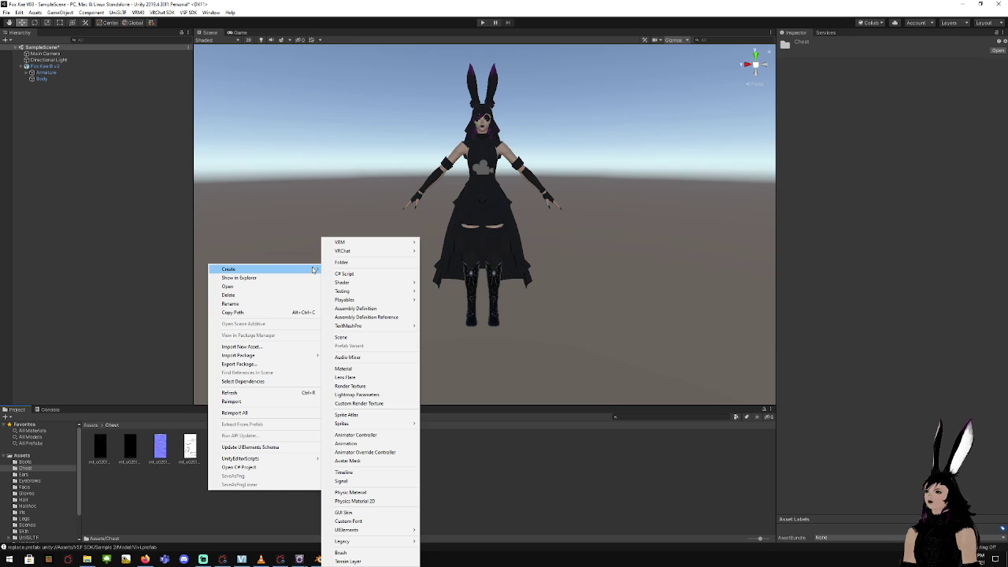
click(374, 370)
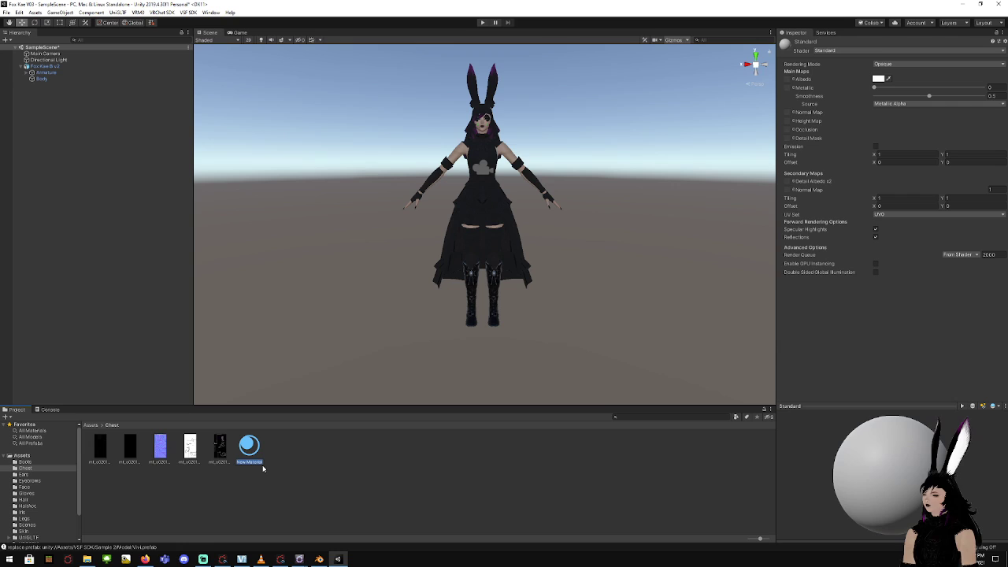
text(Chest)
key(Return)
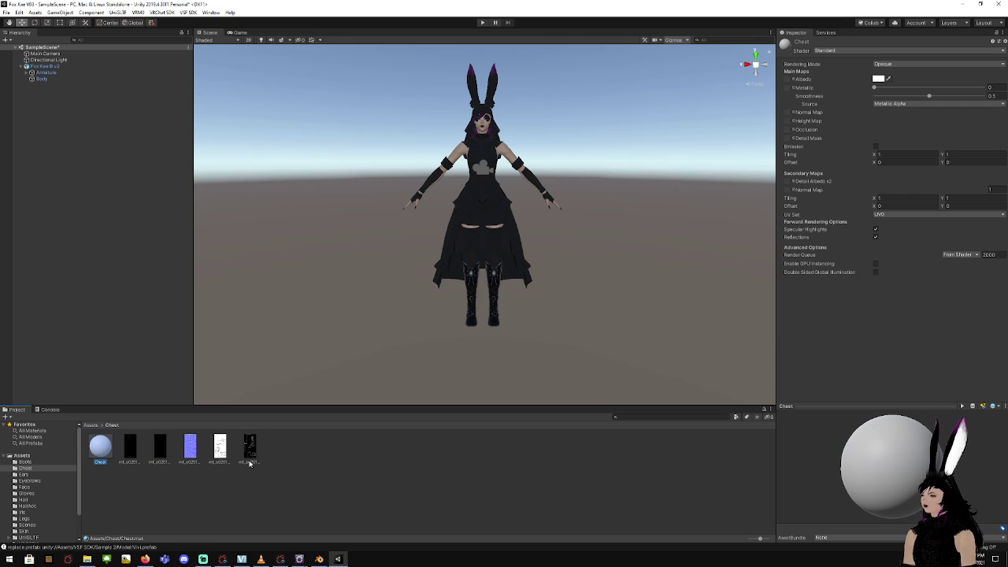
Set the Chest material to the Standard (Specular setup) shader with Cutout rendering mode and enable Emission
click(905, 49)
scroll(866, 173, down, 1)
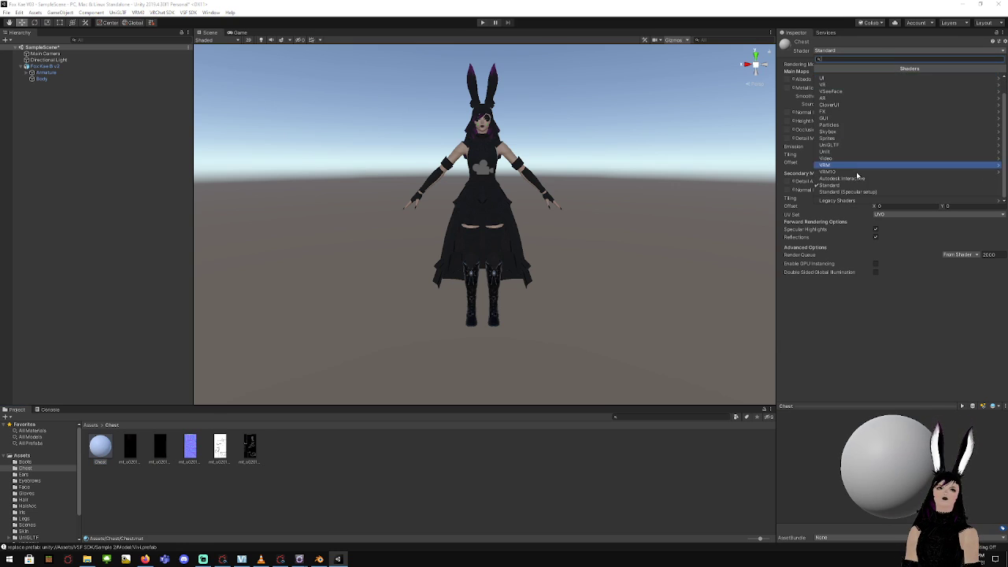
click(858, 193)
click(906, 64)
click(894, 79)
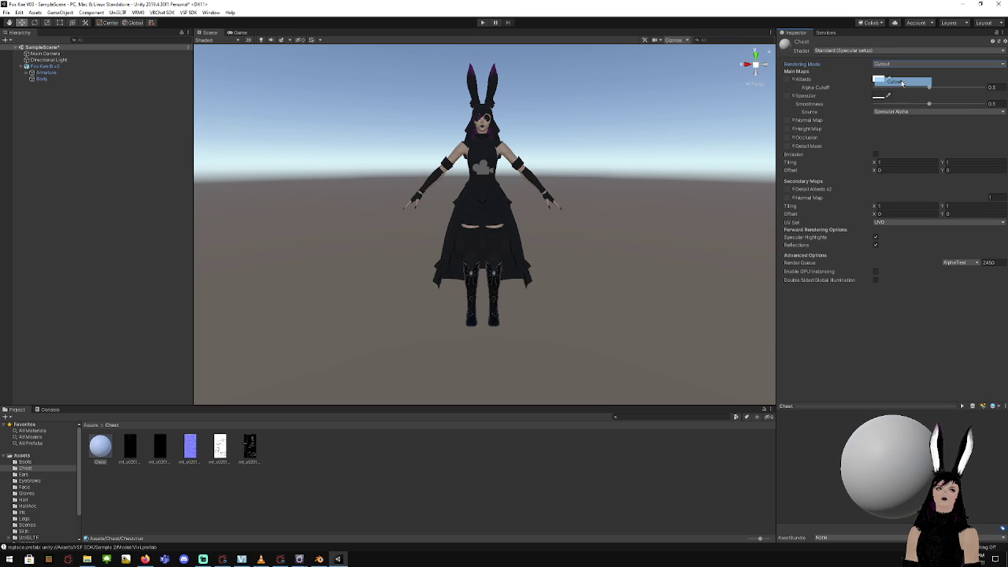
click(876, 154)
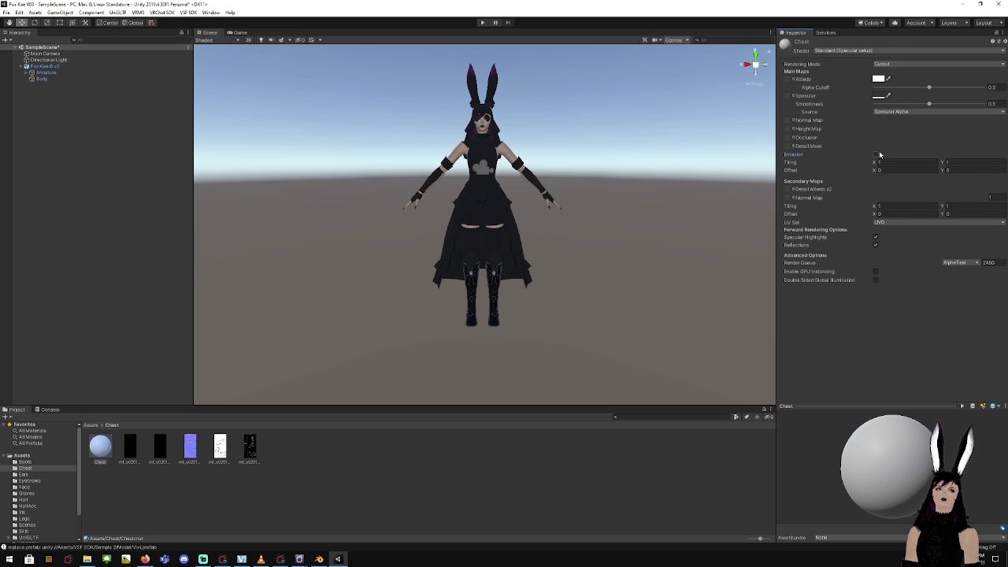
Assign the chest textures ending in _d, _e, _n, _o and _s to the Chest material's Albedo, Emission color, Normal Map, Occlusion and Specular
drag(148, 441, 787, 79)
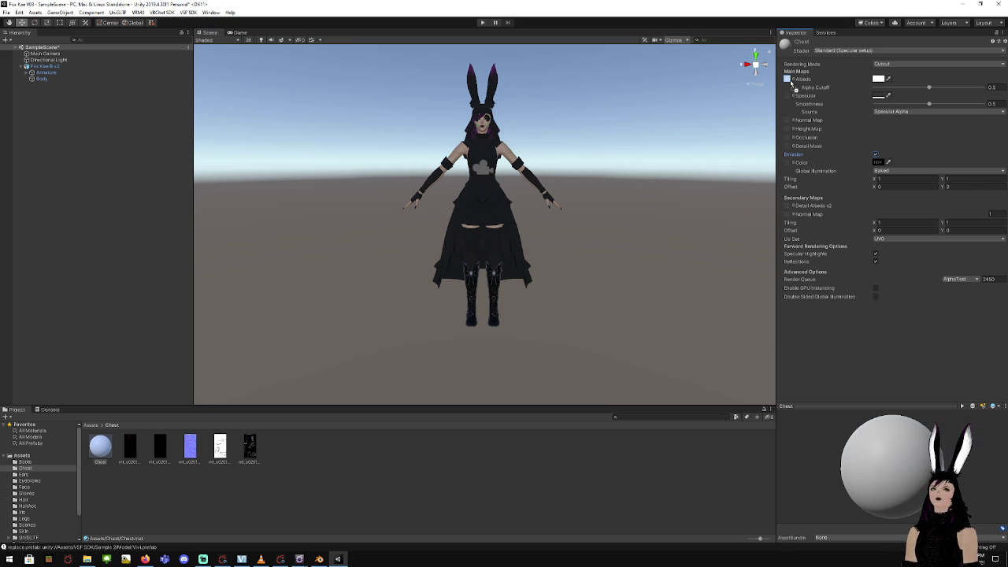
drag(160, 447, 788, 163)
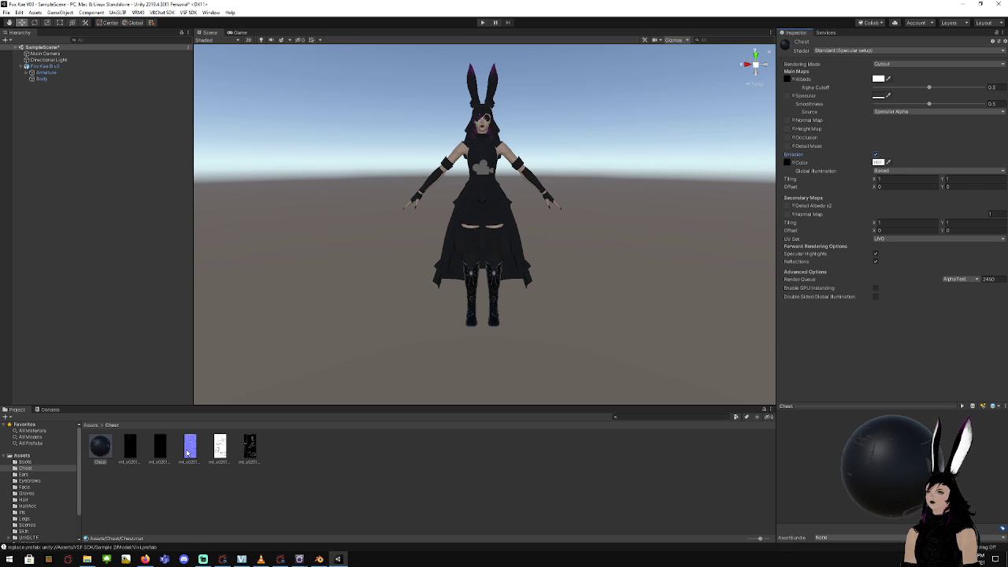
drag(190, 451, 787, 120)
drag(227, 452, 788, 140)
drag(251, 446, 790, 97)
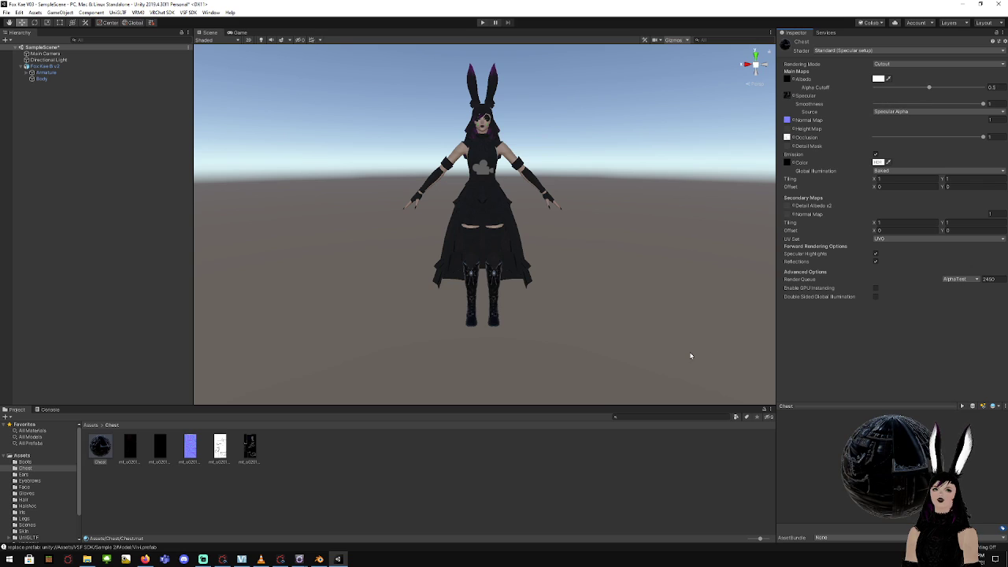
Set the Chest material's Smoothness to 0.5 and apply the material to the model's chest outfit
text(.5)
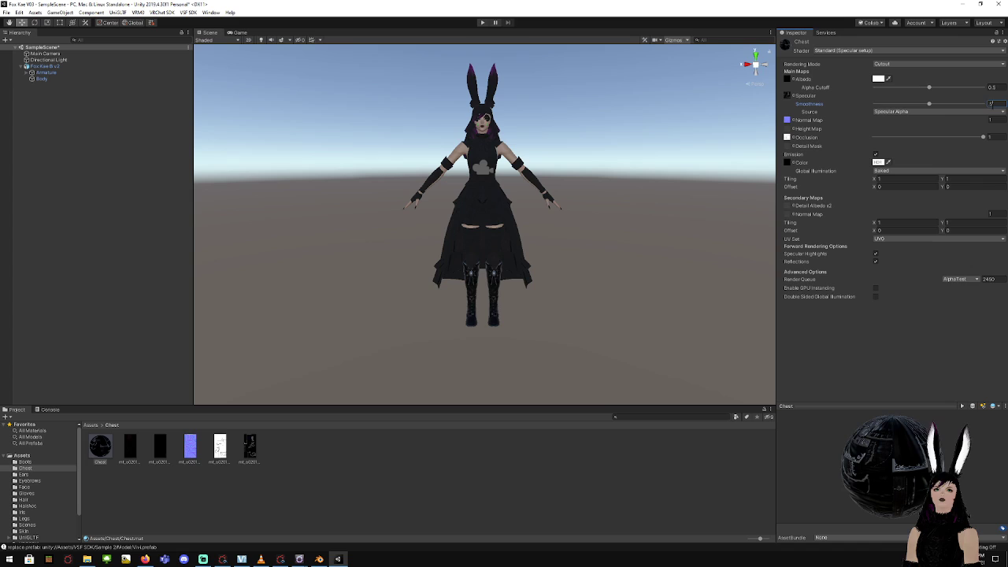
click(518, 475)
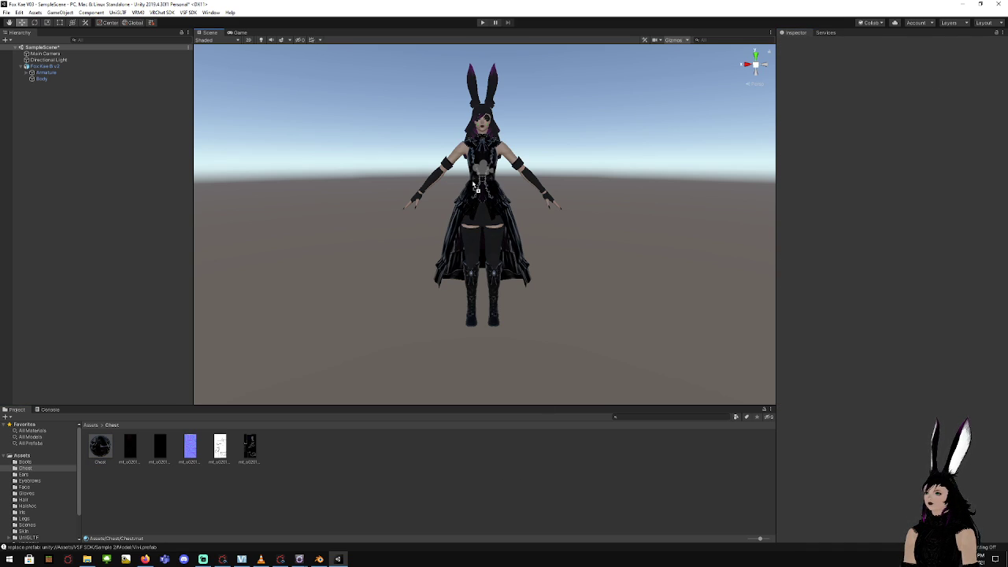
Export the Chest material with its dependencies as a Unity package named Chest into the Fox Kae project's Chest texture folder
right_click(99, 460)
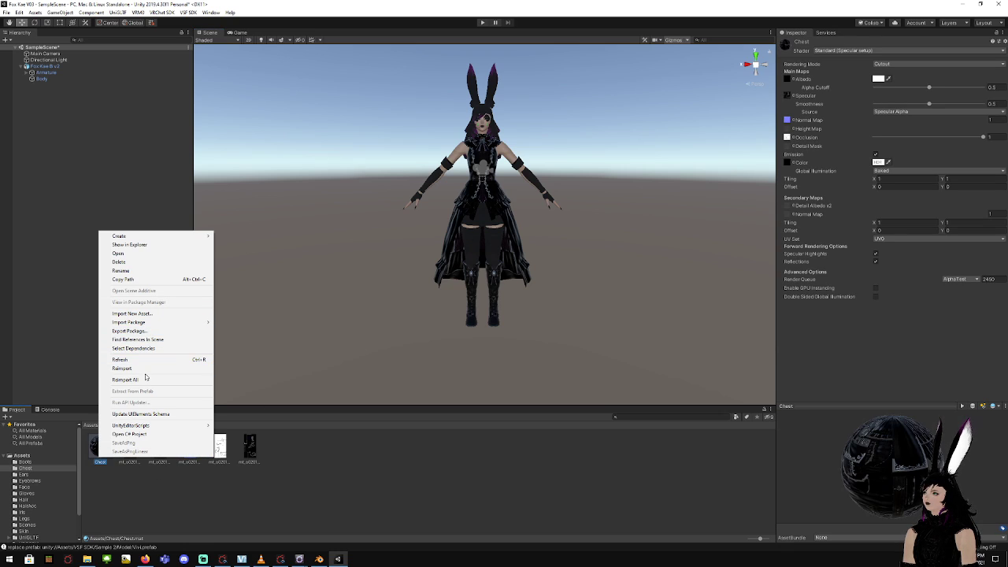
click(128, 330)
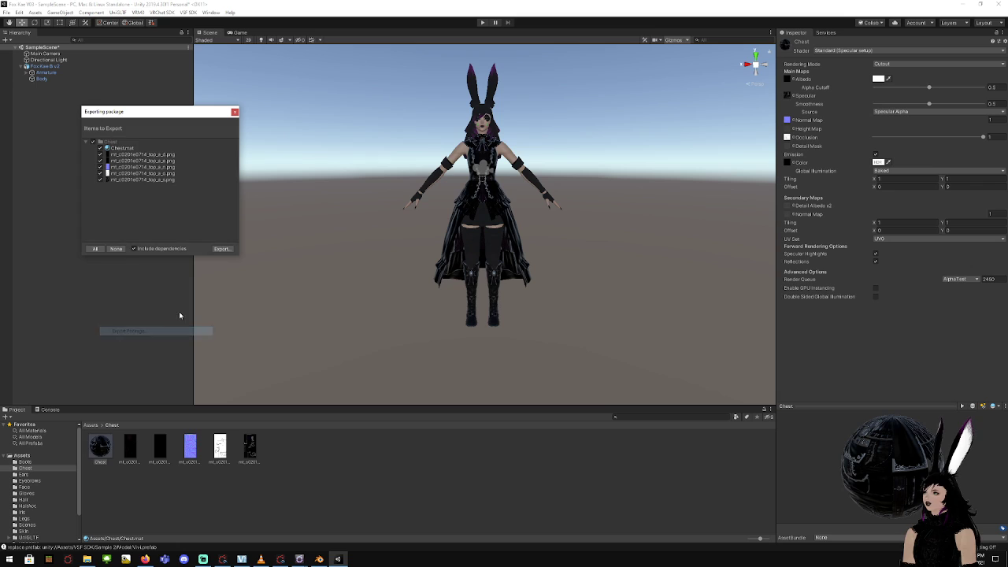
click(221, 248)
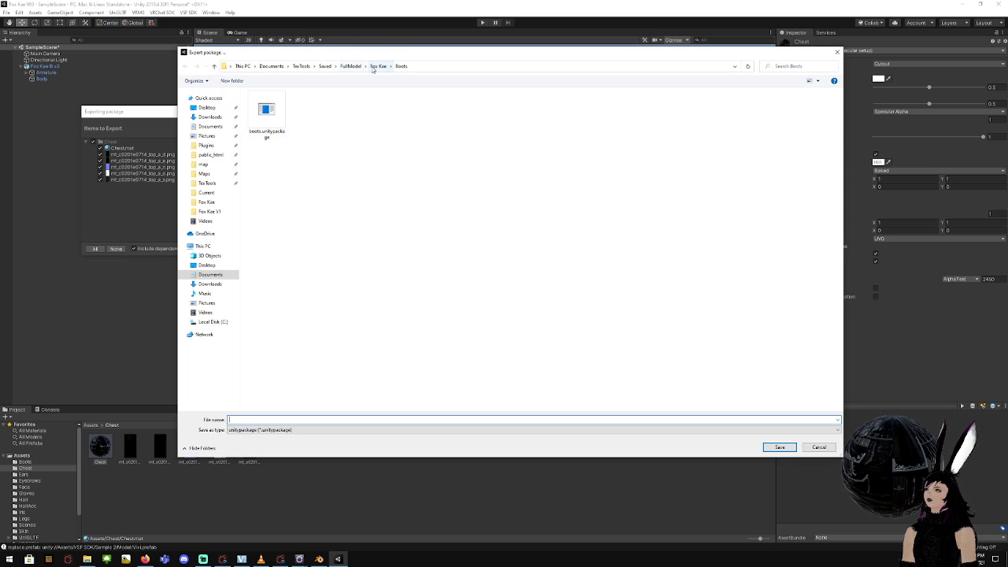
click(377, 66)
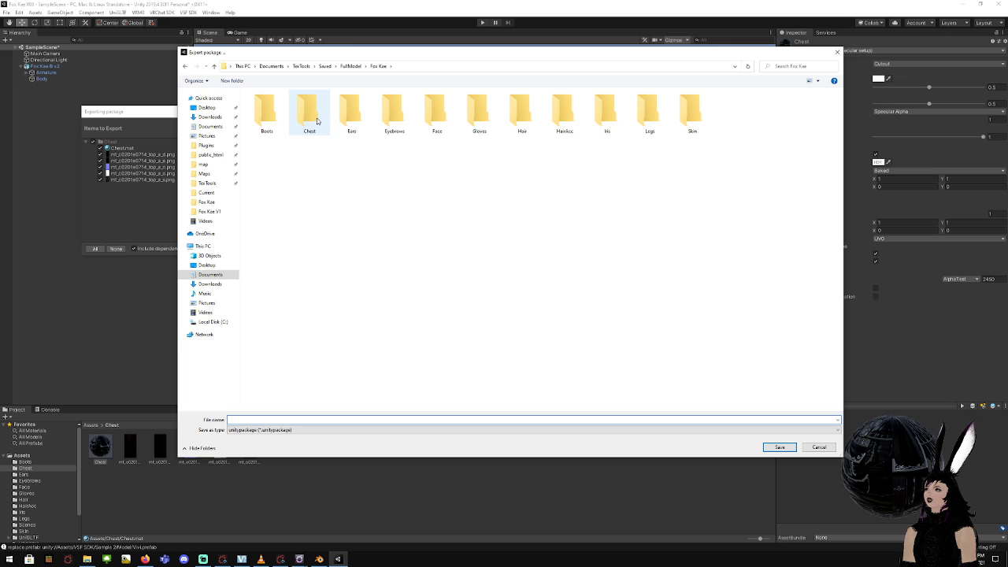
double_click(317, 120)
click(309, 419)
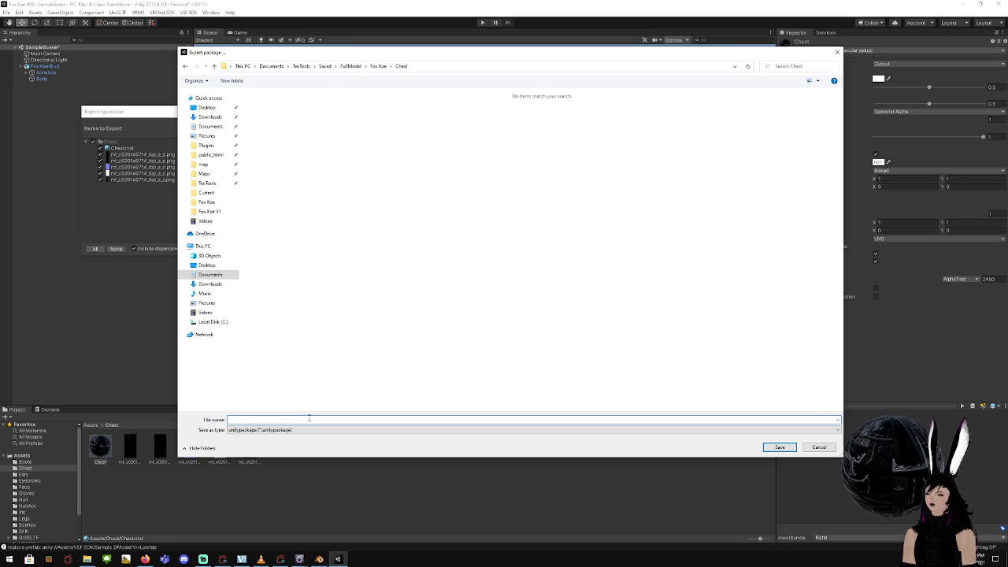
key(Return)
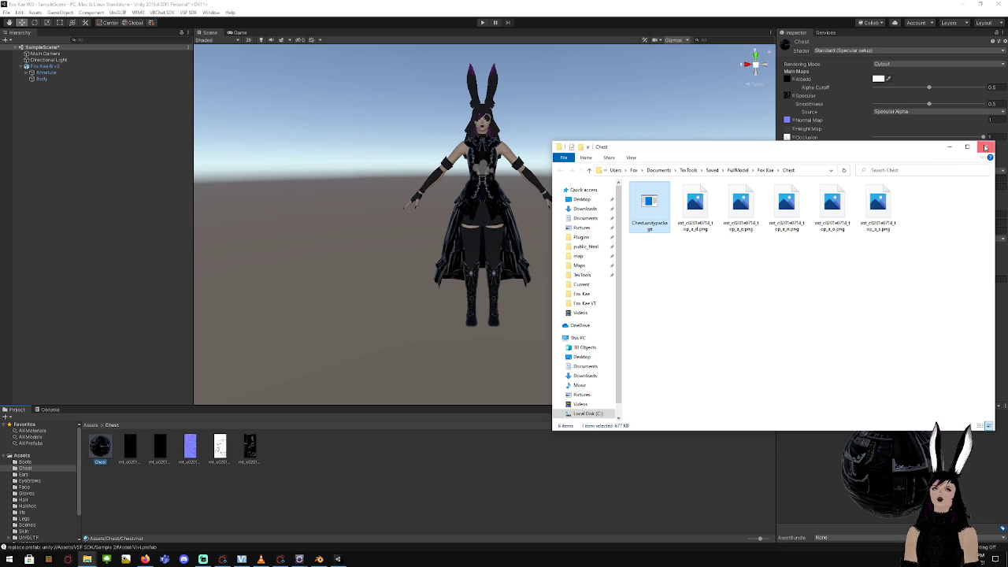
click(951, 150)
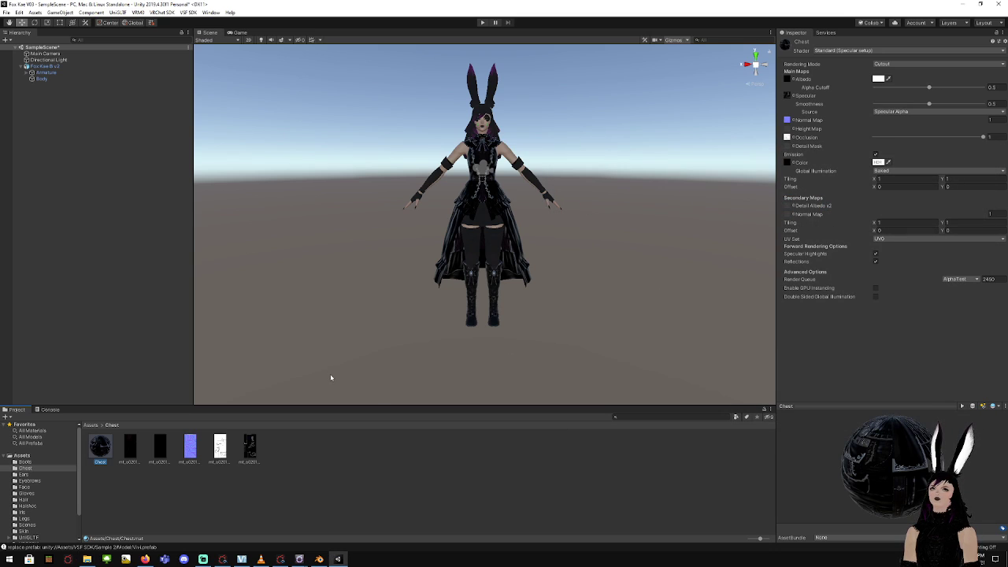
Create a new material named Ears in the Ears assets folder
click(24, 474)
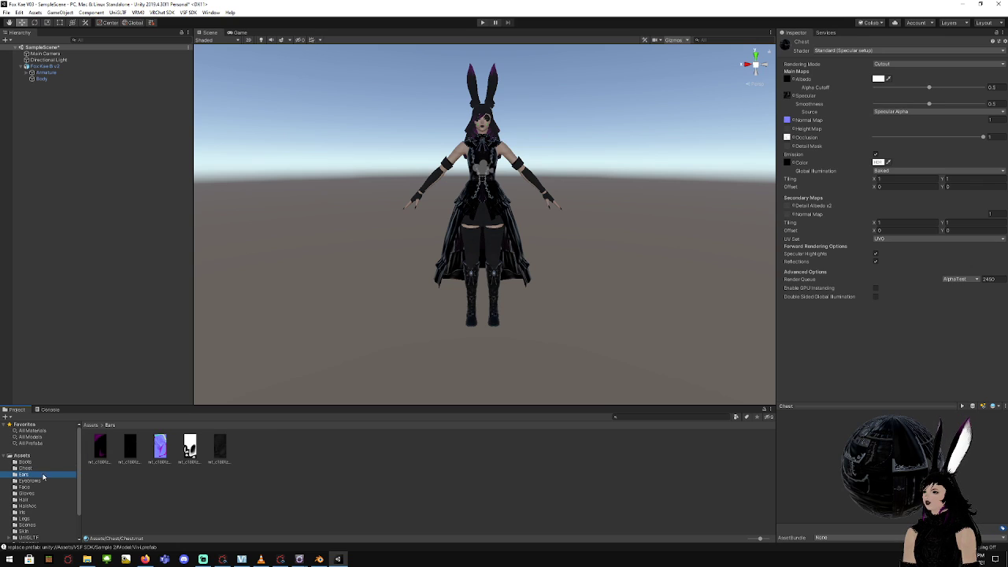
right_click(223, 479)
mouse_move(301, 262)
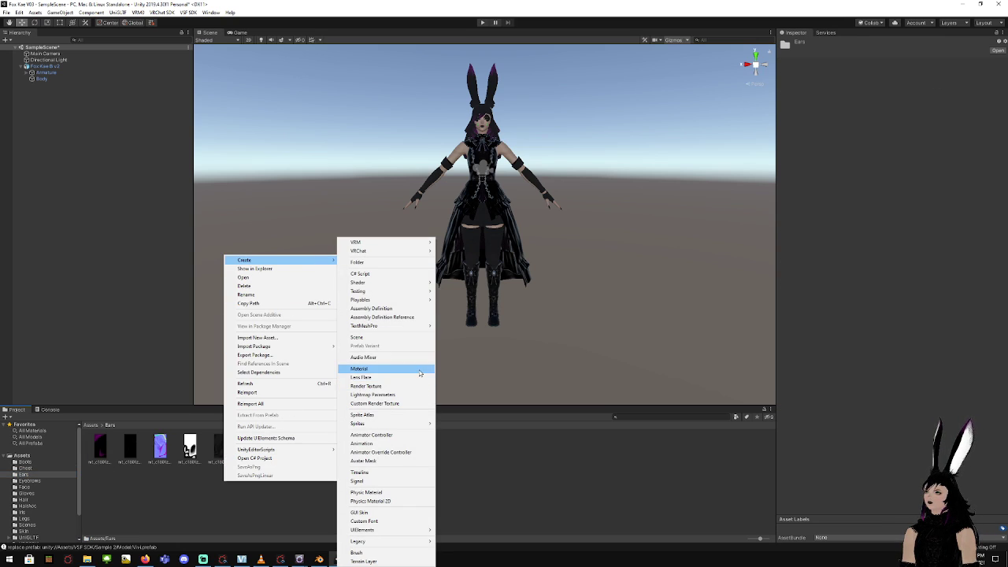
click(421, 371)
text(Ears)
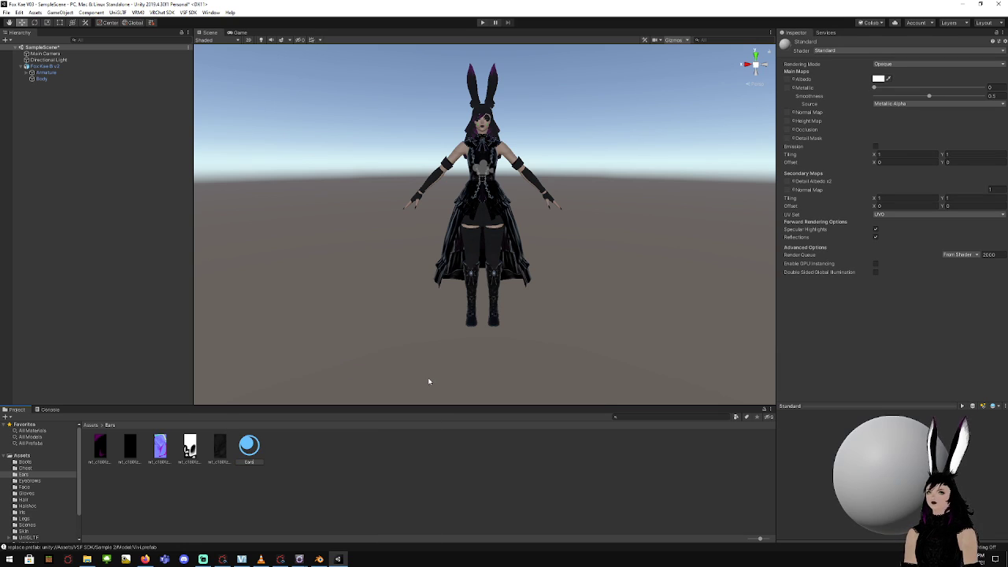
key(Return)
Set the Ears material to the Standard (Specular setup) shader with Fade rendering mode and enable Emission
click(852, 50)
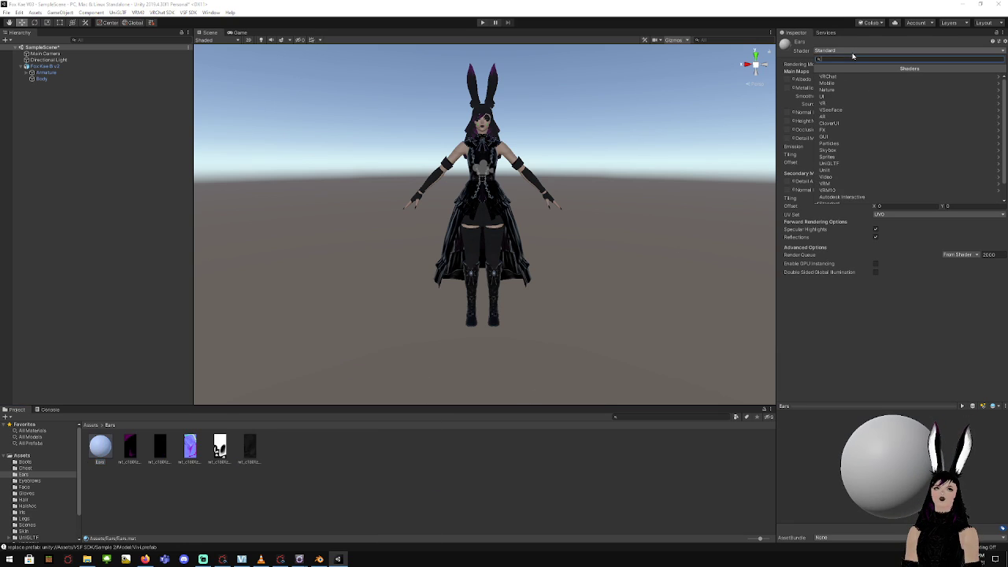
click(862, 192)
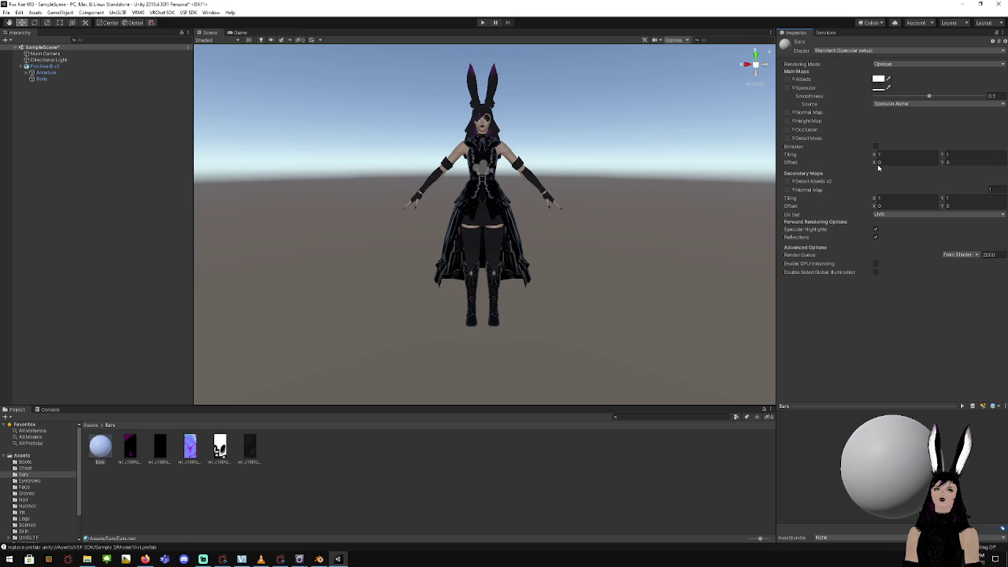
click(902, 65)
click(906, 90)
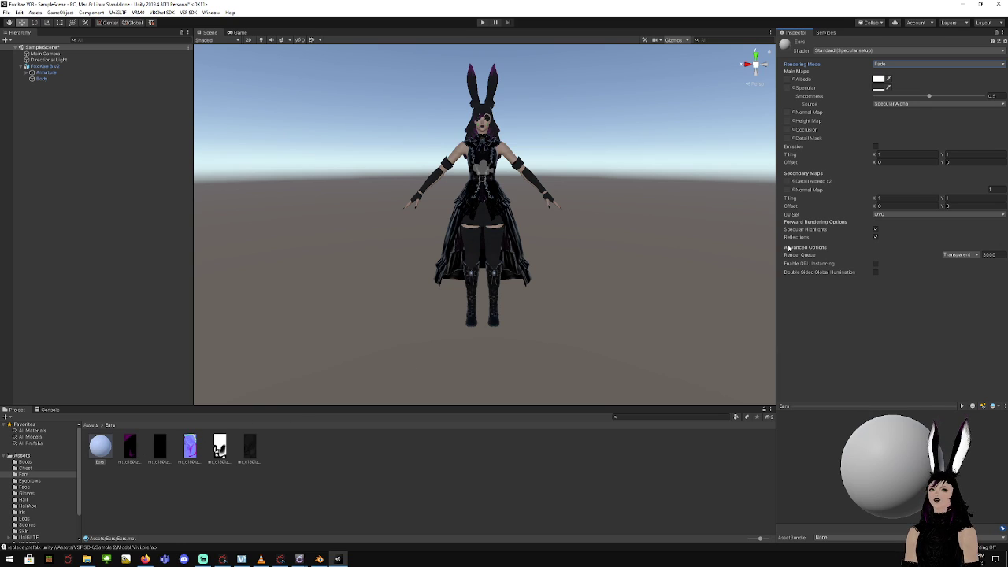
click(876, 147)
Assign the ear textures to the Ears material's Albedo, Emission, Normal Map, Occlusion and Specular slots, and apply the material to the model's ears
drag(130, 446, 788, 79)
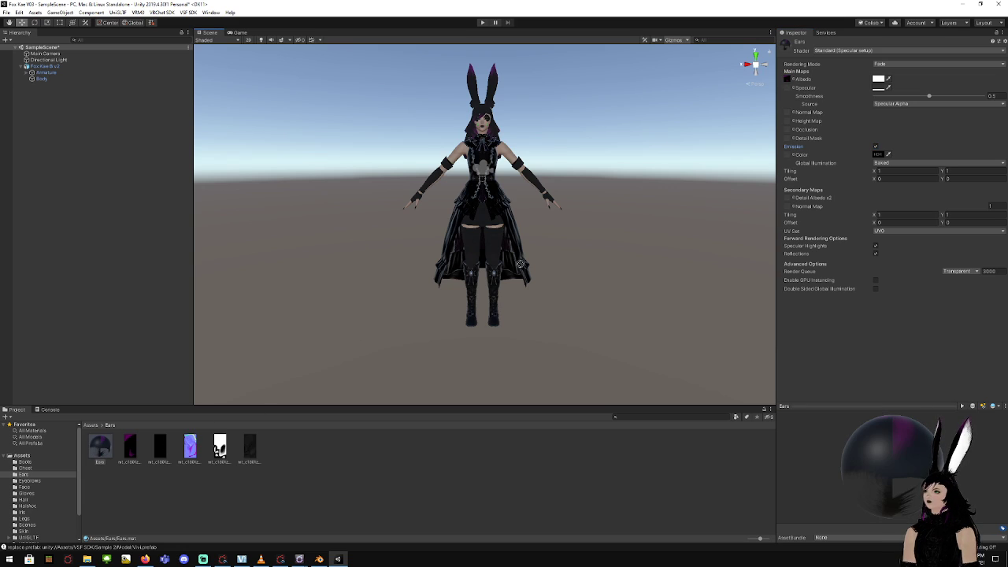
drag(791, 161, 789, 156)
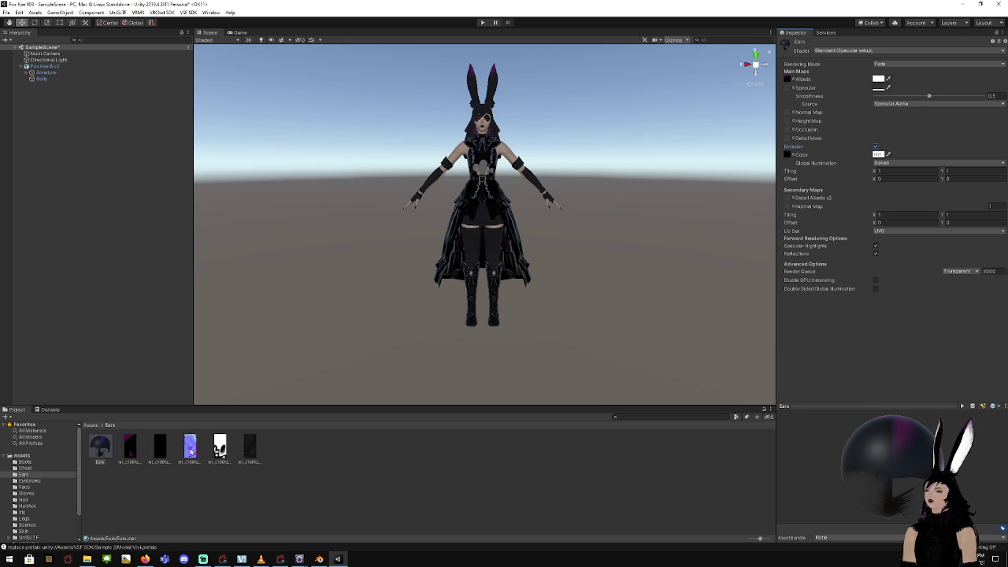
drag(191, 452, 787, 113)
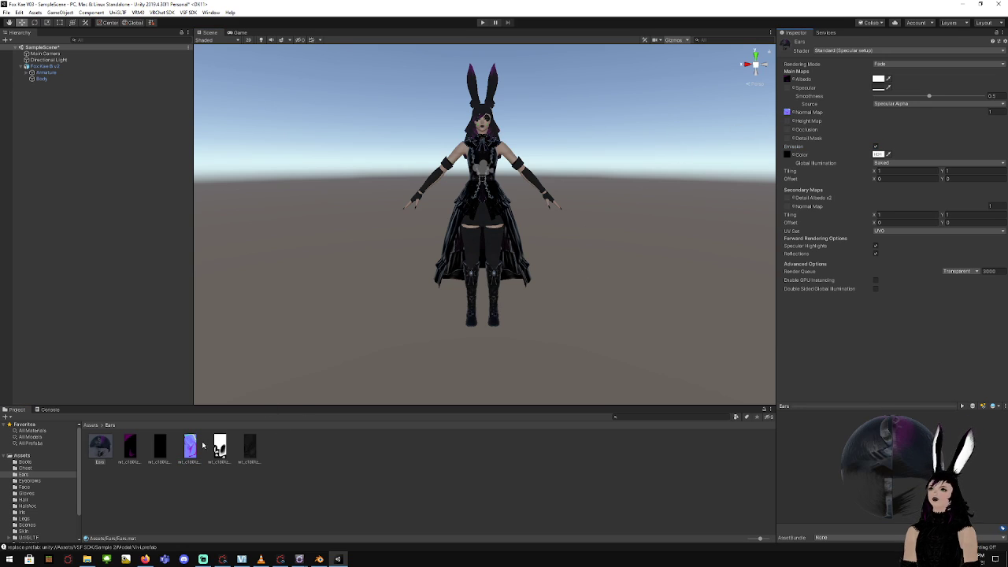
drag(220, 446, 786, 132)
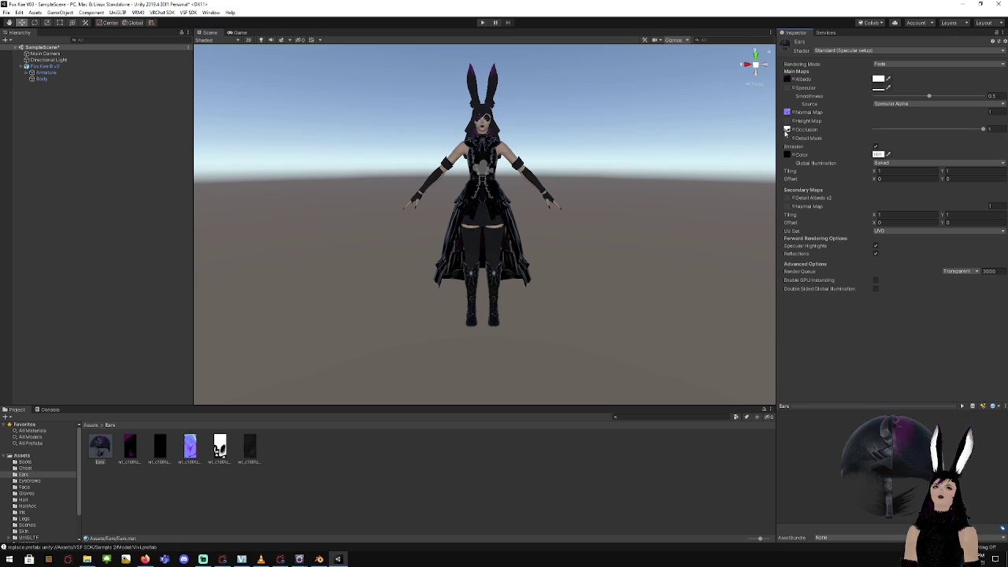
drag(247, 445, 790, 88)
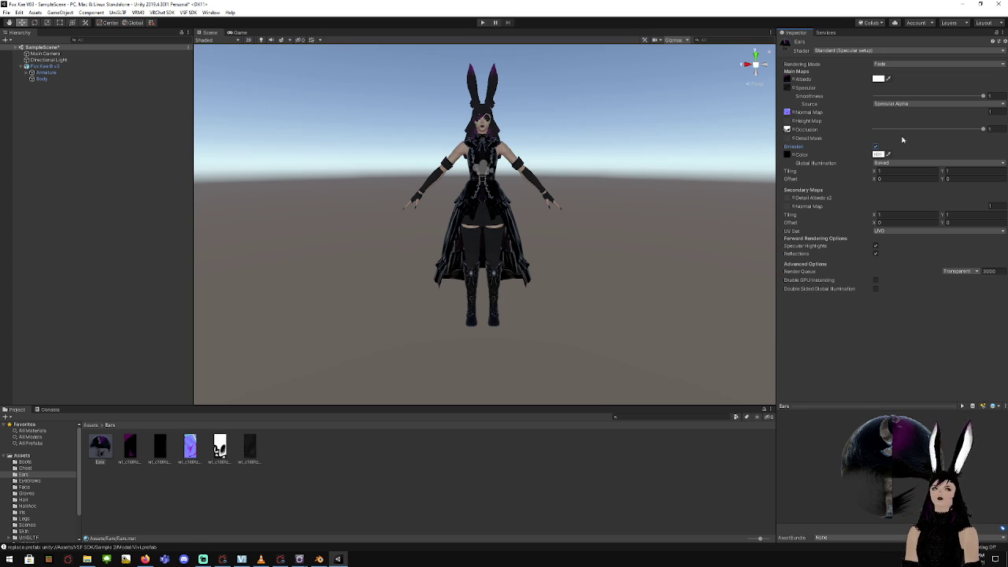
drag(109, 443, 477, 92)
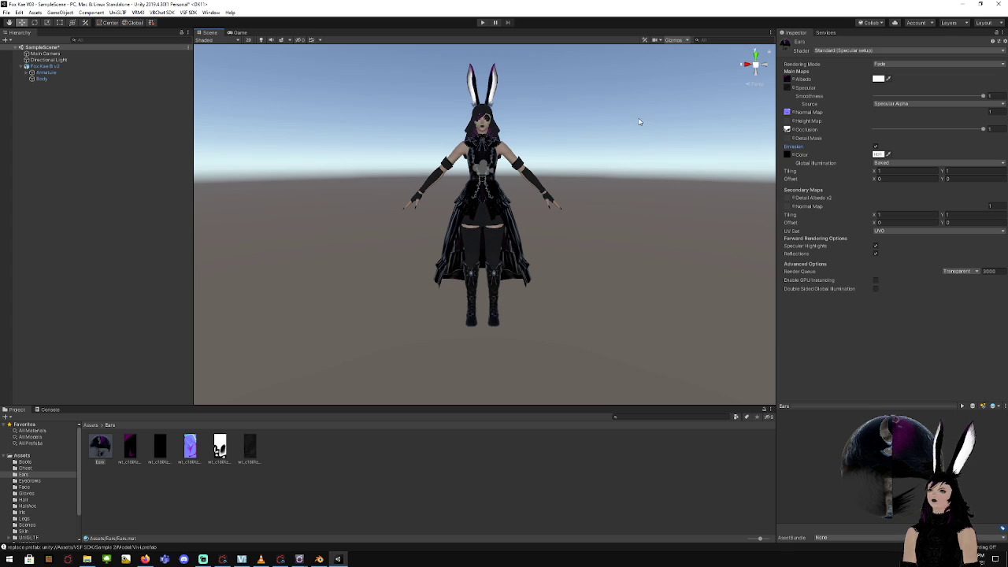
Try the Cutout, Opaque and Transparent rendering modes on the Ears material and return it to Fade
click(906, 64)
click(890, 80)
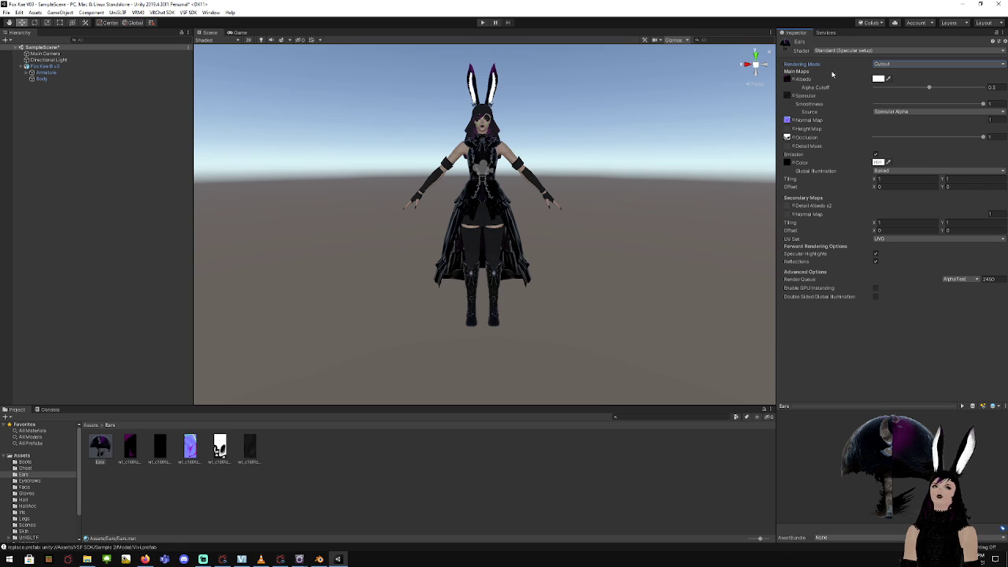
click(885, 65)
click(894, 73)
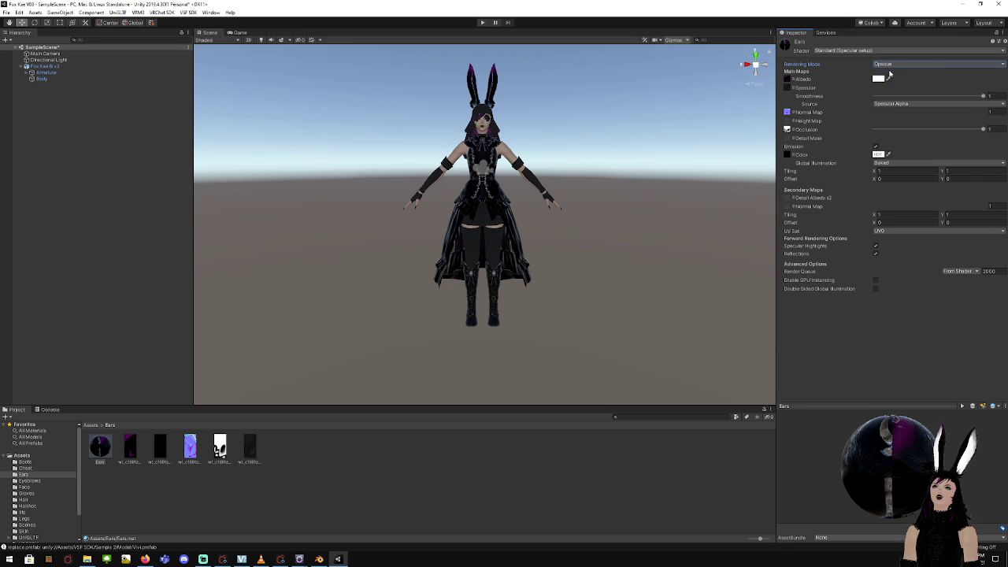
click(896, 65)
click(898, 98)
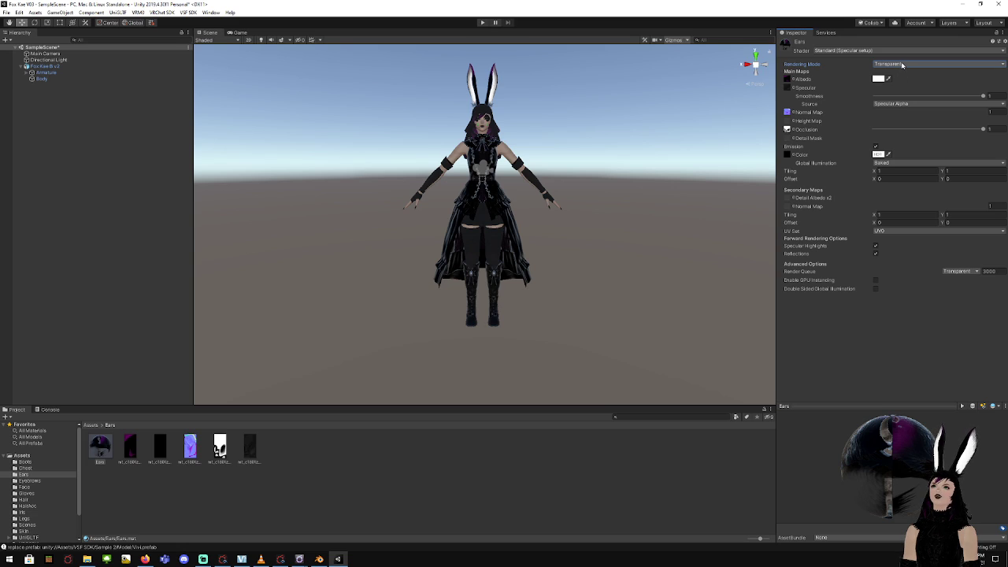
click(903, 65)
click(898, 89)
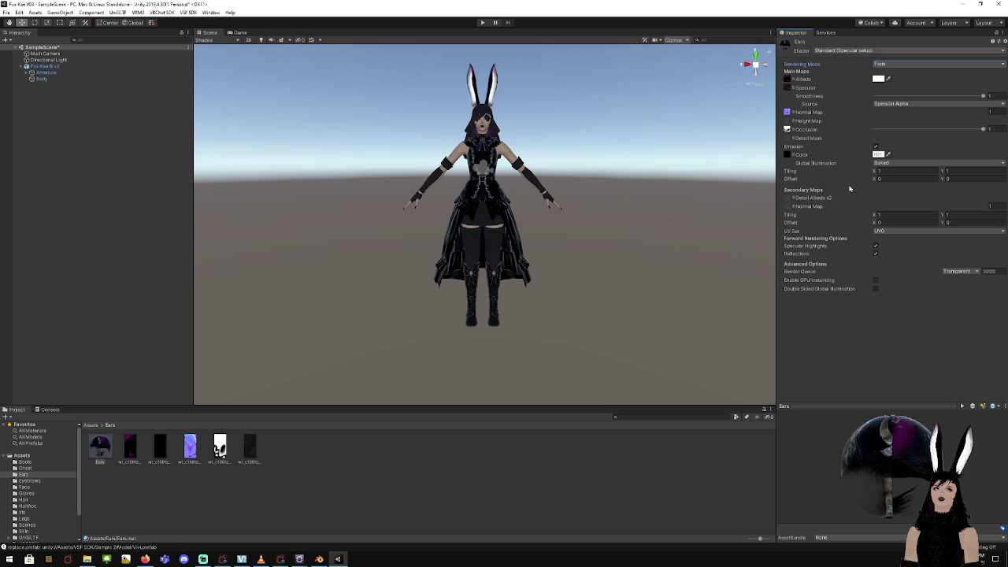
Export the Ears material with its dependencies as a Unity package named ears into the Fox Kae project's Ears texture folder
right_click(112, 455)
click(172, 326)
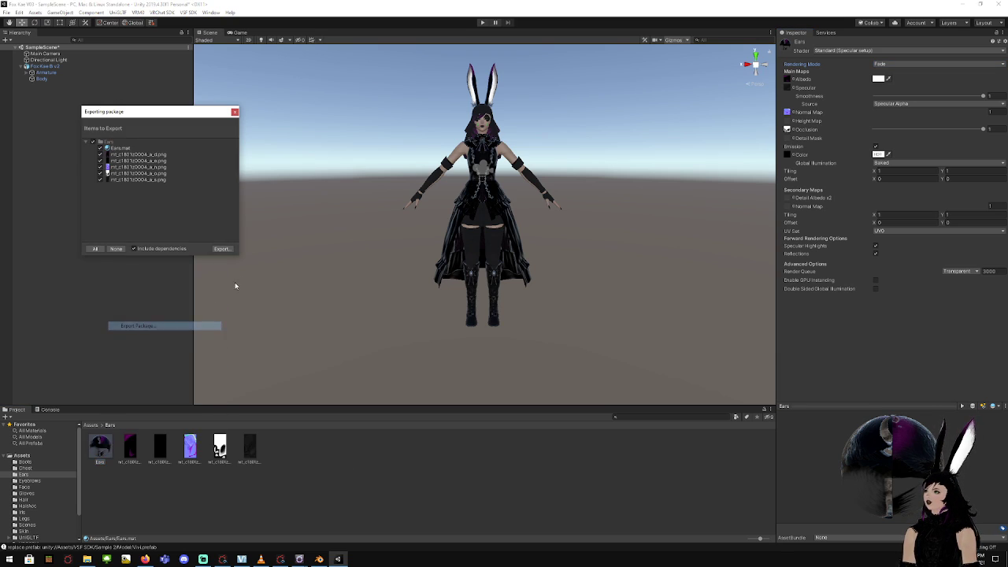
click(220, 247)
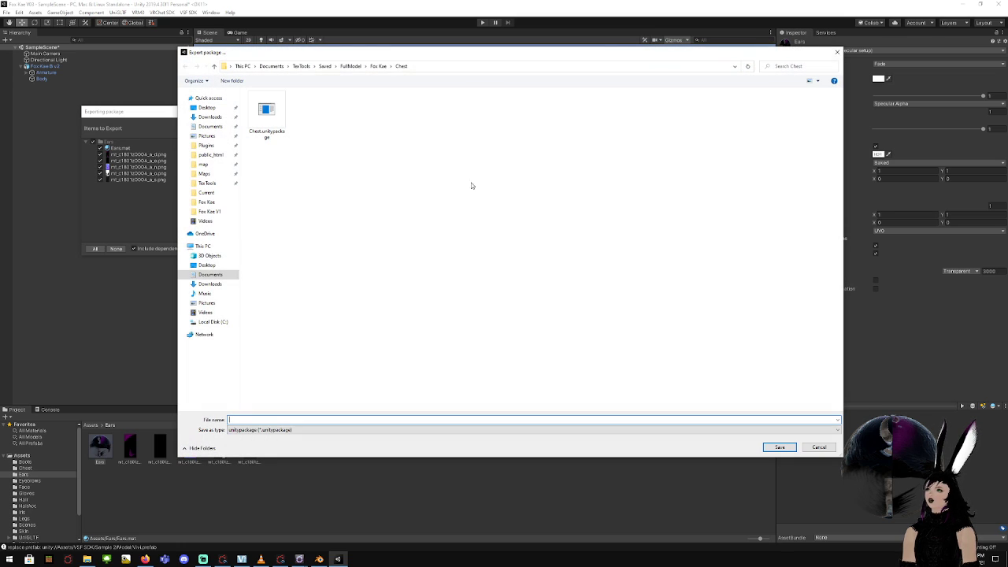
click(378, 65)
double_click(350, 112)
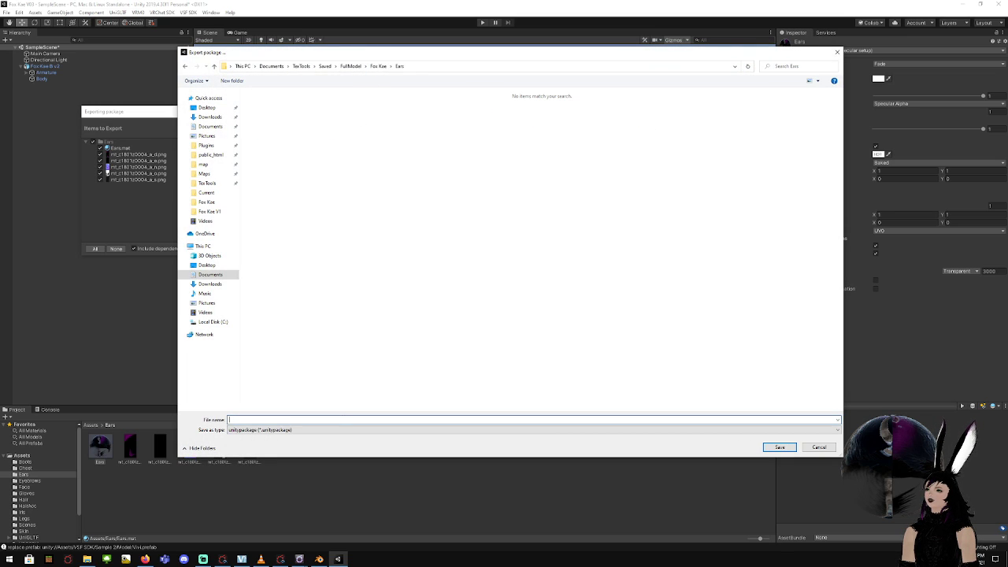
click(779, 446)
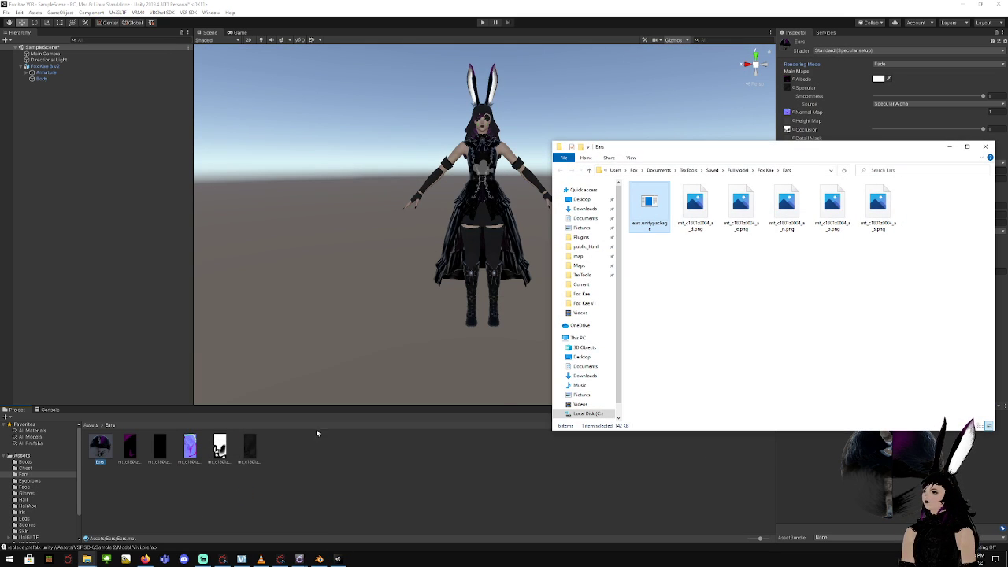
click(985, 146)
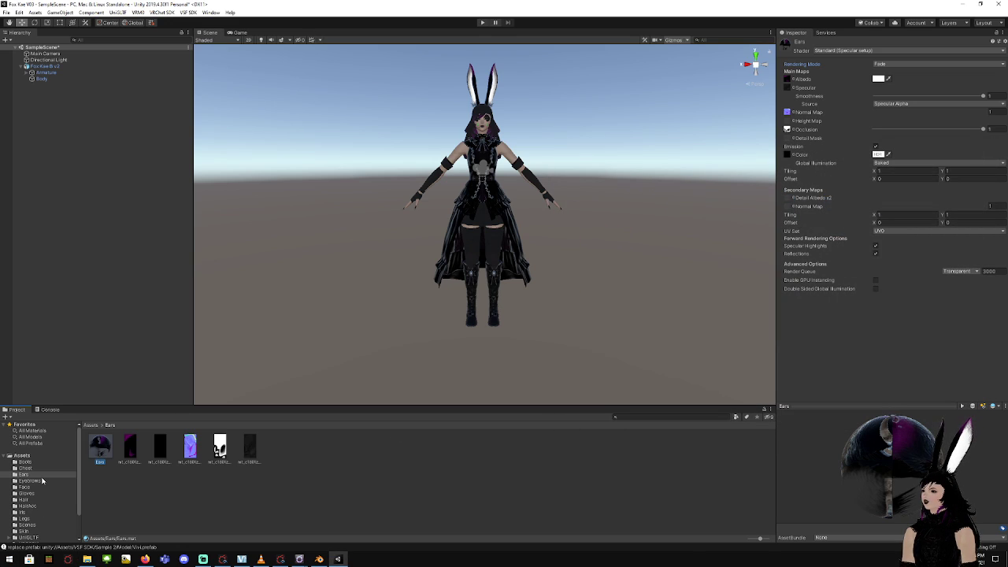
Create a new material named Eyebrows in the Eyebrows assets folder
click(42, 481)
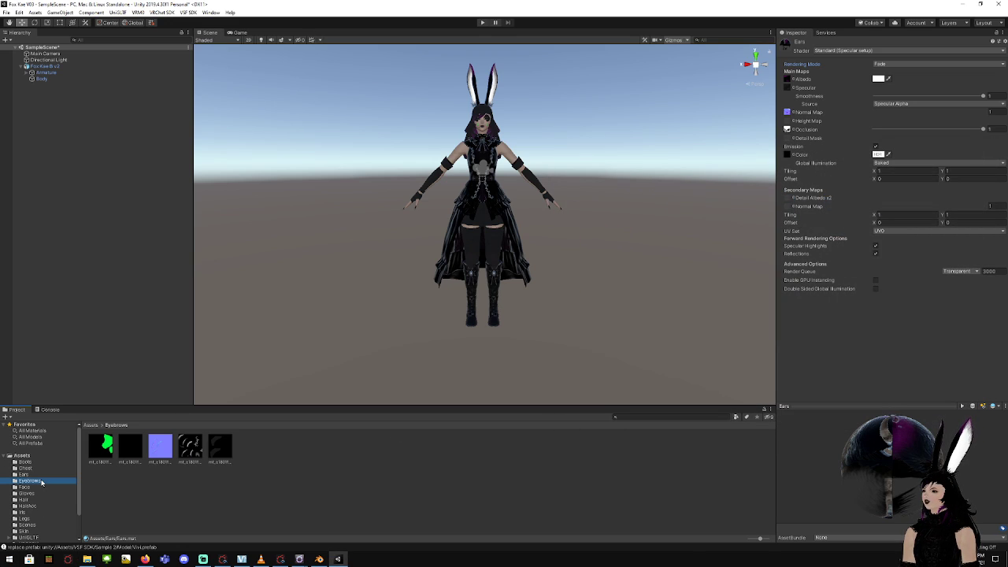
right_click(273, 503)
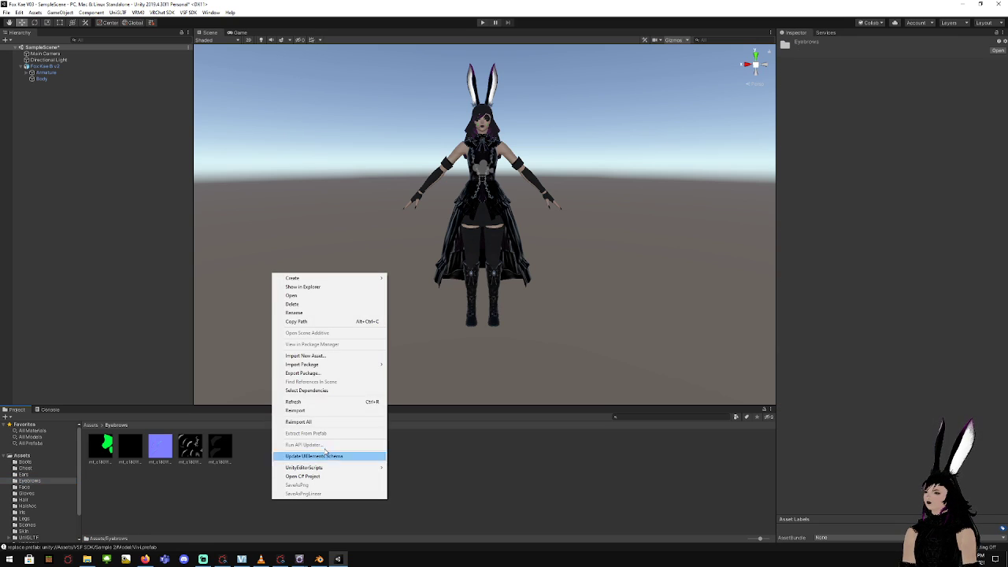
mouse_move(354, 281)
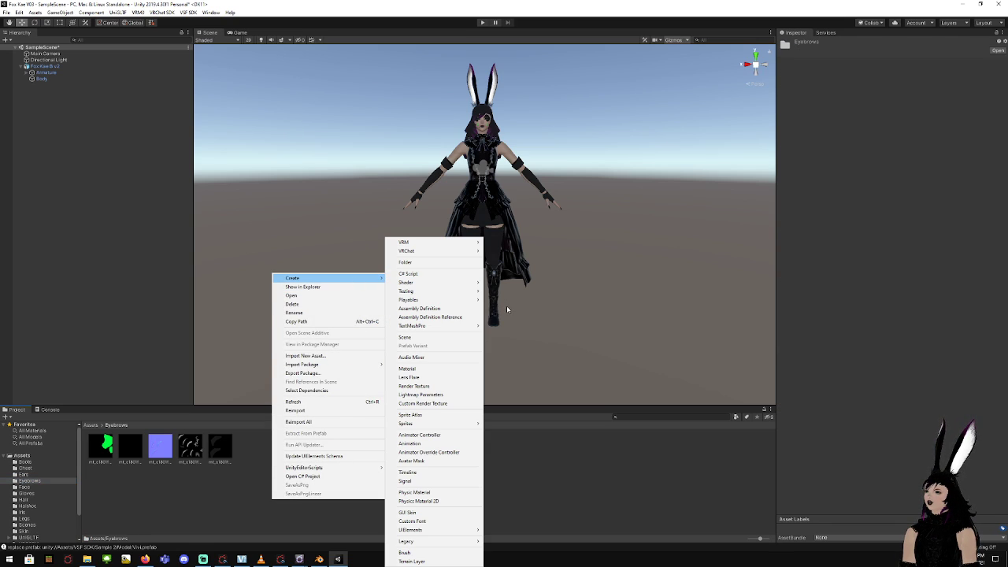
click(430, 368)
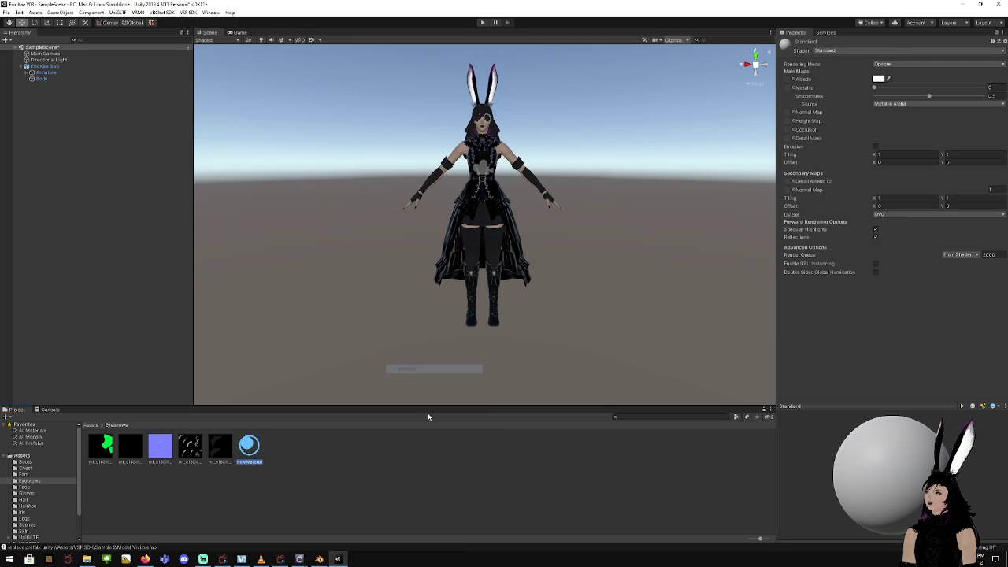
text(e)
text(yebrows)
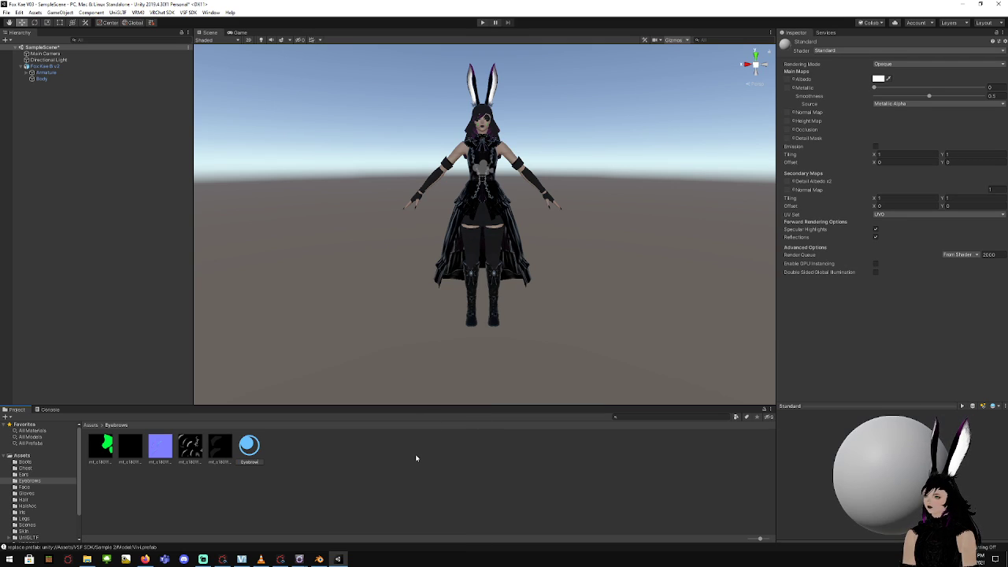
key(Return)
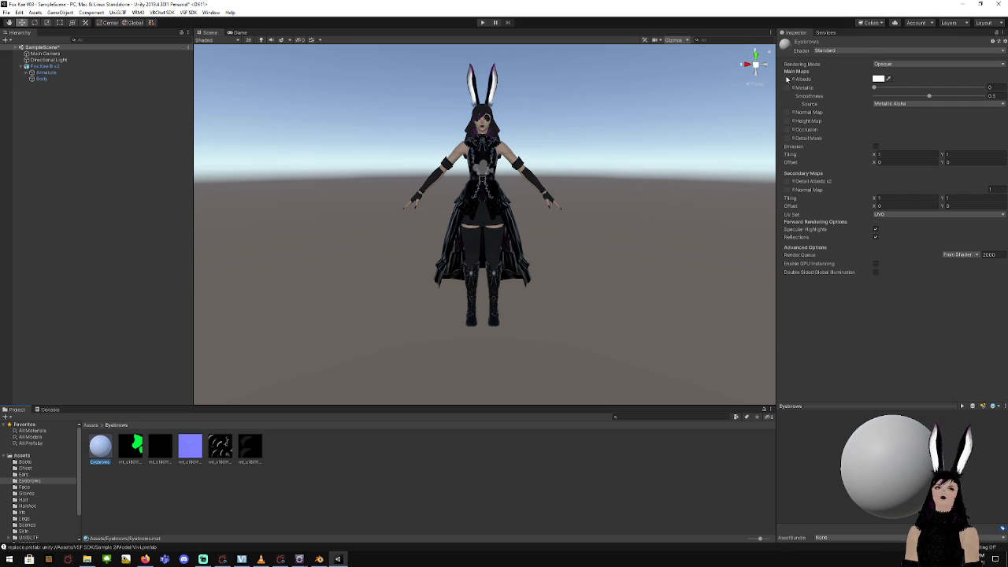
Set the Eyebrows material to the Standard (Specular setup) shader with Fade rendering mode
click(857, 52)
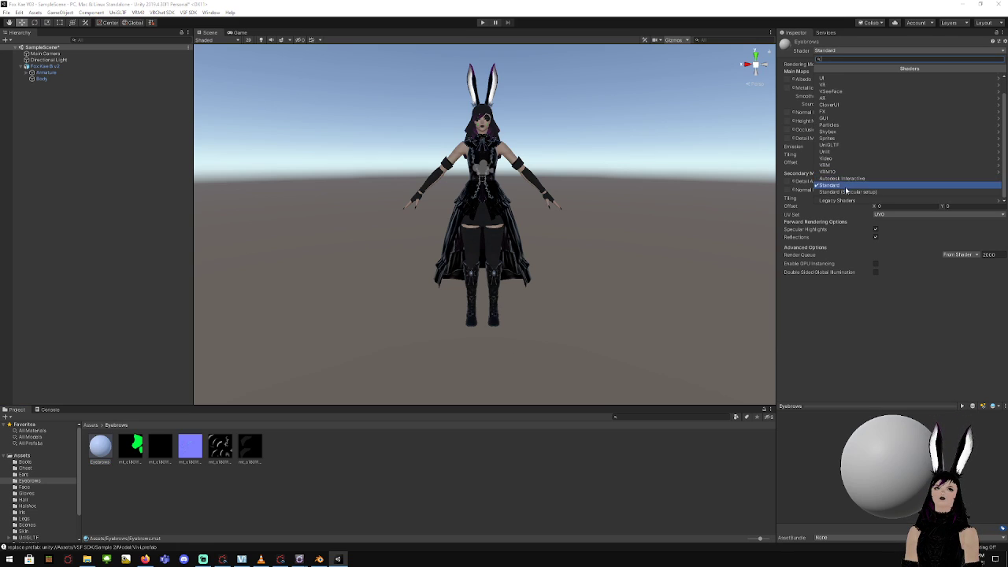
click(844, 191)
click(902, 64)
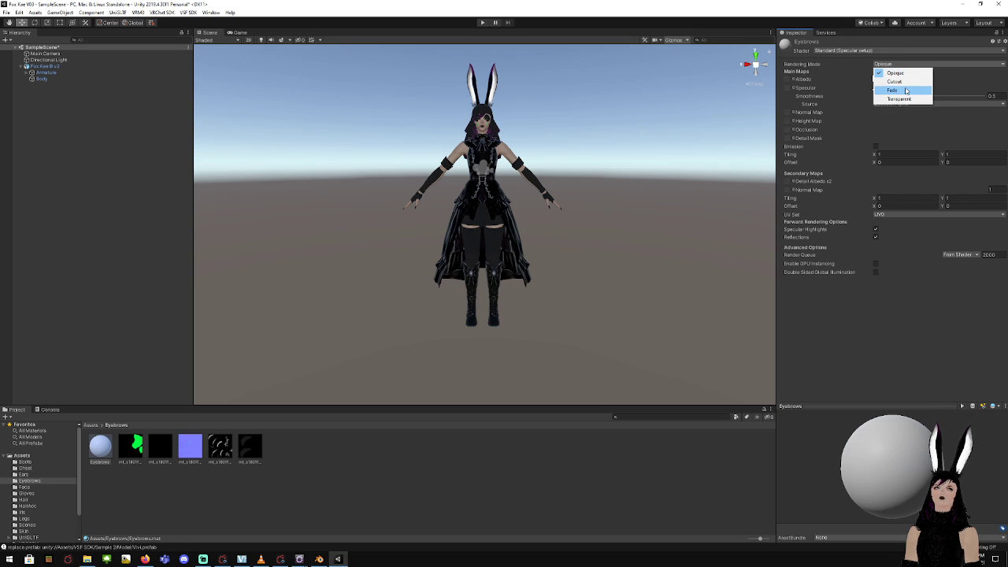
click(906, 91)
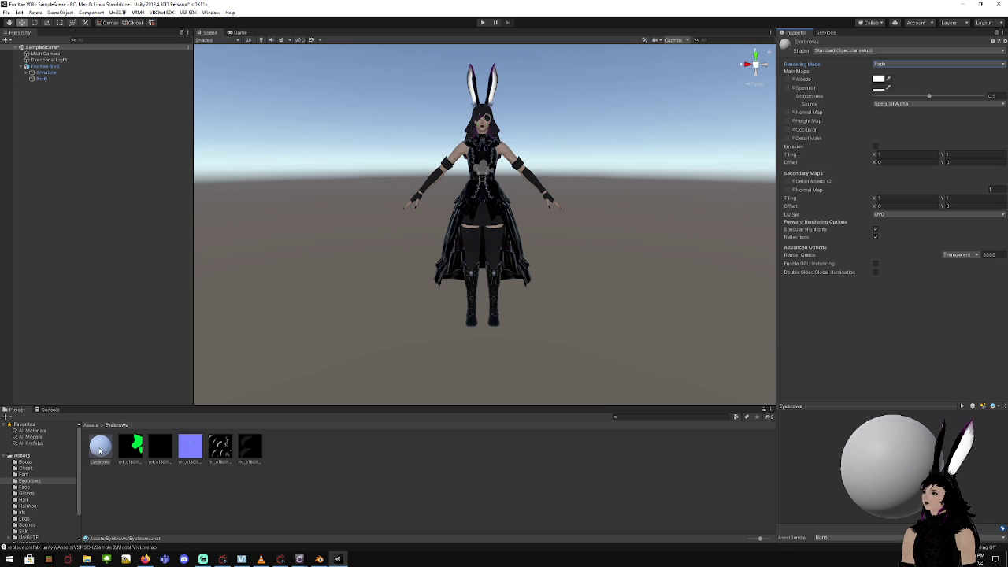
Enable Emission on the Eyebrows material, fill its Albedo, Emission, Normal Map, Occlusion and Specular slots, and apply it to the model's eyebrows
click(100, 451)
drag(146, 447, 790, 80)
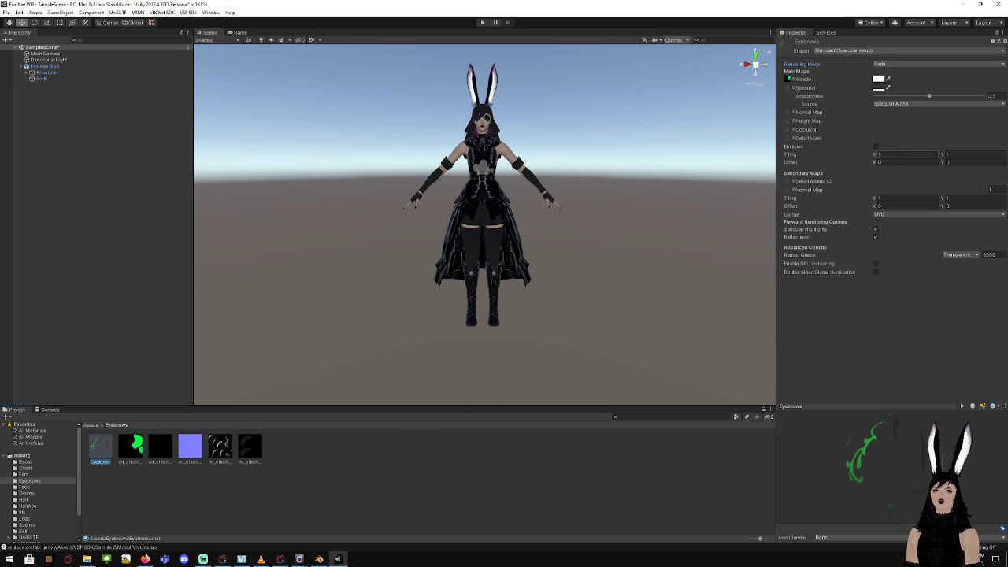
click(875, 147)
drag(147, 448, 790, 155)
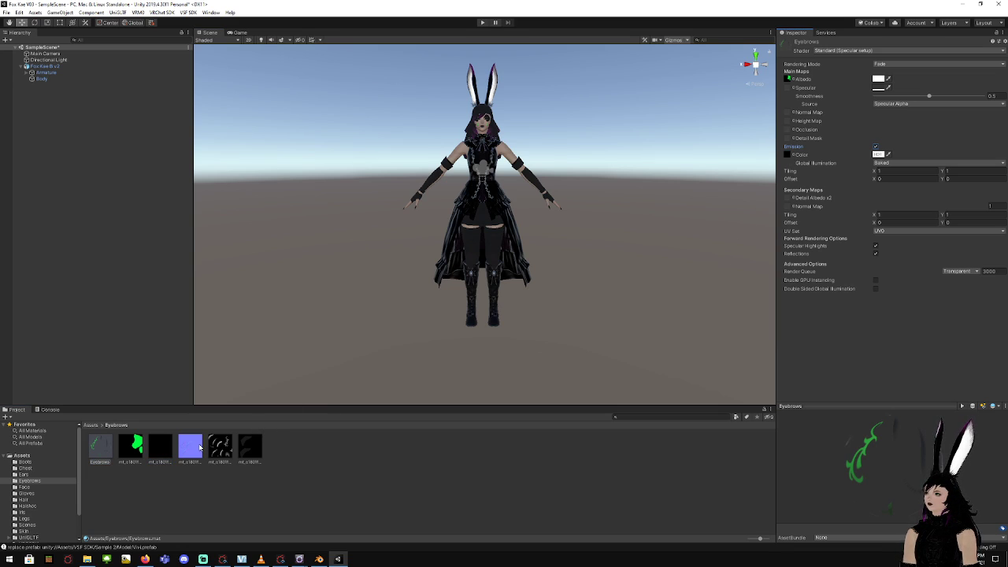
drag(199, 448, 787, 115)
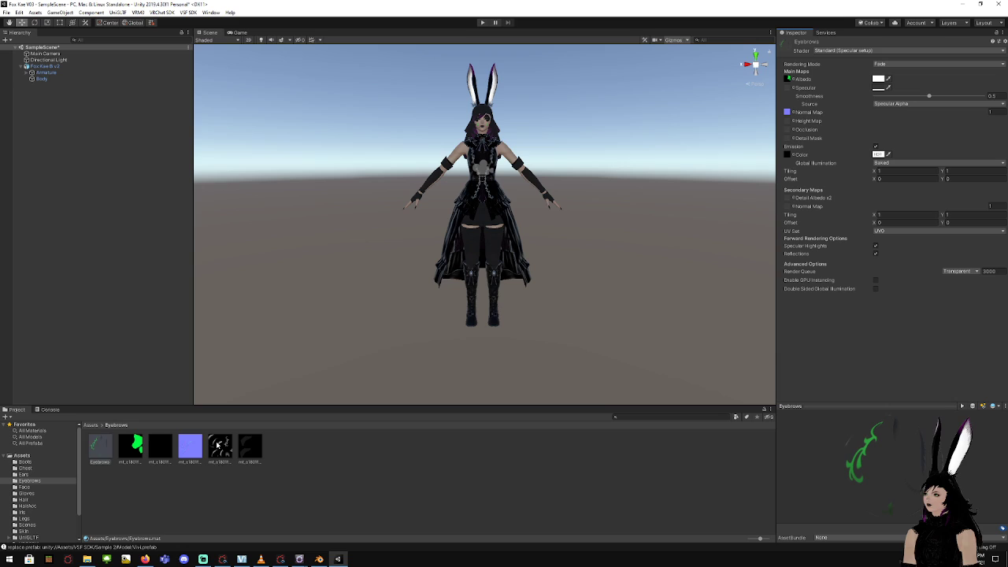
drag(218, 446, 787, 129)
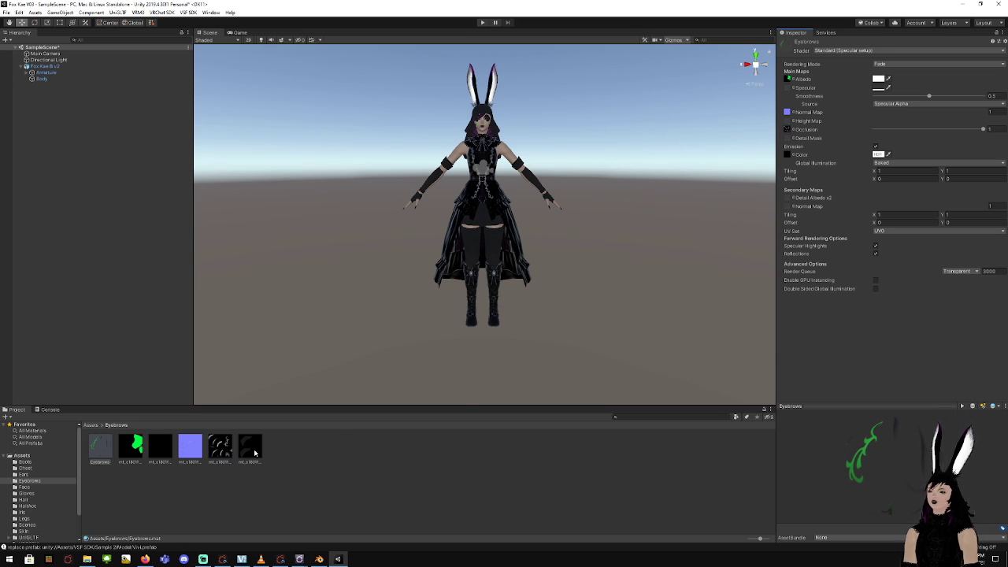
drag(254, 453, 790, 90)
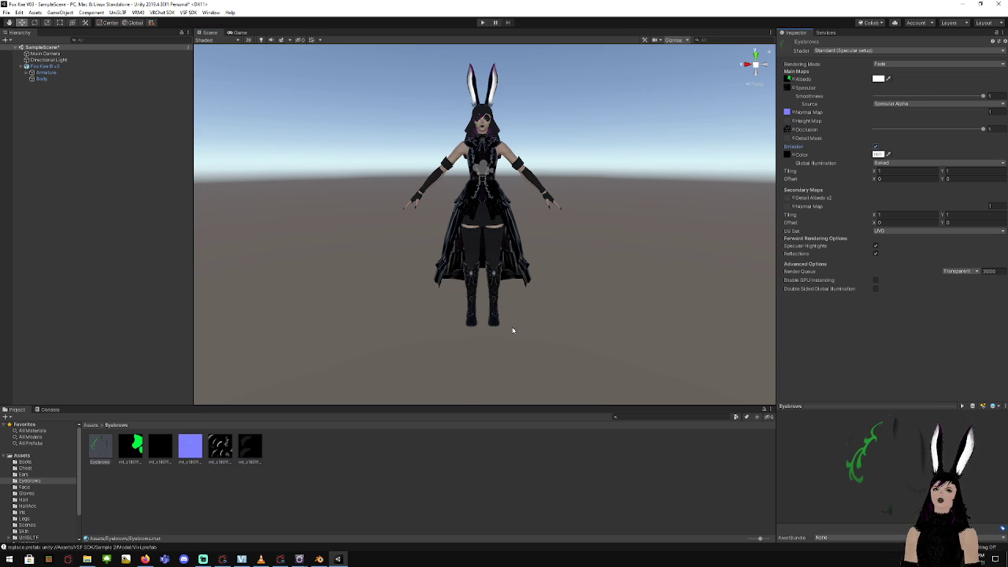
drag(101, 449, 492, 122)
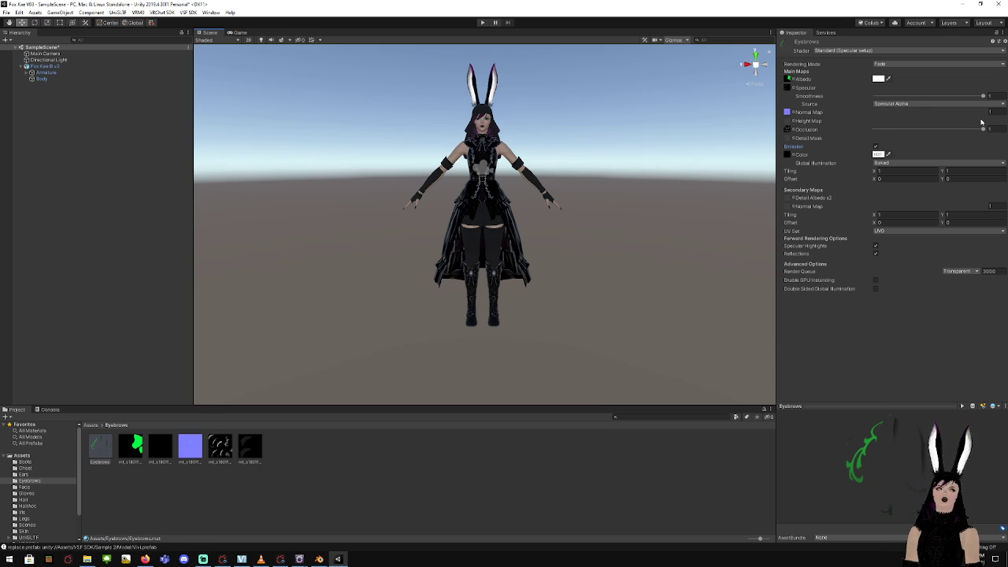
Set the Smoothness of the Ears material to 0.5
click(25, 474)
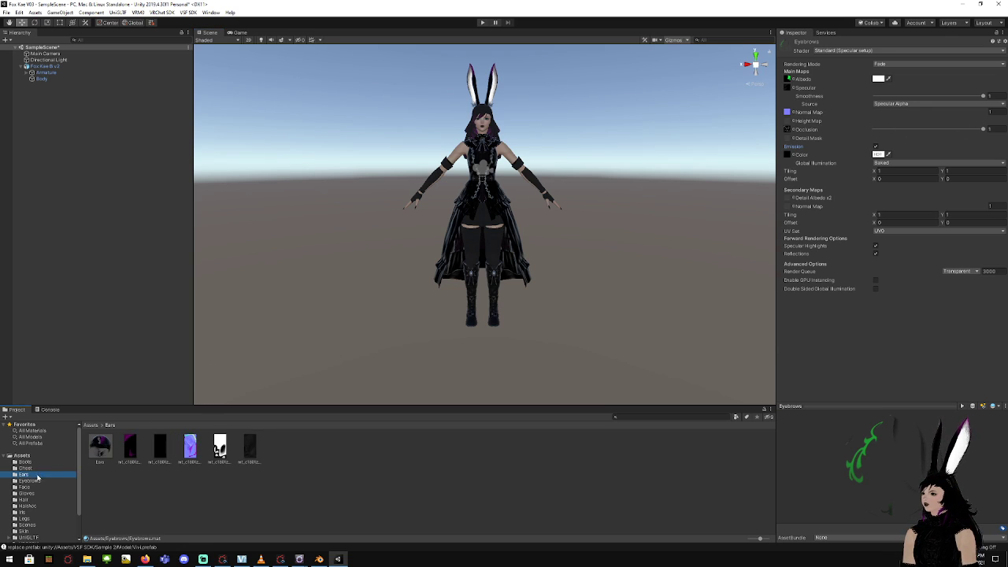
click(100, 462)
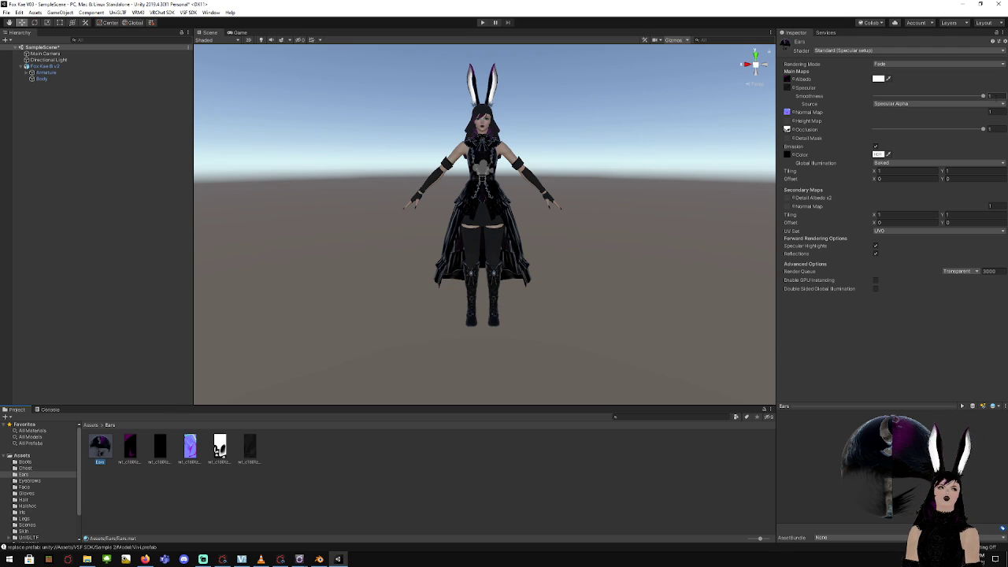
click(990, 97)
text(.5)
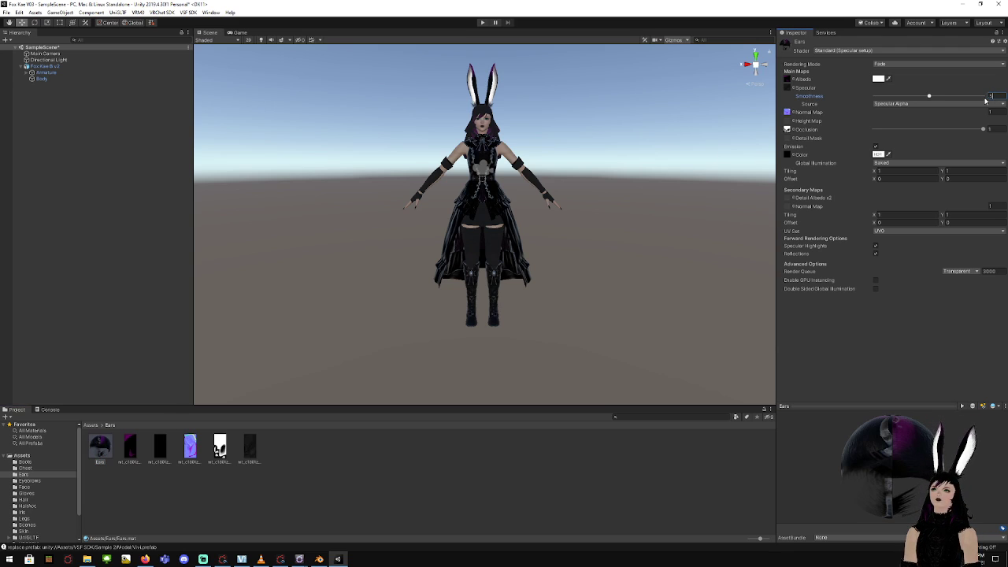
scroll(552, 68, up, 8)
scroll(541, 75, down, 8)
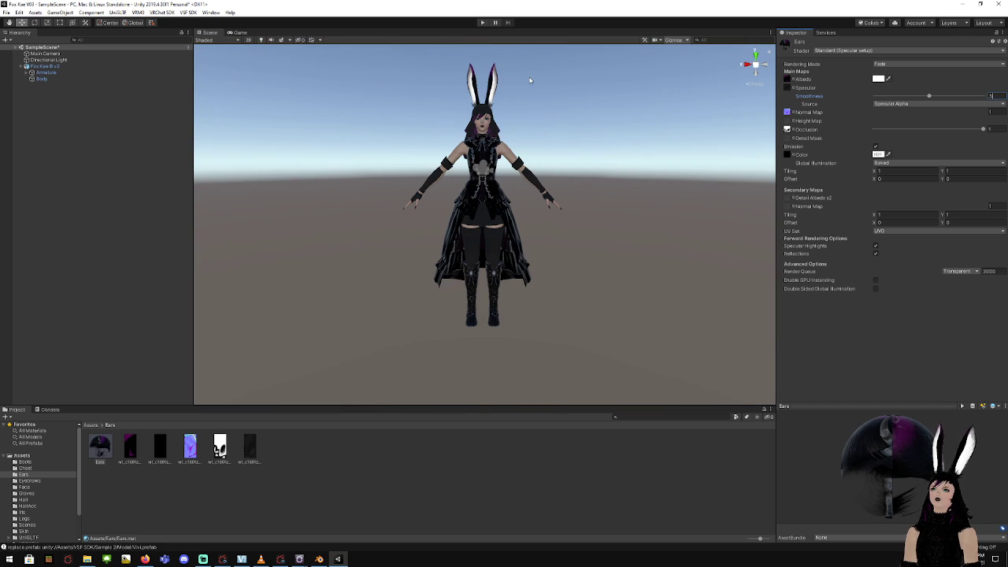
scroll(538, 79, up, 4)
middle_drag(564, 67, 545, 277)
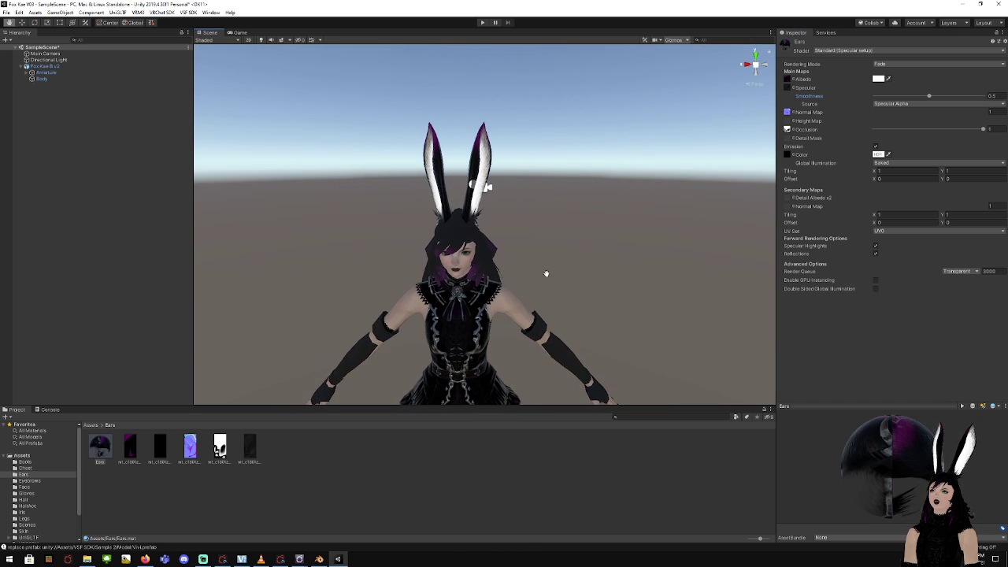
Set the Smoothness of the Ears material to 0.25
scroll(548, 276, up, 5)
click(994, 95)
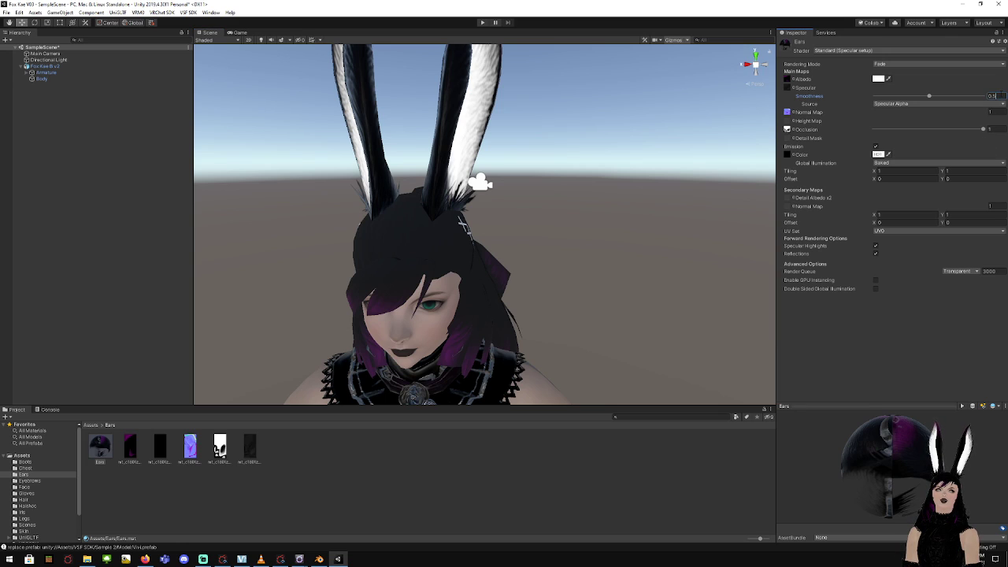
text(.2)
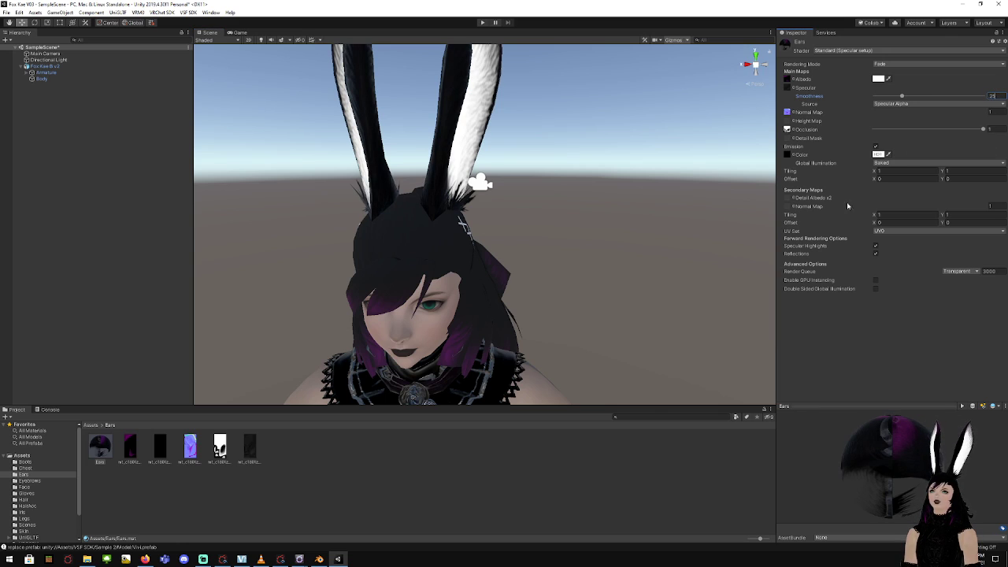
text(5)
Export the Ears material with its dependencies, overwriting ears.unitypackage in the Ears folder, and close the file window that opens
right_click(95, 455)
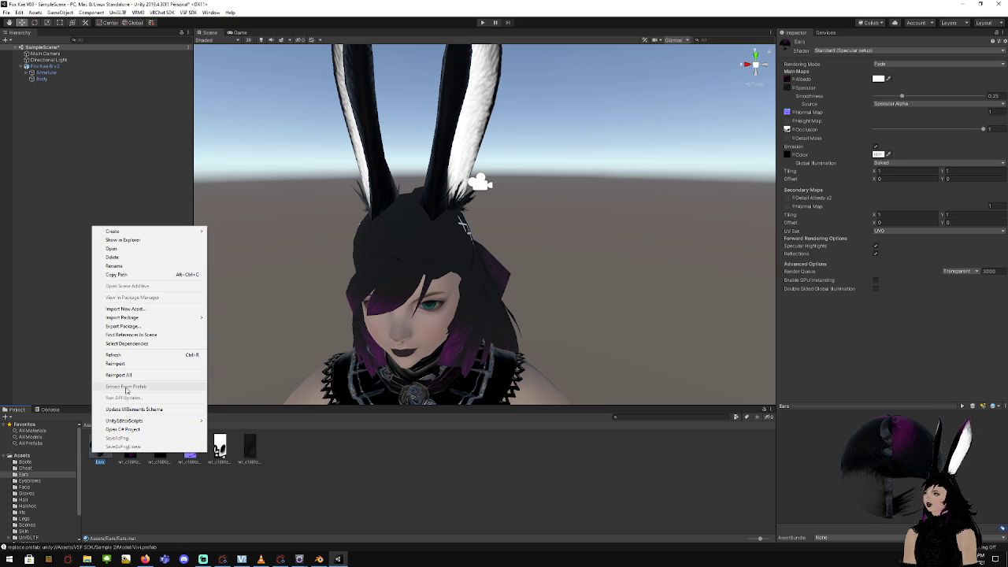
click(123, 326)
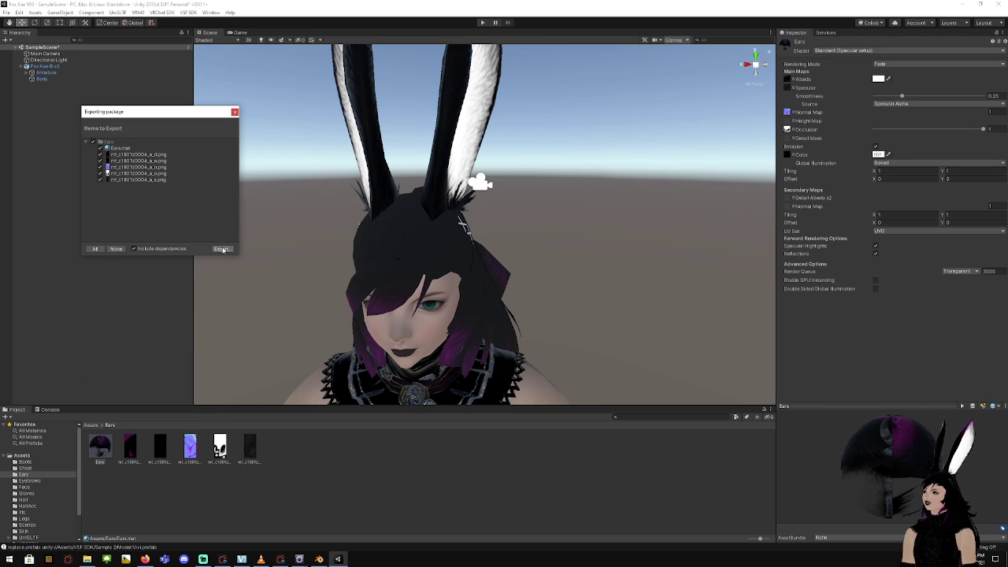
click(221, 249)
double_click(280, 124)
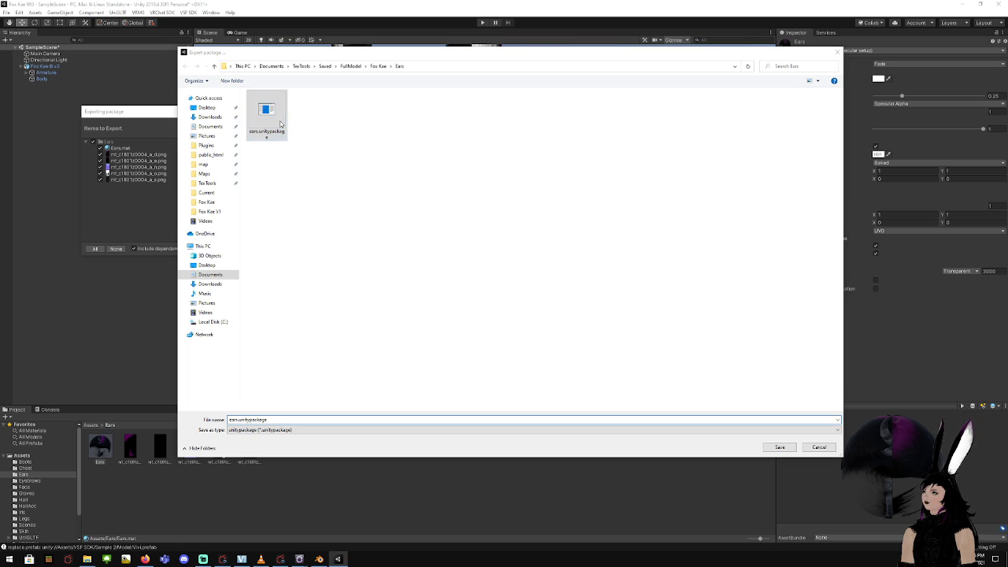
click(523, 281)
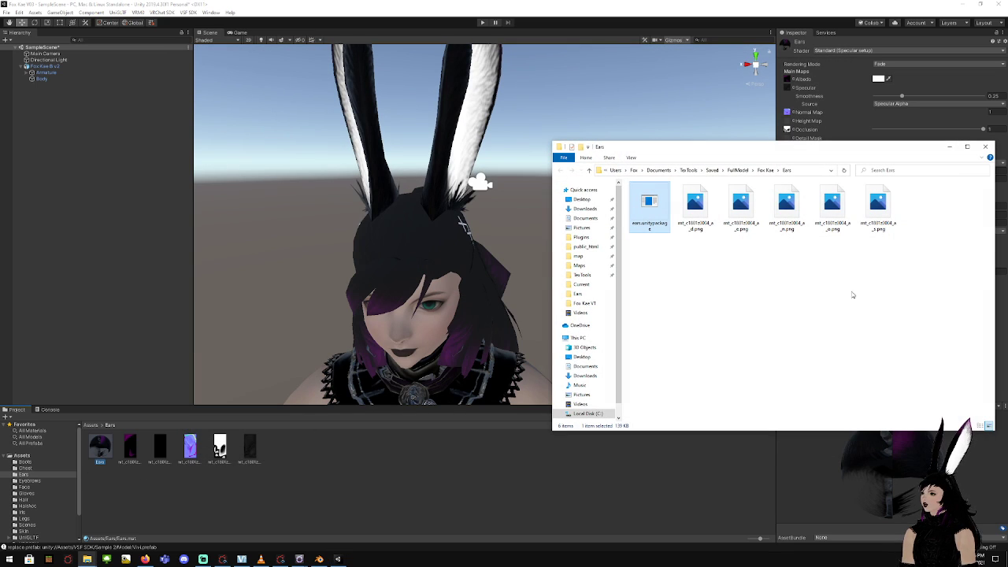
click(985, 147)
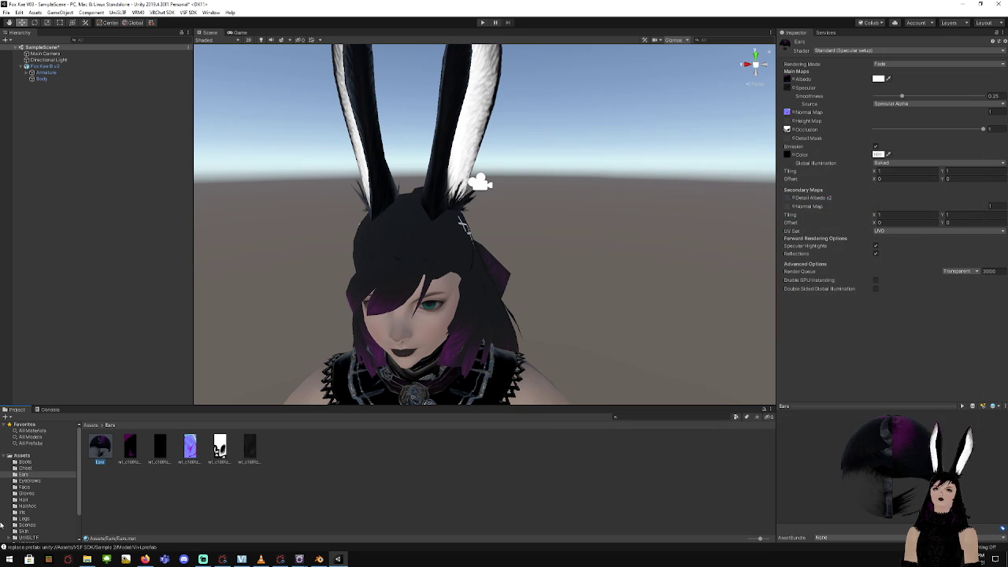
Export the Eyebrows material from the Eyebrows assets folder as a package
click(30, 482)
click(105, 459)
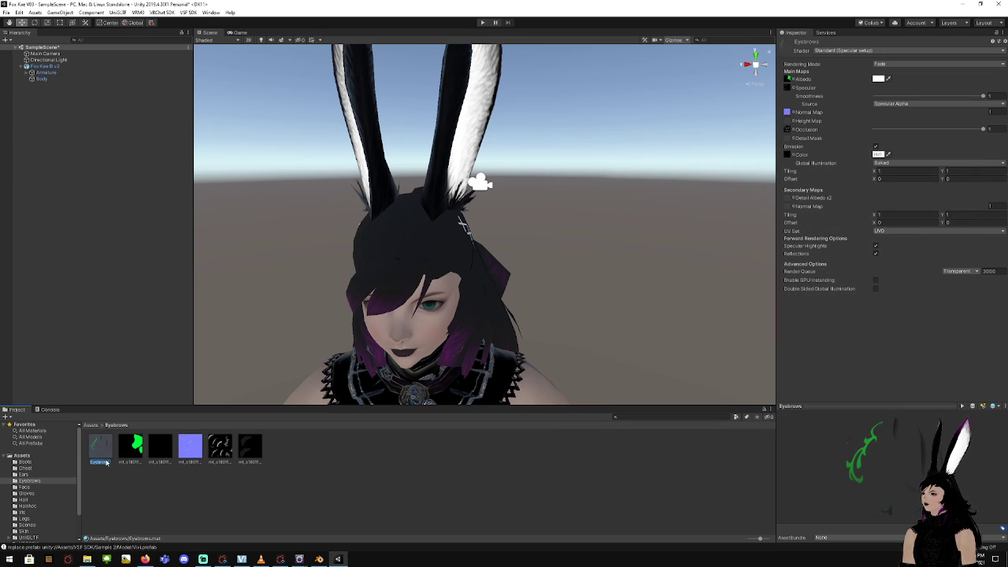
right_click(106, 458)
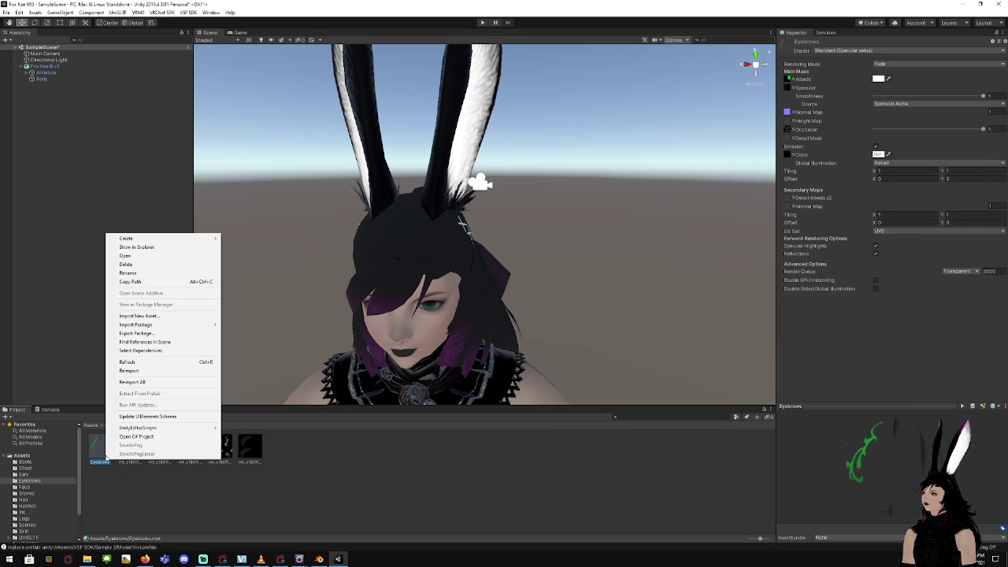
Export the Eyebrows material with its dependencies as a Unity package named eyebrows into the Fox Kae/Eyebrows folder
click(136, 333)
click(223, 249)
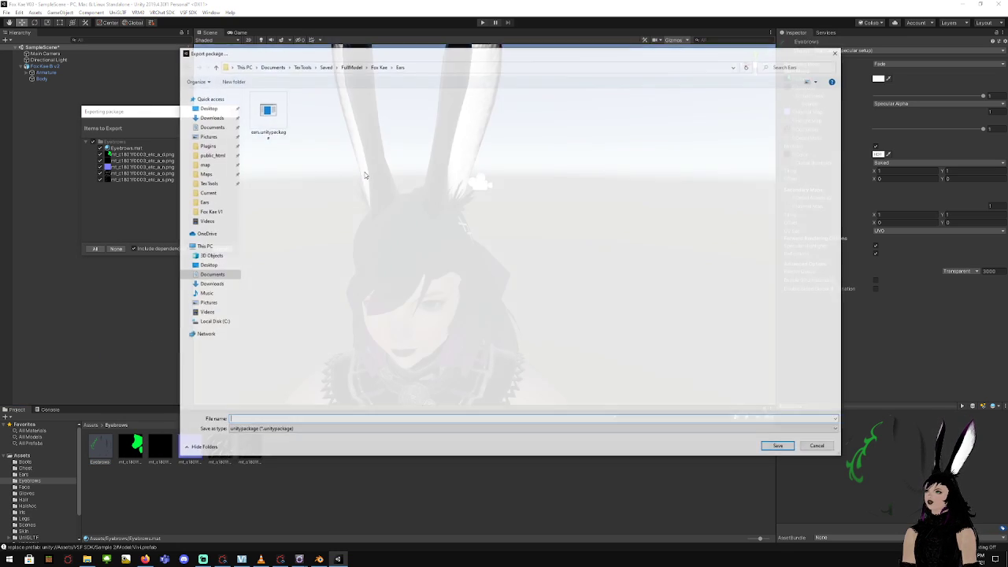
double_click(272, 114)
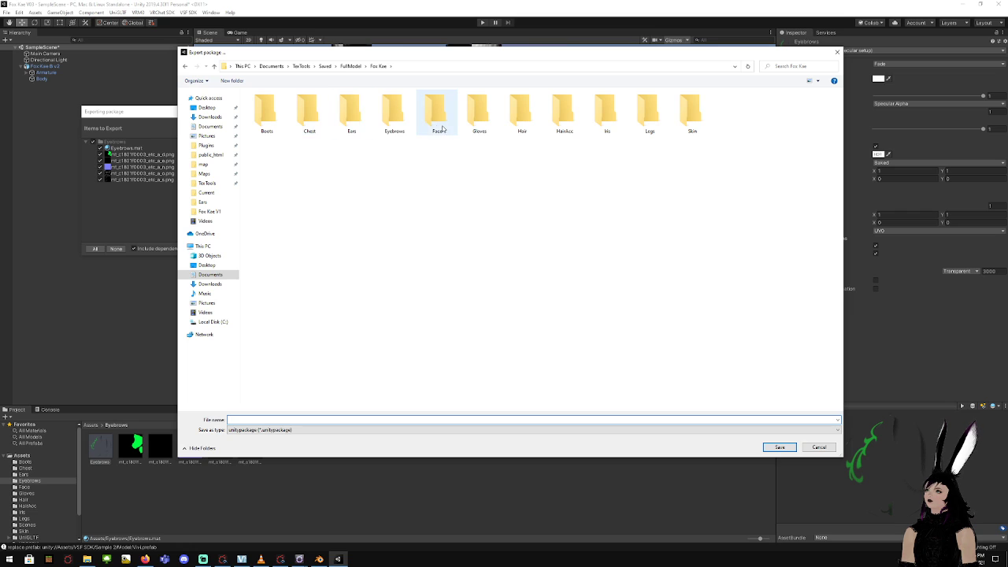
double_click(393, 113)
click(310, 420)
text(eyebrows)
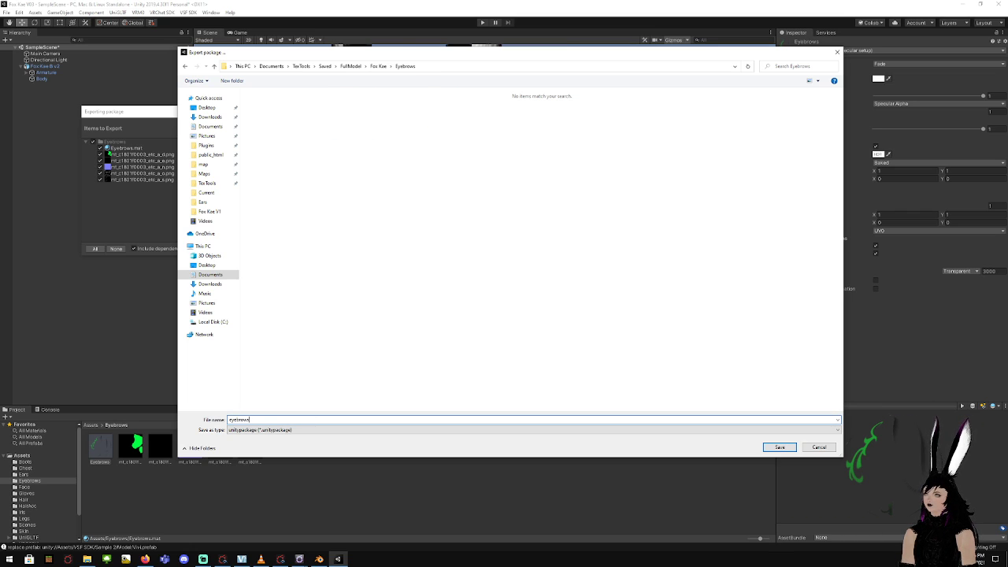
key(Return)
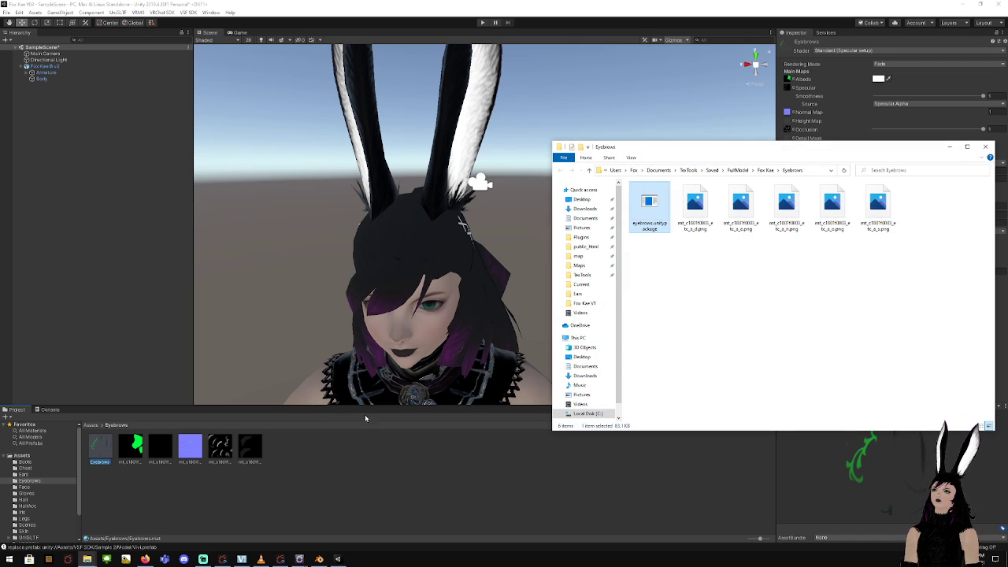
click(985, 146)
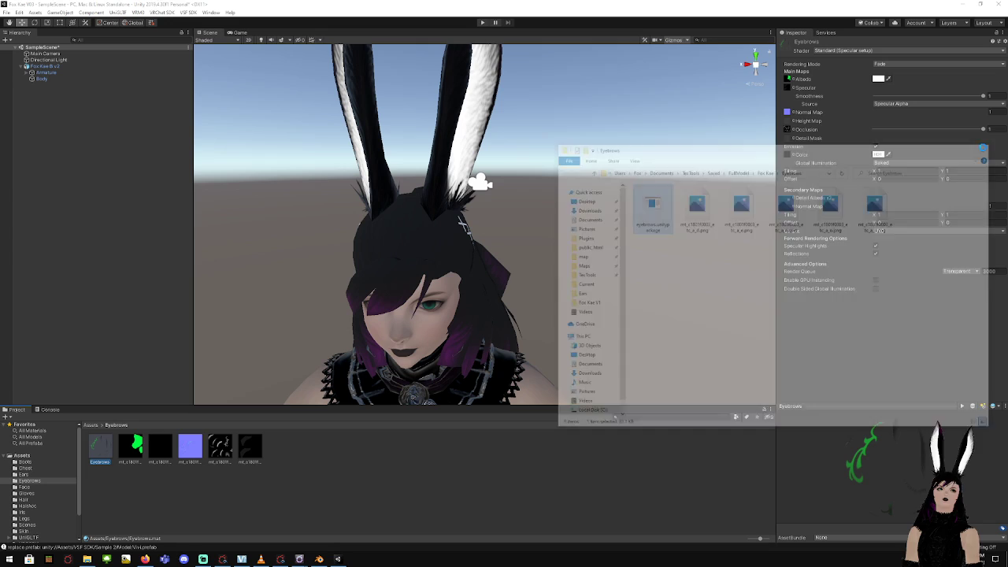
Create a new material named Face in the Face assets folder
click(32, 488)
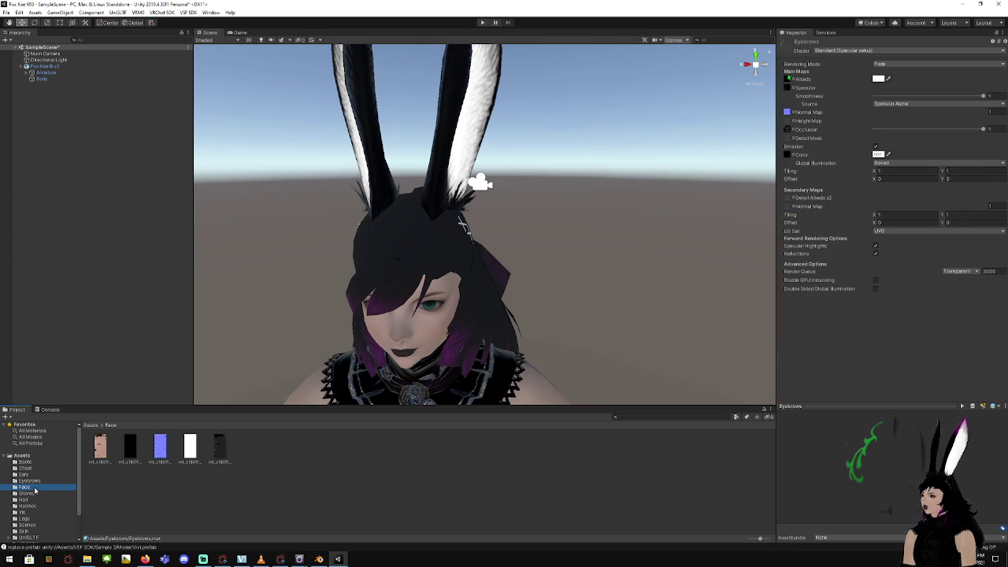
right_click(165, 498)
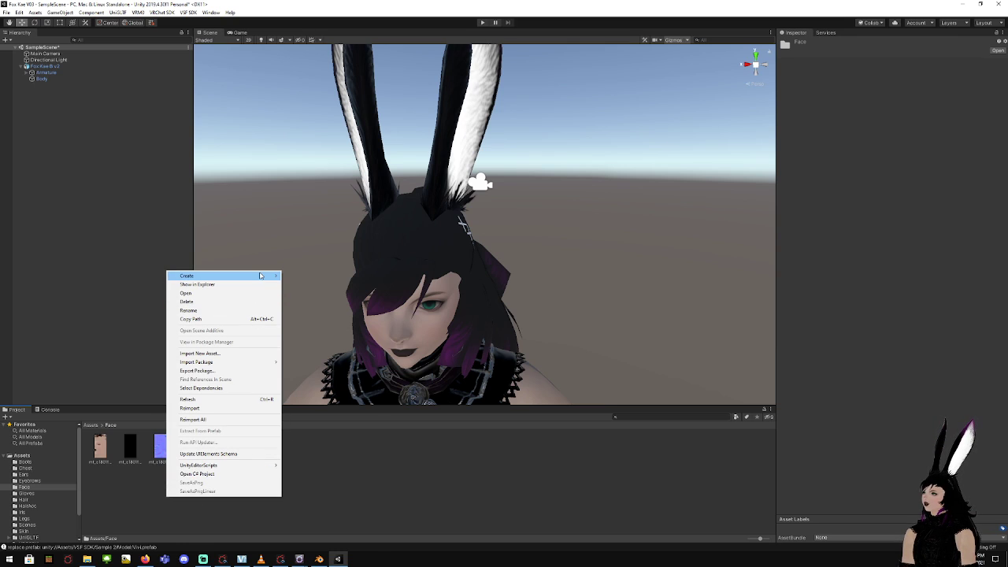
mouse_move(264, 276)
click(349, 369)
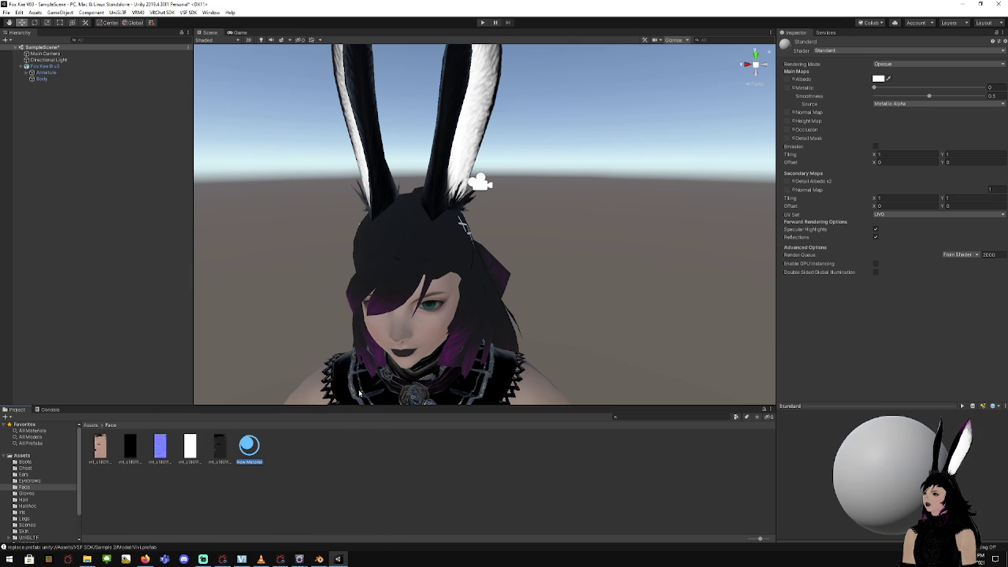
text(Face)
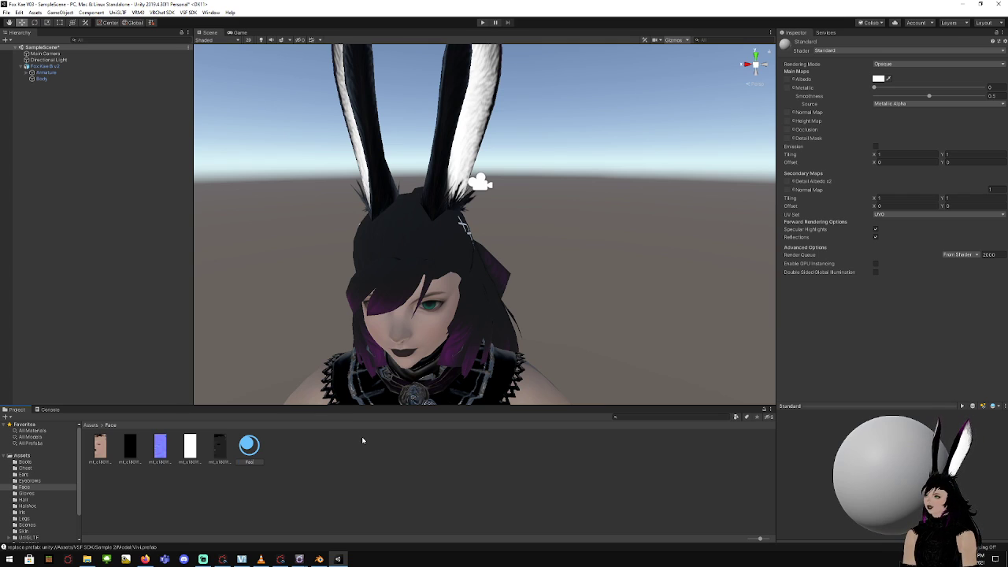
key(Return)
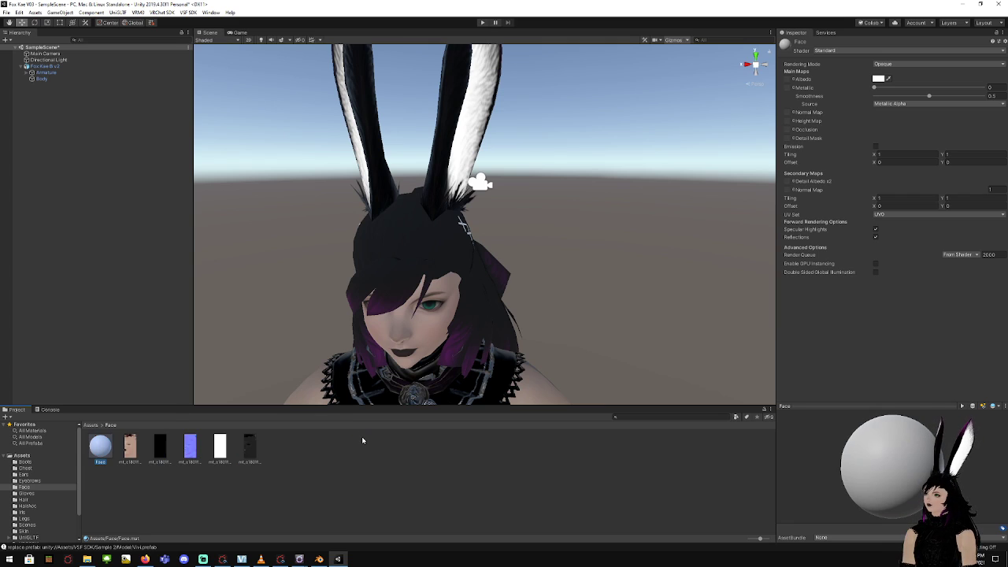
Set the Face material to the Standard (Specular setup) shader with Cutout rendering mode and enable emission
click(962, 52)
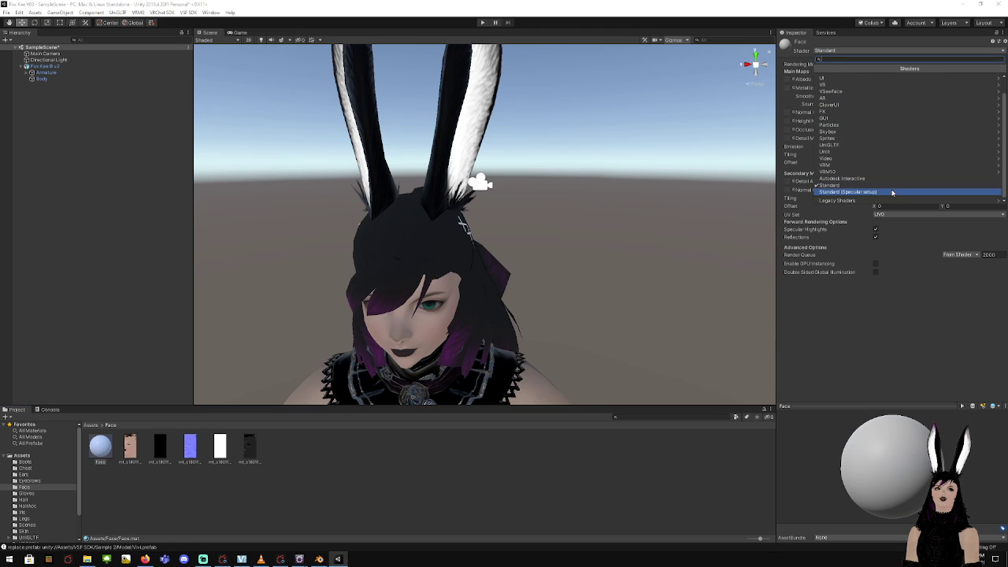
click(898, 192)
click(884, 64)
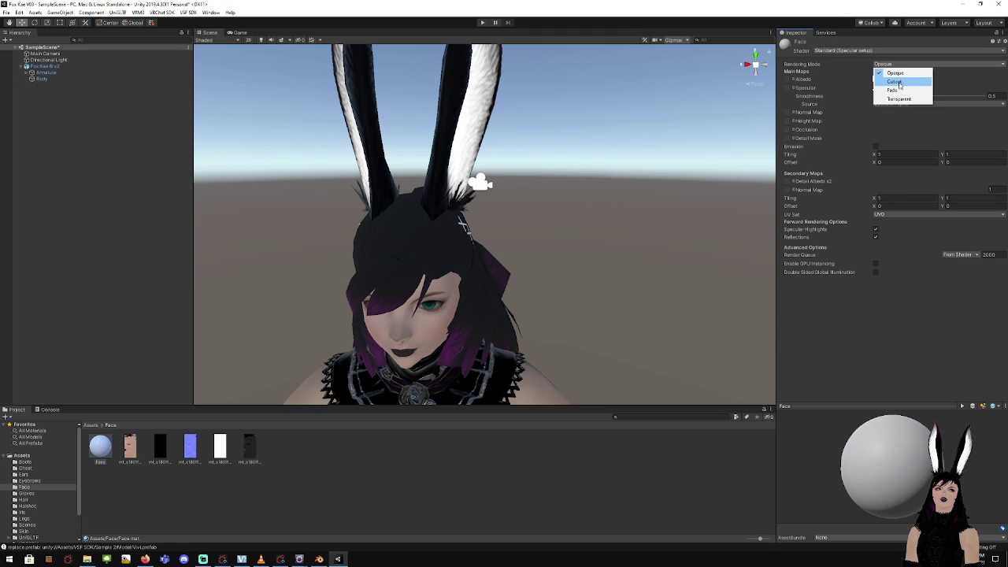
click(894, 82)
click(877, 155)
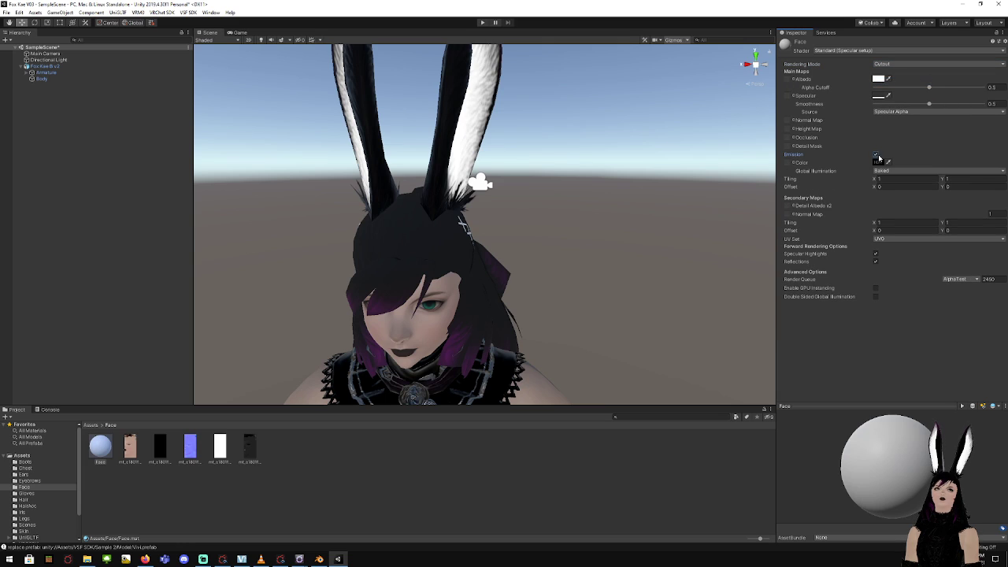
Assign the face textures to the material's Albedo, Emission, Normal Map, Occlusion and Specular maps, and apply the material to the model's face
drag(122, 456, 788, 80)
drag(166, 446, 790, 163)
drag(189, 446, 787, 142)
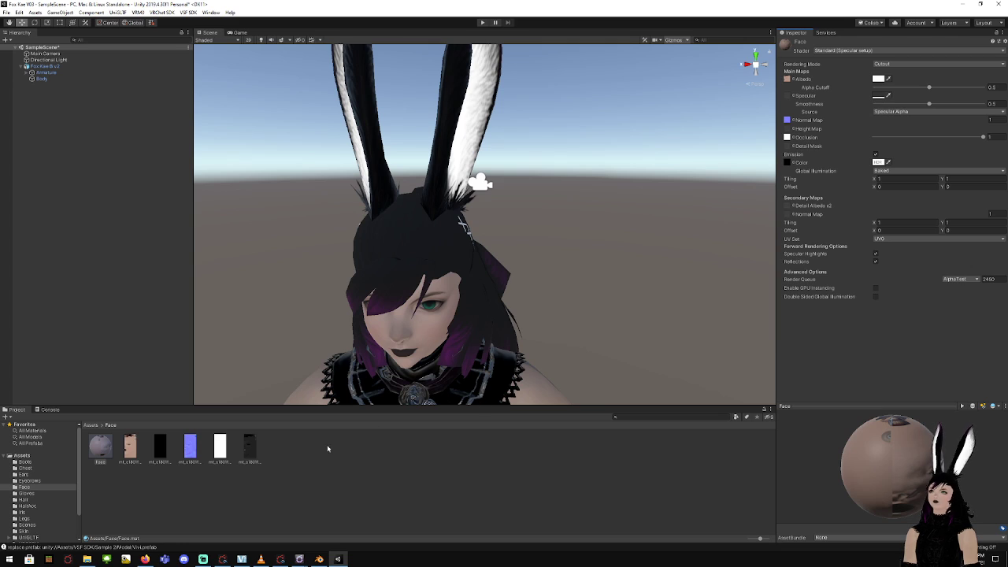
drag(249, 446, 788, 95)
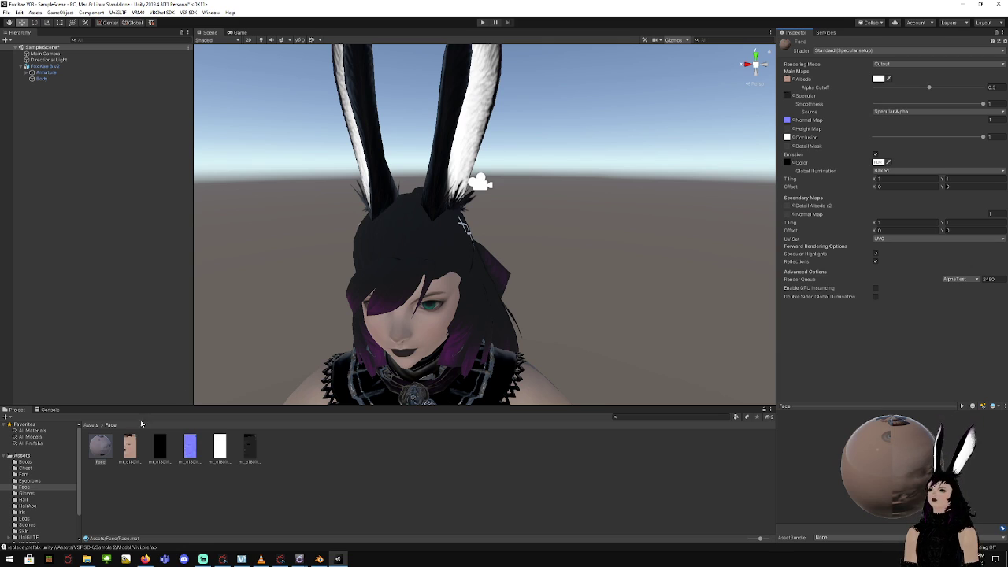
drag(101, 455, 434, 340)
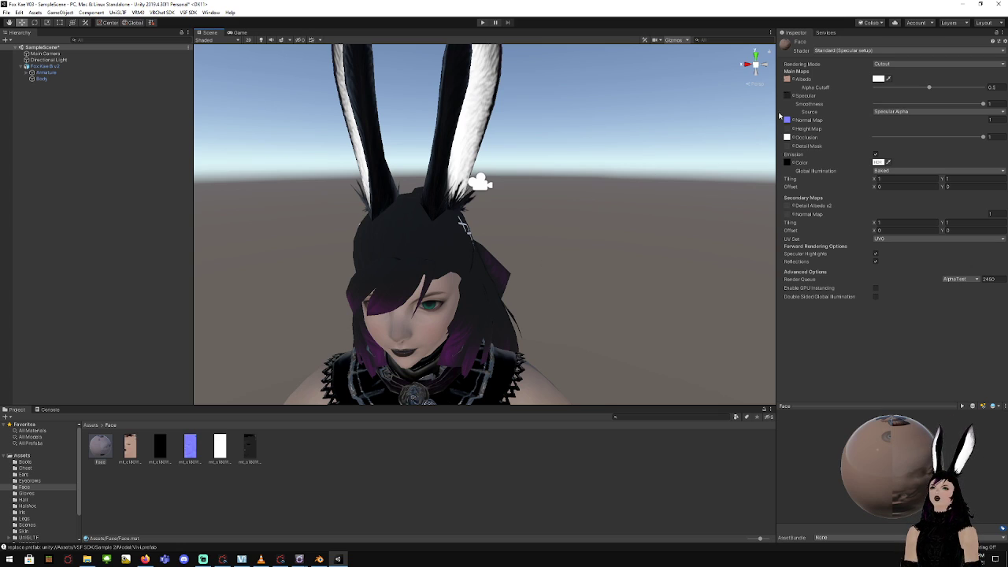
Change the Face material's shader to VRM/MToon
click(892, 50)
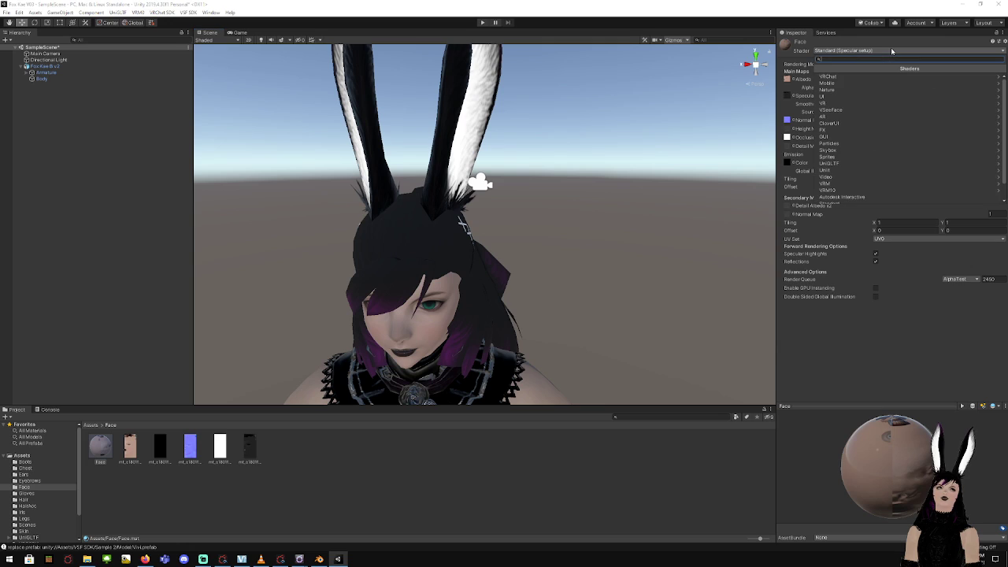
scroll(889, 86, up, 2)
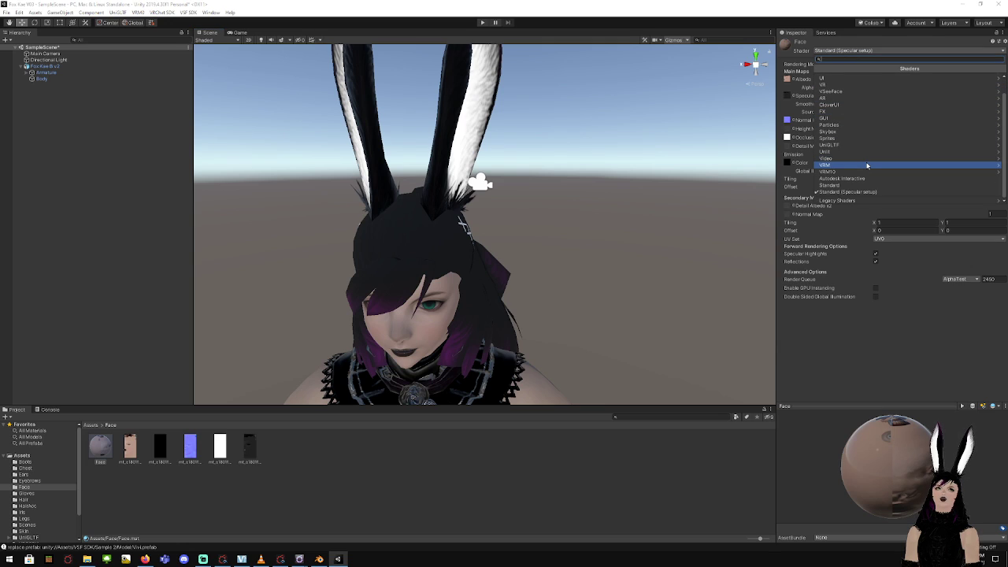
click(867, 166)
click(857, 79)
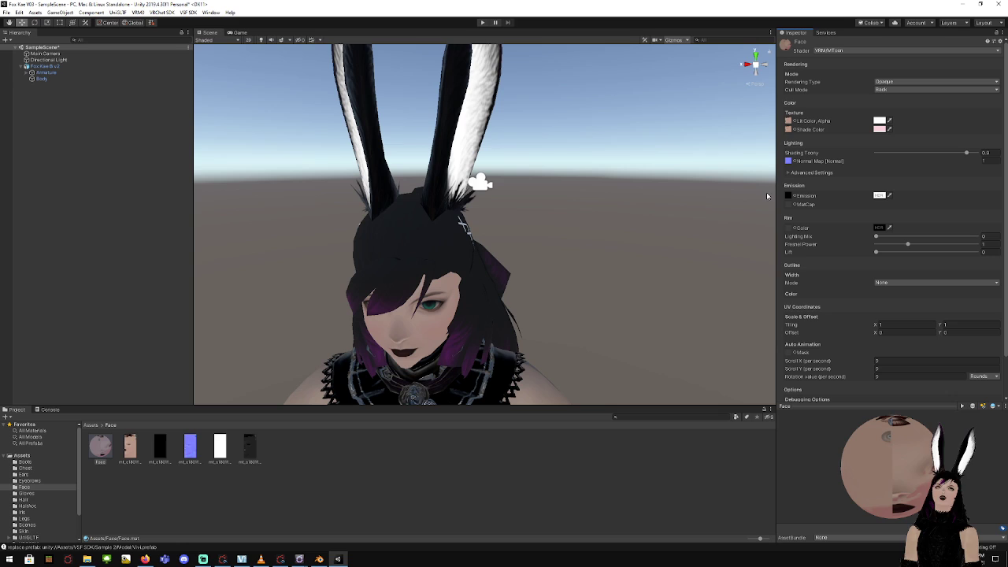
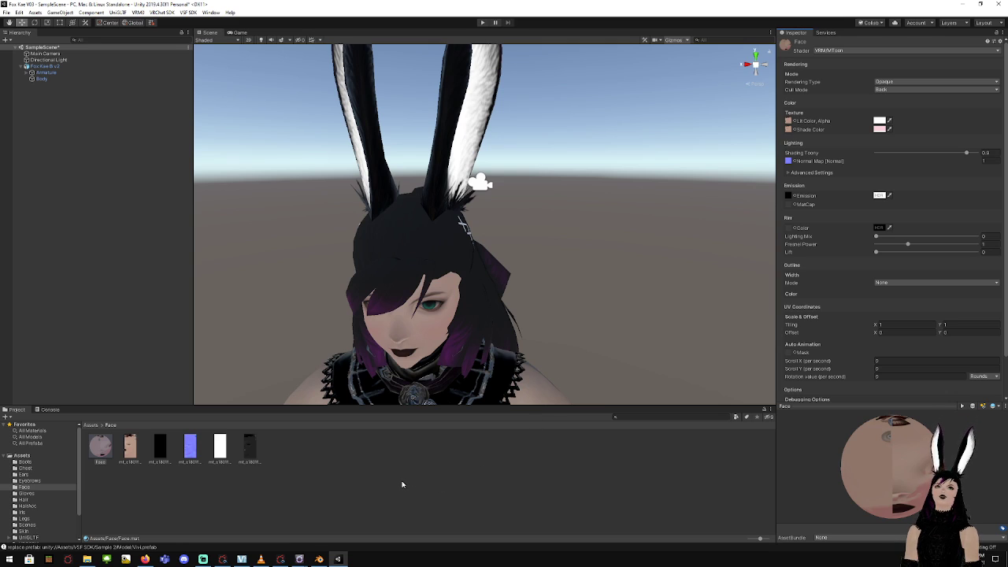
Export the Face material with its dependencies as a Unity package named face into the Fox Kae/Face folder
click(339, 476)
click(101, 447)
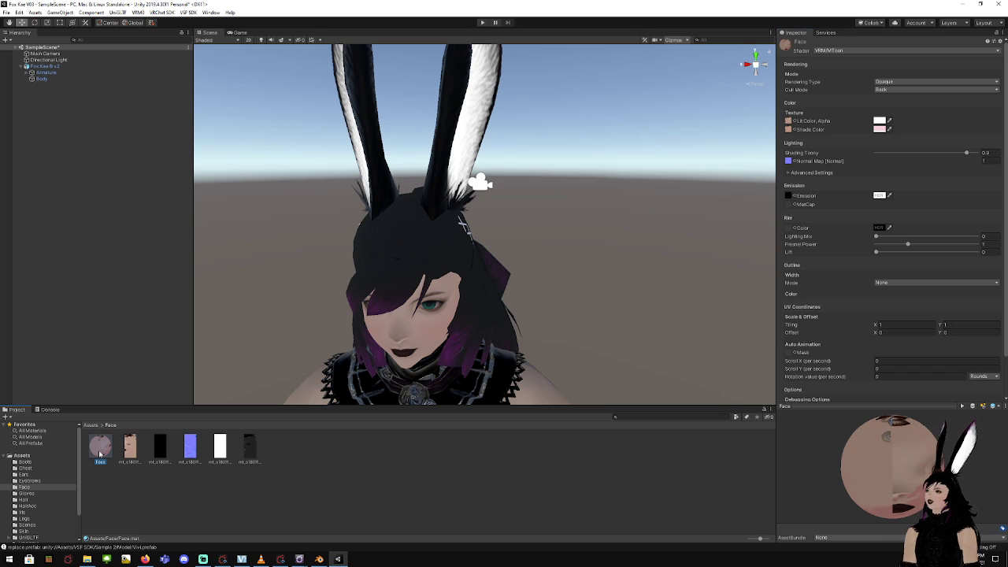
right_click(100, 455)
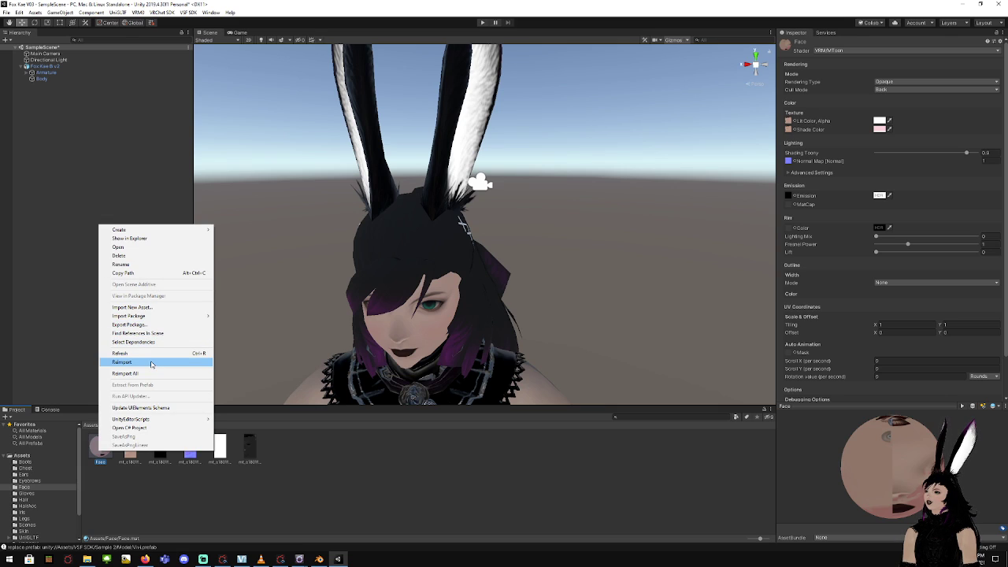
click(130, 325)
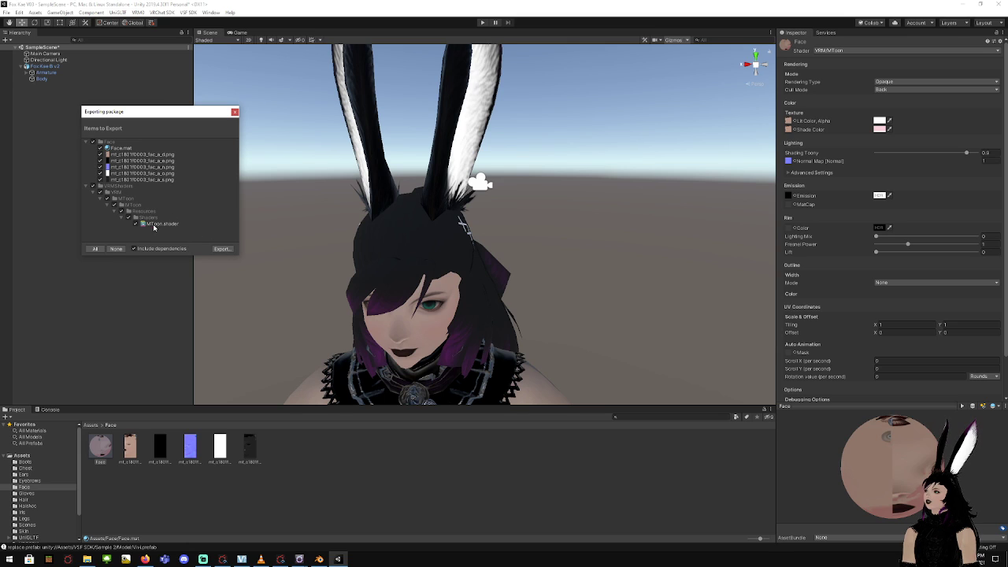
click(222, 248)
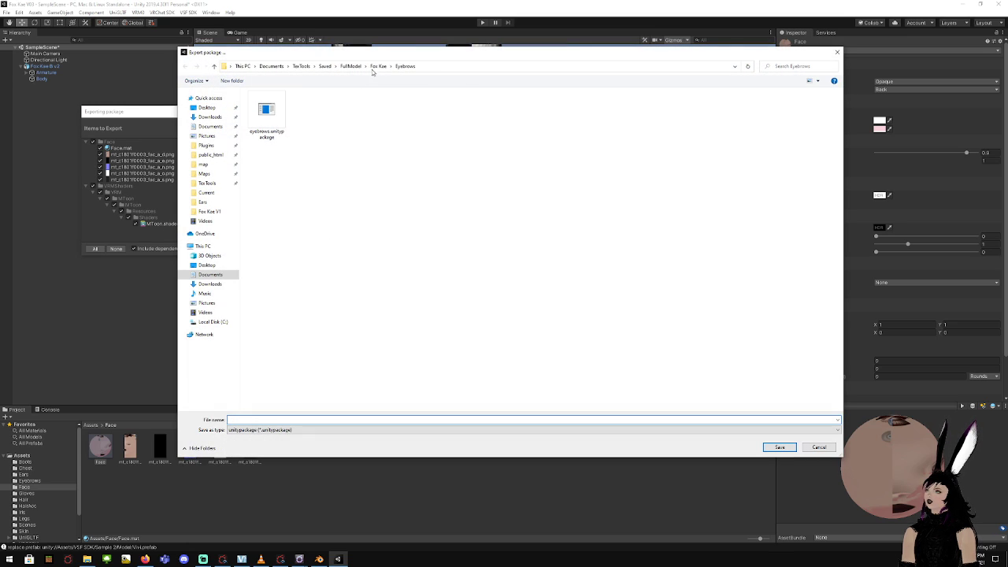
click(378, 66)
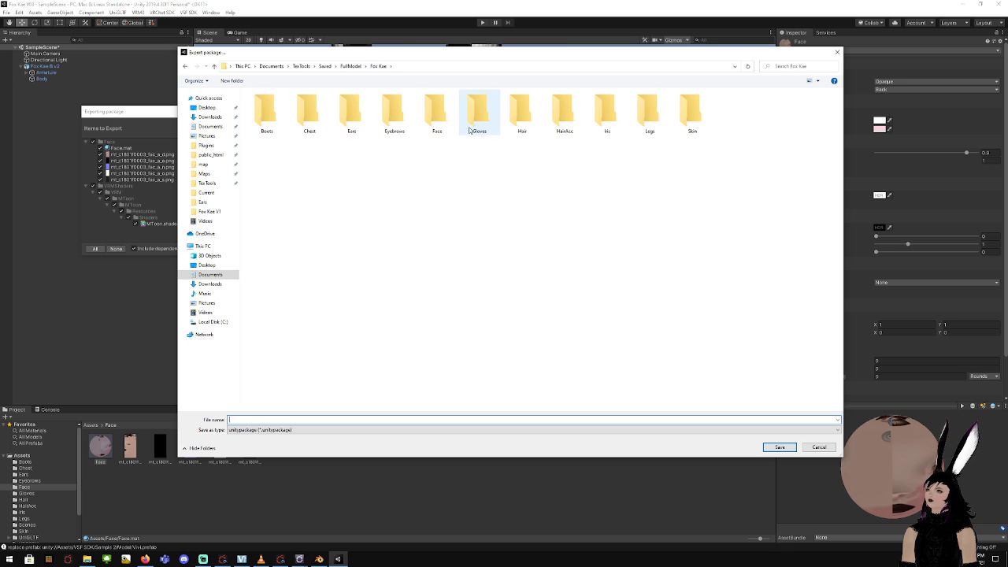
double_click(437, 110)
click(379, 419)
text(face)
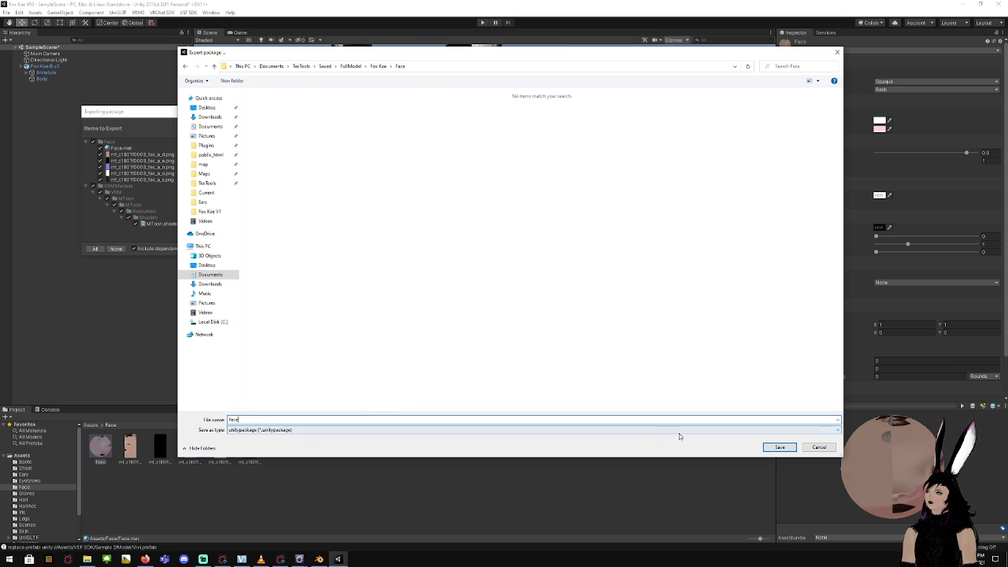
click(779, 447)
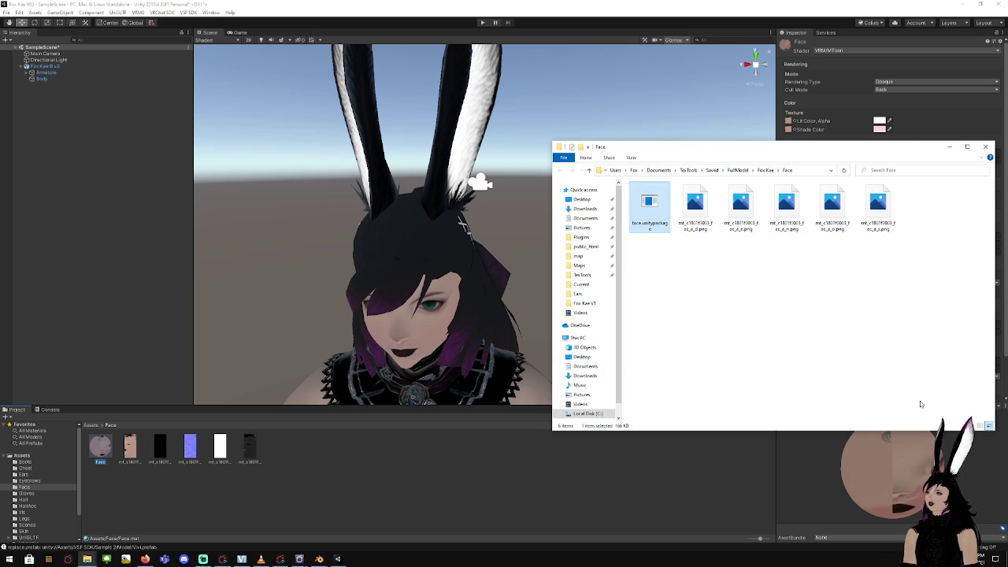
click(985, 147)
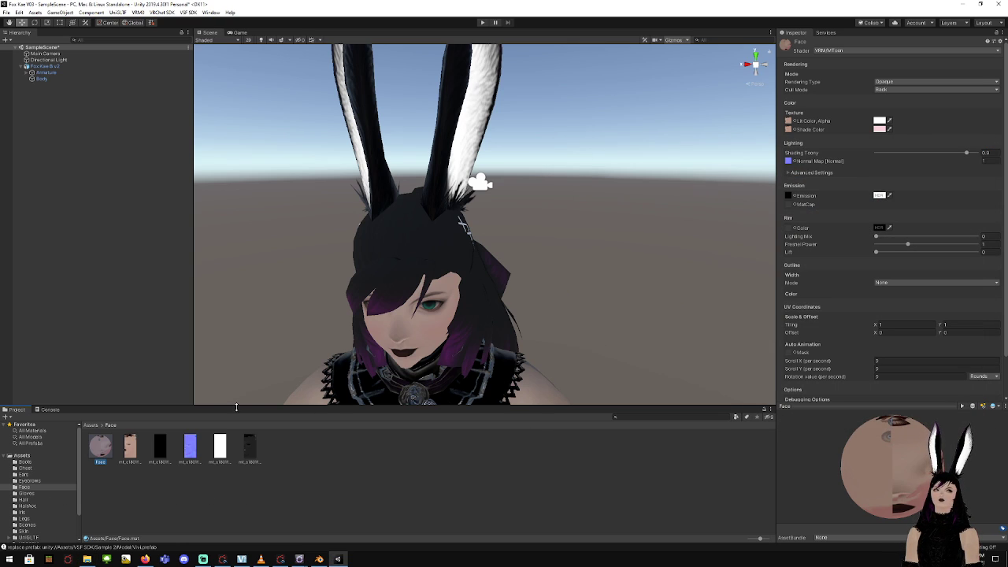
Create a new material in the Gloves assets folder
click(27, 493)
right_click(253, 486)
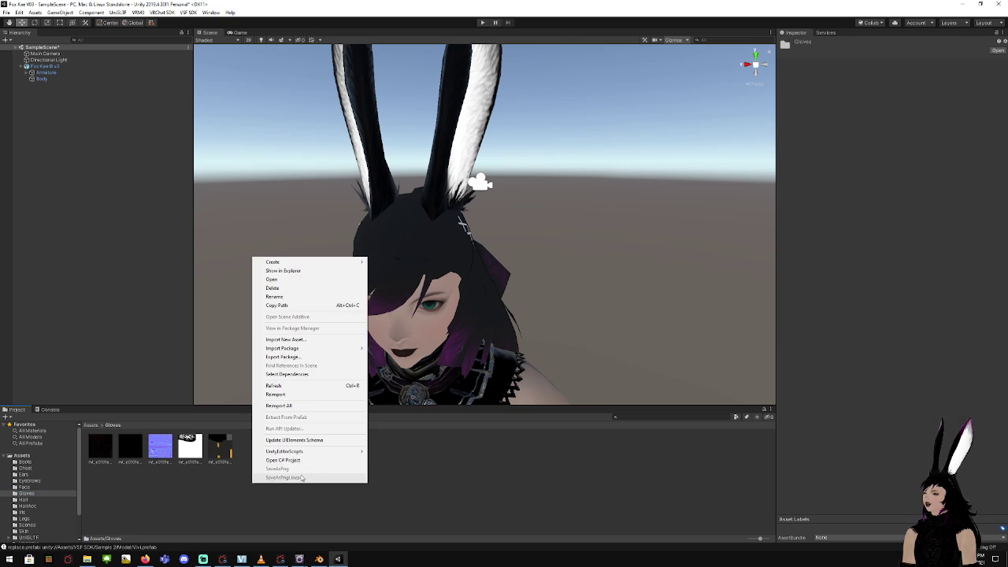
mouse_move(315, 263)
click(461, 374)
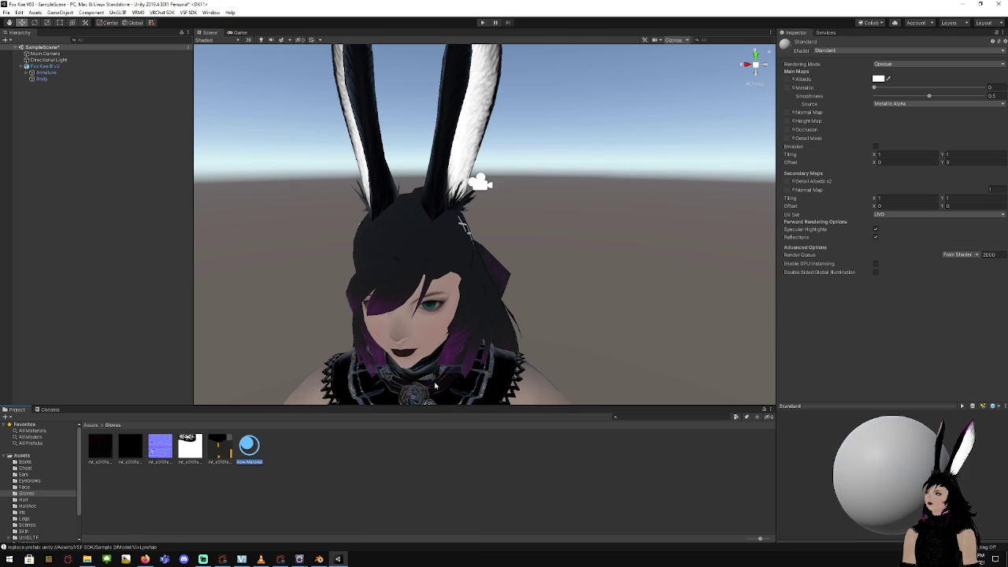
Set the new gloves material to the Standard (Specular setup) shader with Cutout rendering mode and enable emission
click(855, 50)
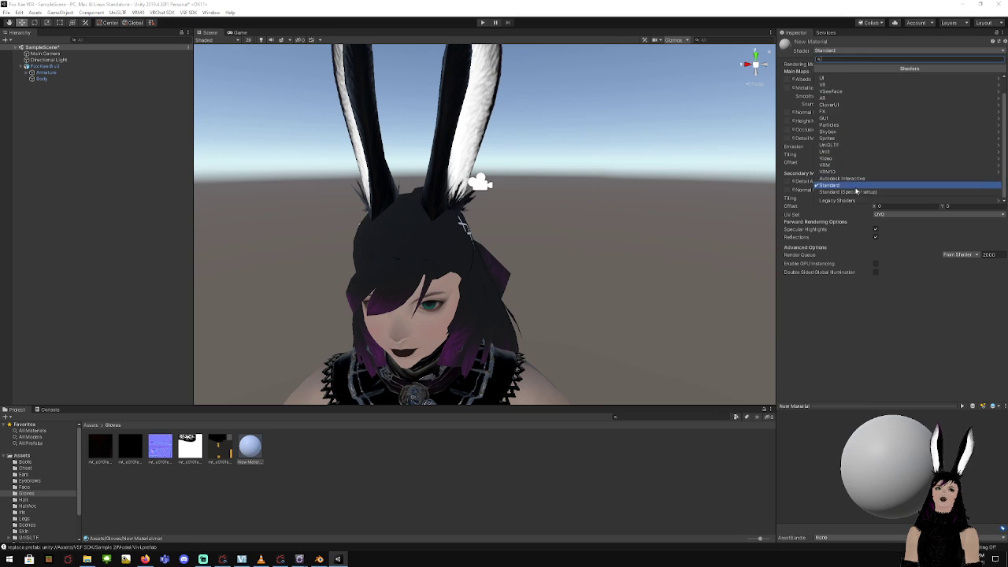
click(856, 191)
click(890, 66)
click(894, 81)
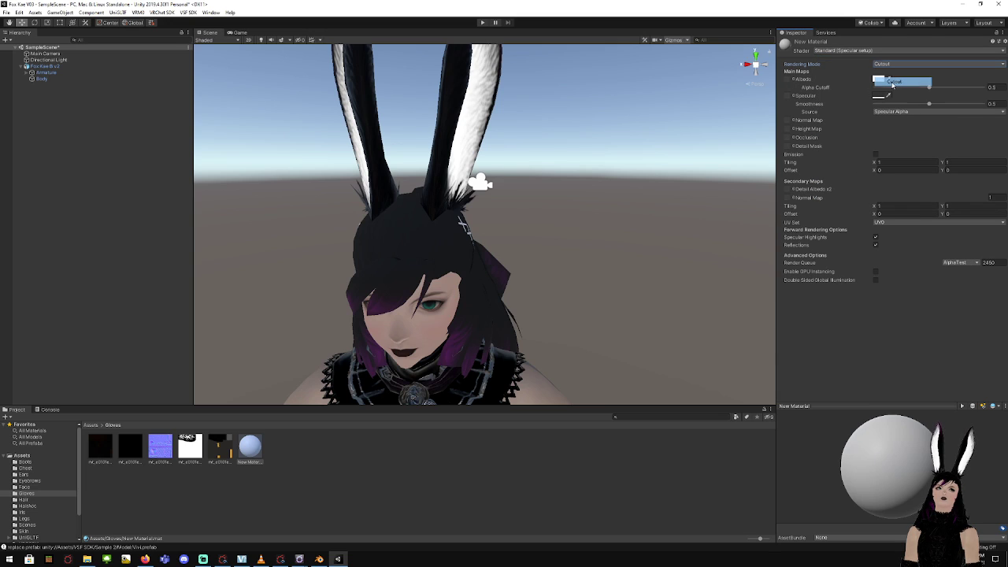
click(875, 154)
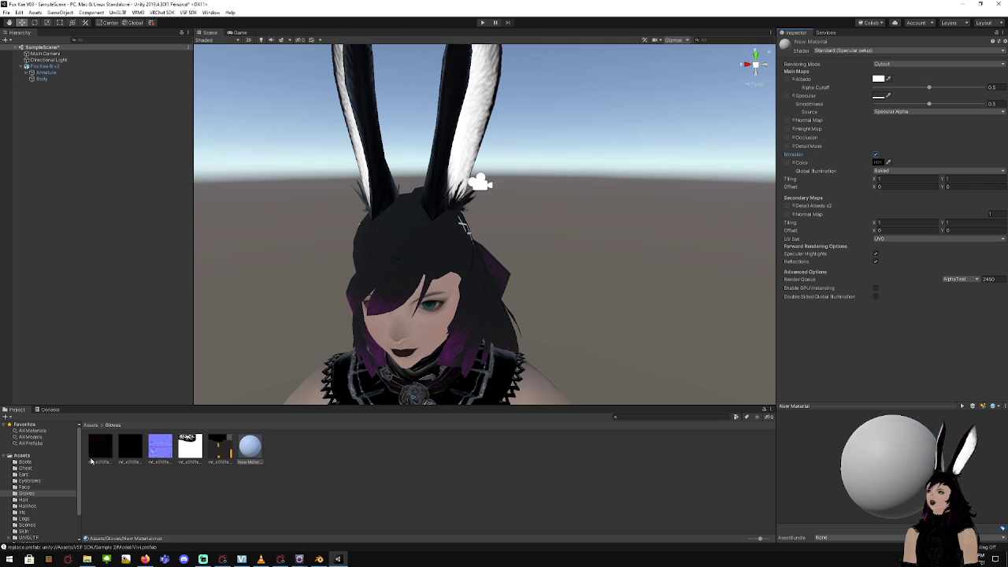
Rename the new material in the Gloves folder as Gloves
right_click(246, 465)
click(313, 278)
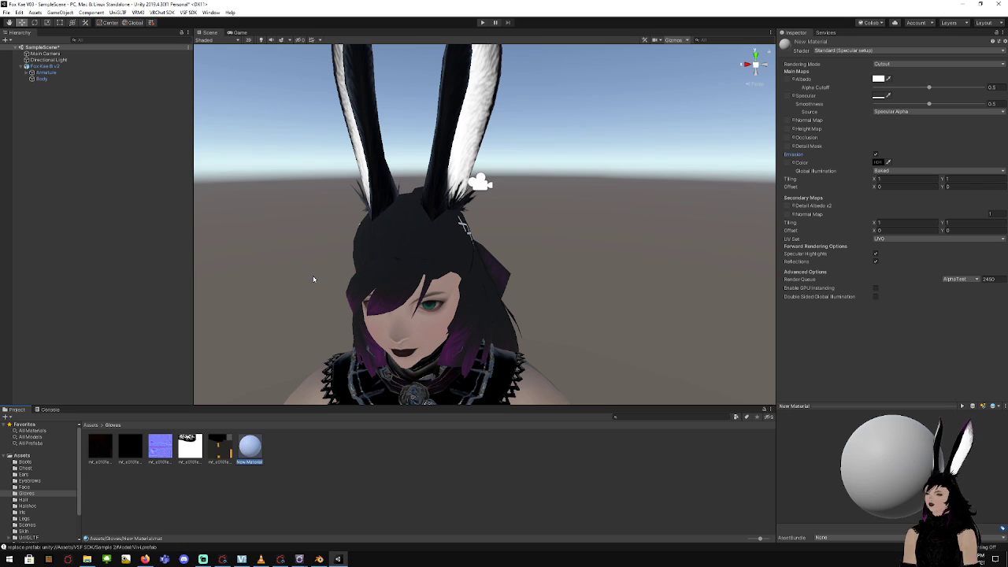
text(Gloves)
key(Return)
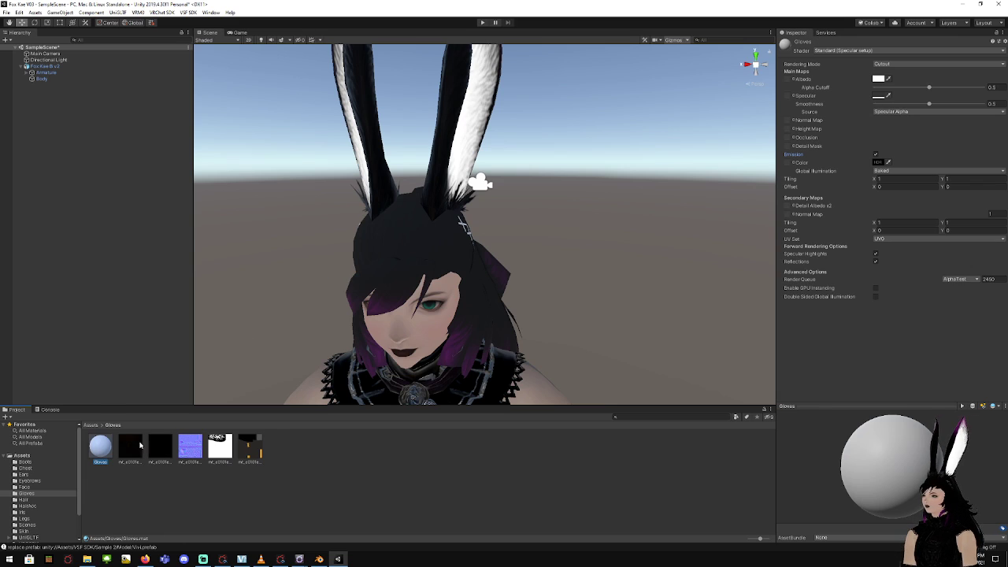
Assign the gloves textures to the Gloves material's albedo, emission color, normal, occlusion and specular maps, and set smoothness to 0.5
drag(127, 457, 786, 80)
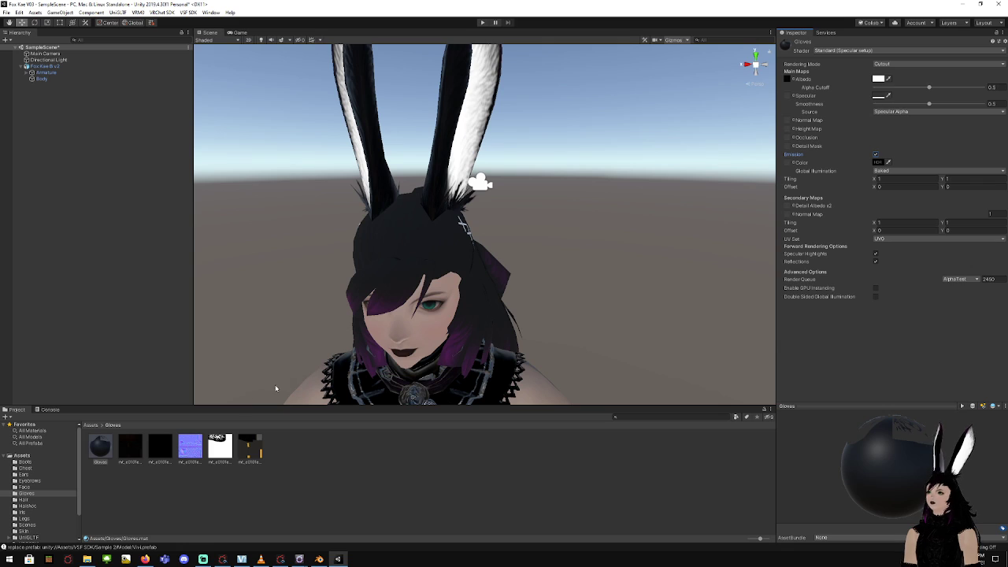
drag(161, 444, 793, 142)
drag(215, 457, 788, 99)
click(991, 102)
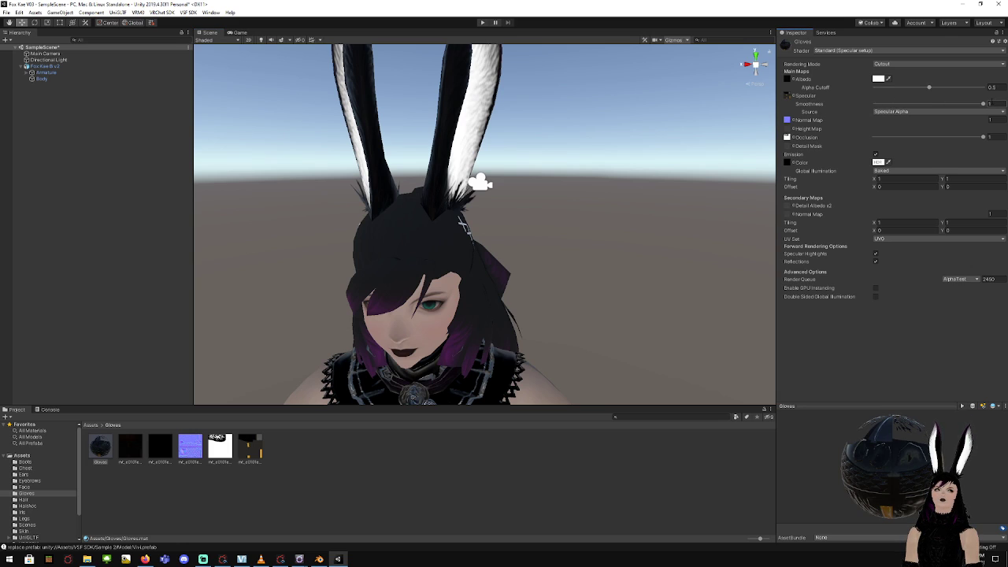
text(0.5)
key(Return)
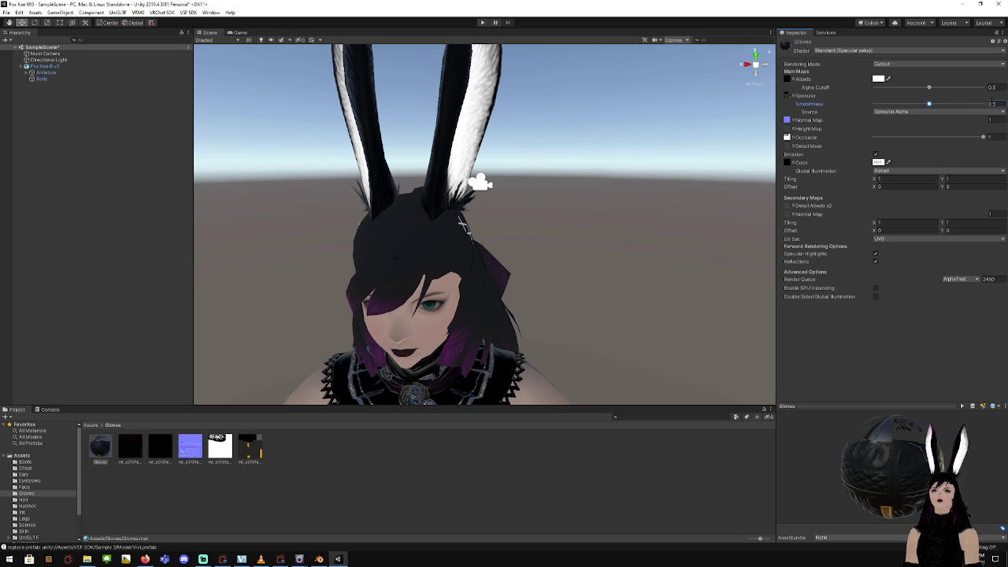
Apply the Gloves material to the avatar's gloves in the scene and inspect both arms
scroll(567, 244, down, 6)
scroll(564, 259, up, 2)
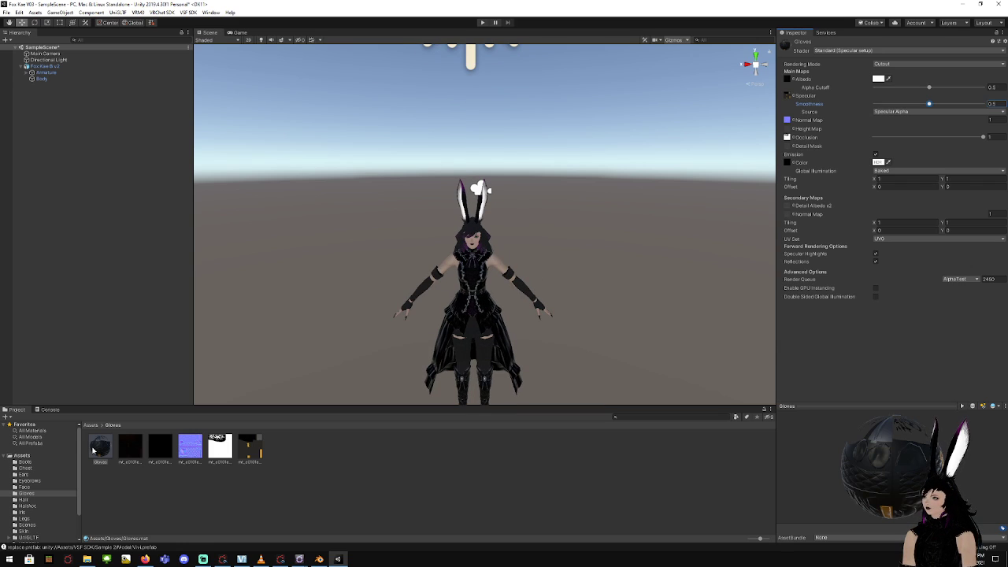
drag(93, 449, 547, 312)
scroll(555, 327, up, 3)
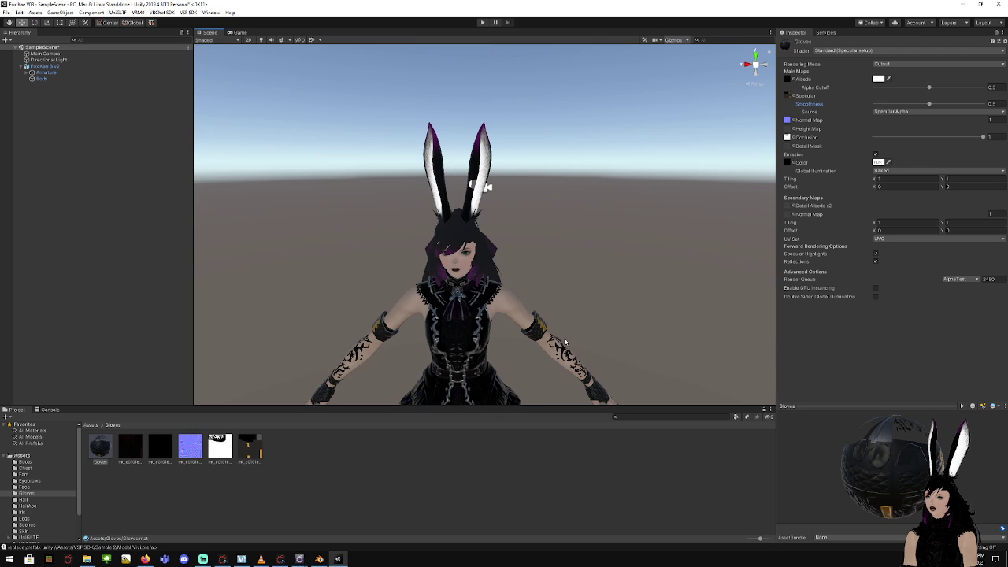
alt+drag(649, 322, 573, 308)
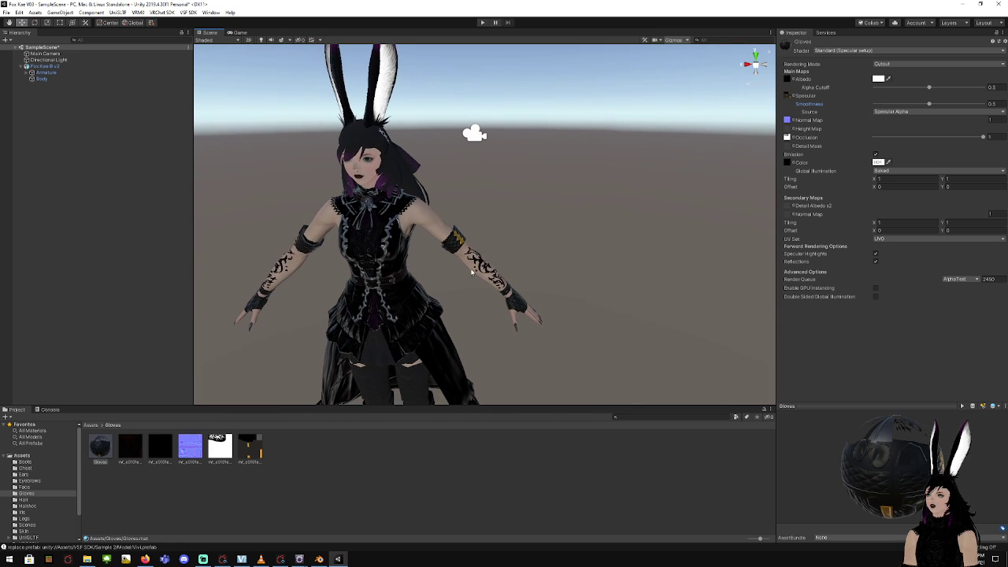
scroll(471, 272, down, 3)
scroll(465, 275, up, 6)
scroll(452, 286, down, 3)
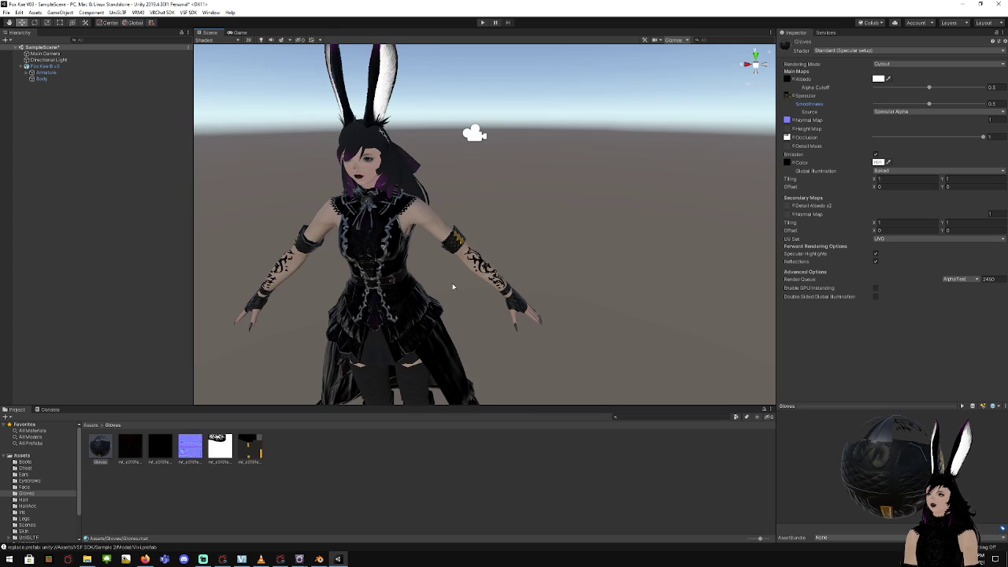
click(24, 500)
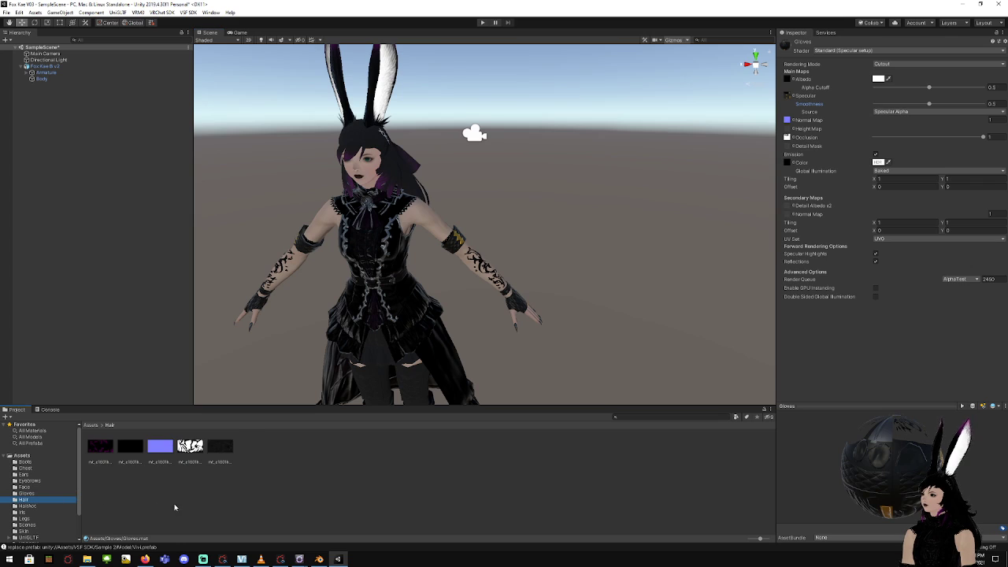
right_click(198, 504)
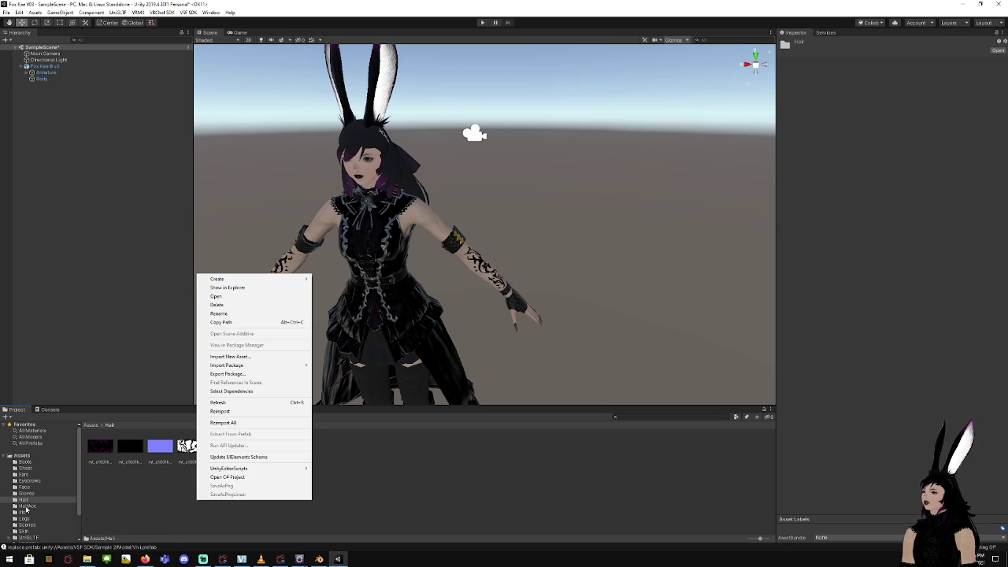
click(30, 494)
Export the Gloves material with its dependencies as a Unity package named gloves into the Fox Kae/Gloves folder
click(26, 493)
click(100, 446)
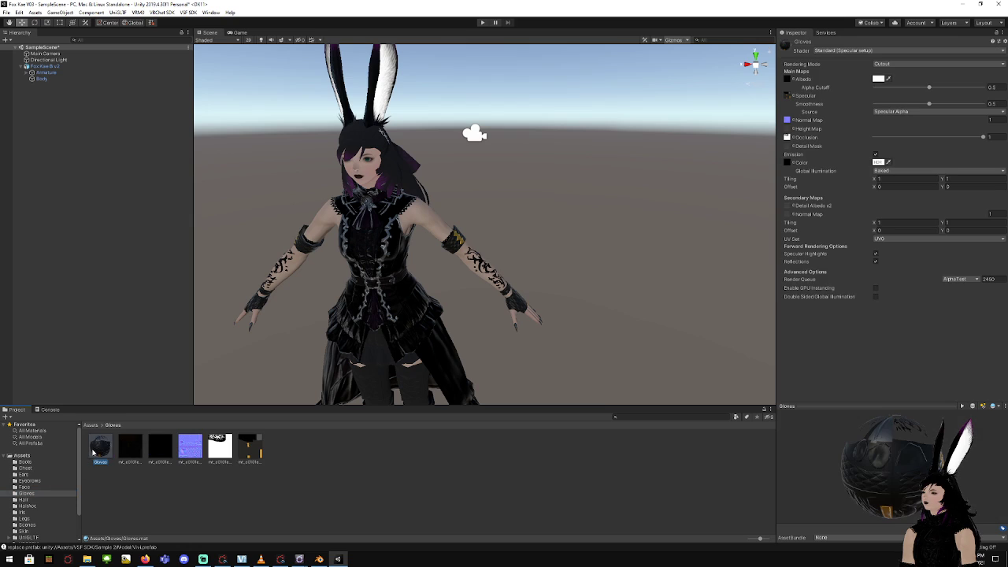
right_click(96, 449)
click(123, 323)
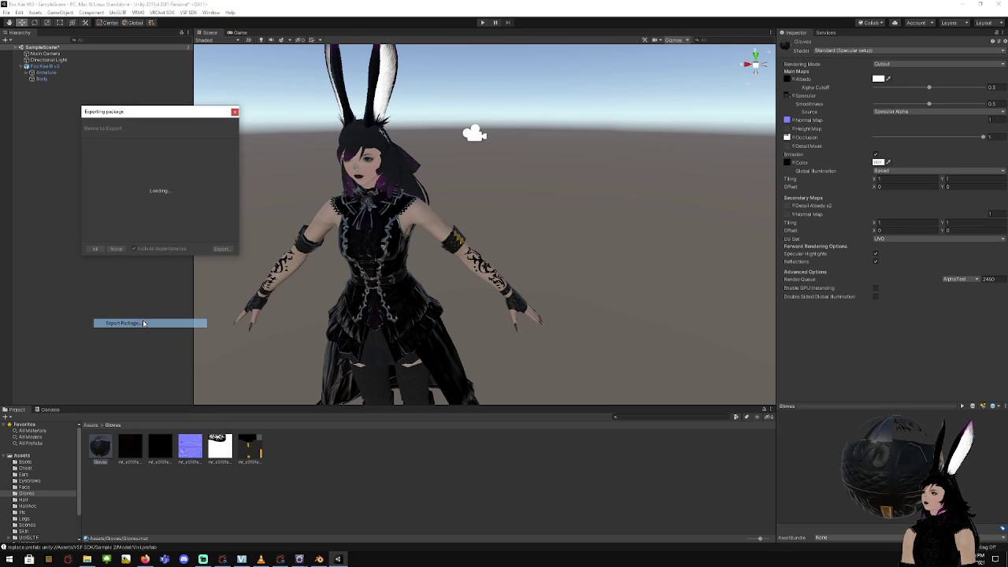
click(223, 249)
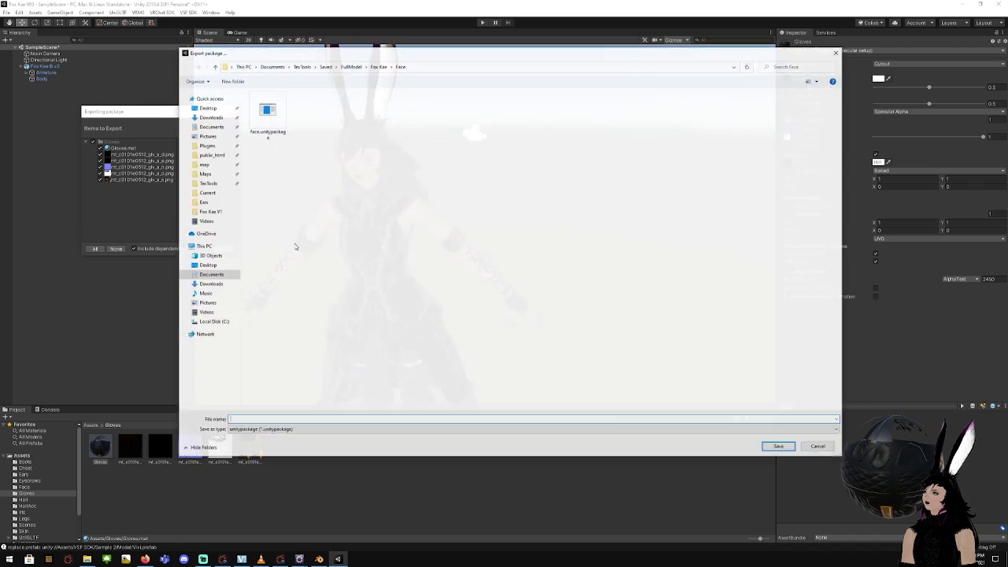
click(378, 67)
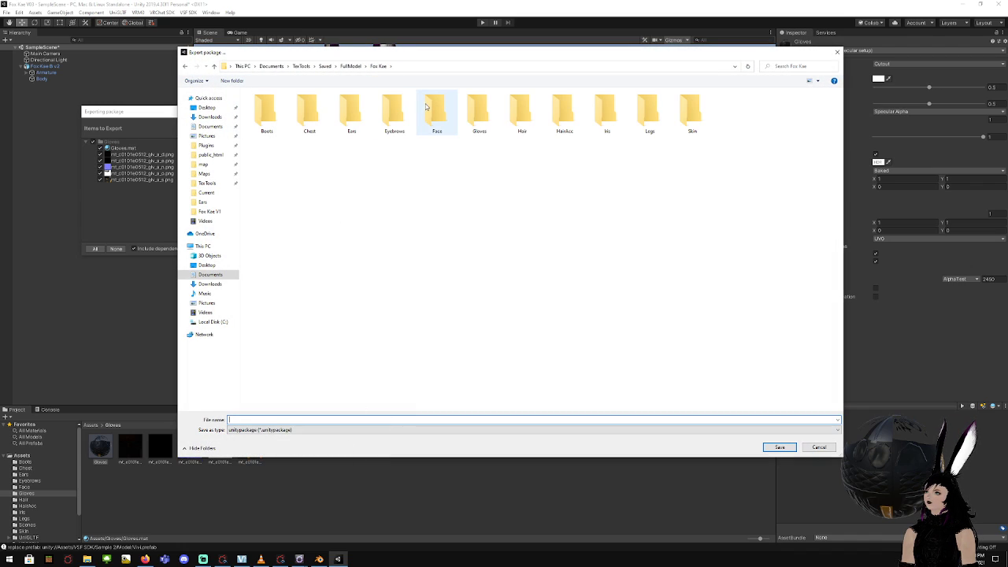
double_click(479, 113)
click(409, 418)
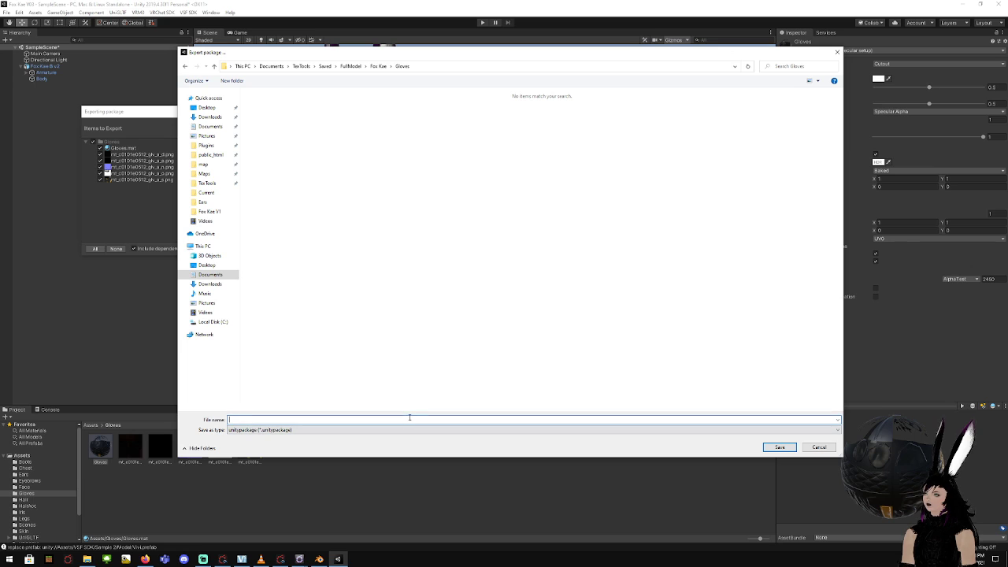
text(gloves)
key(Return)
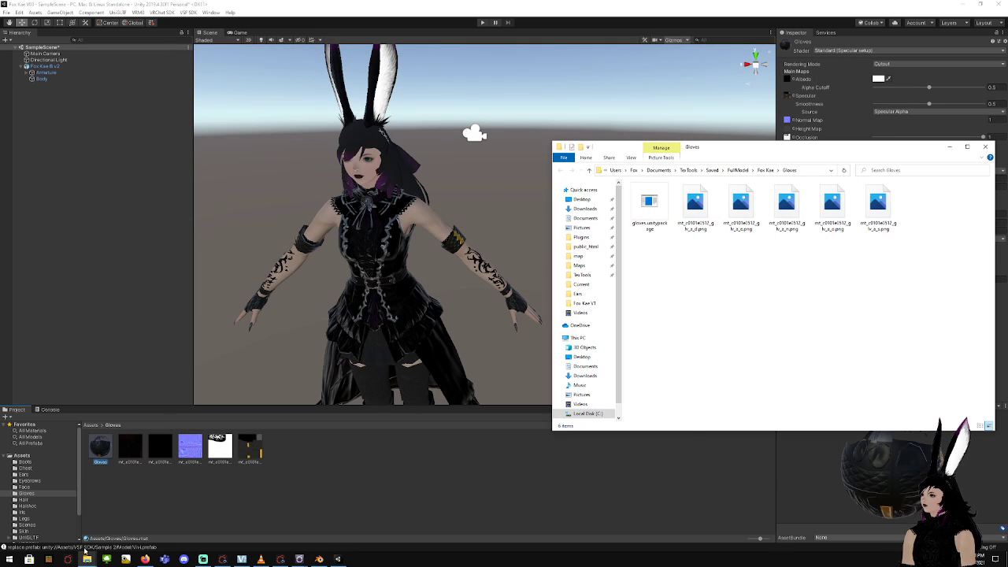
click(501, 351)
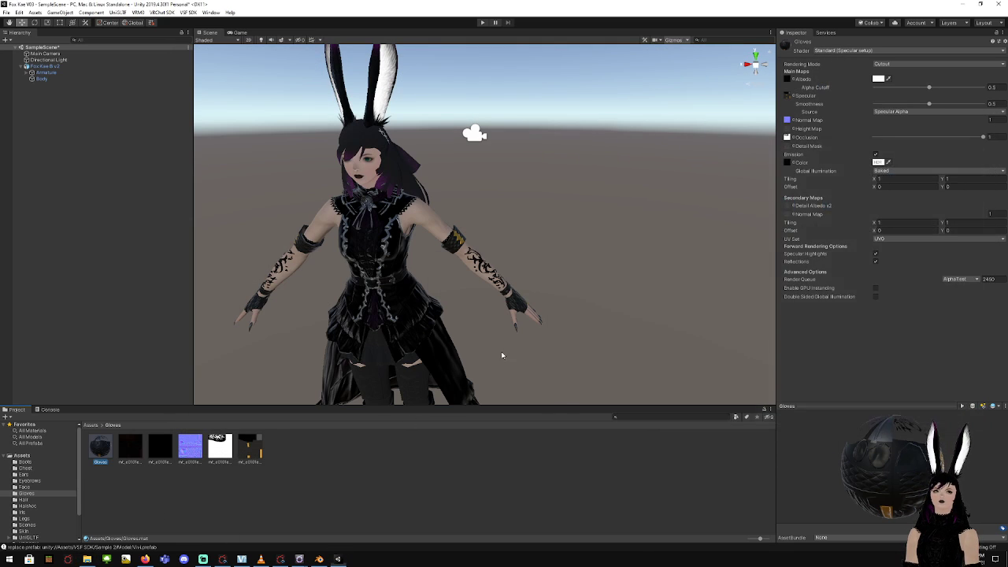
Create a new material named Hair in the Hair assets folder
click(24, 499)
right_click(134, 506)
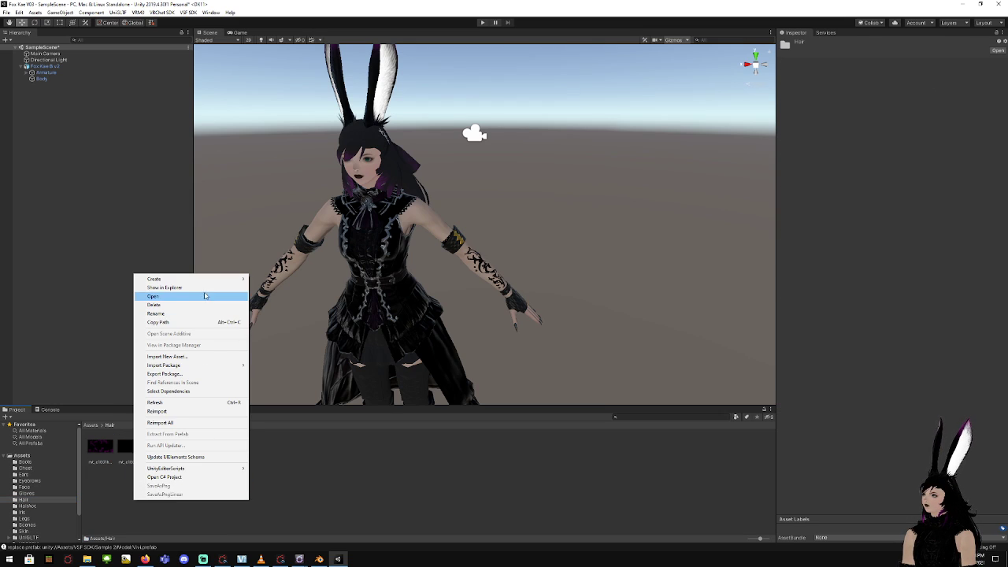
mouse_move(228, 279)
click(303, 368)
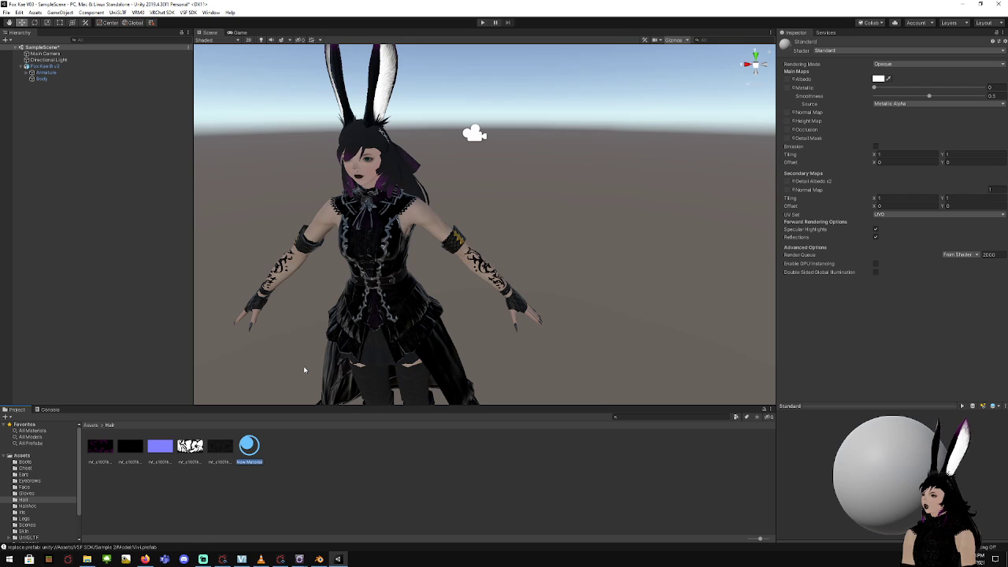
text(Hair)
key(Return)
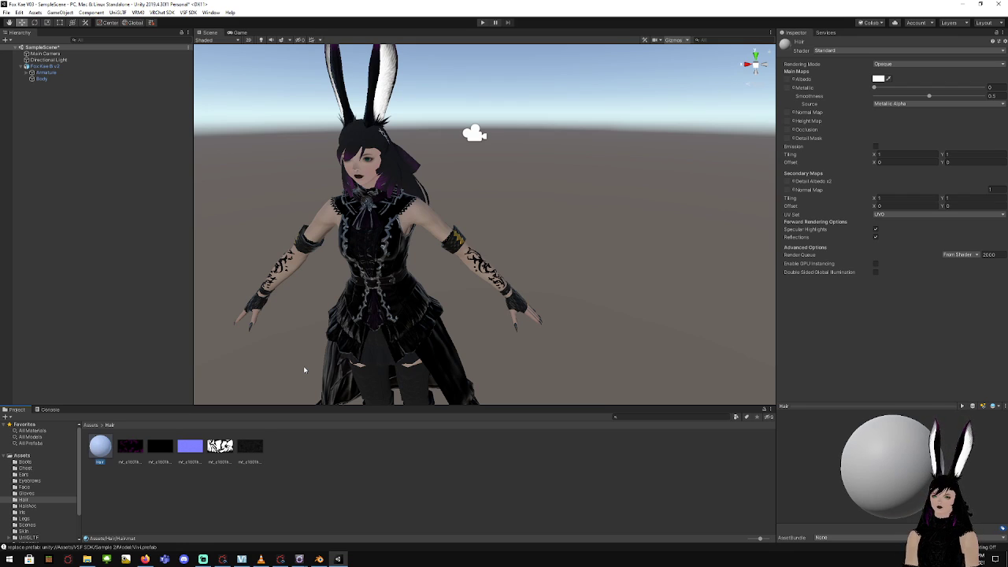
Set the Hair material to the Standard (Specular setup) shader with Cutout rendering mode
click(843, 50)
click(846, 191)
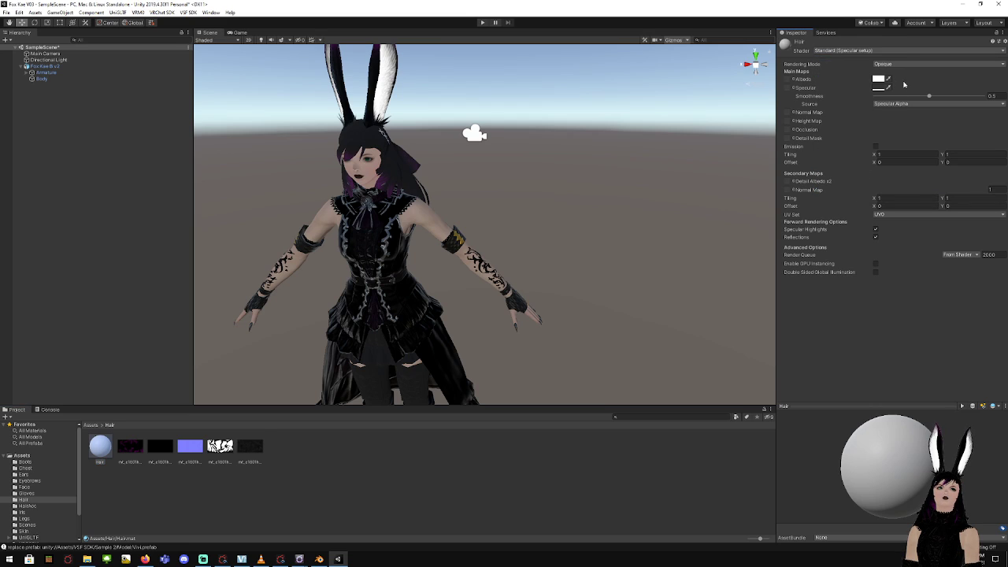
click(909, 66)
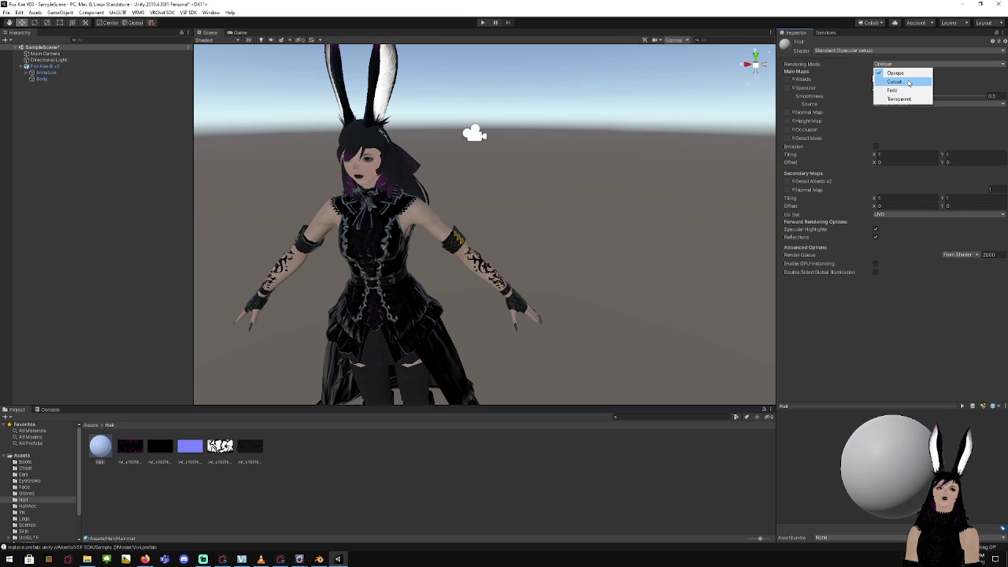
click(910, 82)
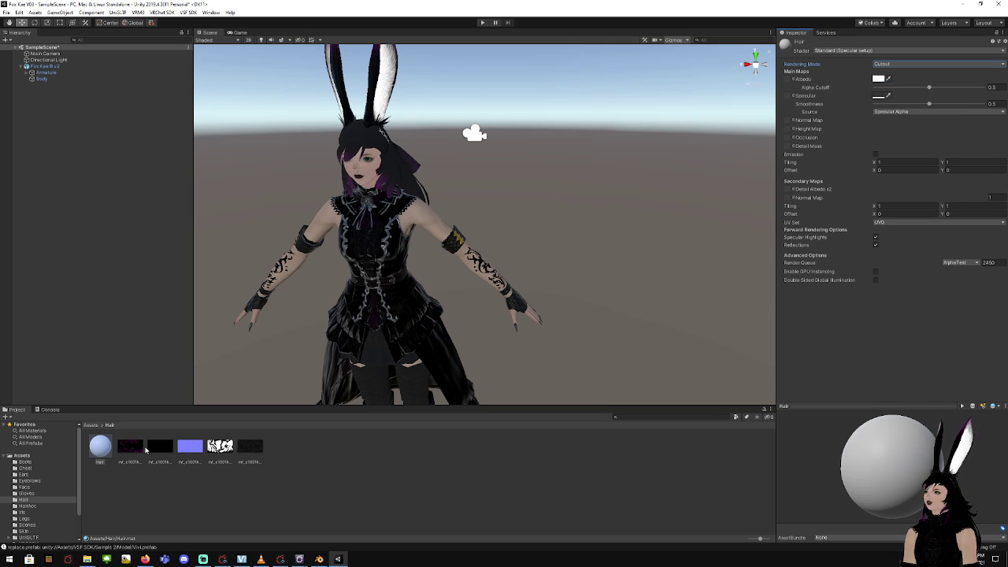
Enable emission, assign the hair textures to the albedo, emission, normal, occlusion and specular maps, and apply the Hair material to the avatar's hair
drag(124, 452, 787, 80)
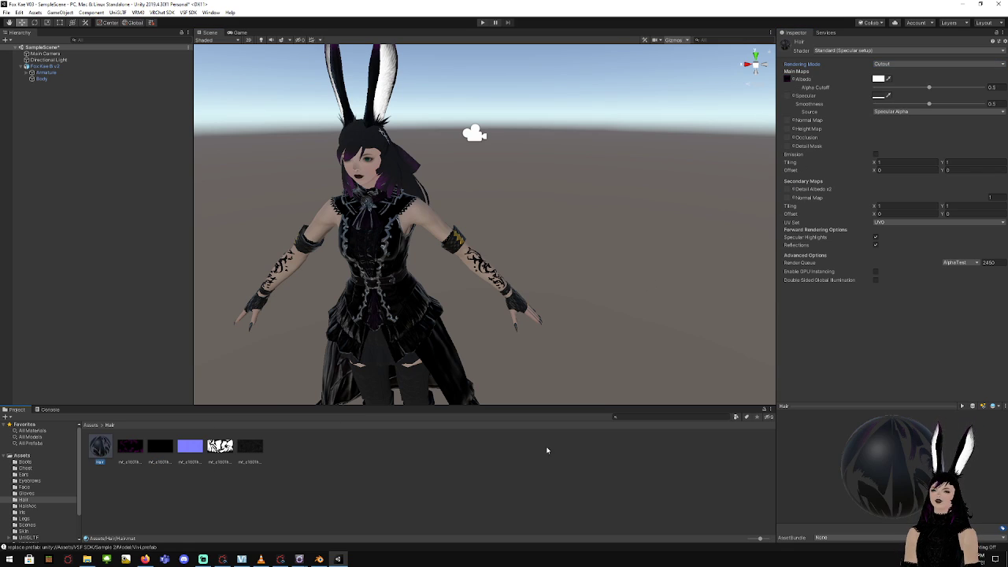
click(876, 154)
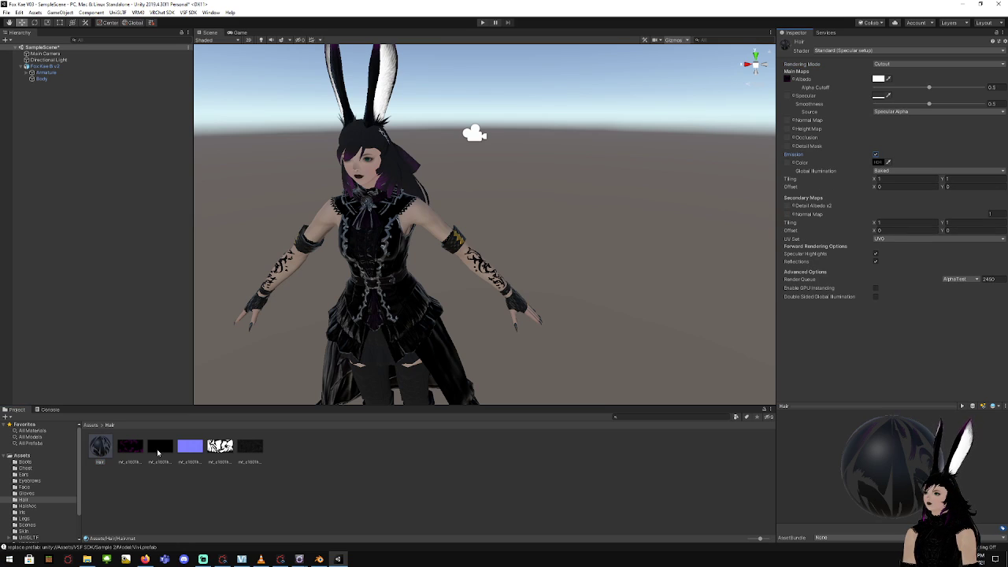
drag(158, 452, 787, 162)
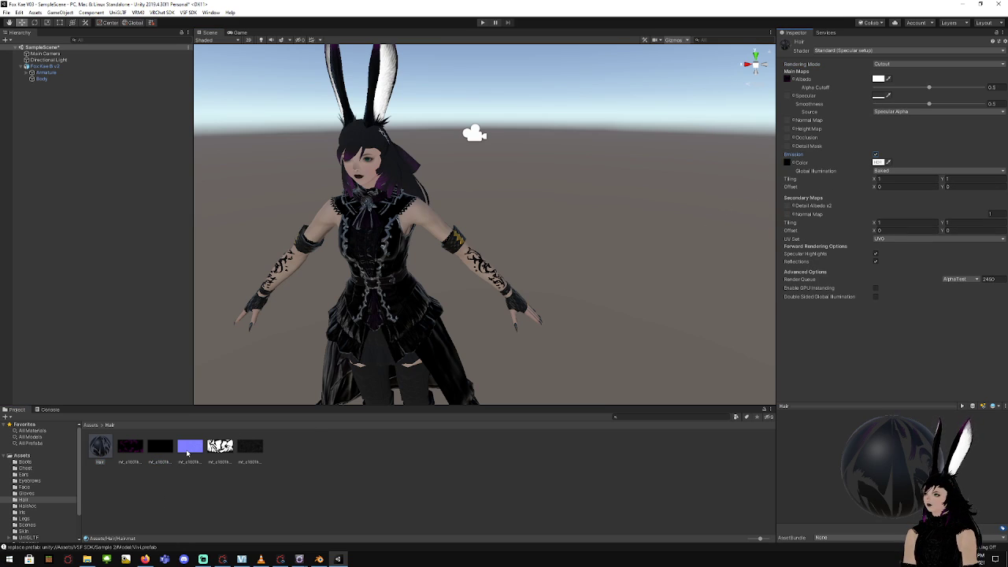
drag(187, 453, 787, 120)
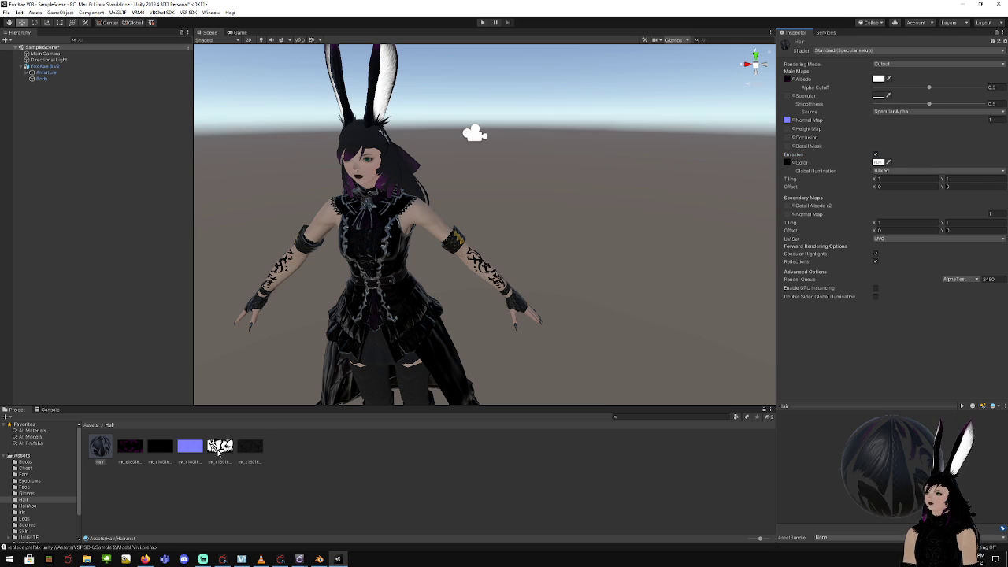
drag(219, 451, 787, 139)
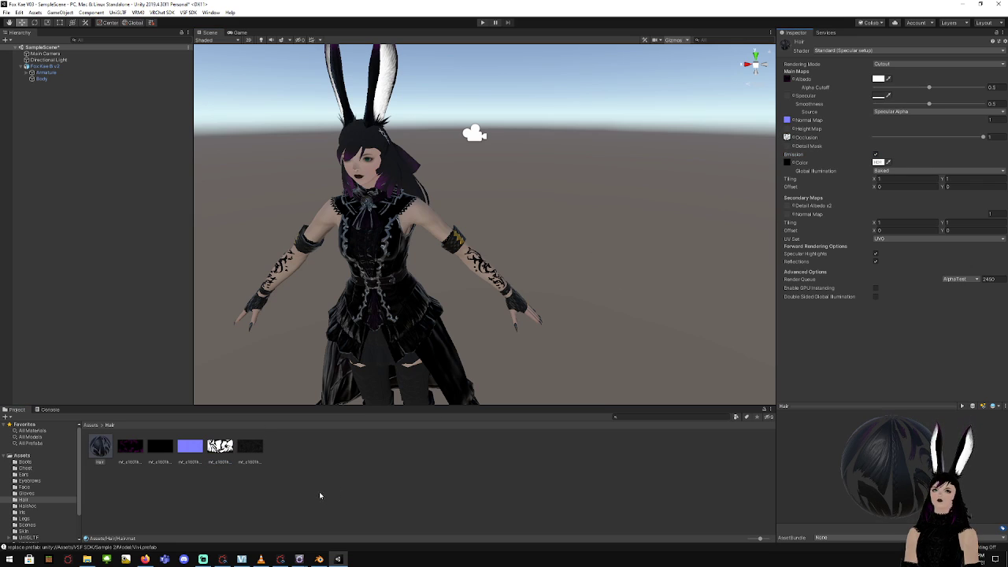
drag(249, 452, 788, 96)
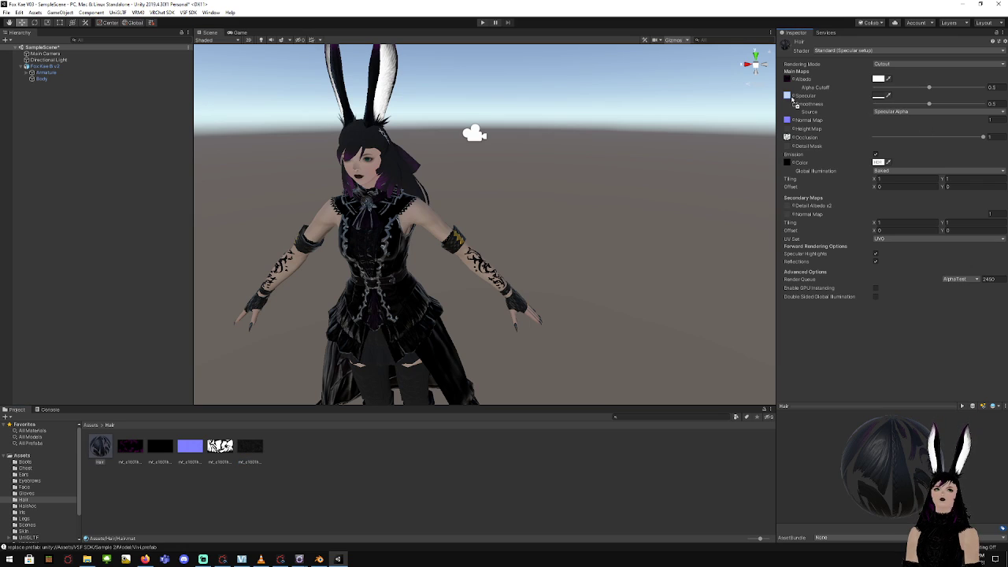
drag(110, 445, 401, 169)
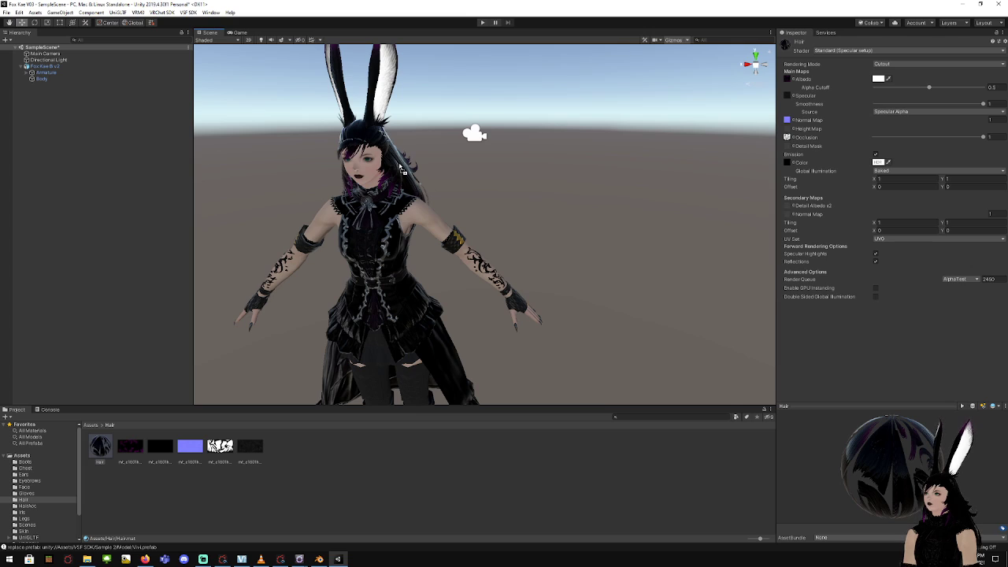
Try the Fade, Opaque and Transparent rendering modes on the Hair material and return it to Cutout
click(942, 65)
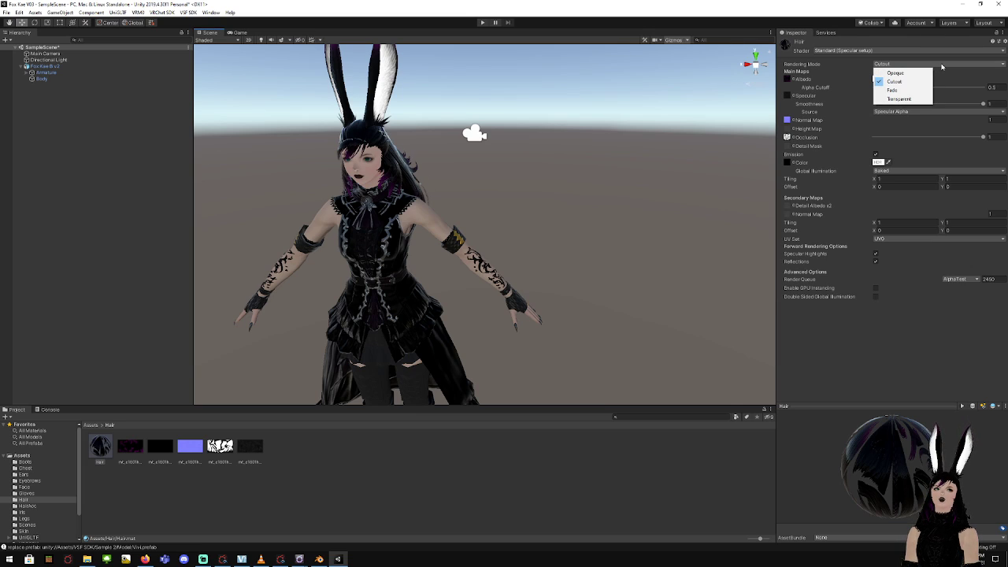
click(942, 64)
click(940, 63)
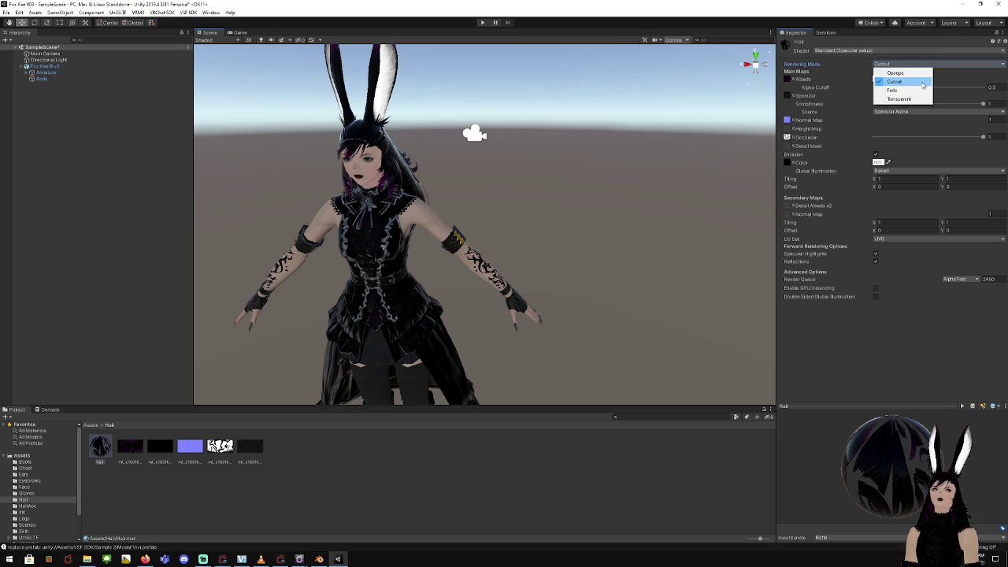
click(914, 84)
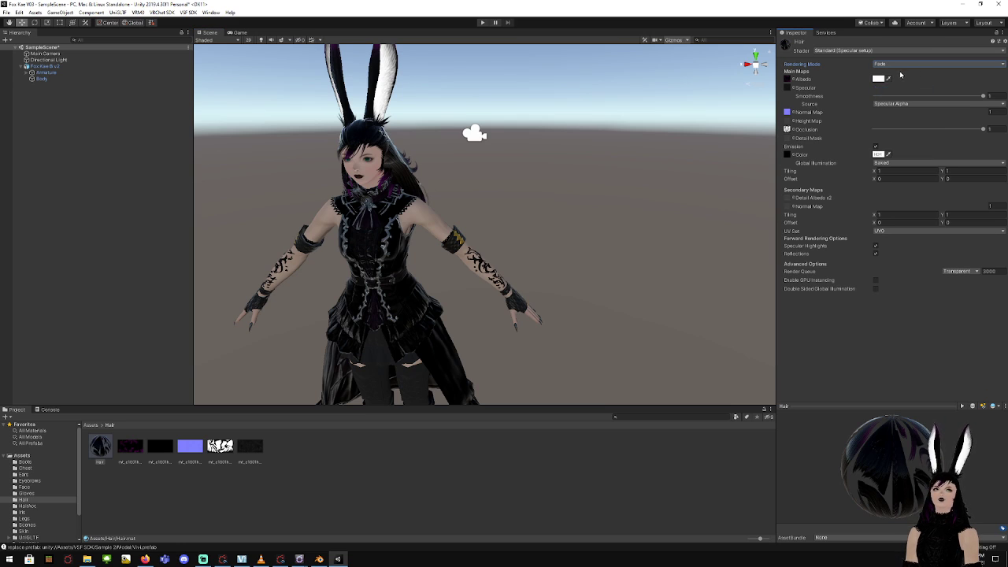
click(900, 64)
click(896, 73)
click(900, 64)
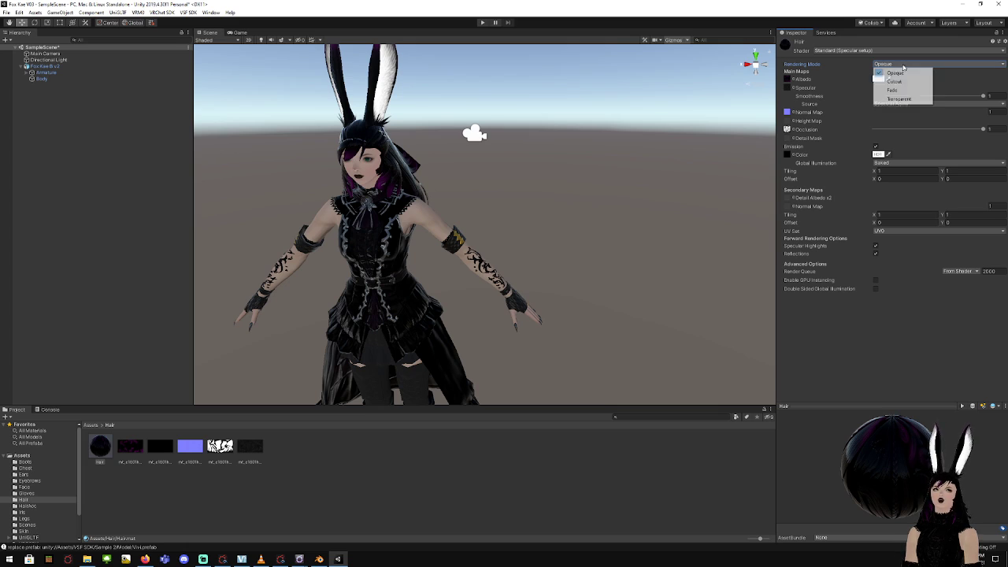
click(899, 99)
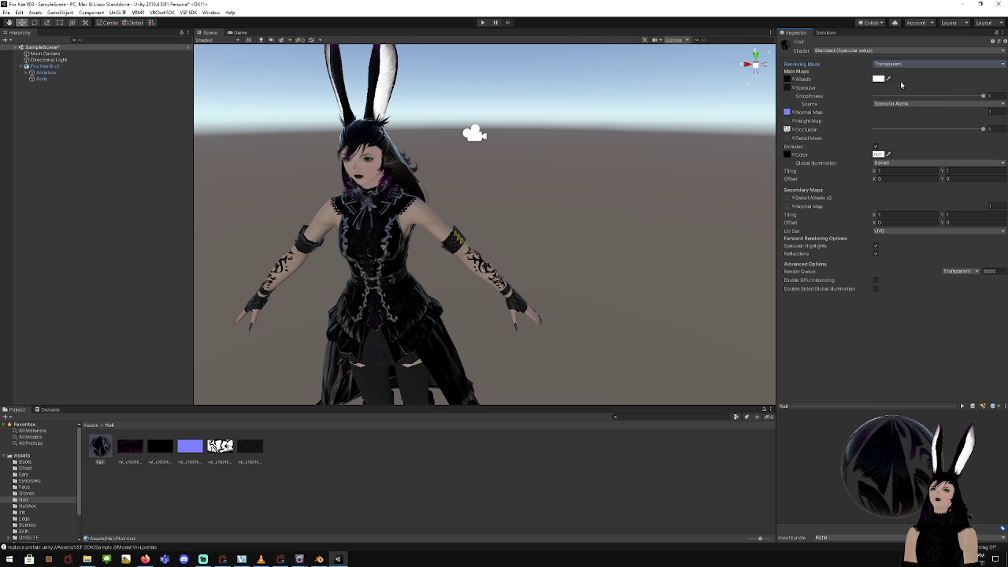
click(912, 65)
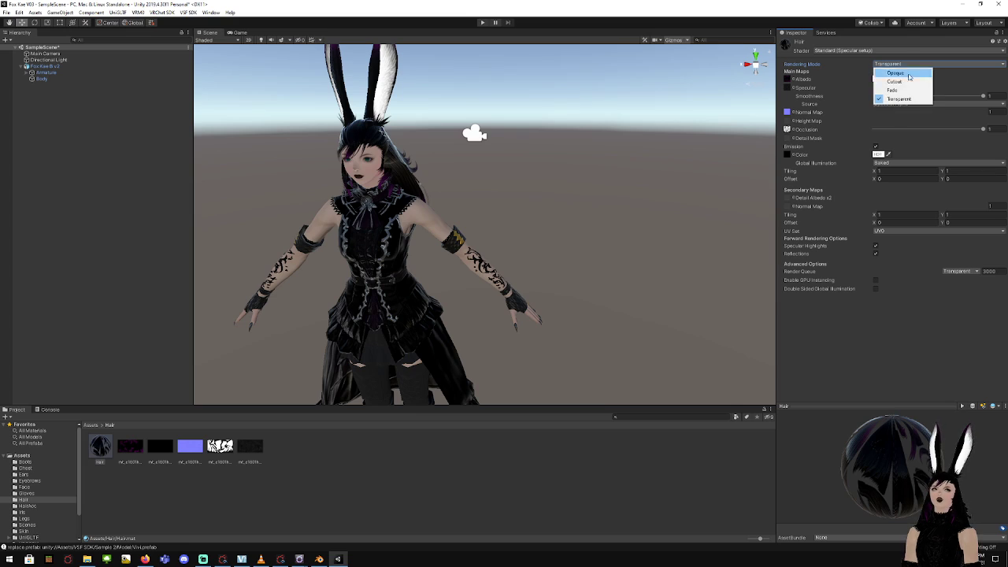
click(906, 82)
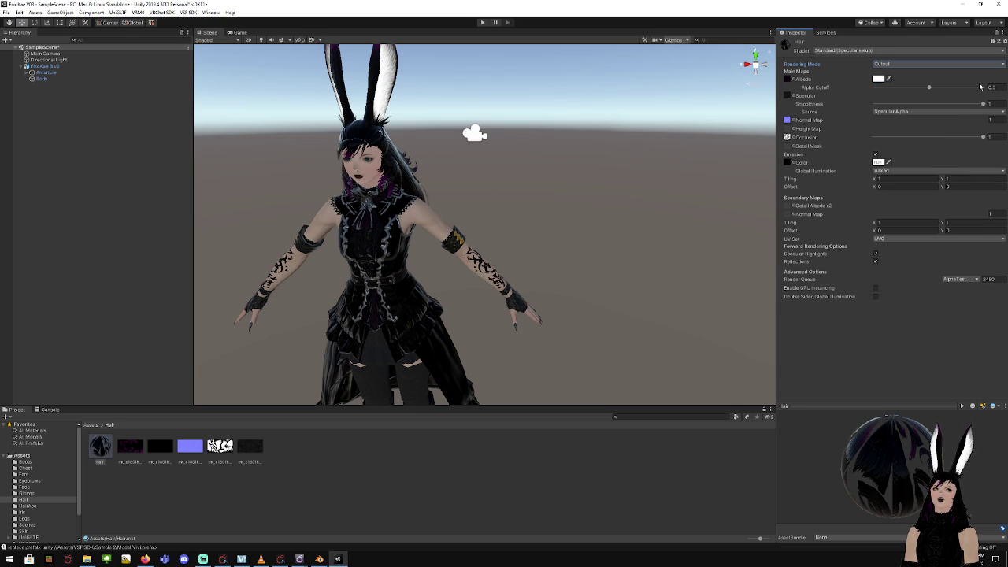
Set the Hair material's smoothness to 0.3
drag(983, 104, 906, 113)
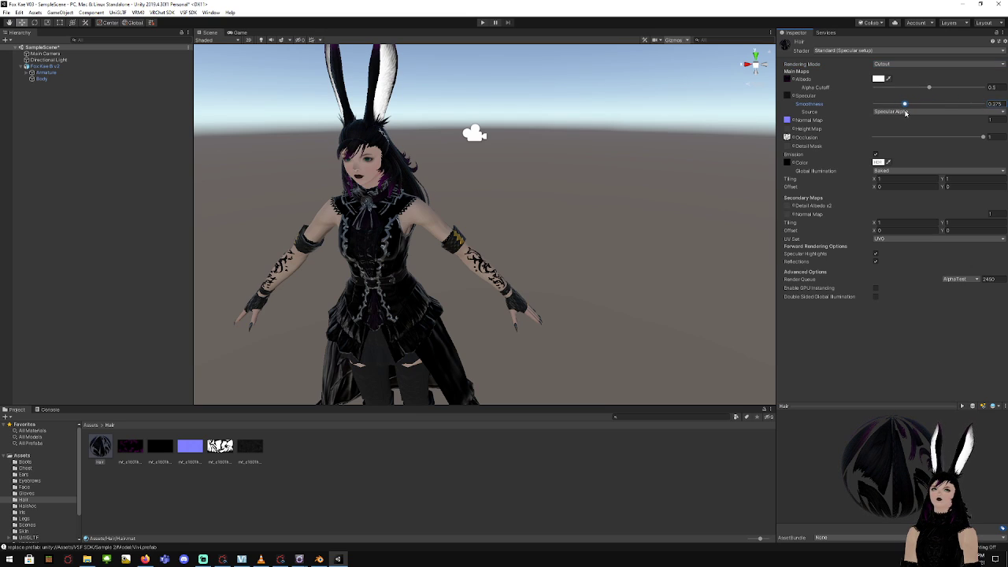
click(1001, 104)
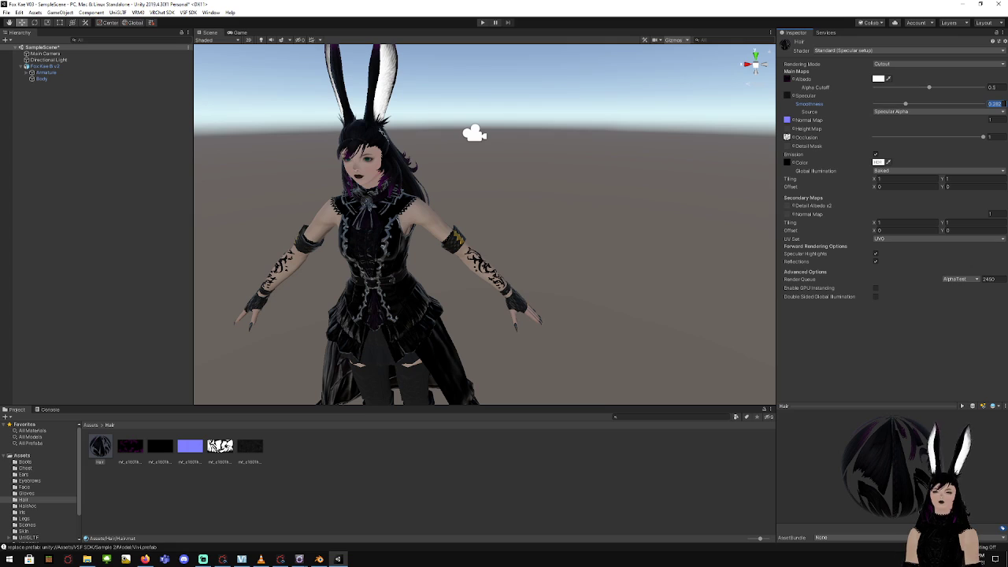
text(0.3)
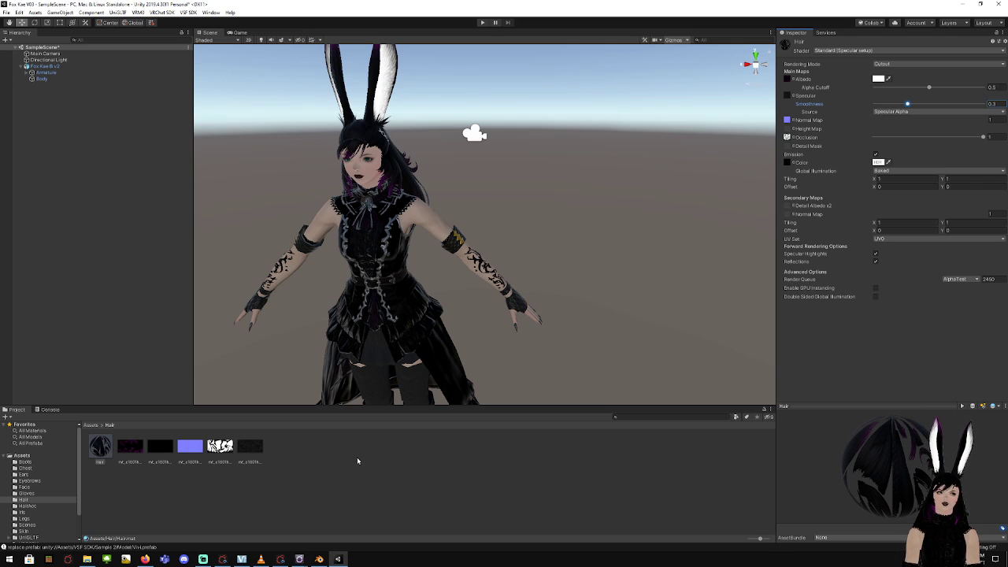
Export the Hair material with its dependencies as a Unity package named hair into the Fox Kae/Hair folder
right_click(109, 449)
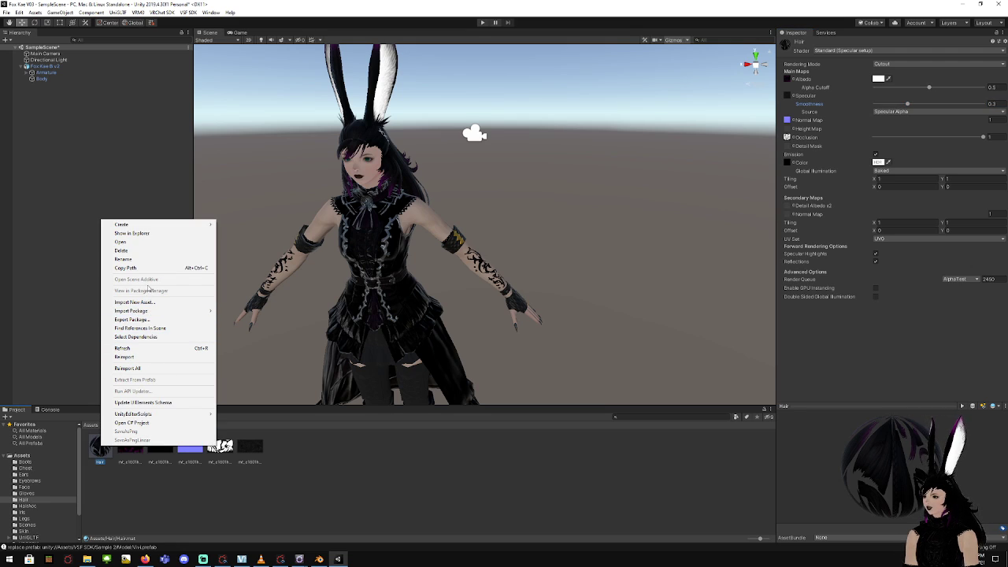
click(149, 319)
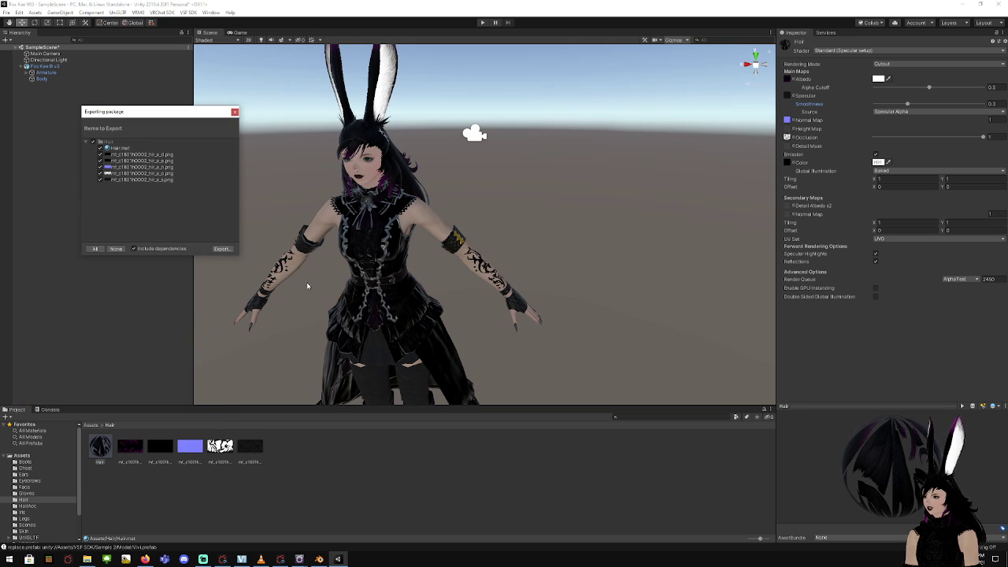
click(231, 251)
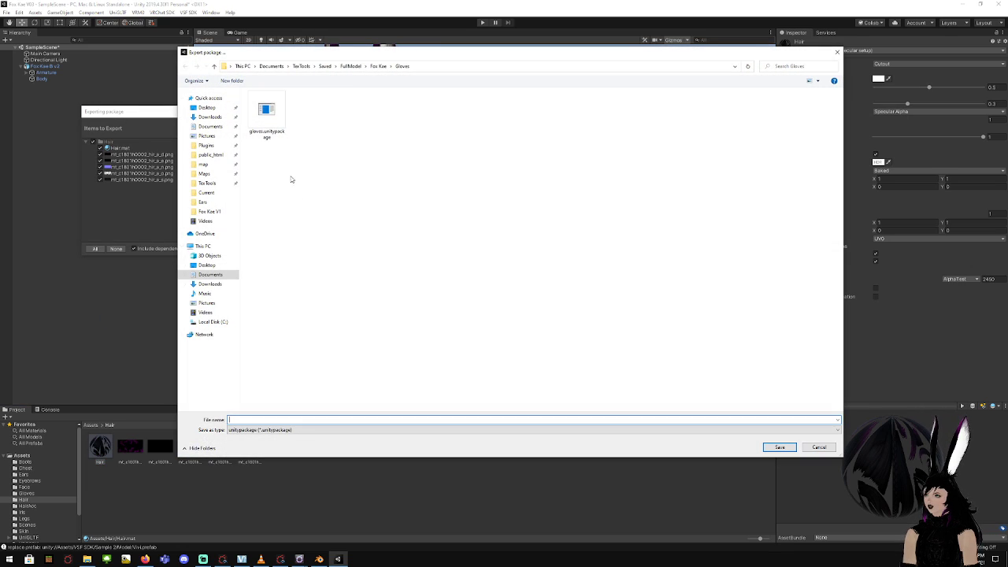
click(377, 68)
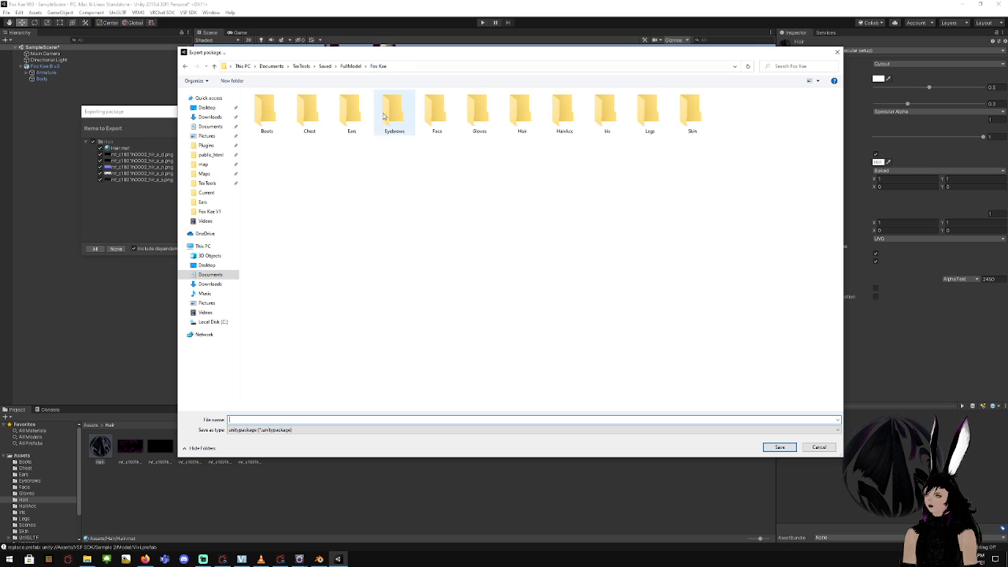
double_click(522, 113)
click(314, 420)
text(h)
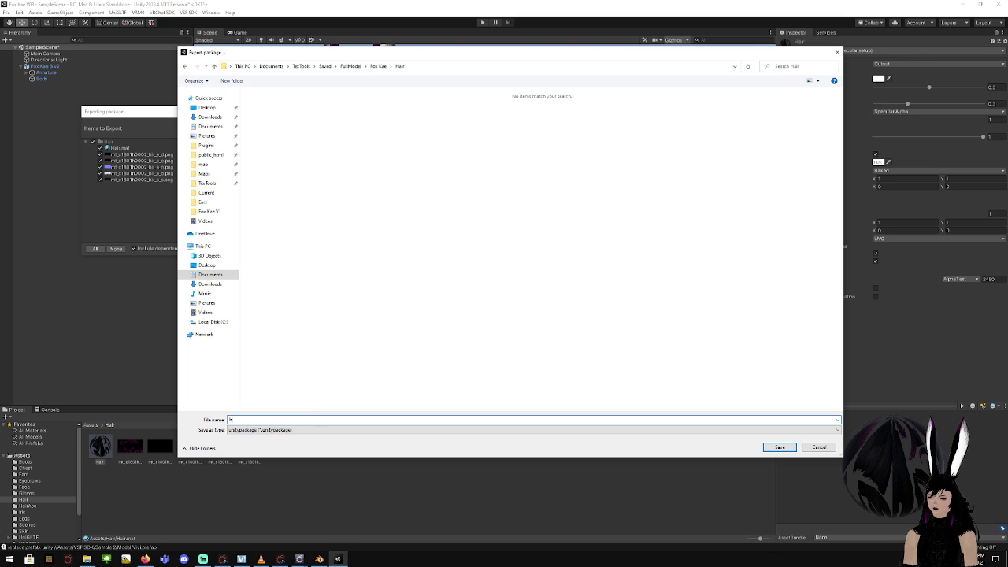
text(air)
key(Return)
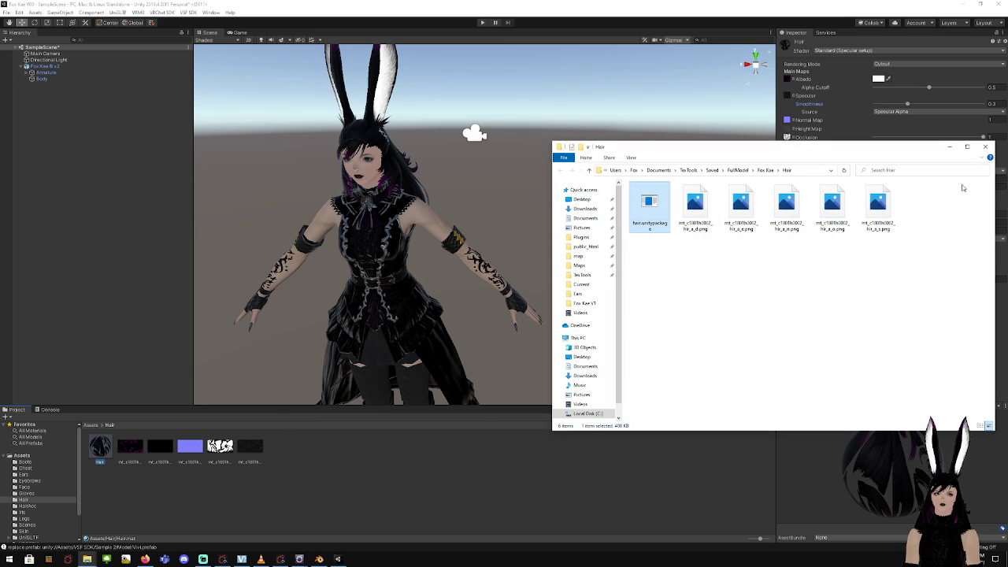
click(985, 147)
Create a new material named HairACC in the HairAcc assets folder
click(29, 506)
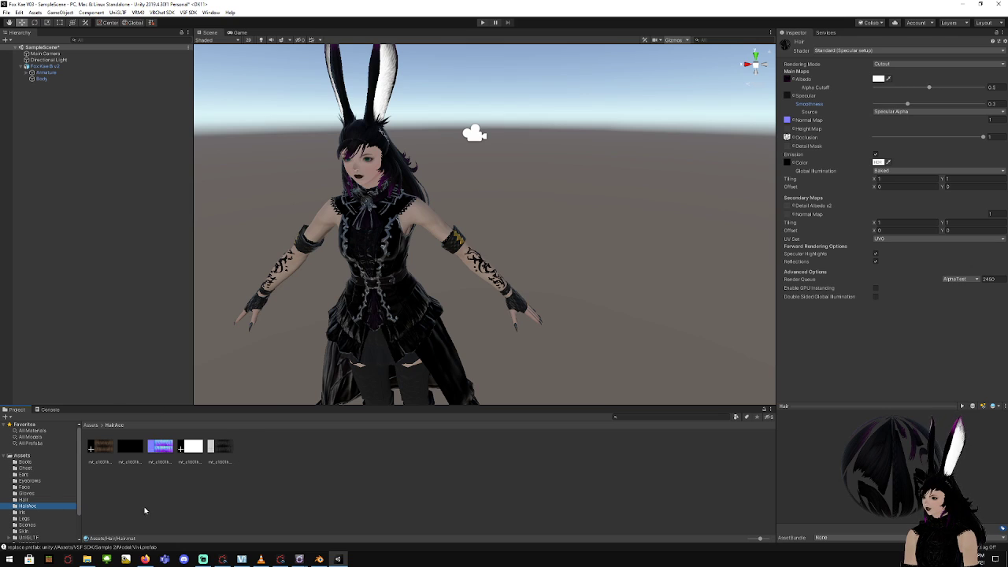
right_click(164, 510)
mouse_move(257, 293)
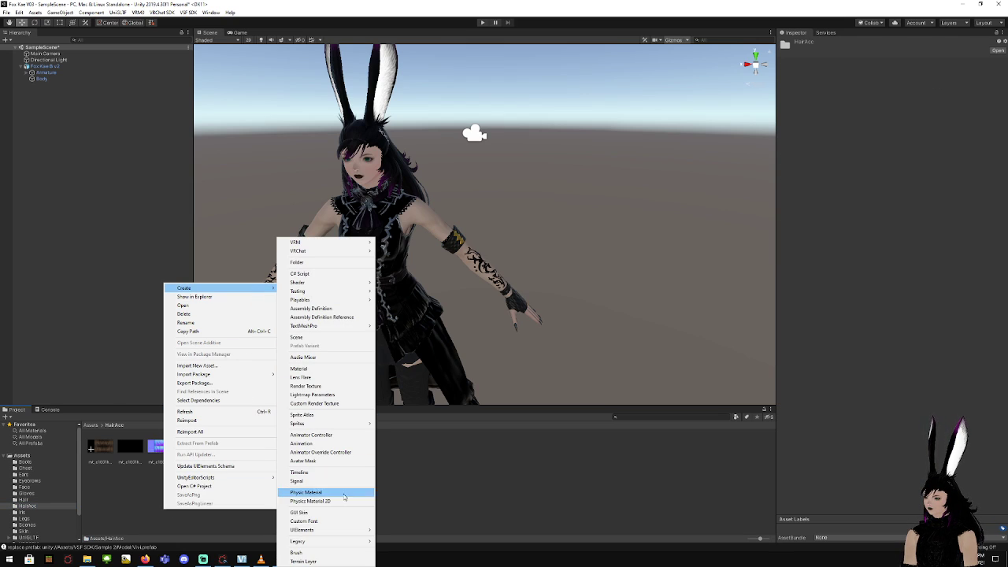
click(347, 368)
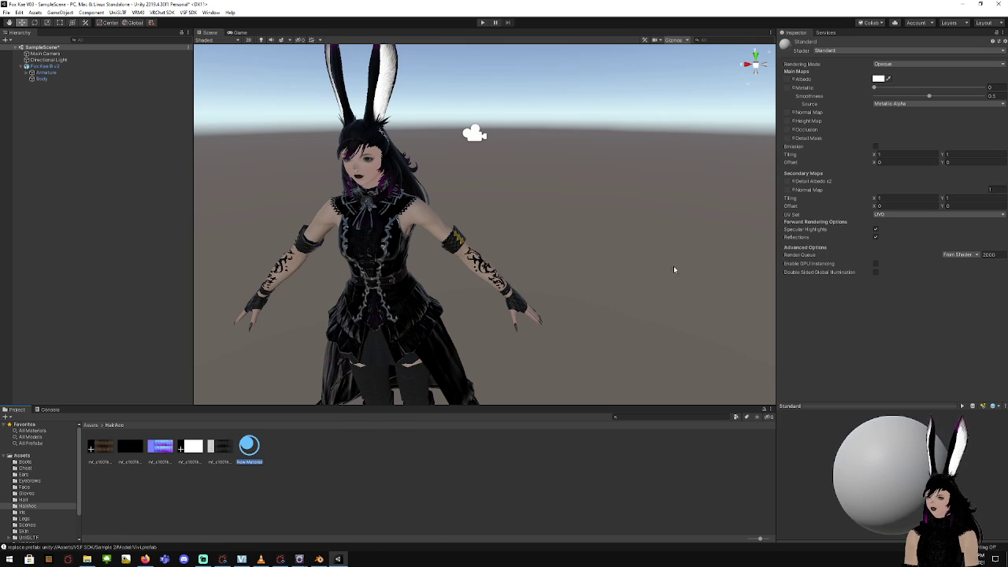
text(Hai)
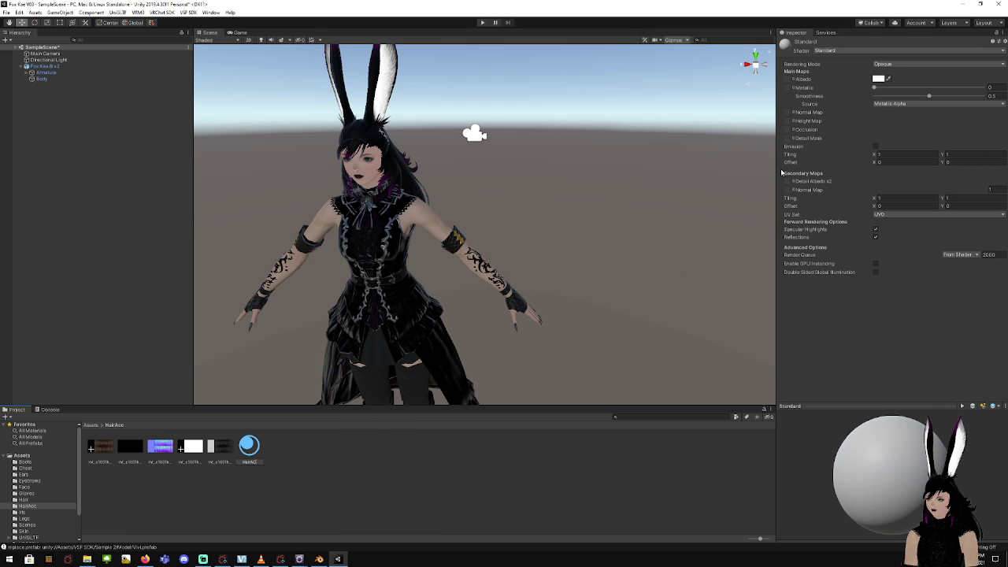
text(rACC)
key(Return)
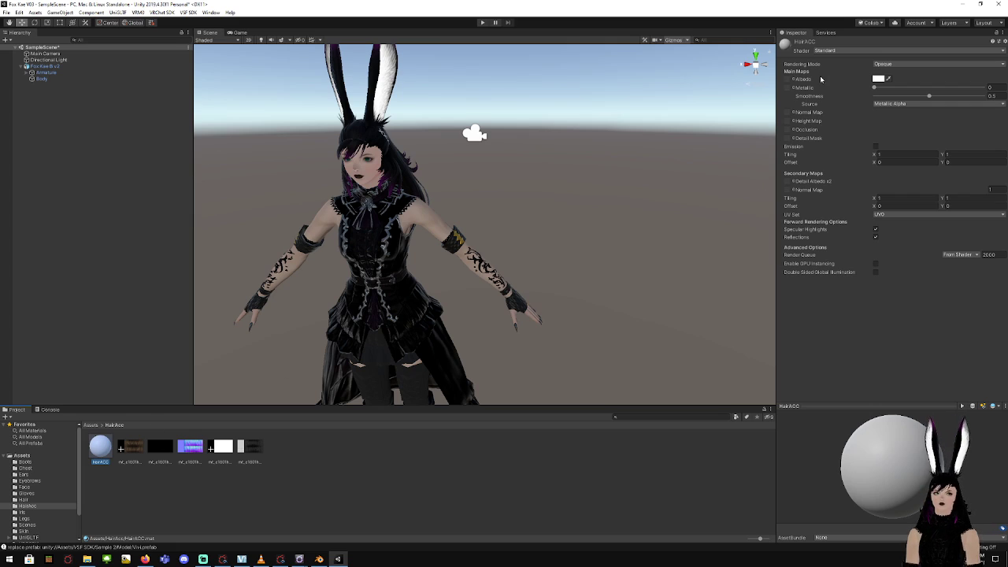
Set the HairACC material to the Standard (Specular setup) shader with Cutout rendering mode
click(866, 50)
click(892, 75)
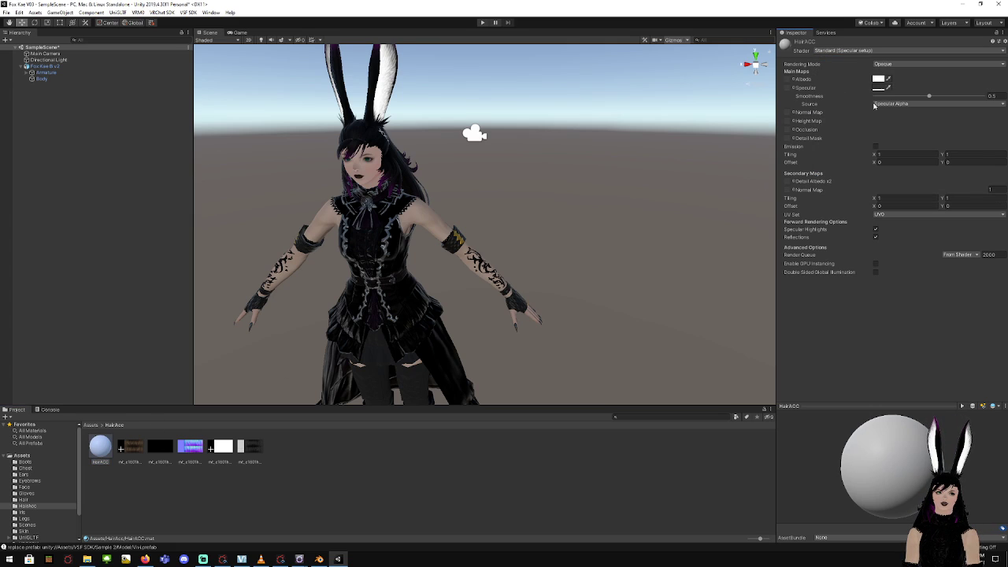
click(893, 64)
click(895, 82)
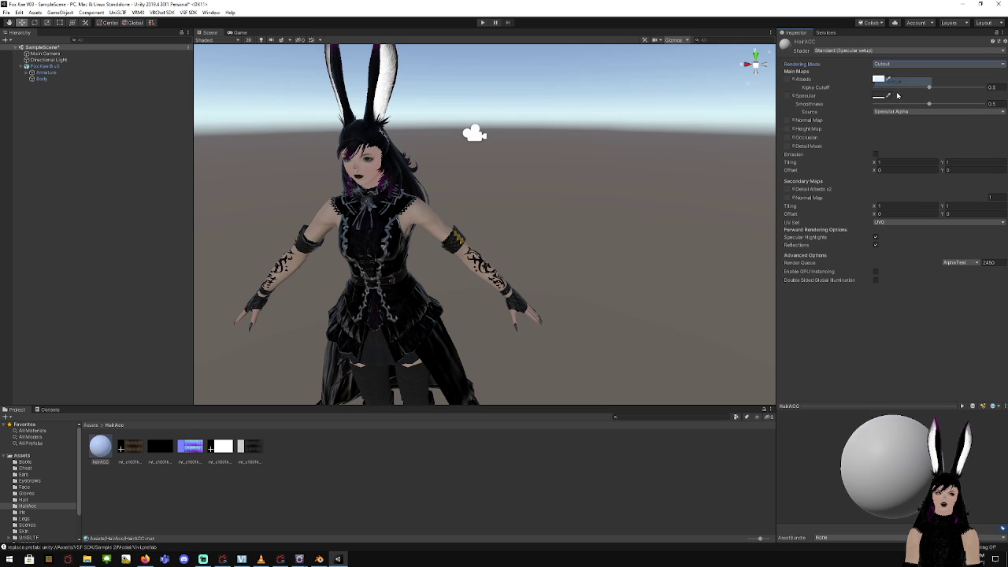
Enable emission on HairACC and assign its textures to the albedo, emission, normal, occlusion and specular maps
click(876, 155)
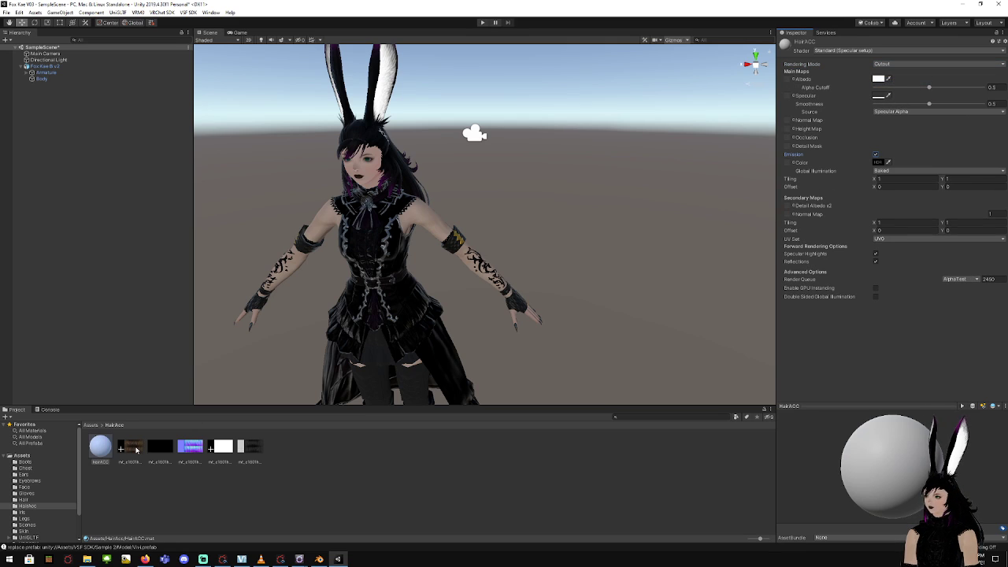
drag(137, 450, 788, 81)
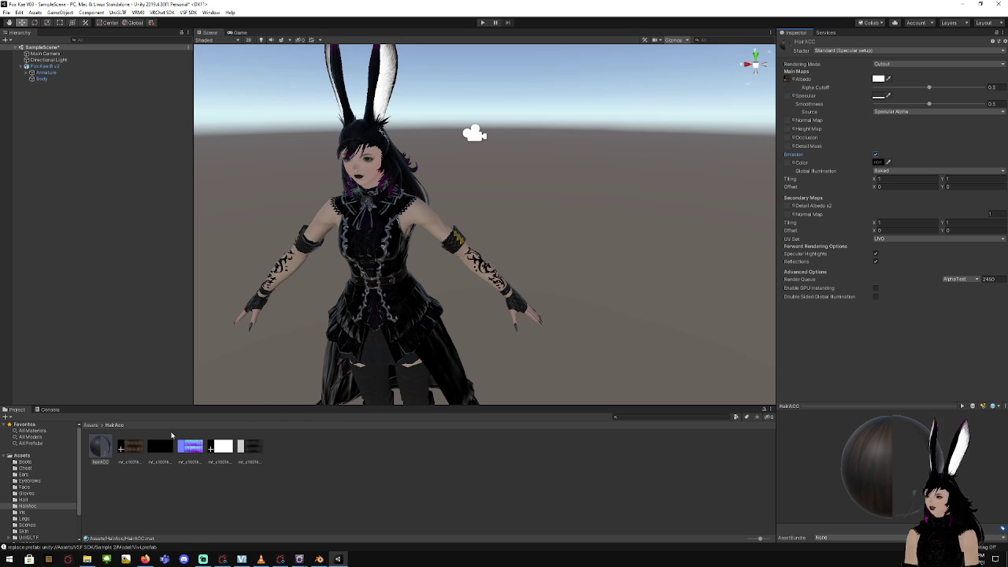
drag(161, 447, 788, 163)
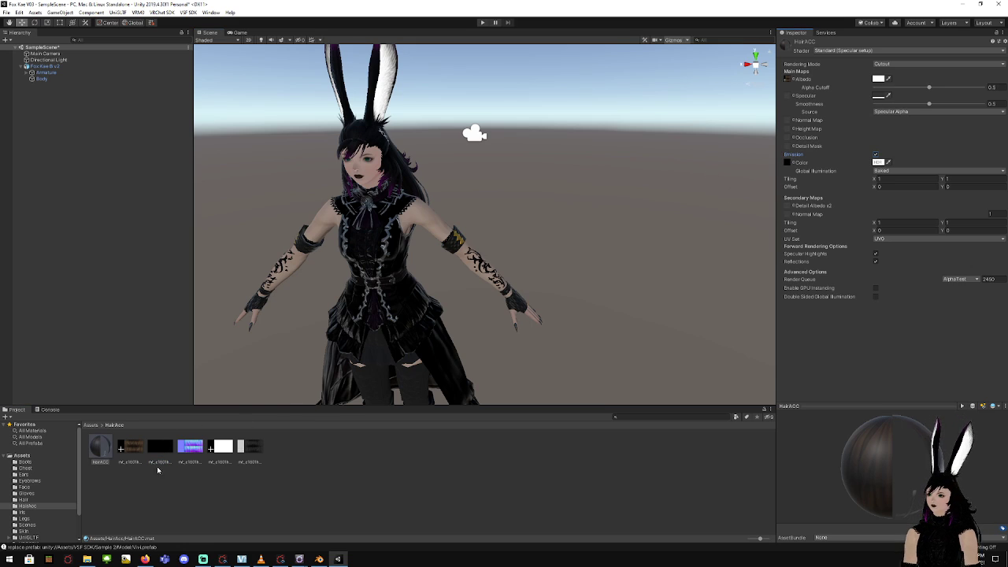
drag(189, 446, 787, 119)
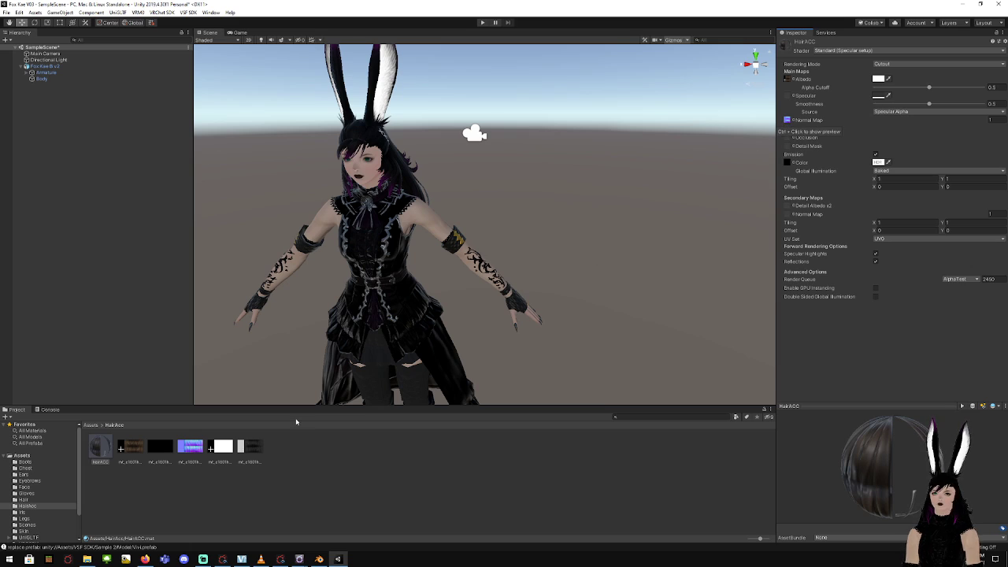
drag(229, 448, 786, 138)
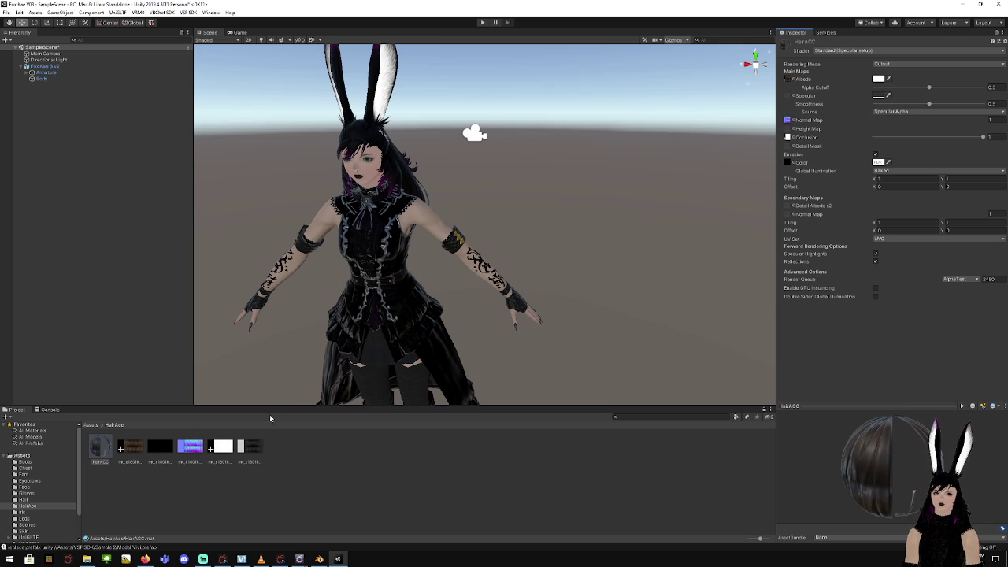
drag(256, 447, 787, 96)
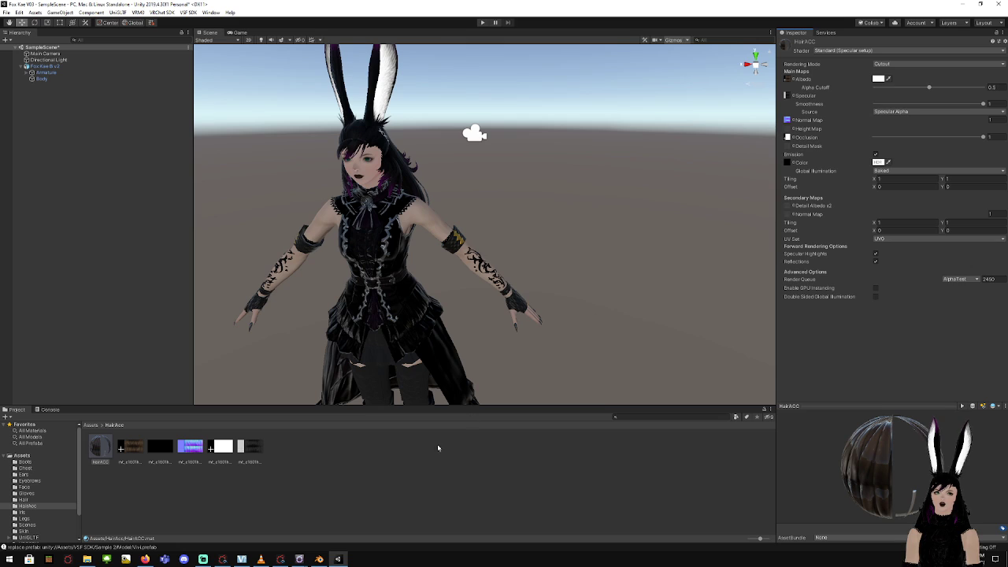
Apply the HairACC material to the crossed hair clip on the side of the avatar's head
mouse_move(100, 456)
mouse_down()
mouse_move(365, 254)
mouse_move(388, 142)
mouse_move(148, 419)
mouse_move(102, 449)
mouse_up()
scroll(428, 106, up, 5)
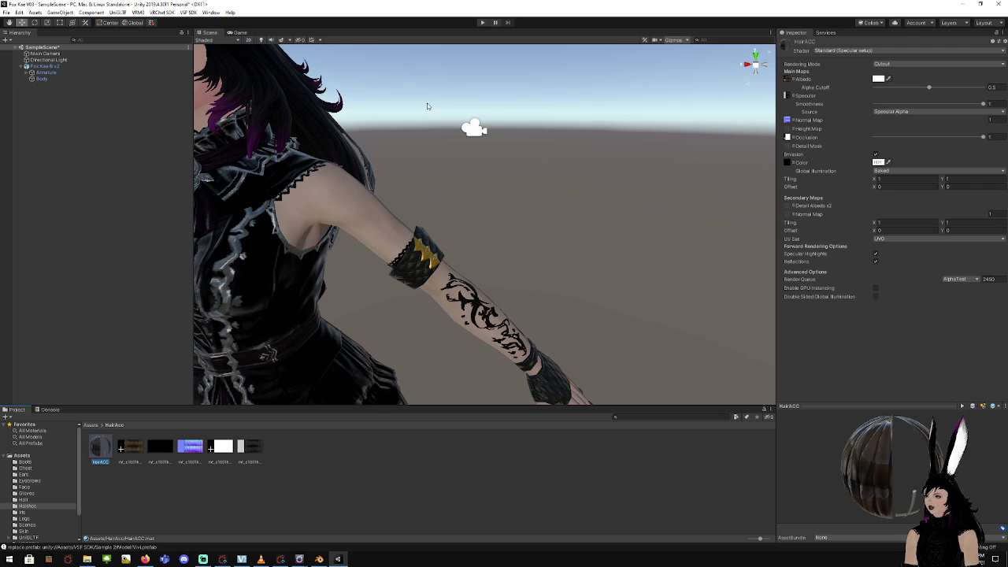
middle_drag(428, 106, 497, 226)
scroll(481, 261, up, 2)
scroll(481, 261, down, 2)
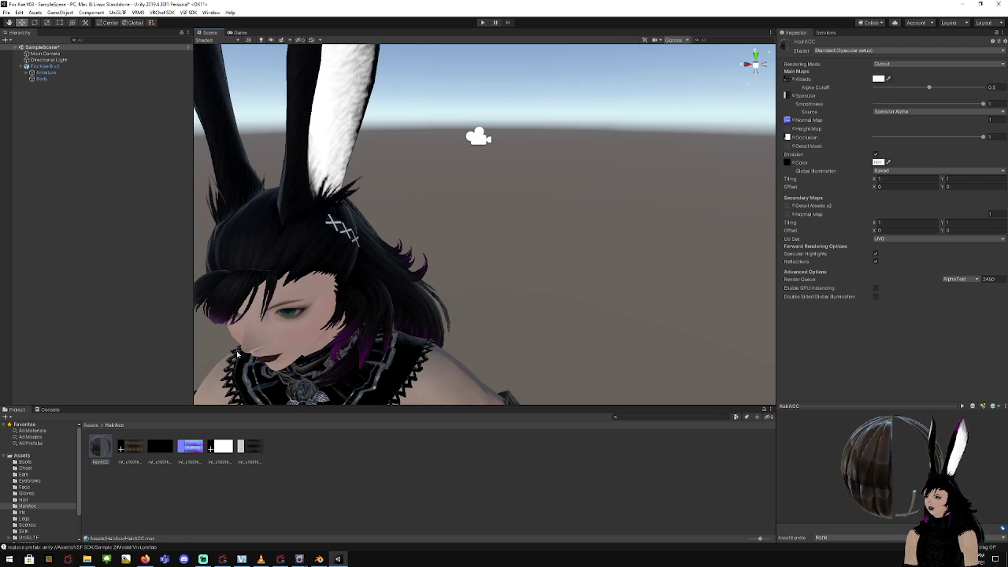
drag(92, 454, 351, 237)
key(f)
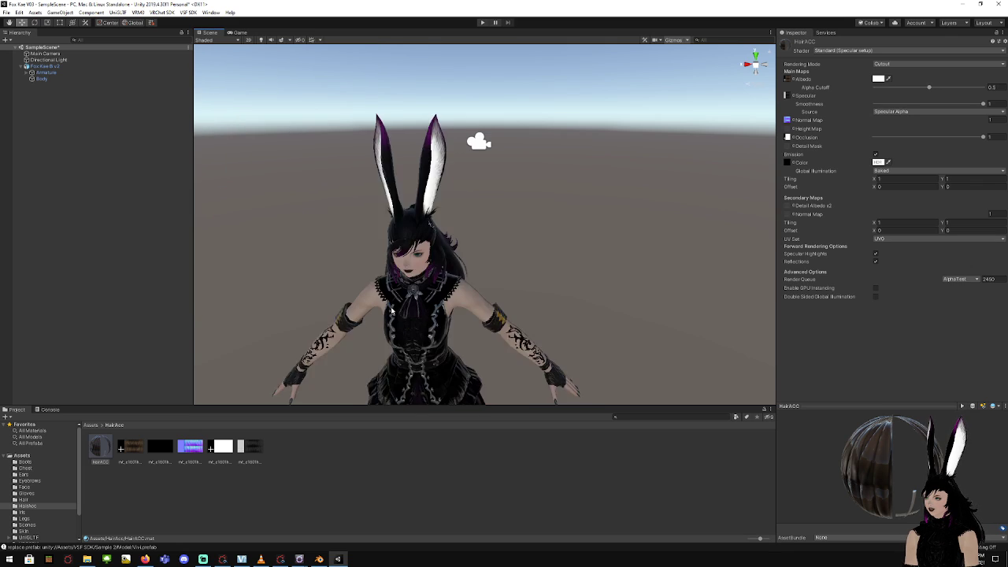
scroll(406, 296, down, 2)
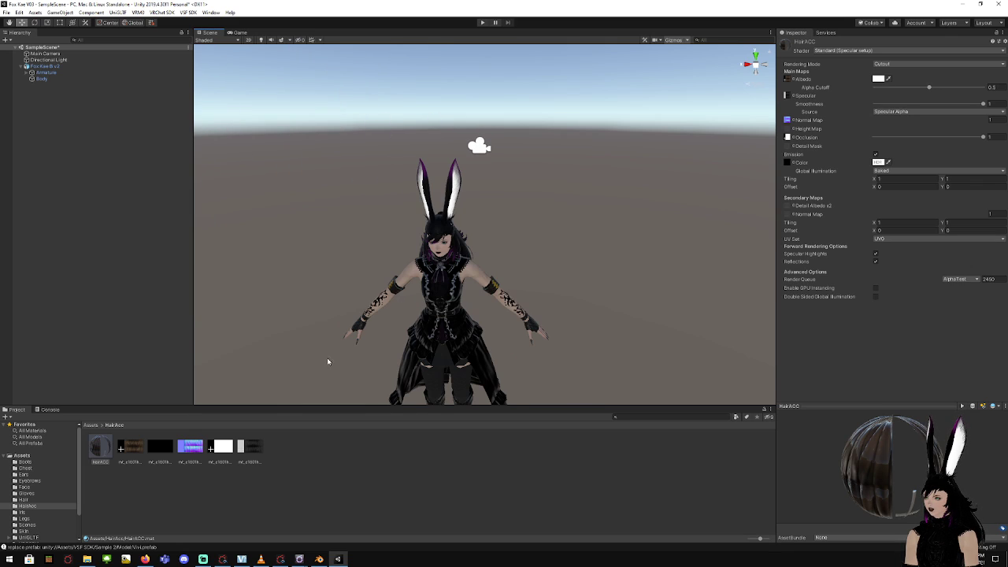
Export the HairACC material with its textures as hairacc.unitypackage into the Fox Kae model's HairAcc folder
right_click(95, 446)
click(134, 315)
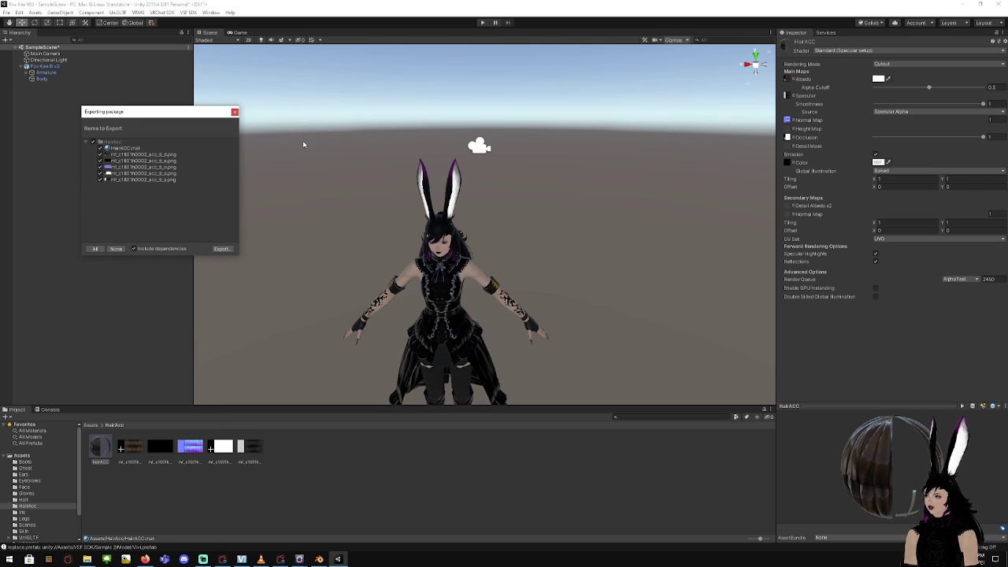
click(221, 249)
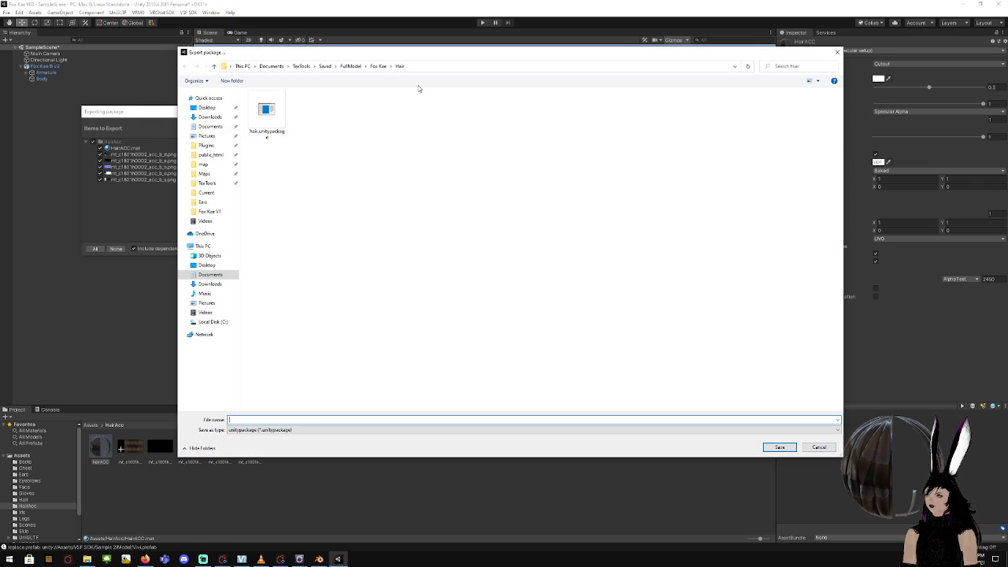
click(378, 65)
double_click(570, 119)
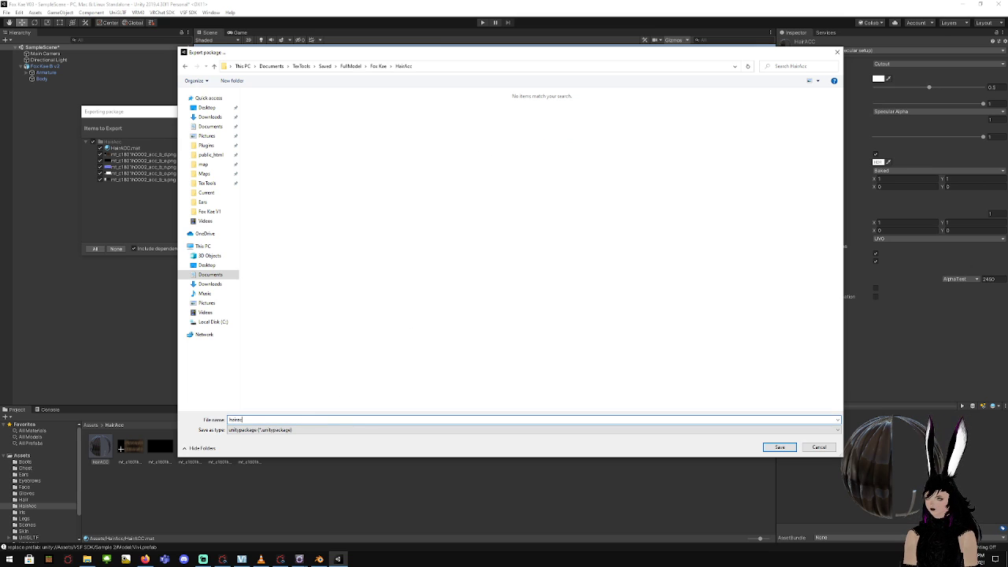
key(Return)
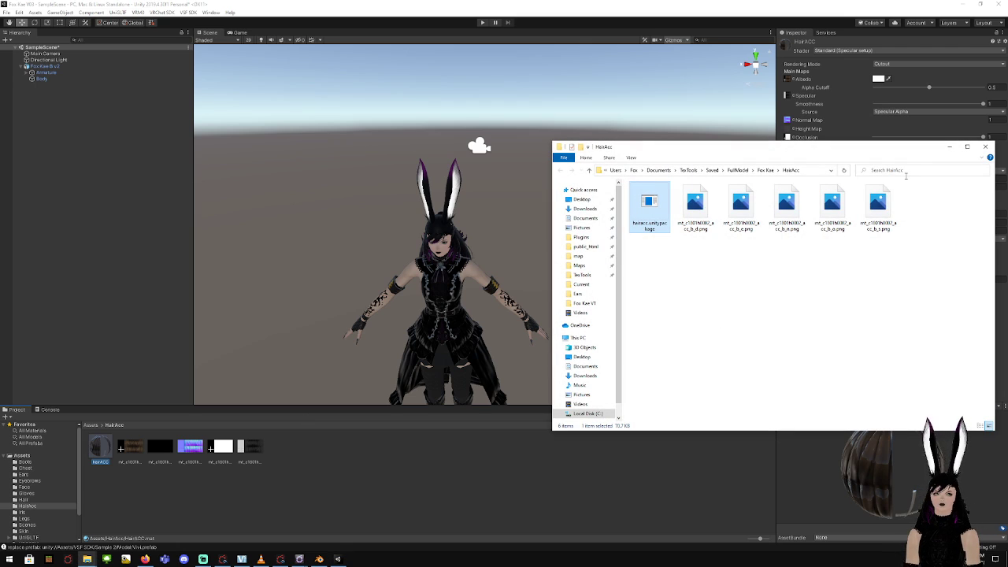
click(985, 147)
Create a new material named Iris in the Iris assets folder
click(23, 513)
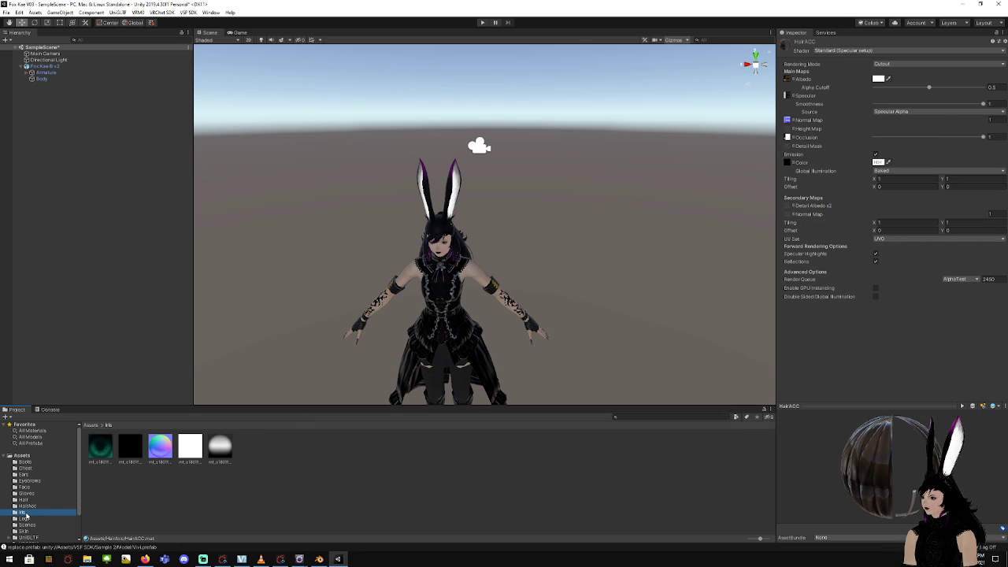
right_click(305, 478)
mouse_move(327, 252)
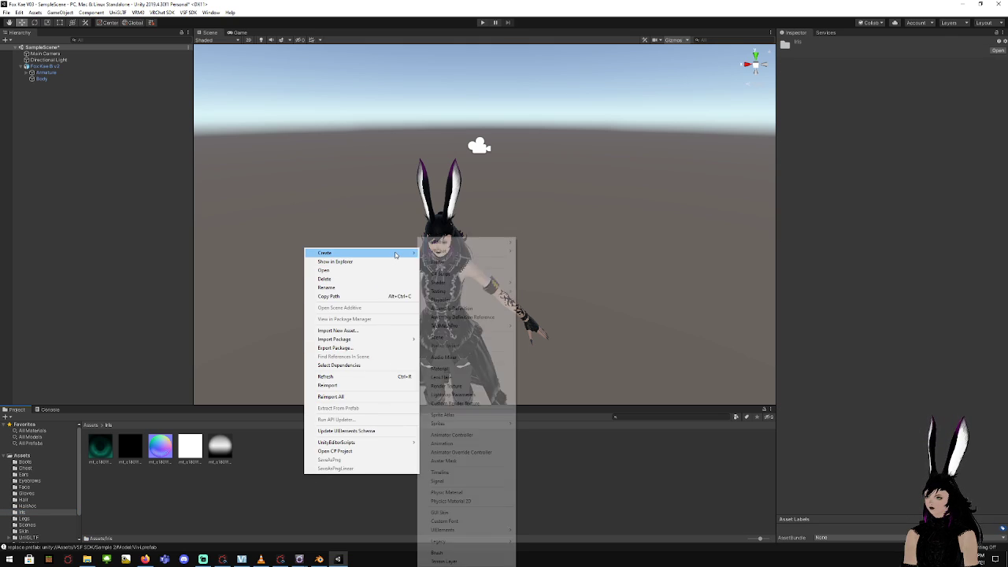
click(463, 364)
text(Iris)
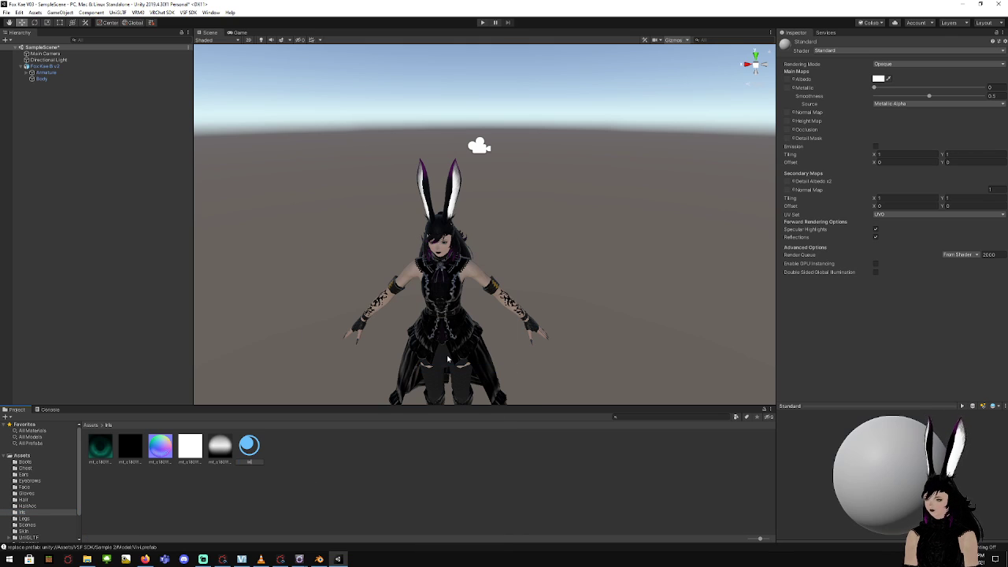
key(Return)
Set the Iris material to the Standard (Specular setup) shader with Cutout rendering mode
click(906, 51)
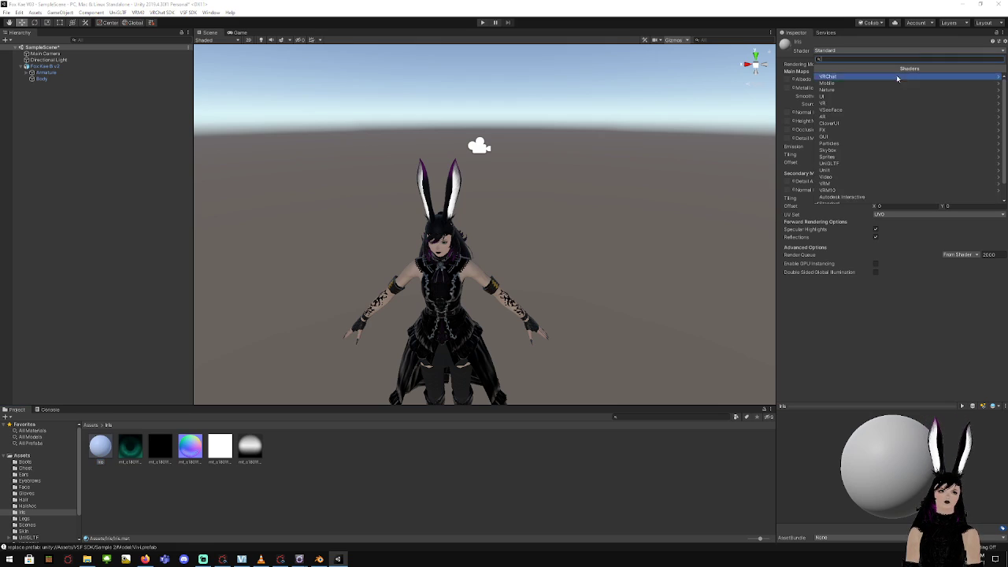
click(858, 193)
click(927, 64)
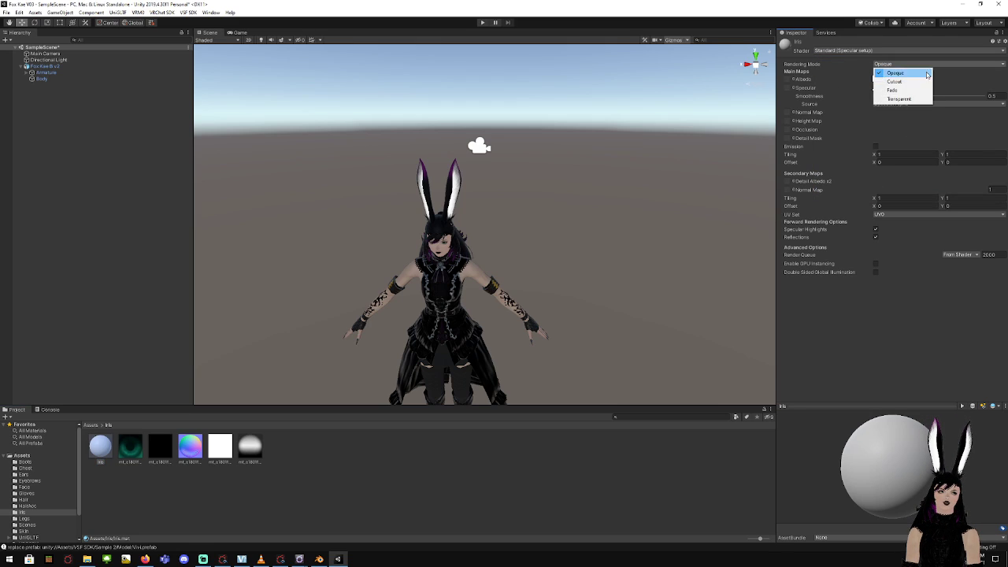
click(906, 79)
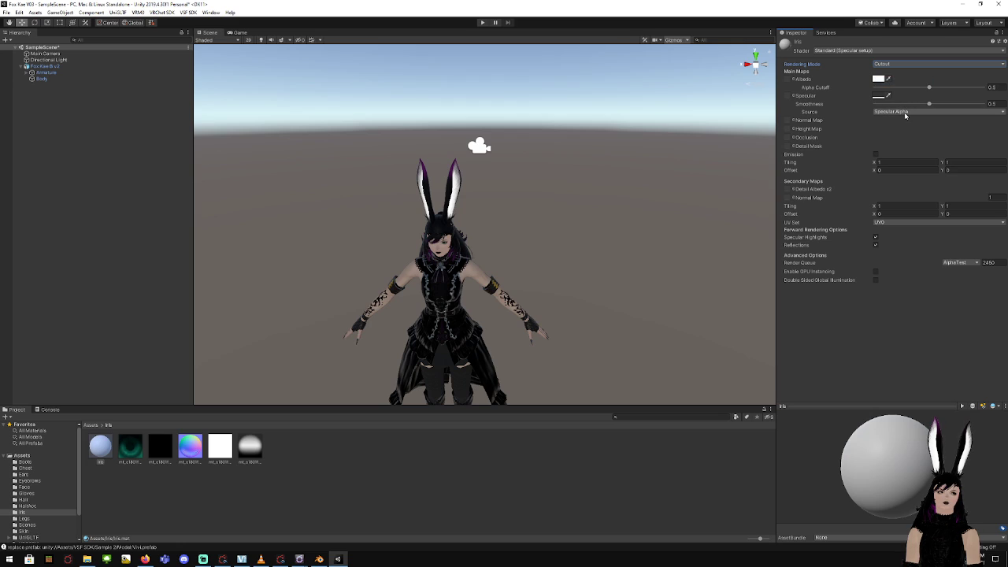
Enable emission on Iris and assign its textures to the albedo, emission, normal, occlusion and specular maps
click(877, 154)
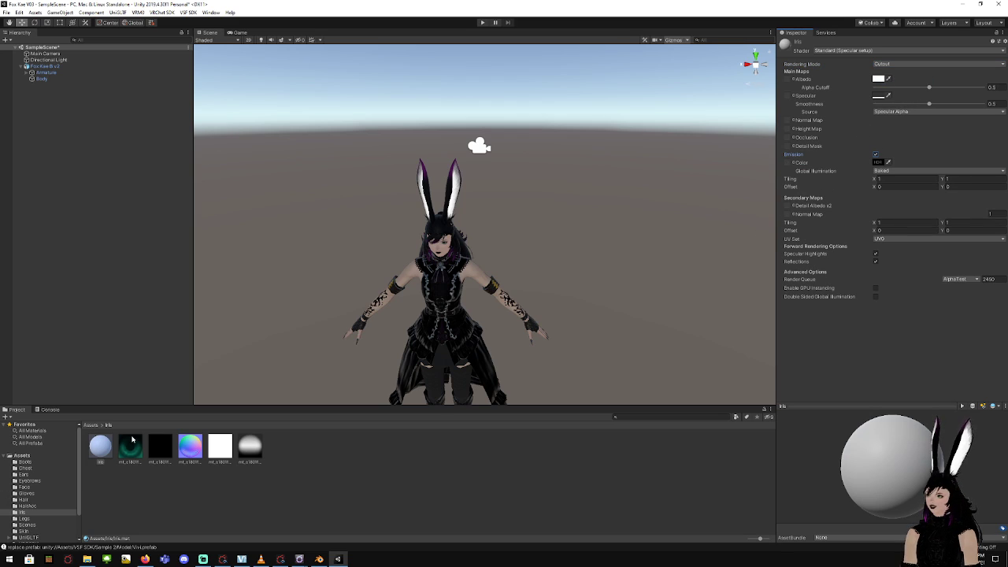
drag(133, 439, 787, 79)
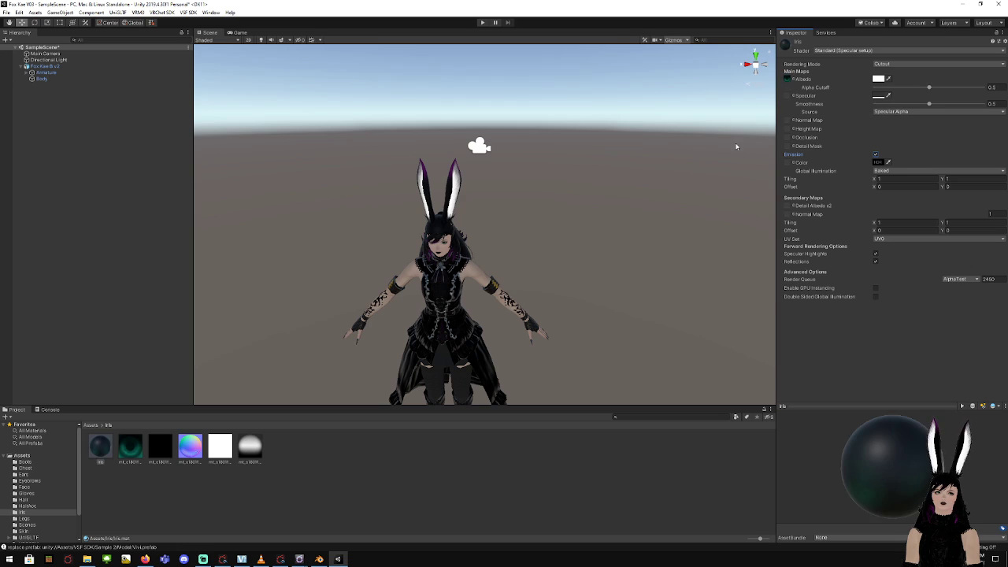
drag(166, 456, 788, 167)
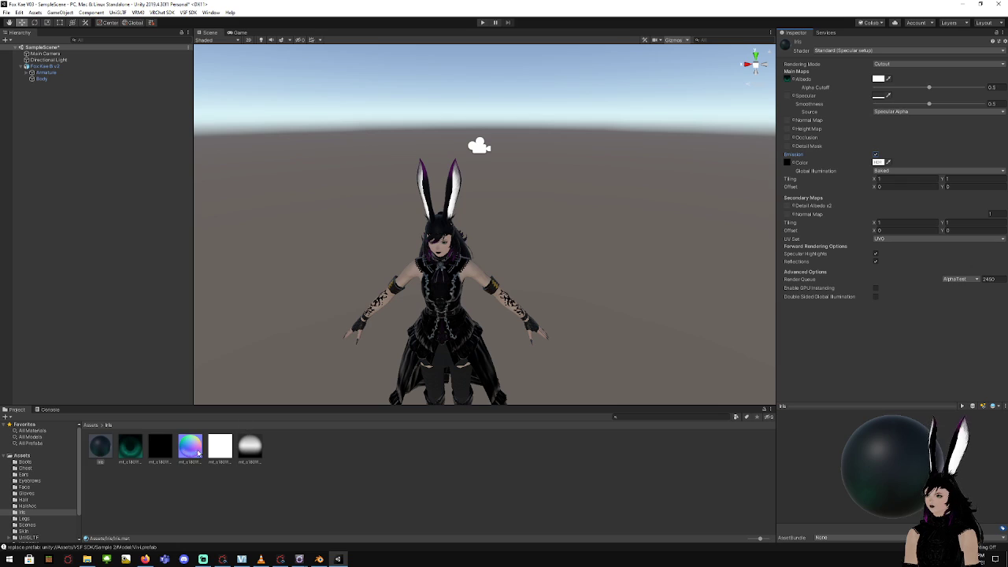
drag(198, 454, 790, 122)
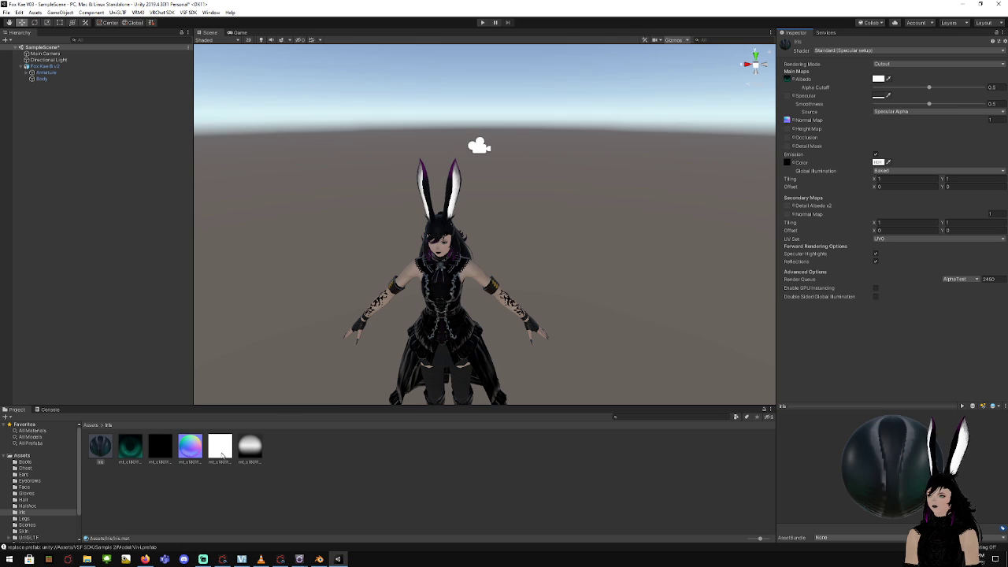
drag(221, 455, 790, 138)
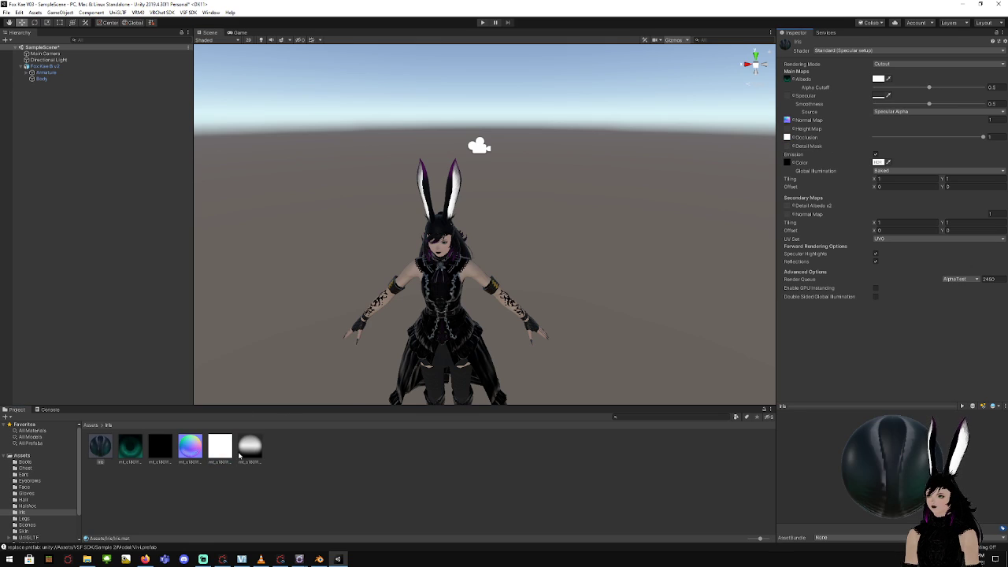
drag(239, 455, 787, 96)
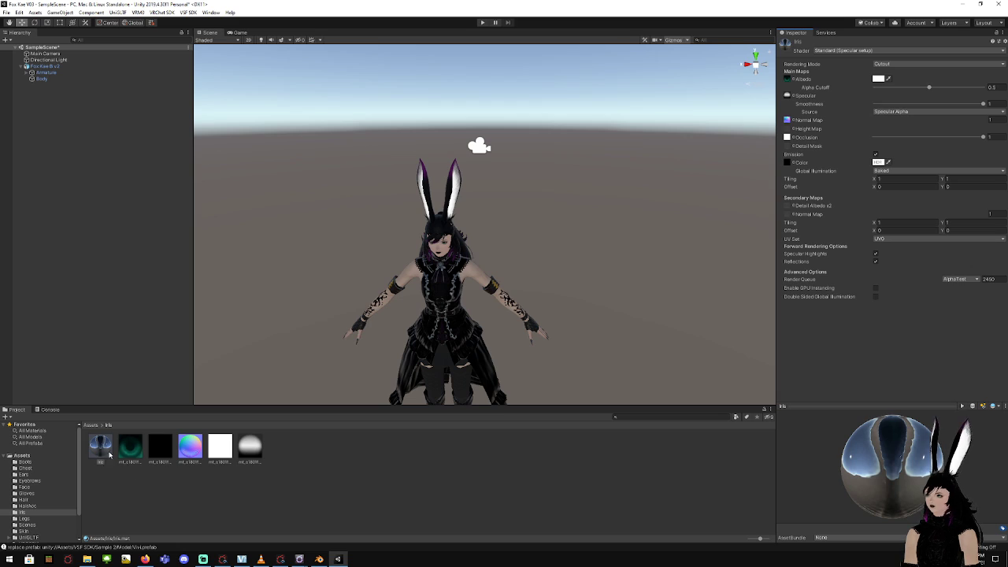
Apply the Iris material to the avatar's eyes and set its smoothness to 0.5
drag(98, 450, 443, 245)
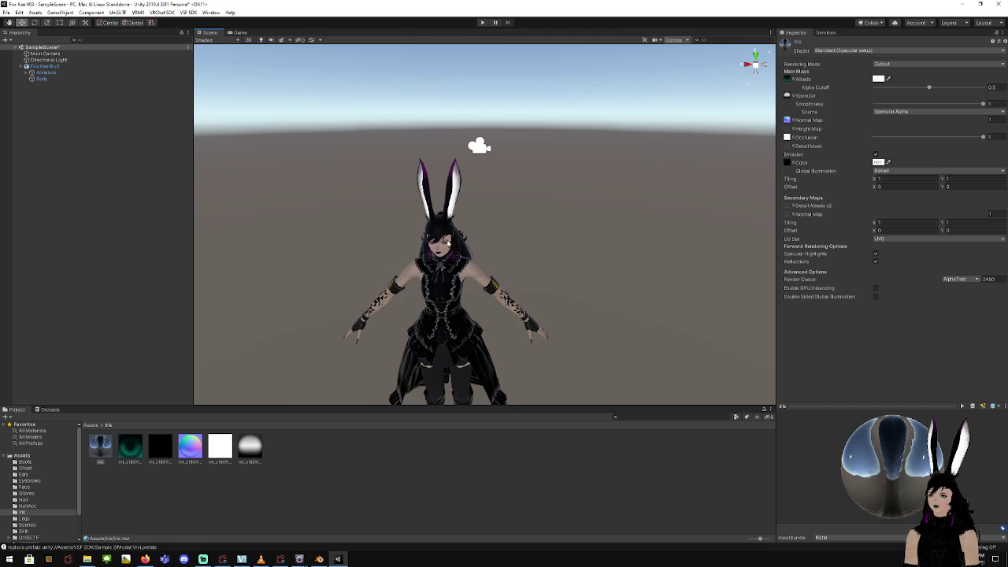
scroll(448, 243, up, 5)
middle_drag(456, 257, 527, 156)
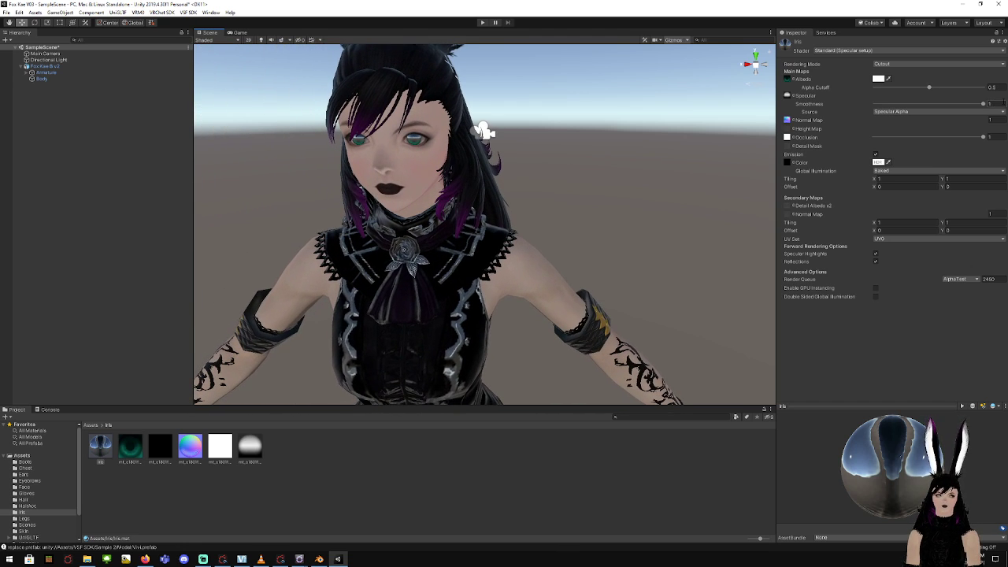
click(993, 103)
text(.5)
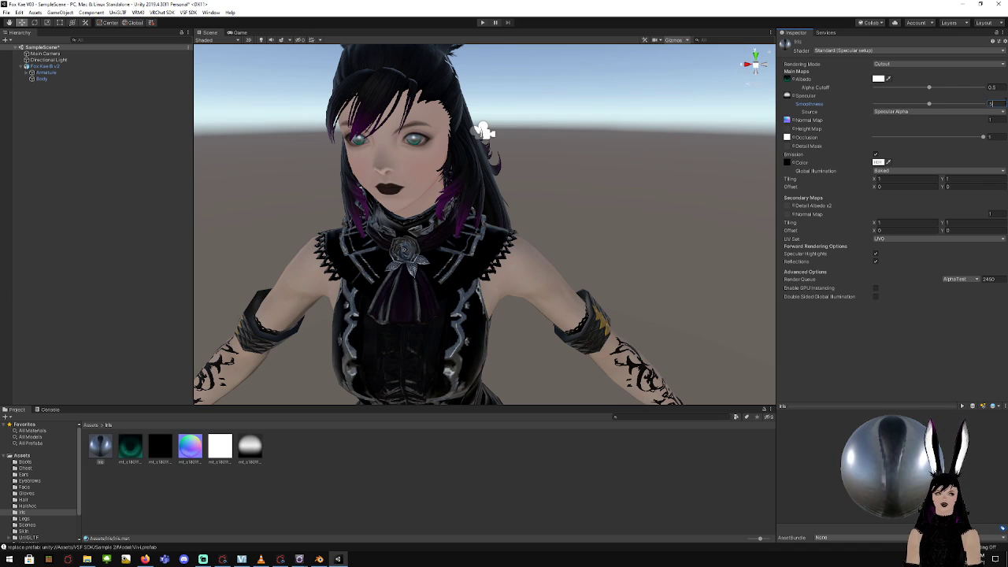
click(549, 456)
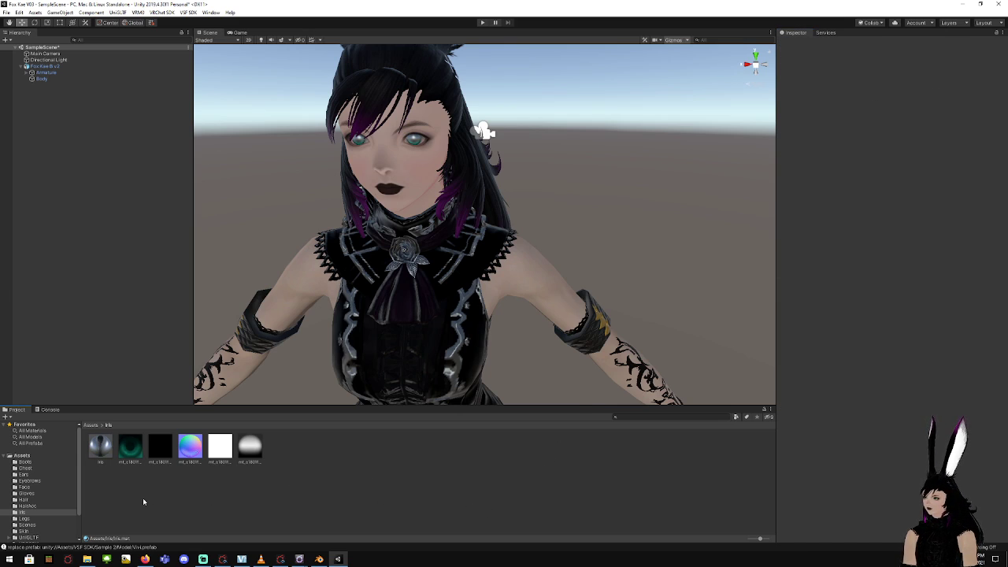
Export the Iris material with its textures as iris.unitypackage into the Fox Kae model's Iris folder
right_click(103, 451)
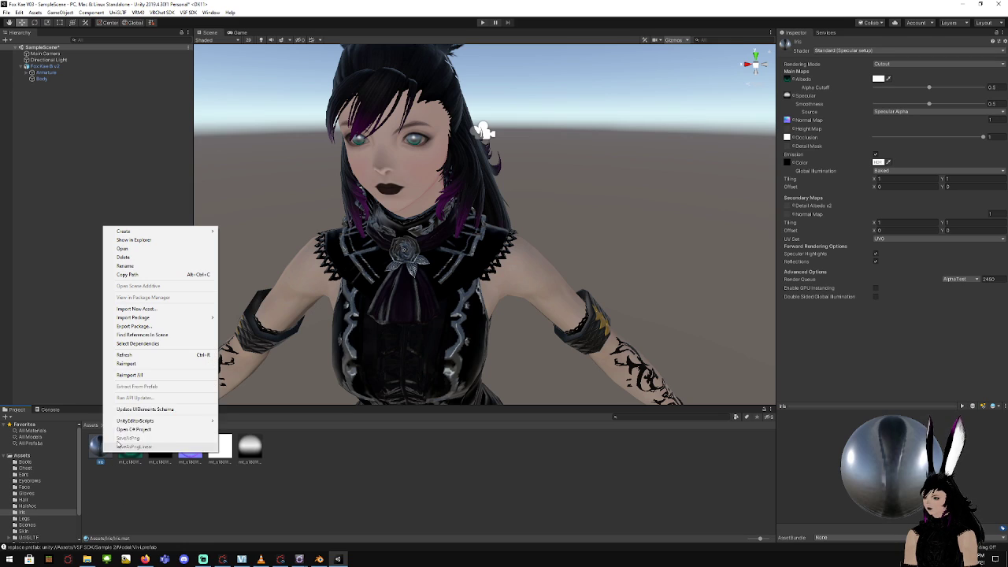
click(157, 327)
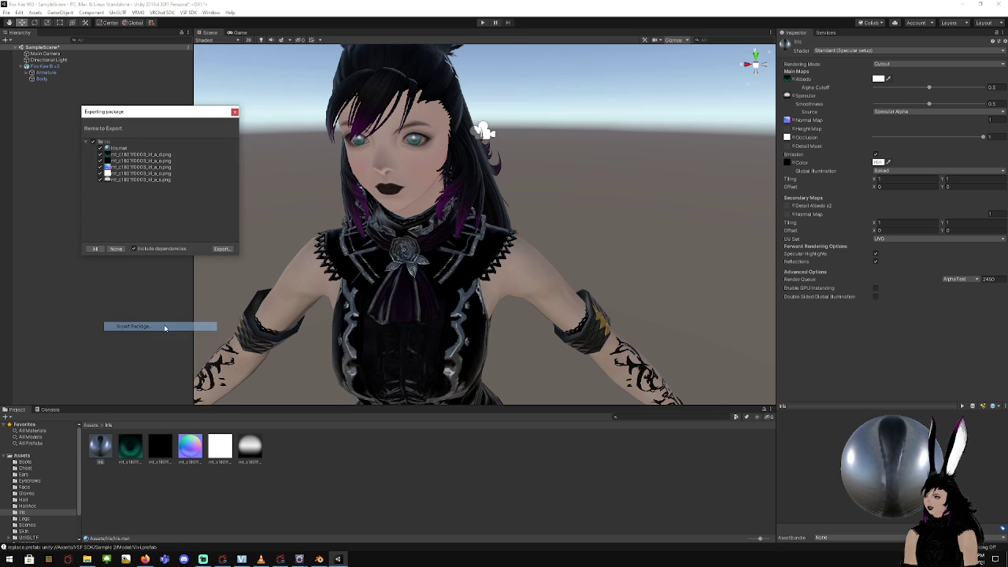
click(218, 246)
click(378, 65)
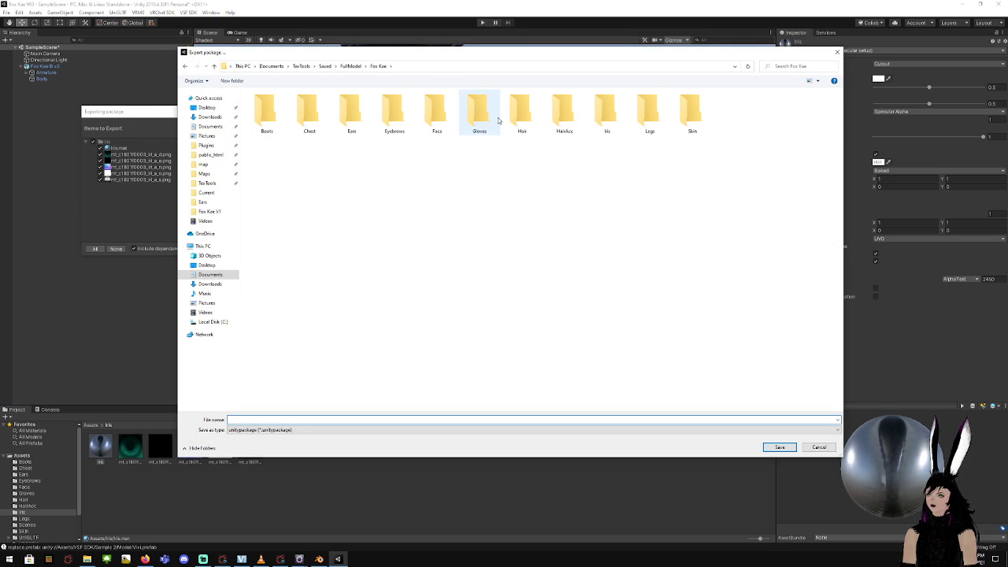
double_click(606, 116)
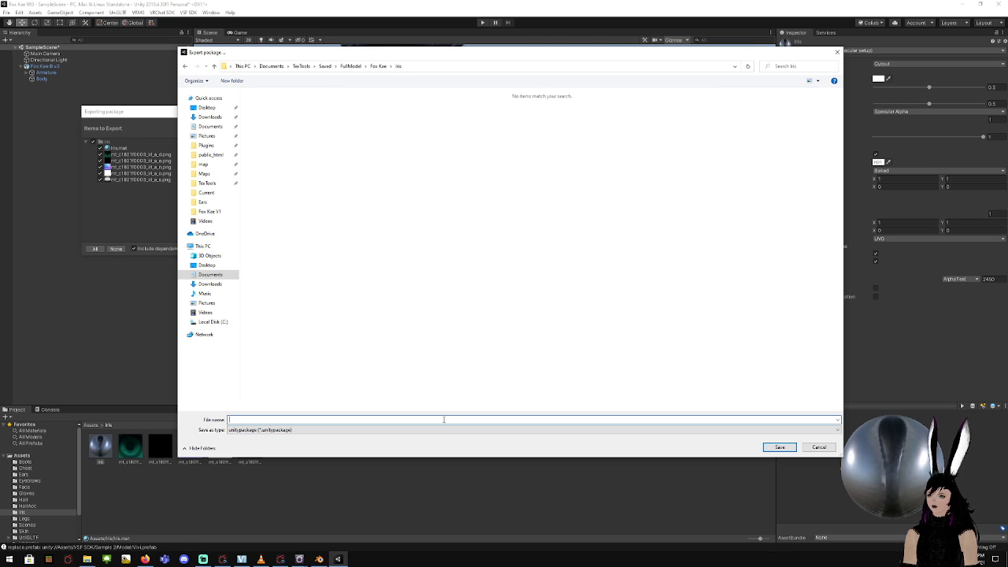
key(Return)
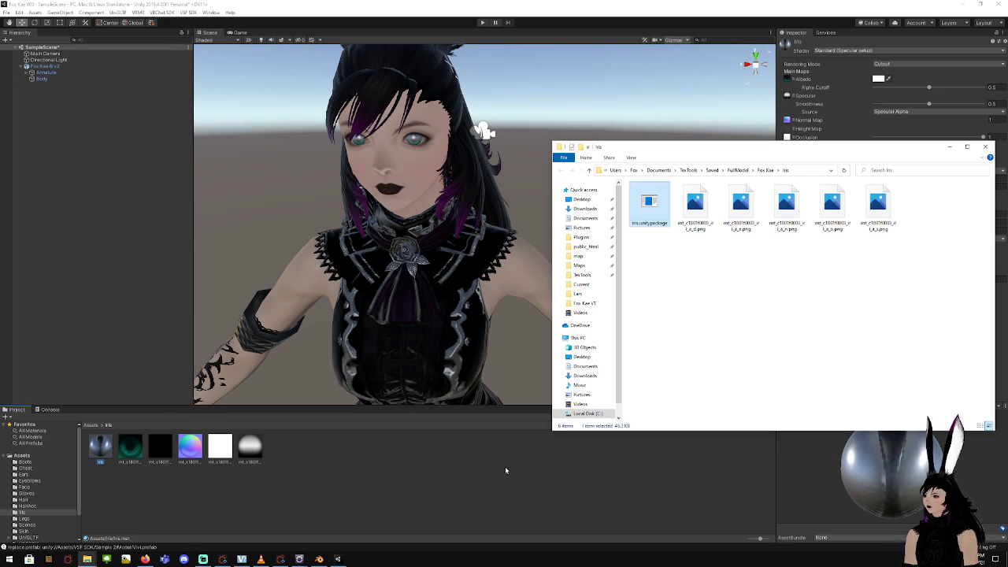
click(985, 146)
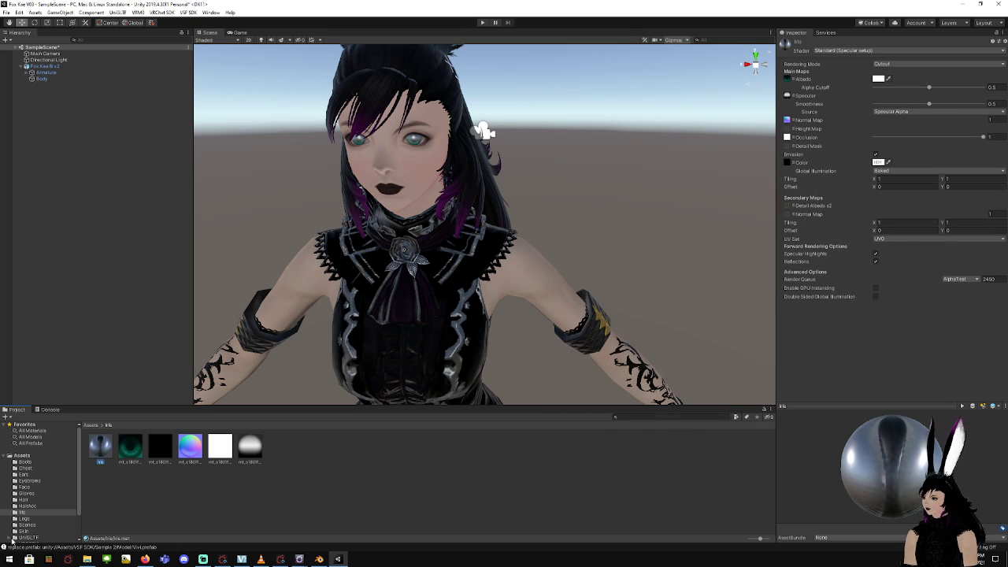
Create a new material named Legs in the Legs assets folder
click(29, 519)
right_click(273, 502)
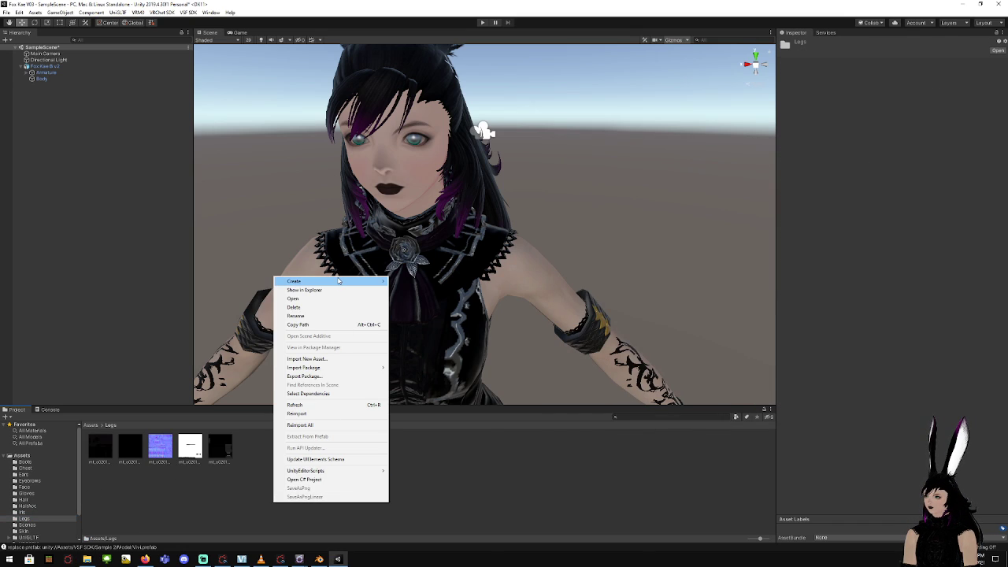
mouse_move(339, 281)
click(460, 368)
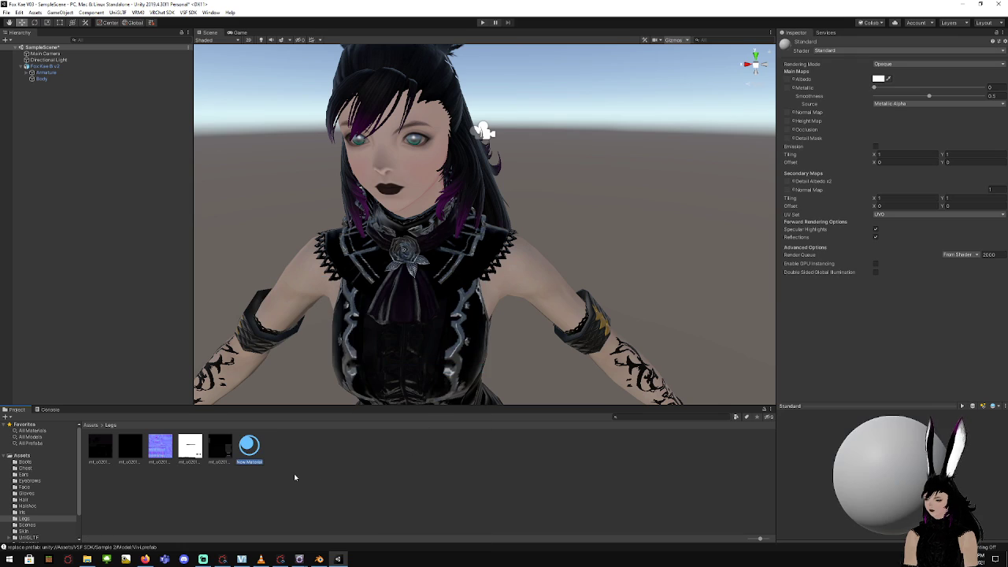
text(Legs)
key(Return)
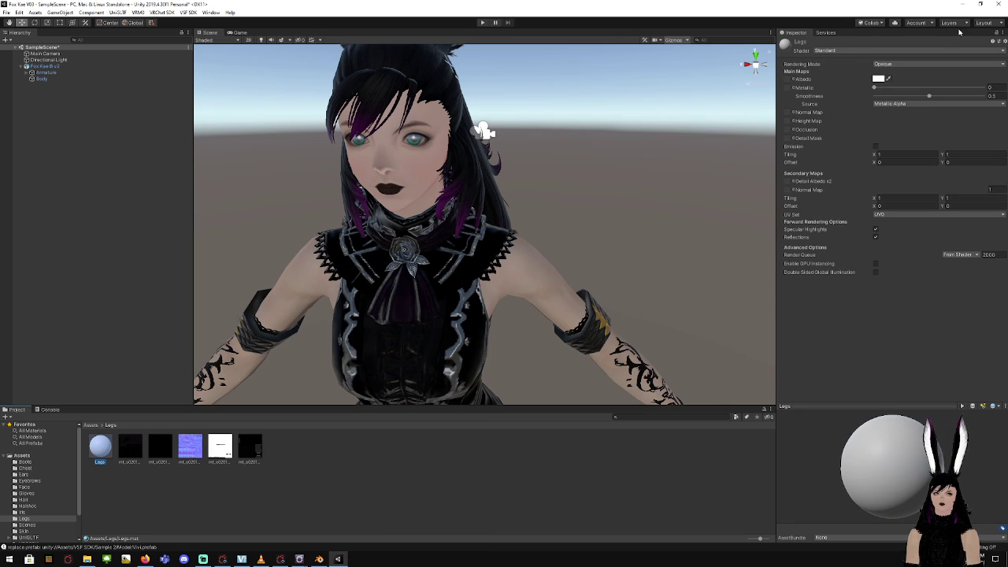
Set the Legs material to the Standard (Specular setup) shader with Cutout rendering mode
click(900, 51)
click(866, 194)
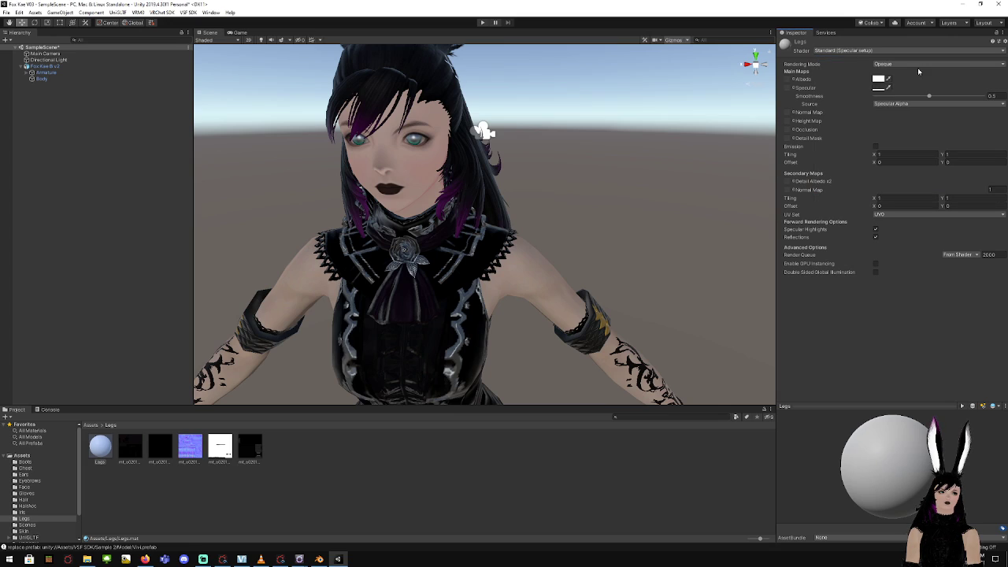
click(918, 66)
click(898, 82)
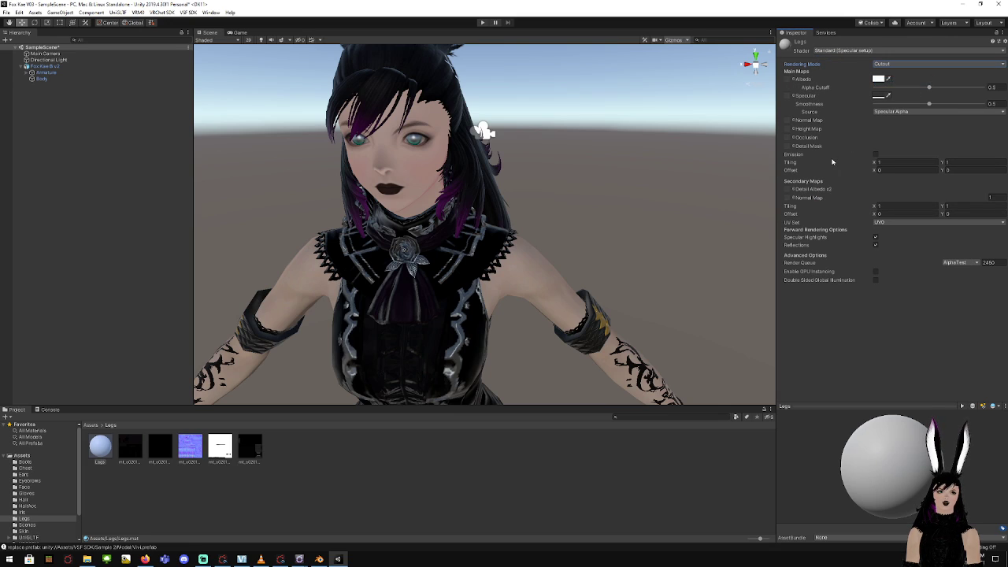
Enable emission on Legs and assign its textures to the albedo, emission, normal, occlusion and specular maps
click(876, 155)
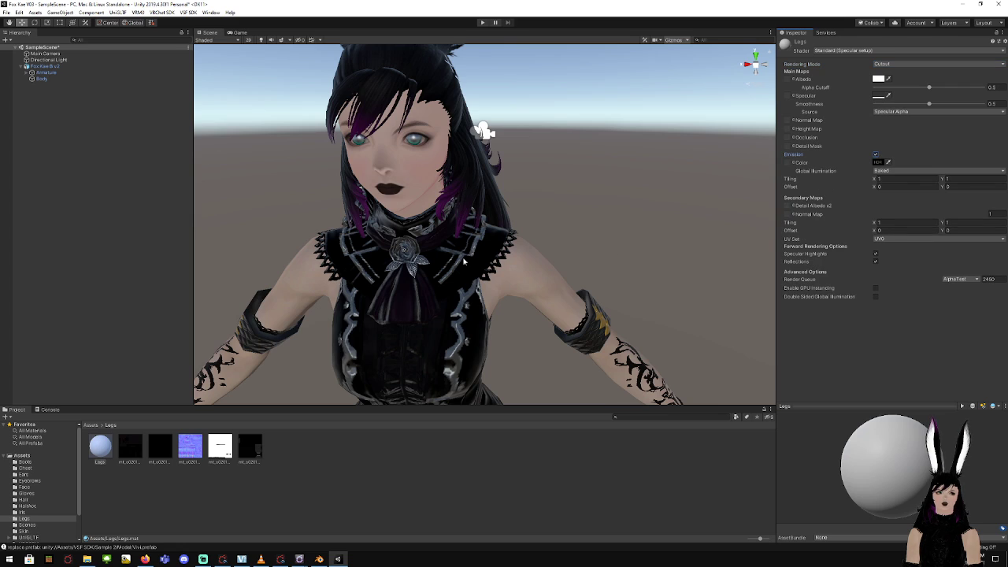
drag(136, 451, 788, 80)
drag(348, 383, 789, 164)
drag(190, 447, 786, 122)
drag(229, 445, 788, 138)
drag(250, 448, 789, 97)
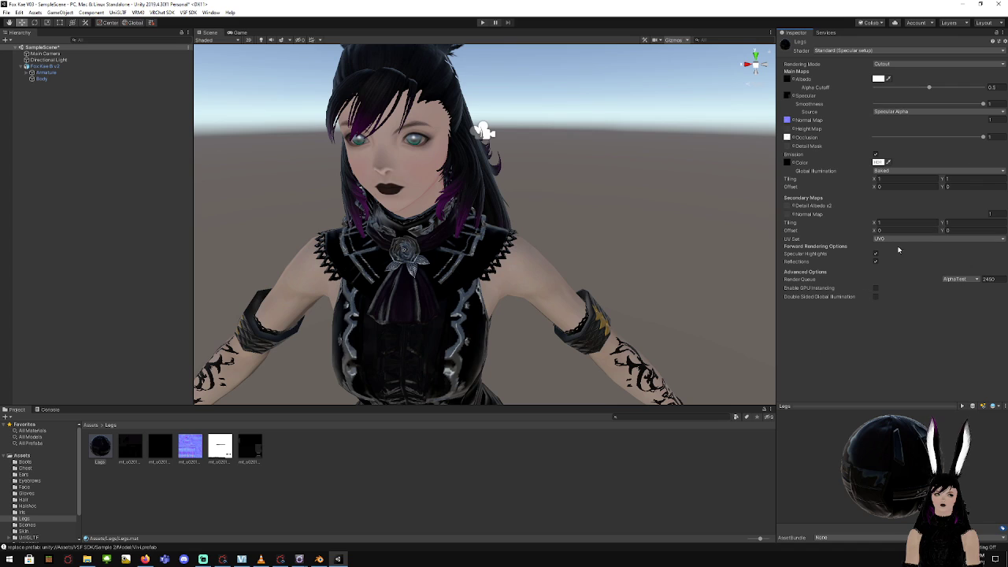
Set the Legs material's smoothness to 0.5 and apply the material to the avatar's legs in the scene
click(994, 104)
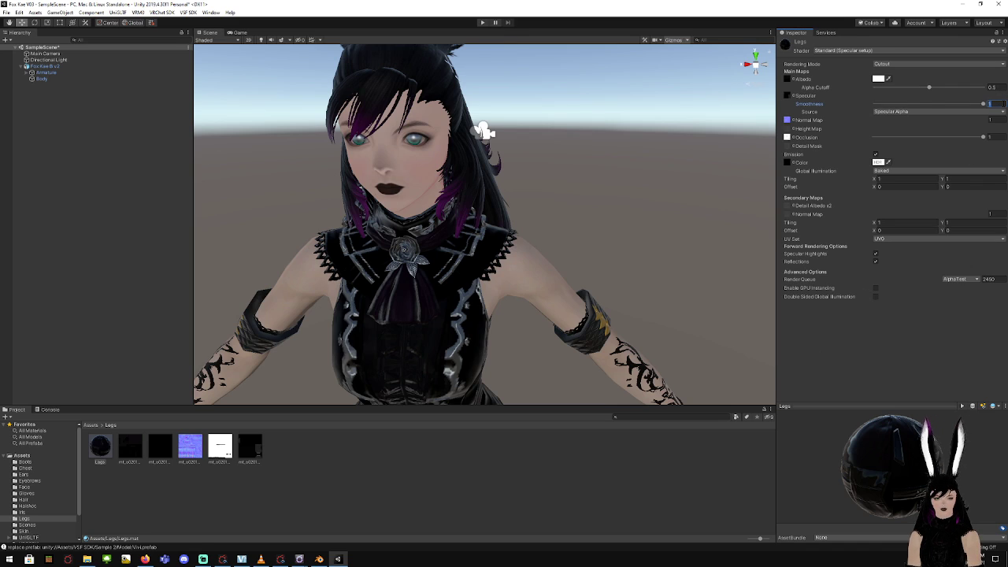
click(434, 470)
scroll(453, 320, down, 5)
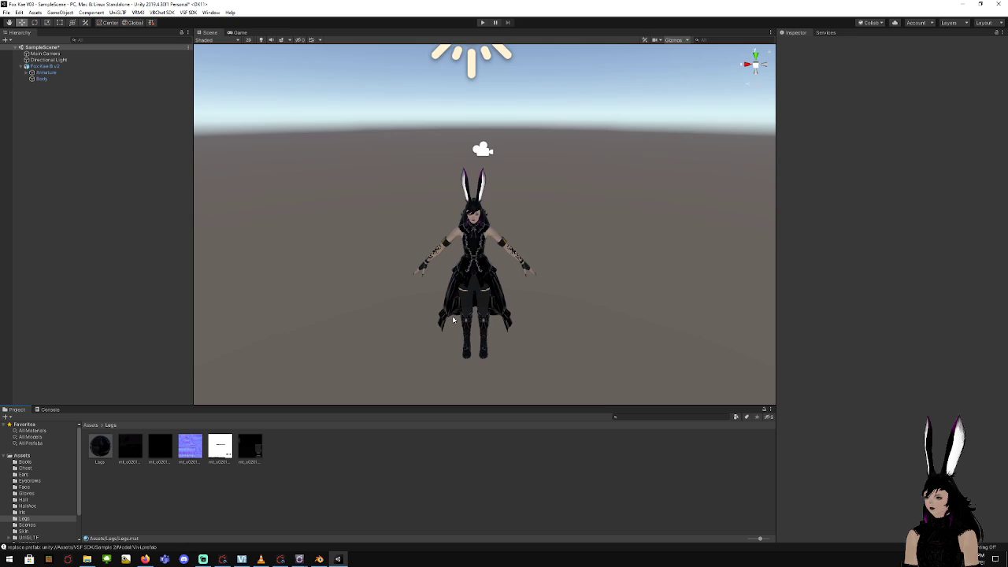
scroll(453, 320, up, 2)
drag(100, 452, 463, 326)
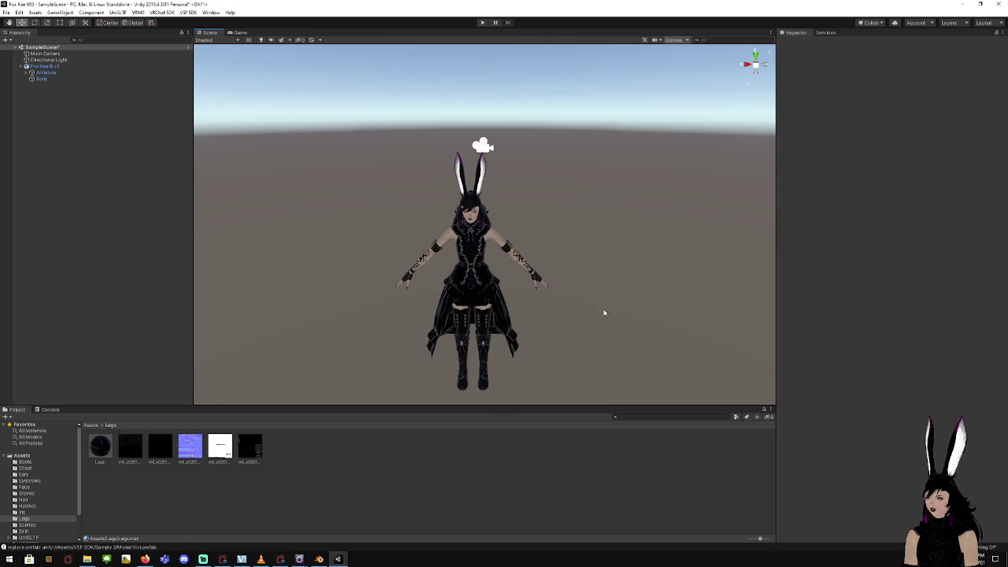
Examine the avatar's full outfit in the scene, checking how the legs and skirt materials look
middle_drag(604, 310, 577, 205)
alt+drag(577, 206, 630, 216)
scroll(640, 225, up, 8)
scroll(640, 226, down, 4)
scroll(640, 225, down, 2)
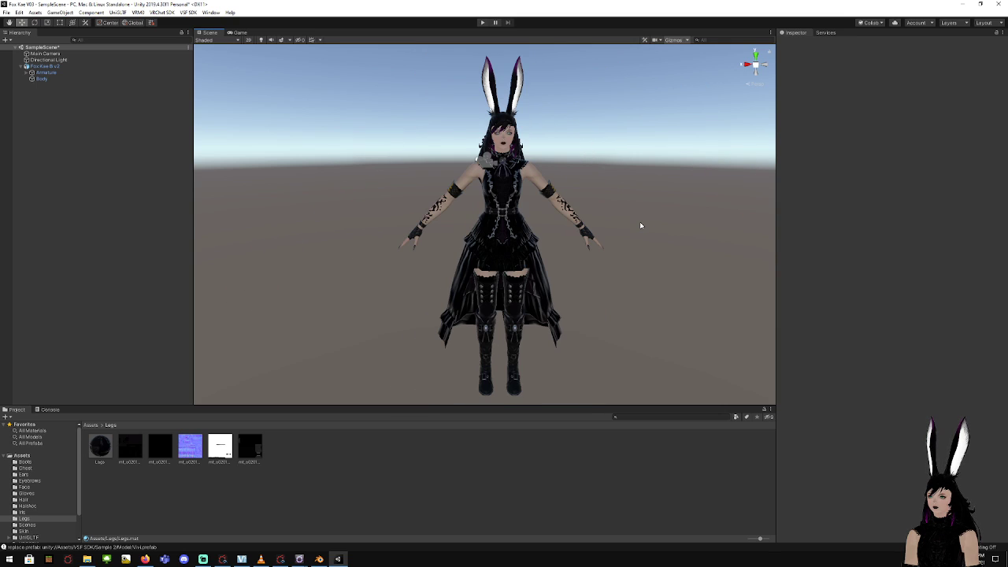
scroll(640, 225, up, 2)
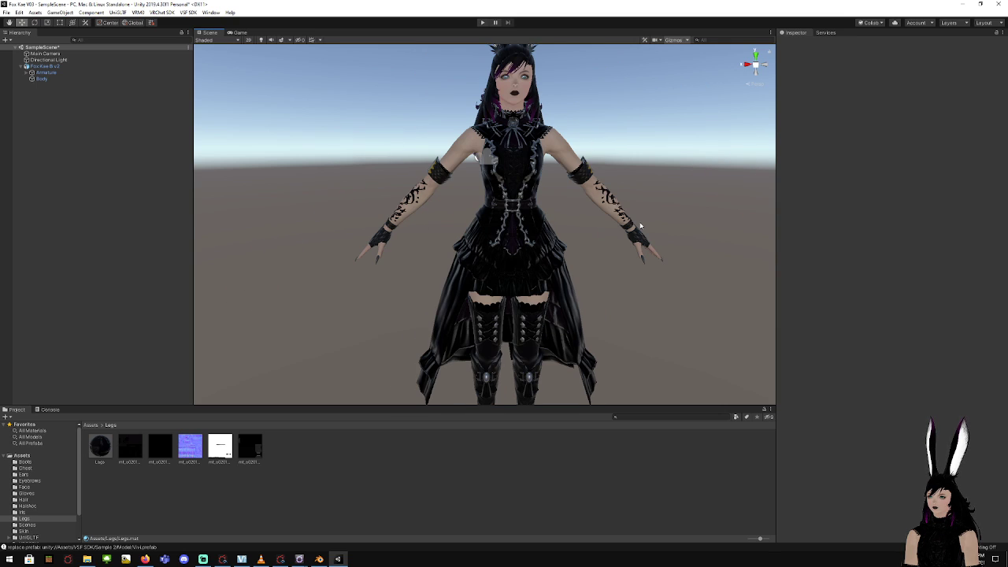
click(499, 247)
click(675, 186)
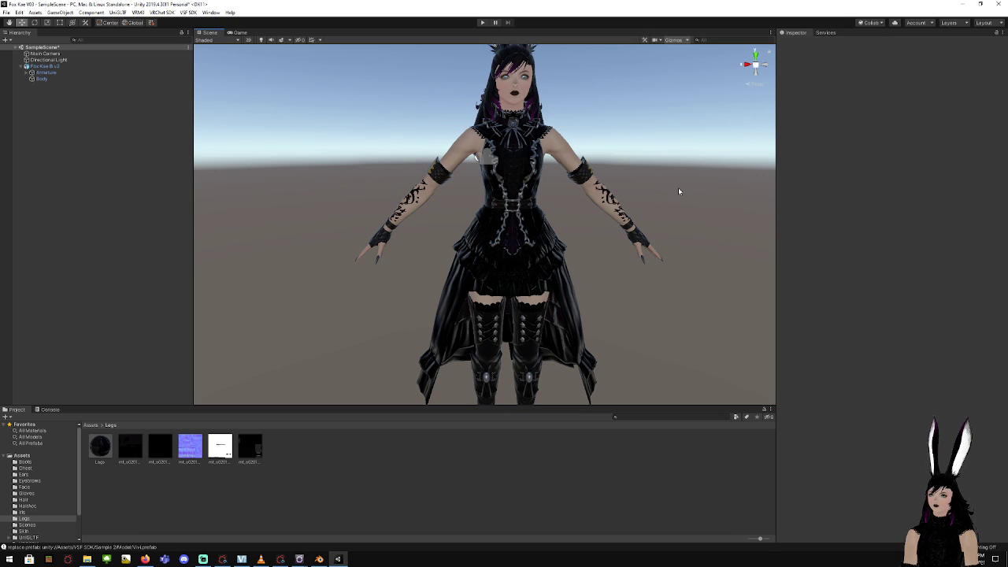
scroll(674, 200, down, 2)
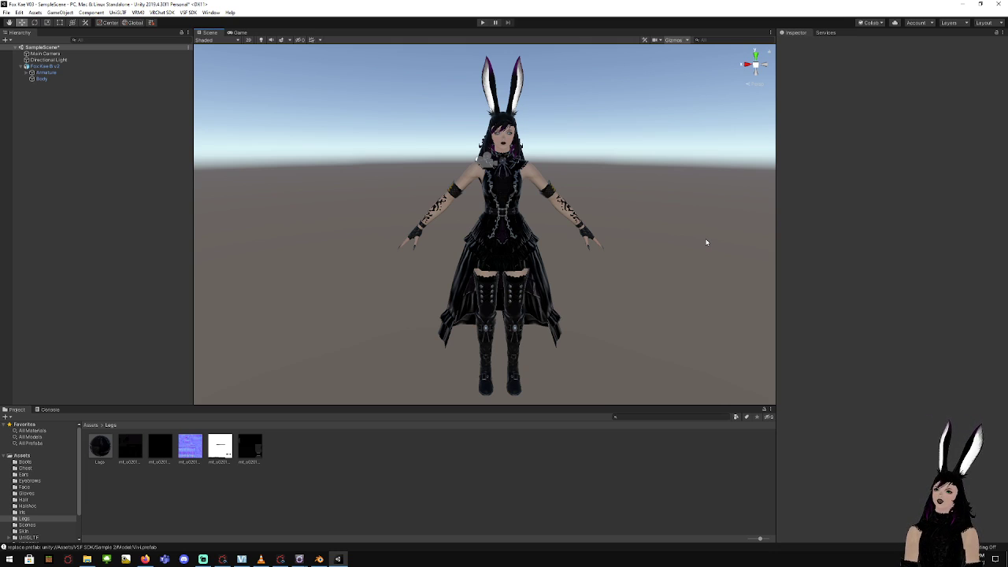
Create a new material named Skin in the Skin assets folder
scroll(47, 499, down, 2)
click(25, 500)
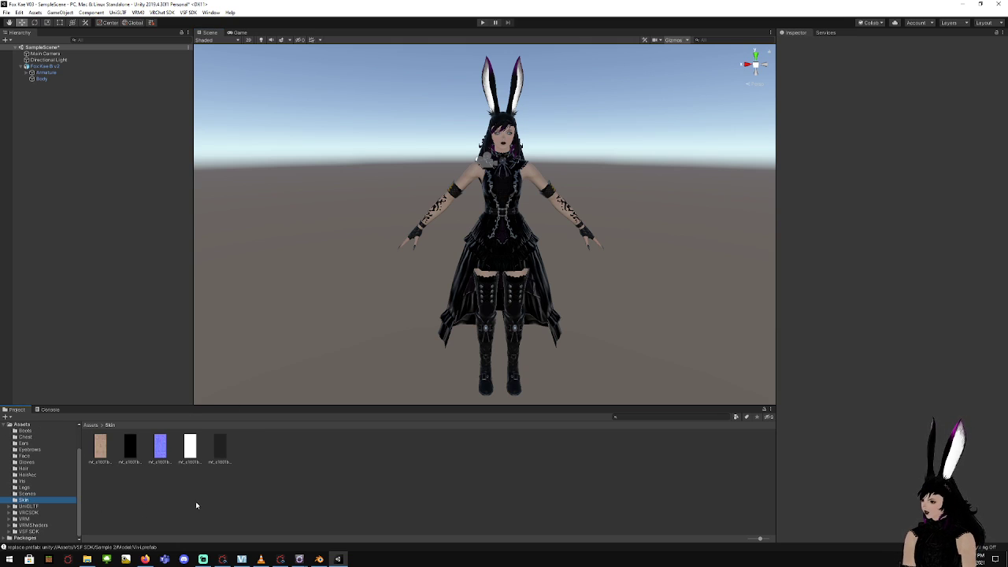
right_click(220, 501)
mouse_move(276, 280)
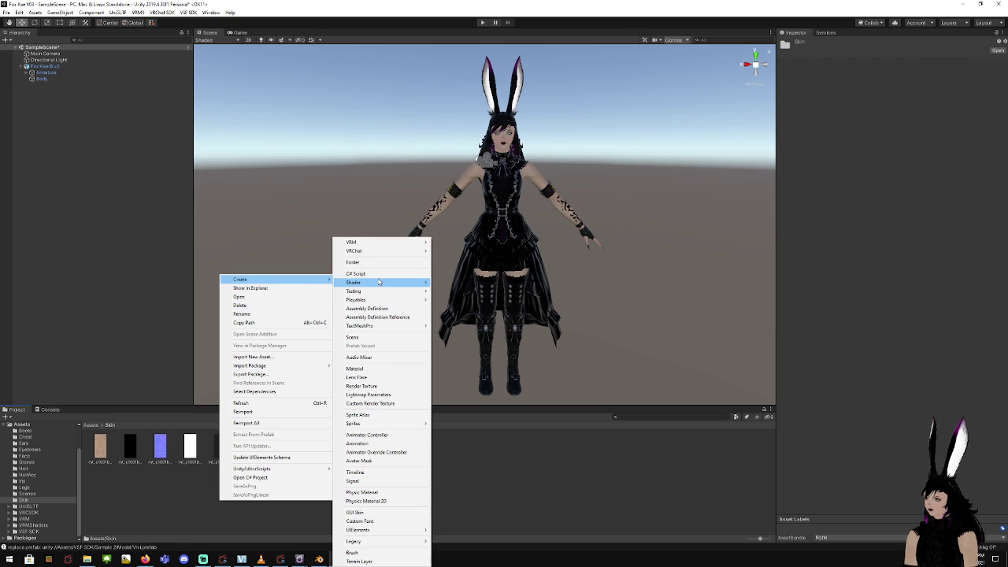
mouse_move(395, 250)
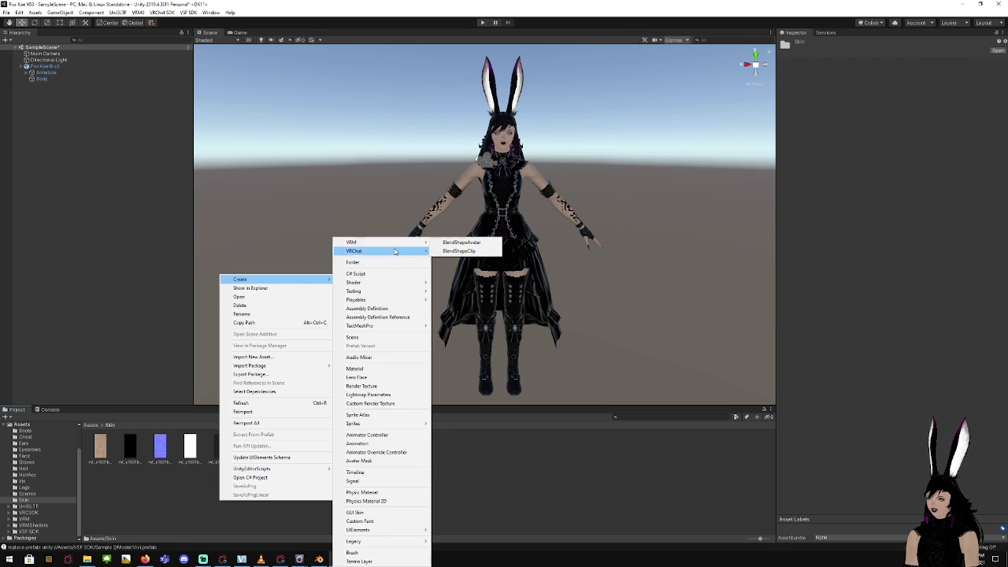
click(354, 369)
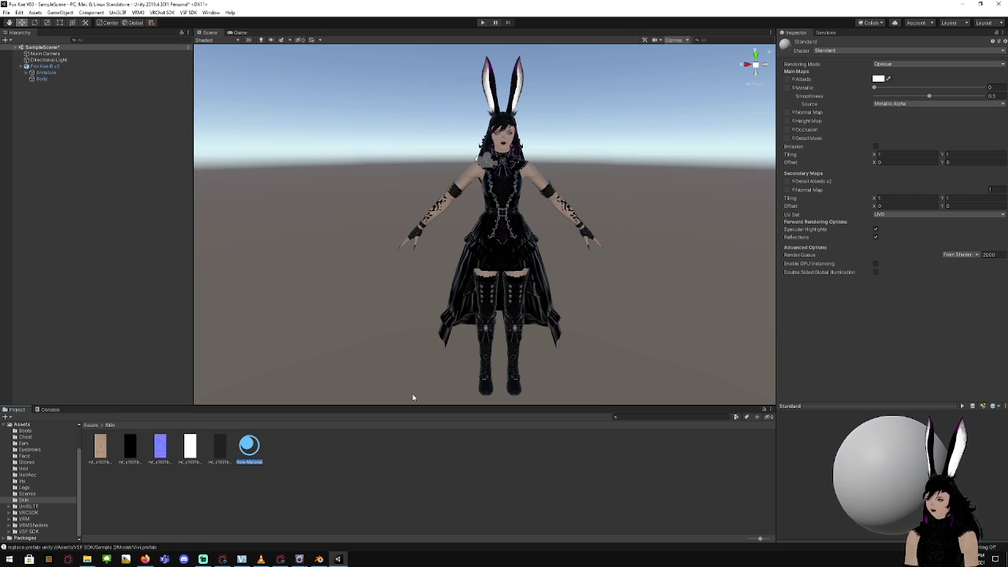
text(Skin)
key(Return)
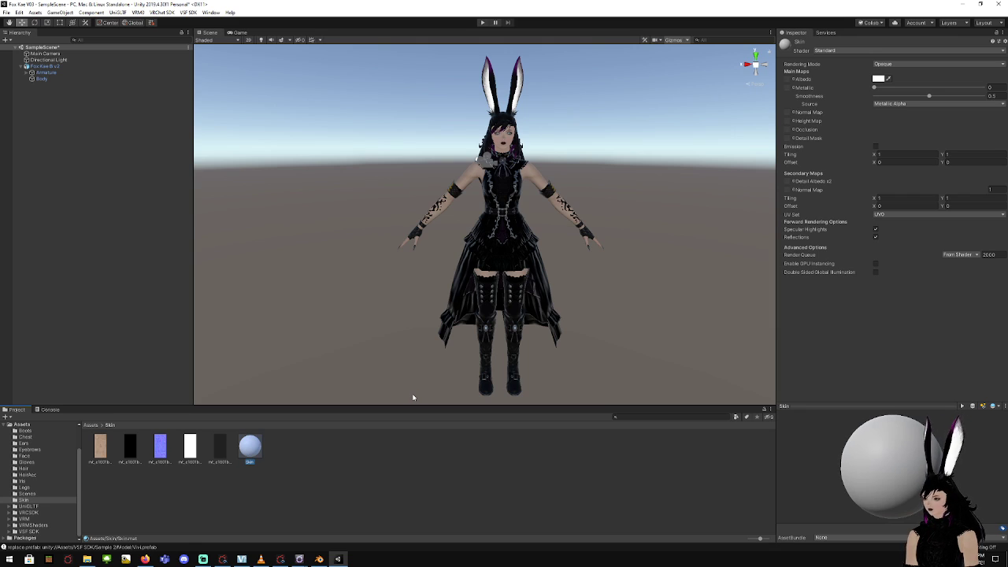
Set the Skin material to the Standard (Specular setup) shader with Cutout rendering mode
click(916, 64)
click(904, 52)
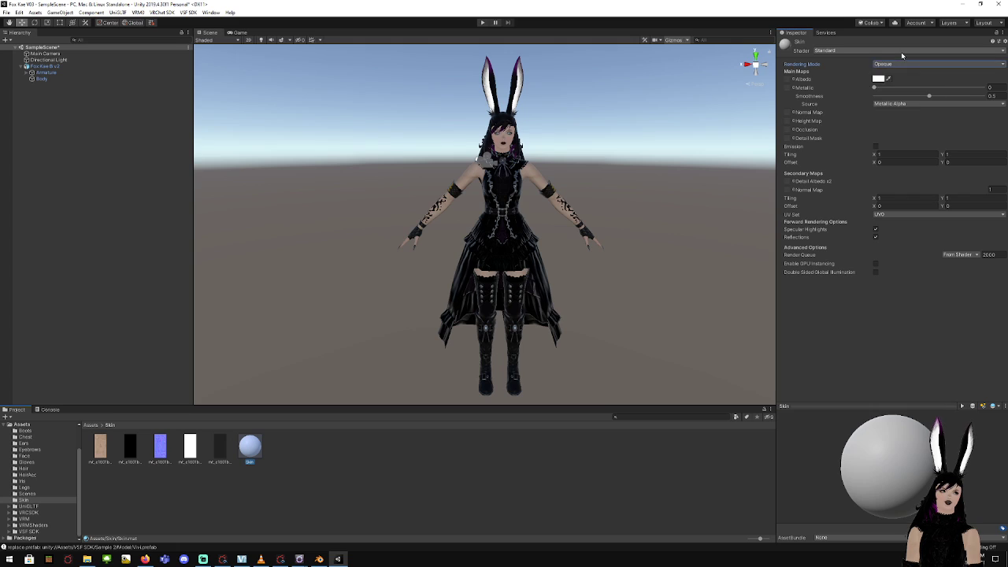
click(904, 52)
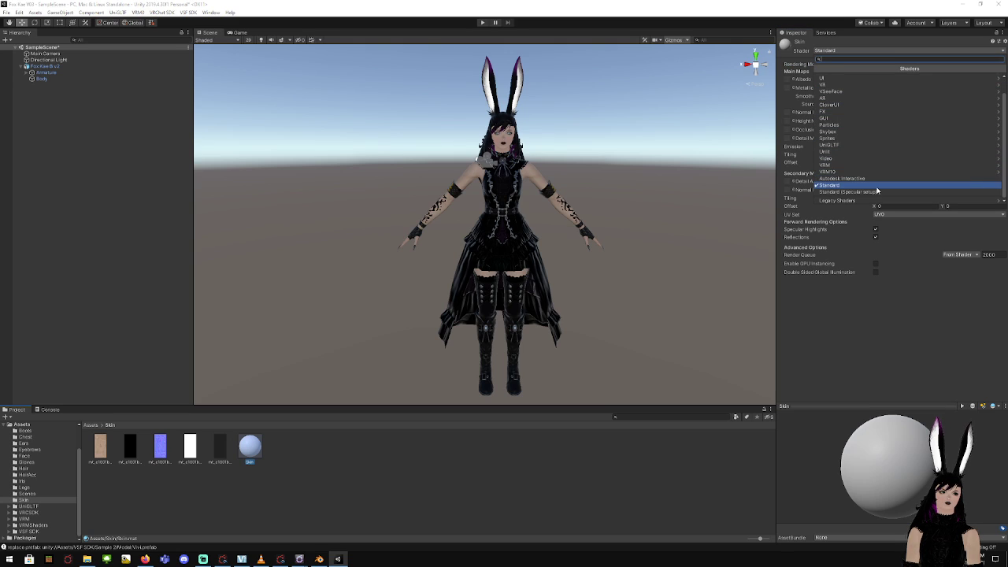
click(850, 191)
click(903, 64)
click(902, 82)
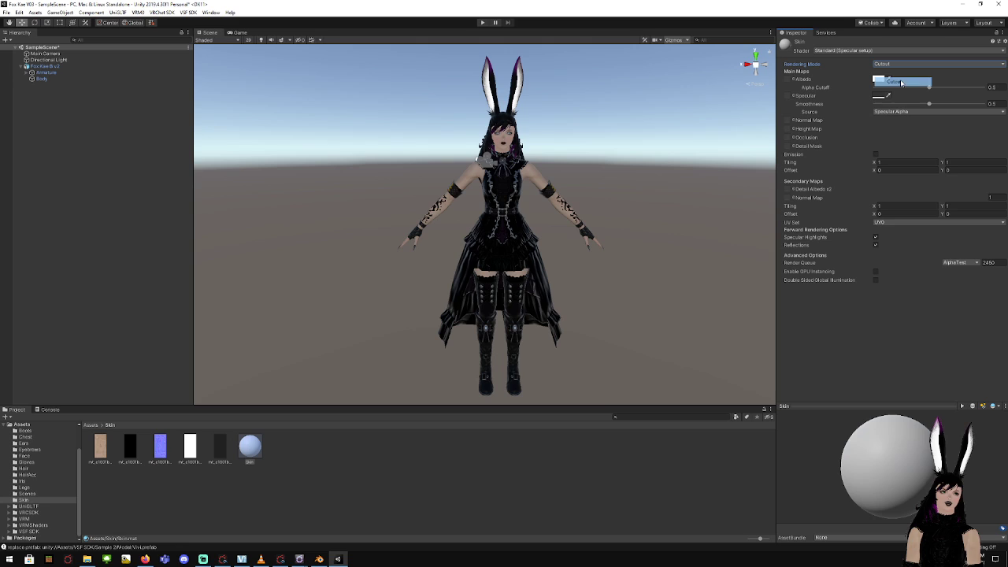
Enable emission on Skin and assign its textures to the albedo, emission, normal, occlusion and specular maps
click(876, 155)
drag(109, 447, 791, 79)
drag(130, 447, 789, 95)
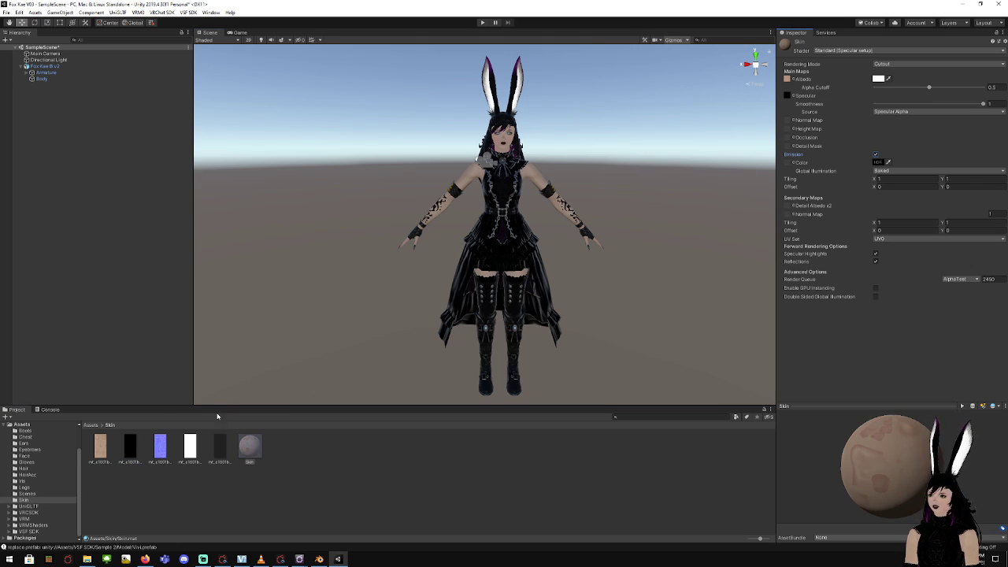
click(331, 371)
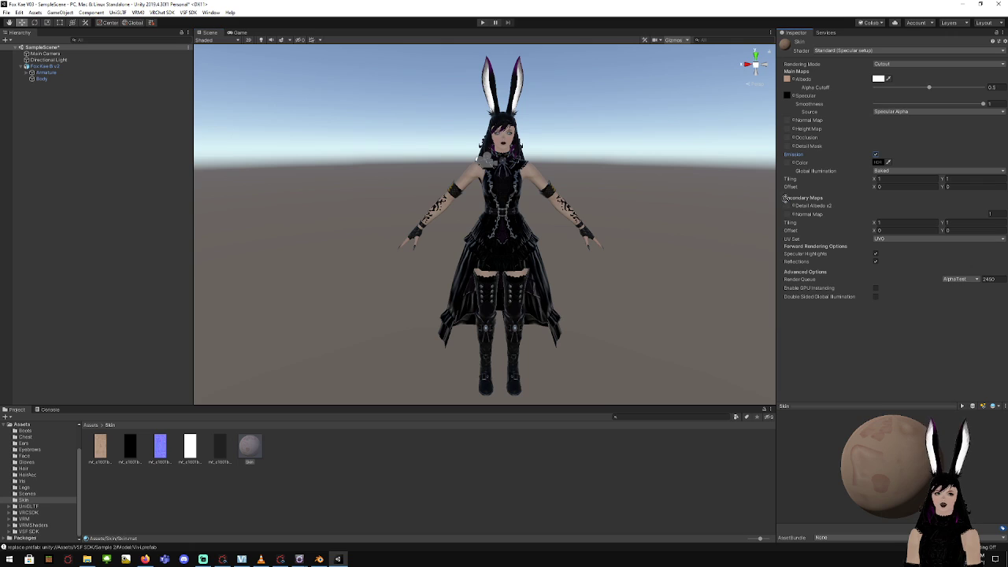
drag(161, 447, 787, 120)
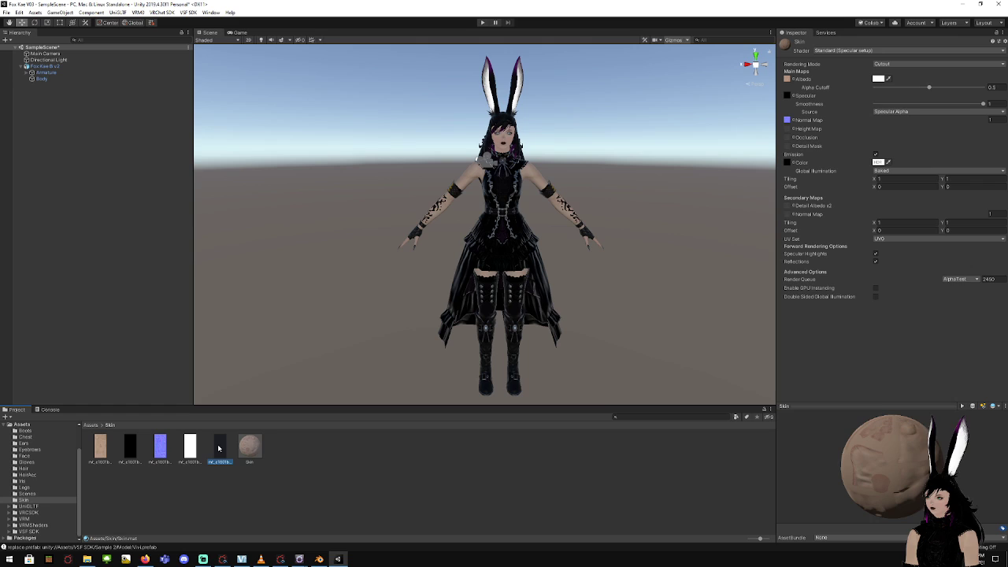
drag(190, 447, 788, 138)
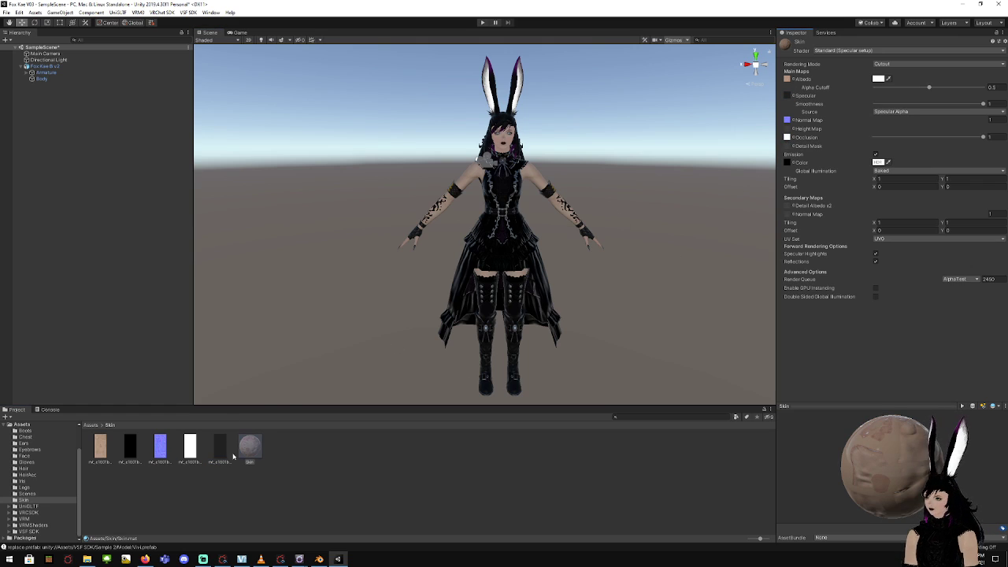
Change the Skin material's shader to VRM/MToon and apply the material to the avatar's exposed skin
click(892, 50)
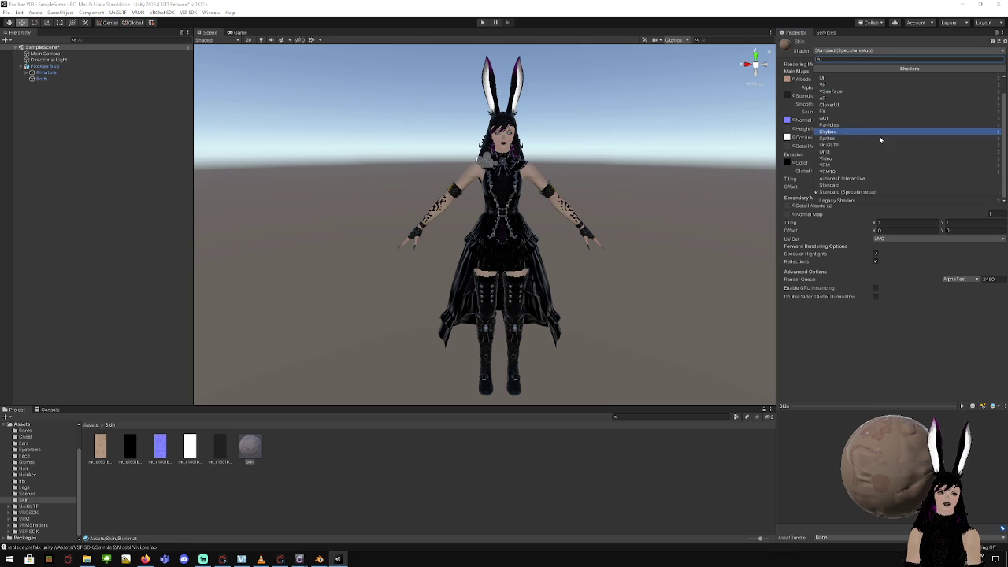
click(864, 161)
click(839, 77)
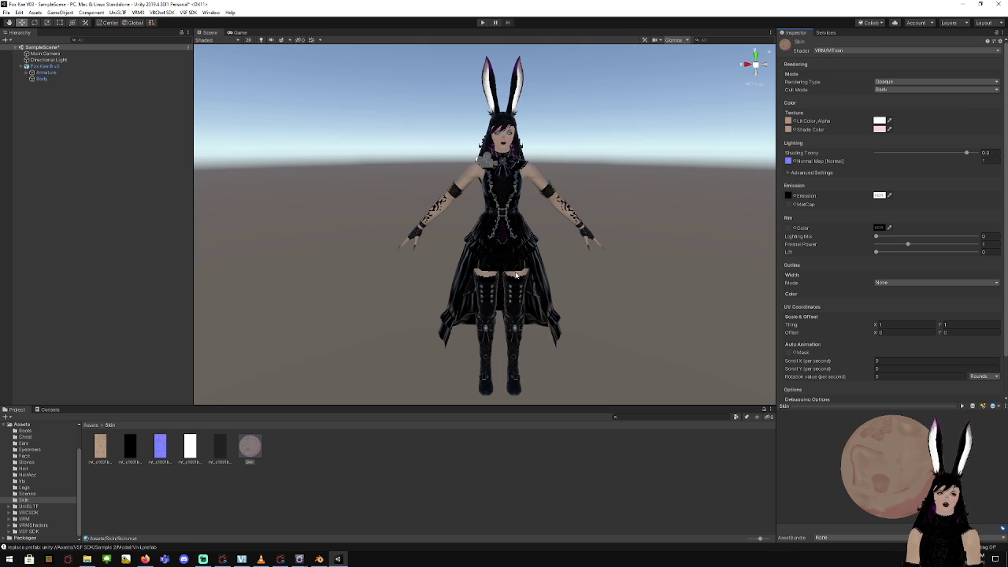
drag(266, 455, 468, 183)
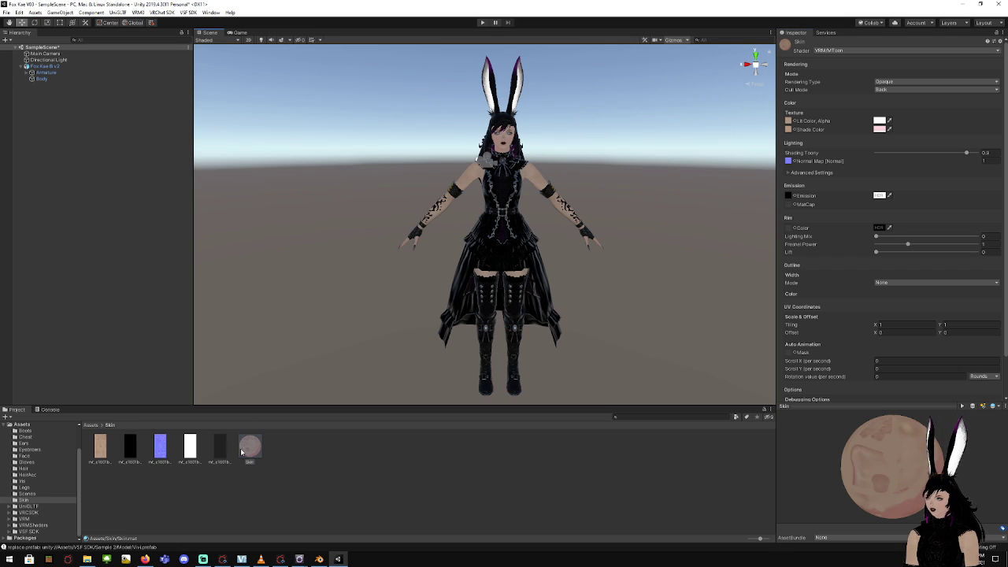
drag(241, 452, 492, 276)
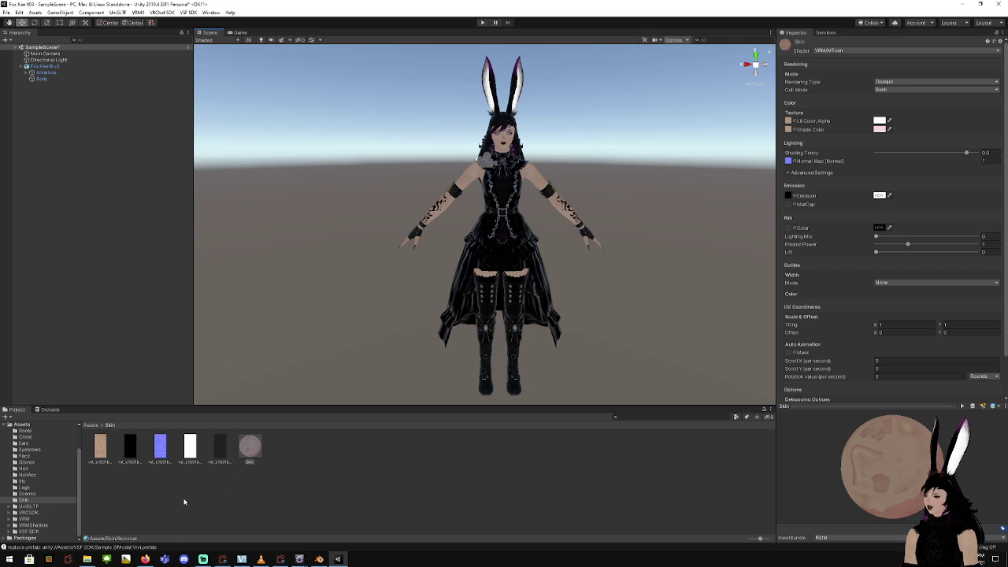
Export the Skin material with its dependencies as skin.unitypackage into the Fox Kae model's Skin folder
right_click(243, 455)
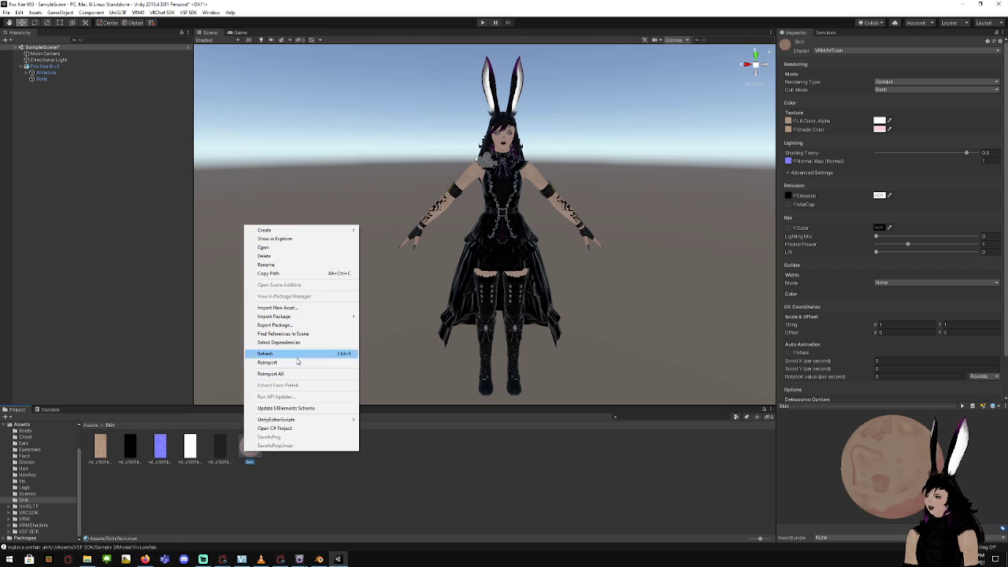
click(274, 324)
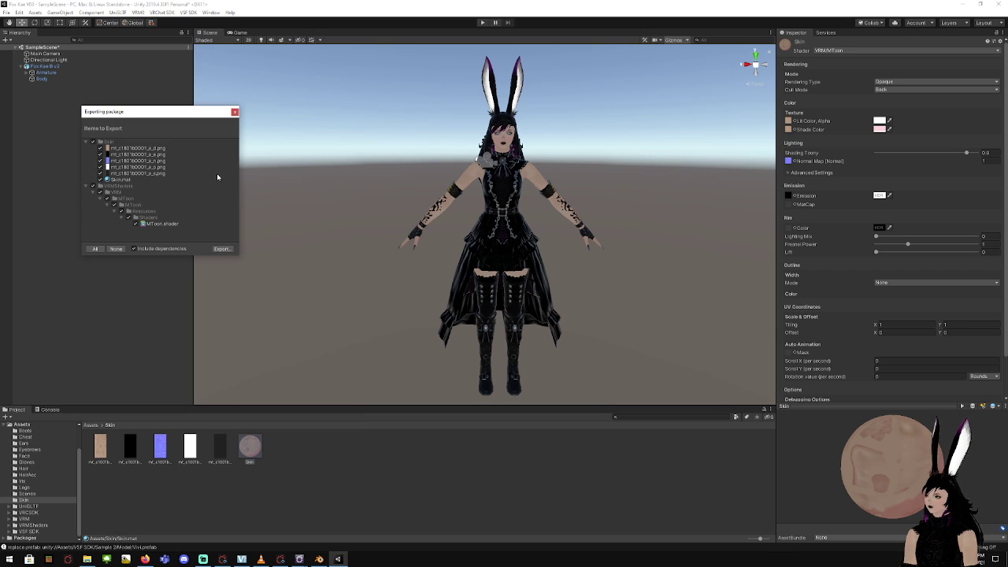
click(221, 248)
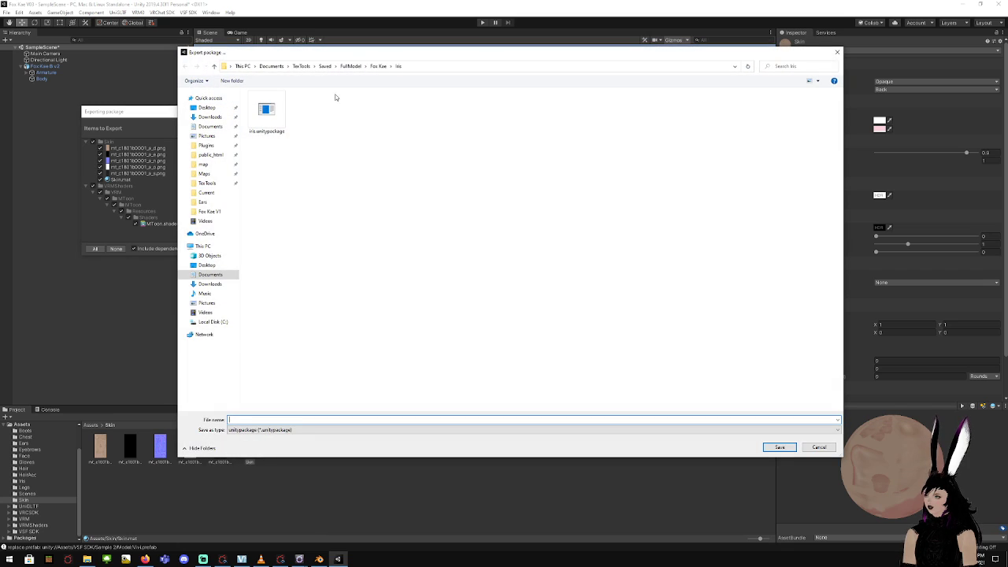
click(379, 66)
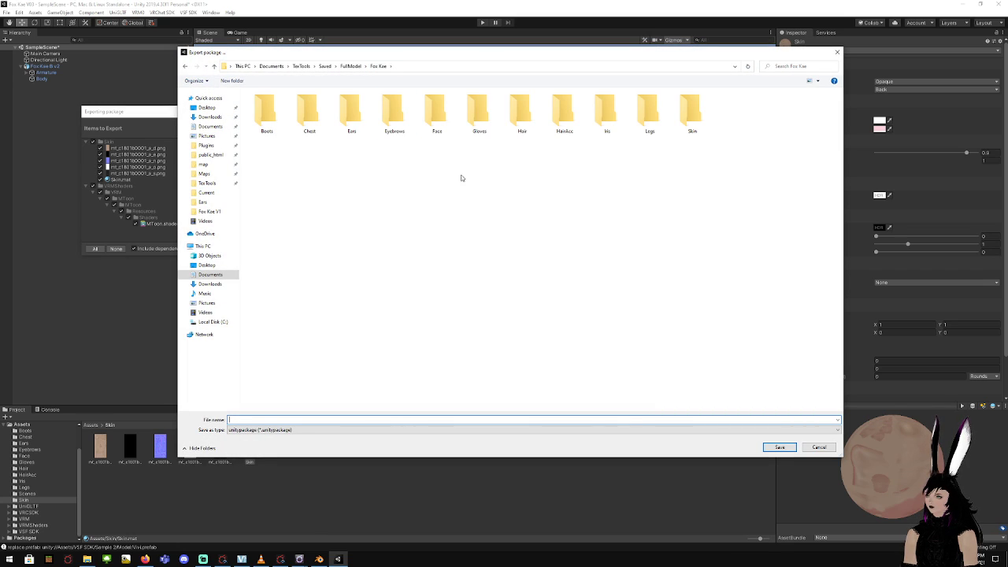
double_click(686, 114)
click(286, 418)
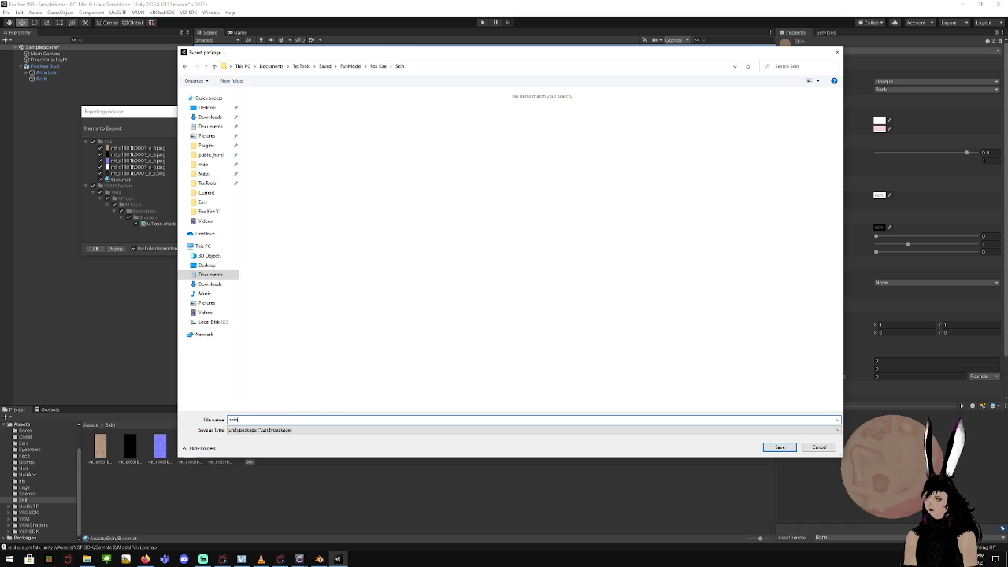
click(779, 449)
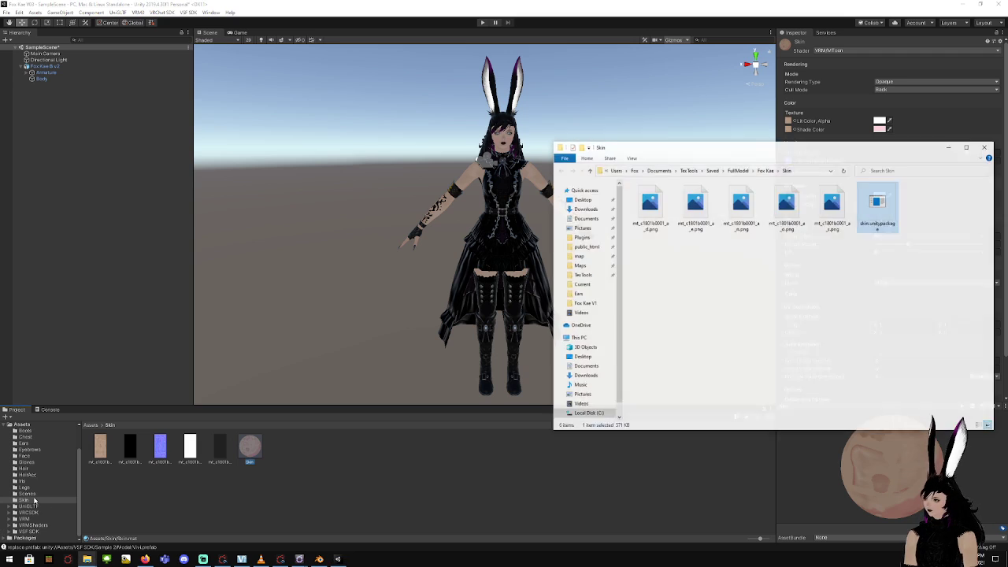
click(985, 146)
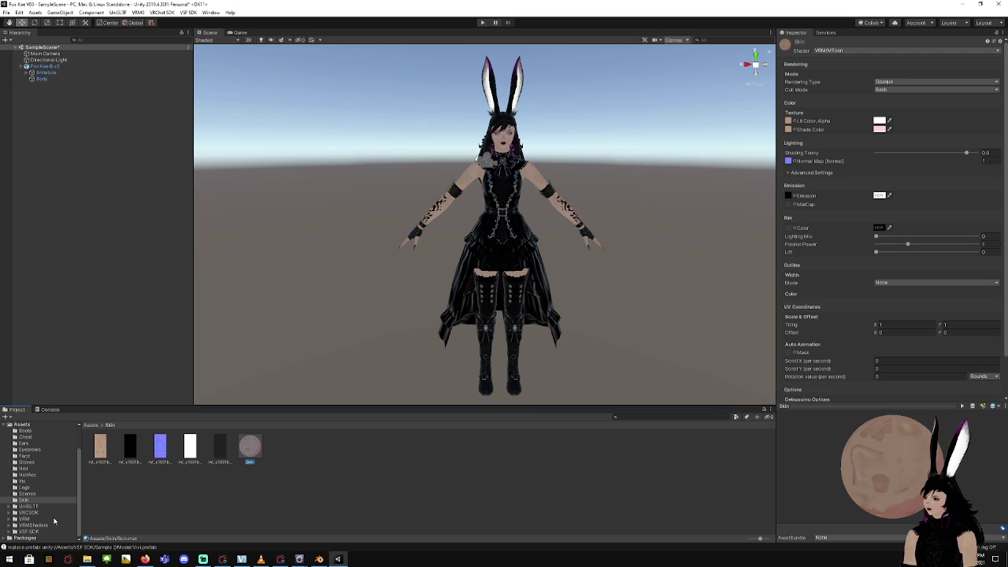
Export the Legs material with its dependencies as legs.unitypackage into the Fox Kae model's Legs folder
click(25, 482)
click(24, 487)
right_click(99, 447)
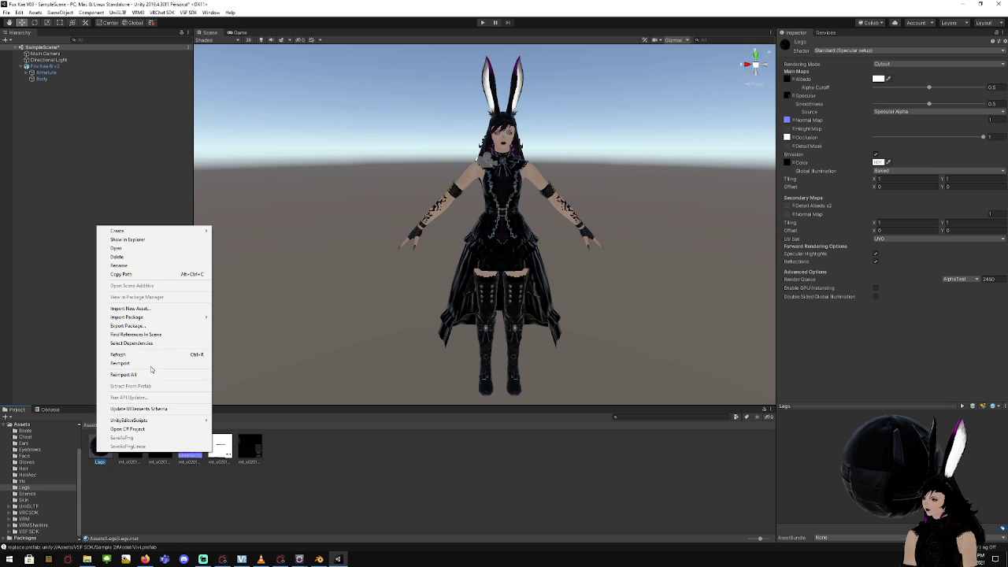
click(156, 326)
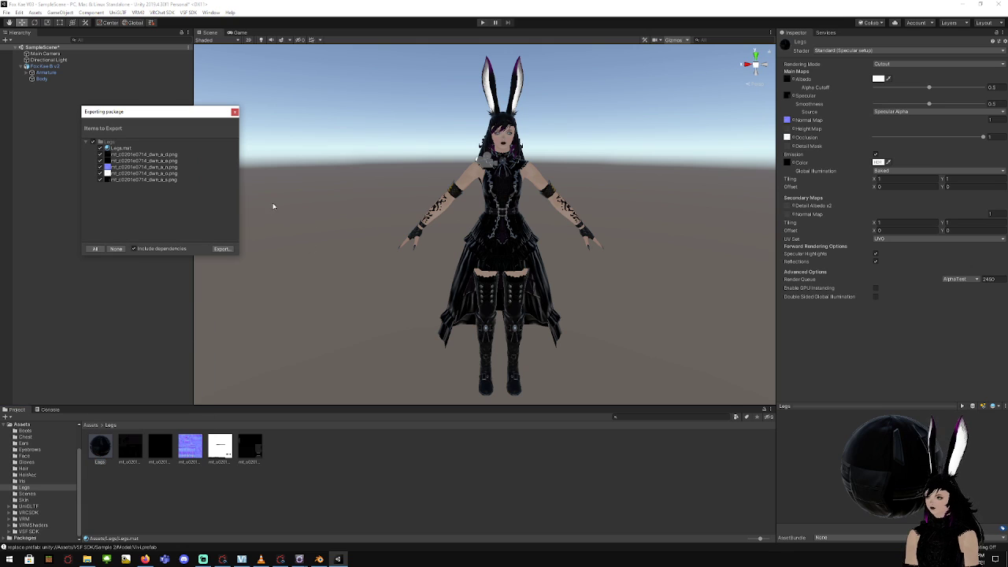
click(222, 249)
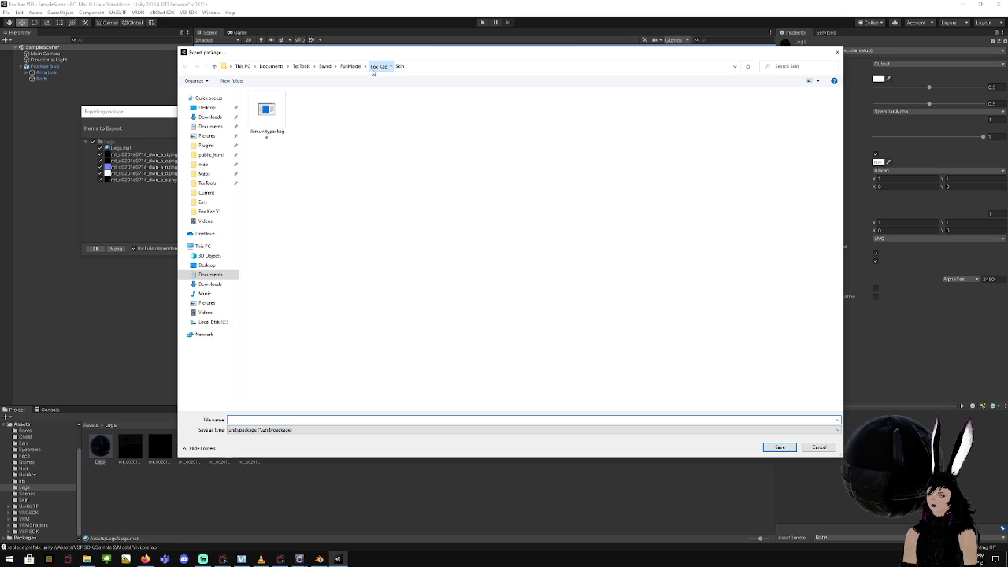
click(379, 67)
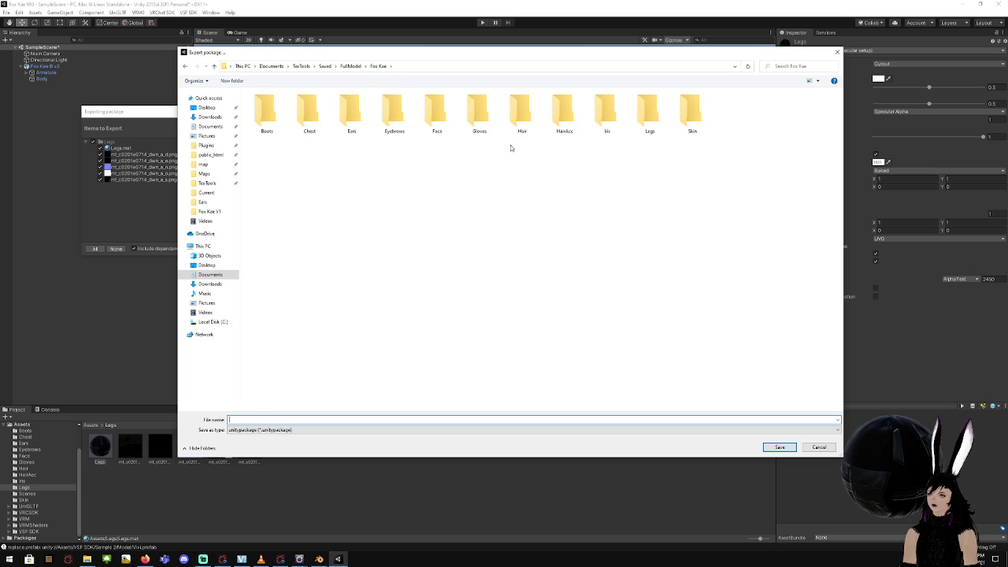
double_click(649, 111)
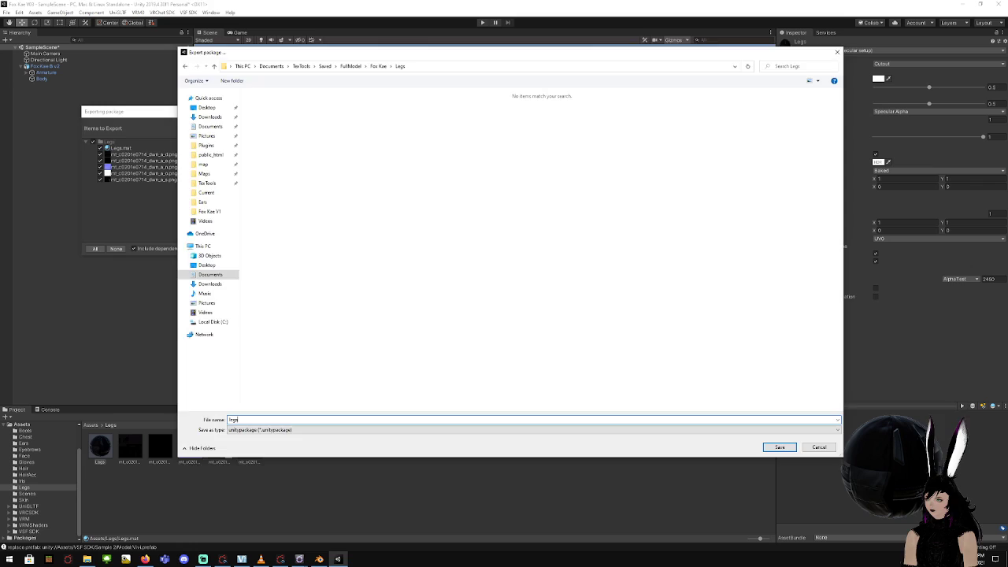
key(Return)
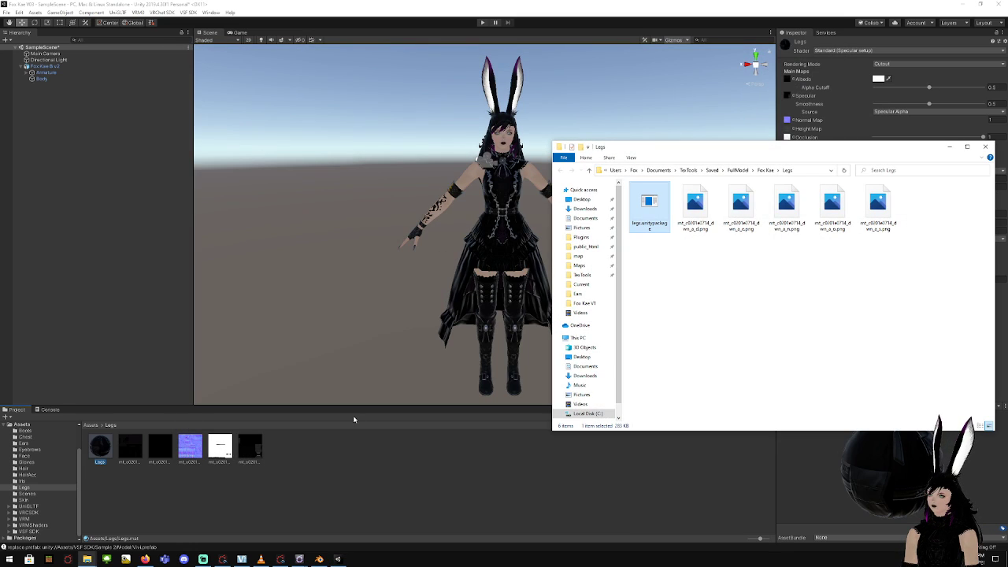
click(985, 146)
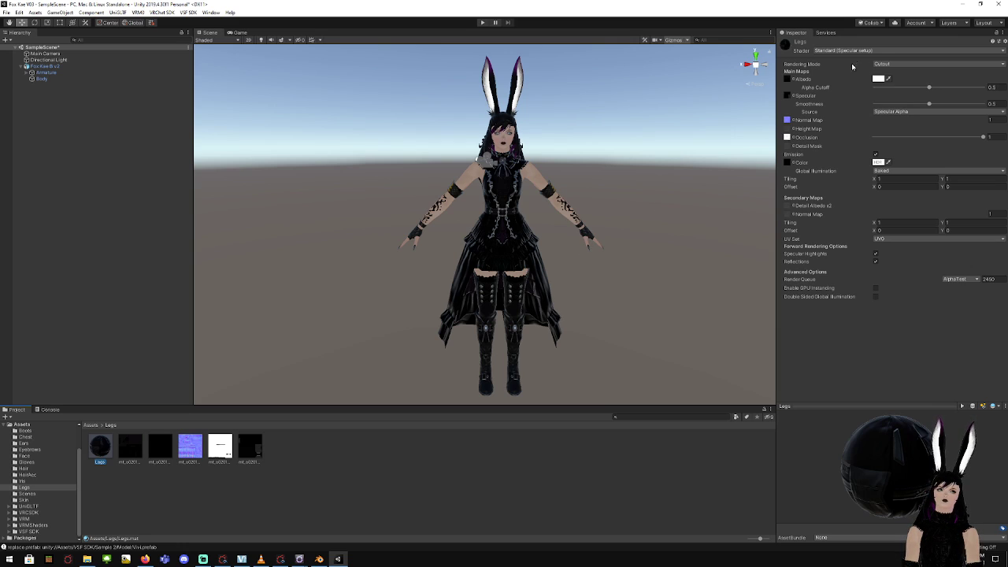
Set the normals in the Fox Kae B v2 model's import settings to Calculate and apply the change
click(47, 66)
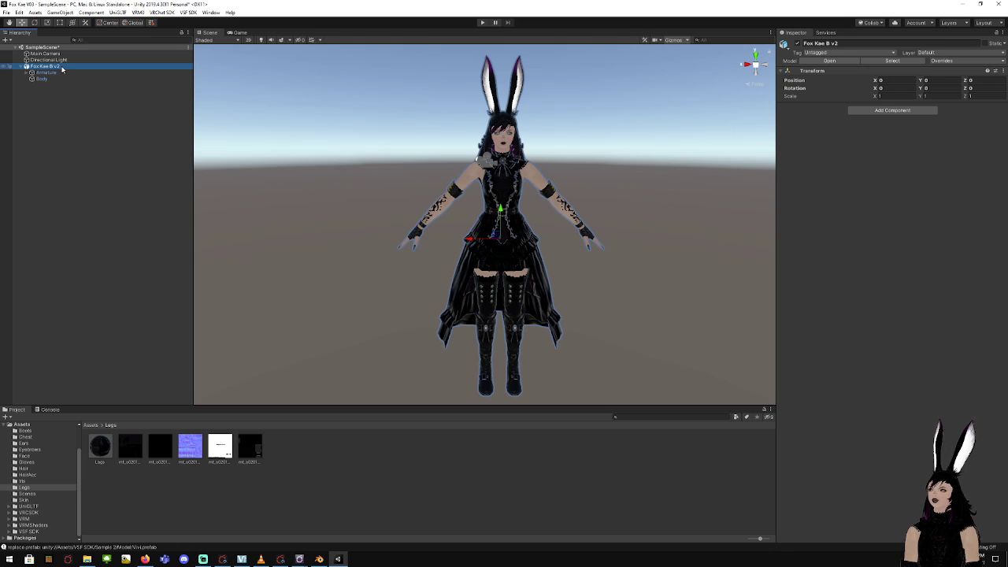
click(899, 61)
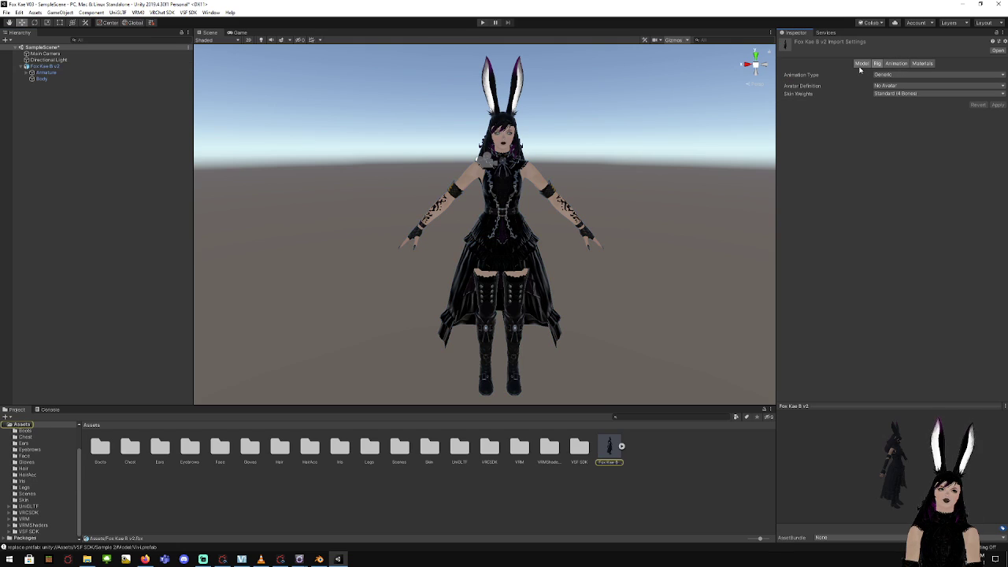
click(862, 64)
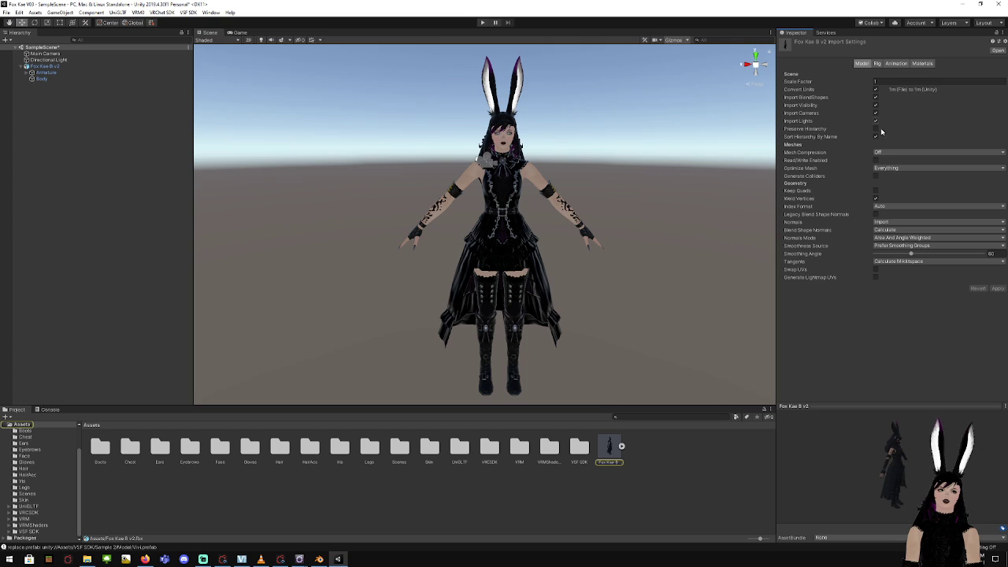
click(903, 223)
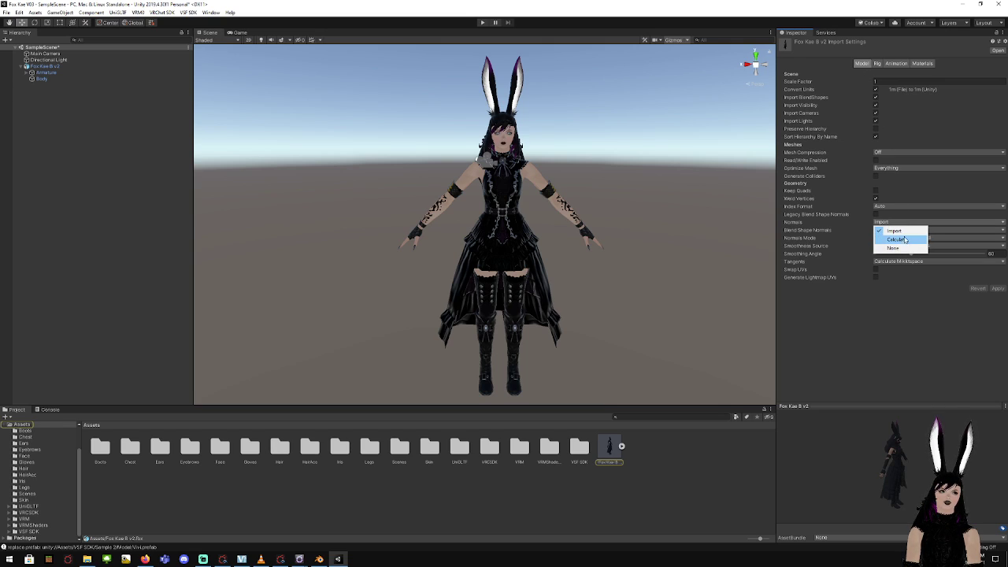
click(905, 240)
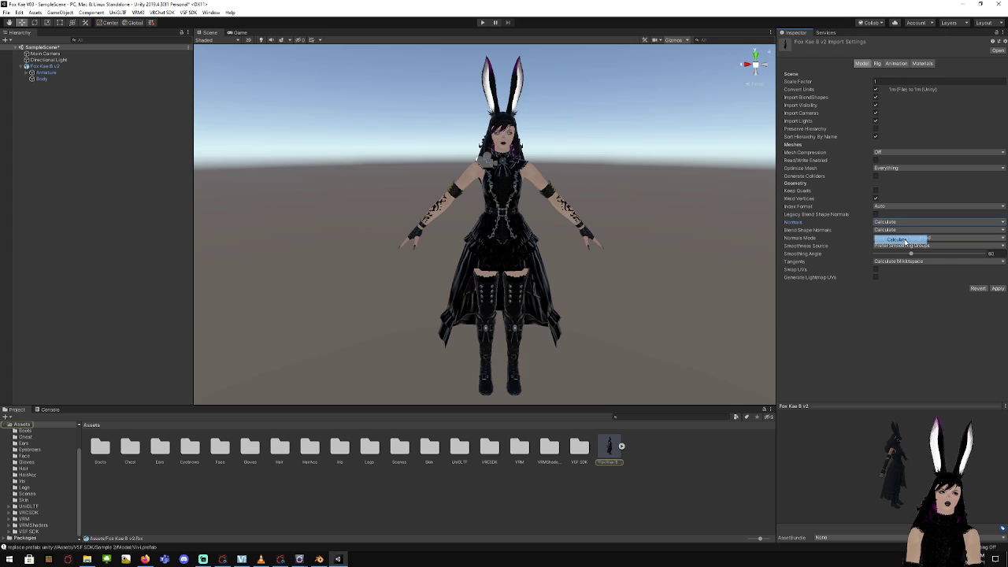
click(998, 289)
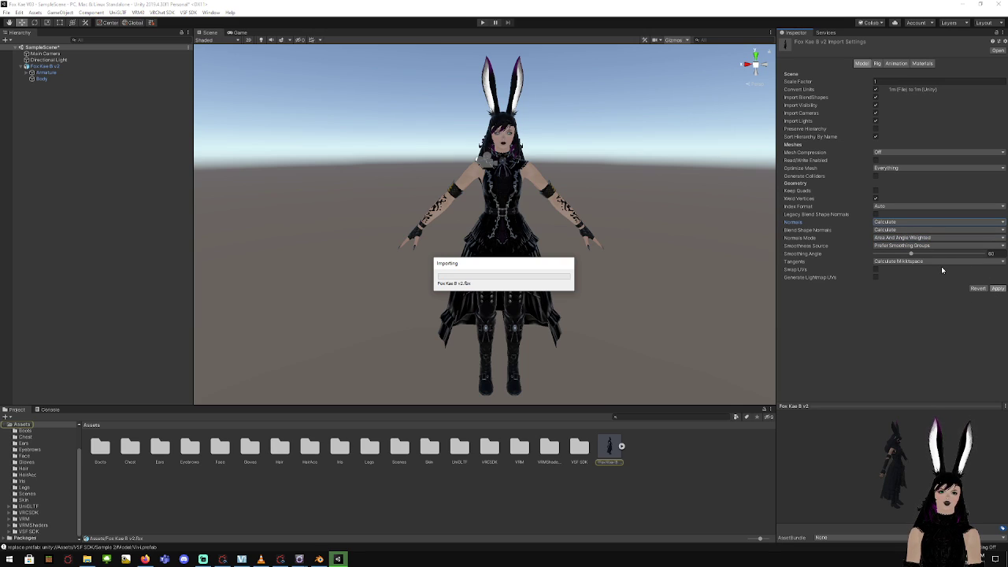
Set the Fox Kae B v2 model's material location to Use External Materials (Legacy) and apply the change
click(924, 64)
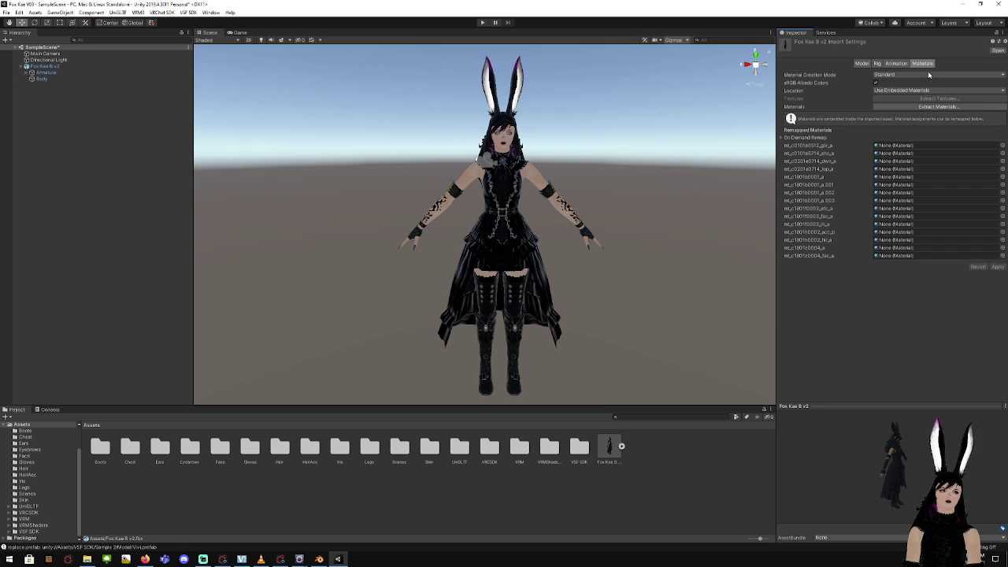
click(930, 91)
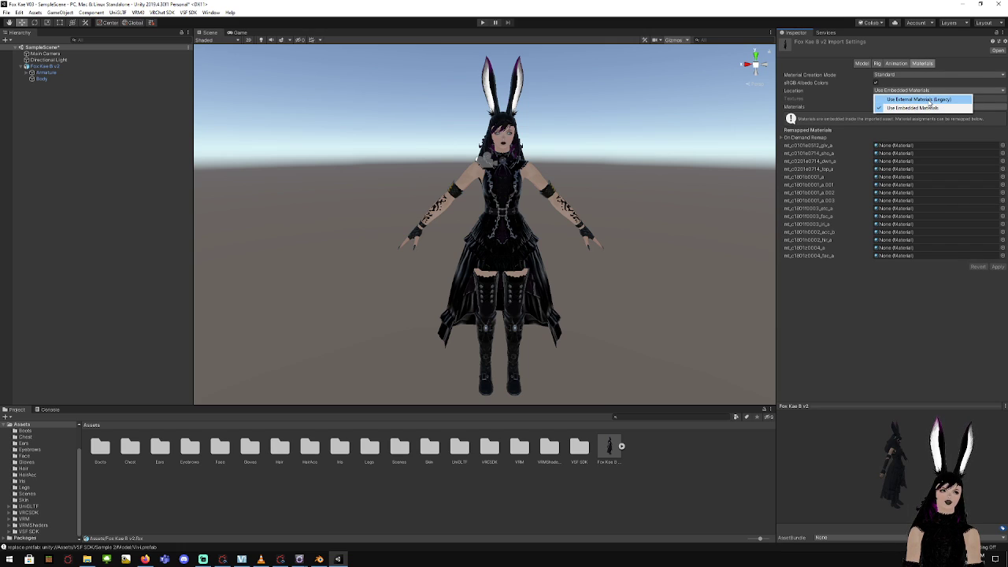
click(910, 99)
click(997, 134)
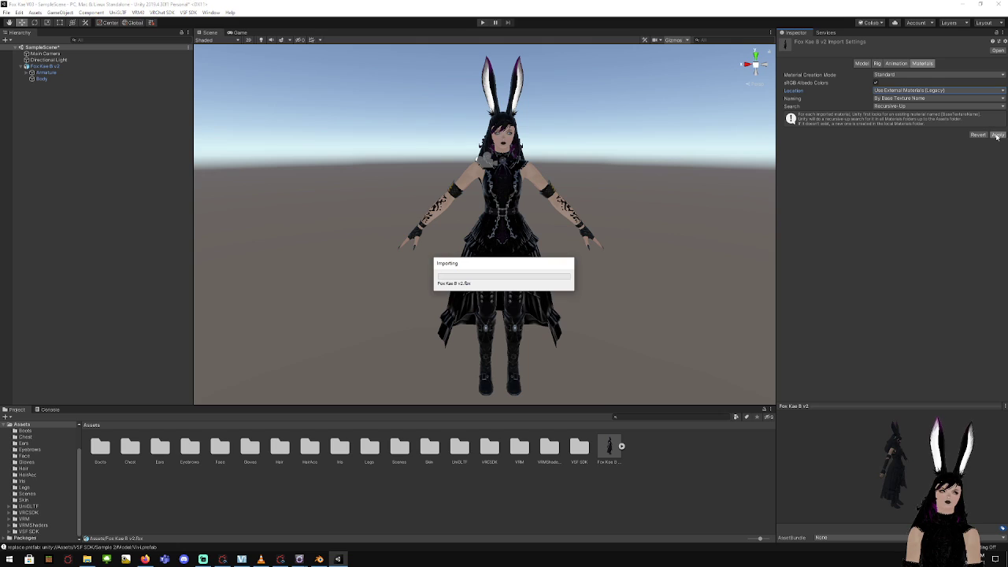
Set the Fox Kae B v2 rig's animation type to Humanoid and apply the change
click(896, 64)
click(877, 64)
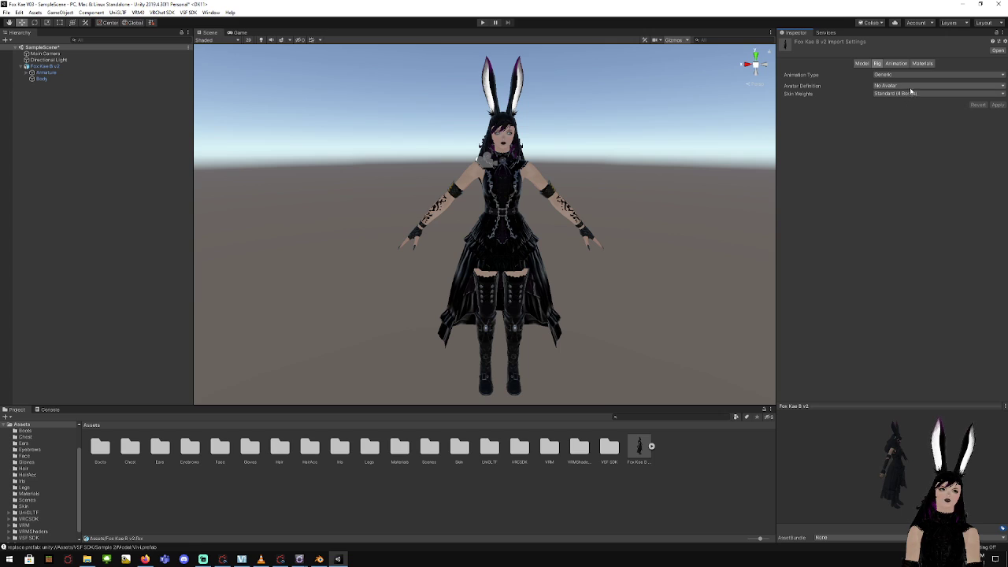
click(913, 75)
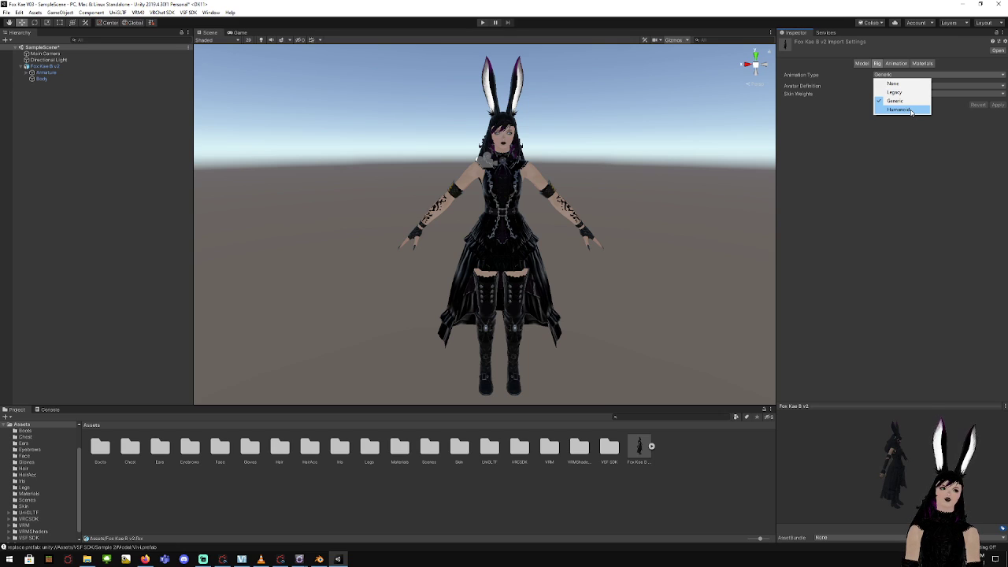
click(911, 110)
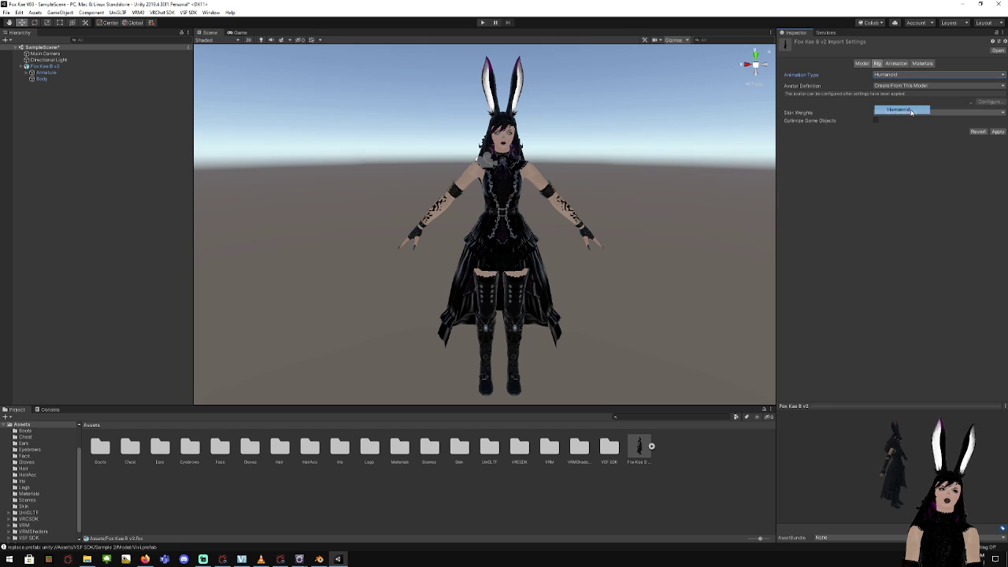
click(997, 132)
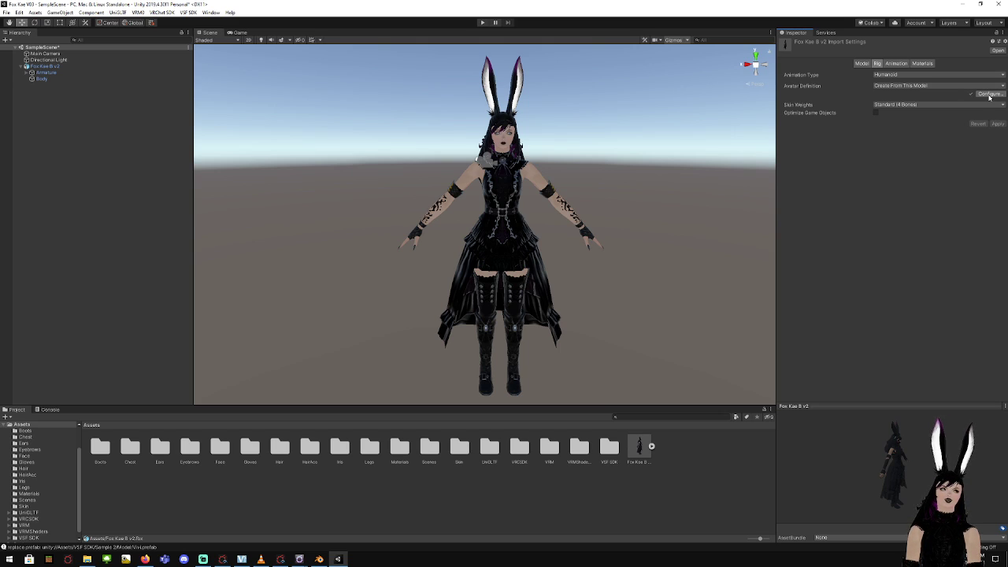
Configure the humanoid avatar, saving the scene changes, and set the head's Jaw bone mapping to None
click(989, 96)
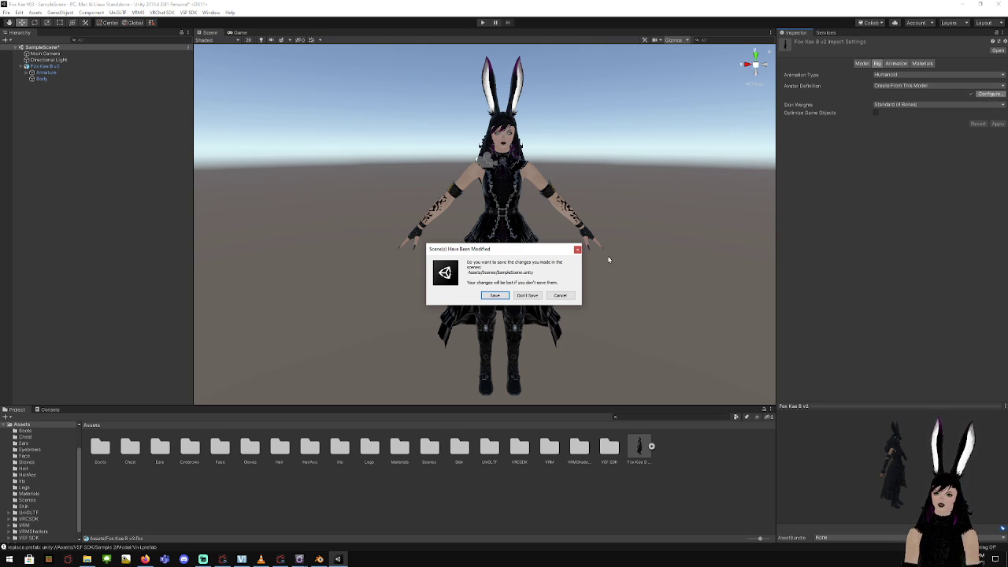
click(495, 295)
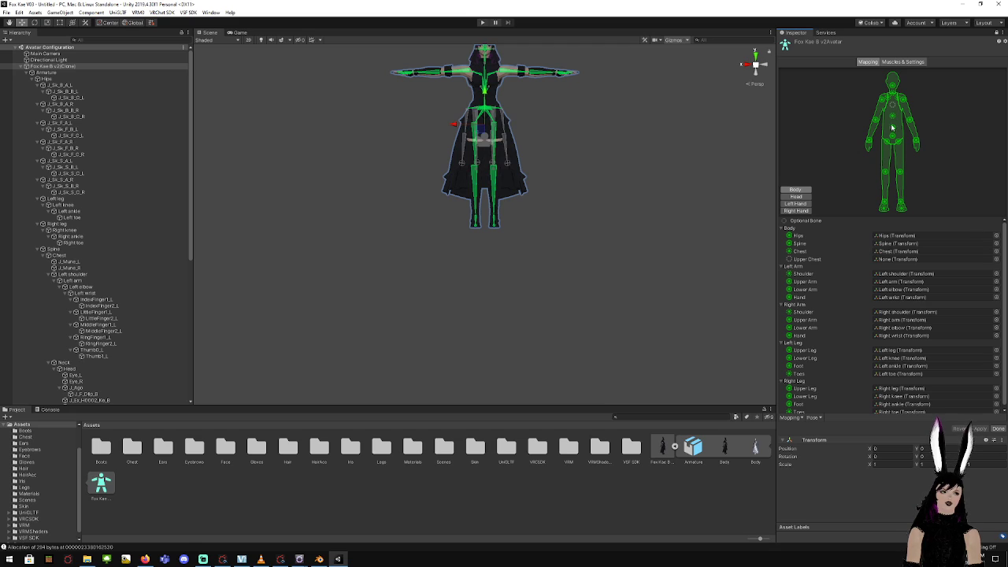
click(808, 197)
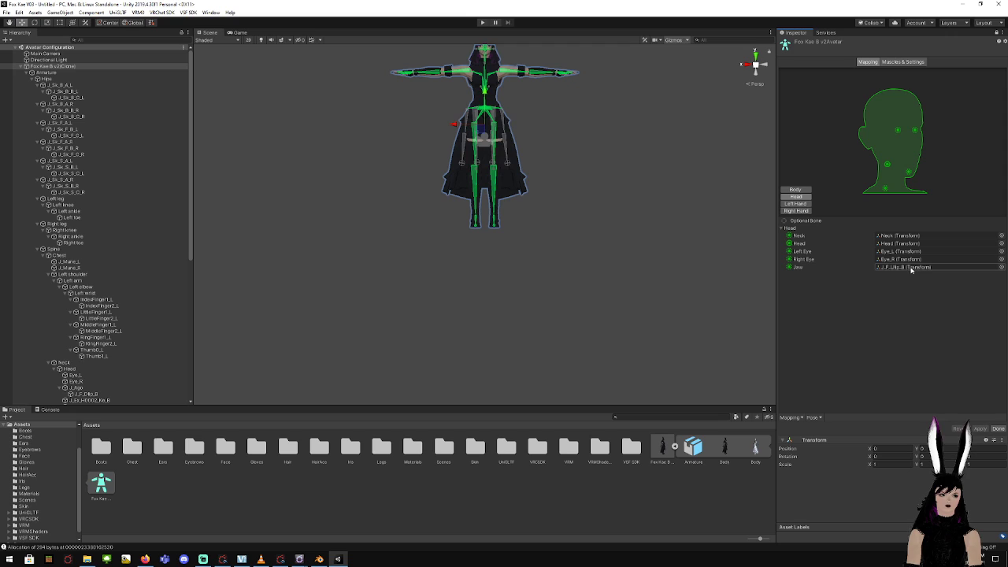
click(1001, 267)
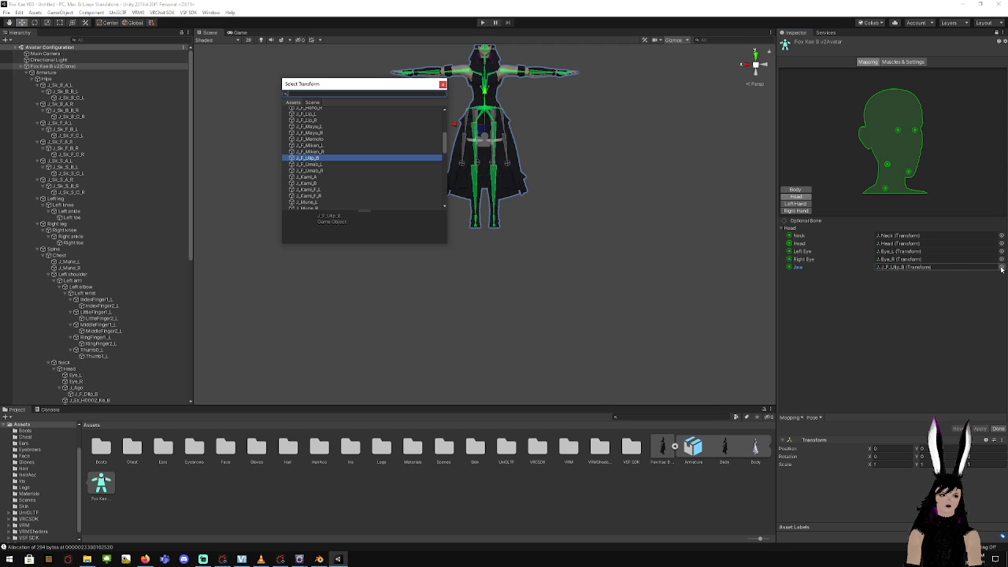
scroll(386, 170, up, 6)
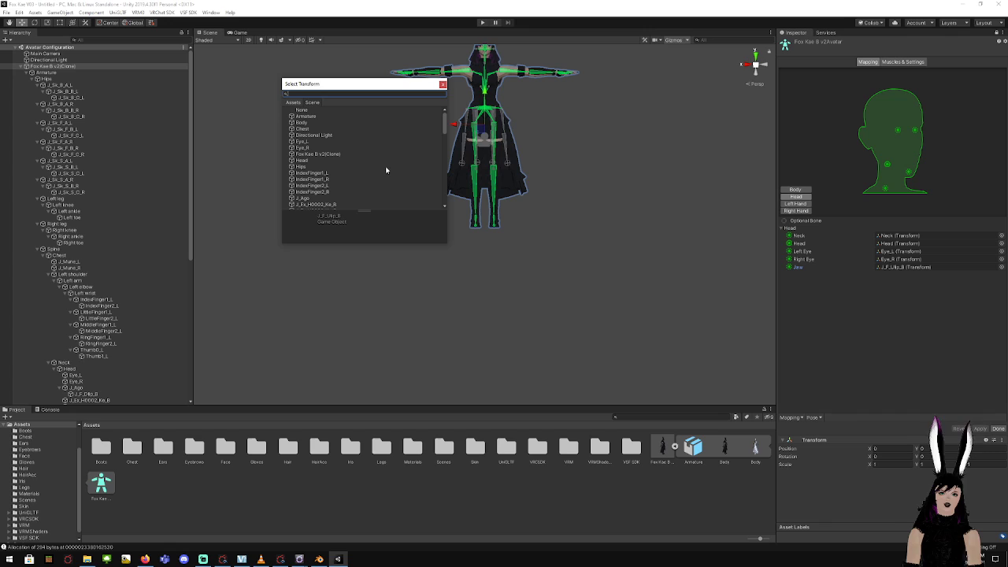
click(307, 111)
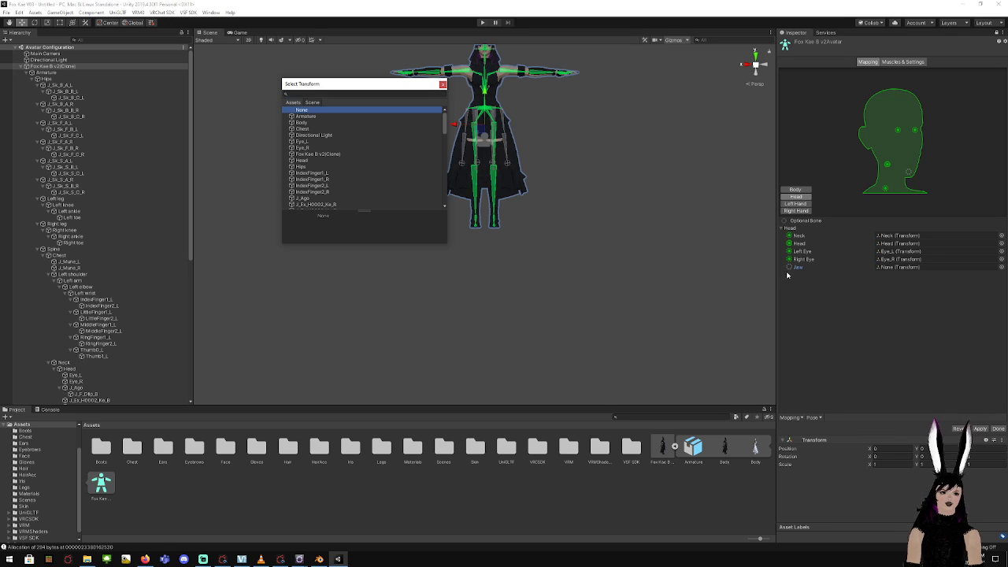
click(443, 84)
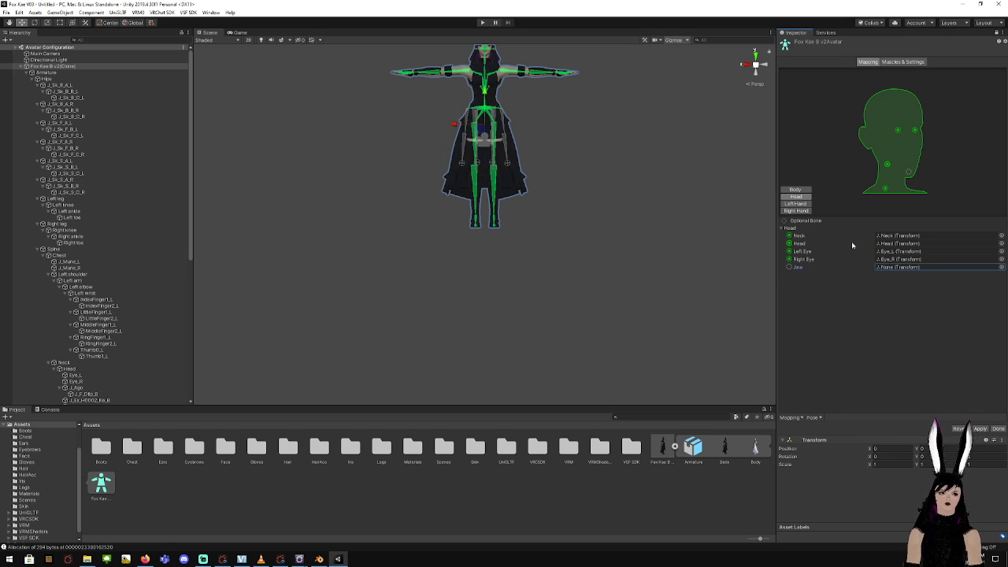
click(982, 430)
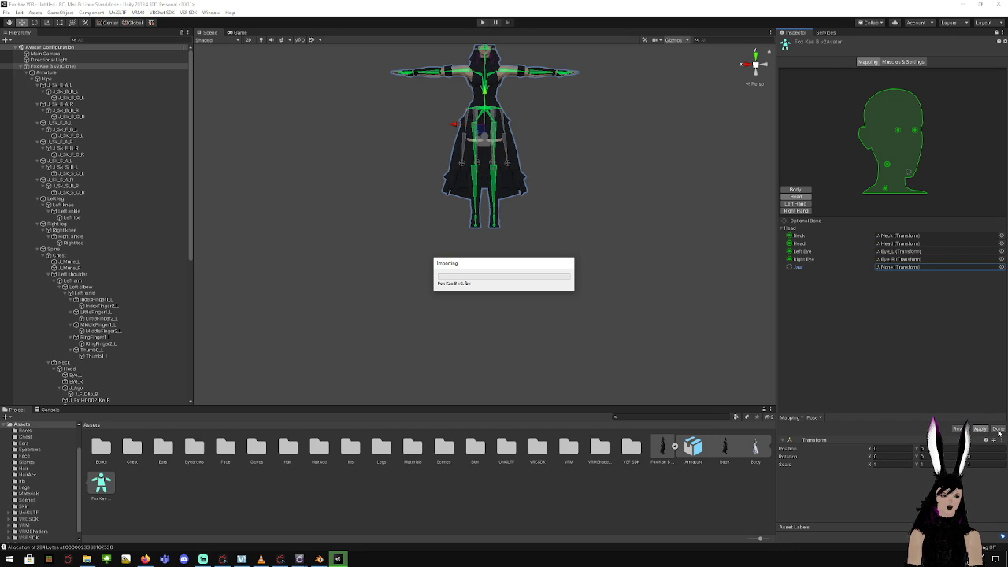
click(998, 430)
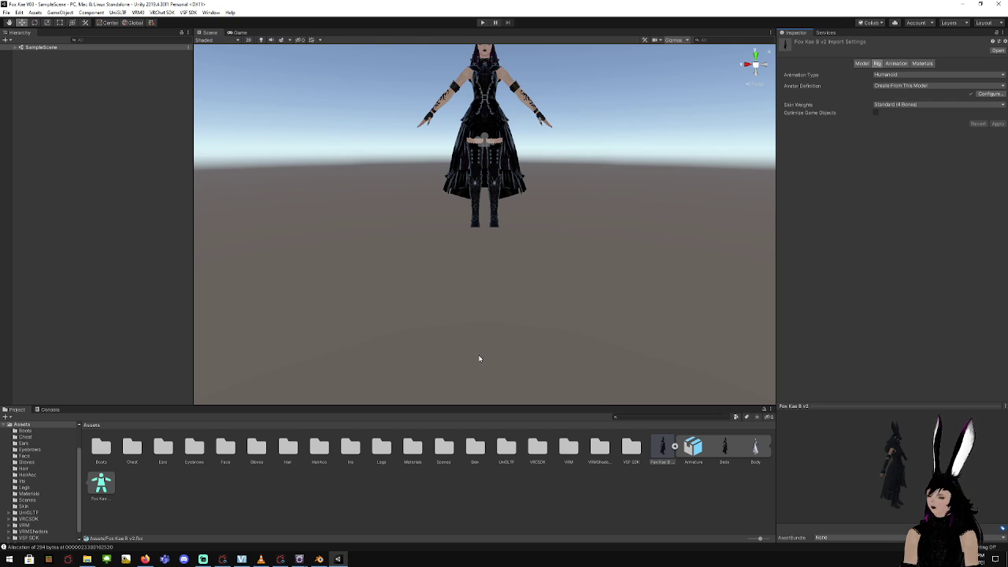
scroll(547, 211, down, 3)
scroll(565, 135, up, 1)
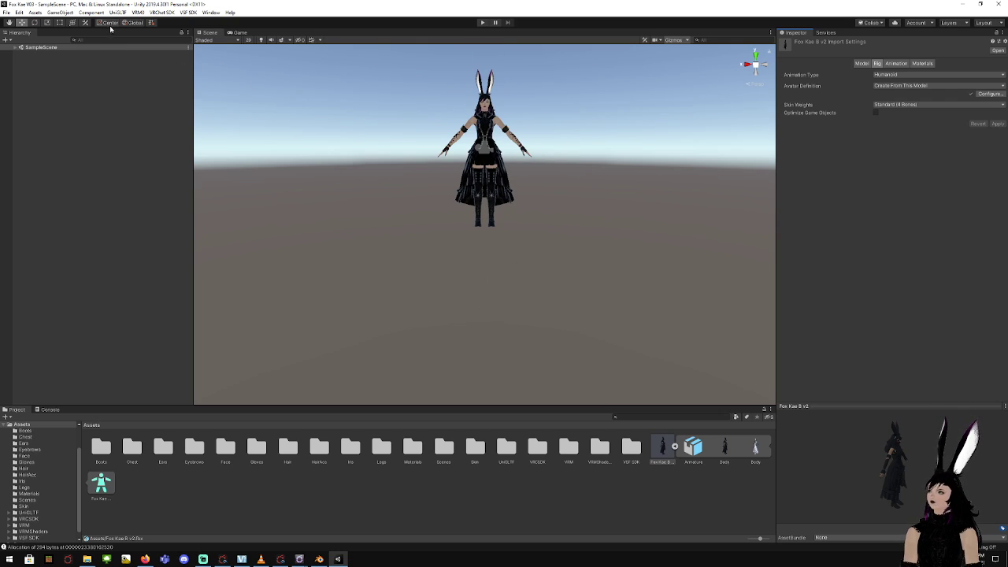
click(140, 14)
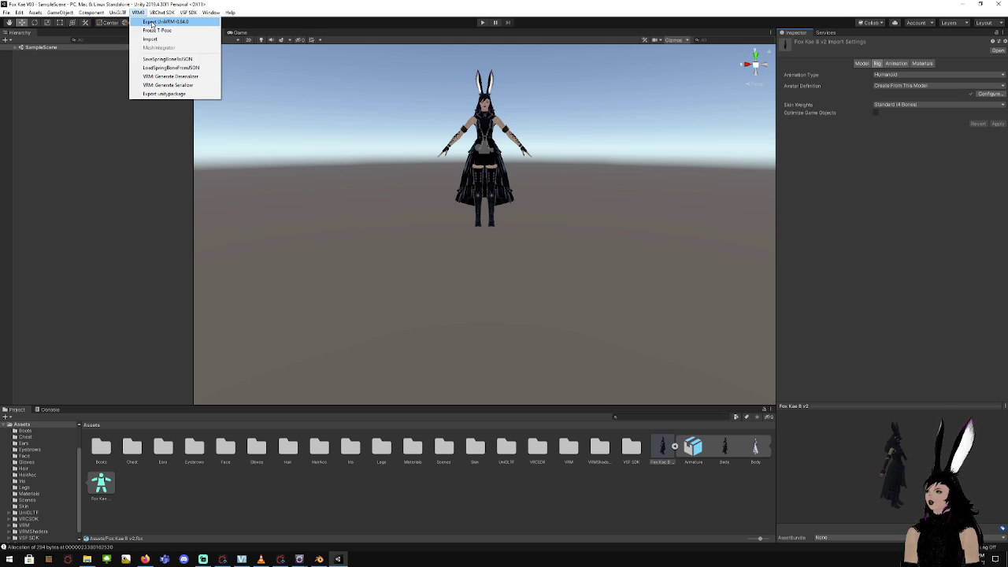
click(152, 23)
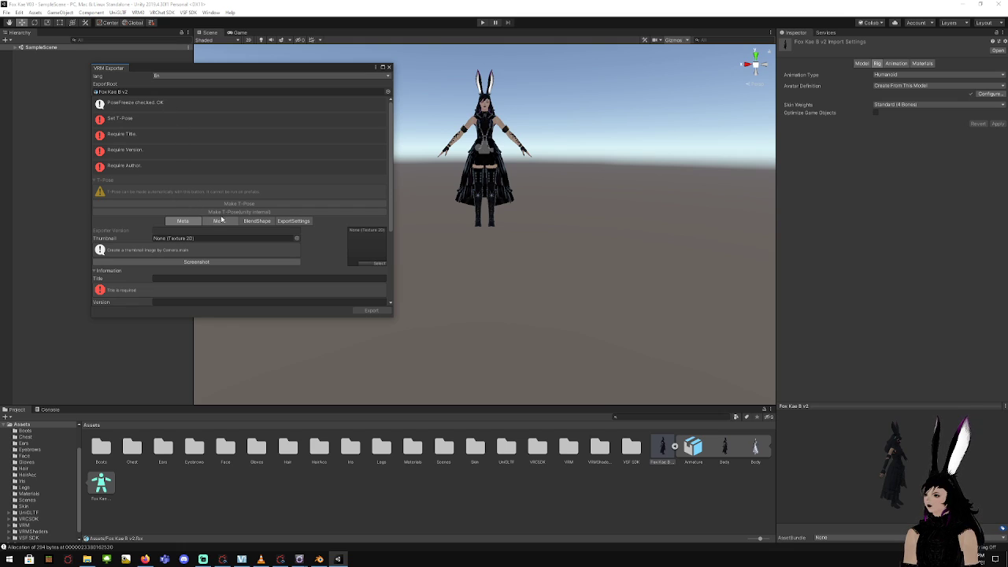
click(392, 67)
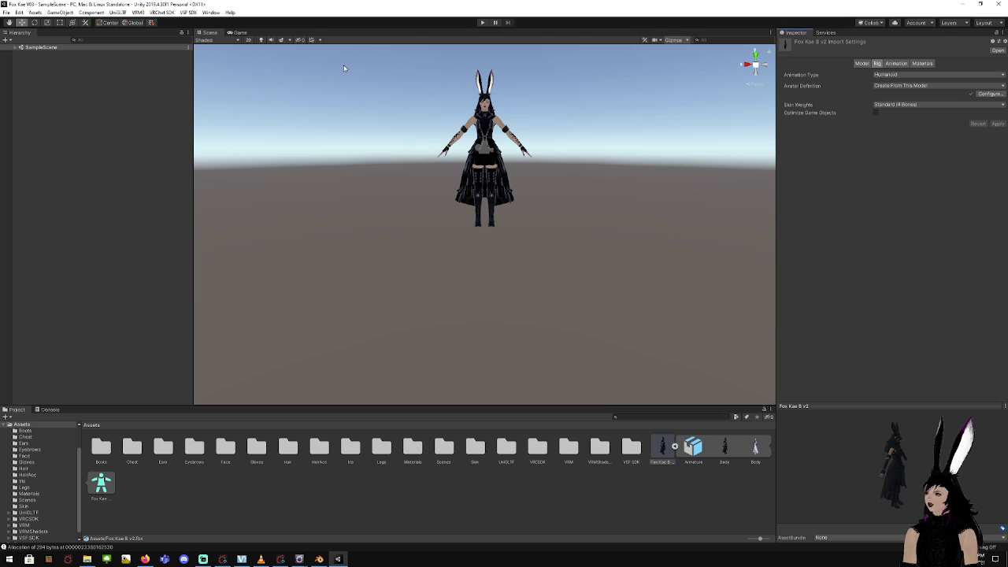
Select Fox Kae B v2 in the scene, start a UniVRM export for it, and make it a T-pose
click(16, 47)
click(39, 67)
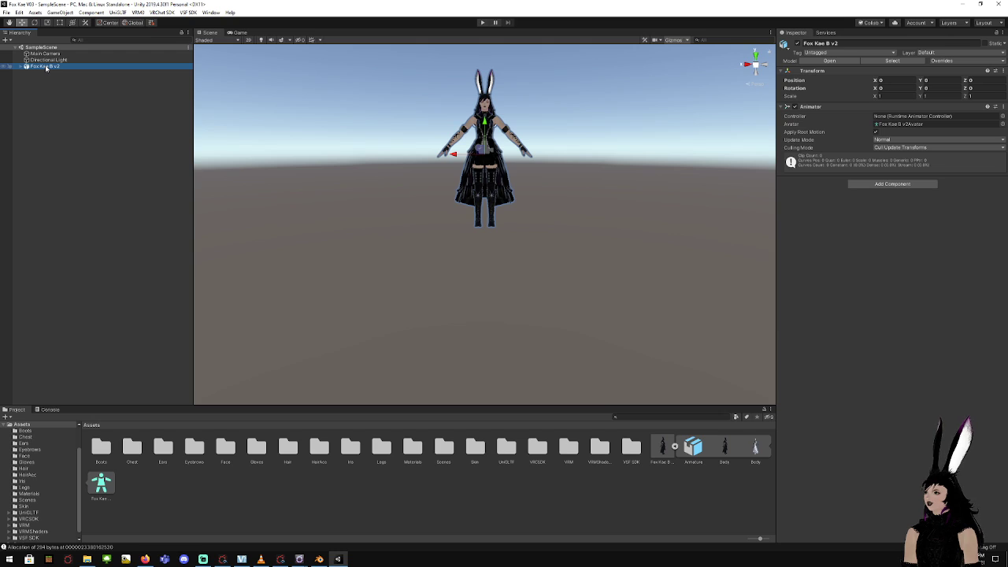
click(138, 13)
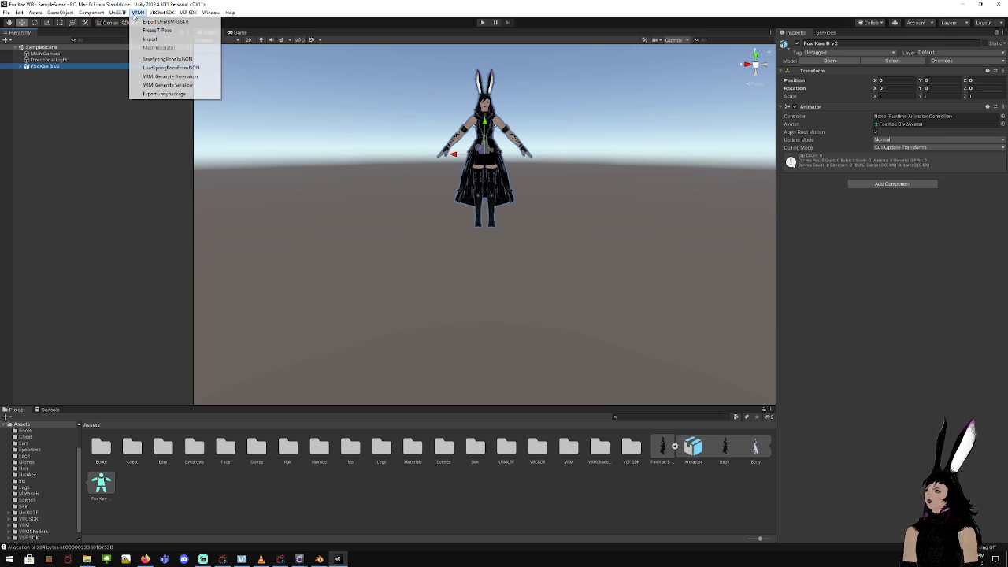
click(145, 22)
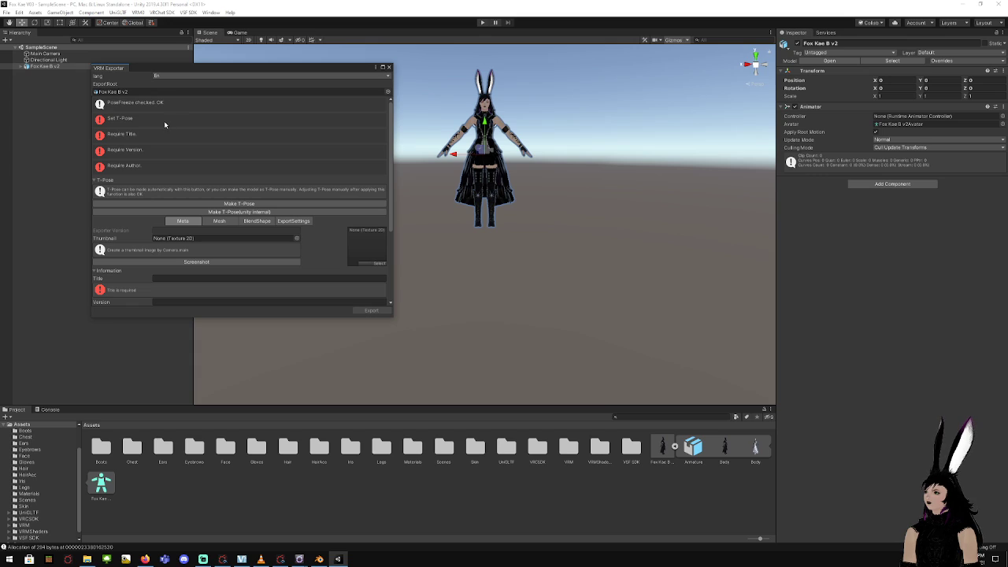
click(232, 204)
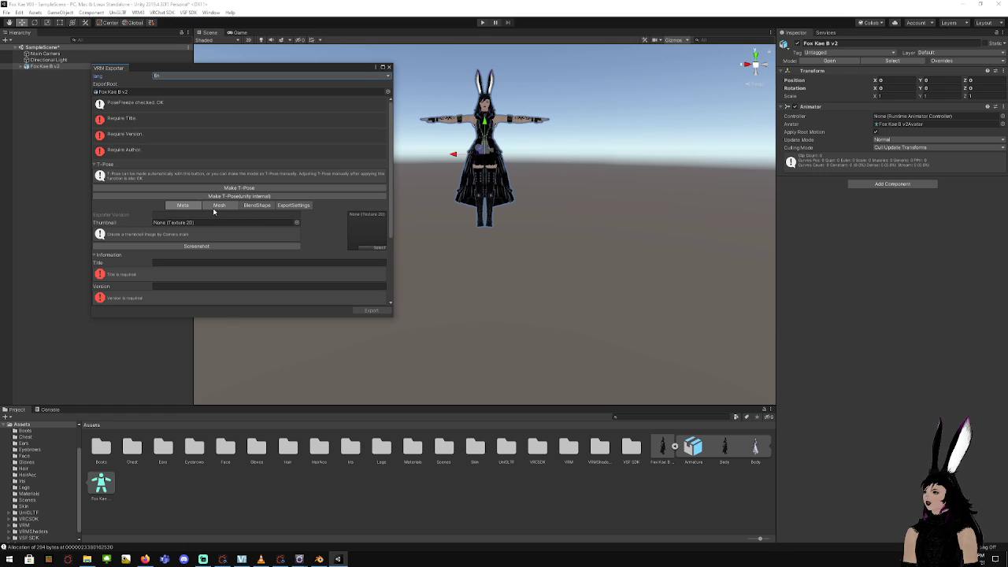
Fill in the VRM export information with title Fox Kae, version 8.0 and the author's name
click(213, 263)
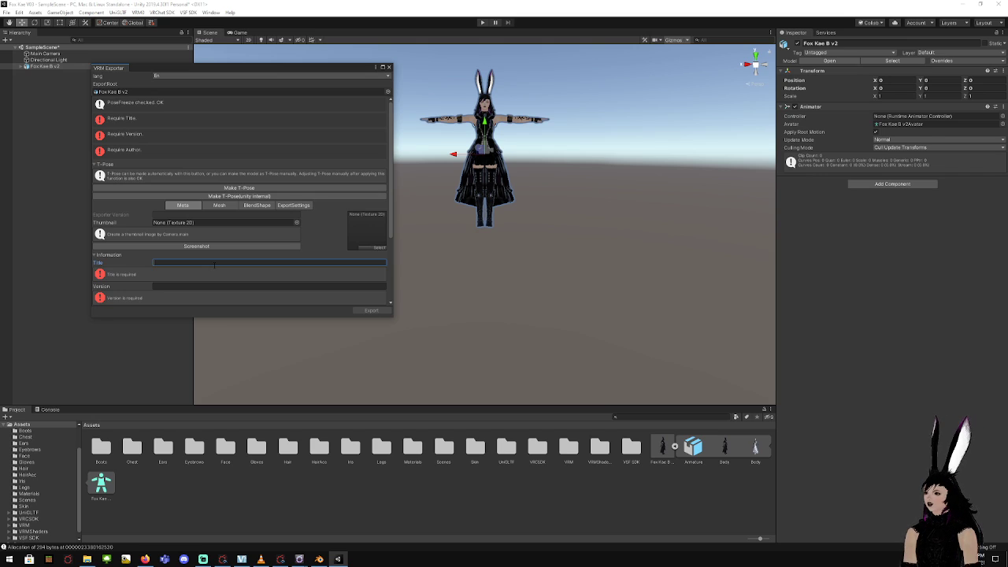
text(Fox Kae)
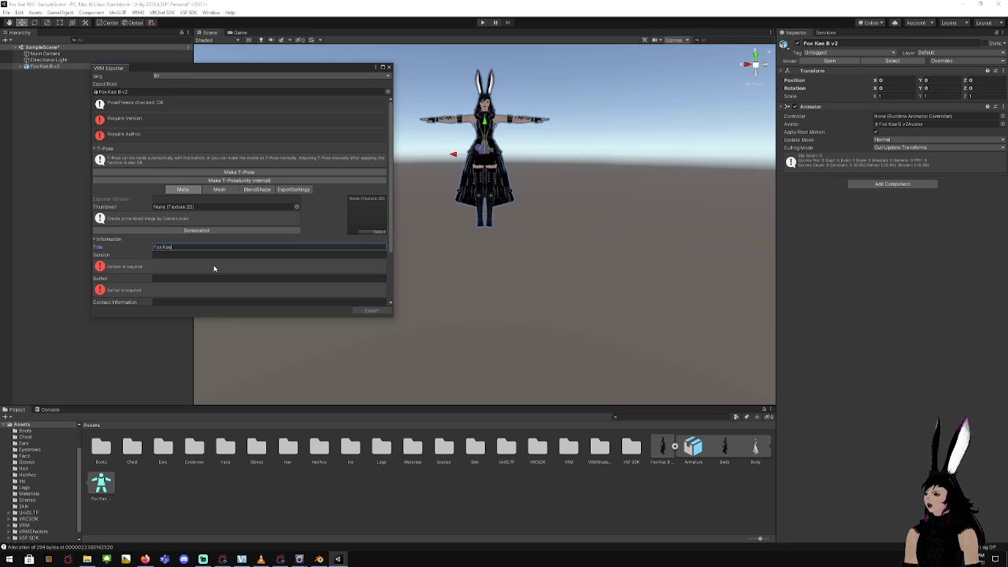
key(Tab)
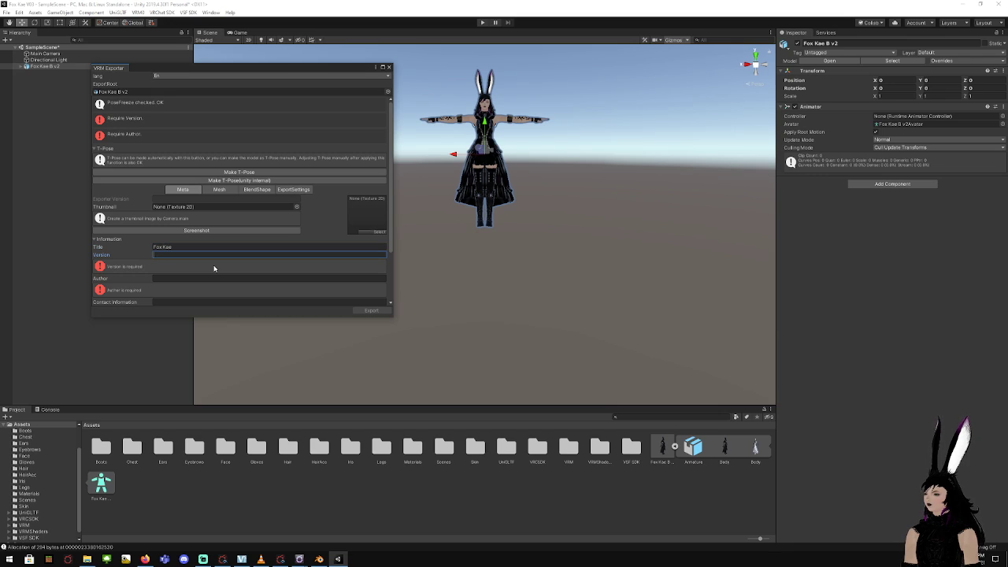
text(8.00)
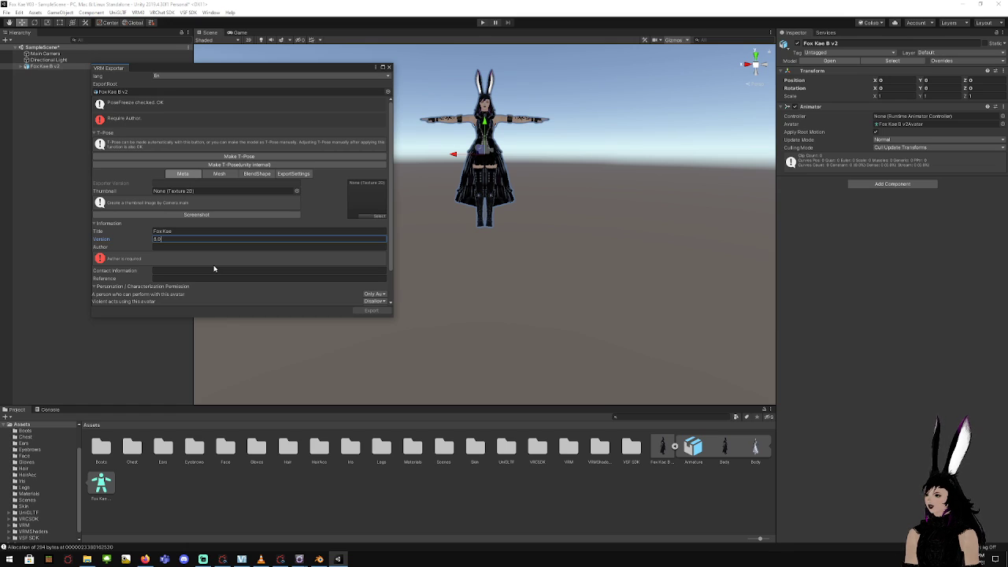
key(Tab)
text(Fox)
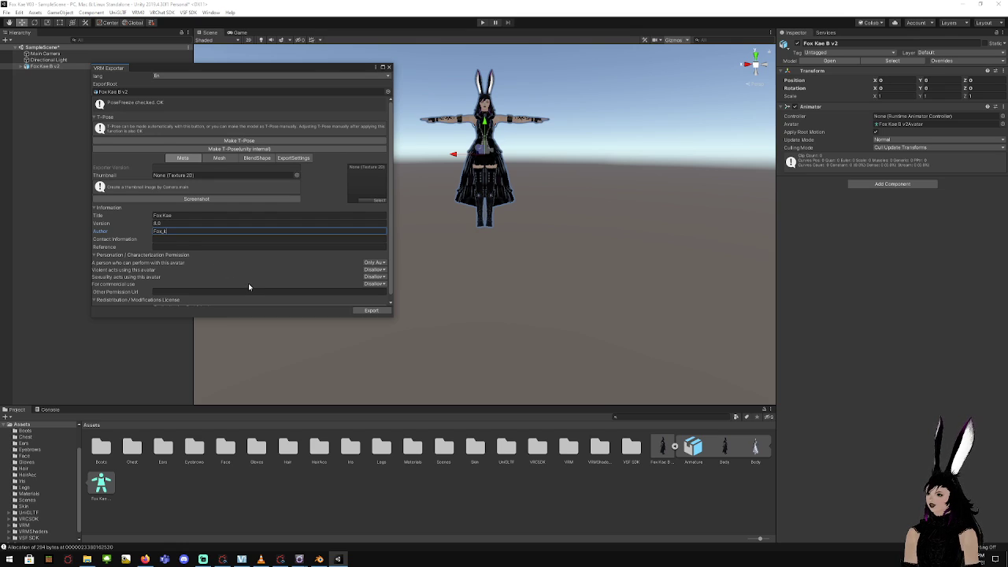
scroll(249, 286, down, 1)
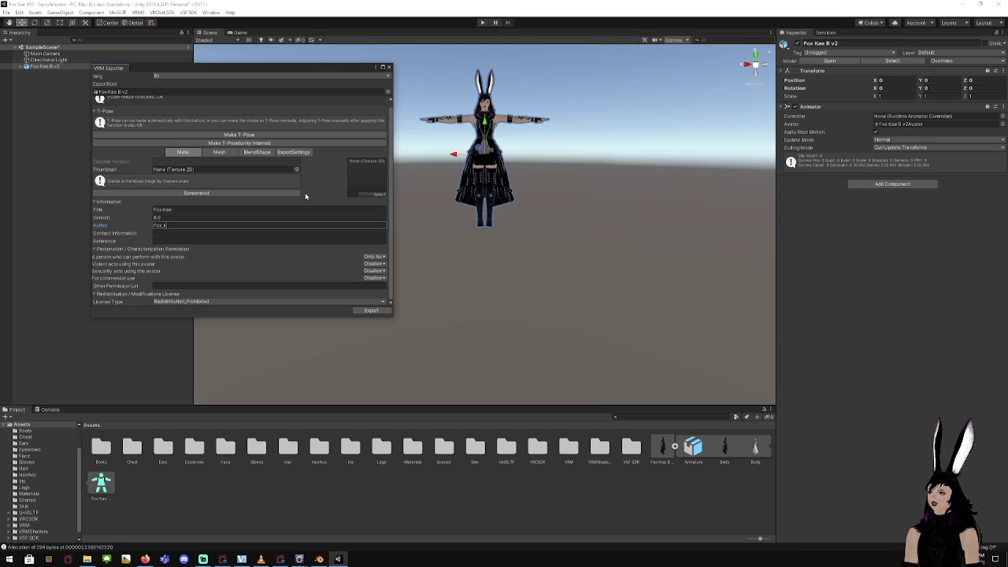
Export the avatar as Fox Kae U v1.vrm into the FullModel > Fox Kae folder
click(370, 311)
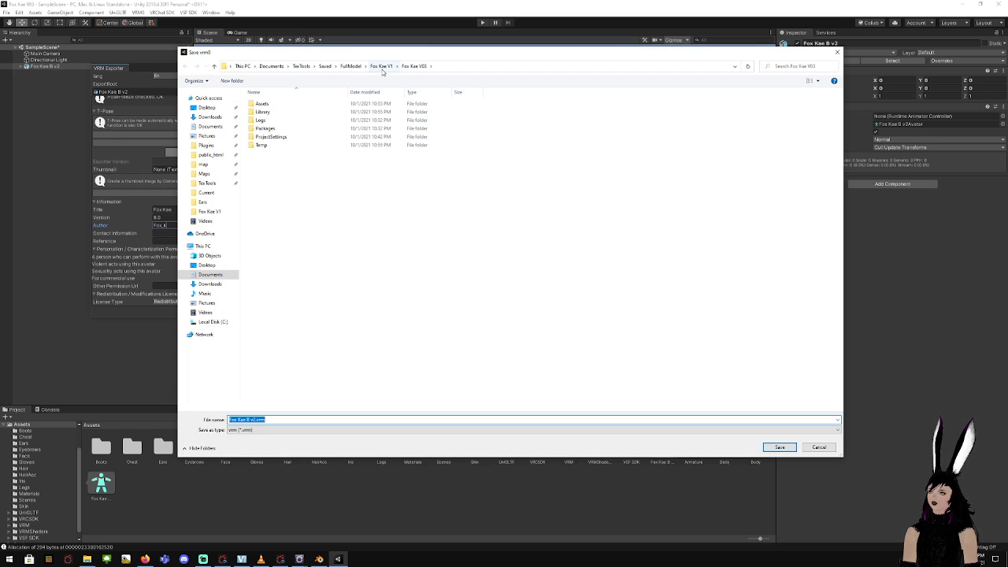
click(381, 67)
click(350, 66)
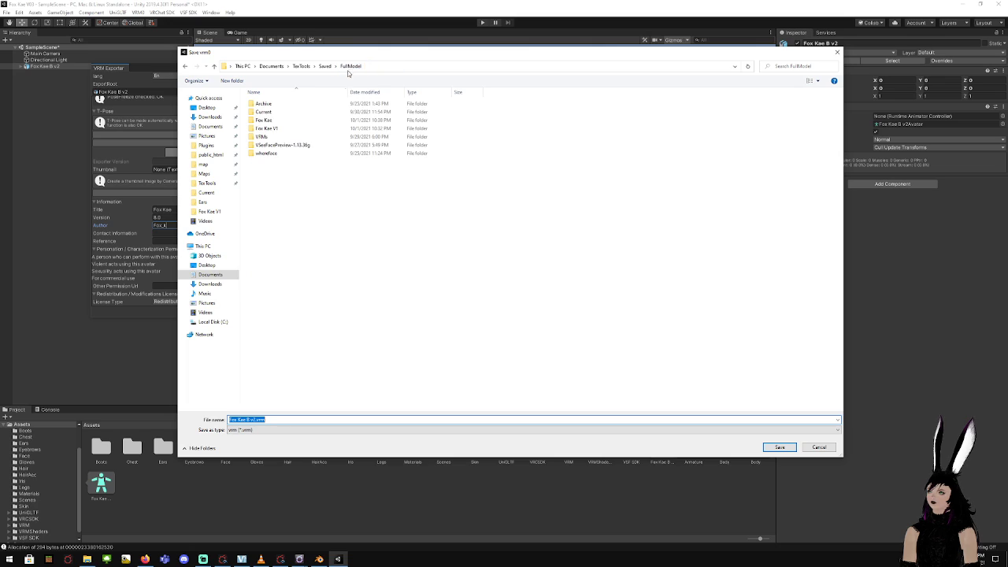
double_click(283, 122)
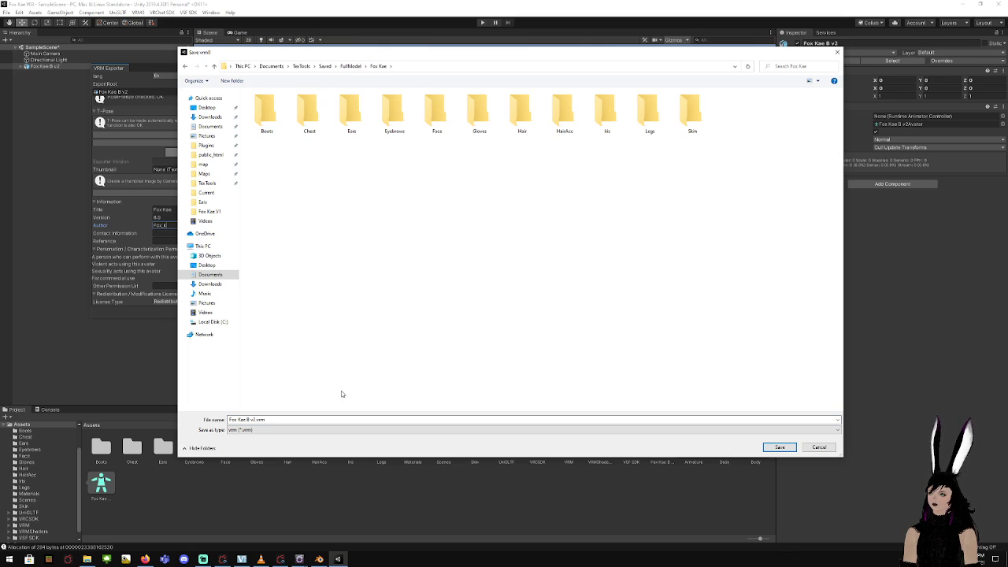
click(327, 419)
click(259, 419)
drag(246, 419, 256, 419)
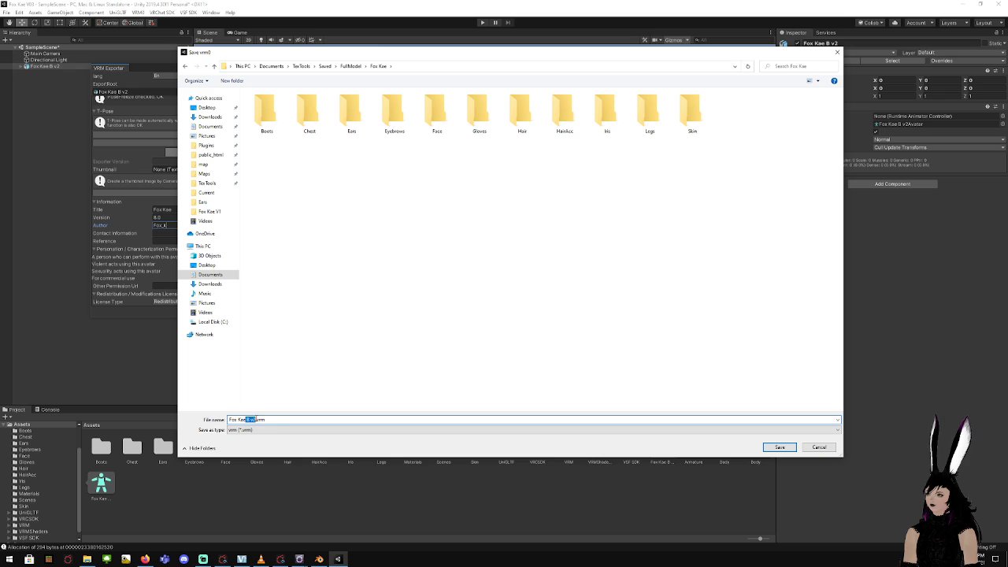
text(U v1)
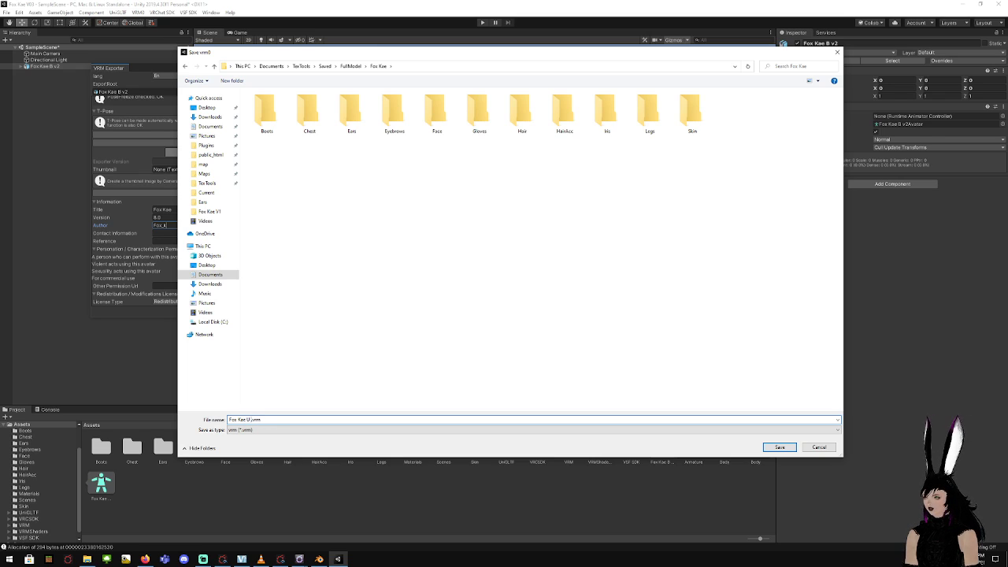
click(778, 448)
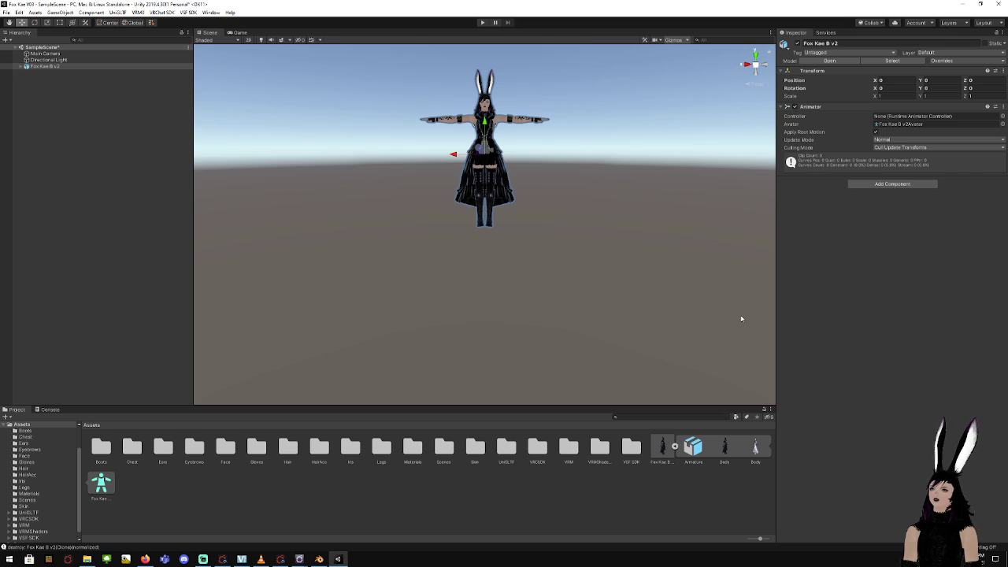
Delete the Fox Kae B v2 model from the sample scene
click(675, 446)
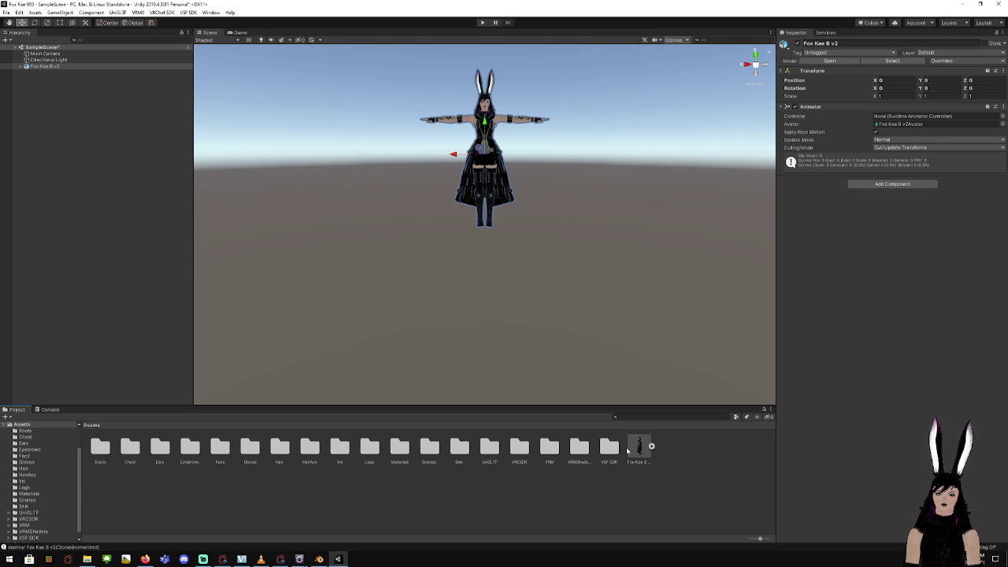
click(19, 66)
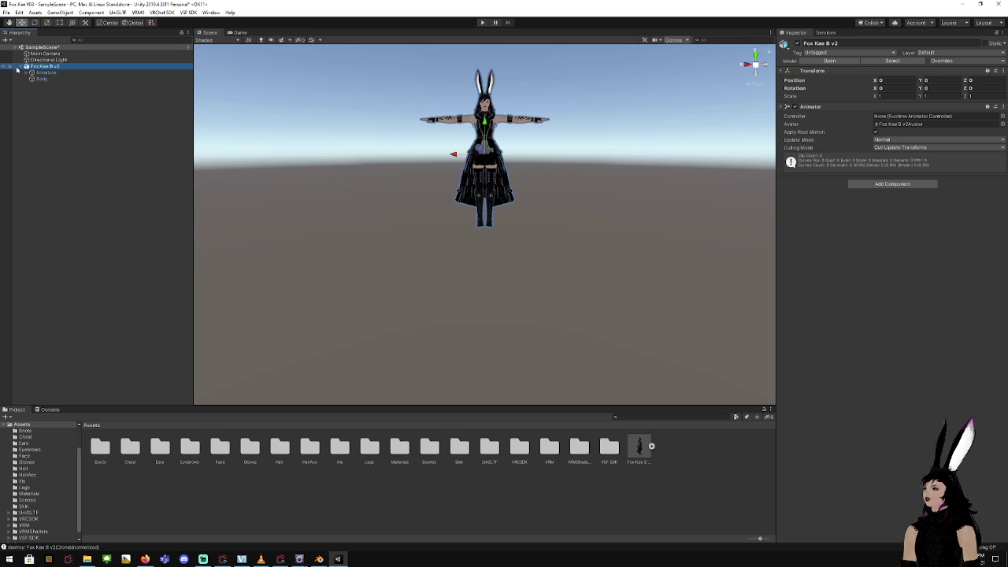
click(3, 68)
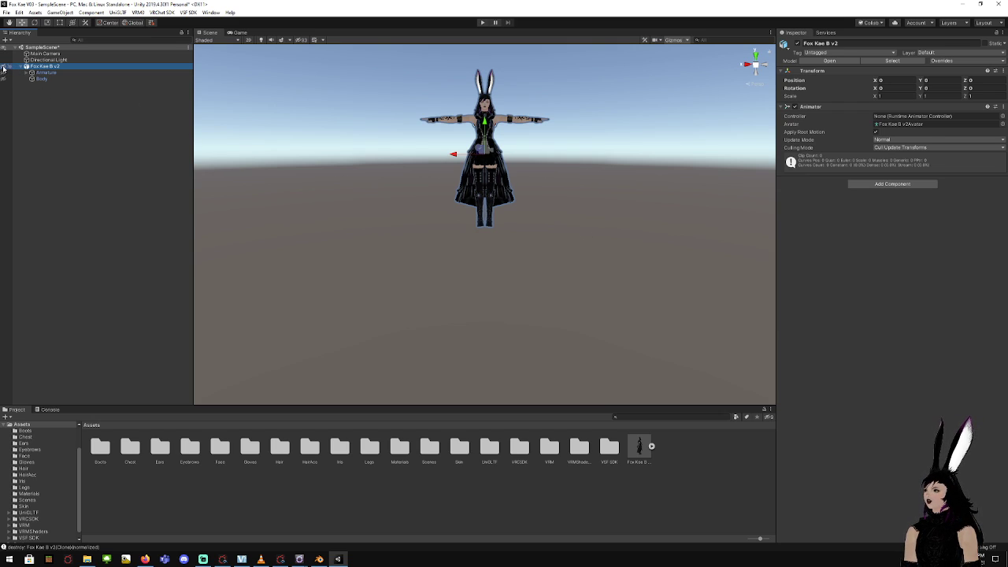
right_click(63, 67)
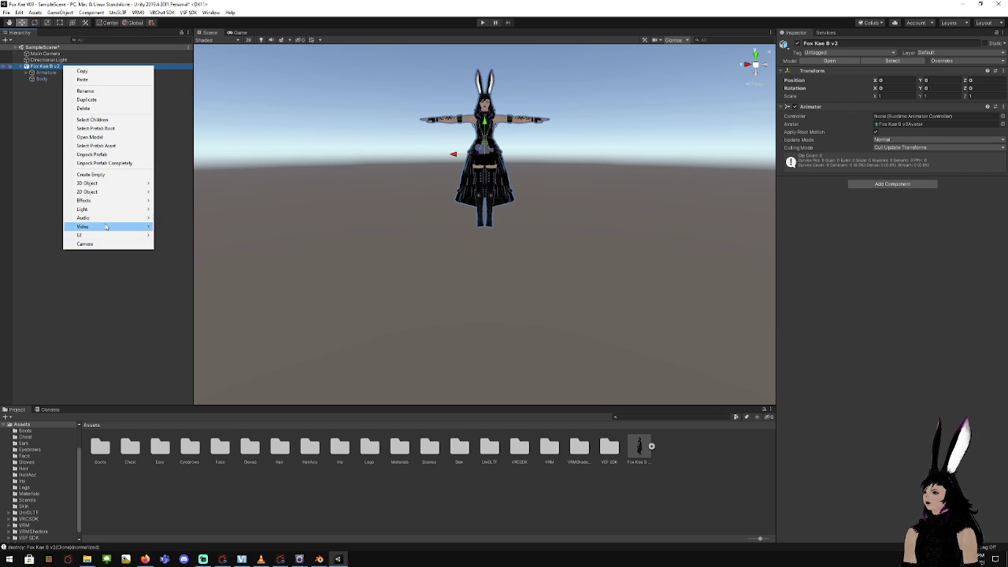
click(106, 109)
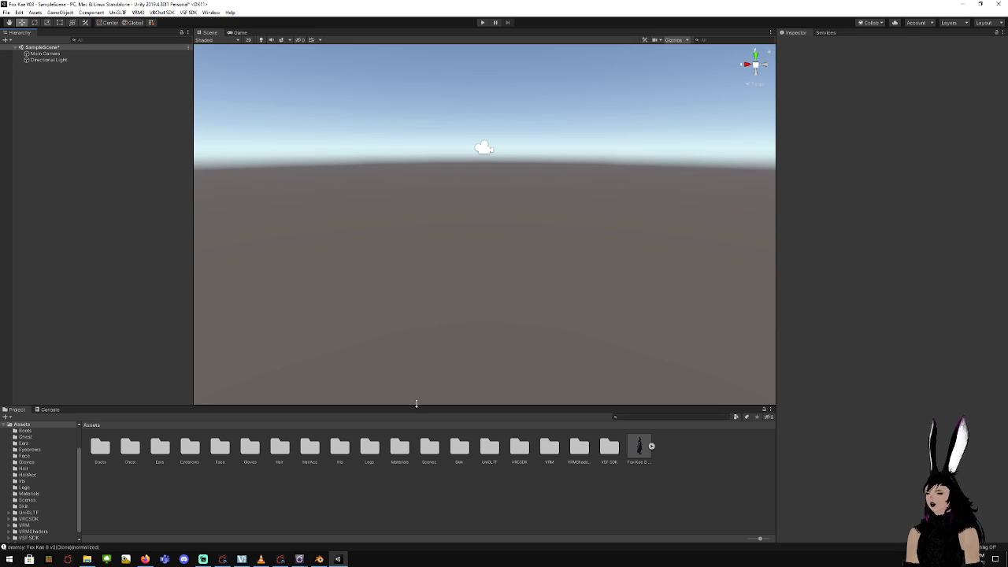
Import Fox Kae U v1.vrm from the Fox Kae folder in File Explorer into the project's Assets folder
right_click(667, 484)
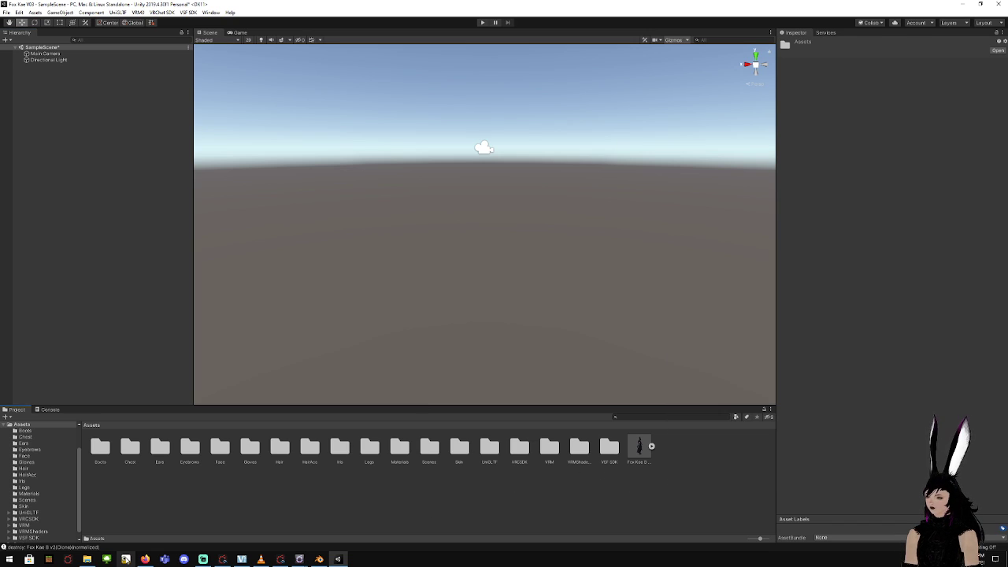
click(87, 559)
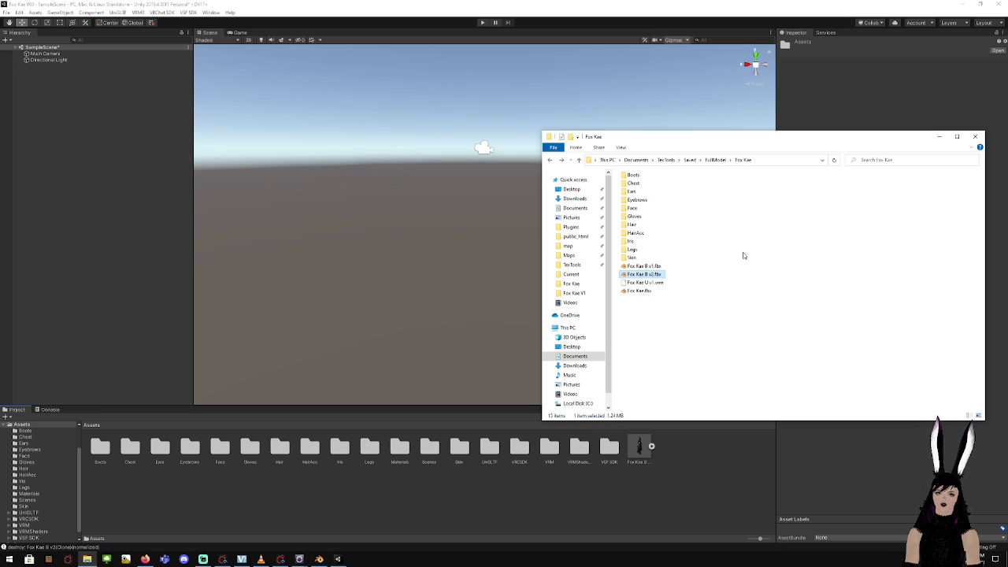
click(657, 284)
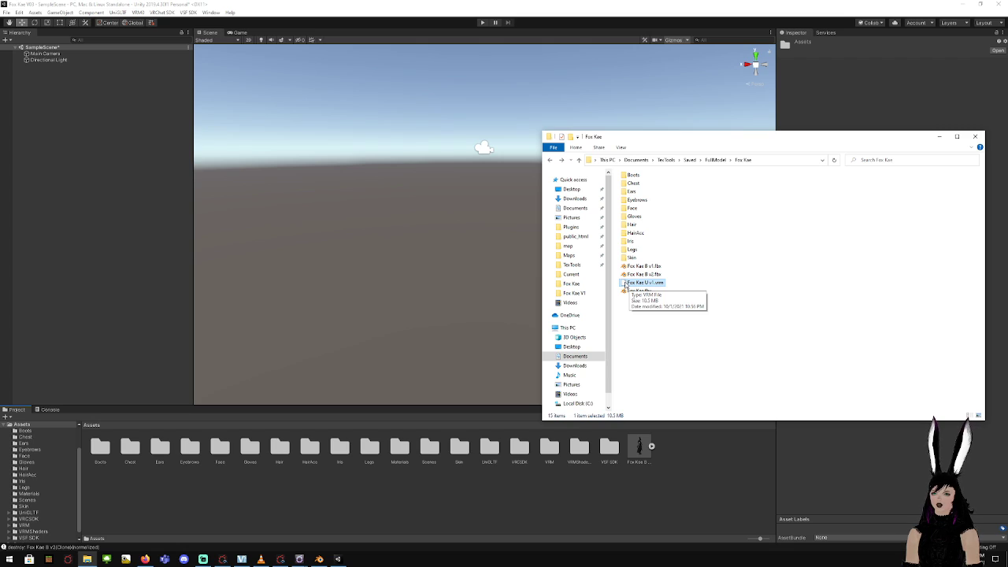
drag(624, 286, 660, 498)
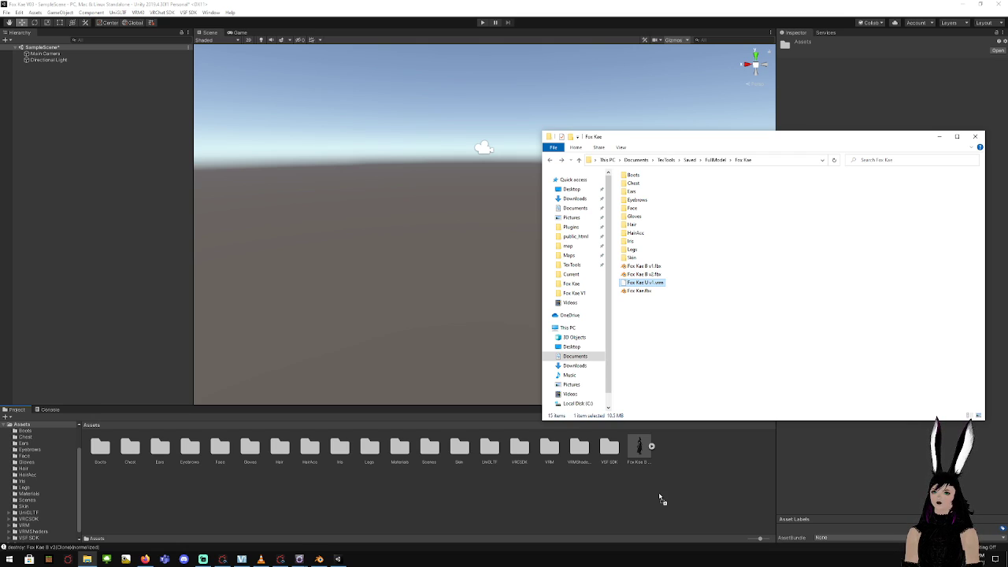
drag(660, 498, 659, 495)
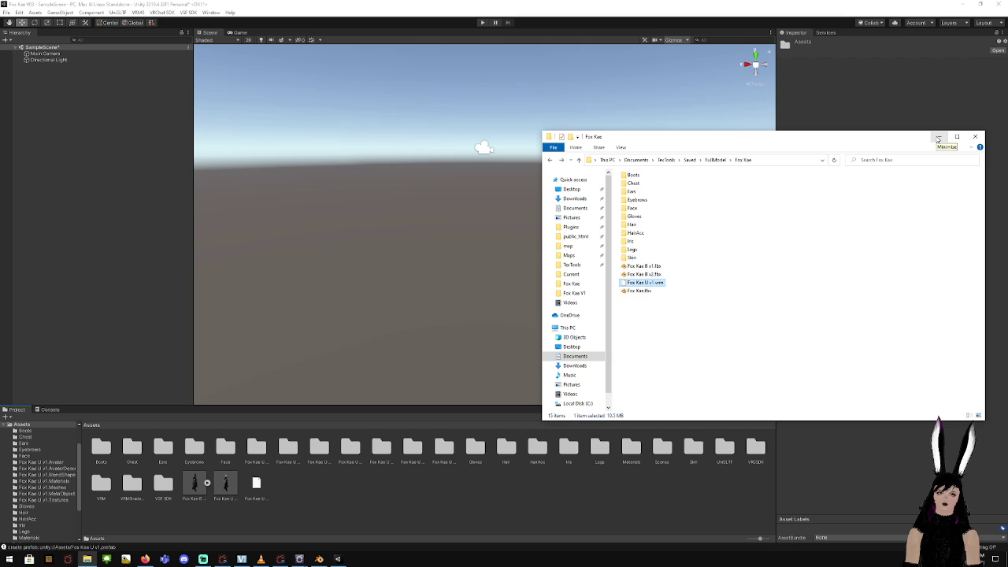
click(938, 138)
Place the Fox Kae U v1 prefab in the sample scene and expand its child objects
click(227, 488)
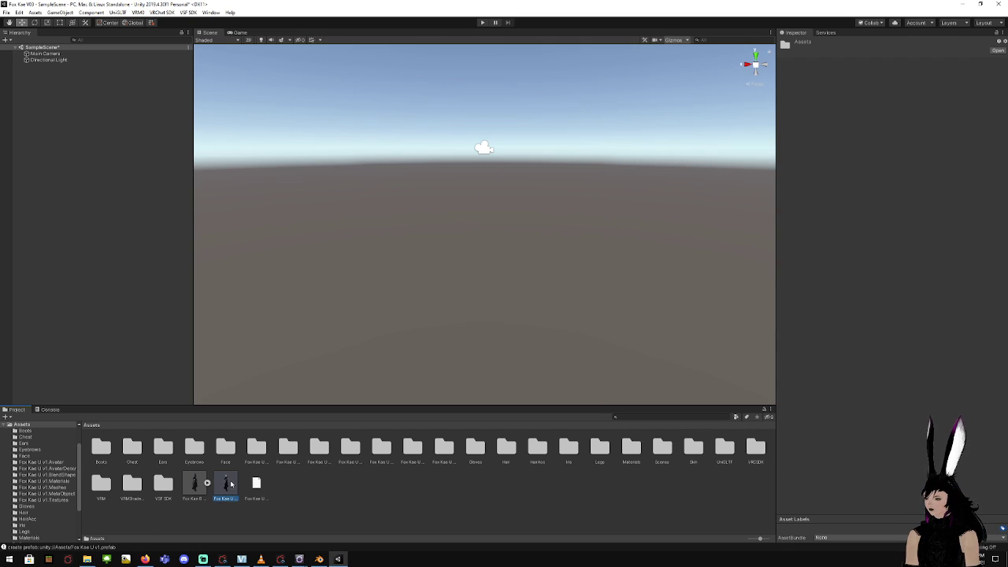
drag(233, 488, 115, 146)
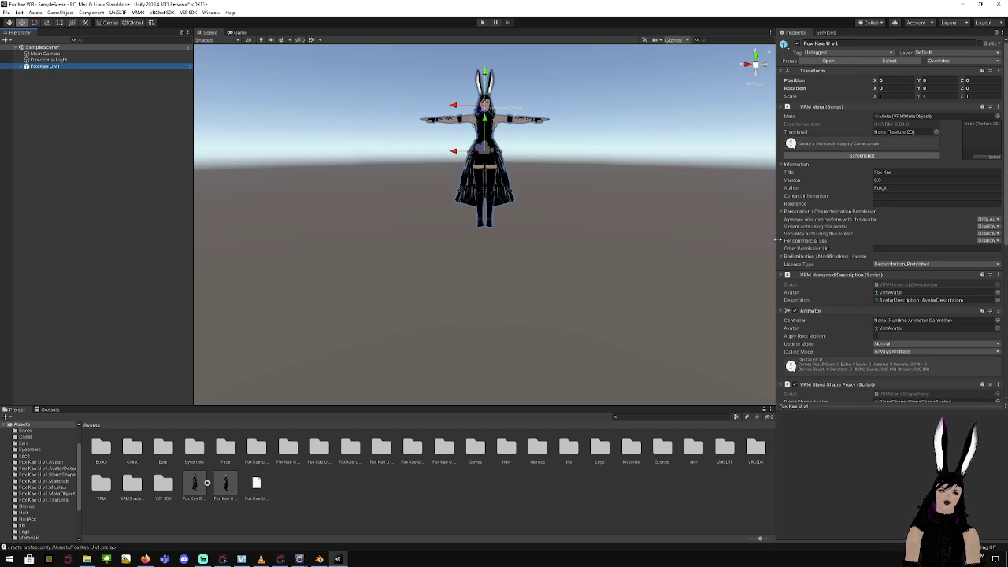
click(20, 67)
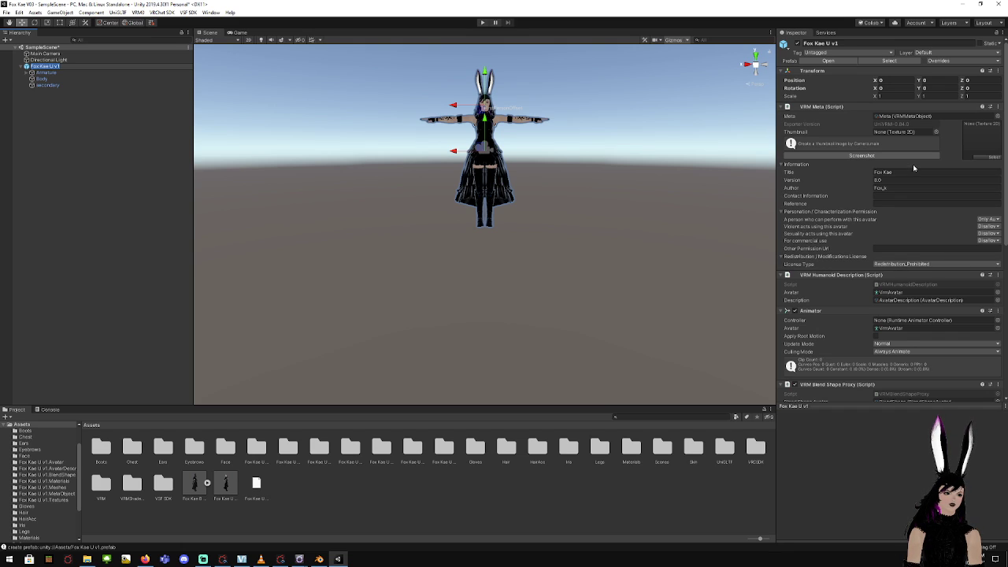
Remove the Runtime Gltf Instance component from Fox Kae U v1 and apply the removal to its prefab
scroll(910, 95, down, 2)
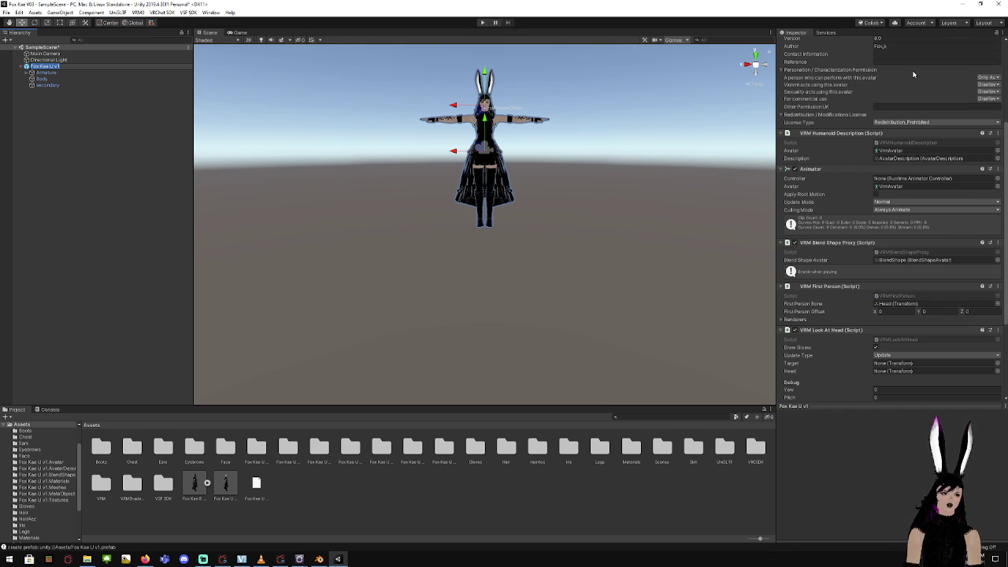
scroll(922, 95, down, 1)
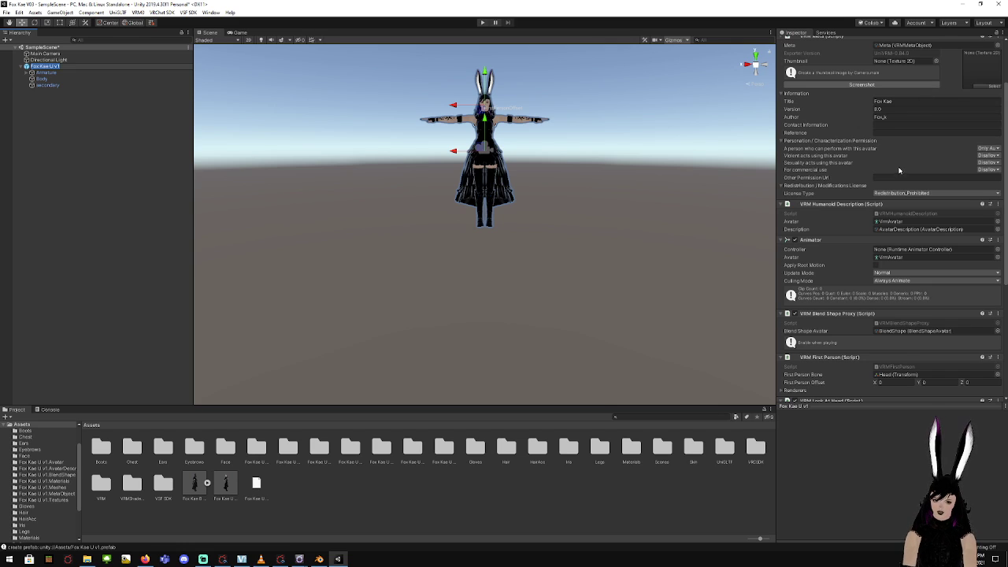
scroll(922, 205, down, 2)
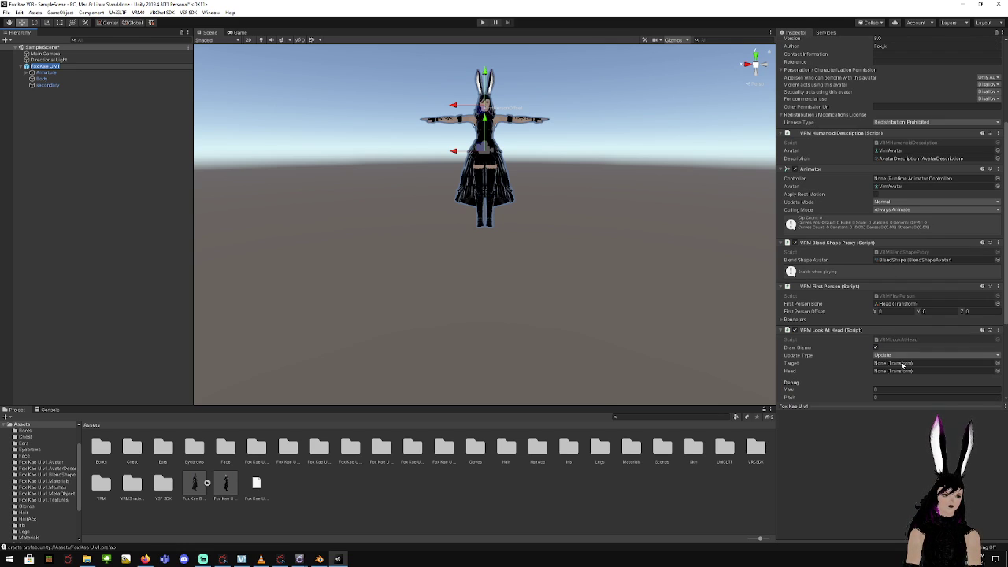
scroll(900, 370, down, 6)
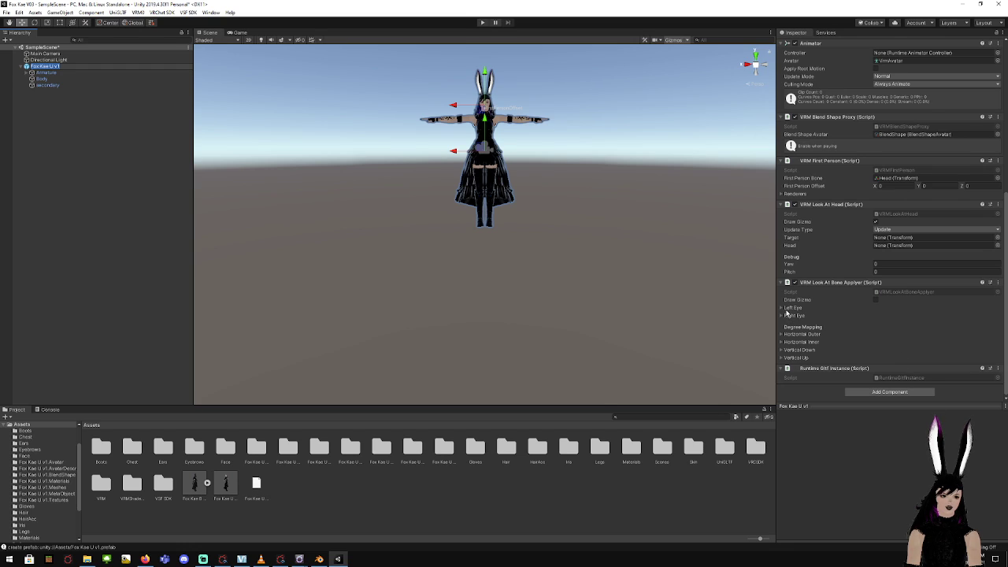
click(997, 368)
click(982, 388)
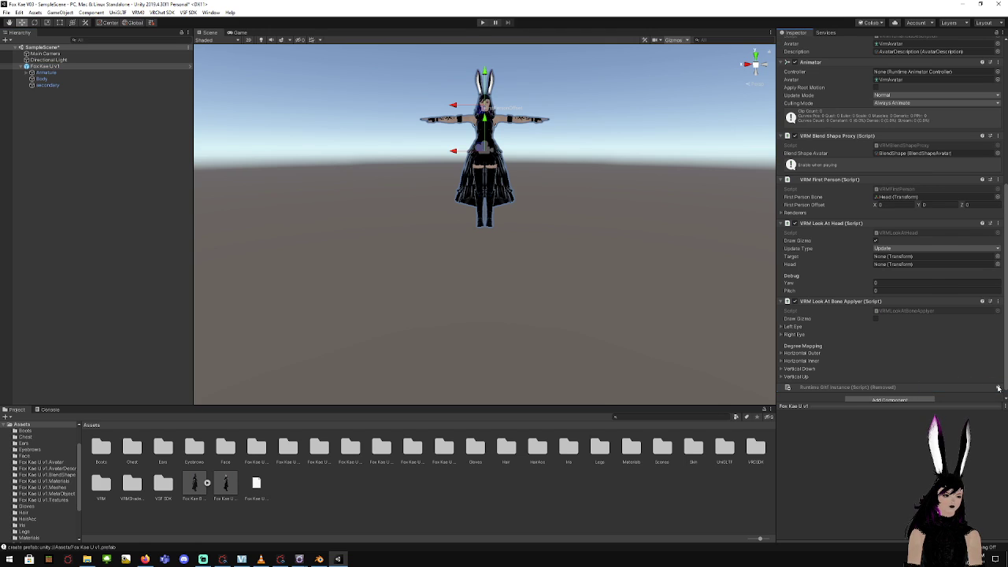
click(997, 388)
mouse_move(964, 395)
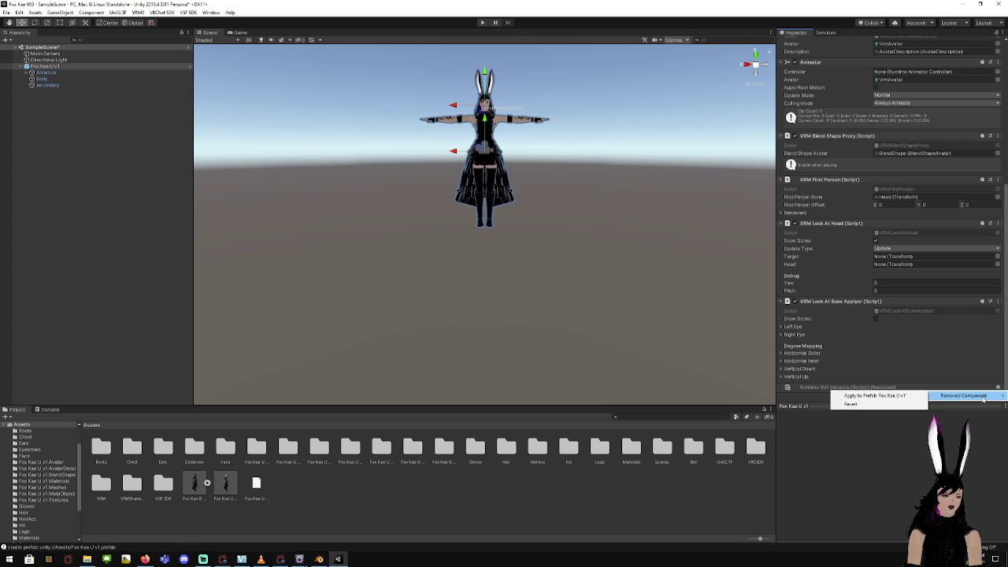
click(913, 396)
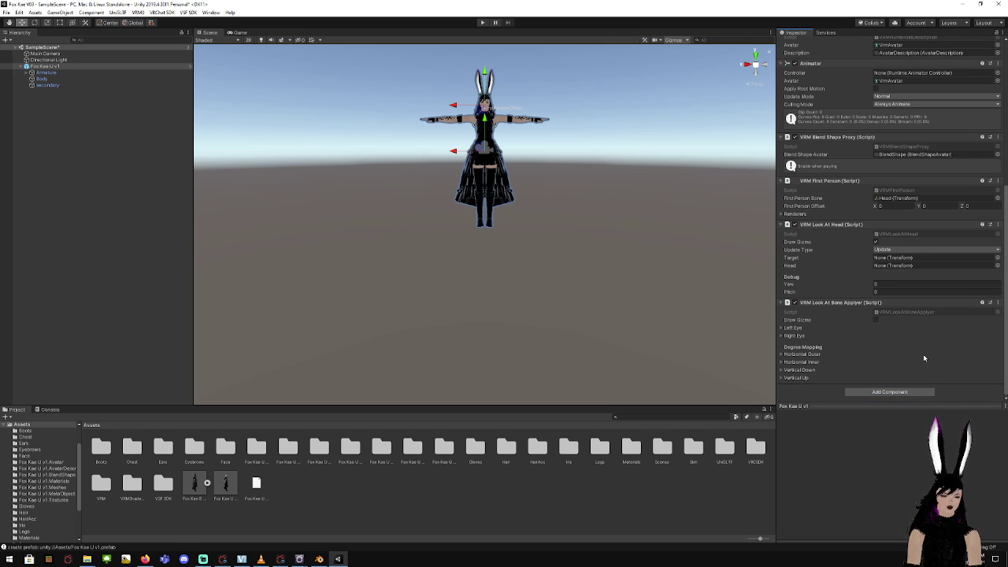
Check the left and right eye bone assignments in the avatar's VRM Look At Bone Applyer component
click(781, 327)
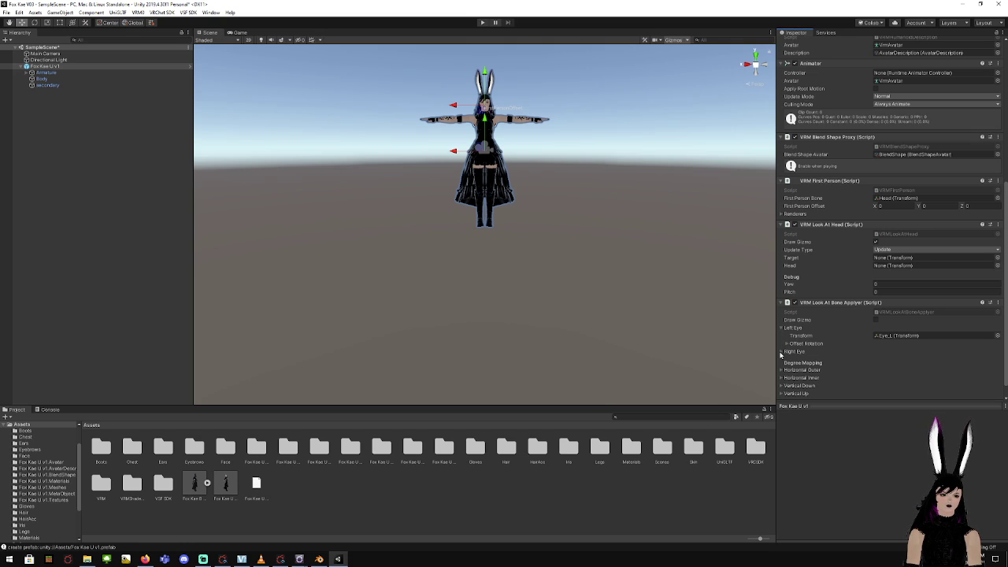
click(781, 353)
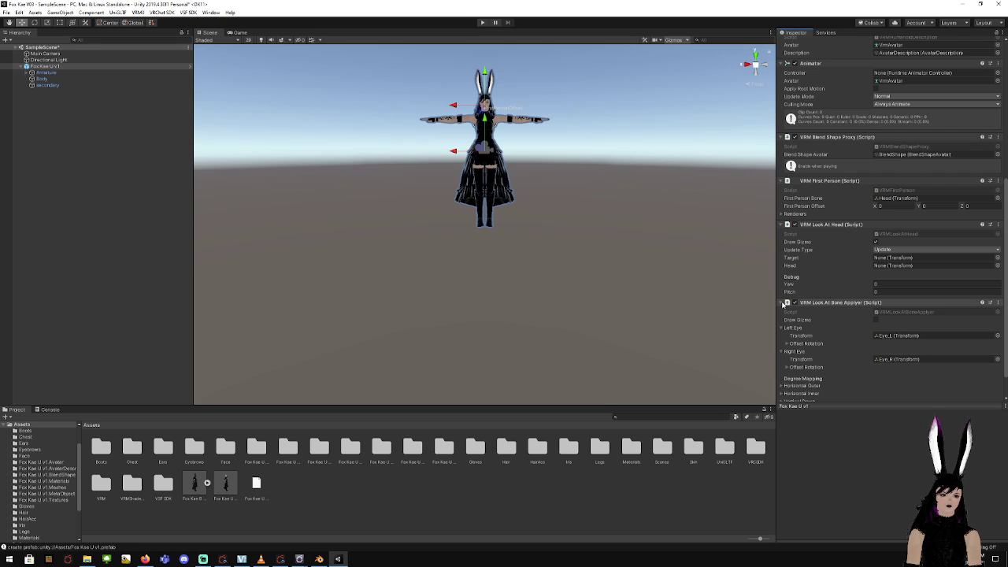
scroll(925, 310, up, 3)
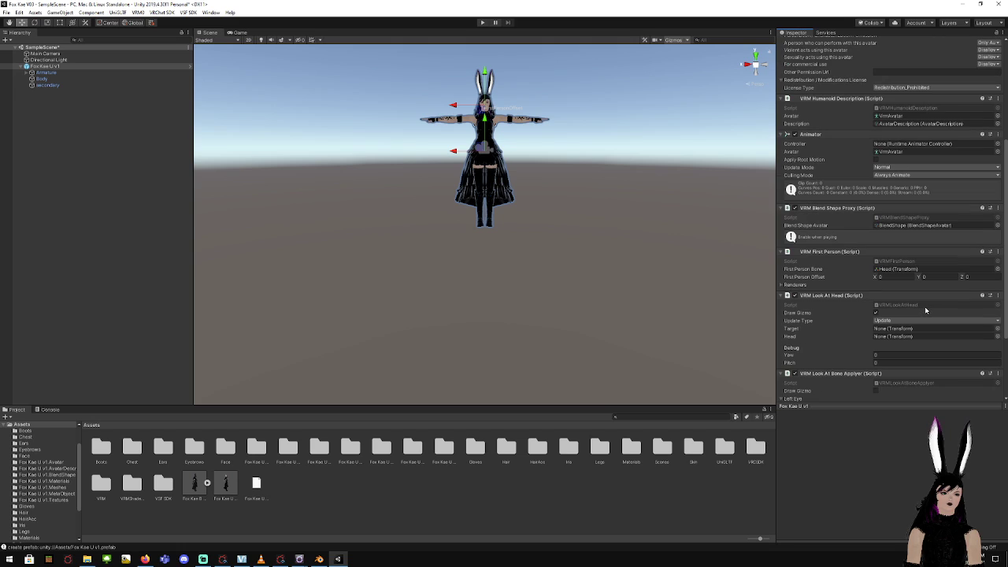
scroll(925, 311, down, 4)
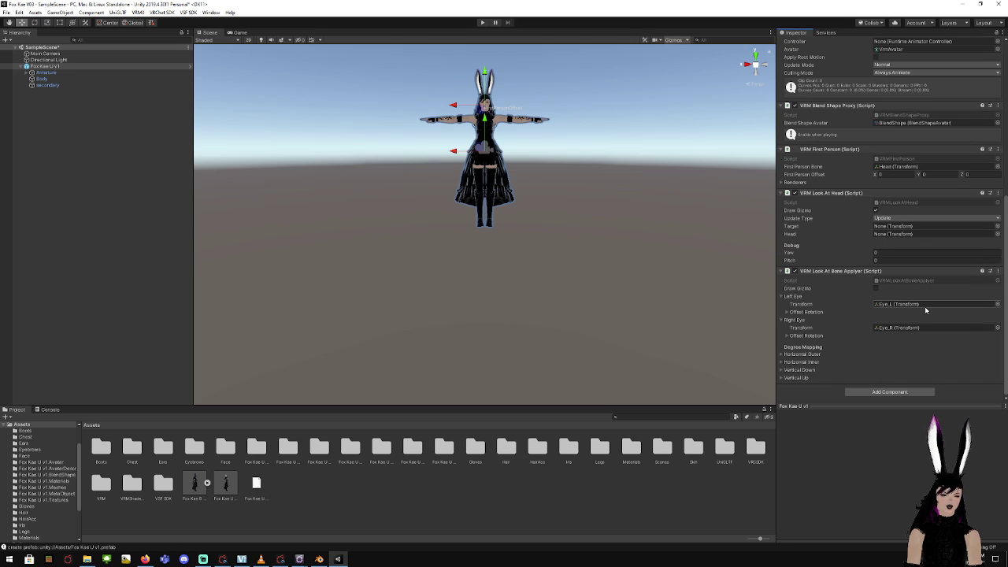
scroll(924, 360, up, 3)
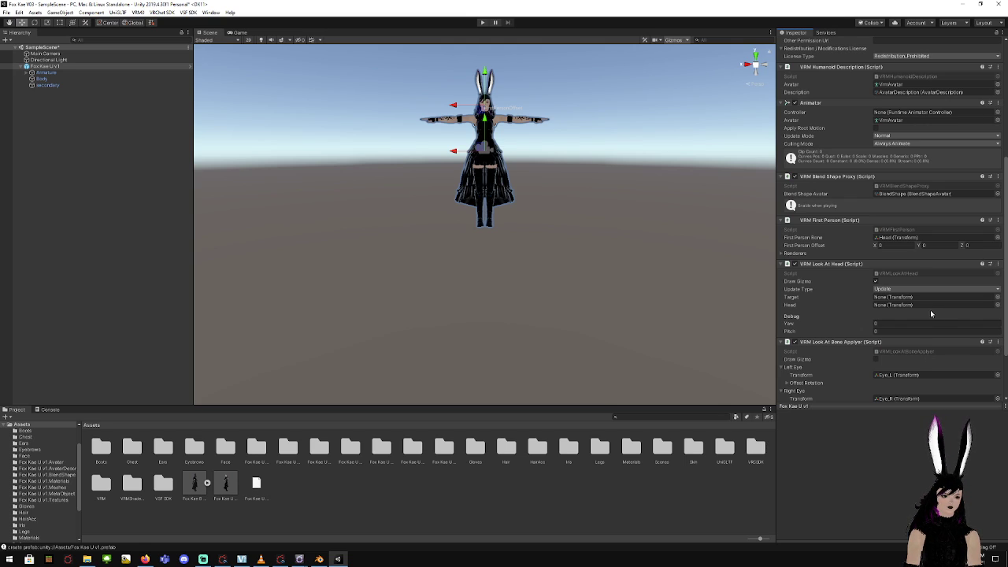
Open the BlendShape asset assigned to the avatar's VRM Blend Shape Proxy and expand the Neutral clip's Body shapes
click(924, 196)
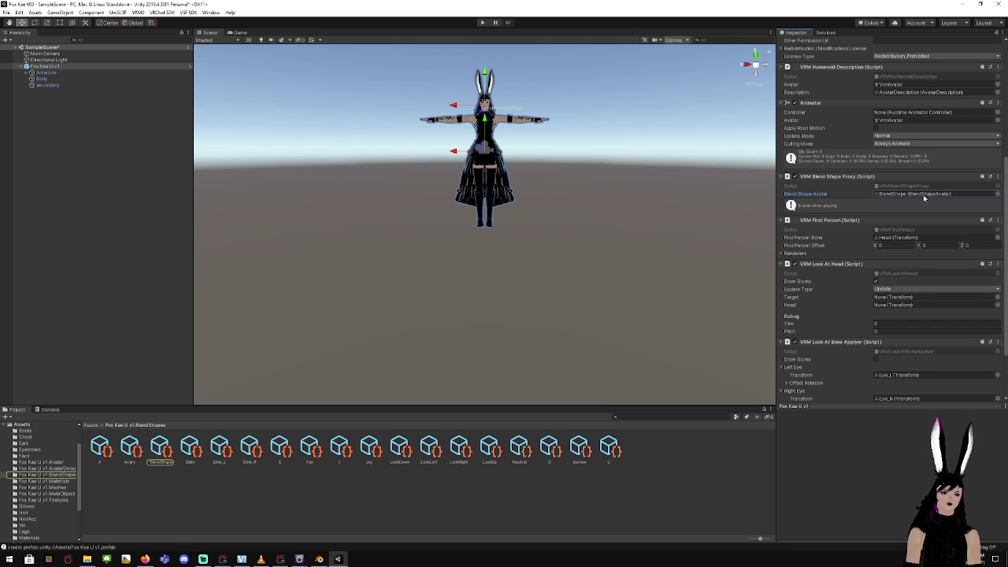
double_click(923, 194)
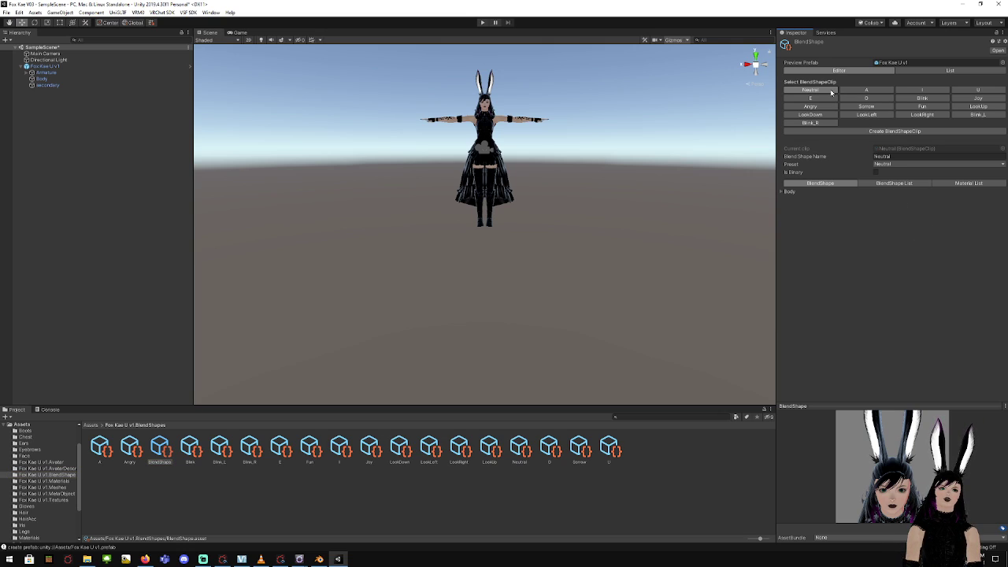
click(781, 192)
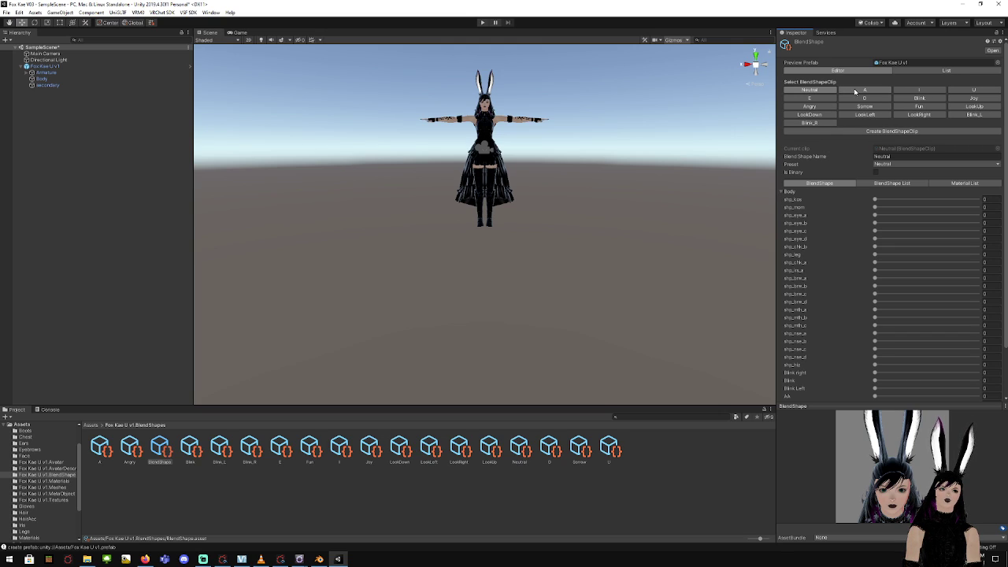
Set the AA shape of the Body to 100 in the A blend shape clip
click(869, 93)
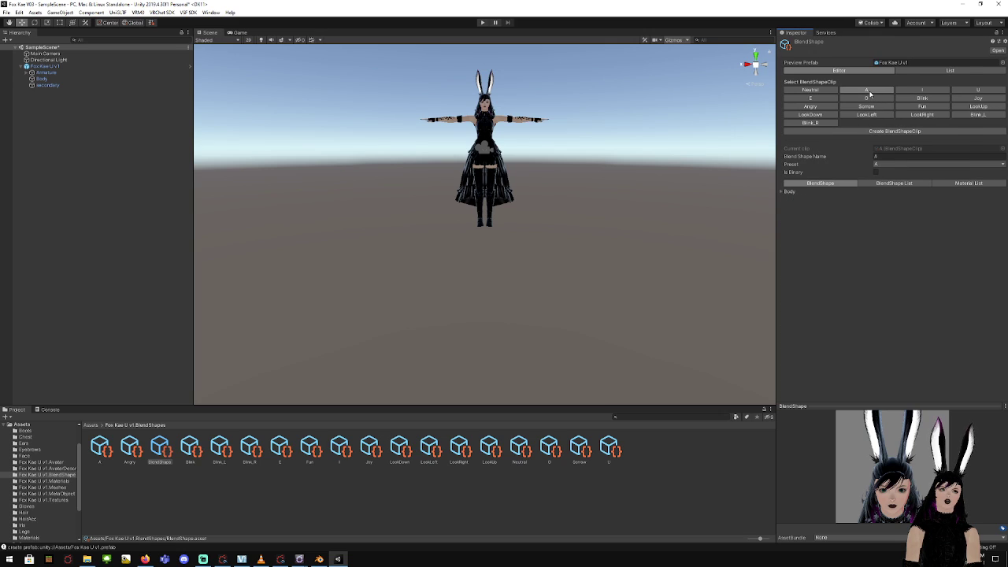
click(780, 191)
scroll(835, 235, down, 2)
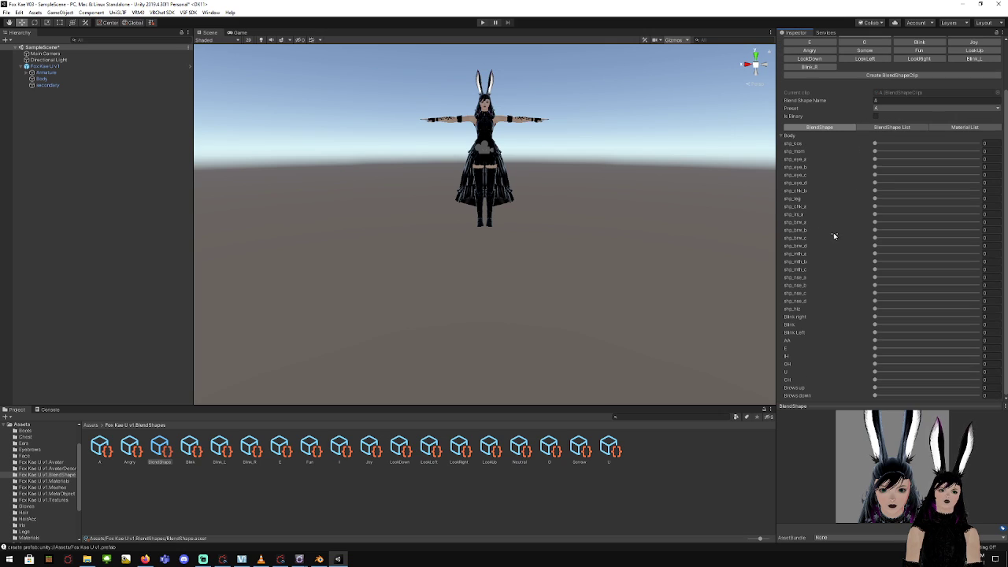
drag(875, 341, 979, 341)
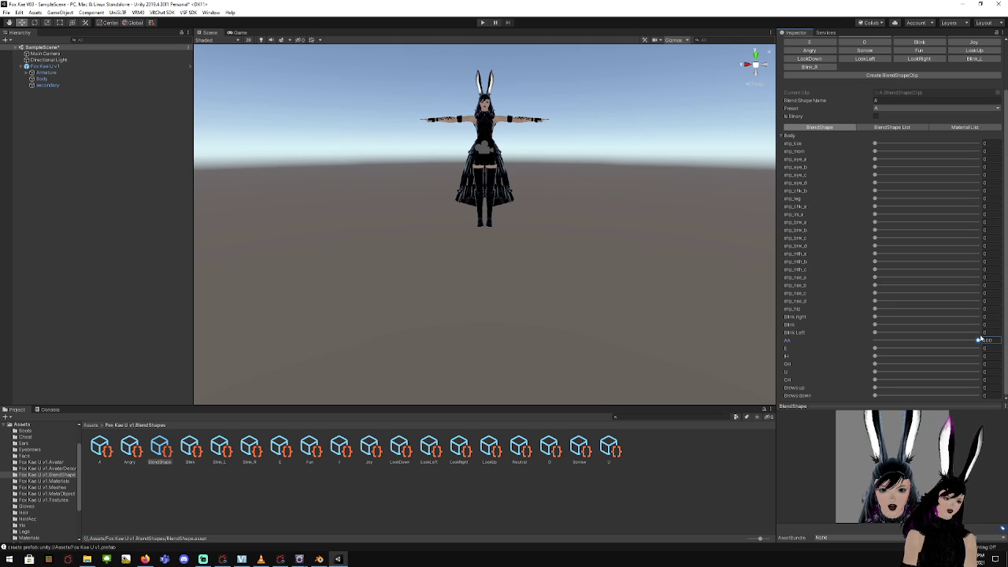
scroll(962, 339, up, 2)
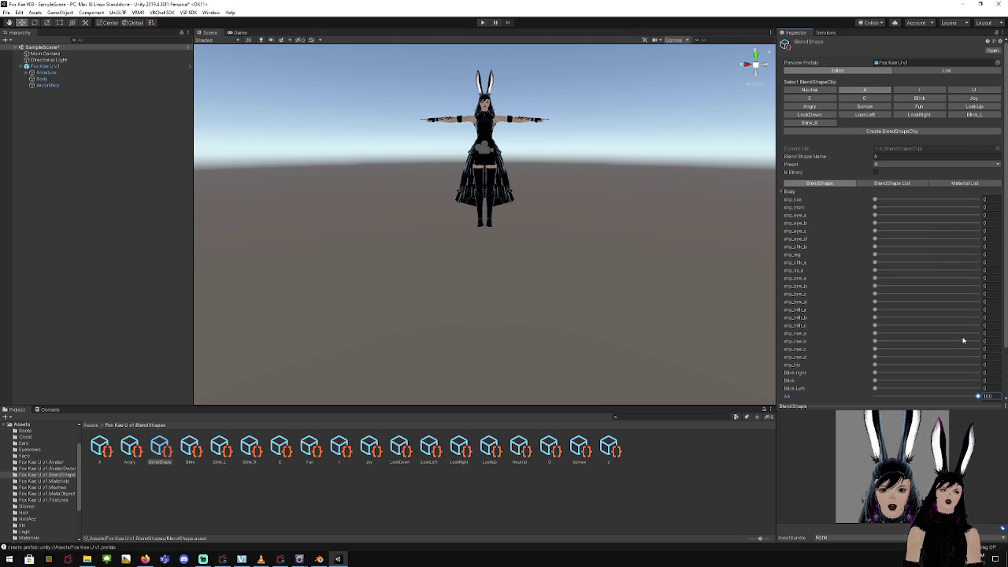
scroll(948, 317, down, 2)
scroll(938, 296, up, 2)
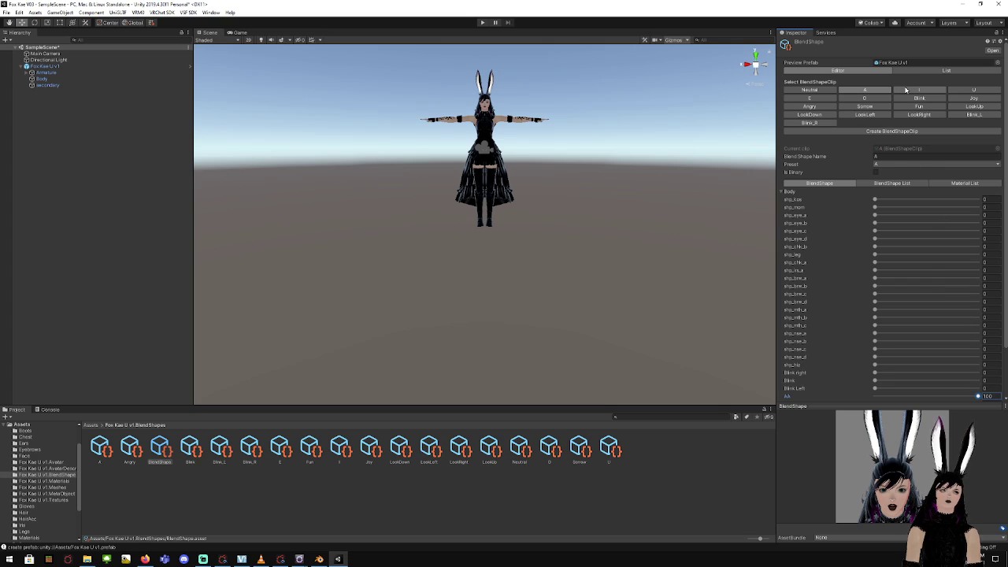
Set the shp_eye_c shape to about 53 in the A blend shape clip
scroll(932, 236, down, 2)
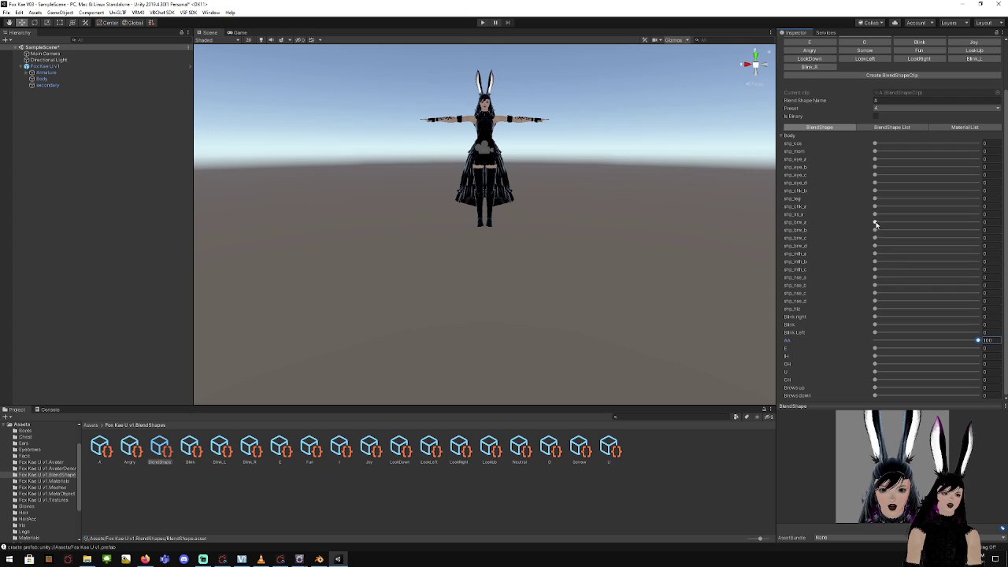
click(881, 176)
drag(891, 179, 931, 186)
scroll(934, 188, up, 3)
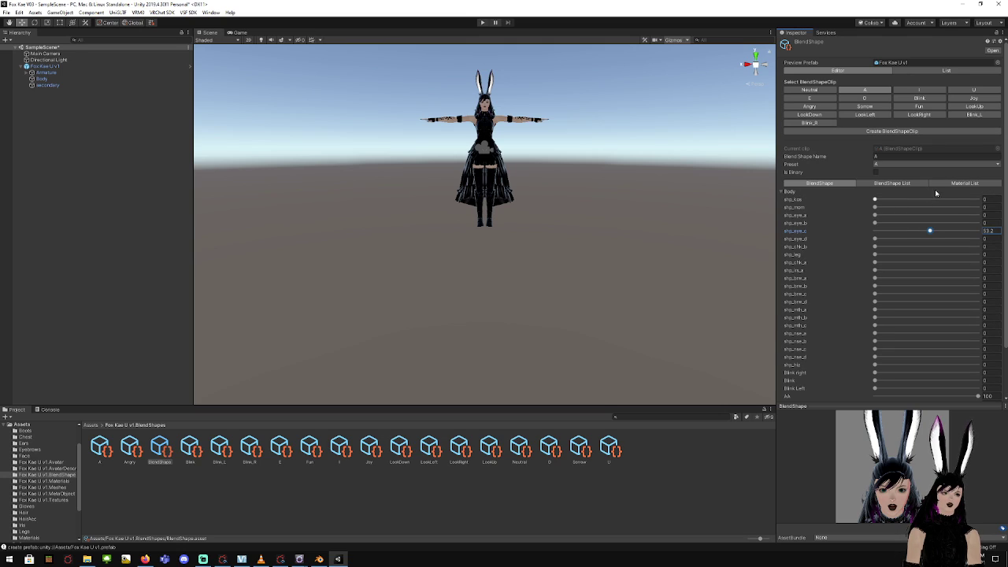
Set the IH shape of the Body to 100 in the I blend shape clip
click(918, 92)
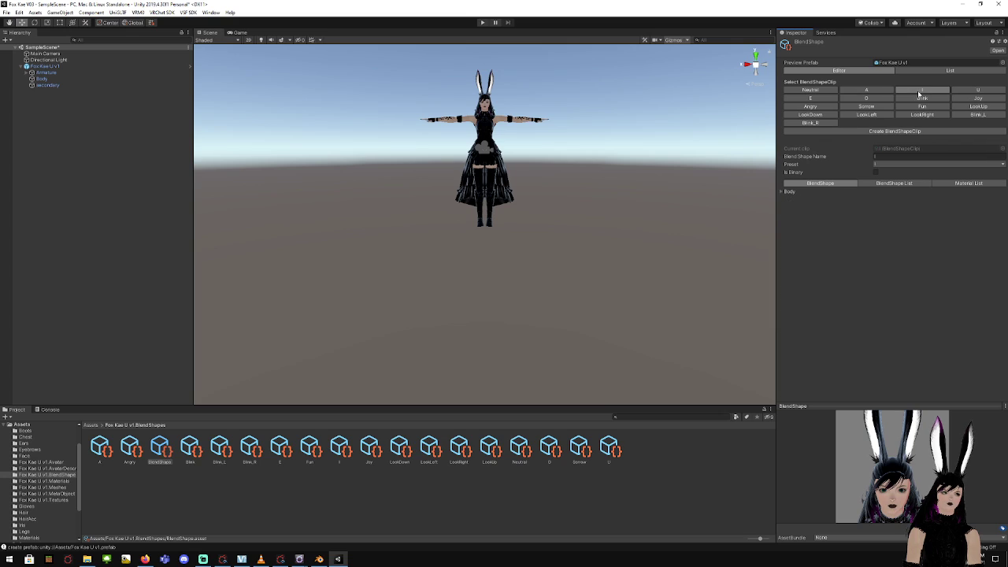
click(782, 192)
scroll(853, 272, down, 2)
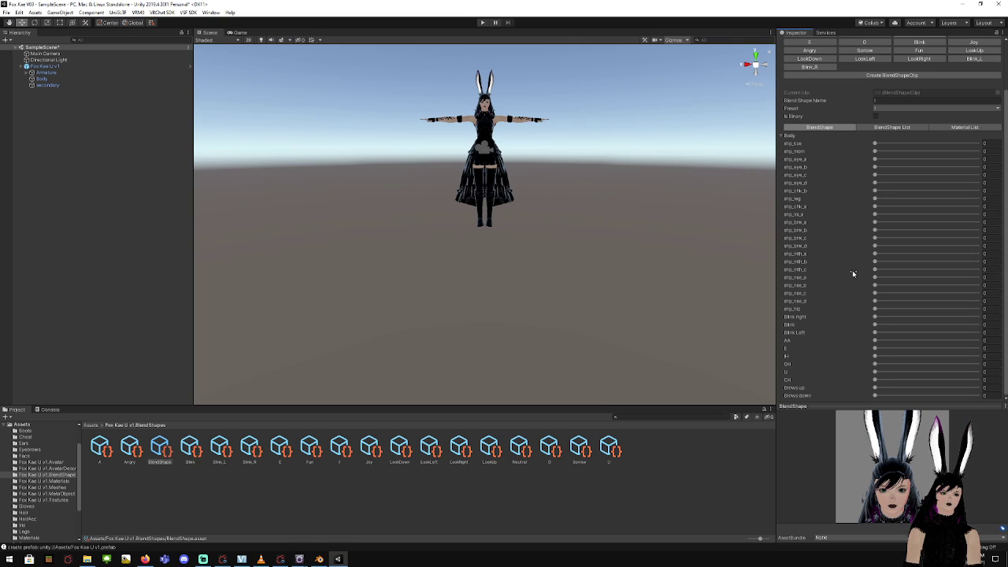
drag(875, 356, 973, 340)
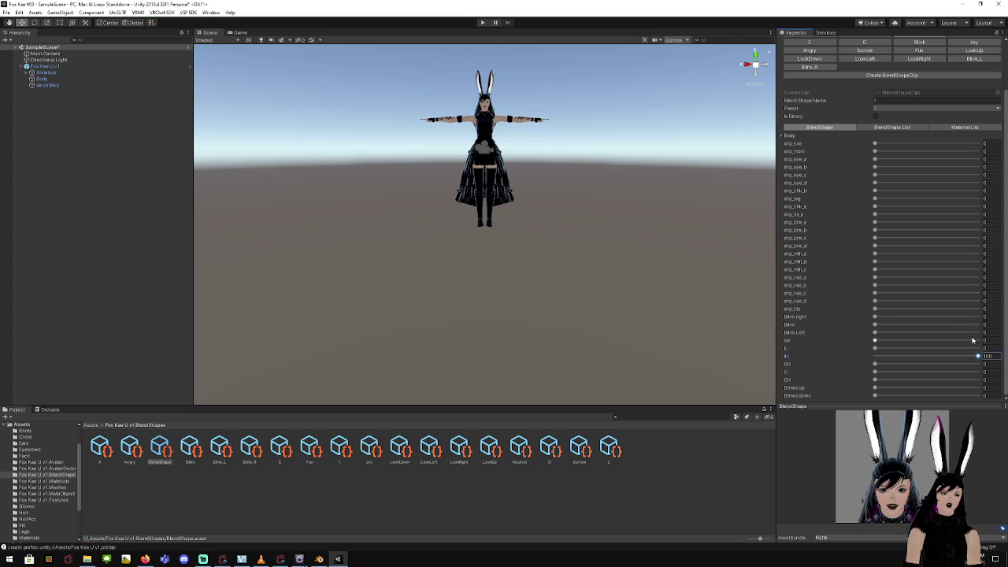
scroll(904, 210, up, 2)
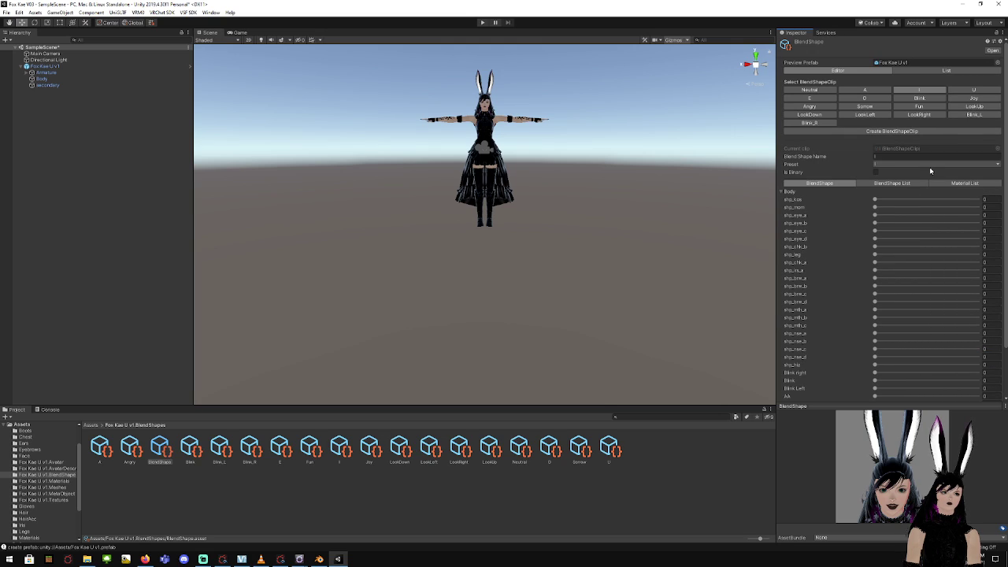
Raise the U shape of the Body to its maximum in the U blend shape clip
click(978, 90)
click(782, 192)
scroll(846, 309, down, 2)
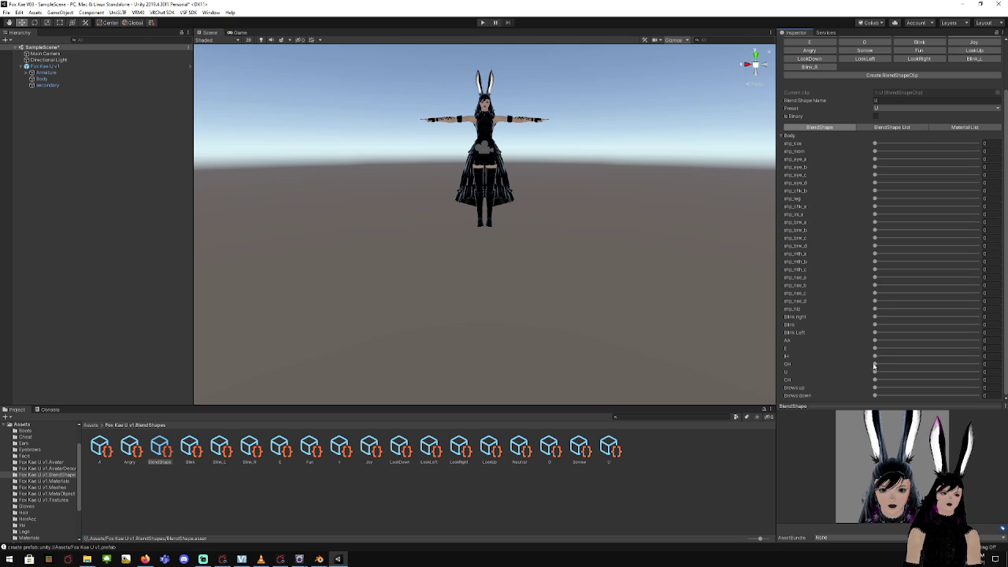
drag(875, 371, 995, 365)
scroll(953, 297, up, 2)
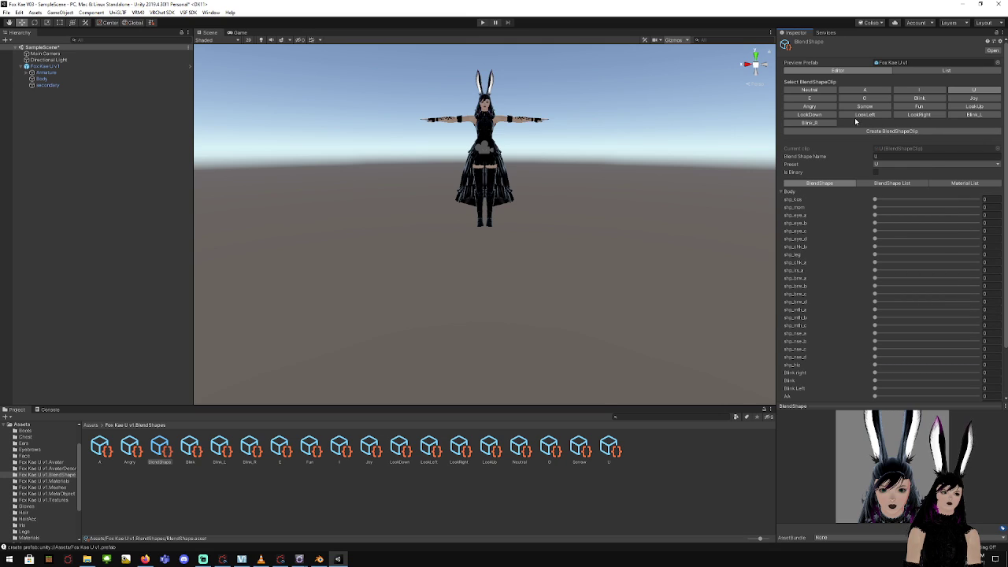
Set the E shape of the Body to 100 in the E blend shape clip
click(809, 98)
click(783, 192)
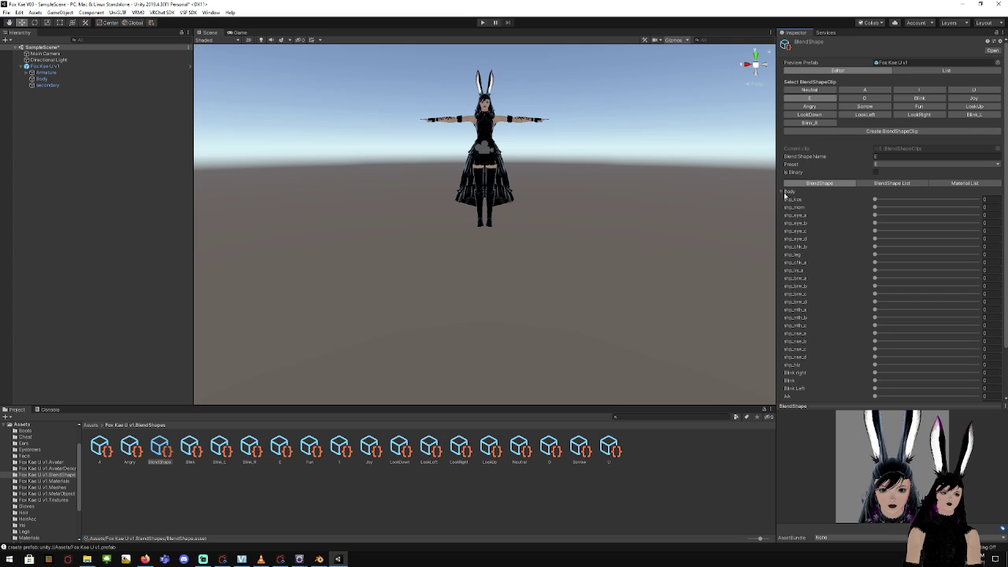
scroll(851, 270, down, 2)
drag(875, 349, 1003, 349)
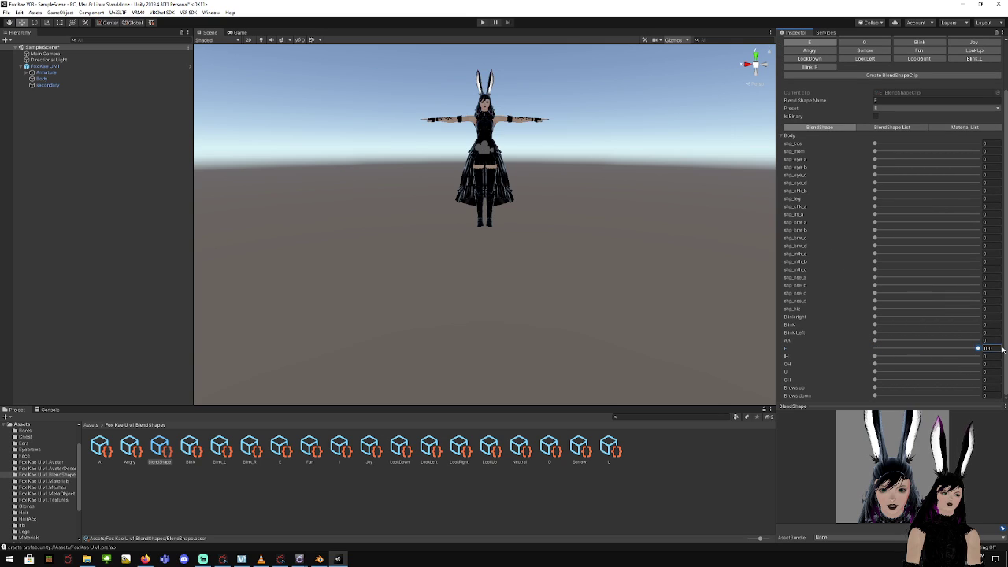
scroll(923, 315, up, 2)
Set both the OH shape and the shp_eye_c shape to 100 in the O blend shape clip
click(868, 99)
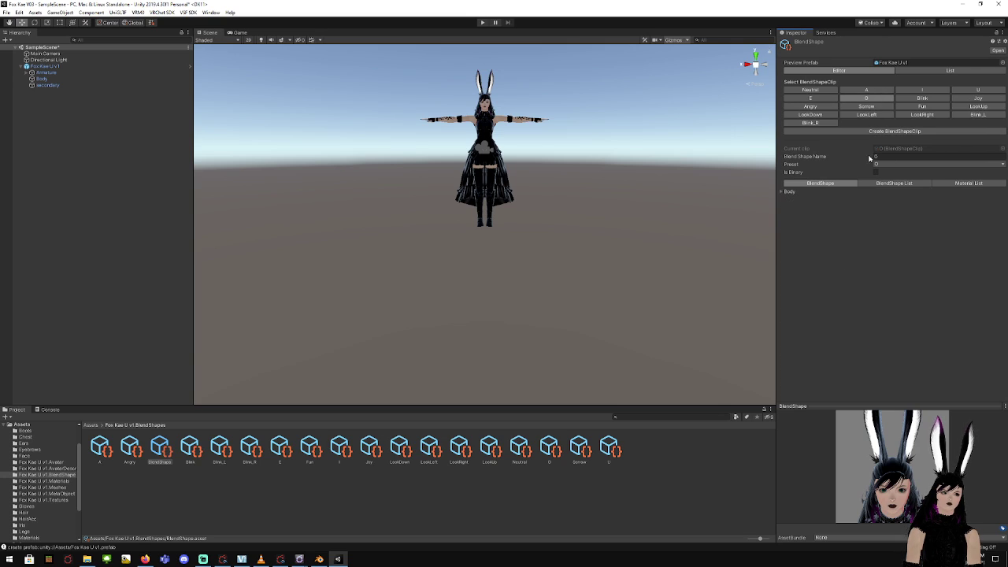
click(783, 192)
scroll(840, 270, down, 2)
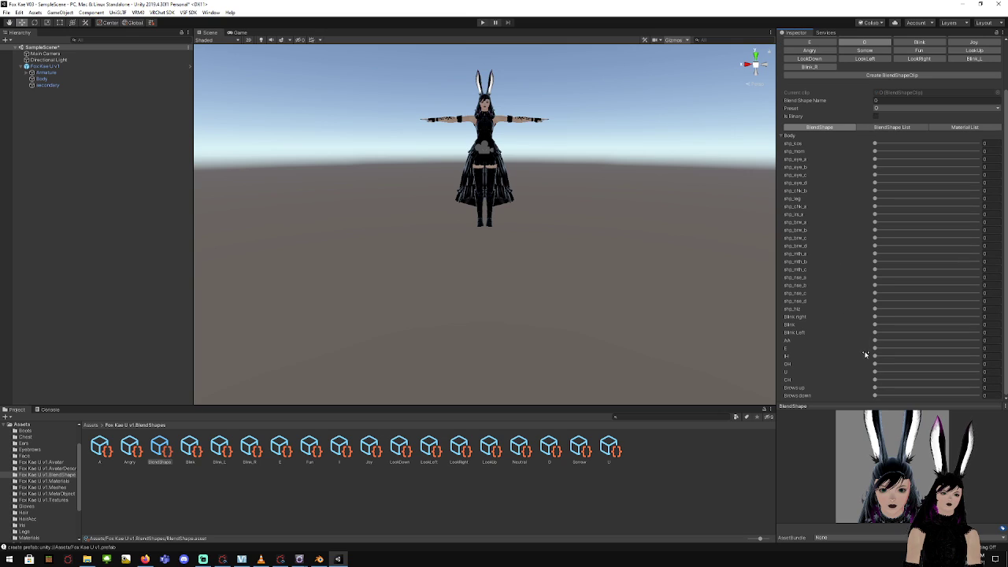
drag(876, 365, 989, 364)
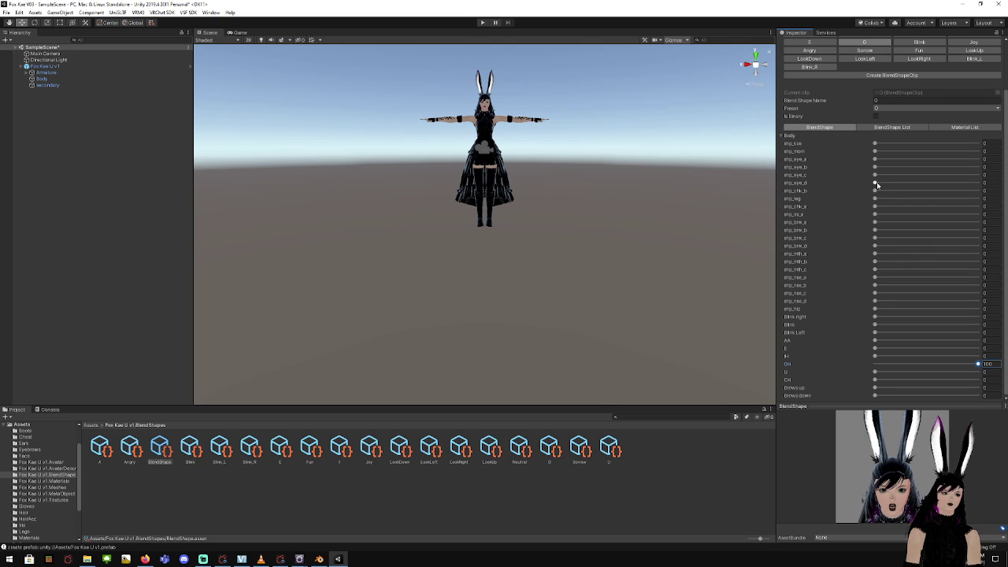
drag(876, 183, 979, 175)
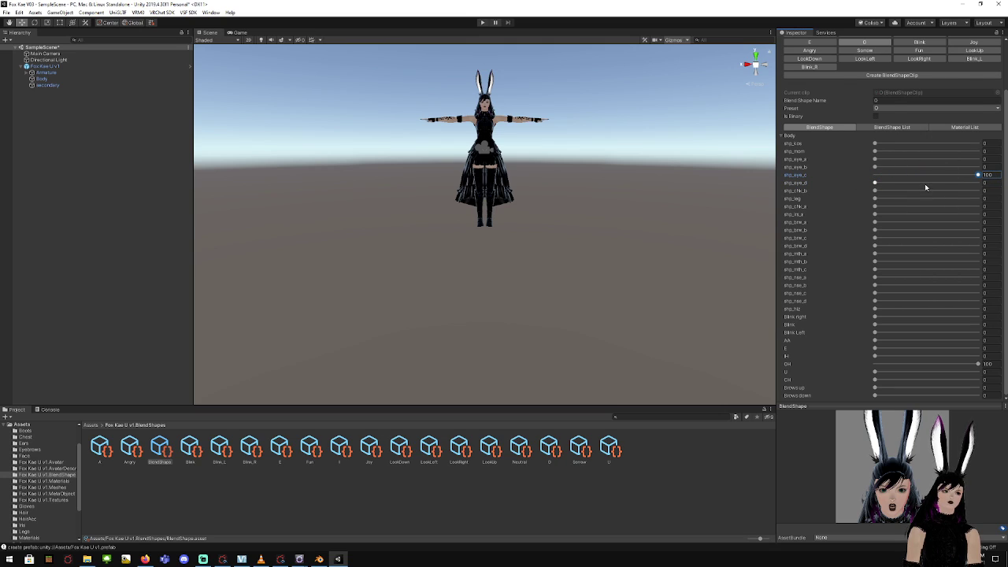
scroll(924, 183, up, 3)
Set the Blink shape of the Body to 100 in the Blink blend shape clip
click(922, 98)
click(790, 192)
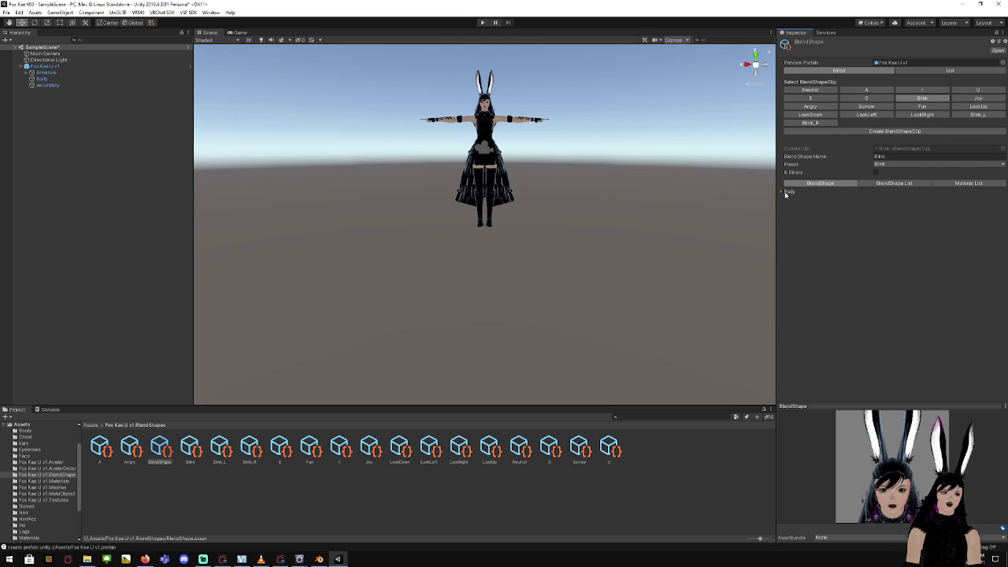
click(790, 192)
scroll(822, 230, down, 2)
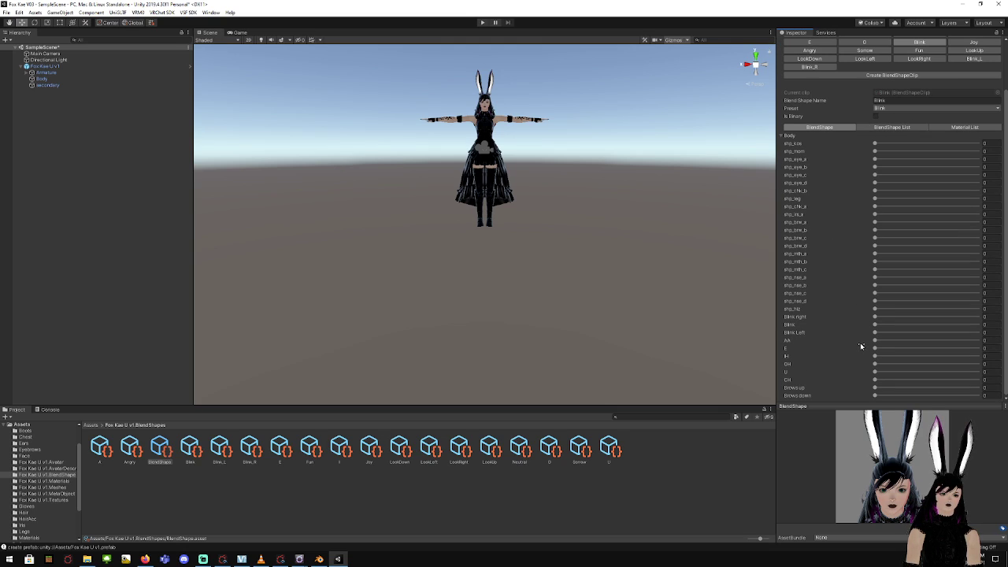
drag(875, 324, 1001, 314)
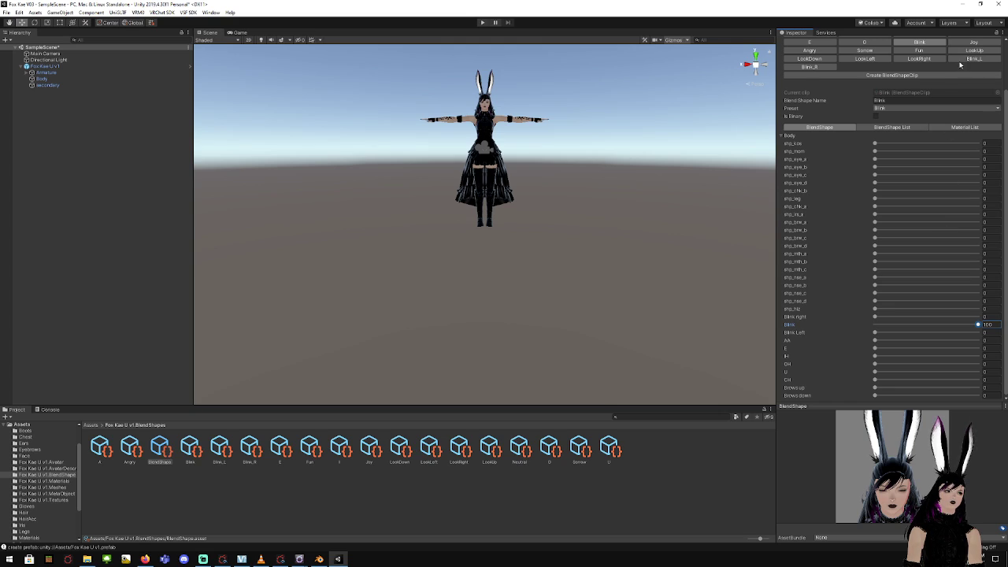
Set the IH shape of the Body to 100 in the Joy blend shape clip
scroll(963, 51, up, 3)
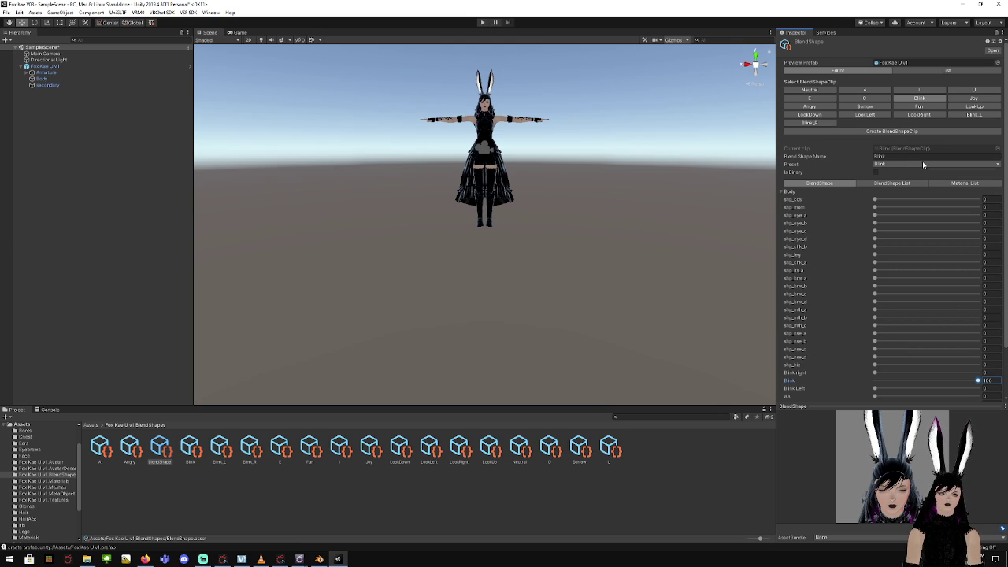
click(975, 97)
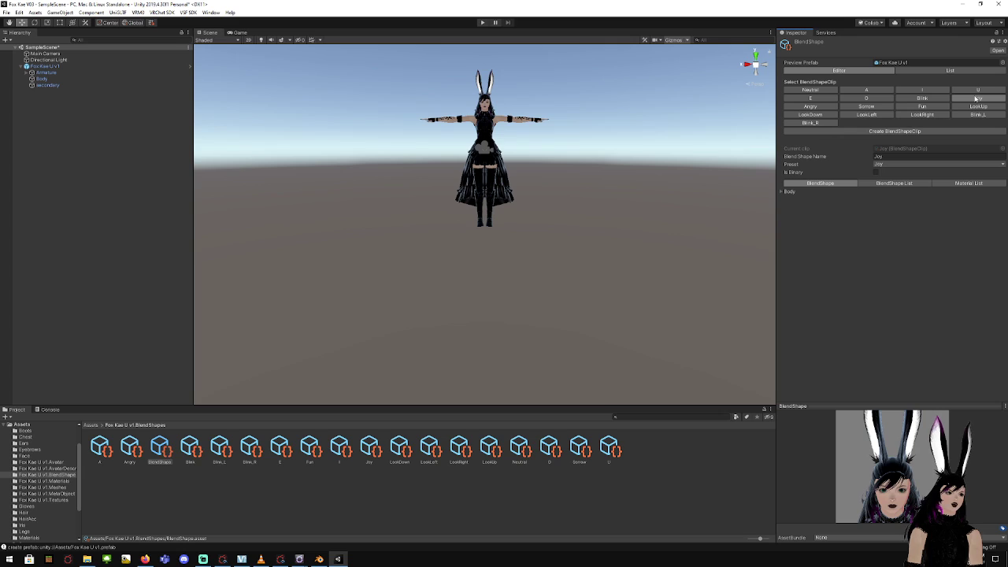
click(780, 192)
scroll(864, 260, down, 3)
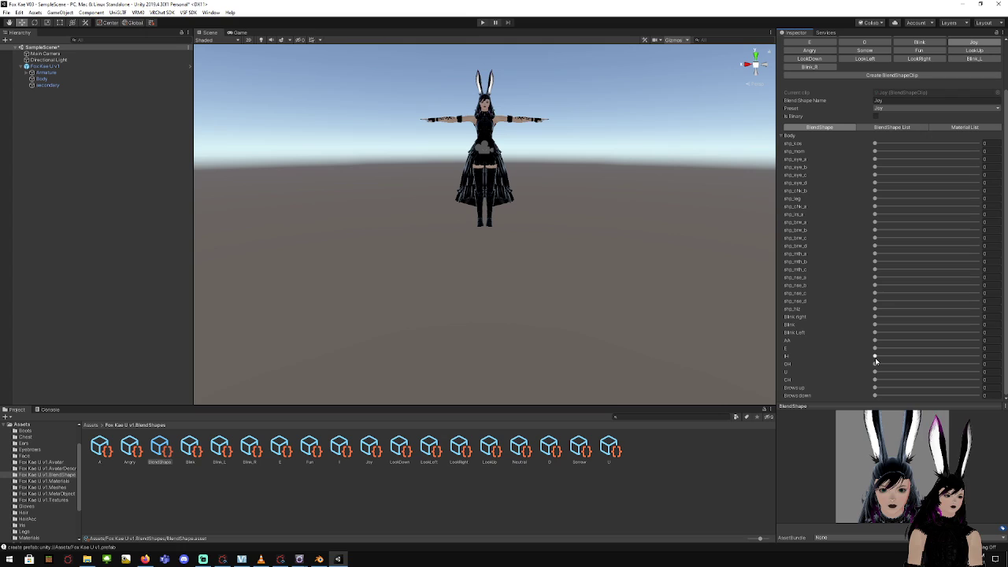
drag(875, 356, 1000, 348)
In the Joy clip, set shp_eye_a, shp_brw_b and Brows up to 100, and shp_eye_b to about 94
scroll(916, 293, up, 3)
scroll(888, 244, down, 3)
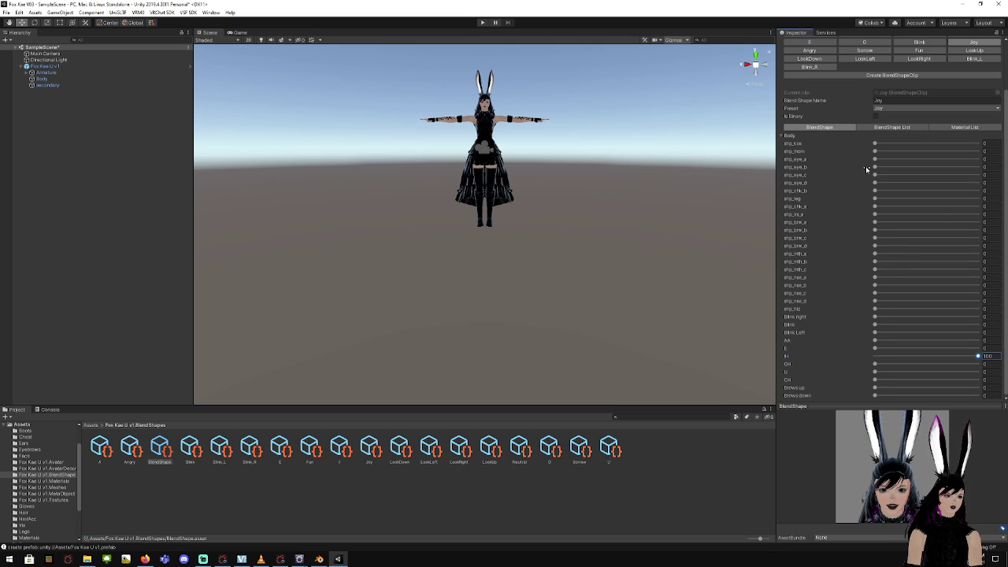
drag(874, 167, 983, 158)
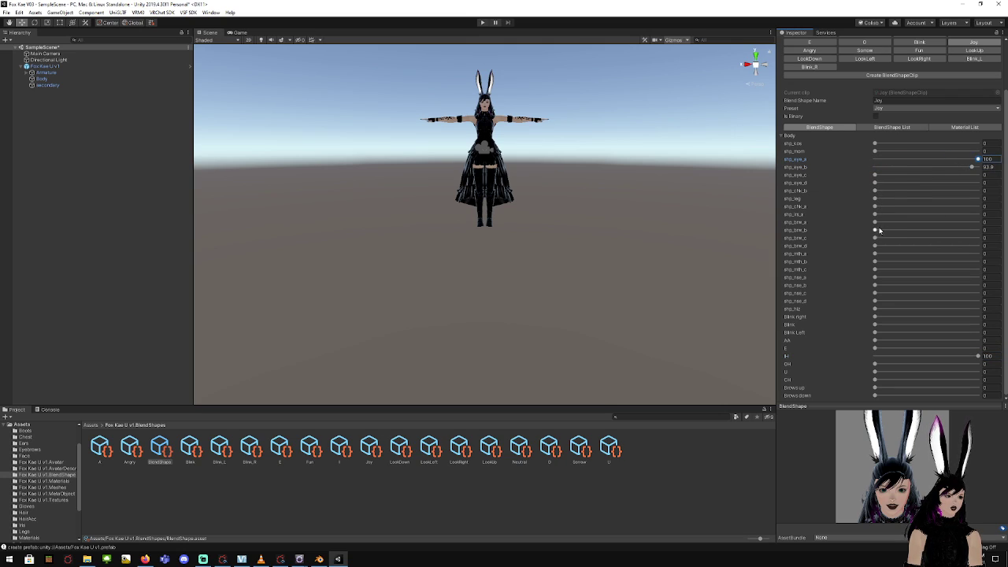
drag(876, 230, 992, 229)
drag(876, 387, 980, 388)
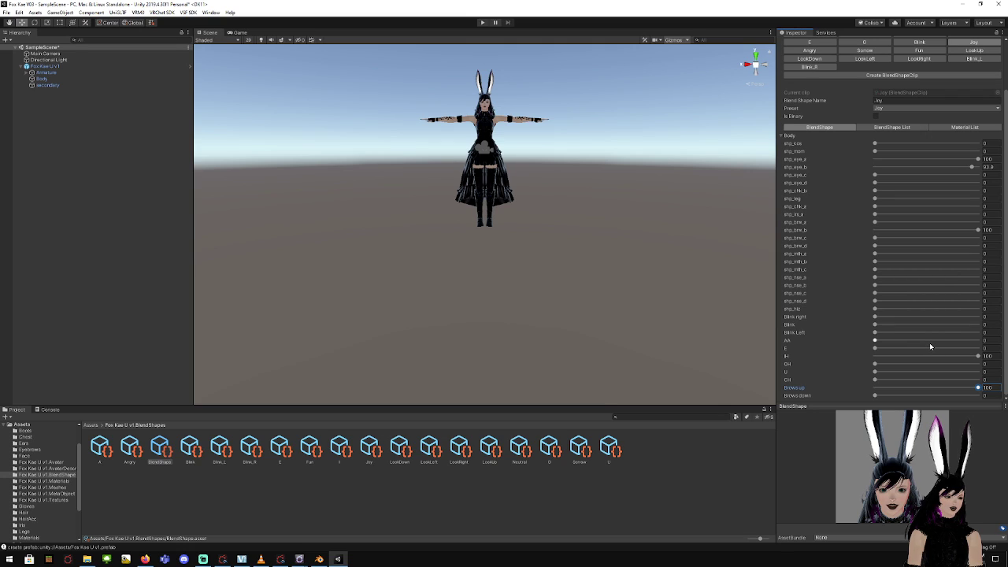
Set the Blink Left shape of the Body to 100 in the Blink_L blend shape clip
scroll(929, 342, up, 3)
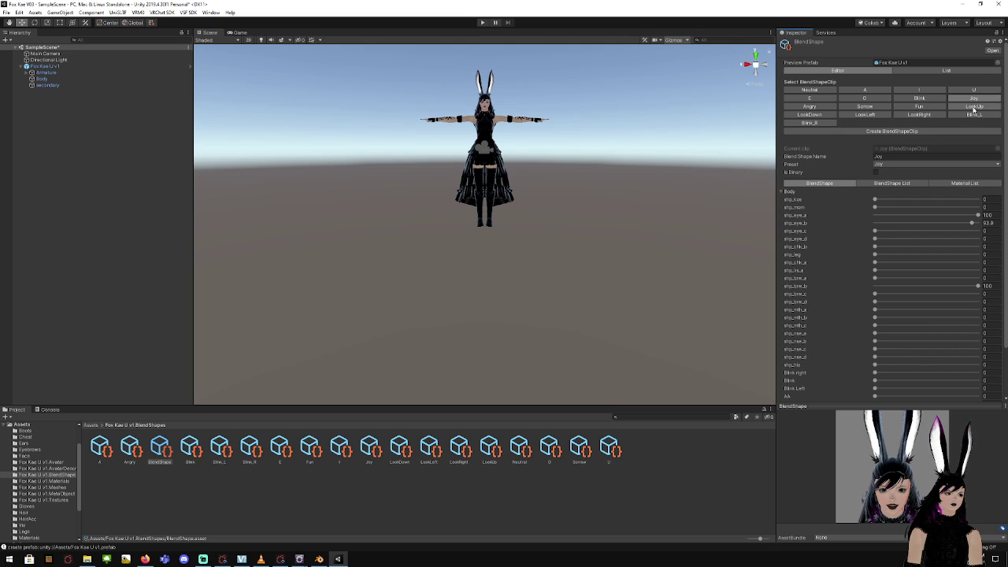
click(973, 107)
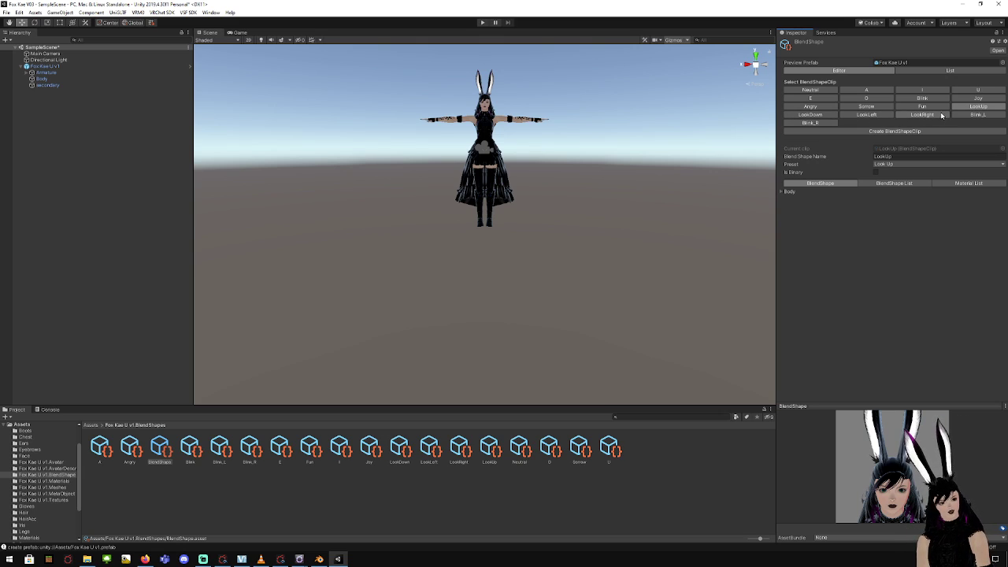
click(967, 115)
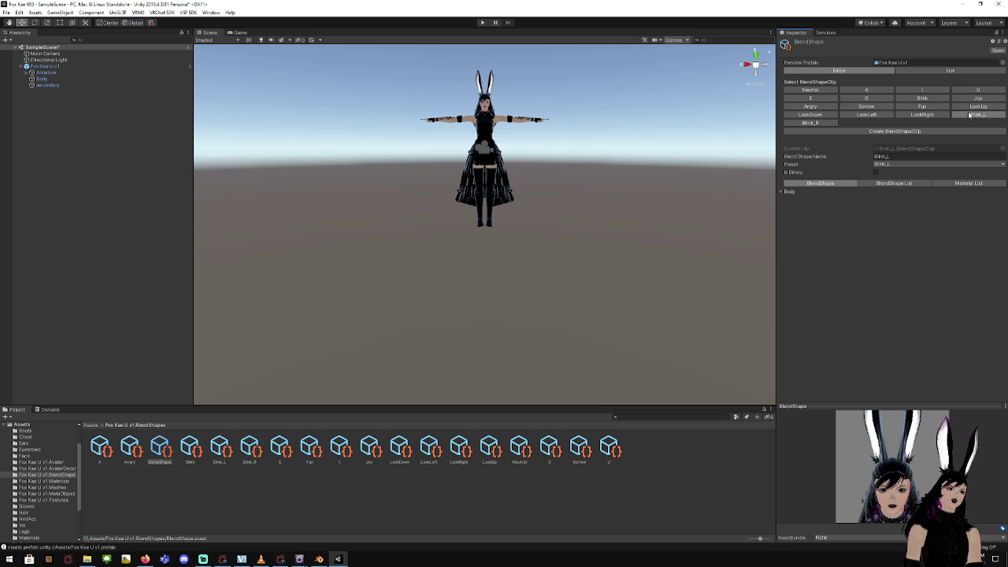
click(792, 194)
scroll(834, 311, down, 2)
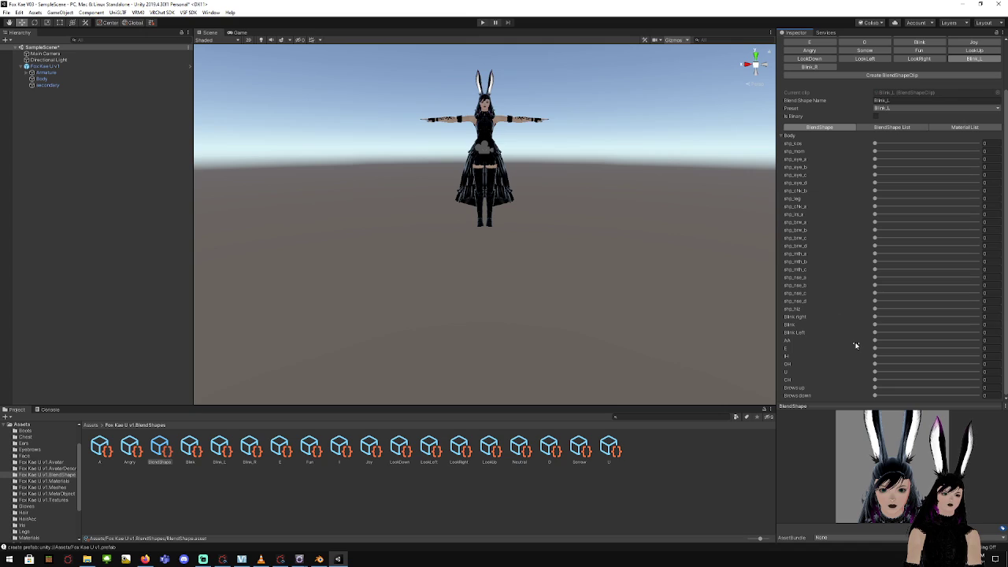
drag(875, 332, 1006, 329)
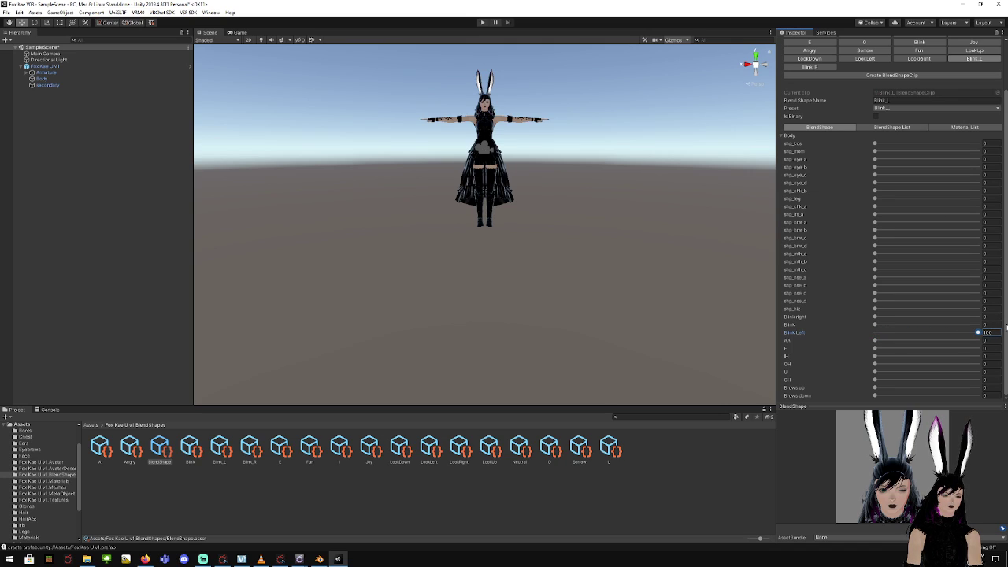
Set the Blink right shape of the Body to 100 in the Blink_R blend shape clip
click(814, 69)
click(782, 191)
scroll(853, 325, down, 2)
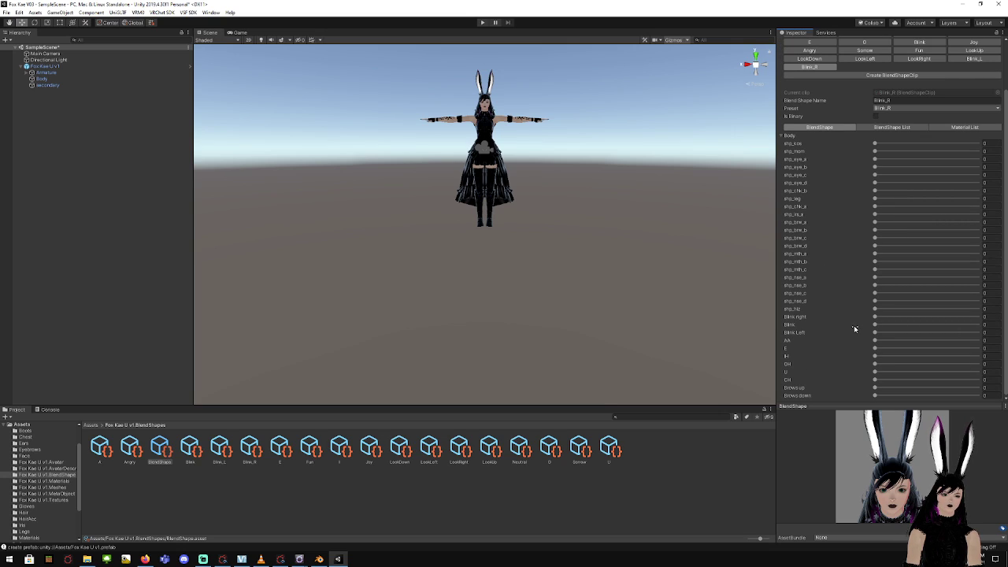
drag(874, 316, 981, 317)
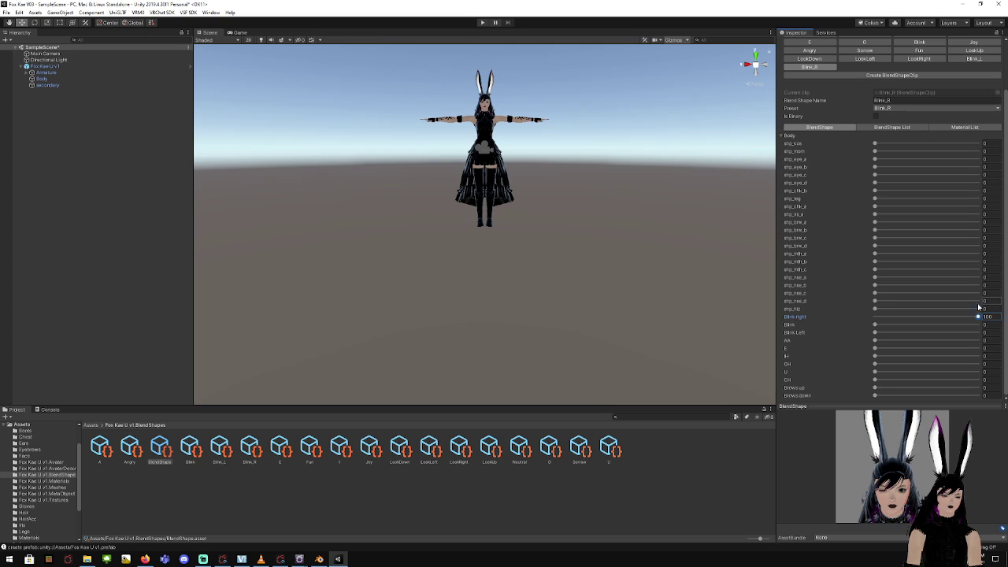
Create a new blend shape clip named "Brows up" in the avatar's BlendShapes folder
scroll(935, 298, up, 2)
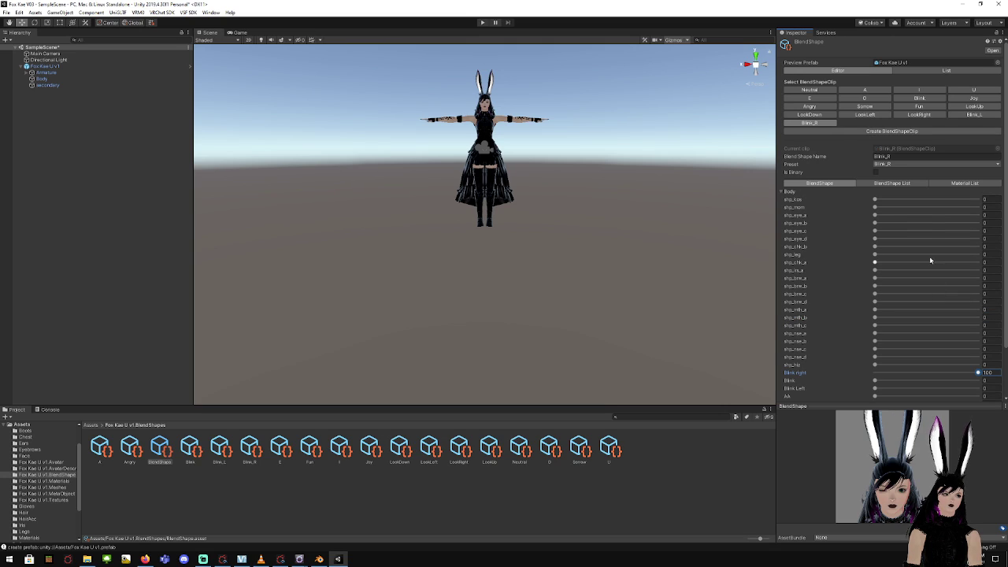
click(872, 133)
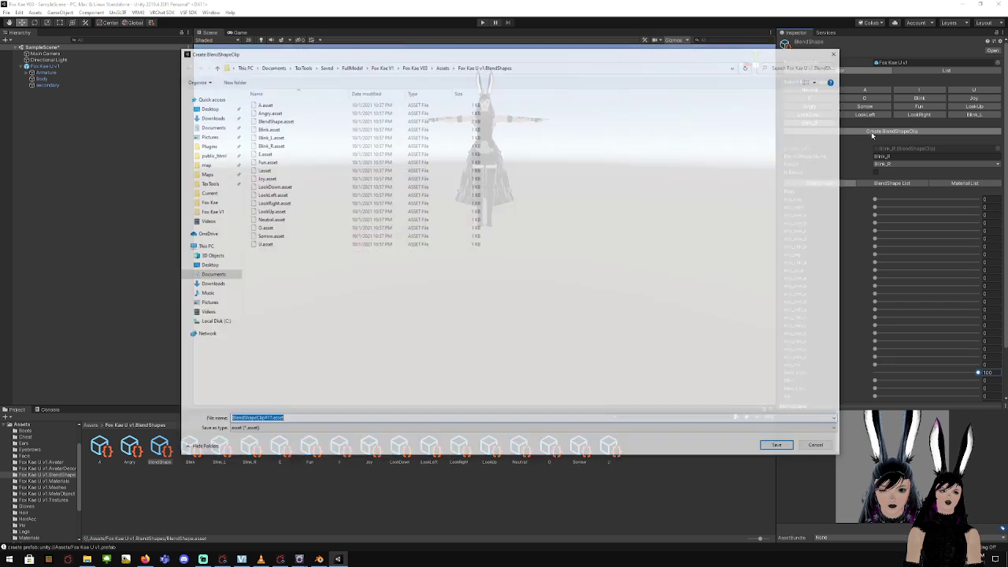
text(Brows)
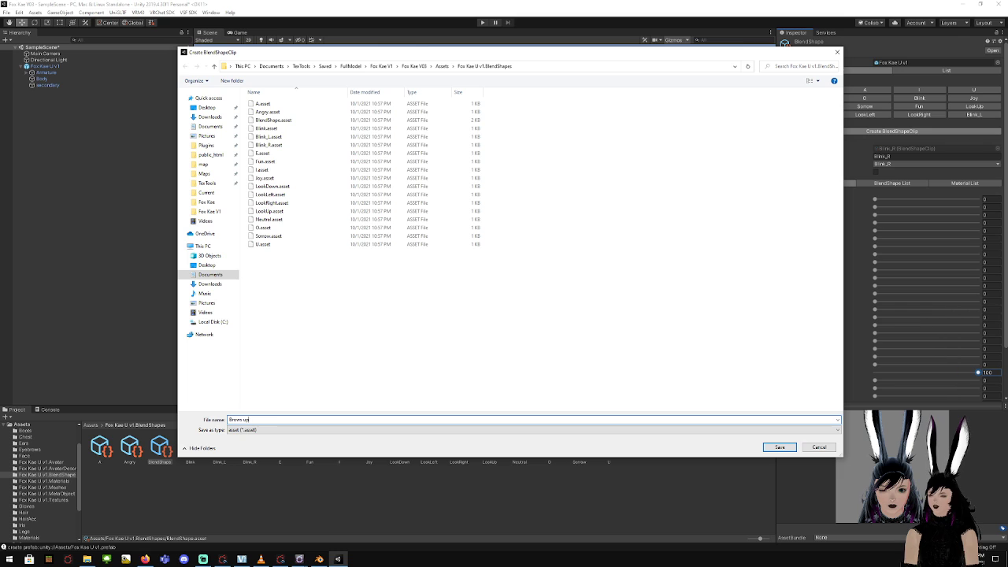
text( up)
key(Return)
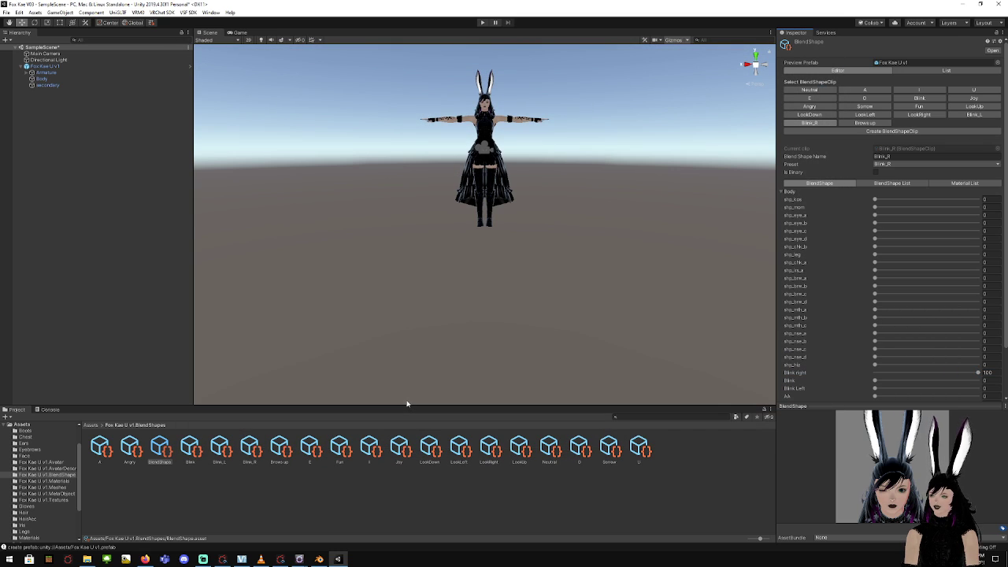
Create another blend shape clip named "Brows down" in the same folder
click(885, 134)
text(Brow)
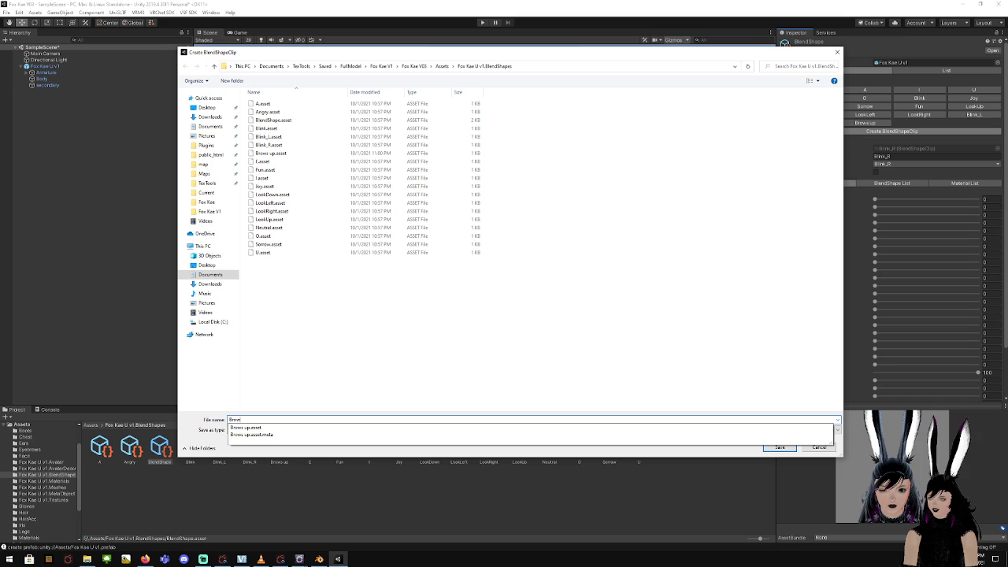
text(s down)
key(Return)
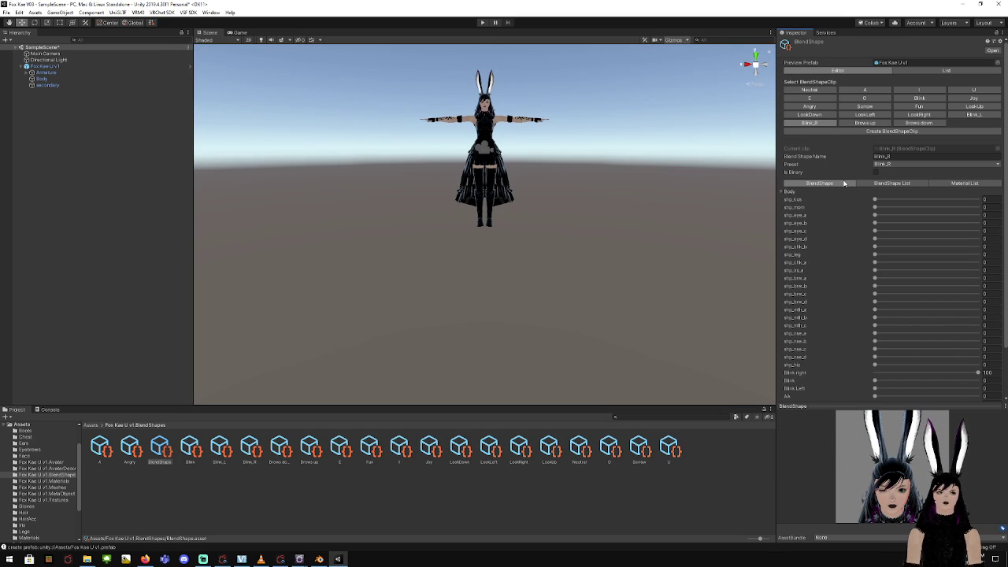
Set the Brows up shape of the Body to 100 in the new Brows up clip
click(871, 126)
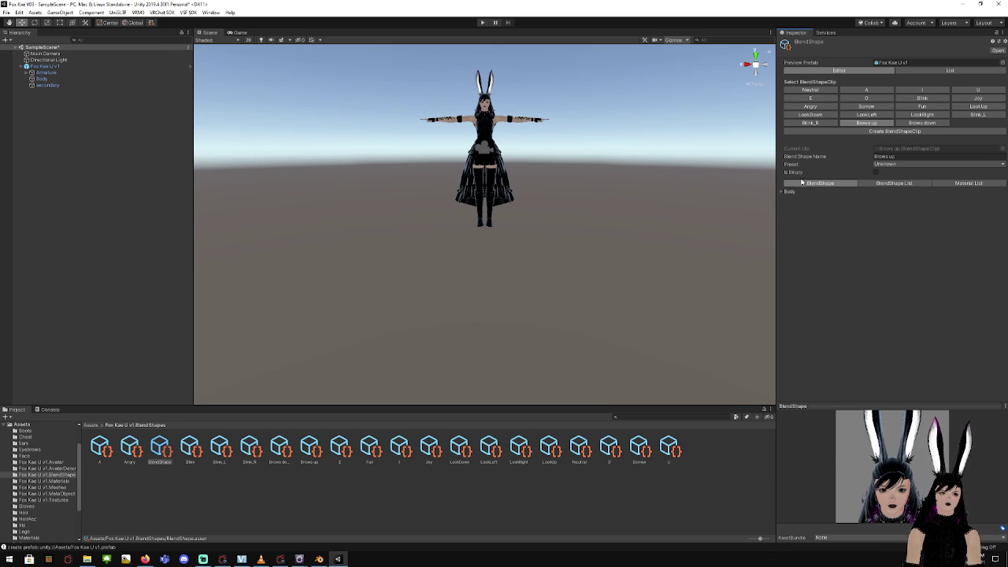
click(782, 193)
scroll(857, 263, down, 2)
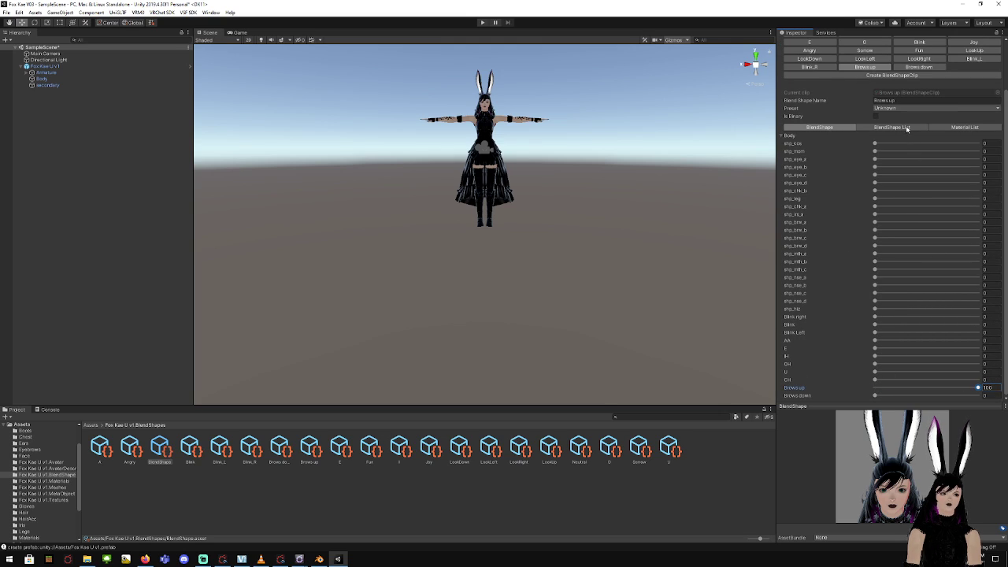
Set the Brows down shape of the Body to 100 in the new Brows down clip
click(919, 67)
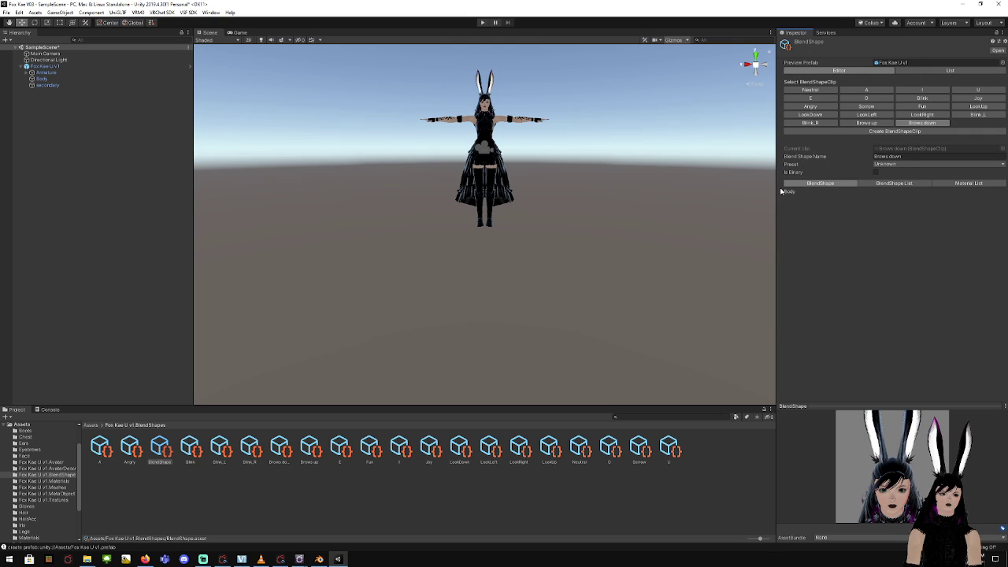
click(781, 192)
scroll(830, 255, down, 2)
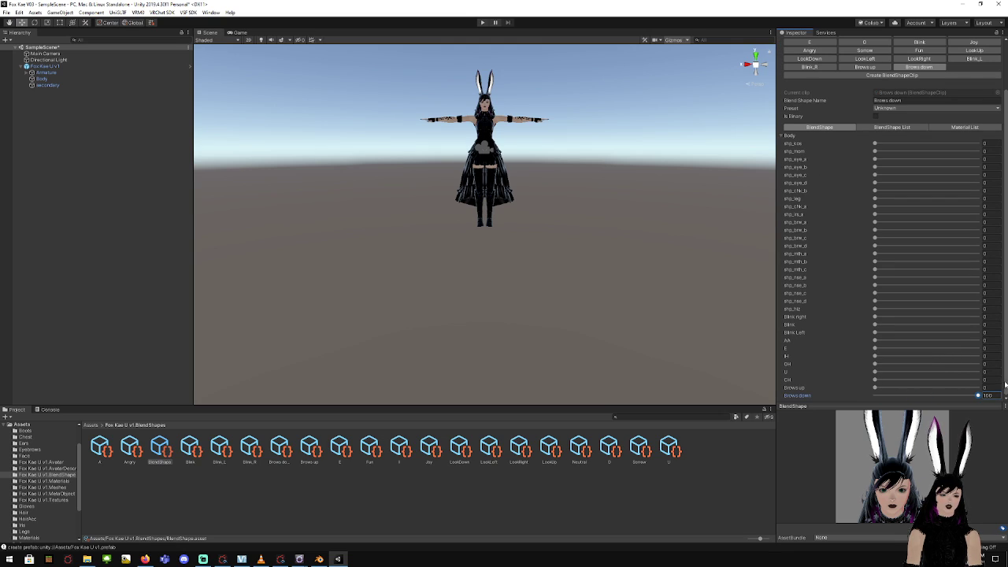
scroll(884, 260, up, 2)
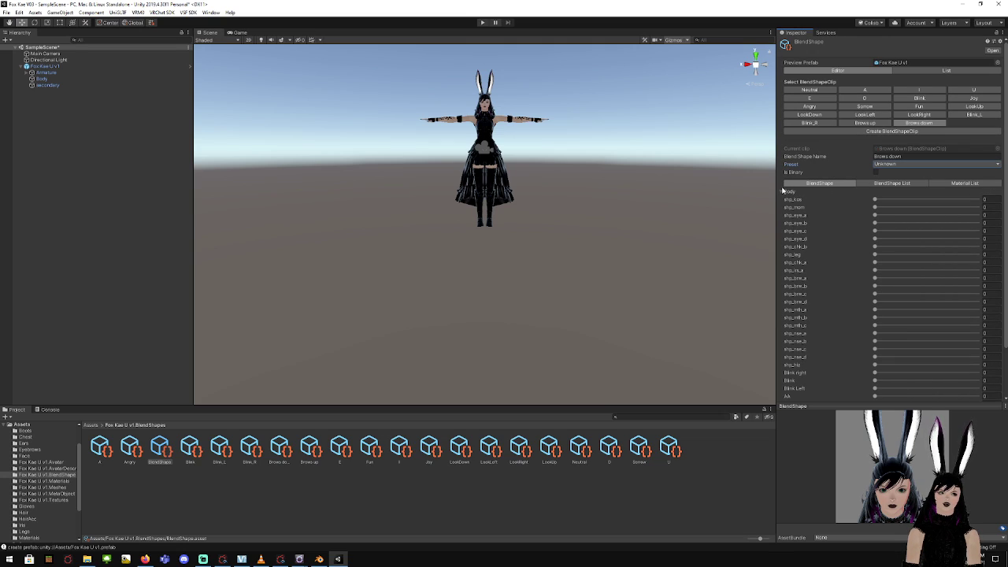
Set the Root Bones size to 6 in the VRM Spring Bone component of the avatar's secondary object
click(59, 69)
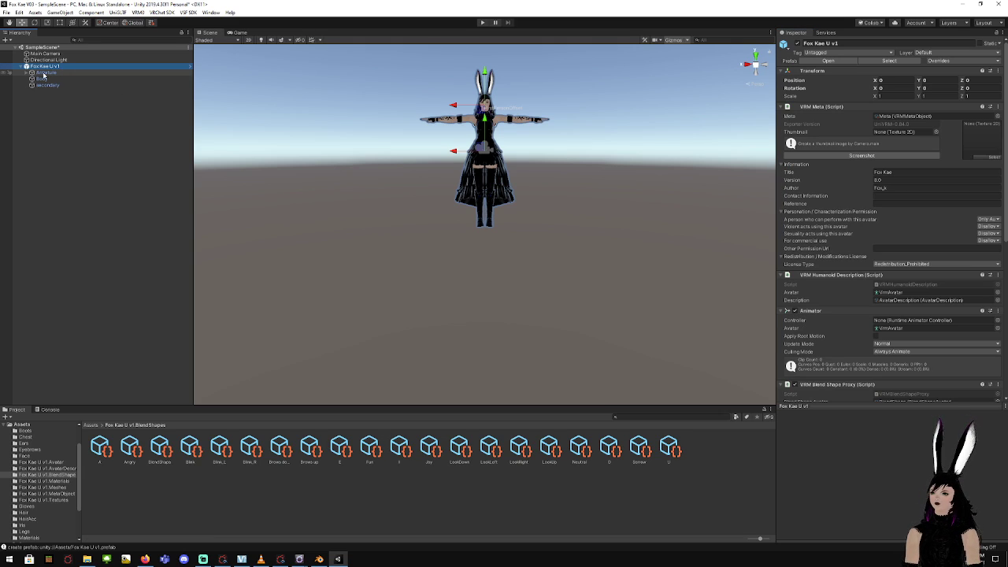
click(58, 86)
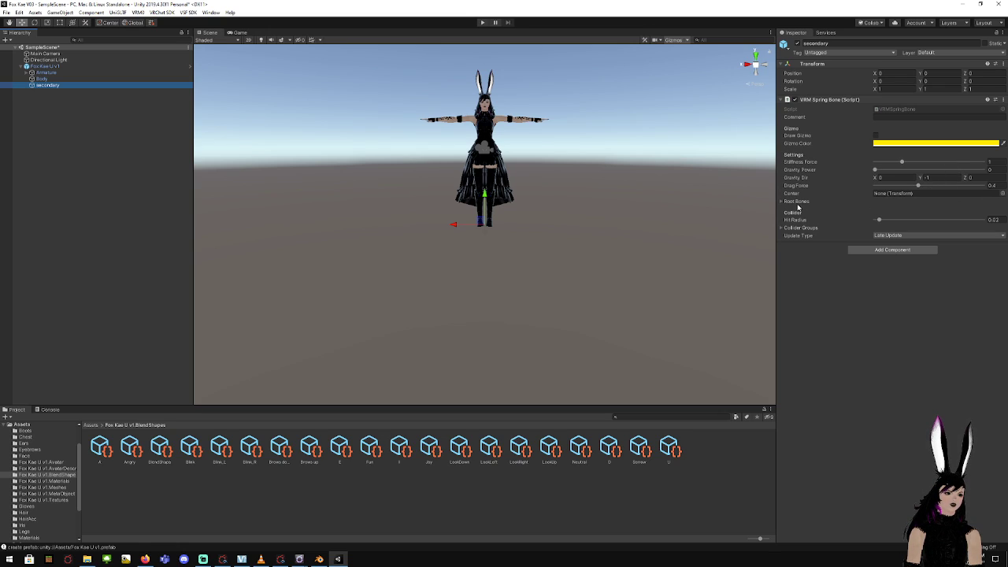
click(796, 203)
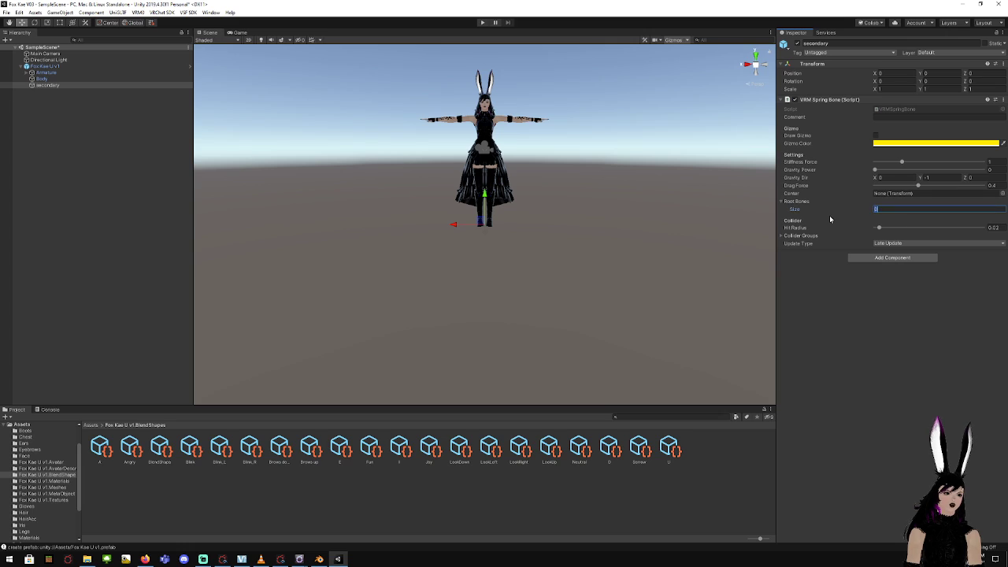
key(BackSpace)
text(6)
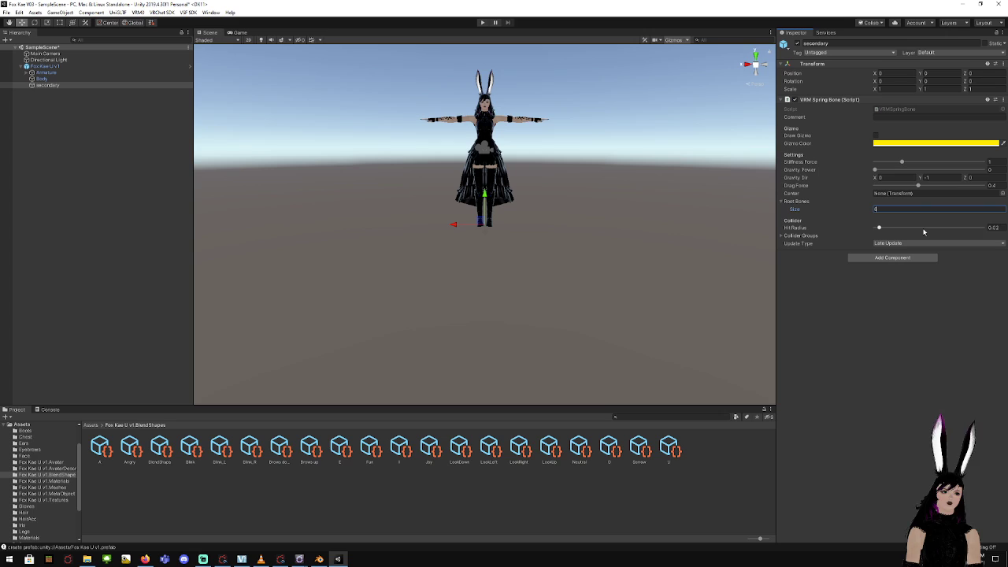
key(Return)
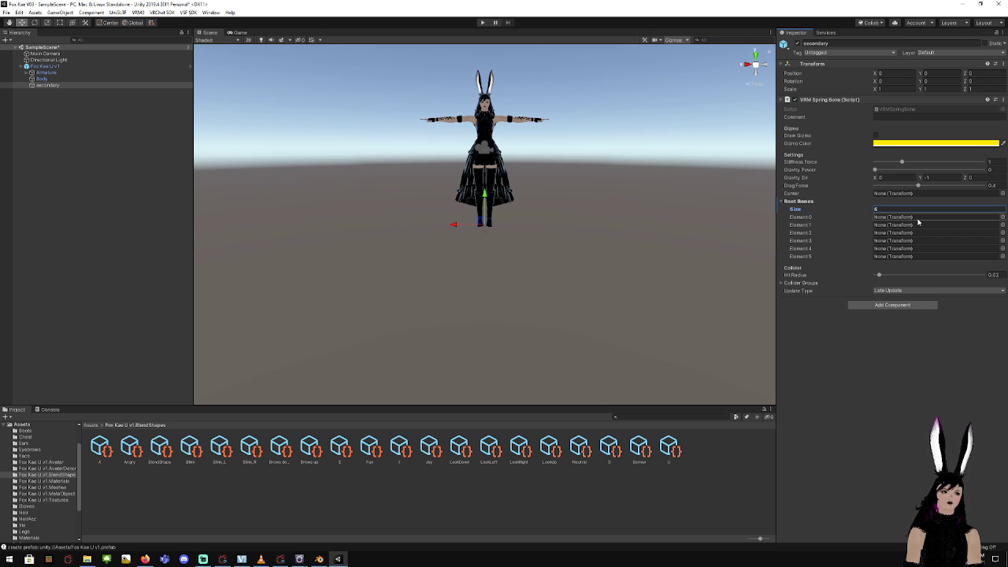
Assign the J_Zerd_A_L transform to Element 0 of the spring bone's Root Bones
click(1002, 218)
text(z)
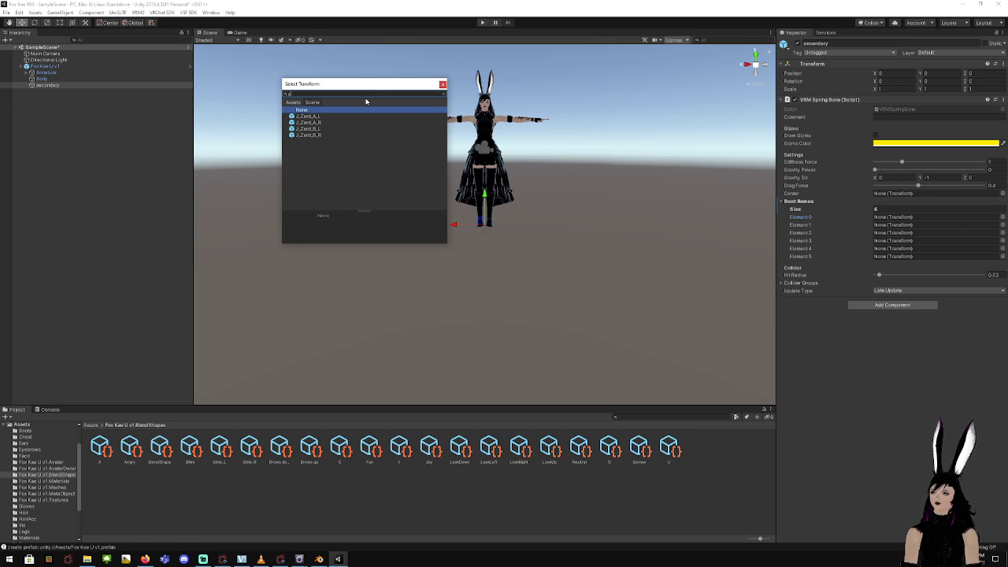
click(309, 116)
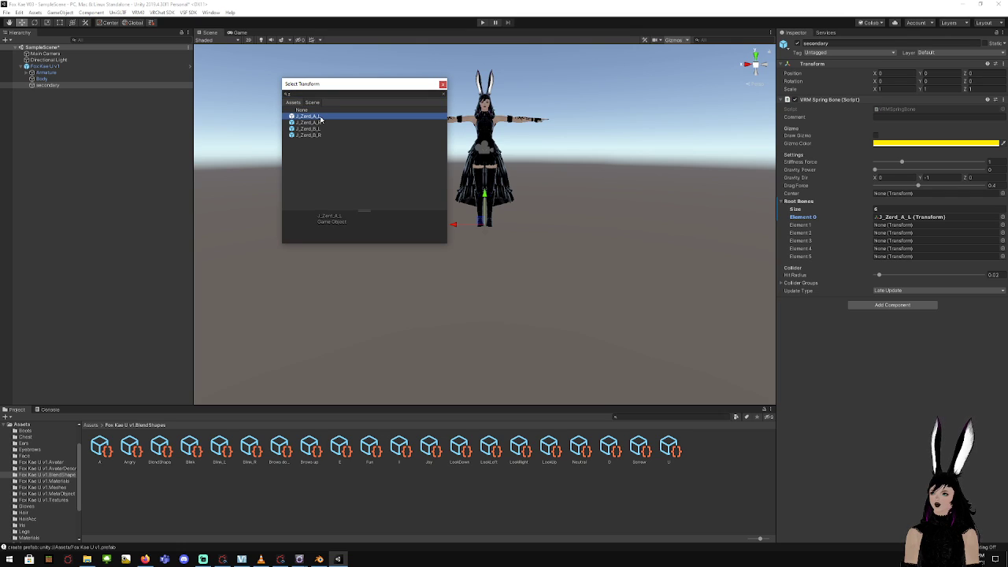
double_click(321, 118)
Assign the J_Zerd_A_R transform to Element 1 and J_Zerd_B_L to Element 2 of the spring bone's Root Bones
click(1002, 224)
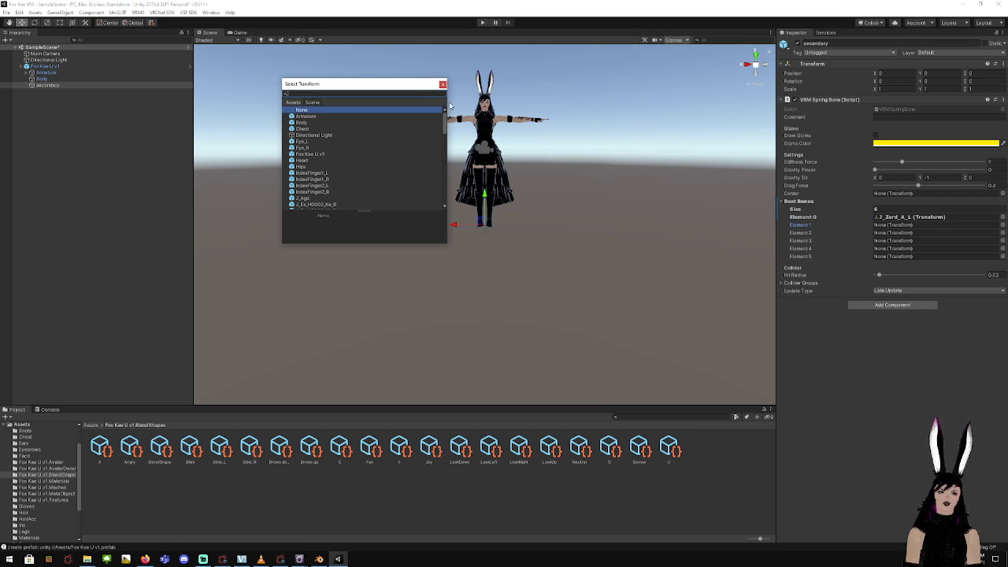
text(z)
double_click(319, 124)
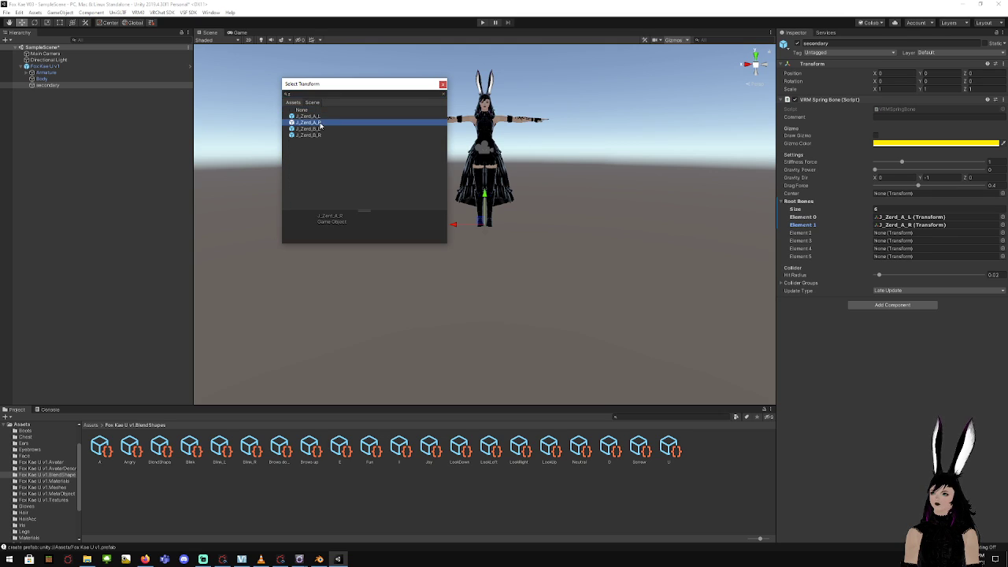
click(1002, 232)
text(z)
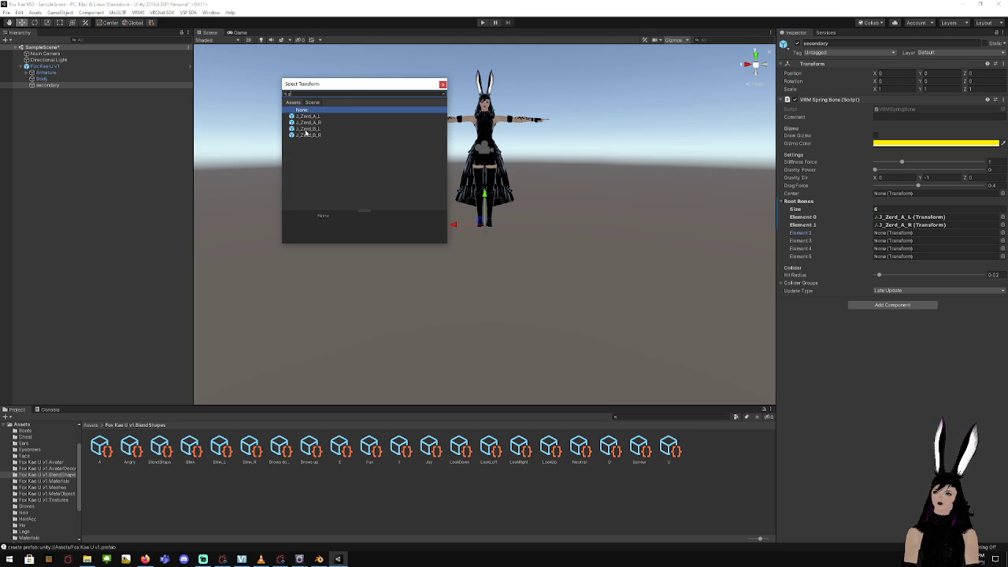
click(307, 128)
click(308, 130)
Assign the J_Zerd_B_R transform to Element 3 of the spring bone's Root Bones
click(1002, 241)
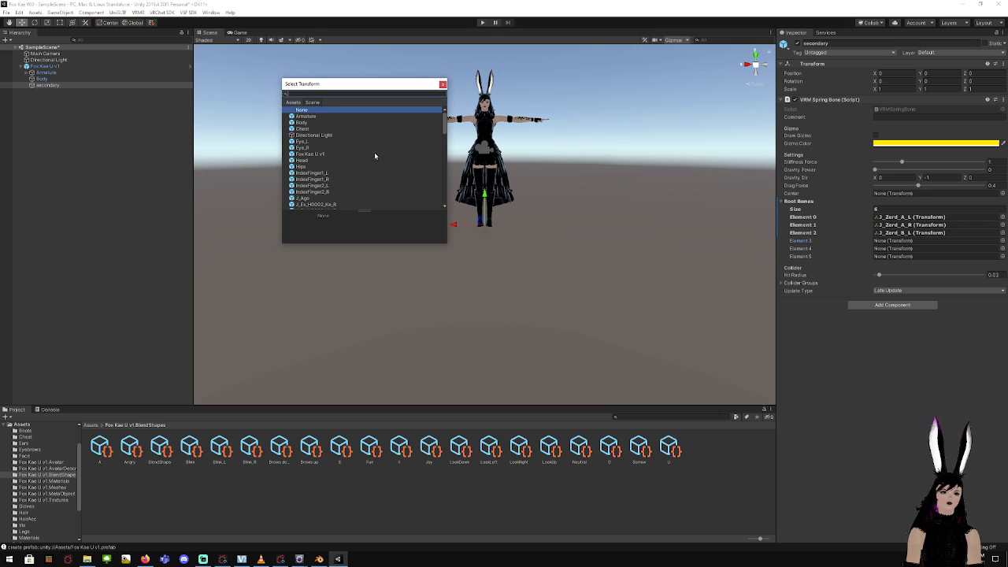
text(z)
click(328, 134)
click(328, 134)
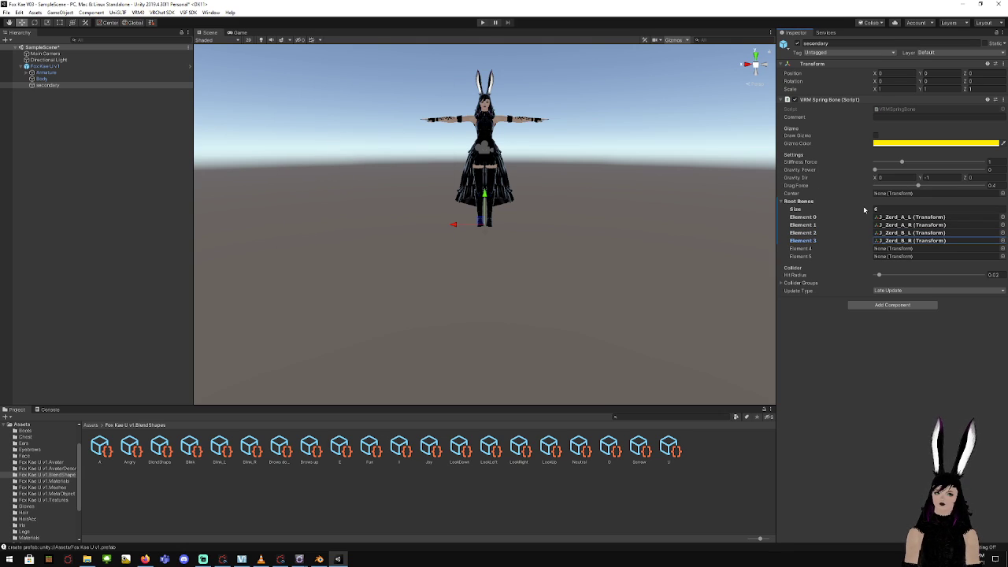
Assign the J_Kami_F_L transform to Element 4 of the spring bone's Root Bones
click(1003, 249)
scroll(370, 164, down, 6)
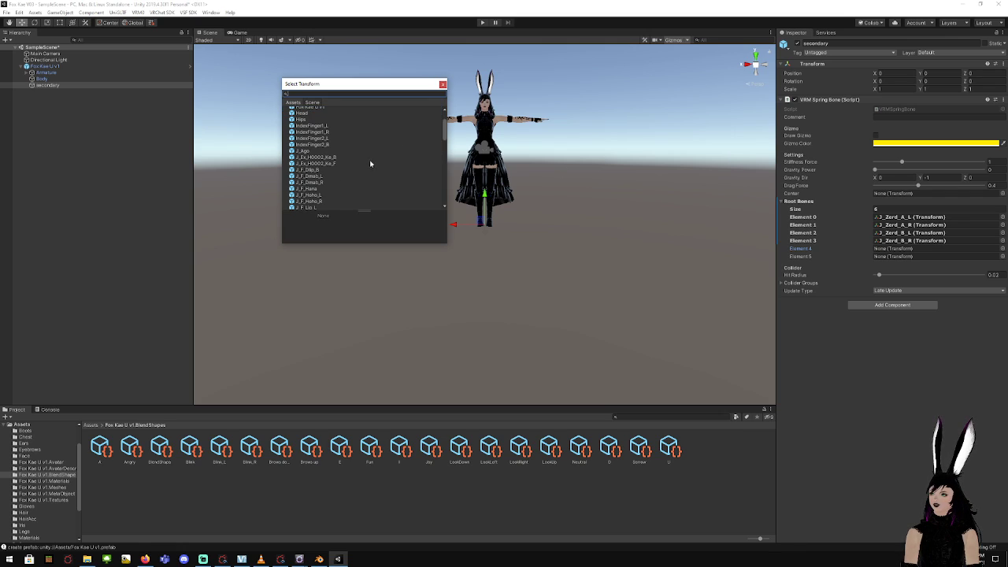
scroll(354, 166, up, 3)
text(ka)
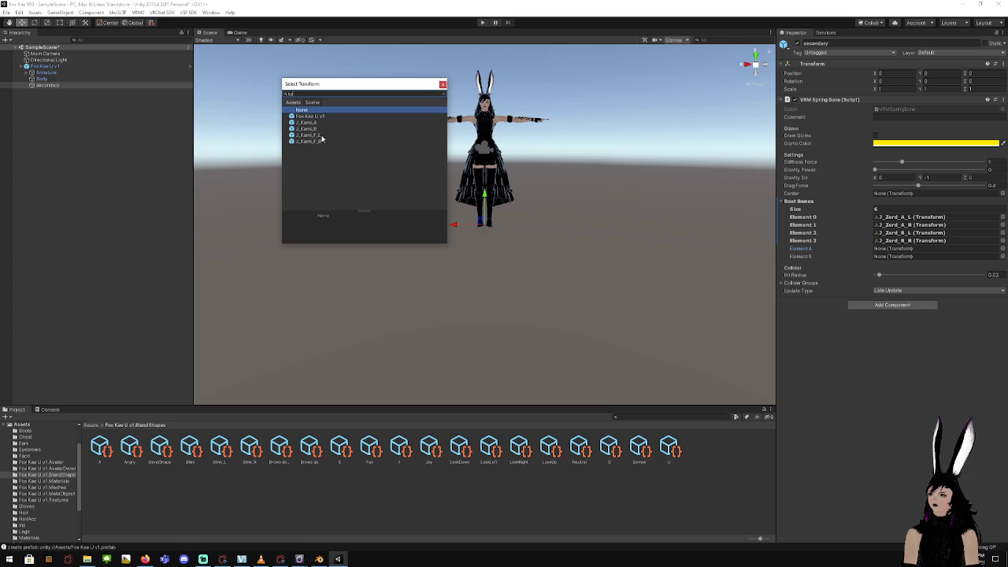
click(321, 136)
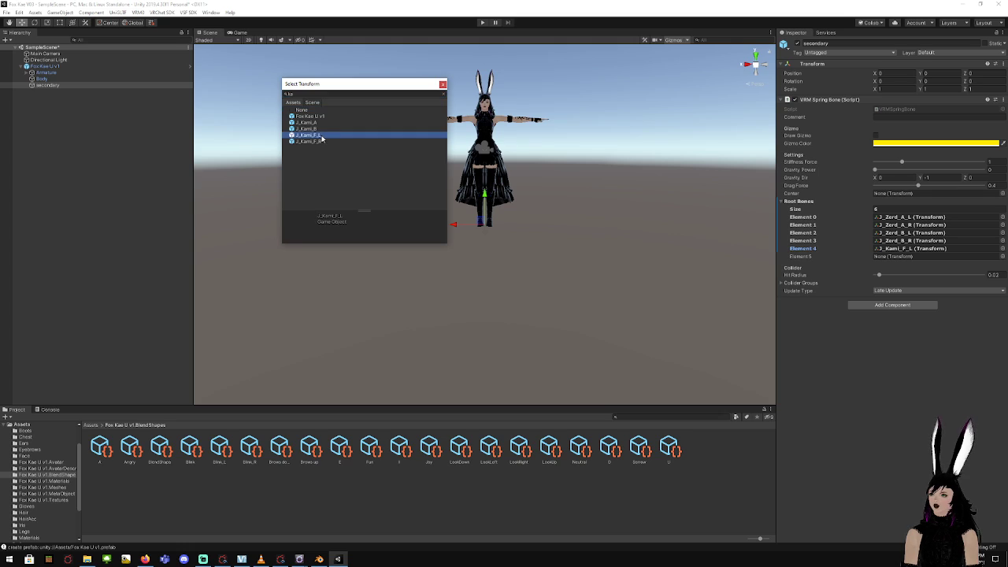
click(322, 136)
Assign the J_Kami_F_R transform to Element 5 of the spring bone's Root Bones
click(1003, 257)
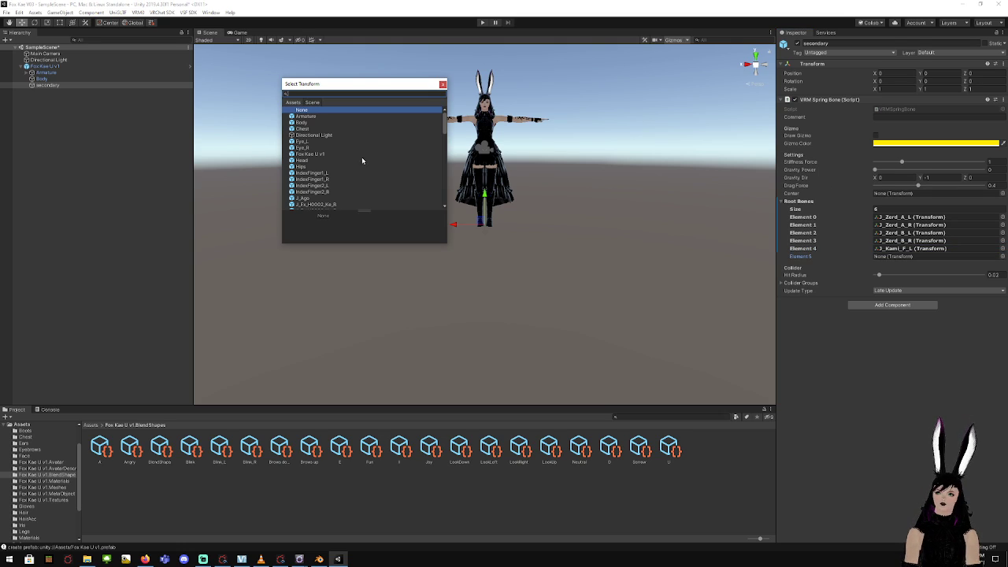
text(ka)
click(321, 142)
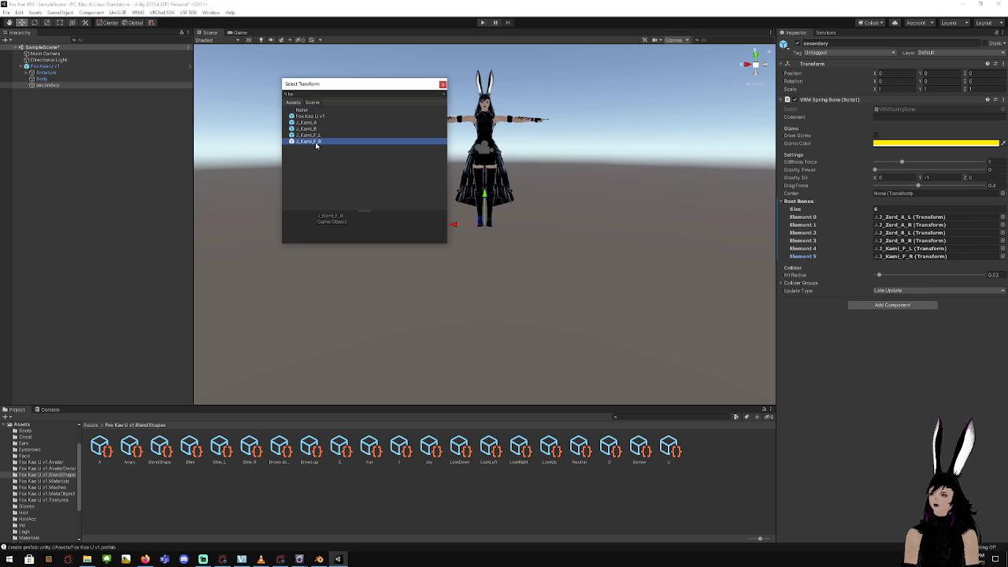
click(321, 141)
scroll(498, 89, up, 3)
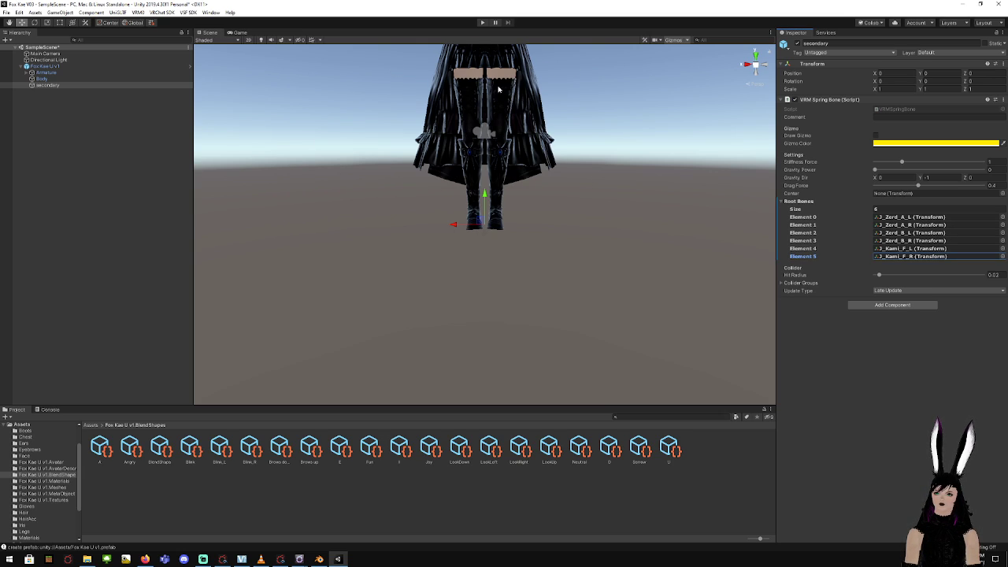
middle_drag(617, 106, 619, 286)
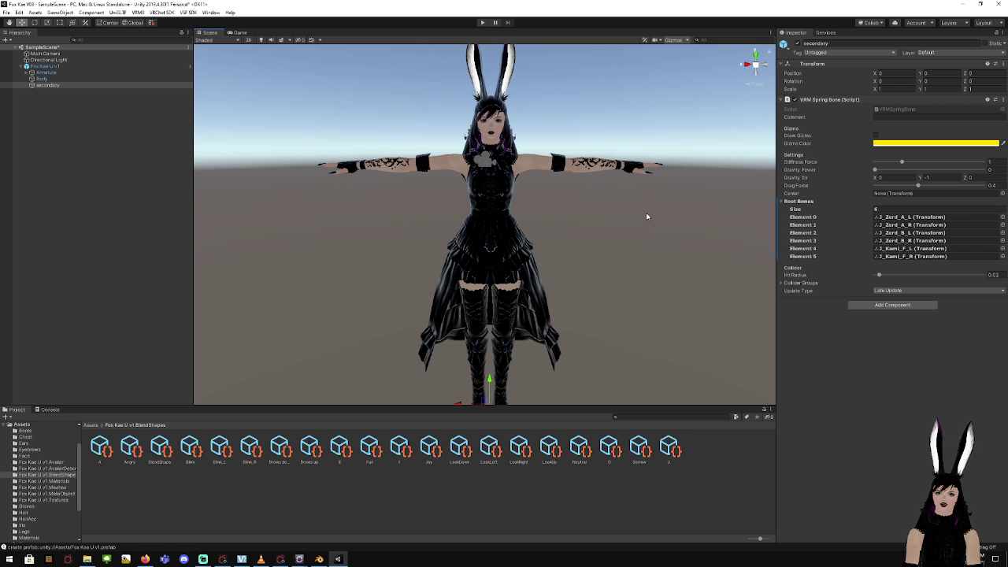
middle_drag(646, 217, 594, 225)
right_drag(595, 226, 567, 225)
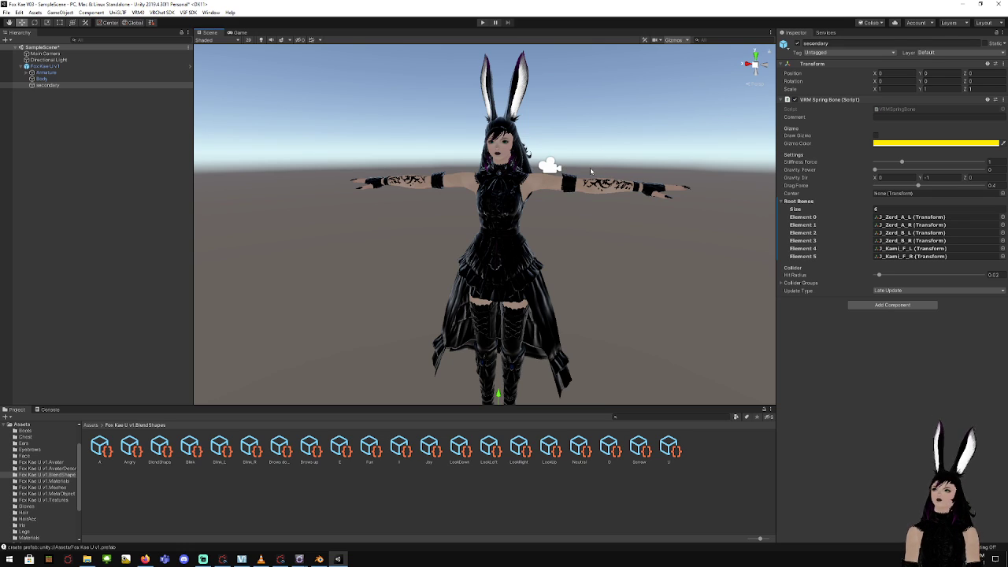
Export the Fox Kae U v1 avatar as the VSF avatar bundle Fox Kae U v1.vsfavatar into the Fox Kae folder under FullModel
click(46, 66)
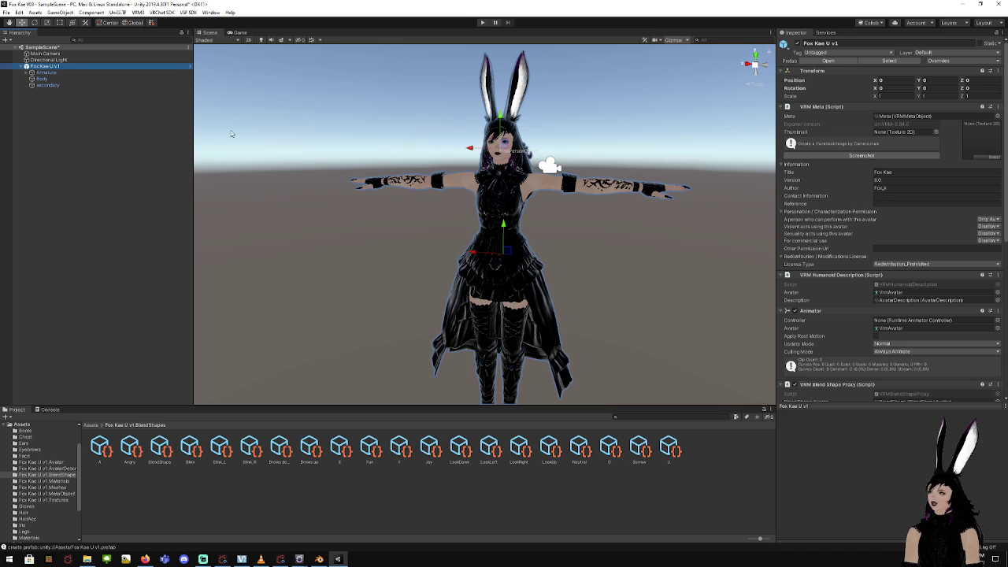
click(187, 14)
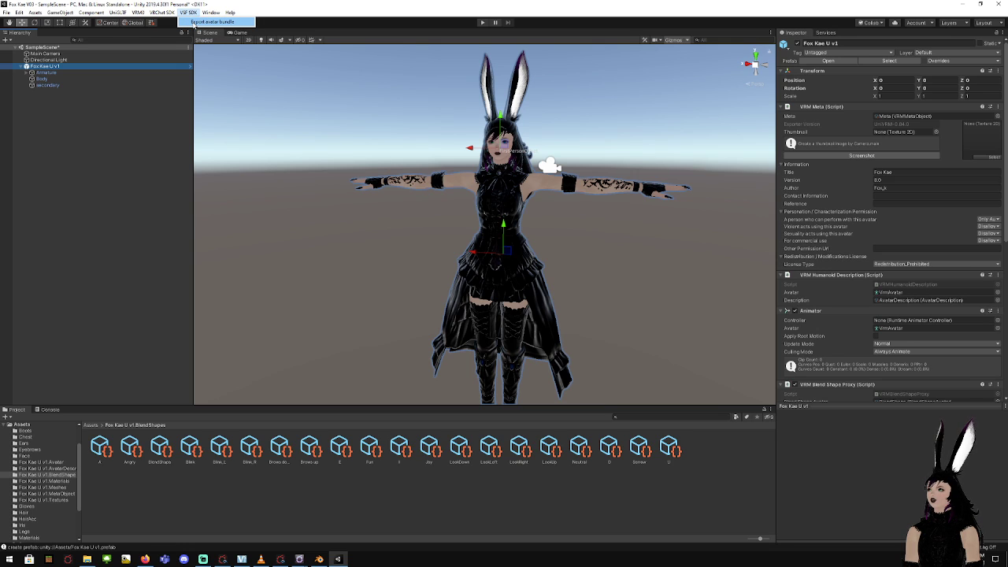
click(211, 21)
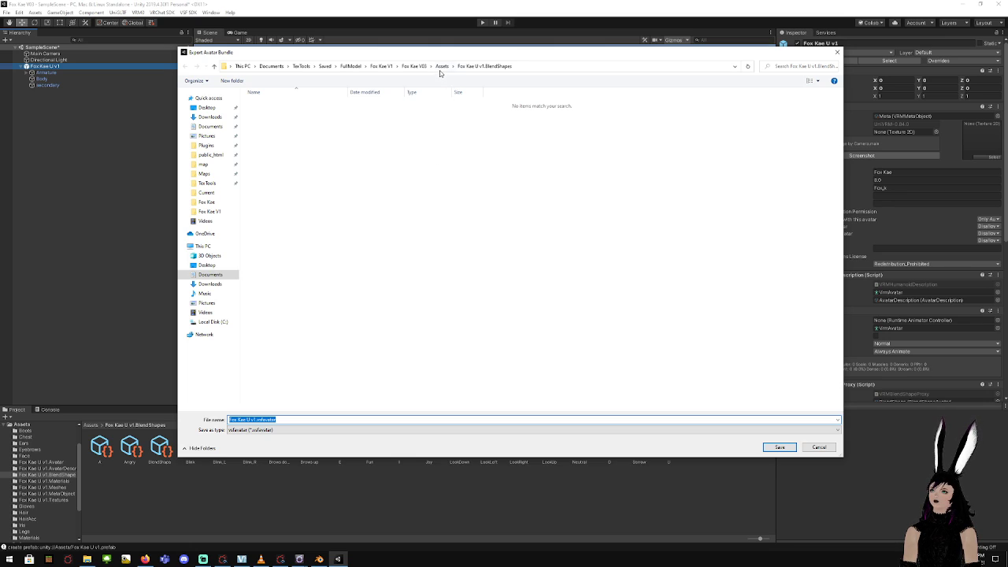
click(347, 68)
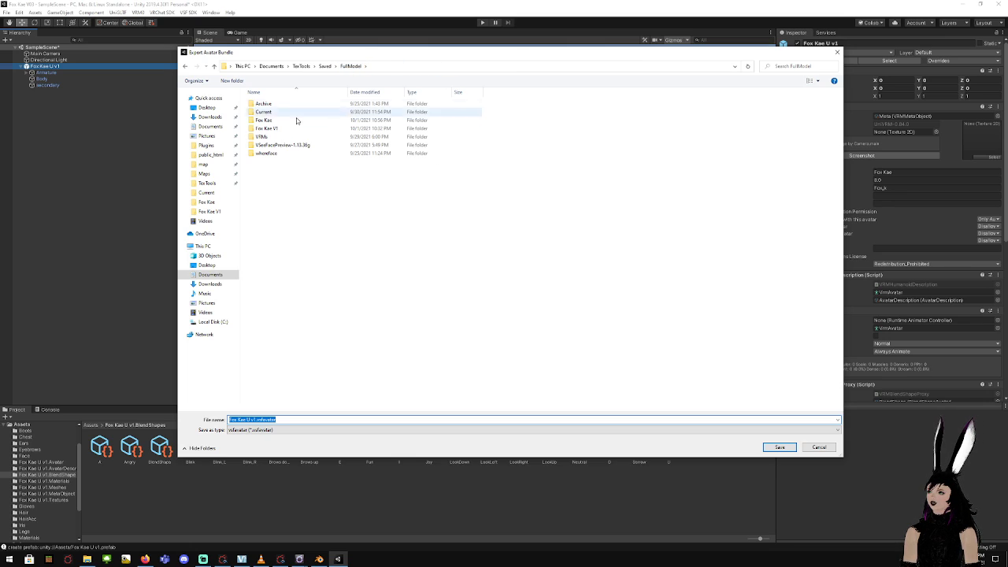
double_click(265, 124)
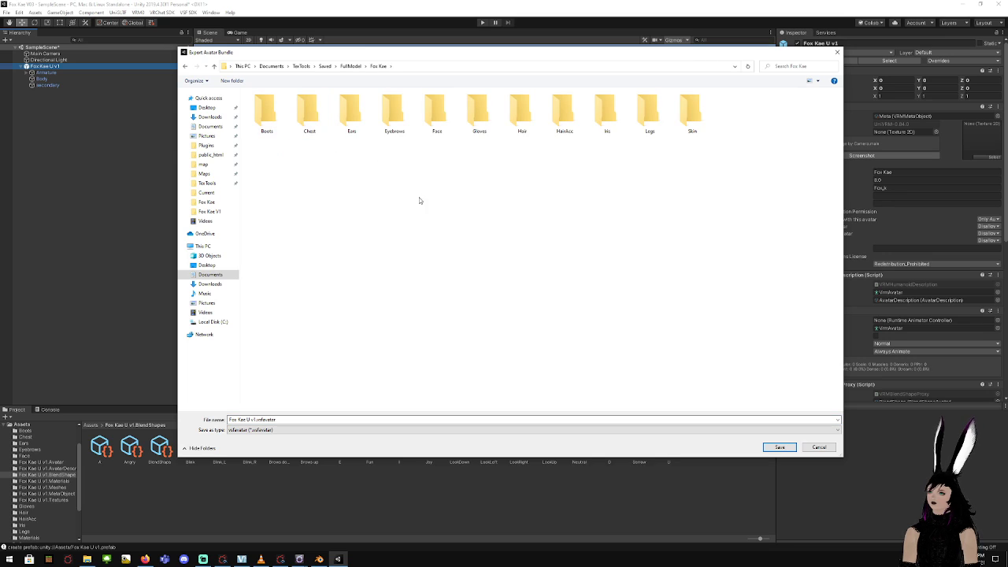
click(778, 448)
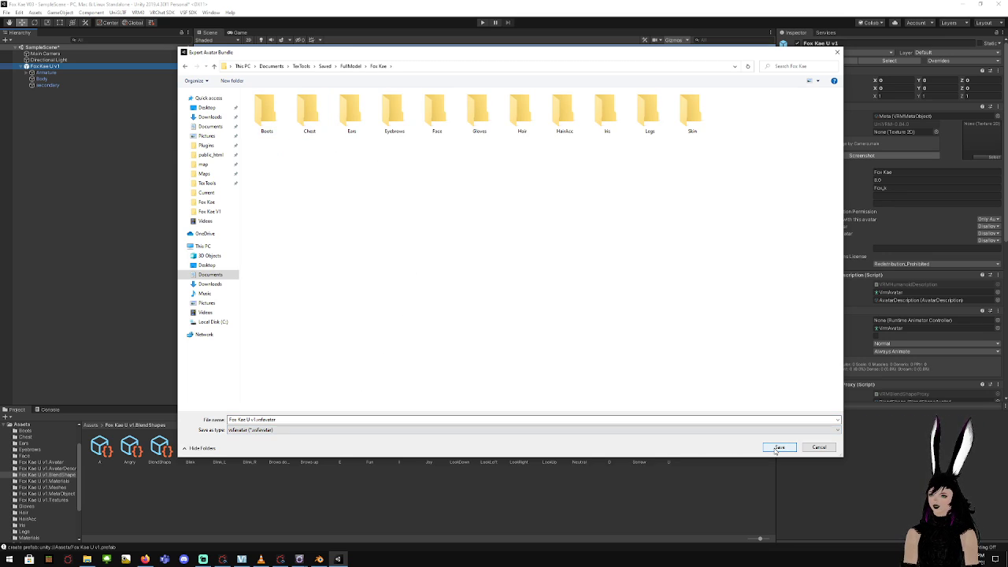
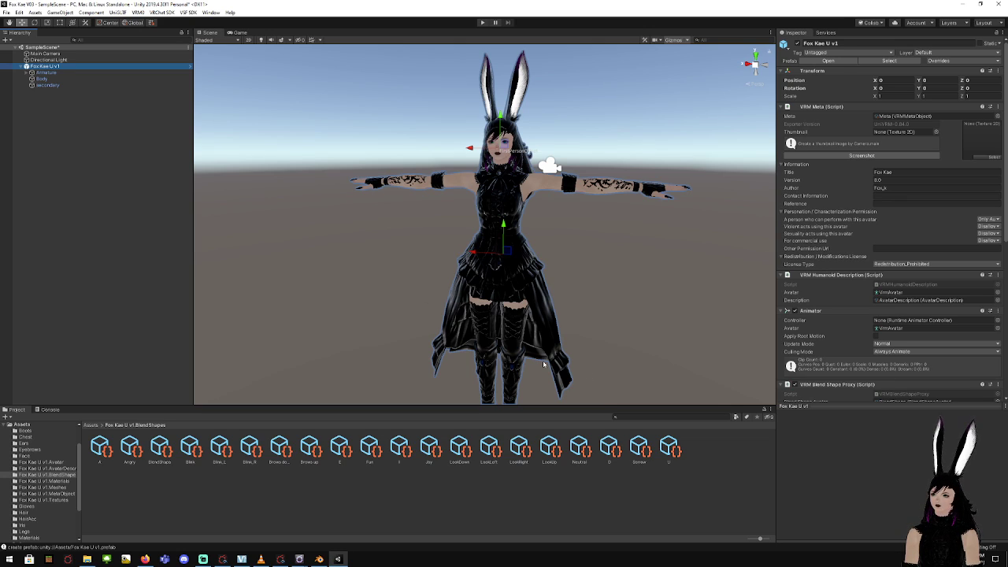
Switch to VSeeFace and factory reset all of its configuration from the general settings
mouse_move(241, 562)
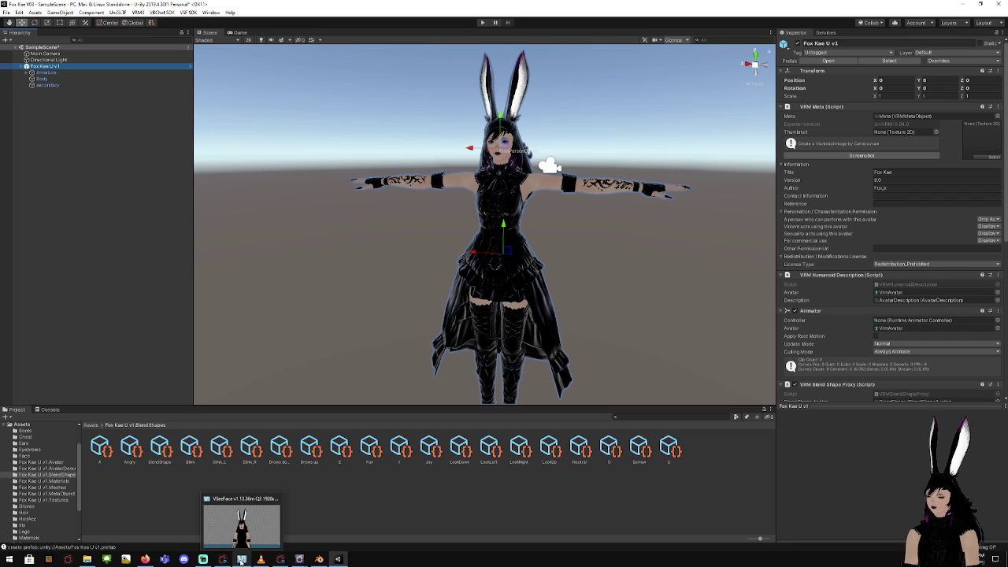
click(241, 560)
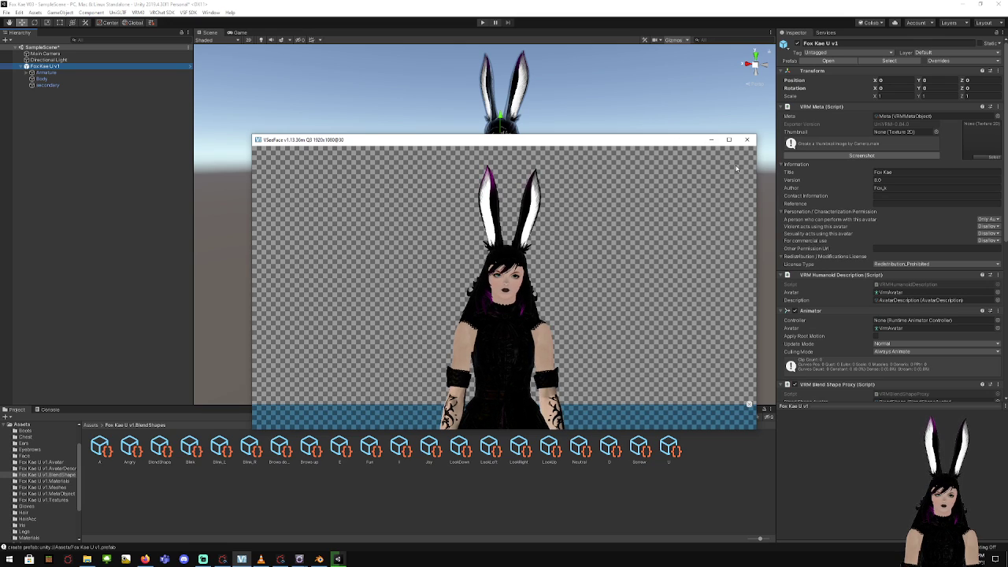
click(748, 402)
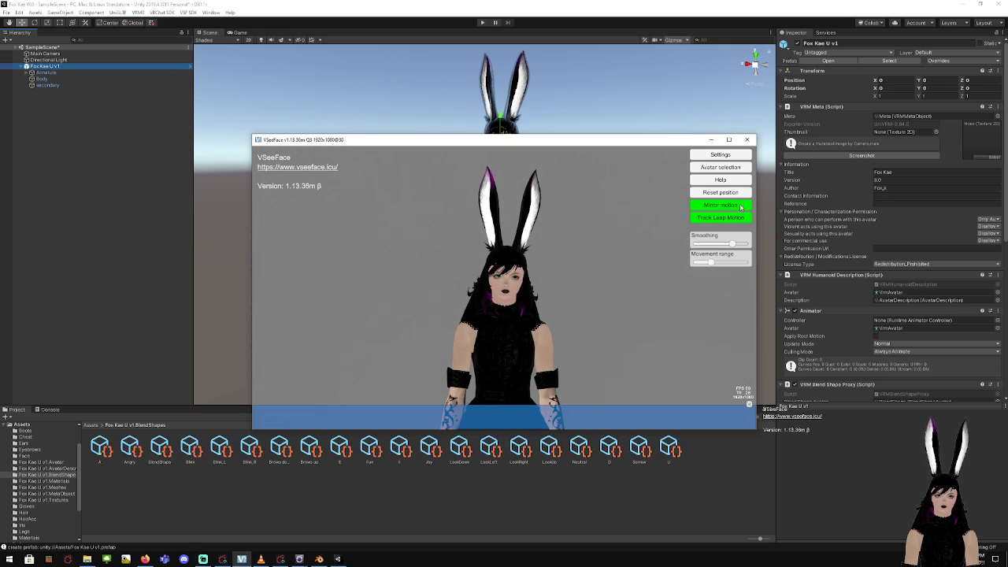
click(749, 405)
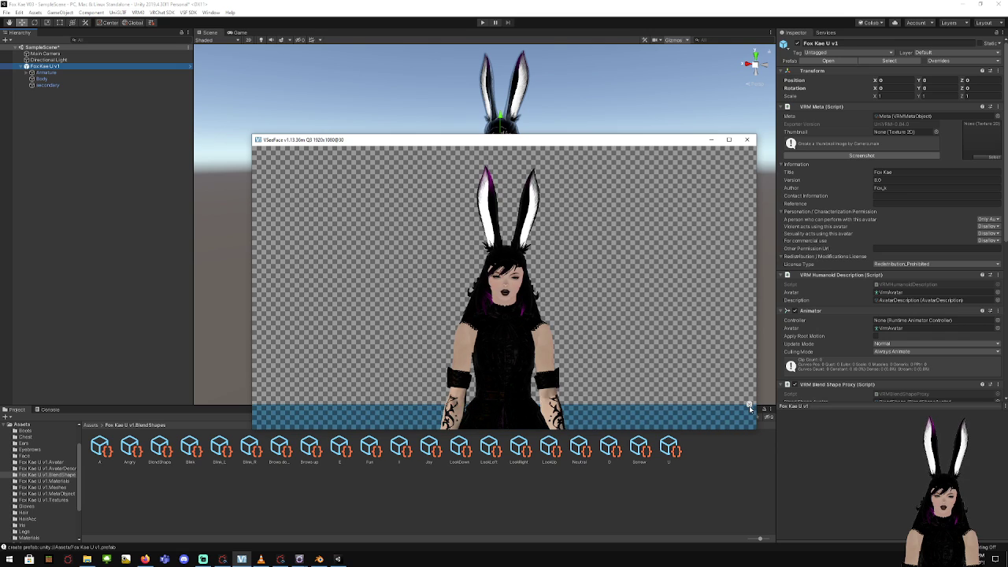
click(750, 406)
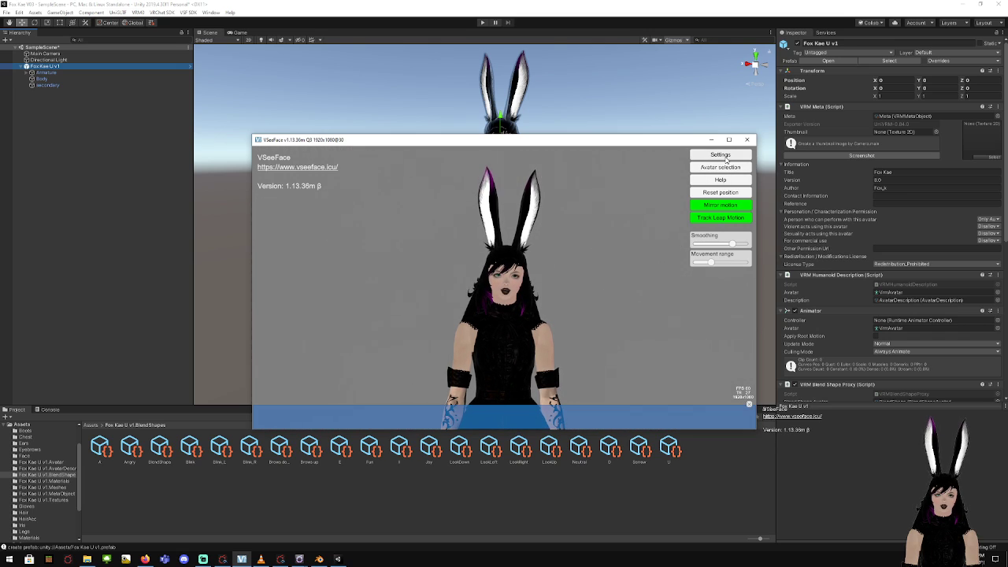
click(720, 155)
click(654, 154)
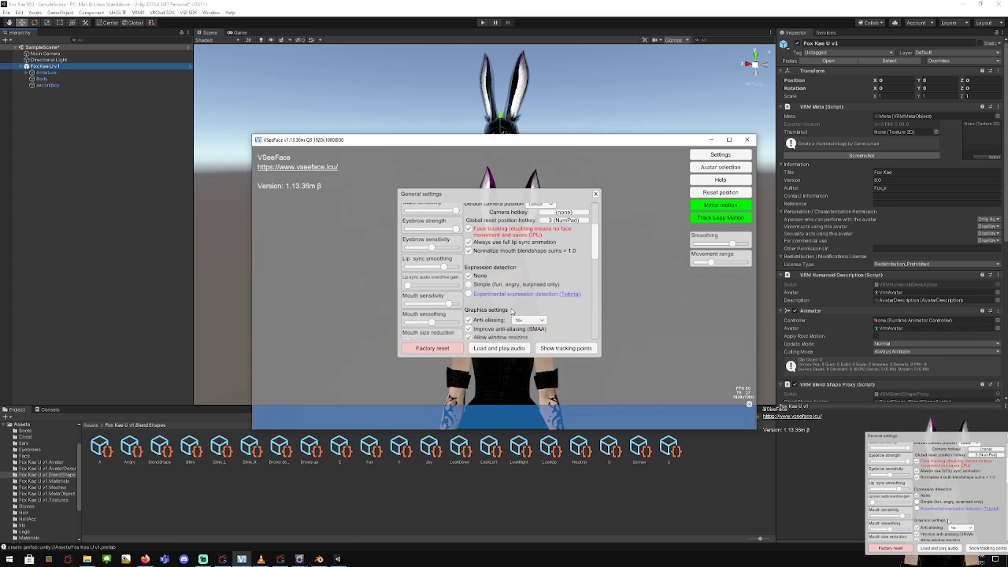
click(431, 348)
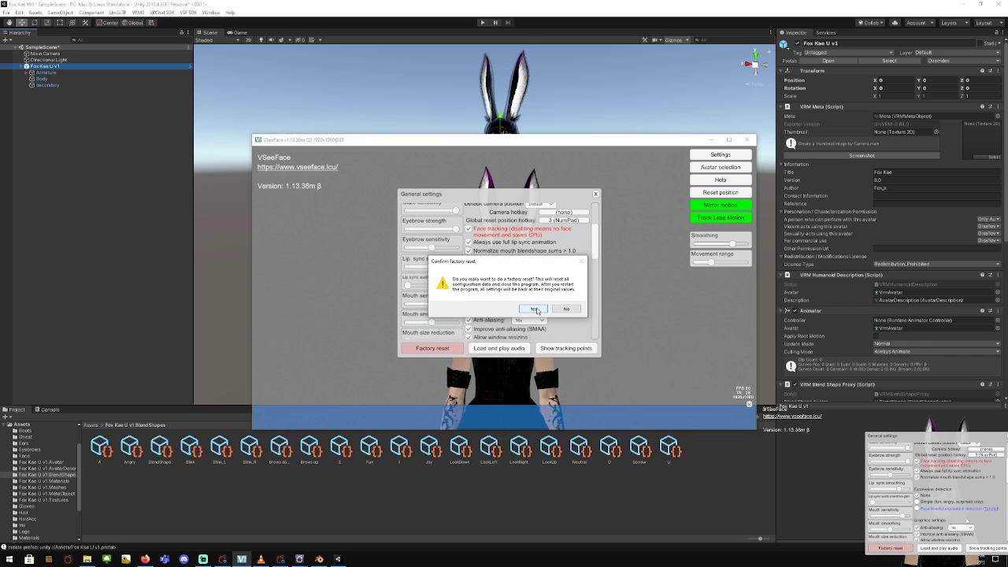
click(536, 310)
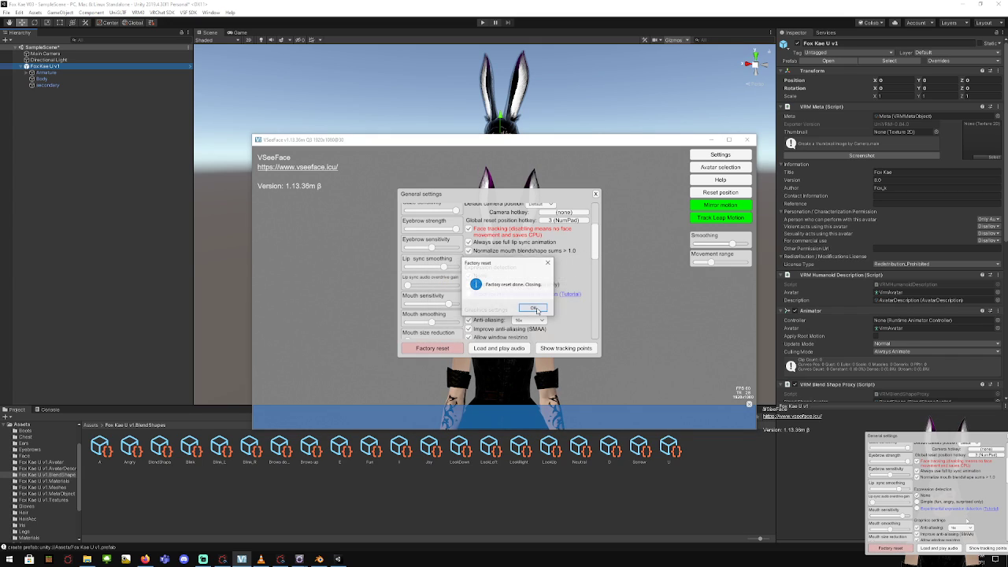
click(534, 311)
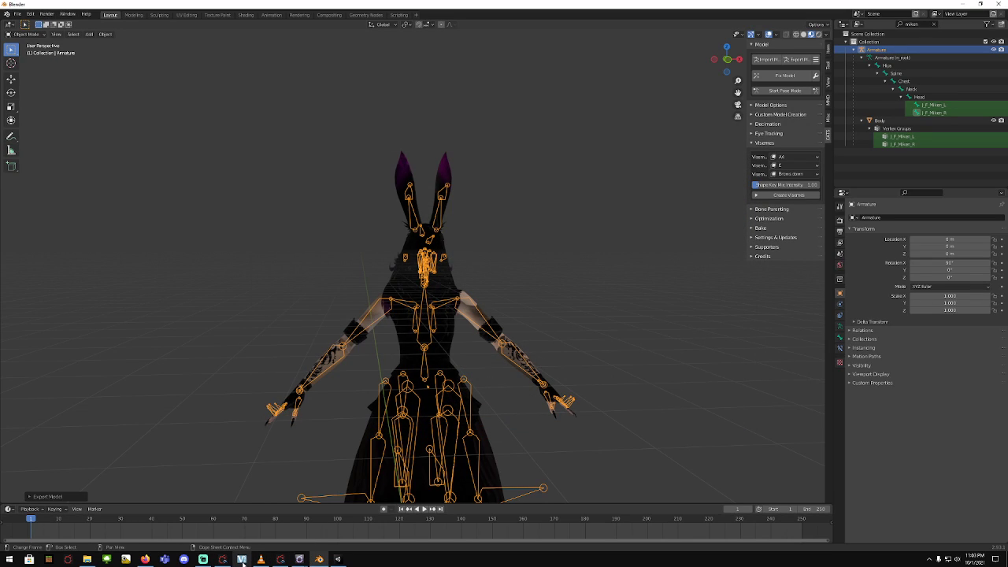
Relaunch VSeeFace and briefly check the capture scene in Streamlabs OBS
click(242, 560)
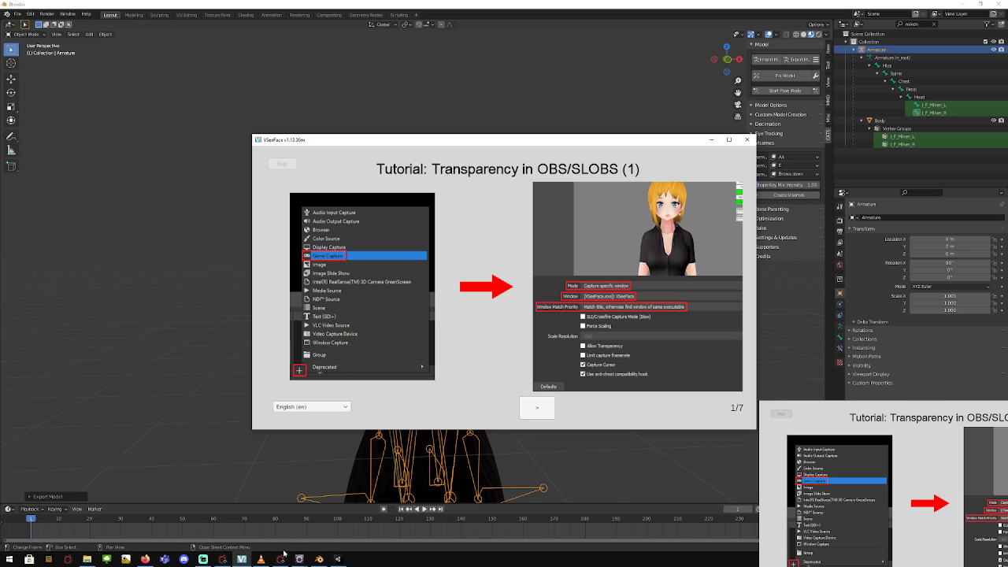
click(203, 559)
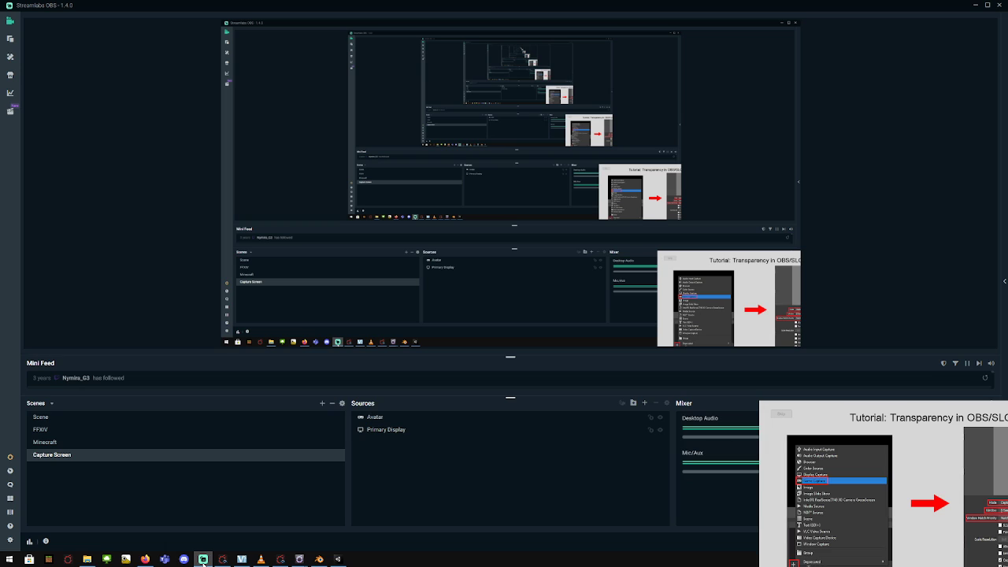
click(203, 560)
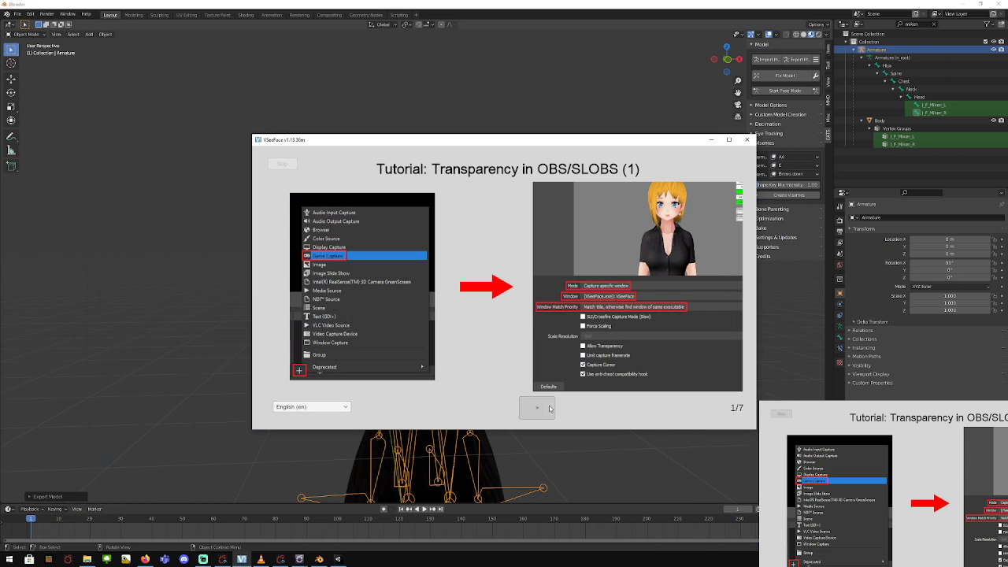
Page through the seven startup tutorial slides and close the tutorial to reach the avatar selection screen
click(543, 408)
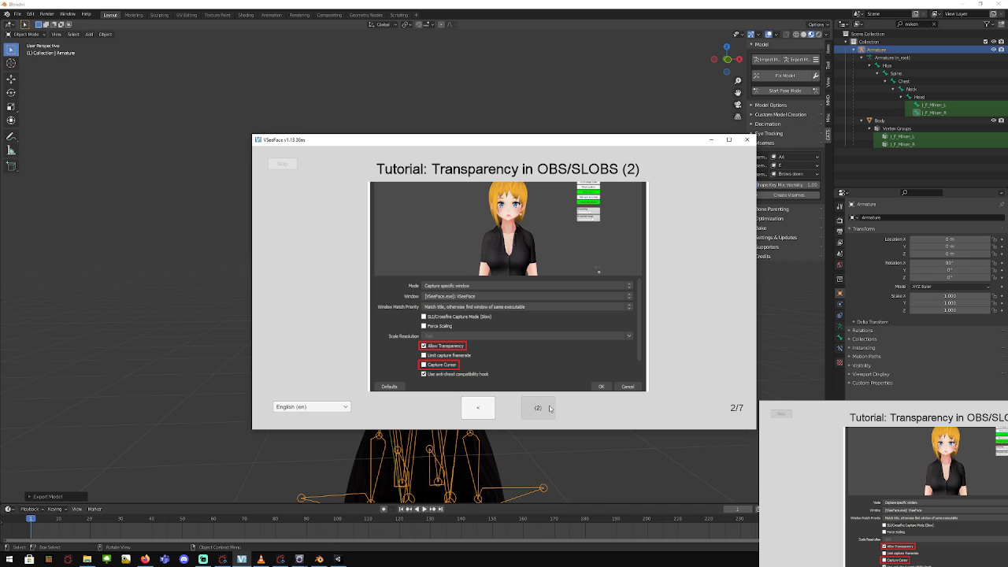
click(550, 408)
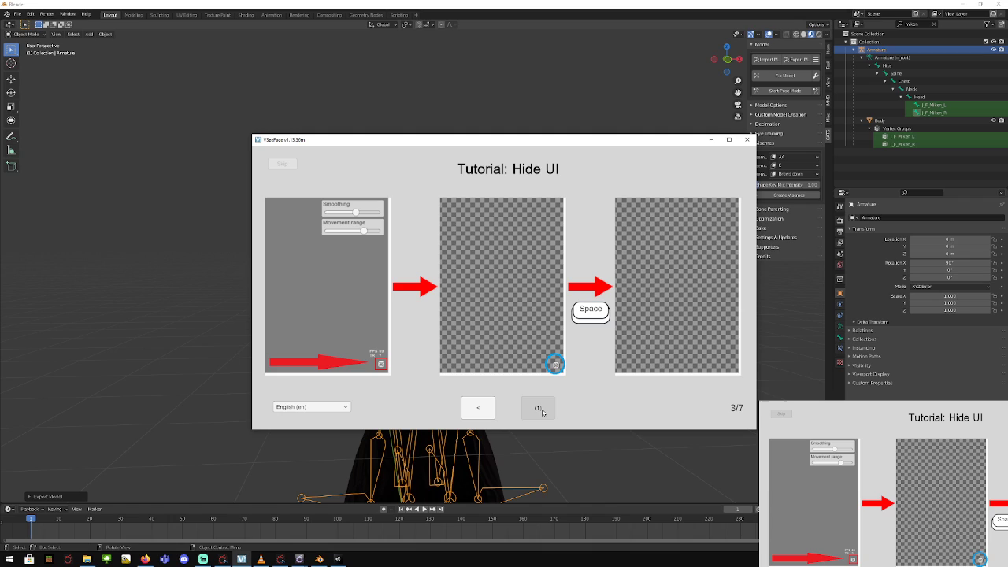
click(542, 410)
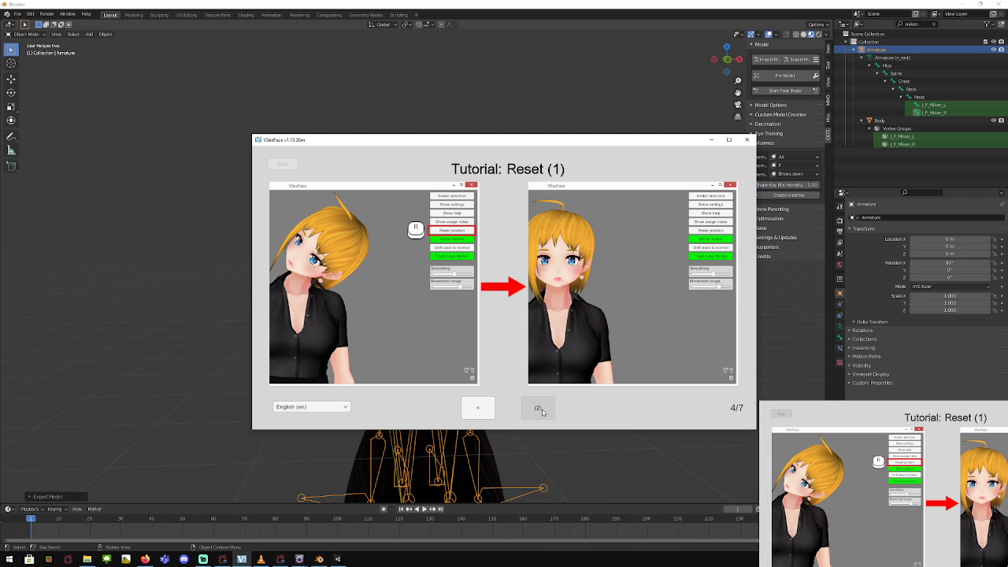
click(542, 411)
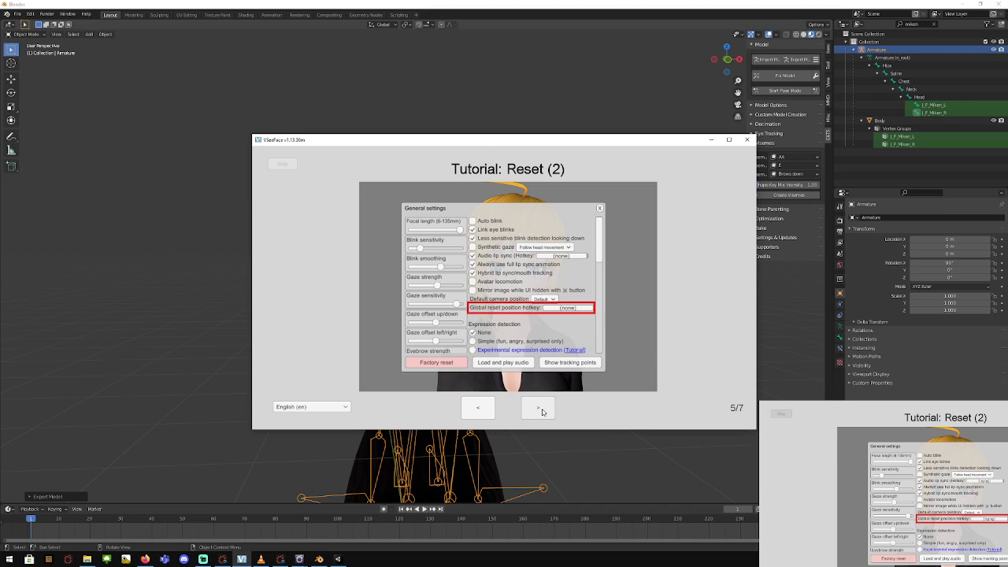
click(542, 411)
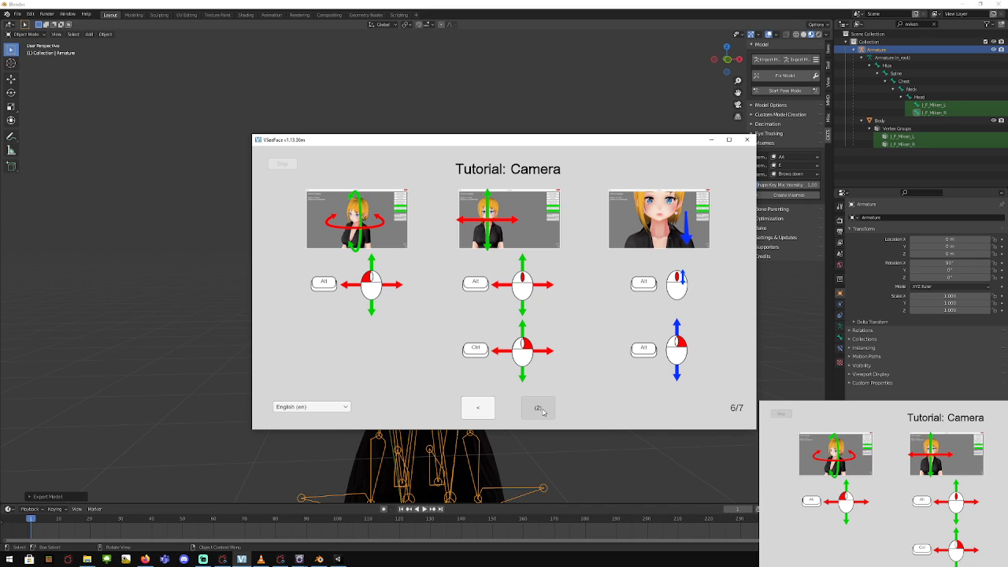
click(542, 411)
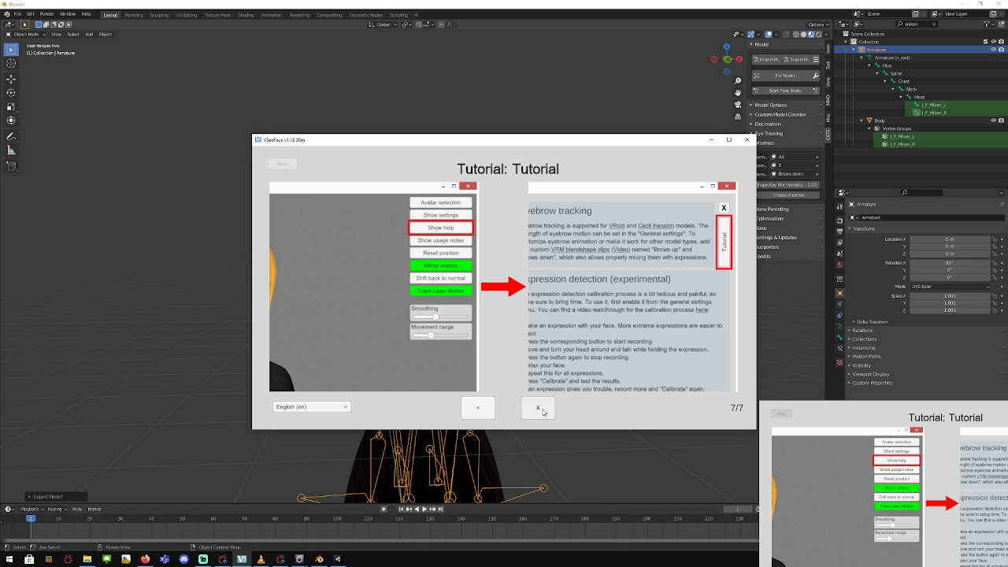
click(542, 411)
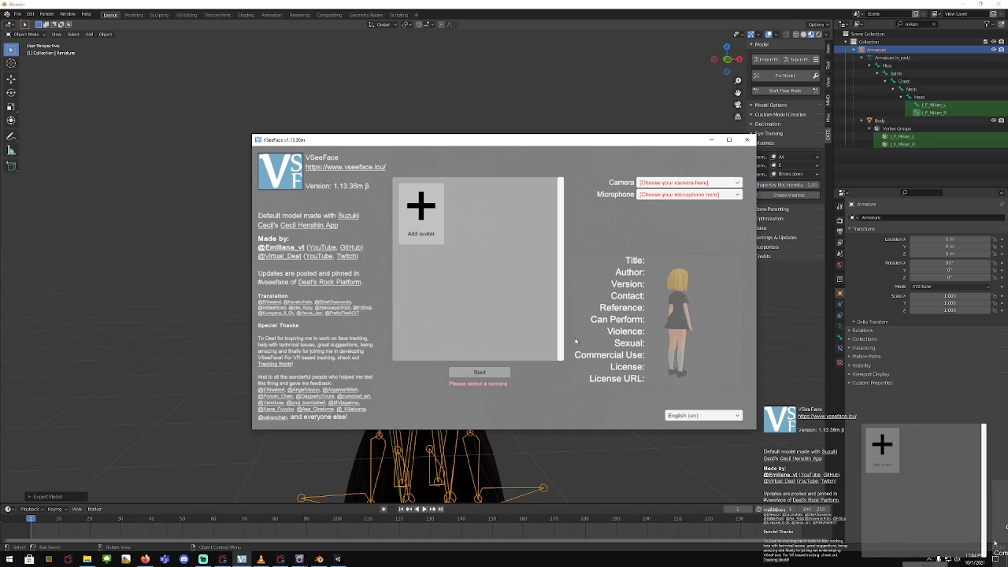
Set the camera to NexiGo N660P FHD Webcam, 1920x1080, 60fps (MJPEG, Slow), with a 30 fps frame rate, and the microphone to Yeti Stereo Microphone
click(740, 183)
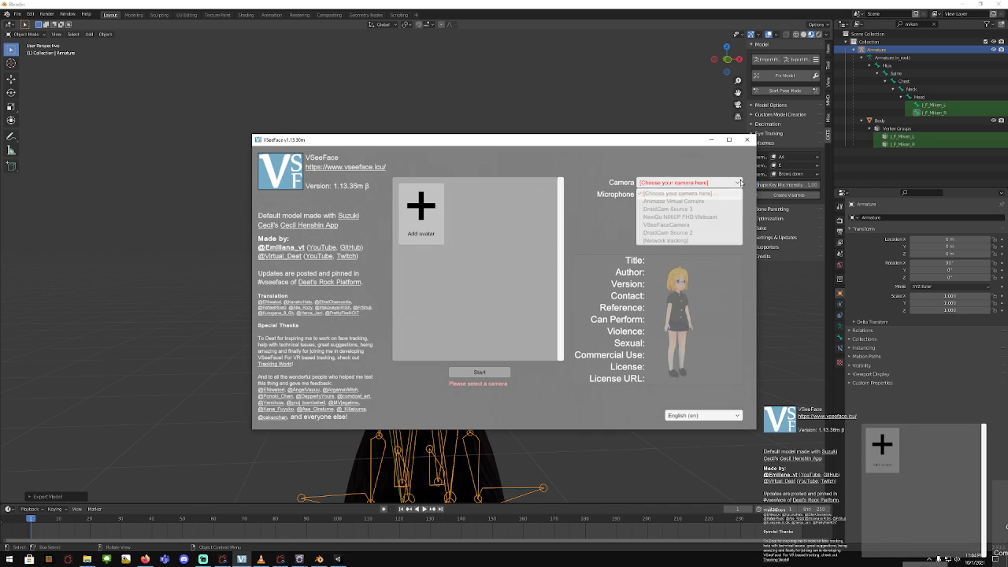
click(708, 219)
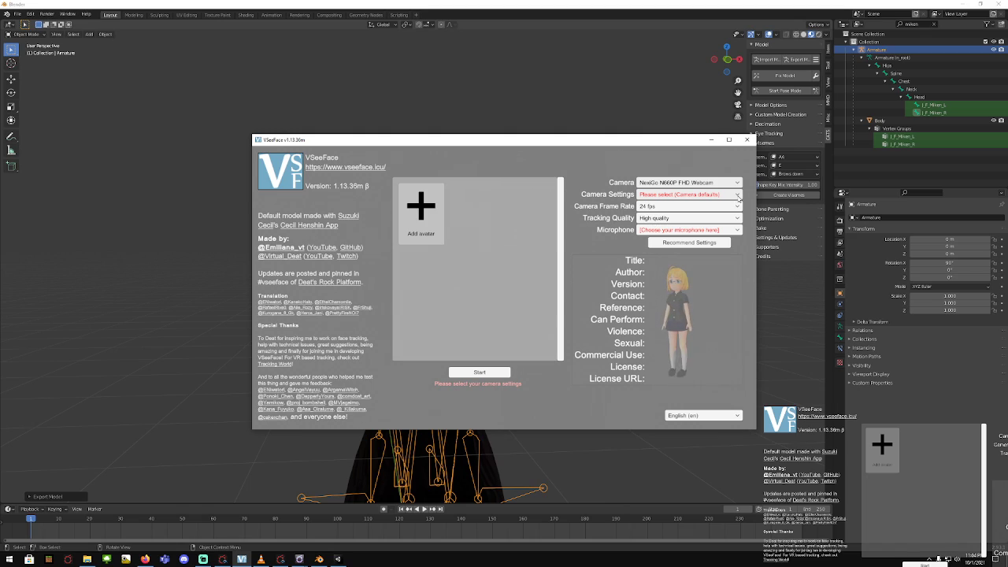
click(738, 196)
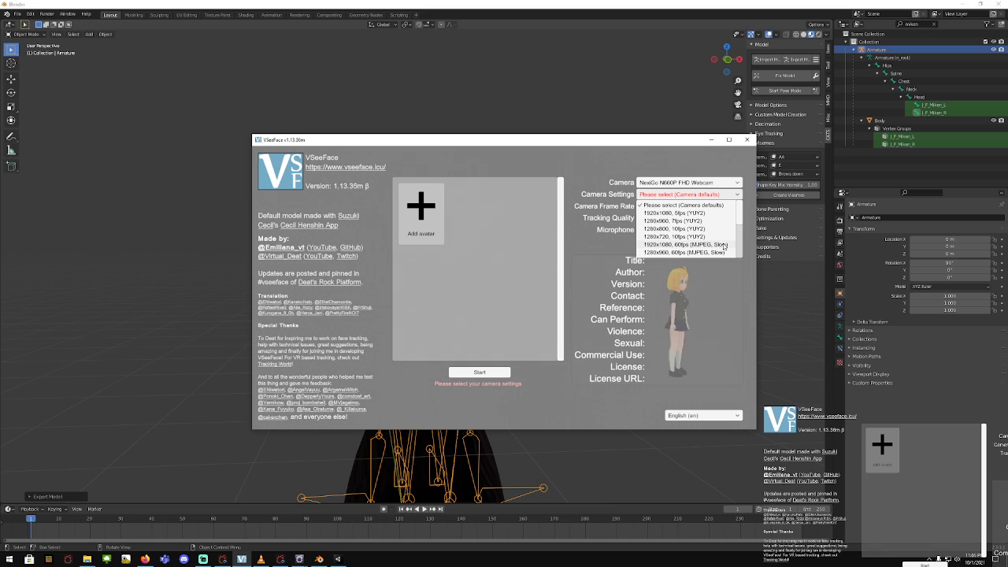
click(724, 245)
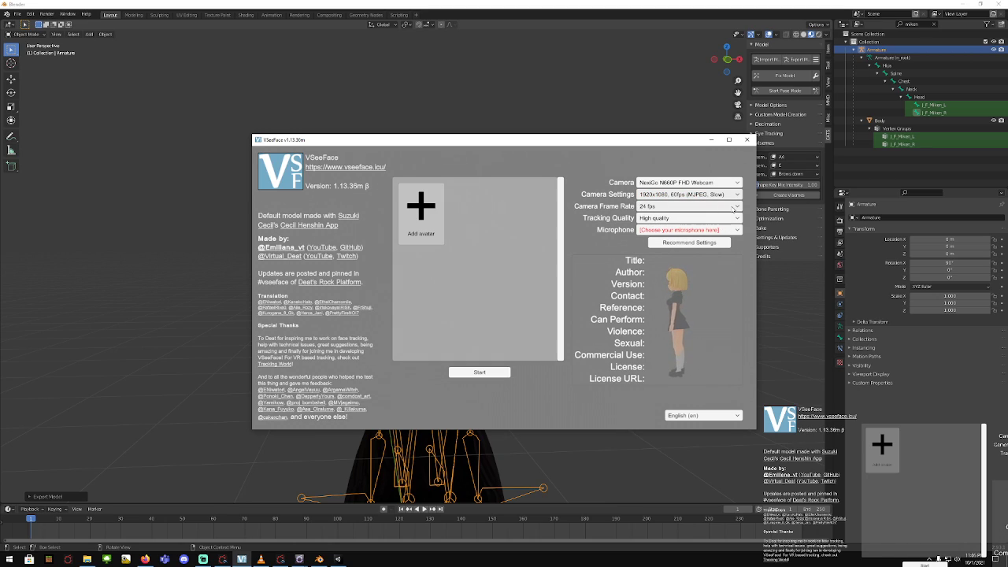
click(734, 208)
click(719, 274)
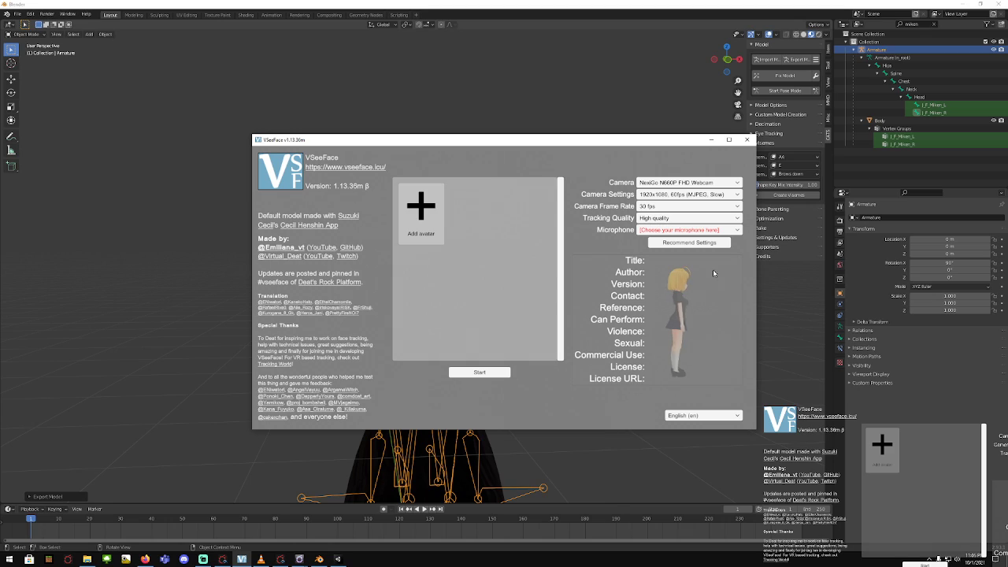
click(734, 231)
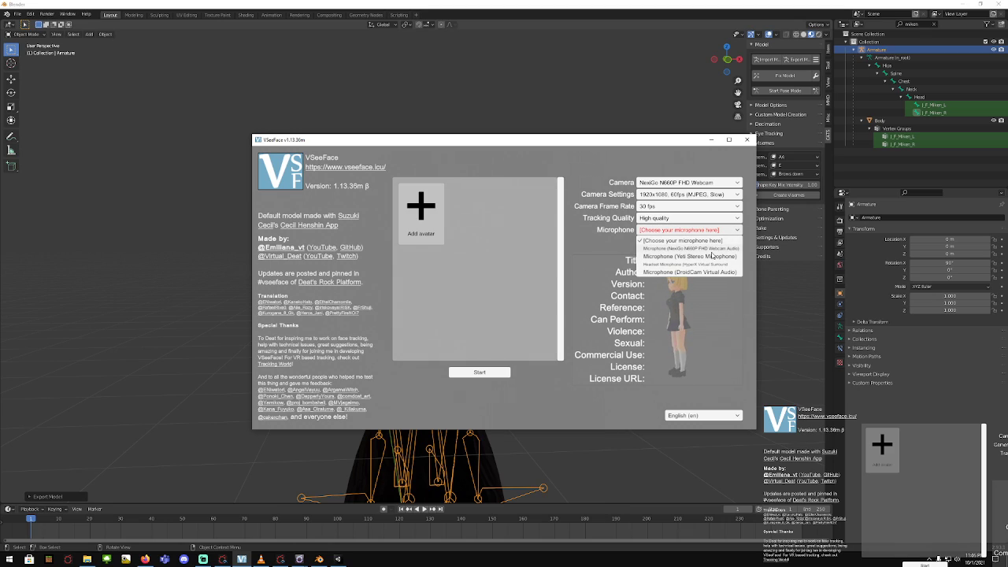
click(710, 257)
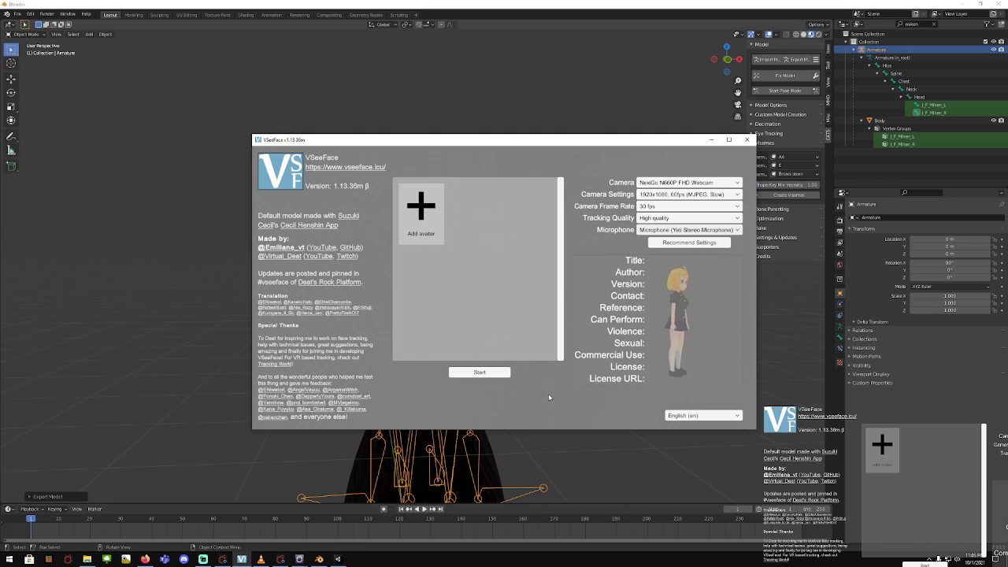
Add the avatar Fox Kae U v1.vsfavatar from the Fox Kae folder and start tracking with it
click(425, 210)
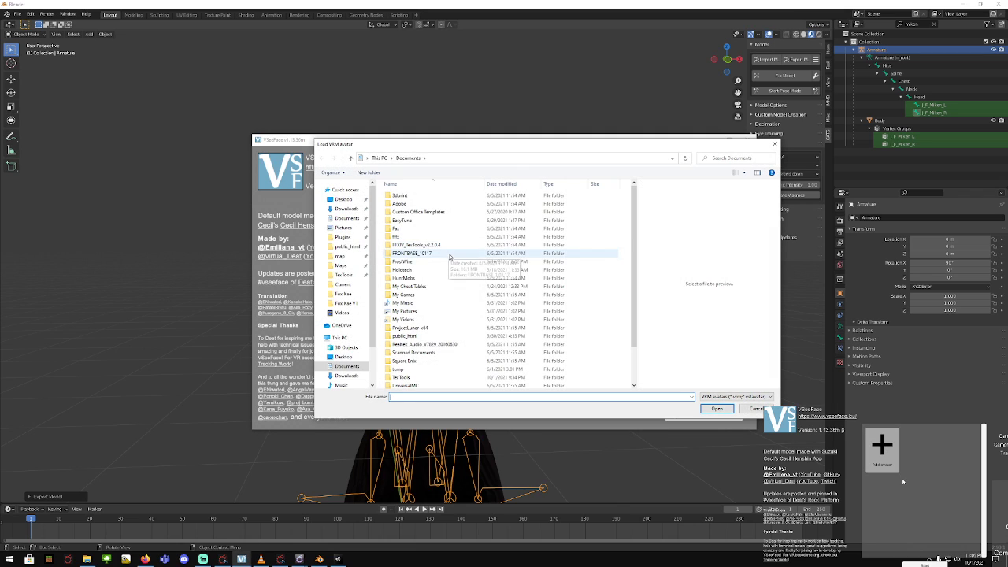
click(344, 294)
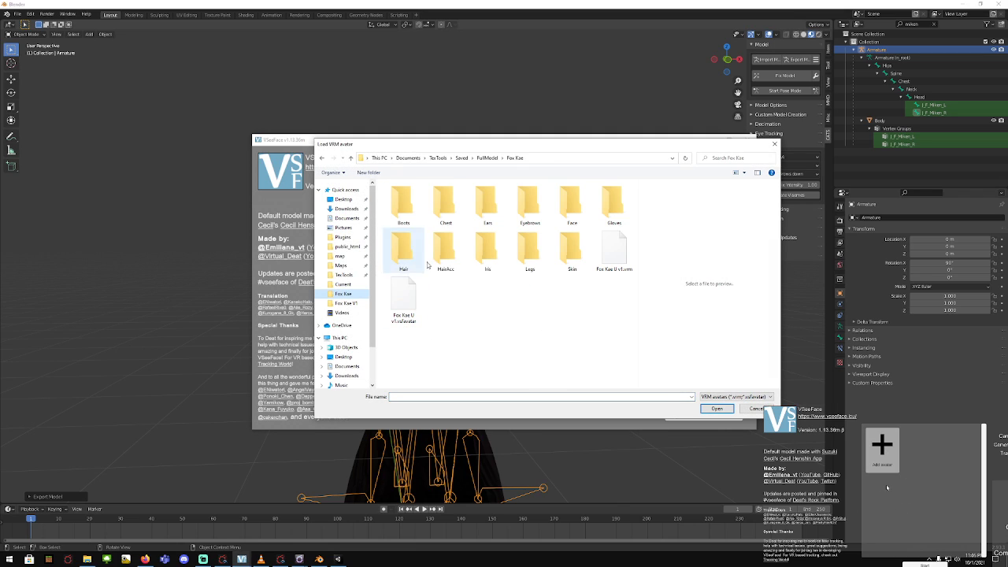
double_click(400, 305)
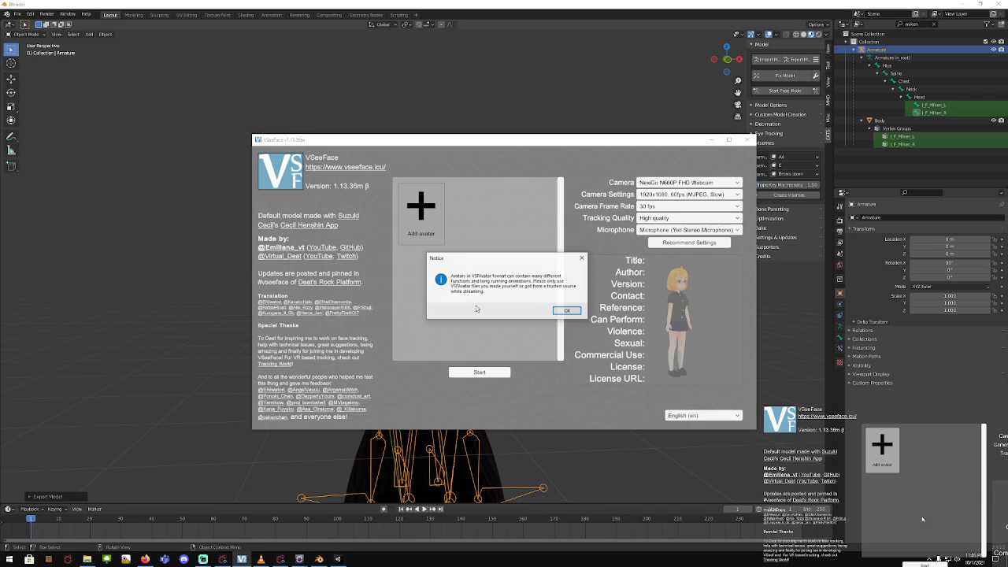
click(566, 312)
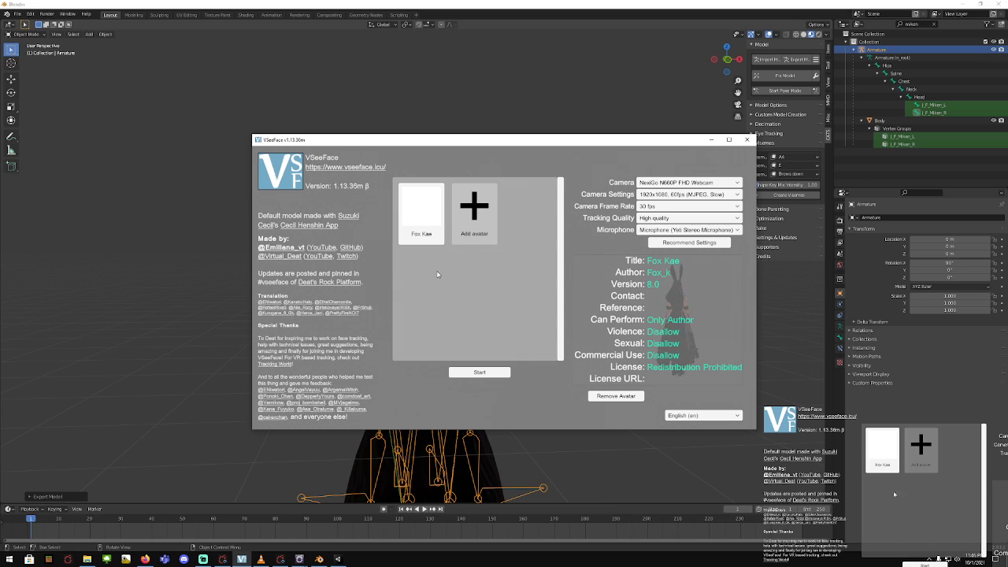
click(479, 372)
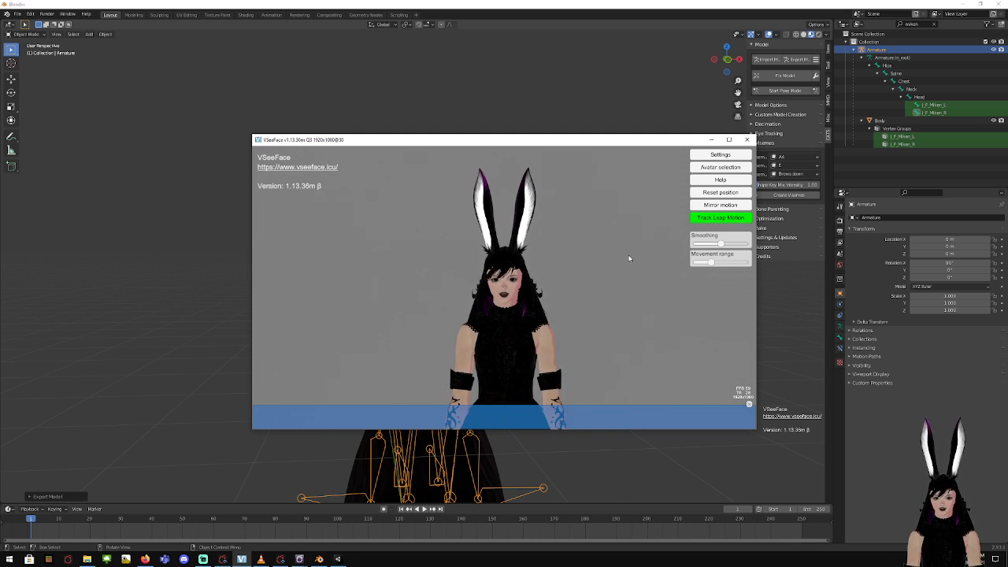
Enable mirror motion and slightly increase both the smoothing and the movement range
click(721, 205)
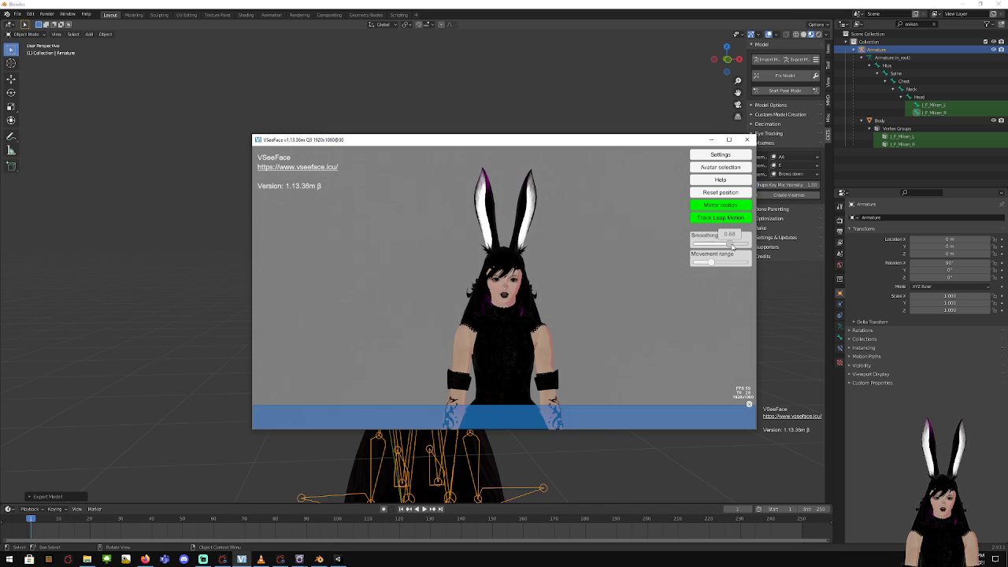
mouse_move(734, 246)
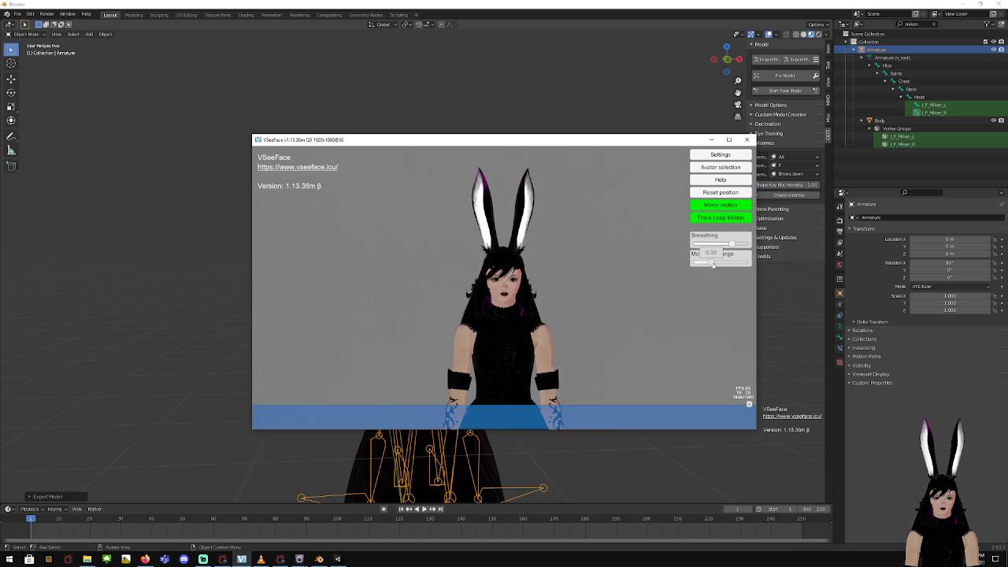
mouse_move(712, 263)
mouse_down()
mouse_move(723, 264)
mouse_move(715, 263)
mouse_up()
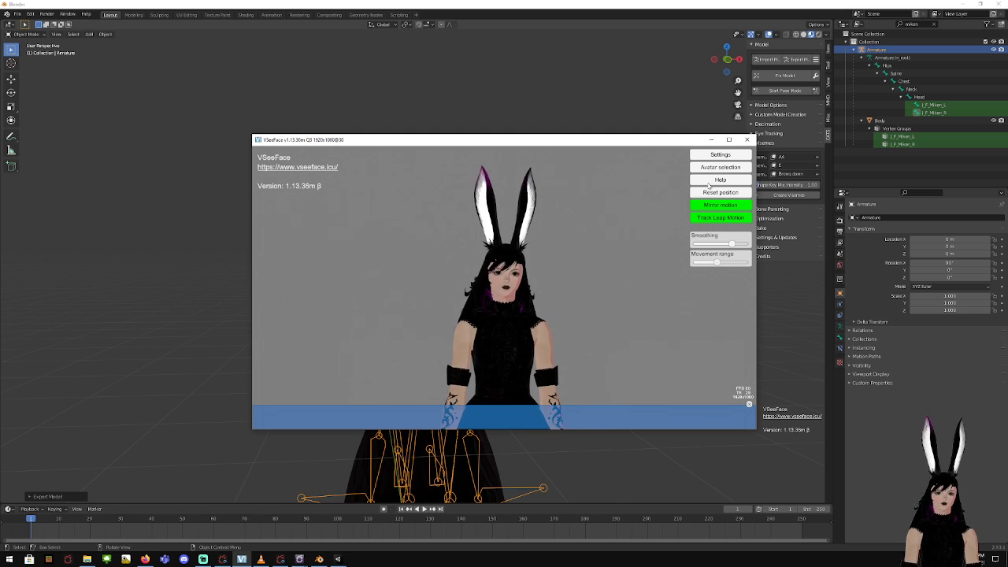
Open the light settings and slightly raise the sun light's intensity
click(718, 155)
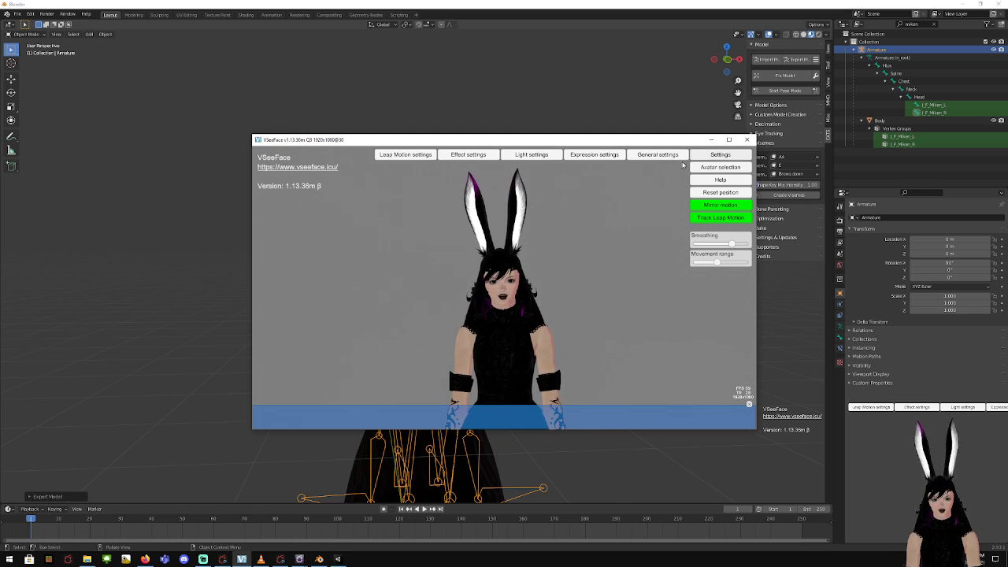
click(530, 154)
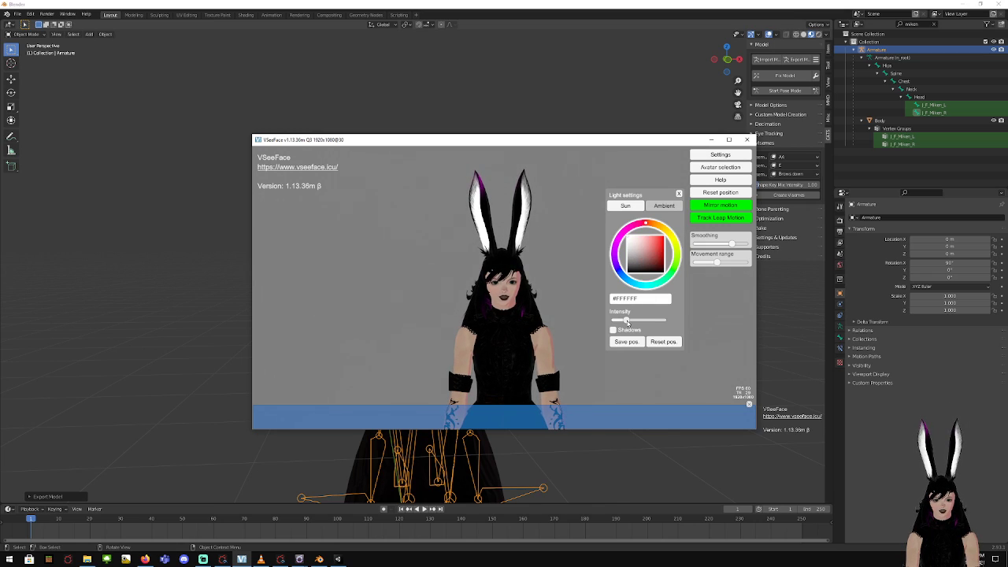
mouse_move(626, 320)
mouse_down()
mouse_move(666, 323)
mouse_move(631, 318)
mouse_up()
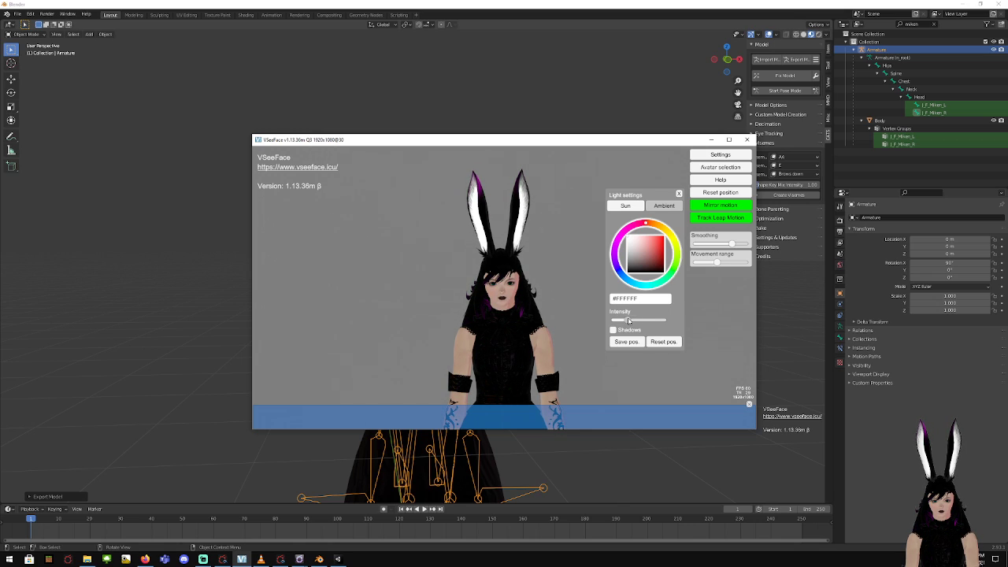
Try a lower ambient light intensity and compare it with the sun light settings
click(664, 207)
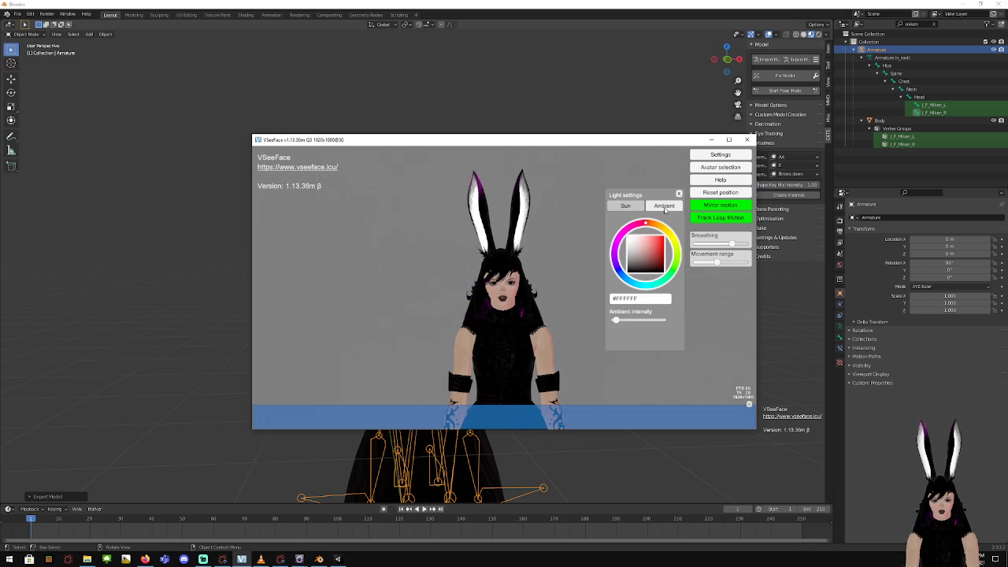
mouse_move(618, 319)
mouse_down()
mouse_move(666, 325)
mouse_move(612, 321)
mouse_up()
click(655, 249)
drag(630, 239, 606, 226)
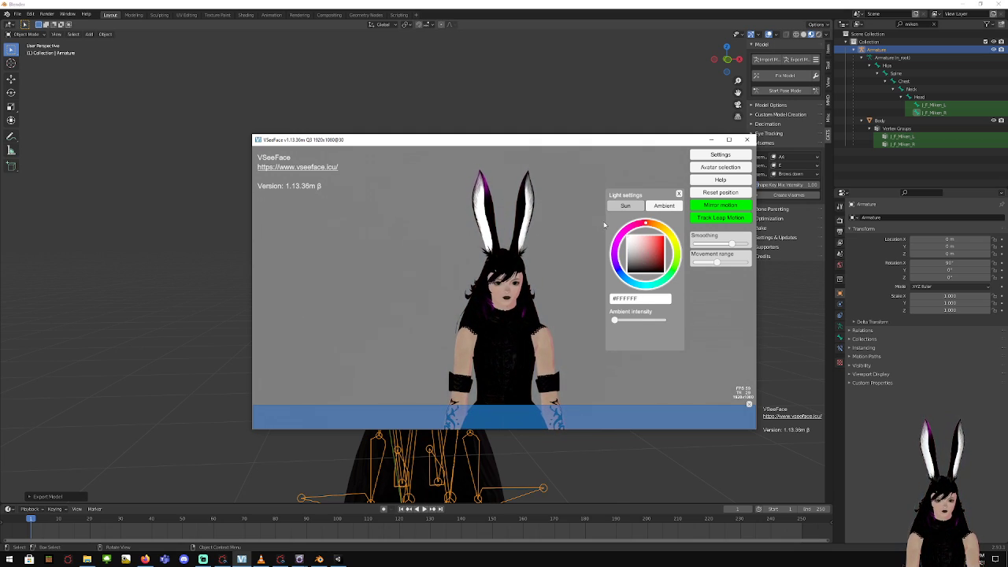
click(632, 208)
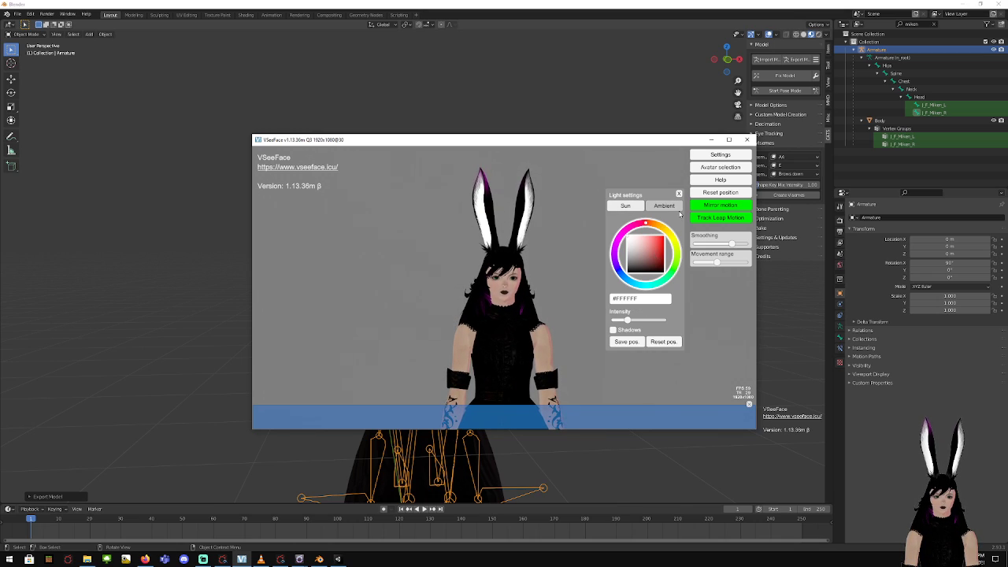
Raise the ambient light intensity to about 0.3 and close the light settings
click(667, 207)
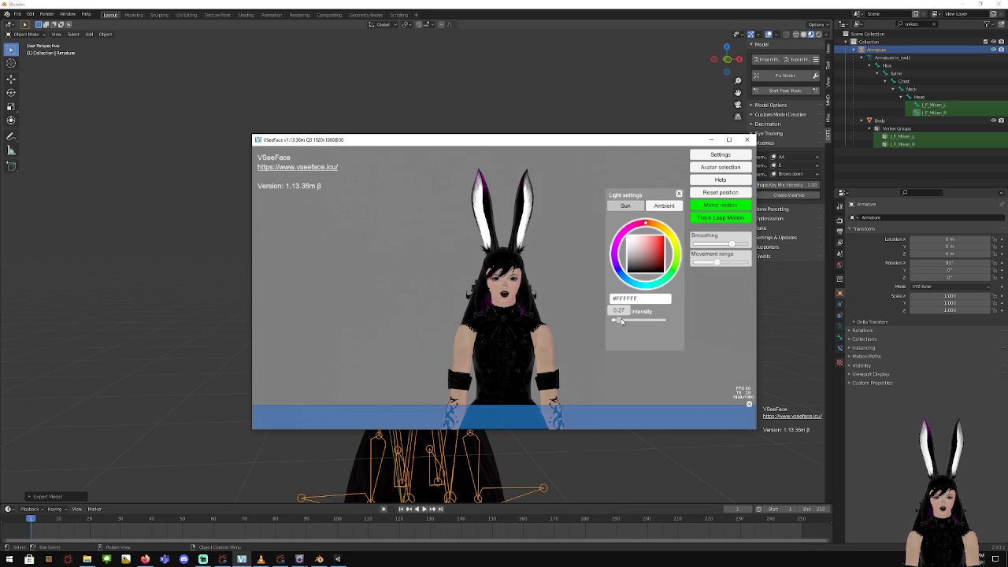
drag(622, 320, 625, 321)
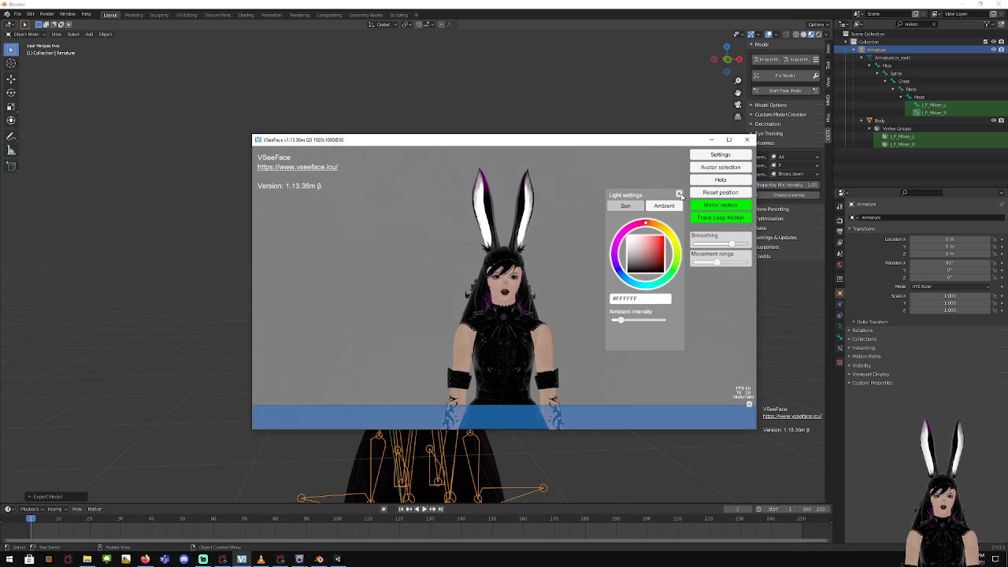
click(679, 193)
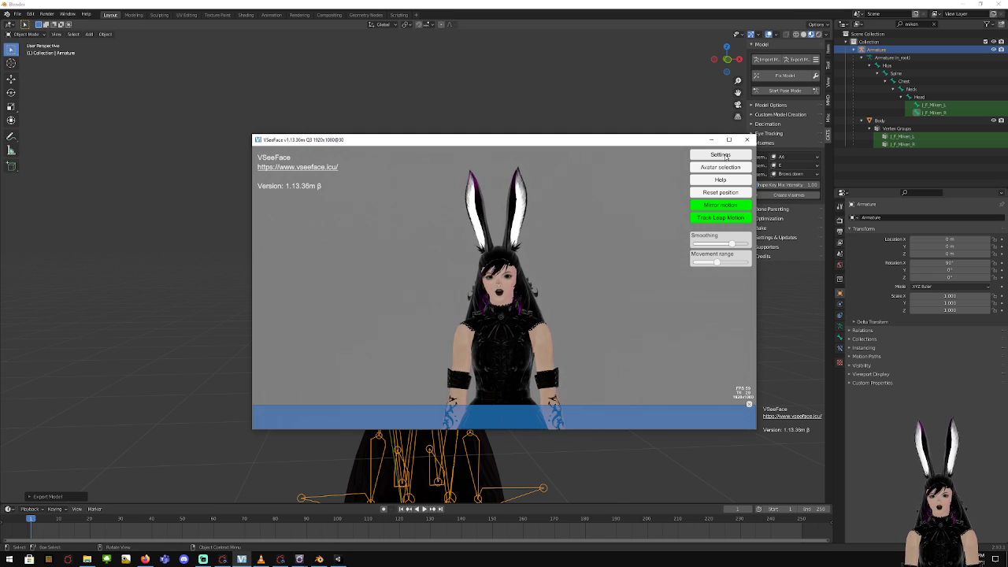
Assign numpad 3 as the global reset position hotkey in the general settings
click(726, 156)
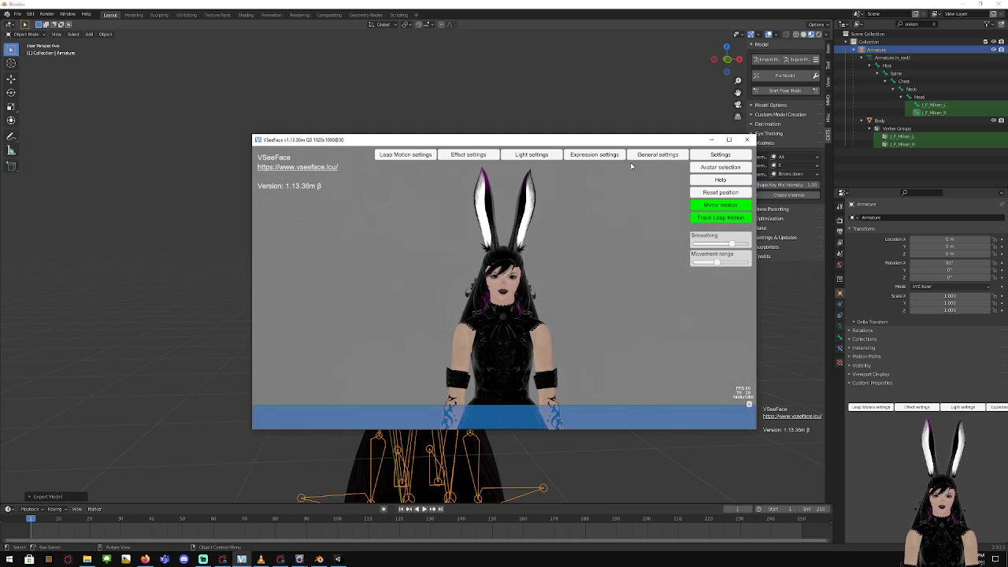
click(657, 155)
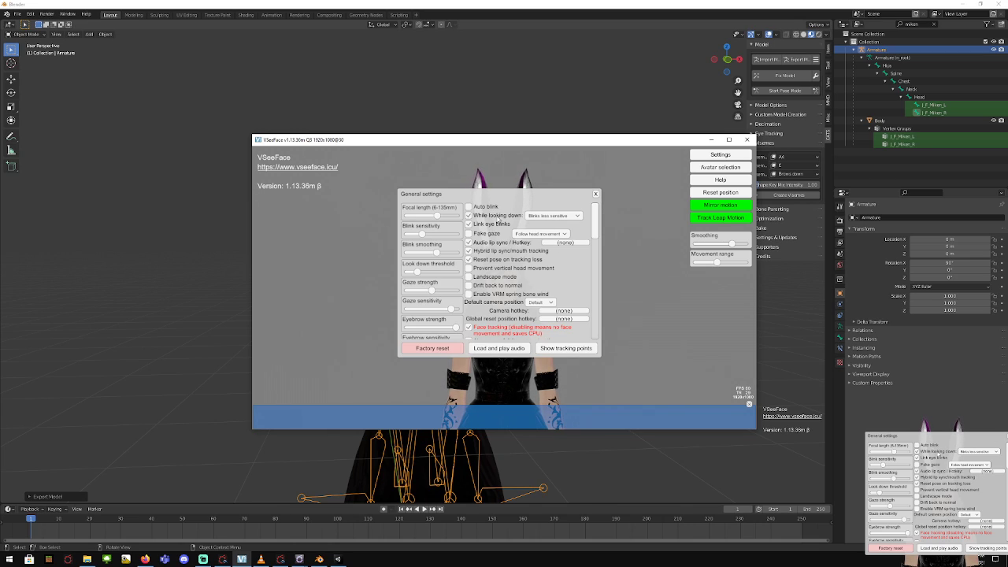
scroll(550, 285, down, 1)
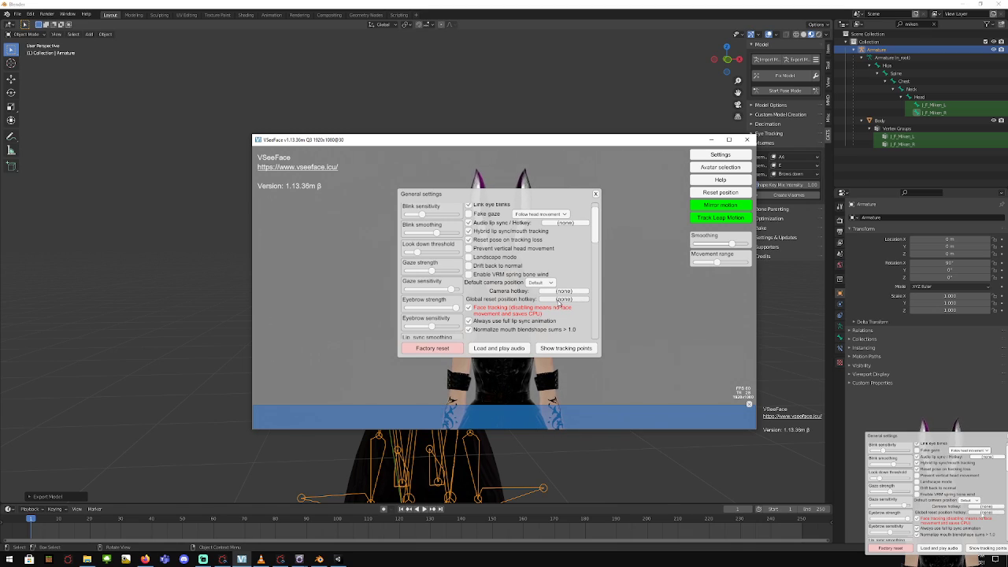
click(559, 302)
key(KP_3)
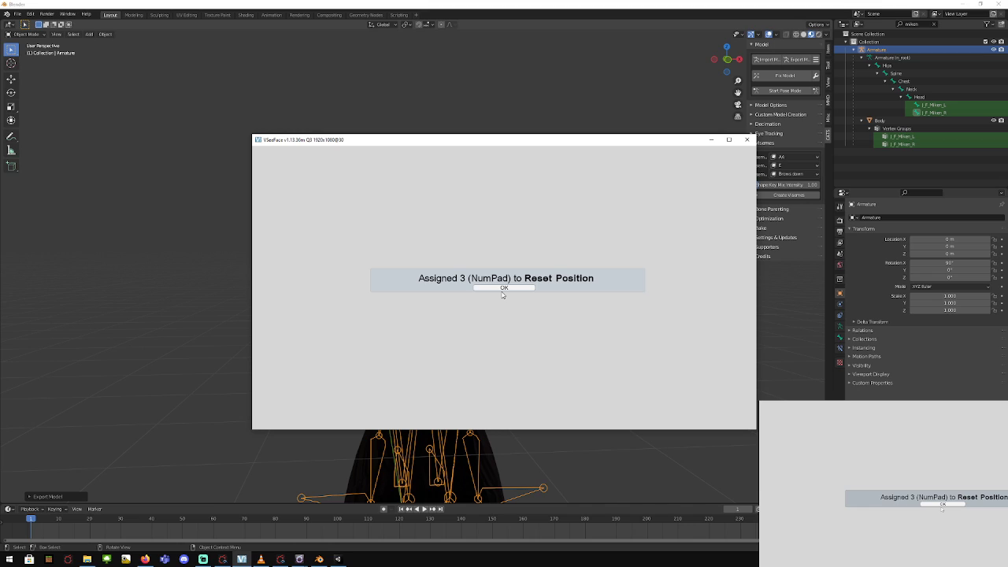
Accept the numpad 3 assignment for Reset Position and close the general settings
click(503, 288)
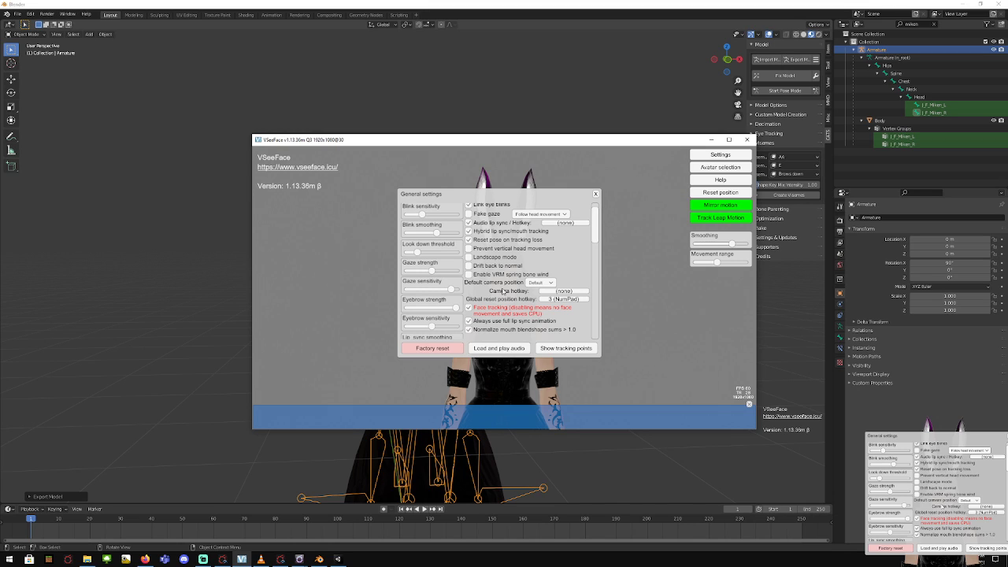
click(596, 194)
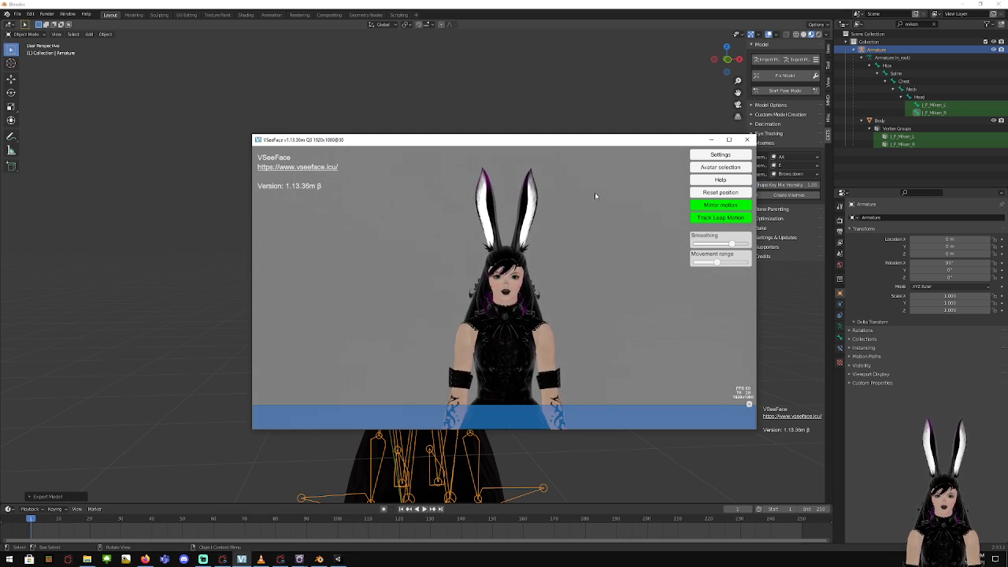
Raise gaze strength and gaze sensitivity to their maximum in the general settings, then check the avatar's eye movement up close
click(717, 156)
click(657, 154)
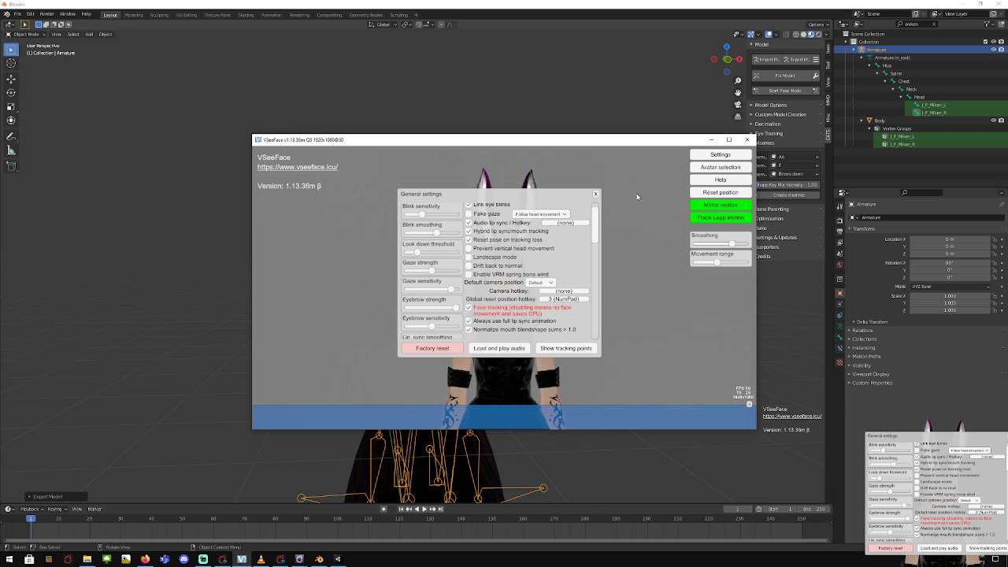
scroll(552, 289, down, 5)
scroll(520, 285, up, 5)
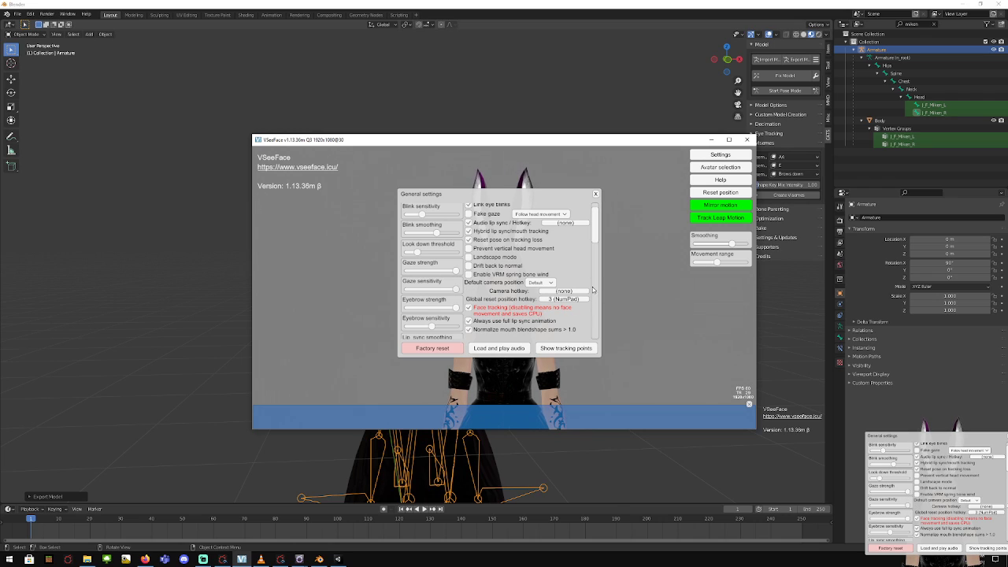
click(596, 195)
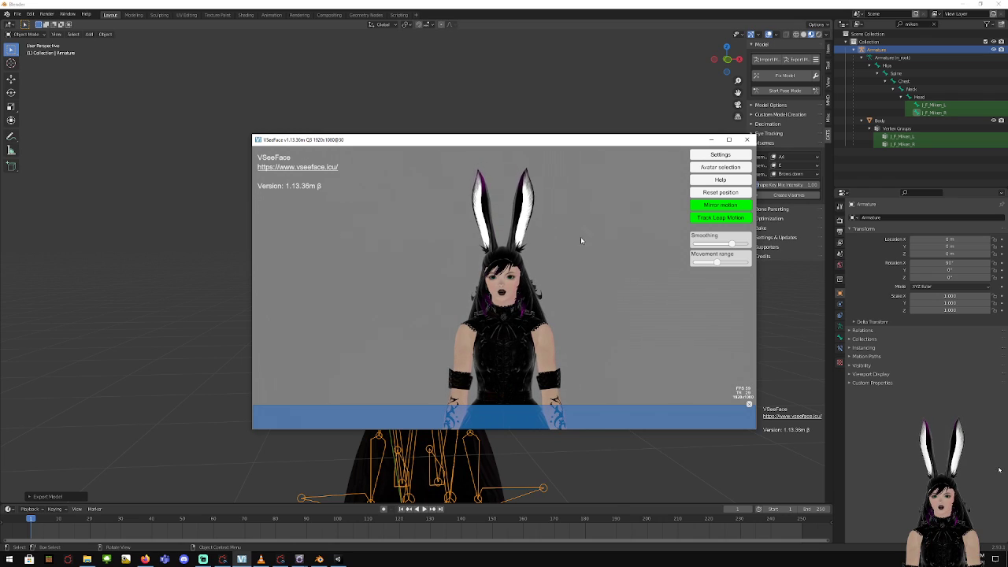
scroll(527, 266, up, 8)
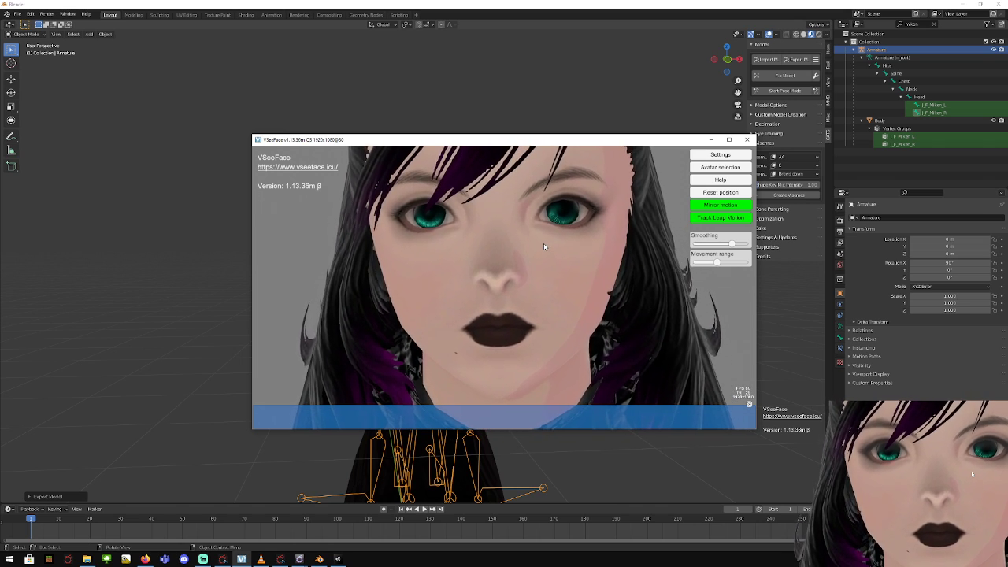
scroll(544, 247, down, 2)
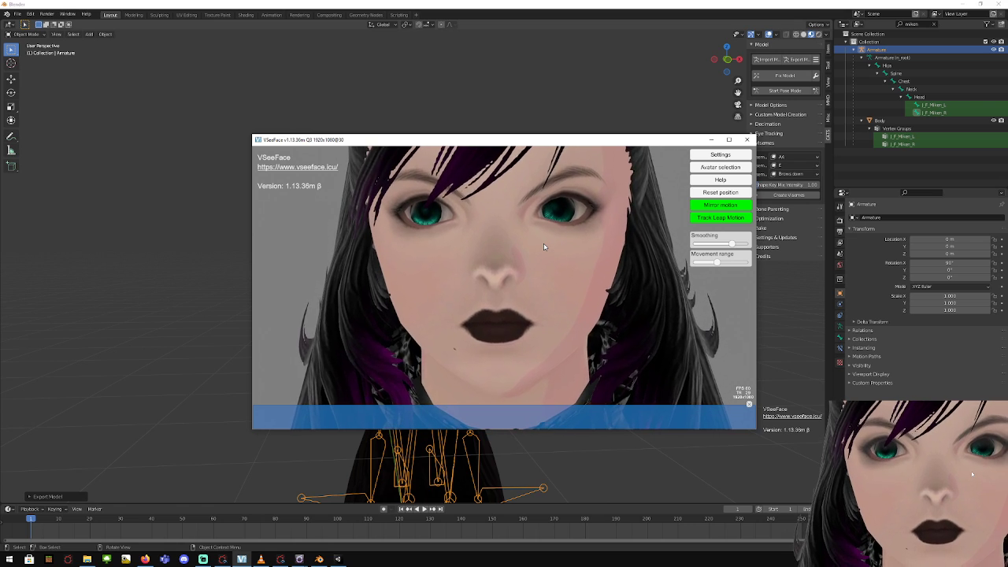
scroll(543, 246, down, 4)
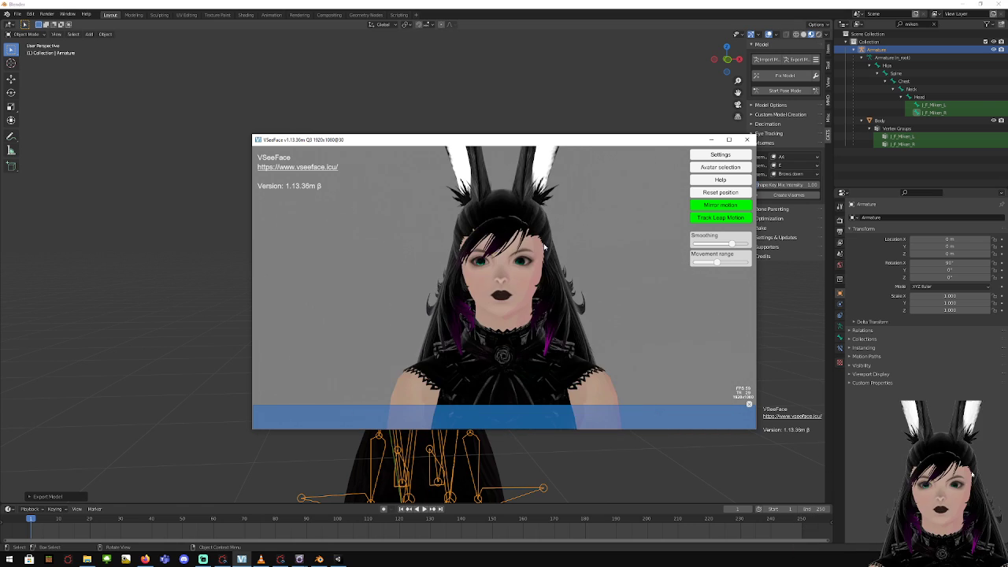
scroll(543, 246, down, 1)
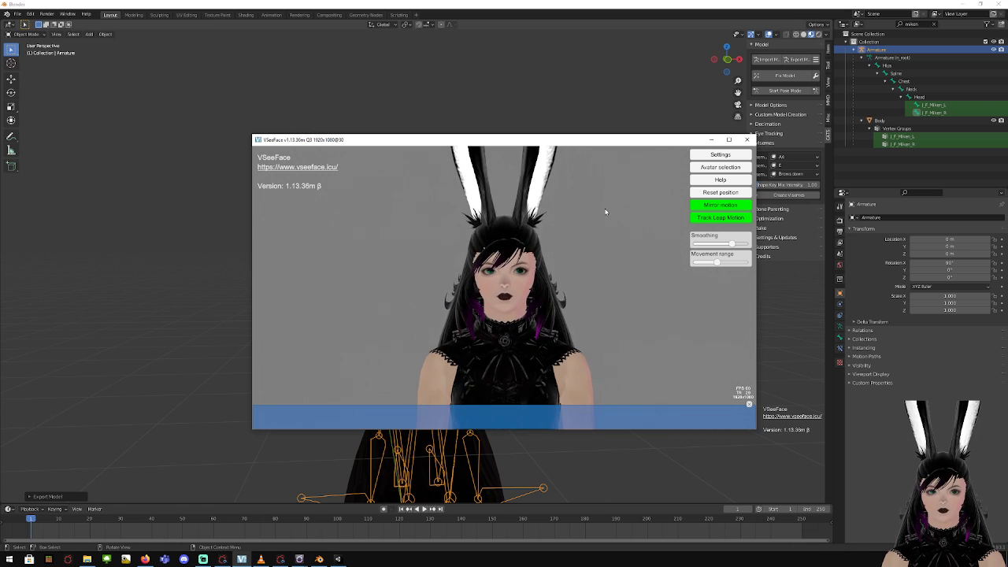
Reopen the general settings and review the mouth and body motion sliders and the available window resolutions
click(727, 155)
click(658, 155)
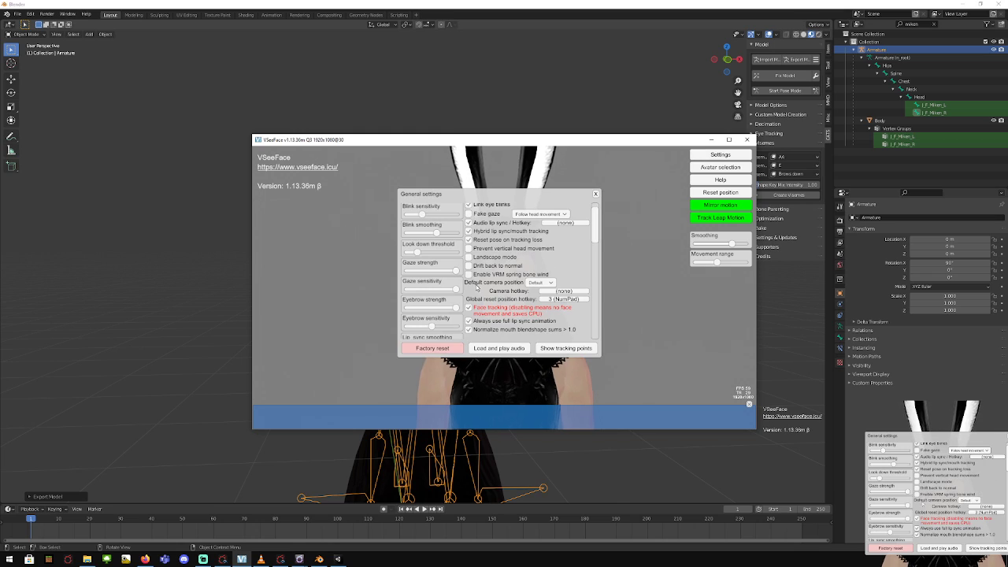
scroll(447, 301, down, 2)
scroll(446, 299, down, 1)
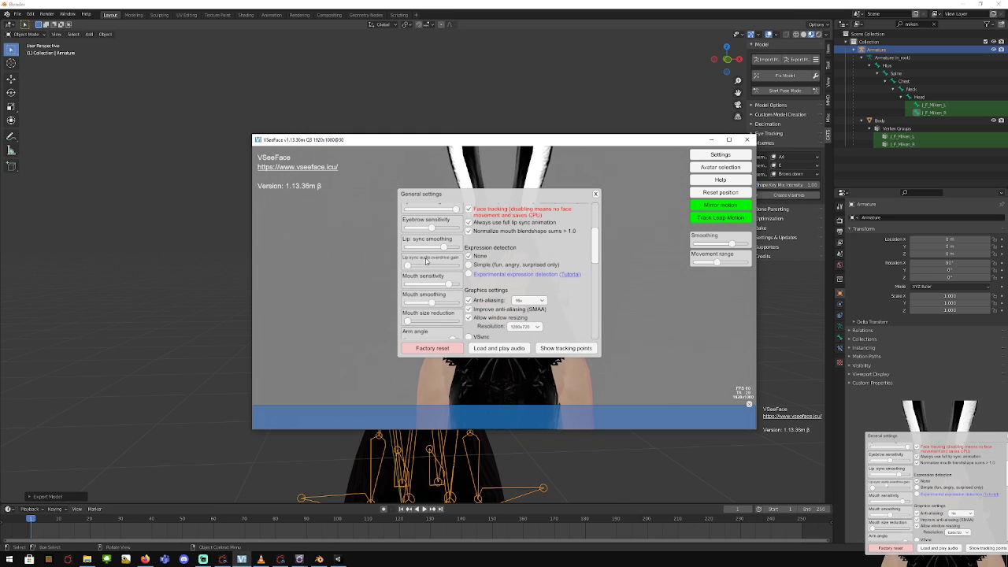
scroll(426, 261, down, 2)
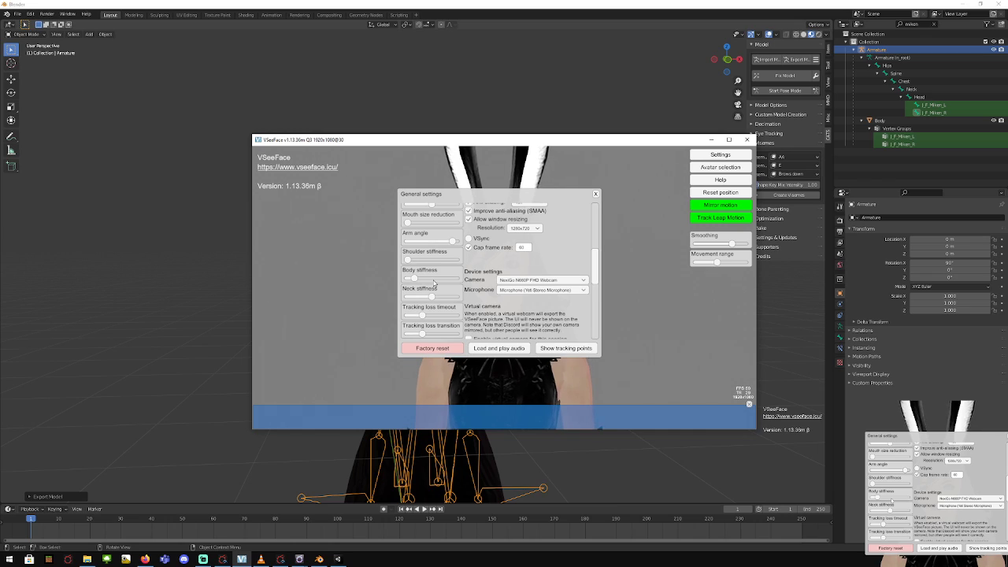
scroll(433, 283, up, 1)
click(537, 248)
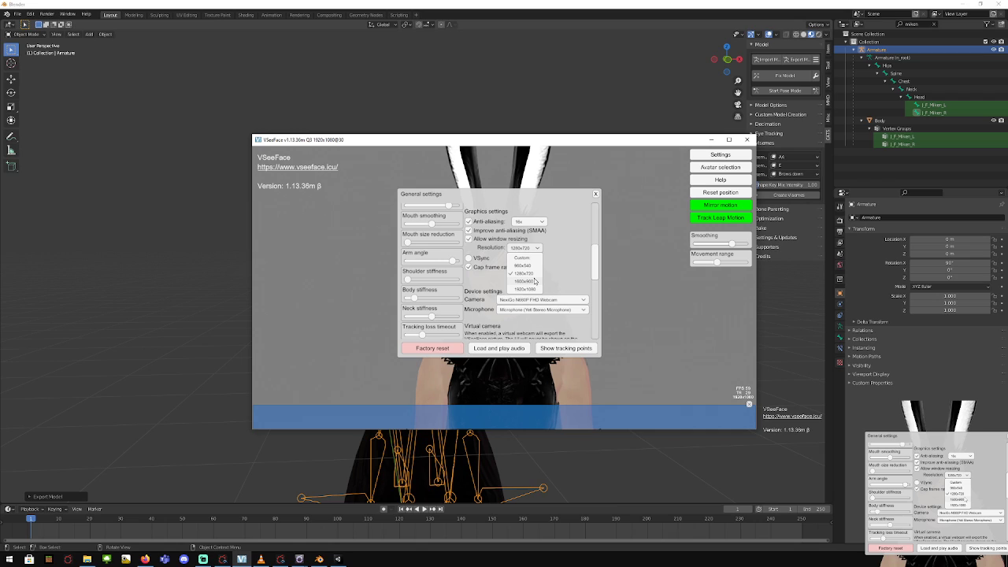
click(568, 258)
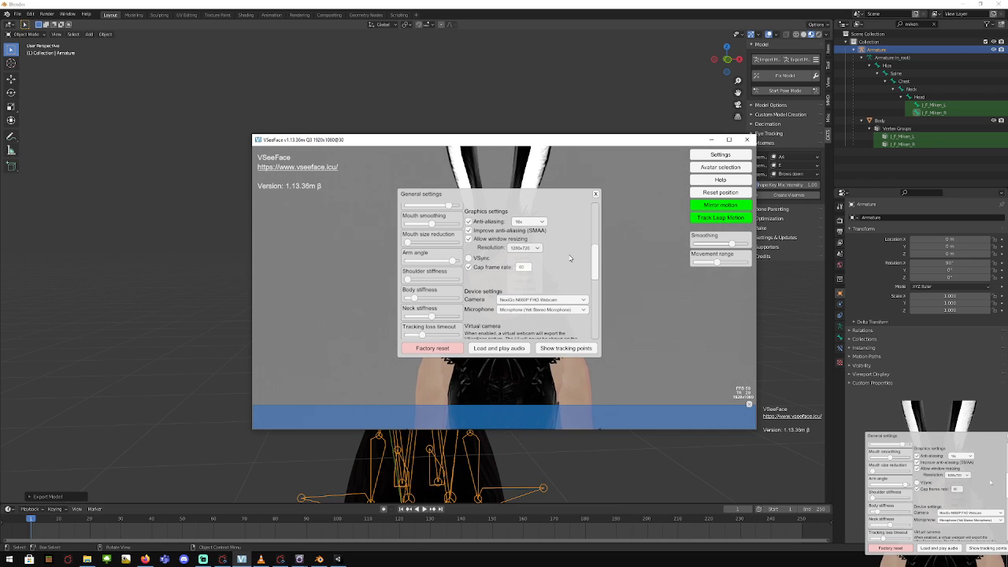
Set expression detection to Simple (fun, angry, surprised only), look over the remaining general settings and close them
scroll(570, 260, up, 3)
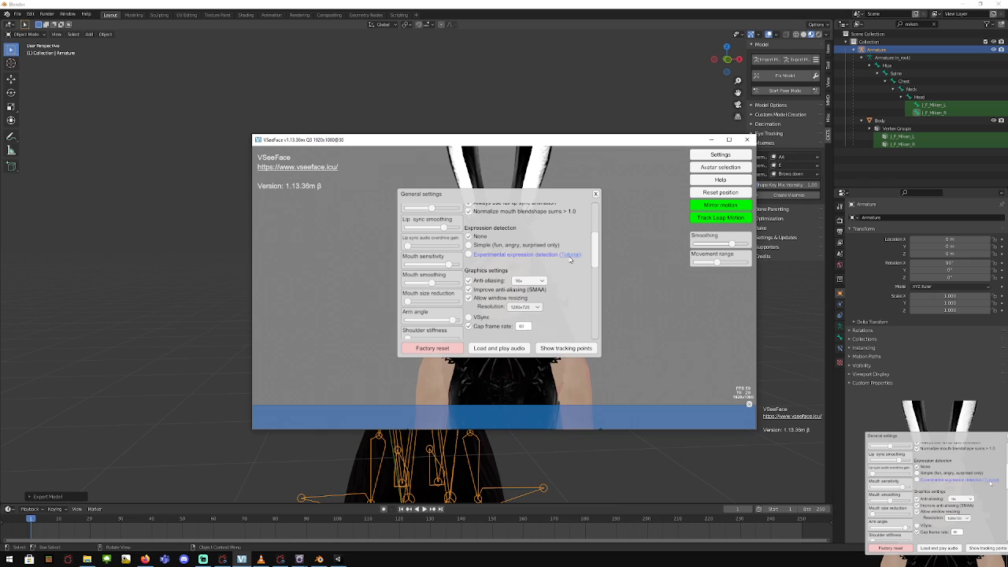
click(470, 245)
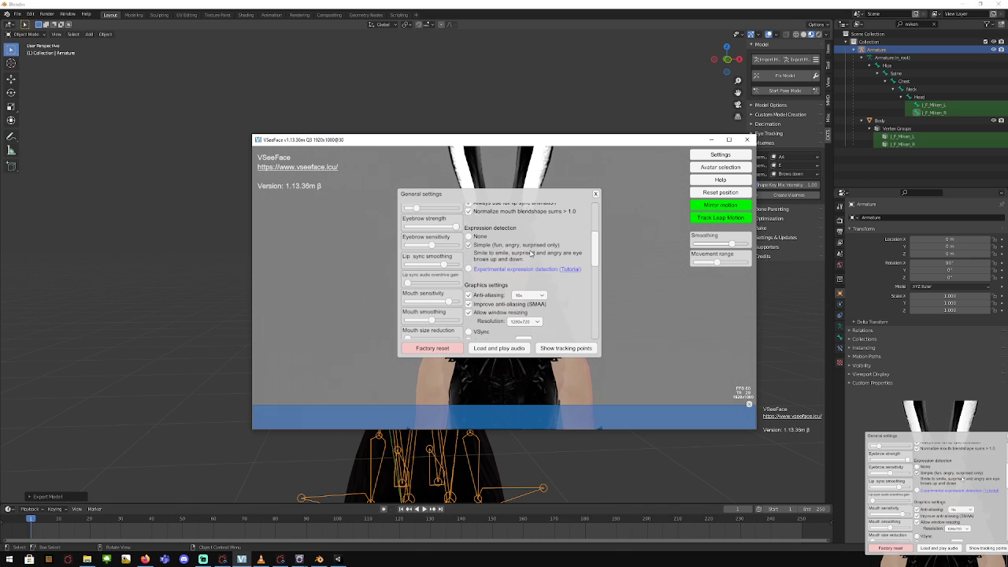
scroll(532, 257, up, 3)
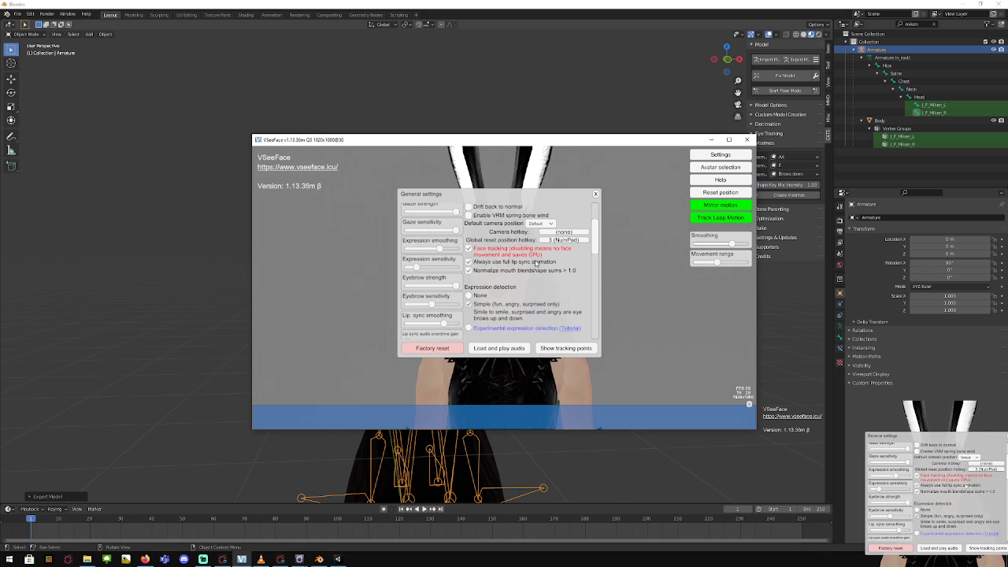
scroll(536, 263, up, 1)
scroll(549, 296, up, 2)
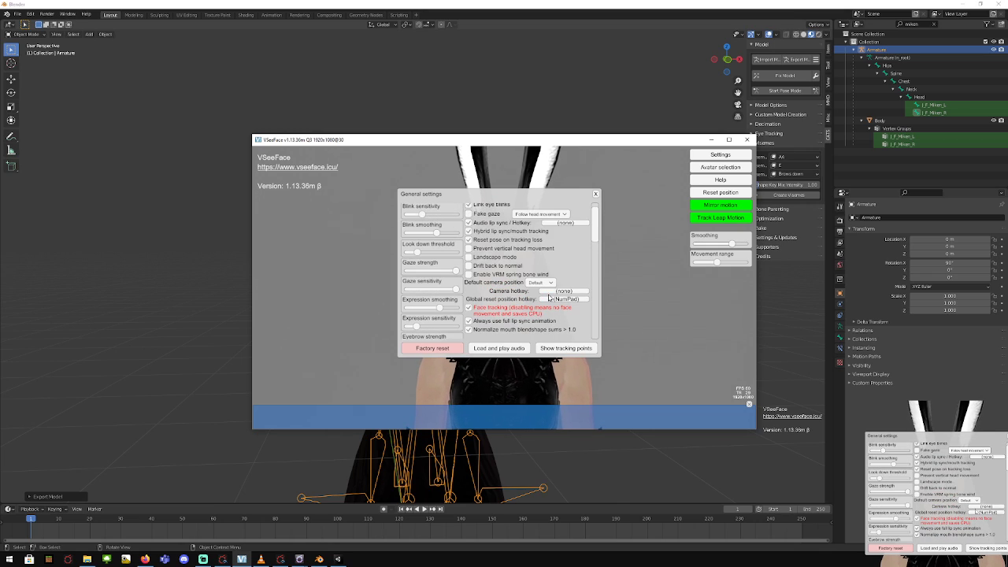
scroll(549, 296, up, 1)
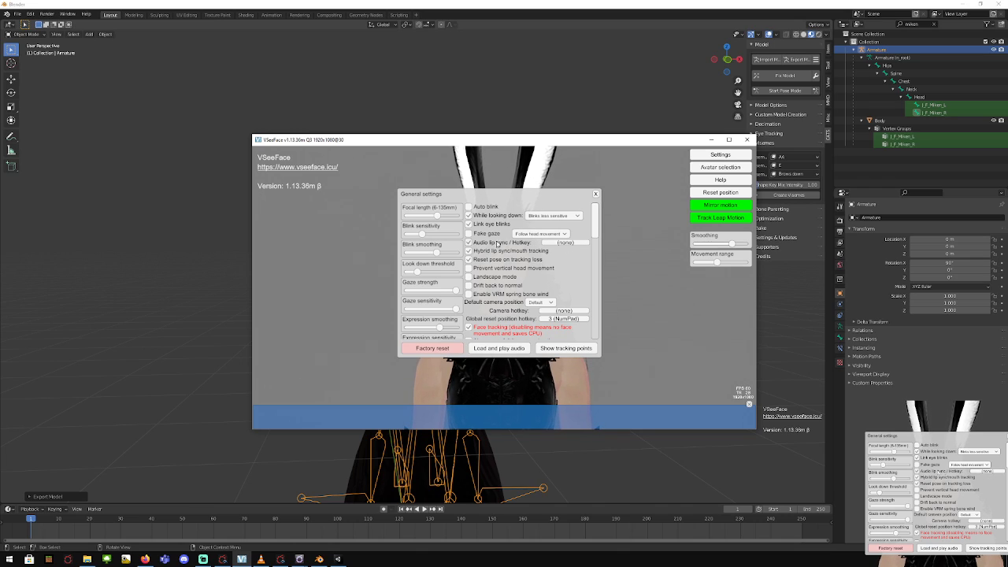
scroll(431, 252, down, 15)
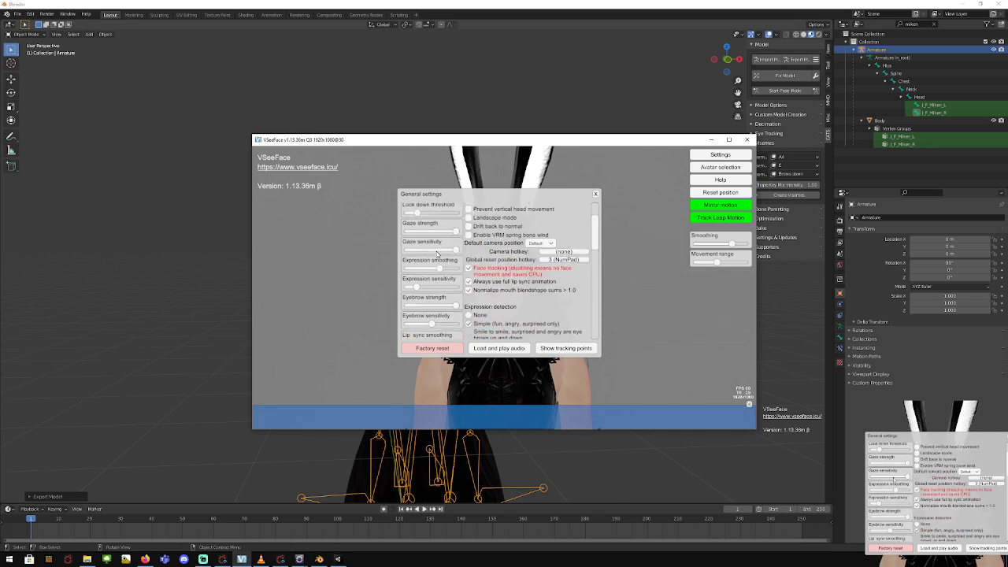
scroll(438, 255, up, 15)
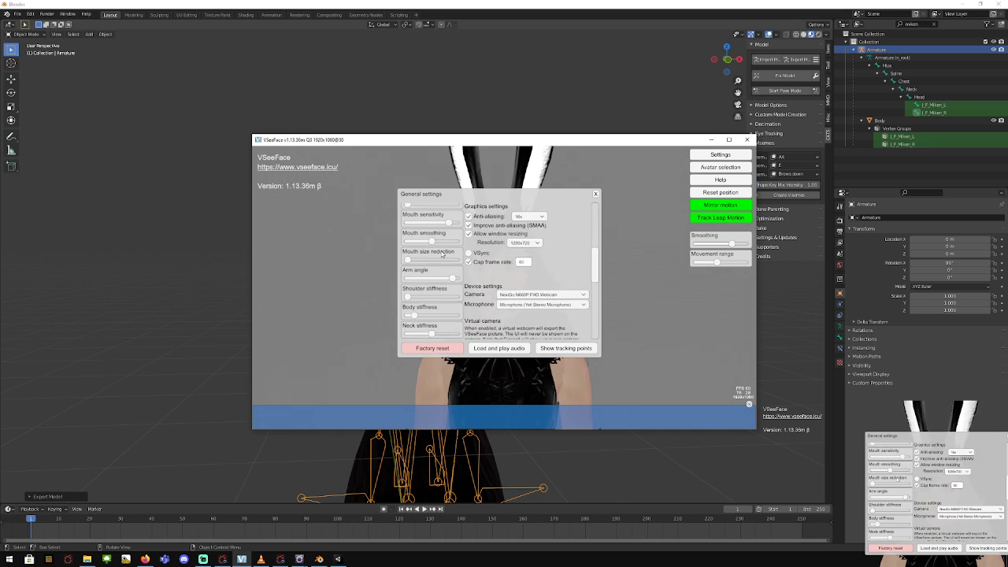
click(596, 194)
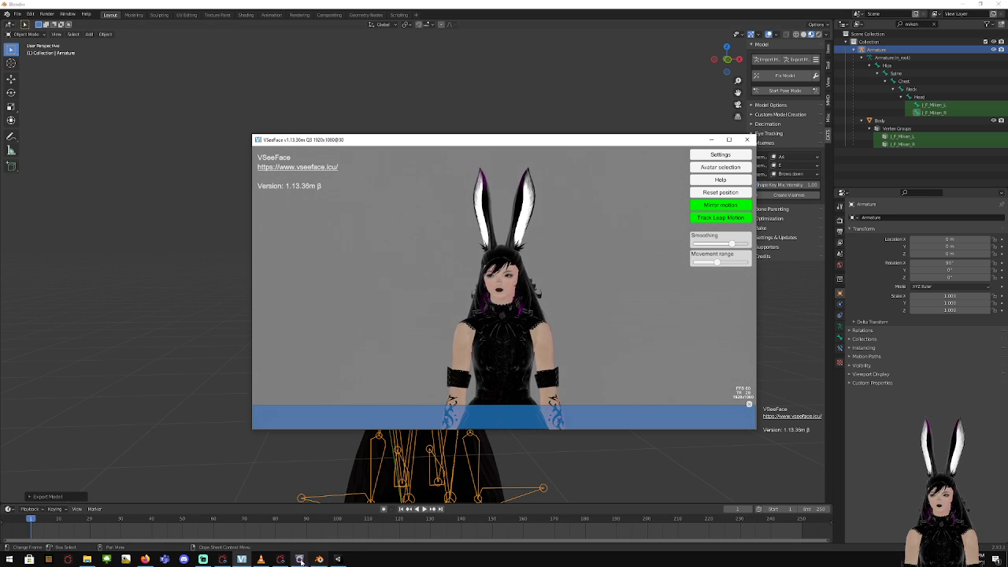
Switch to Streamlabs OBS, where the avatar is layered over the screen capture
click(204, 559)
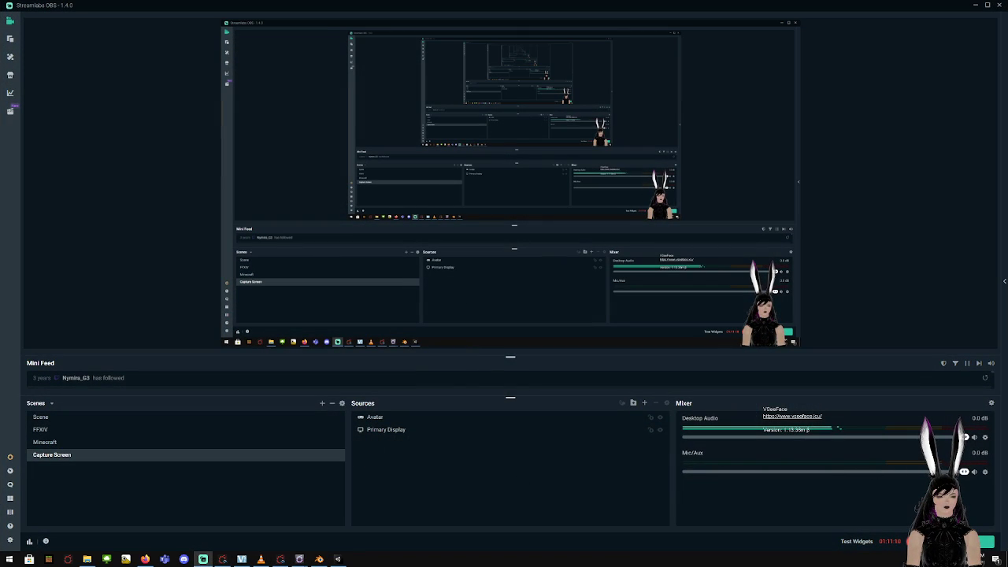